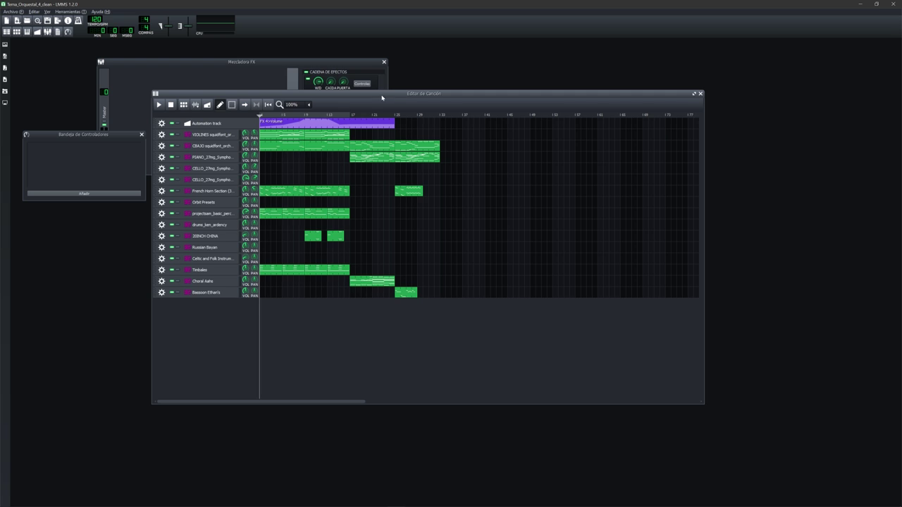
pyautogui.moveTo(383, 98); pyautogui.dragTo(343, 87)
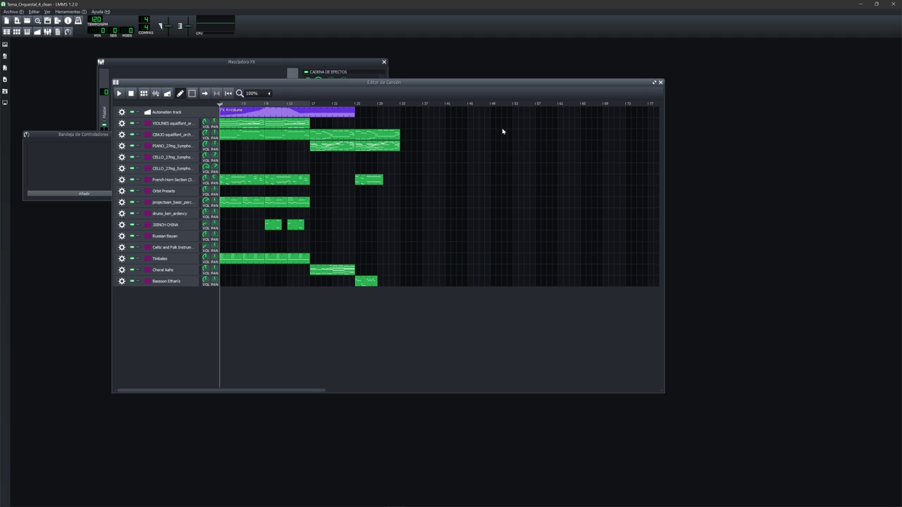
pyautogui.moveTo(465, 85); pyautogui.dragTo(505, 92)
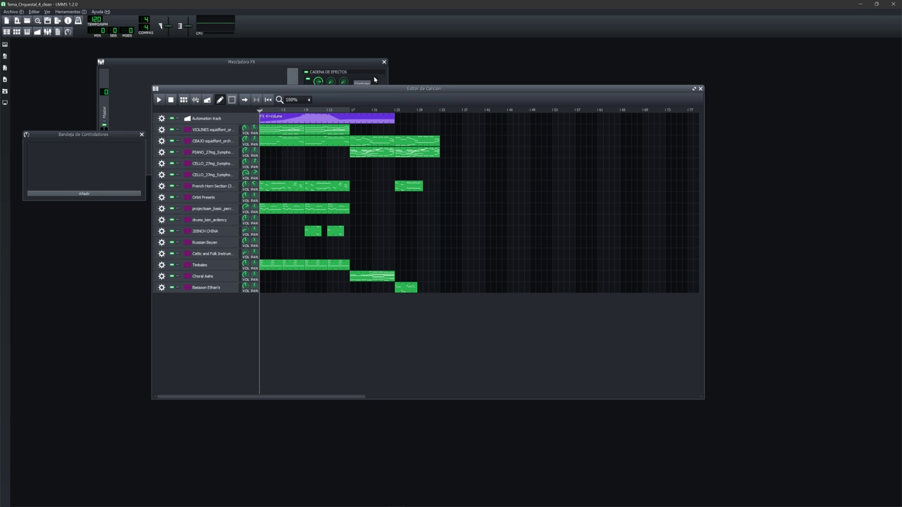
pyautogui.moveTo(372, 90)
pyautogui.mouseDown()
pyautogui.moveTo(374, 99)
pyautogui.moveTo(361, 97)
pyautogui.mouseUp()
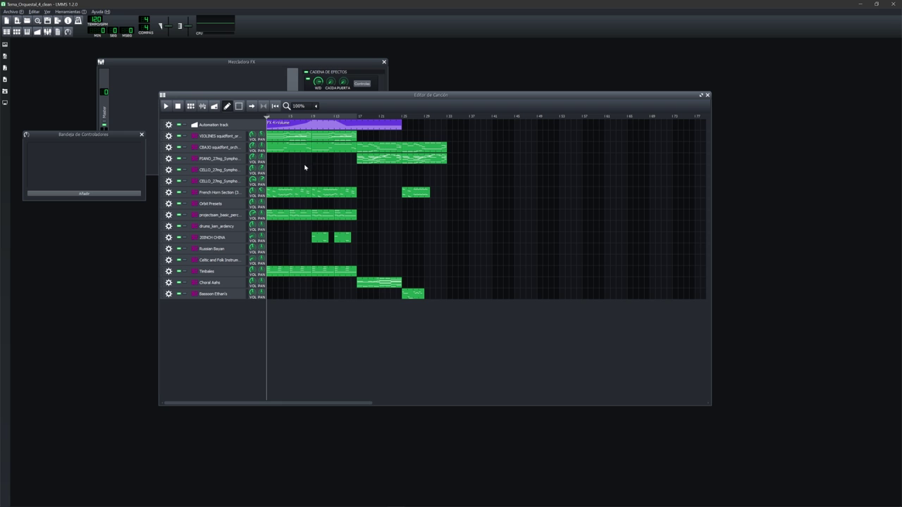
pyautogui.moveTo(364, 96); pyautogui.dragTo(355, 93)
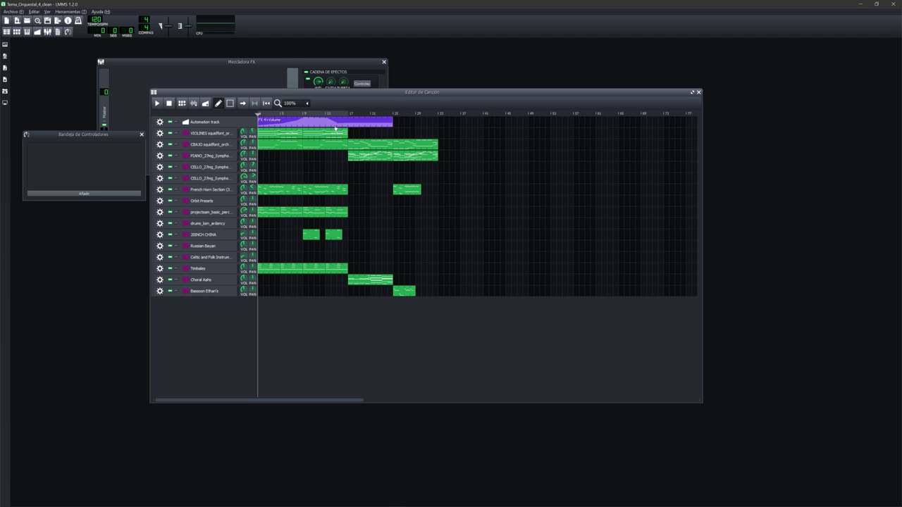
# Step: Open the volume automation clip on the automation track, enlarge its editor to examine the curve, and close it
pyautogui.doubleClick(300, 125)
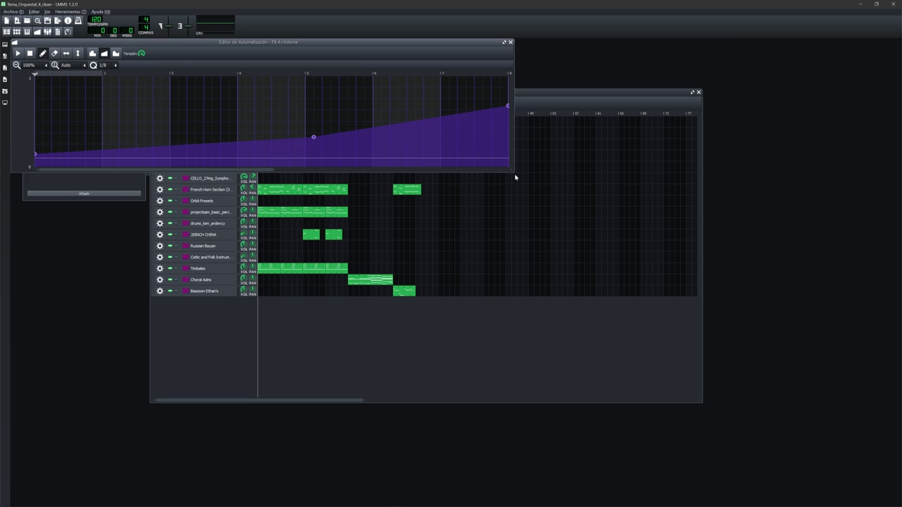
pyautogui.moveTo(515, 175); pyautogui.dragTo(767, 255)
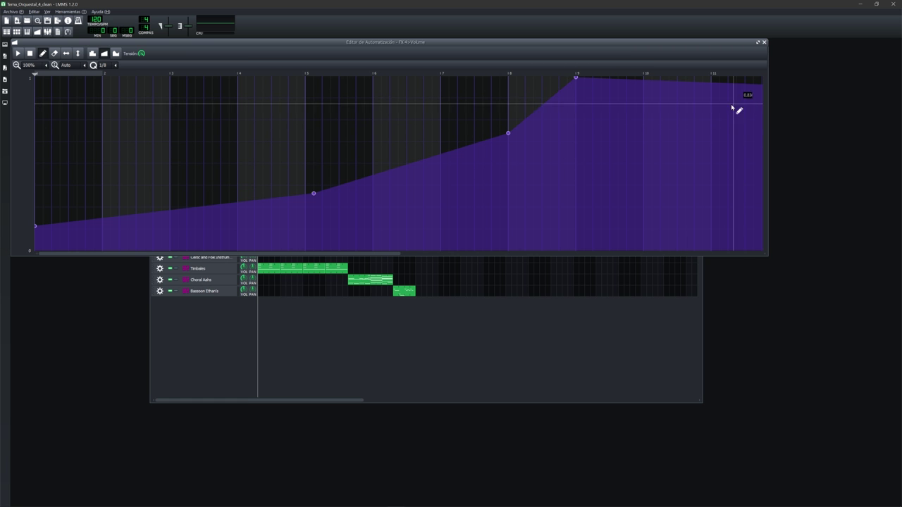
pyautogui.click(765, 42)
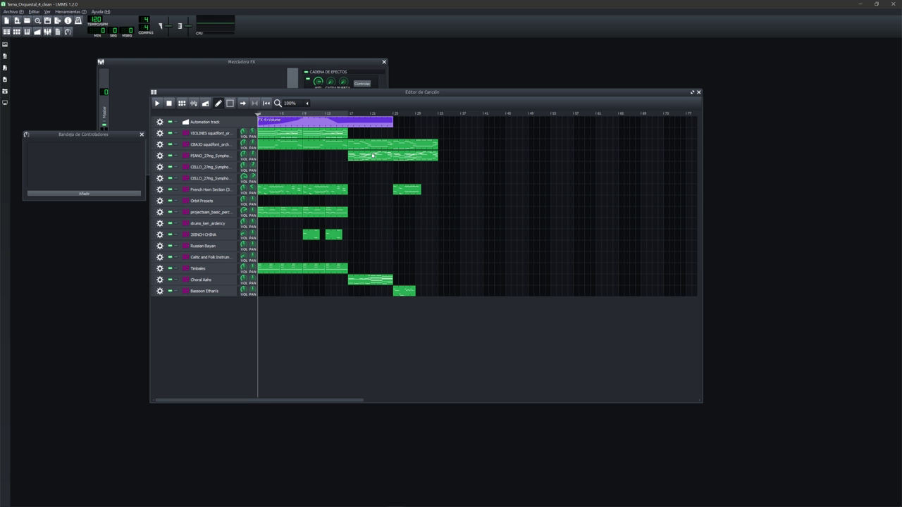
# Step: Open the second VIOLINES pattern in the piano roll and try adjusting the velocity of the middle note at bar 4
pyautogui.doubleClick(322, 136)
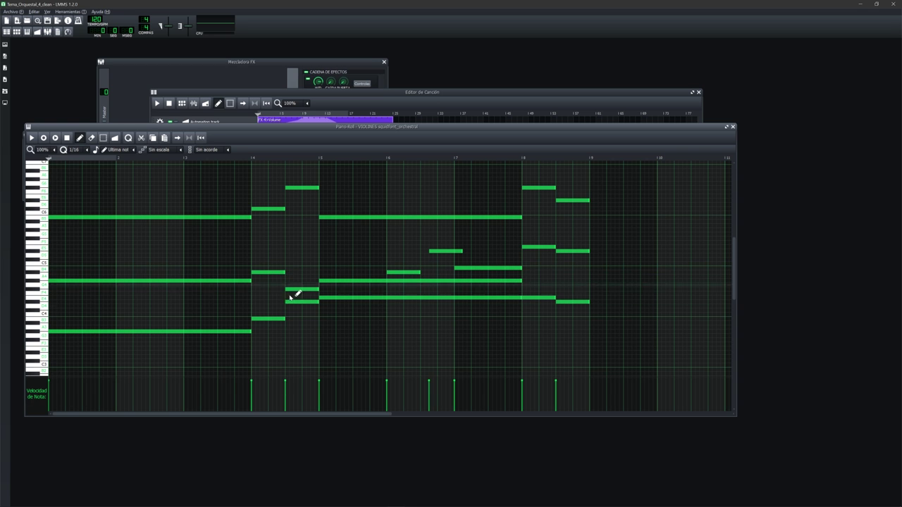
pyautogui.click(268, 274)
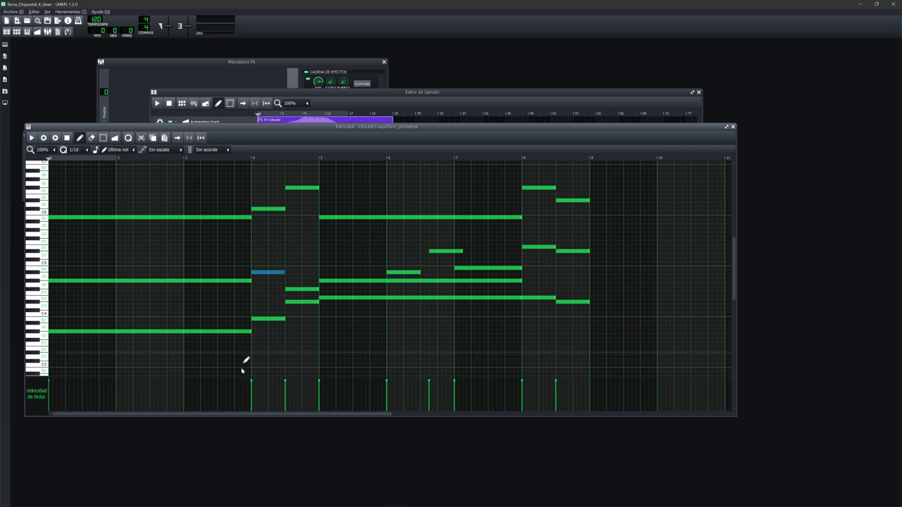
pyautogui.moveTo(254, 395)
pyautogui.moveTo(254, 396)
pyautogui.mouseDown()
pyautogui.moveTo(255, 402)
pyautogui.moveTo(255, 388)
pyautogui.mouseUp()
pyautogui.click(276, 273)
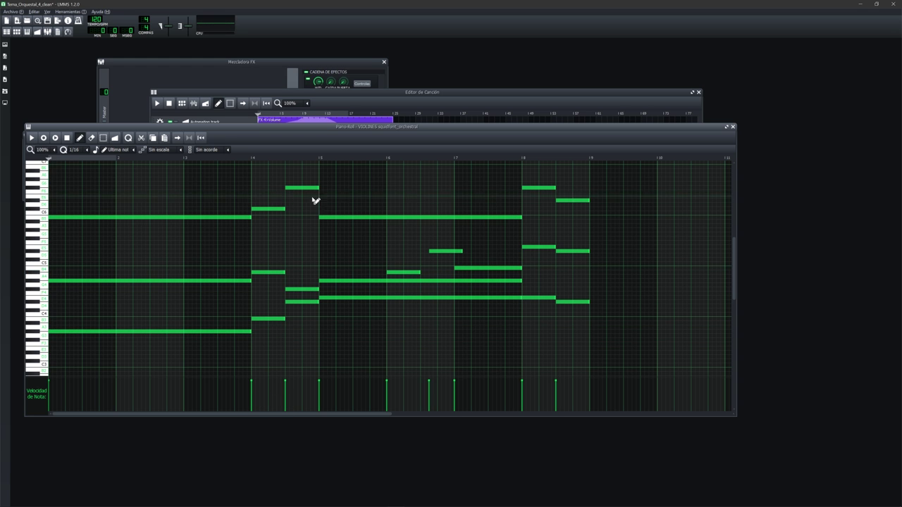
# Step: Try adjusting the velocities of the two chords in bar 4 of the violin pattern, and undo the change
pyautogui.moveTo(272, 181); pyautogui.dragTo(249, 349)
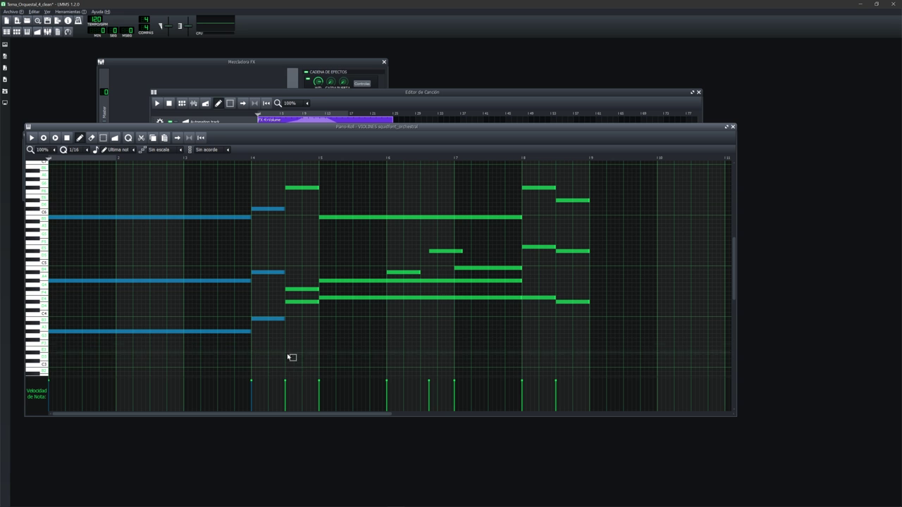
pyautogui.moveTo(258, 394); pyautogui.dragTo(254, 398)
pyautogui.keyDown('ctrl'); pyautogui.click(331, 343); pyautogui.keyUp('ctrl')
pyautogui.moveTo(311, 175); pyautogui.dragTo(286, 400)
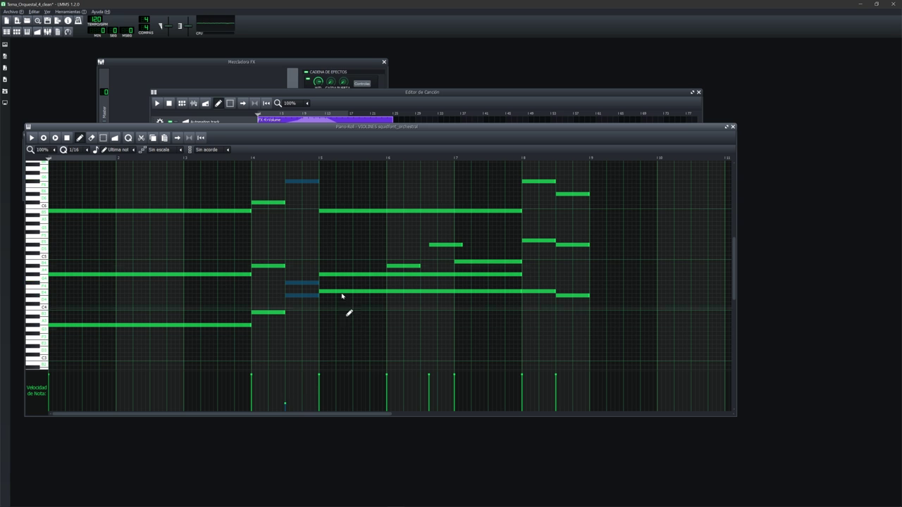
pyautogui.hotkey('ctrl', 'z')
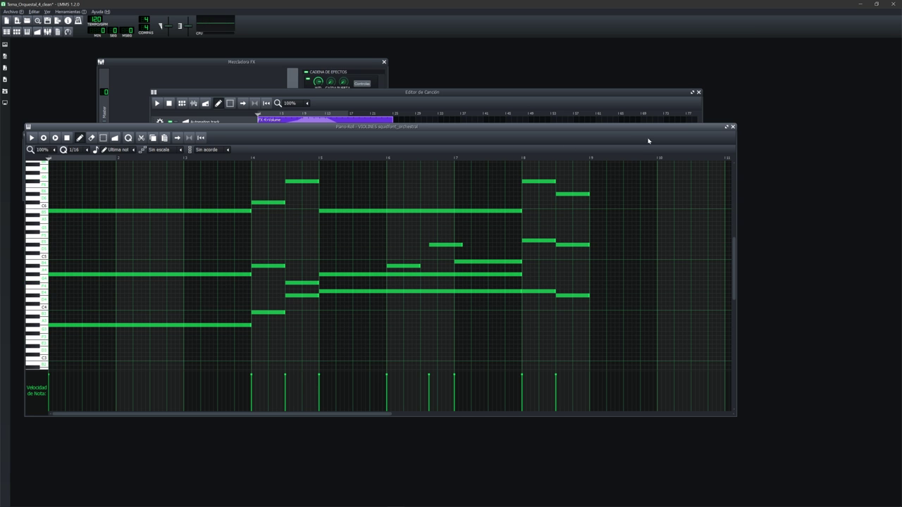
# Step: Solo the VIOLINES track in the song editor, and mute and unmute it
pyautogui.click(353, 95)
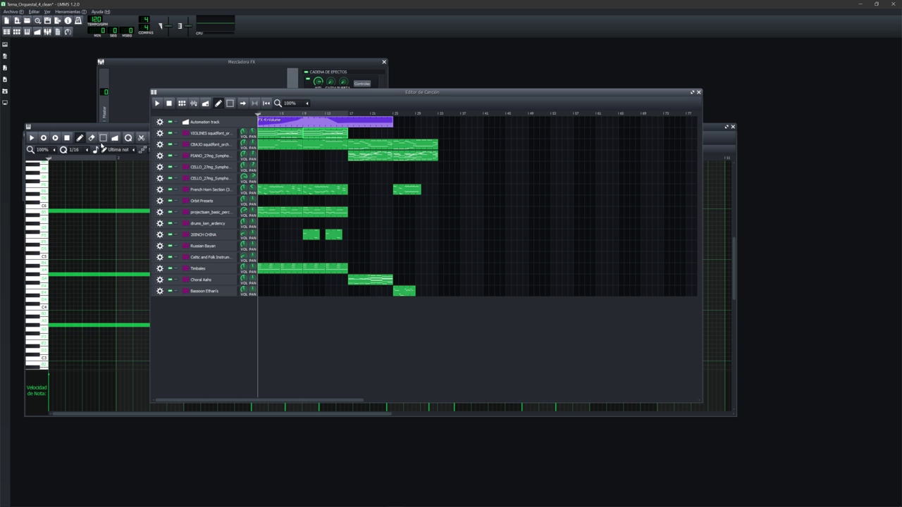
pyautogui.click(118, 129)
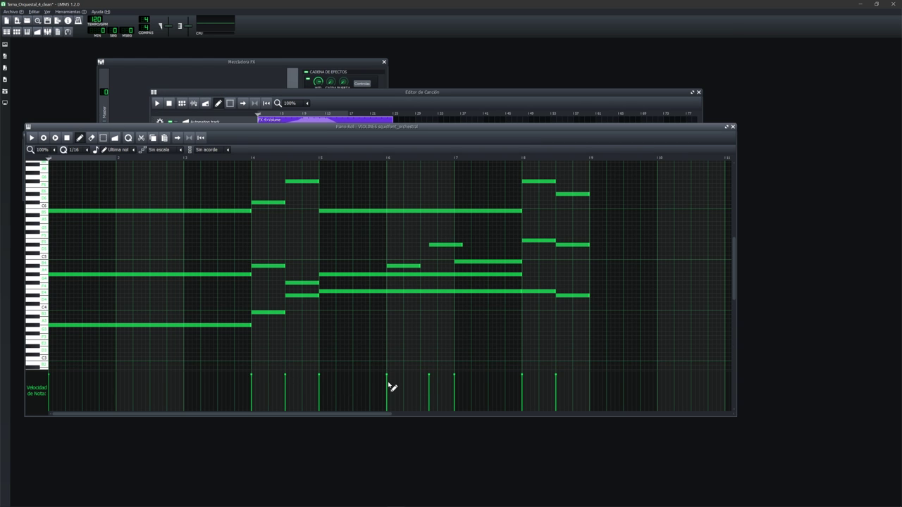
pyautogui.click(362, 91)
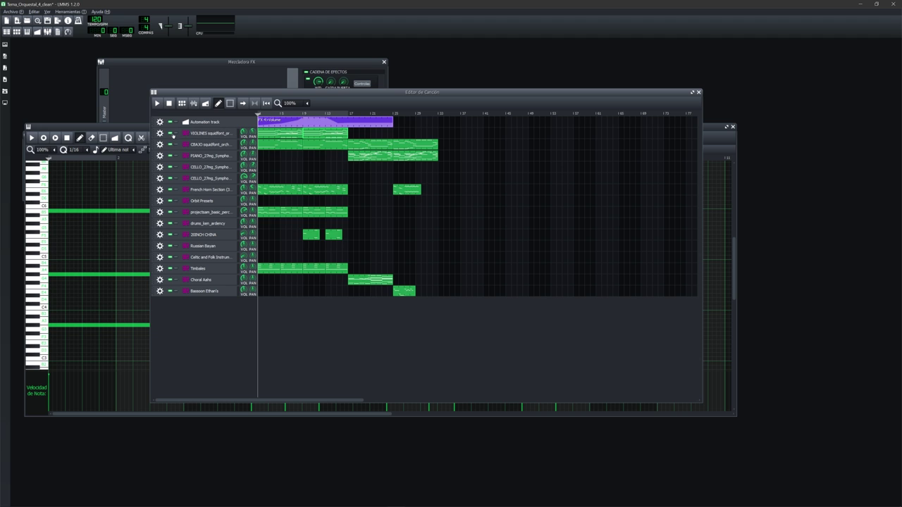
pyautogui.click(176, 134)
pyautogui.click(169, 122)
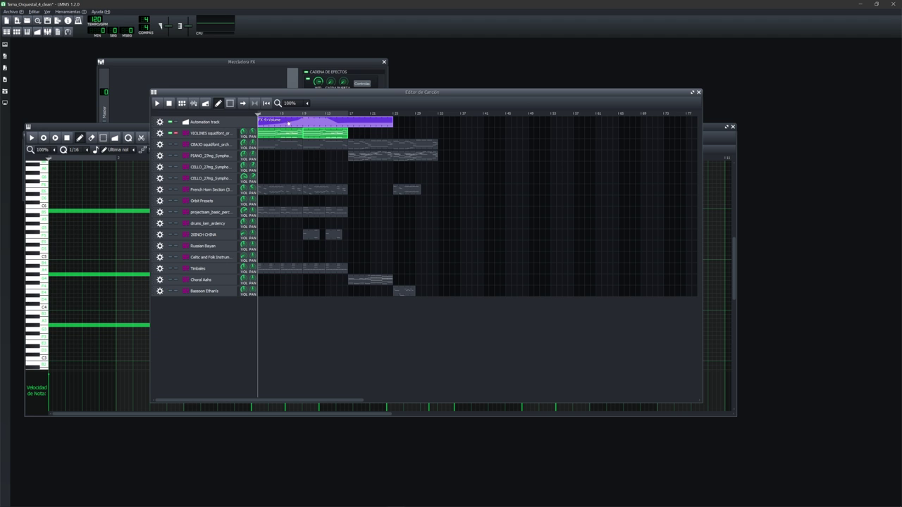
pyautogui.click(170, 134)
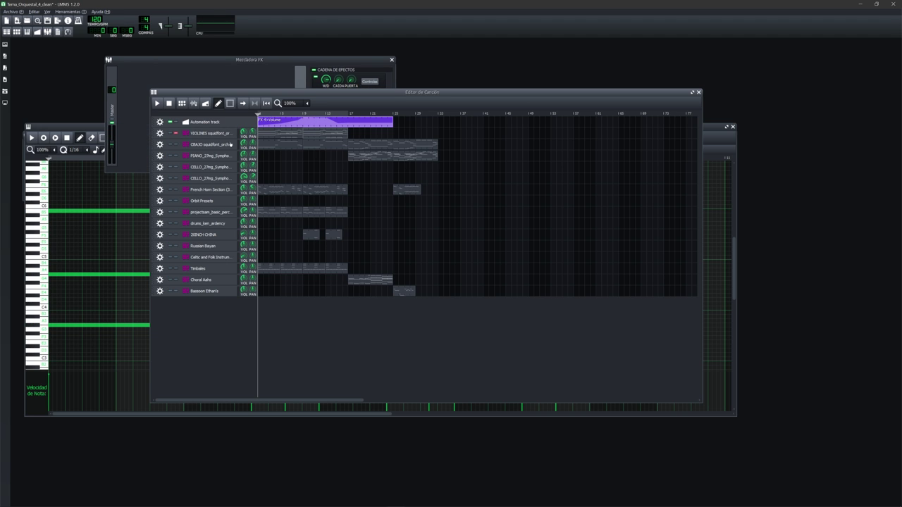
pyautogui.click(170, 133)
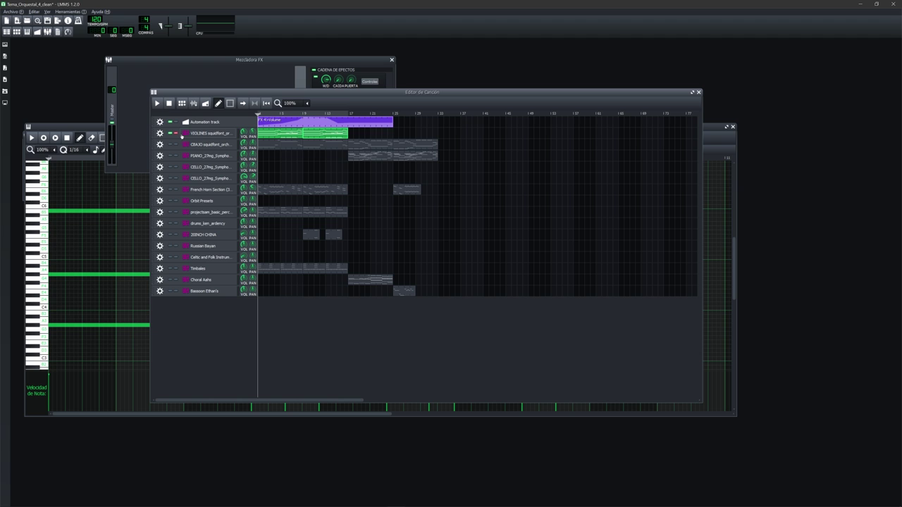
# Step: Add an FX 1 channel to the mixer and move the mixer and song editor apart so both channel faders are exposed
pyautogui.click(141, 72)
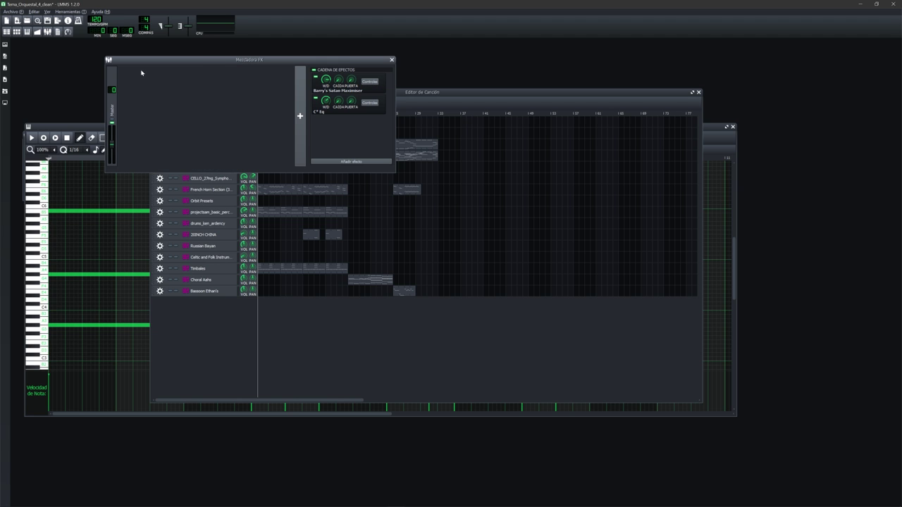
pyautogui.moveTo(200, 65); pyautogui.dragTo(157, 61)
pyautogui.click(339, 121)
pyautogui.moveTo(359, 94); pyautogui.dragTo(397, 117)
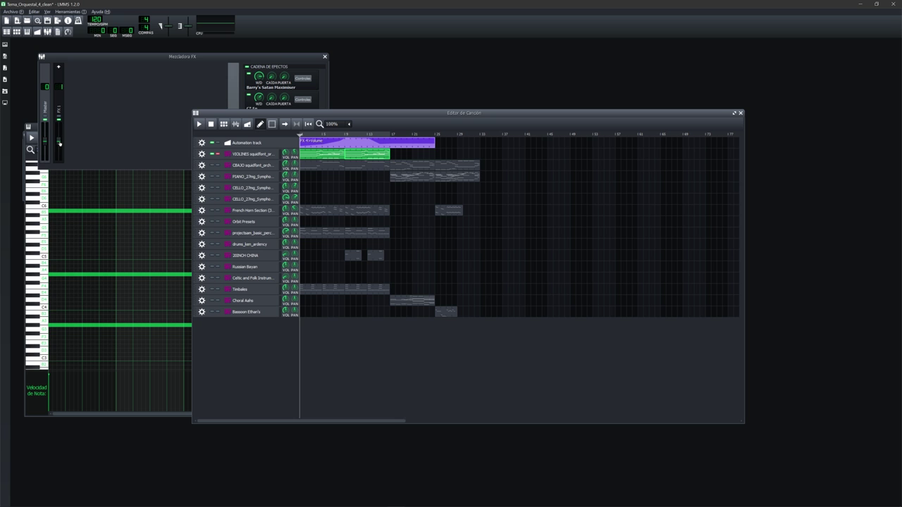
pyautogui.click(59, 143)
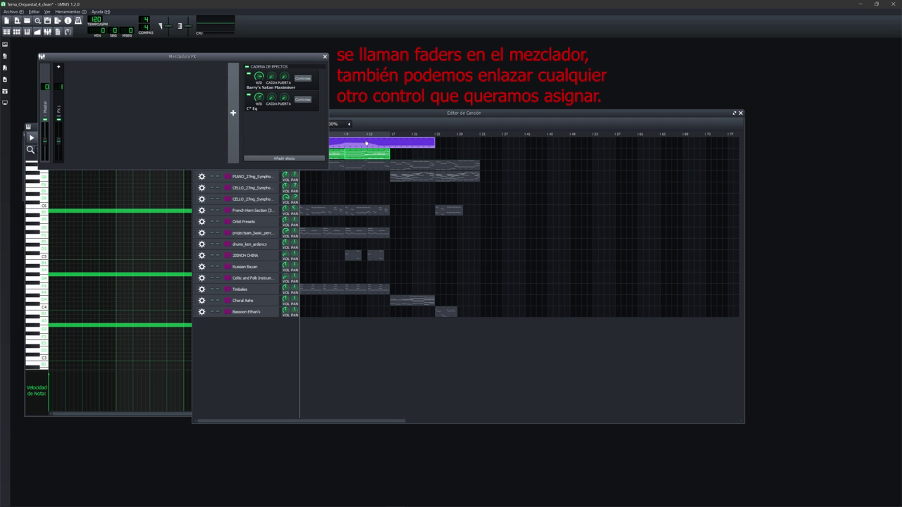
# Step: Play the beginning of the song briefly with the violins soloed, and stop it
pyautogui.click(380, 122)
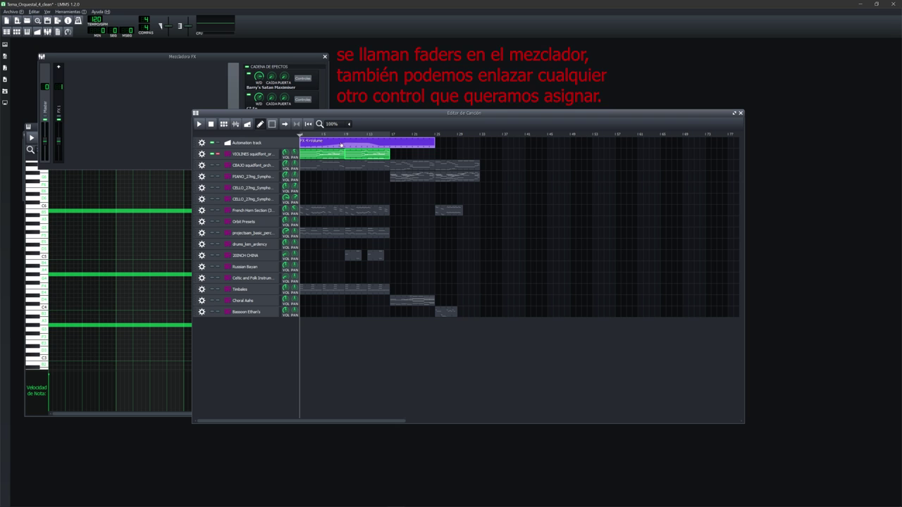
pyautogui.press('space')
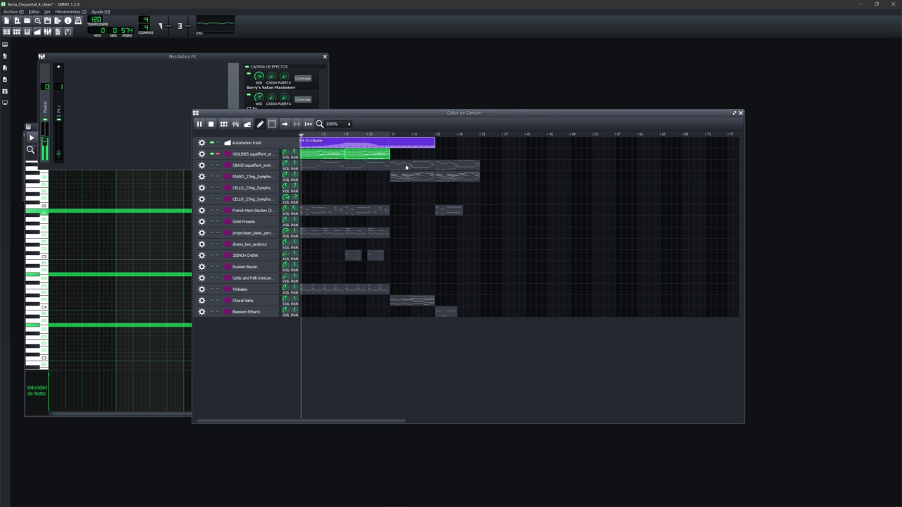
pyautogui.press('space')
# Step: Open the VIOLINES instrument, route it to mixer channel FX 1, and rename that channel Violines
pyautogui.click(254, 155)
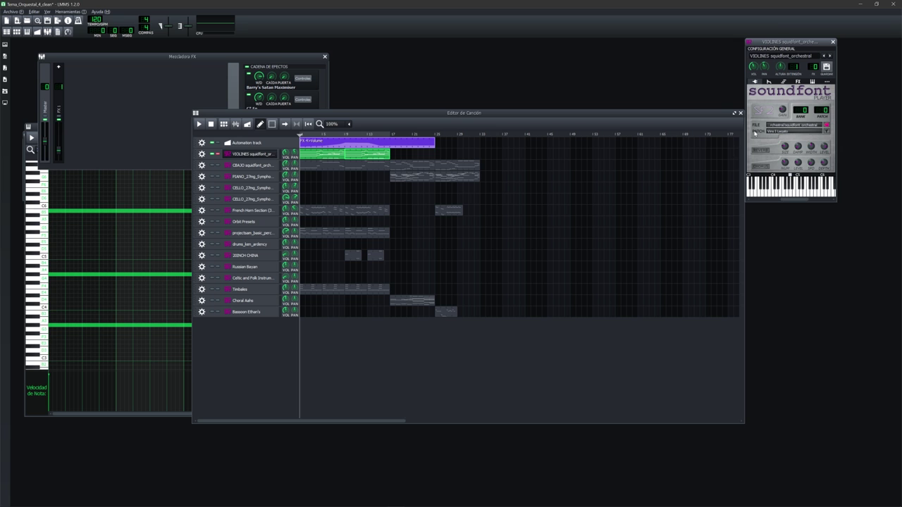
pyautogui.moveTo(783, 42); pyautogui.dragTo(567, 98)
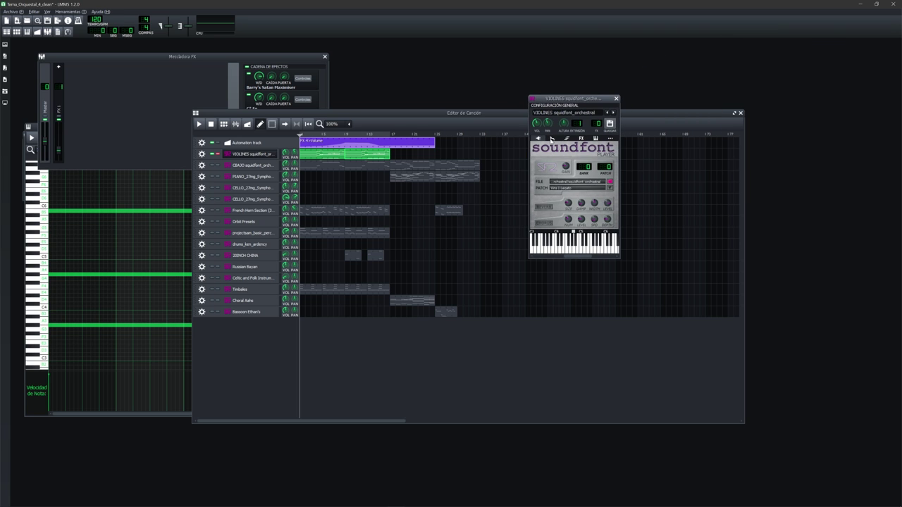
pyautogui.click(61, 121)
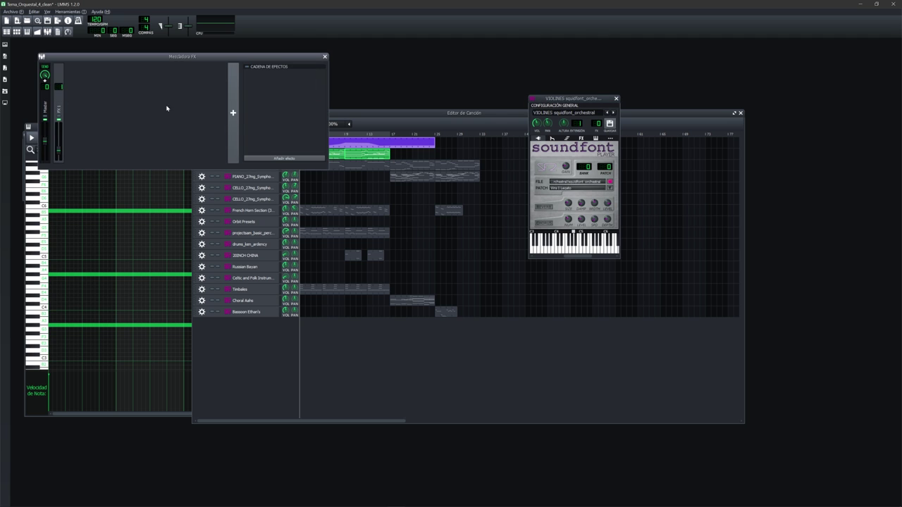
pyautogui.click(344, 124)
pyautogui.click(252, 153)
pyautogui.moveTo(575, 104); pyautogui.dragTo(504, 100)
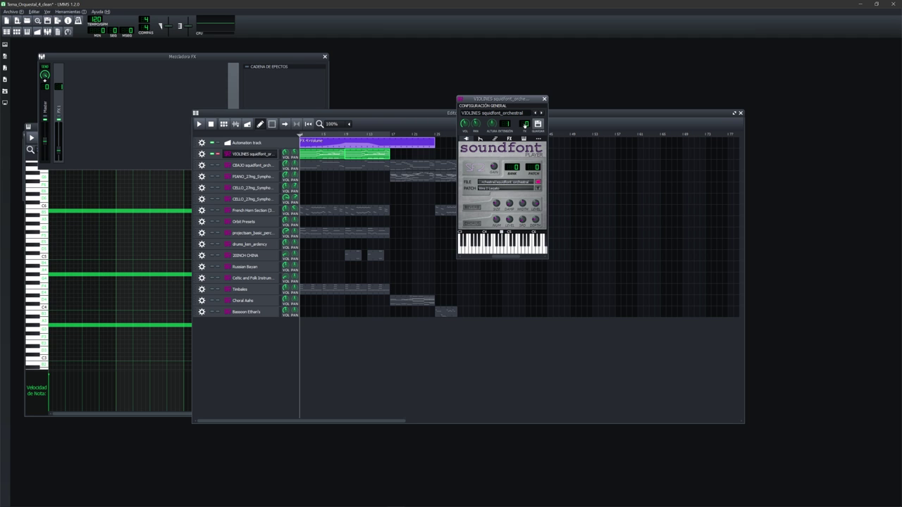
pyautogui.click(58, 107)
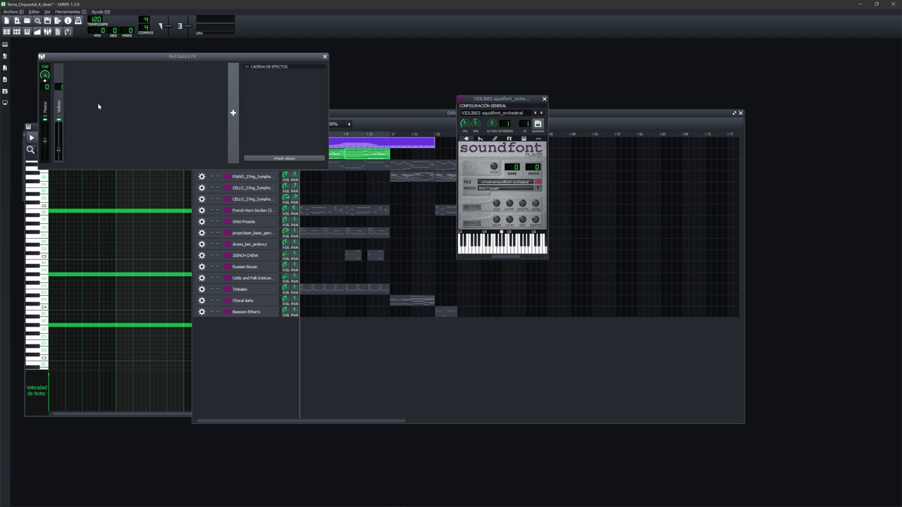
# Step: Play the soloed violins from the start of the song, stop playback, and turn off the VIOLINES solo
pyautogui.click(386, 120)
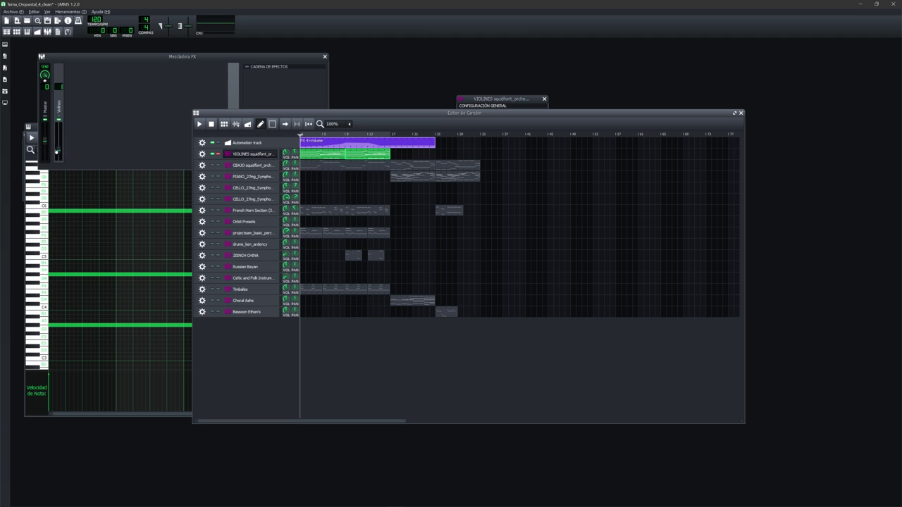
pyautogui.press('space')
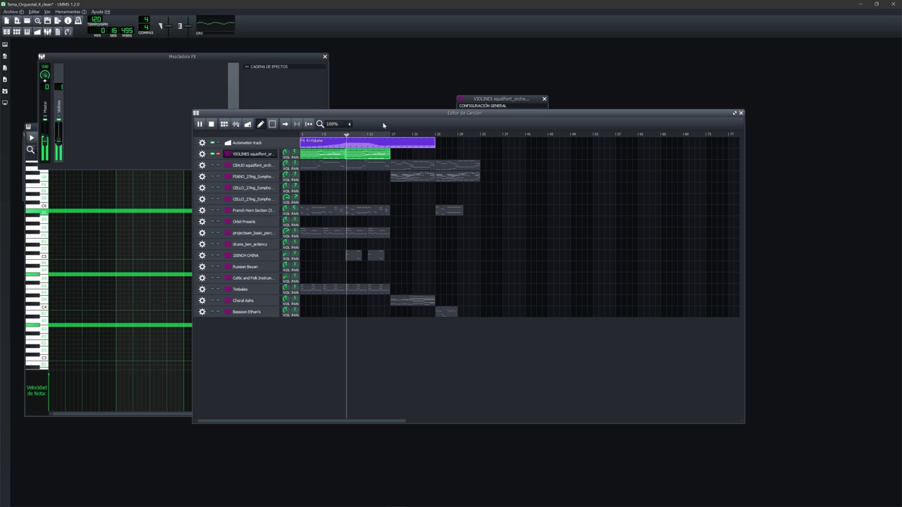
pyautogui.press('space')
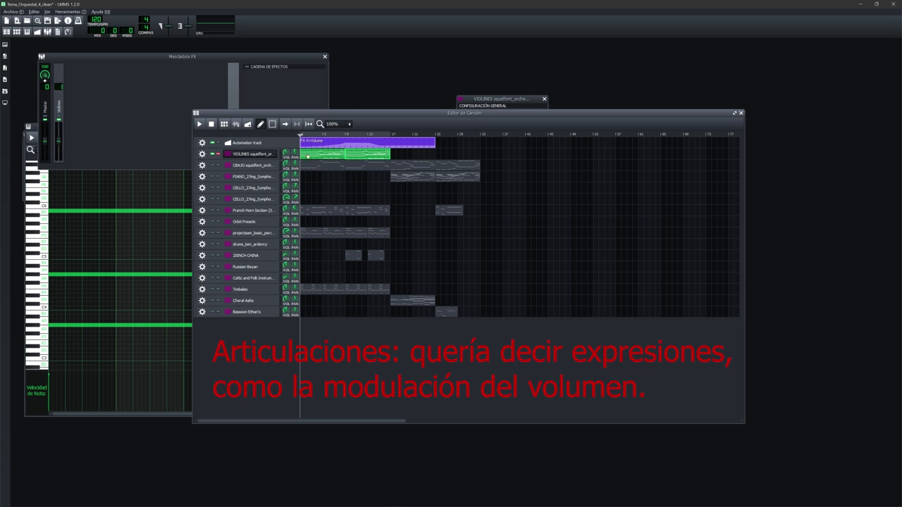
pyautogui.click(213, 154)
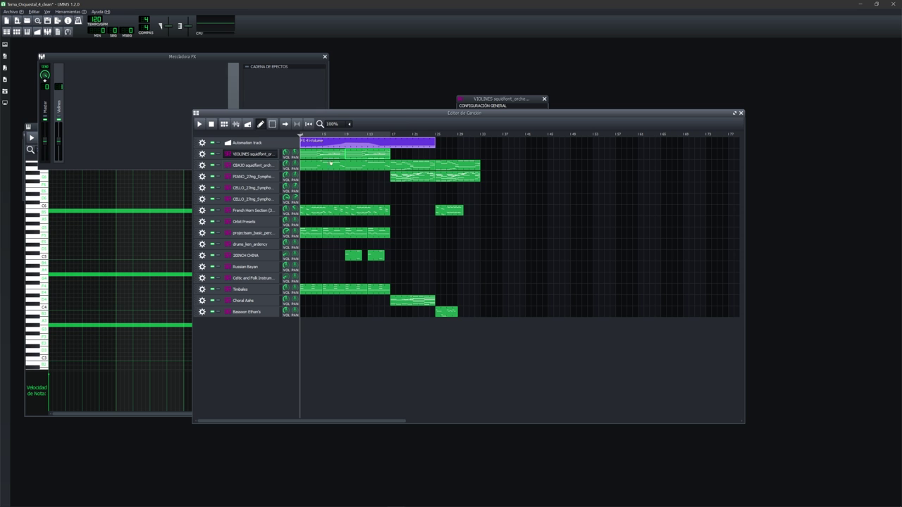
# Step: Close the VIOLINES instrument window and rearrange the piano roll and song editor so that both are accessible
pyautogui.moveTo(404, 116); pyautogui.dragTo(417, 132)
pyautogui.moveTo(540, 100); pyautogui.dragTo(581, 74)
pyautogui.click(585, 73)
pyautogui.moveTo(443, 131); pyautogui.dragTo(465, 105)
pyautogui.click(454, 130)
pyautogui.click(758, 162)
pyautogui.moveTo(483, 138); pyautogui.dragTo(489, 151)
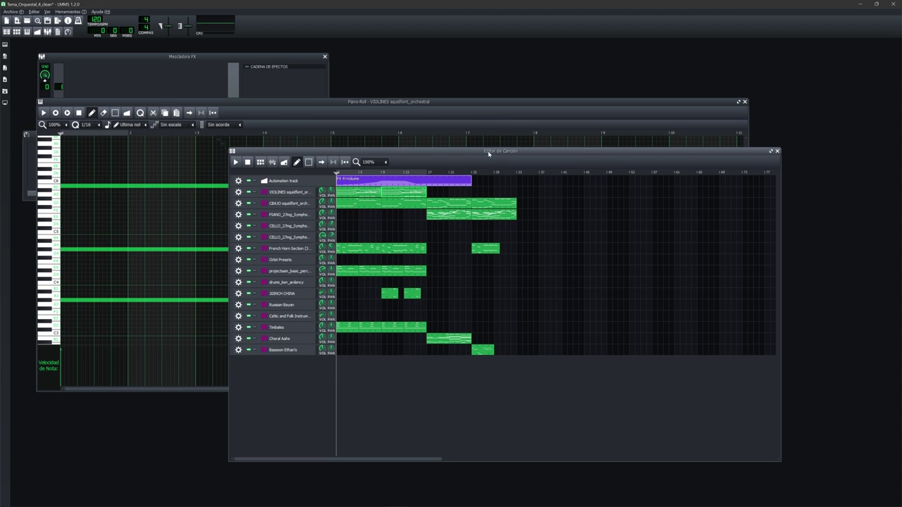
pyautogui.moveTo(327, 104); pyautogui.dragTo(345, 93)
pyautogui.click(438, 431)
pyautogui.moveTo(403, 160); pyautogui.dragTo(379, 183)
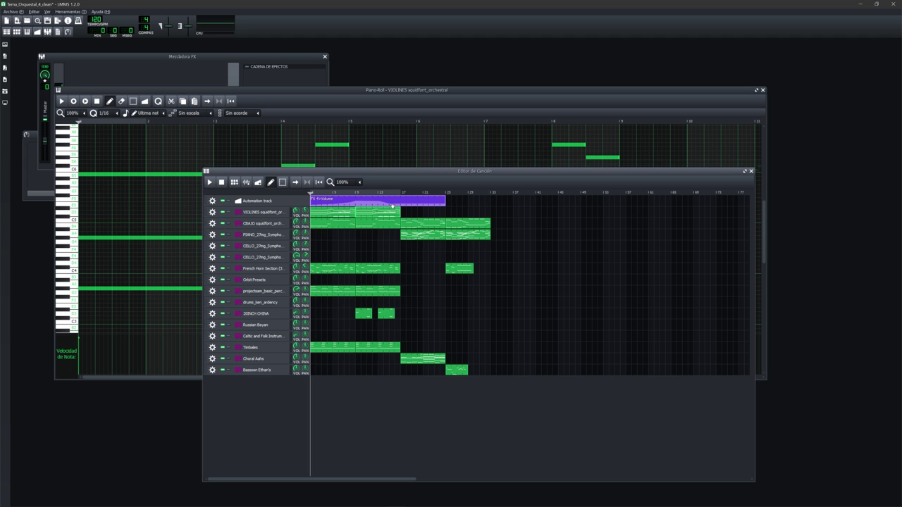
pyautogui.moveTo(401, 176); pyautogui.dragTo(389, 178)
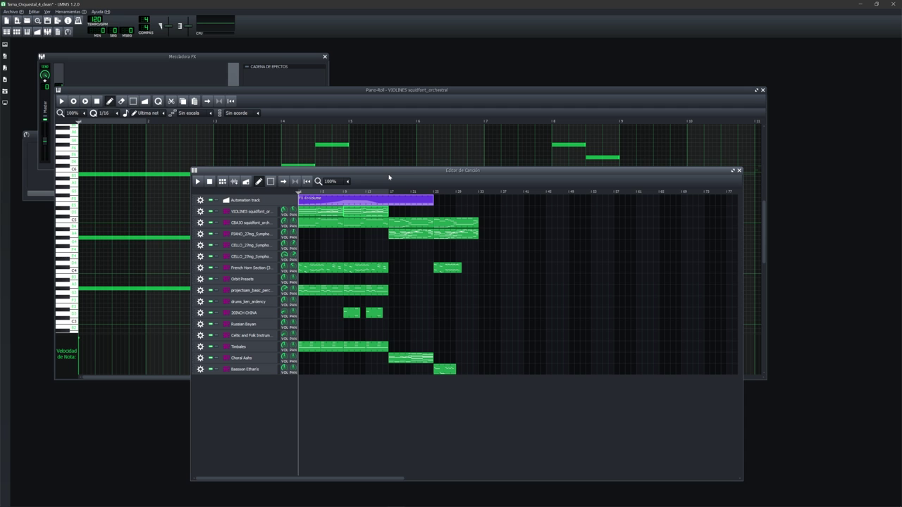
pyautogui.moveTo(388, 173); pyautogui.dragTo(380, 174)
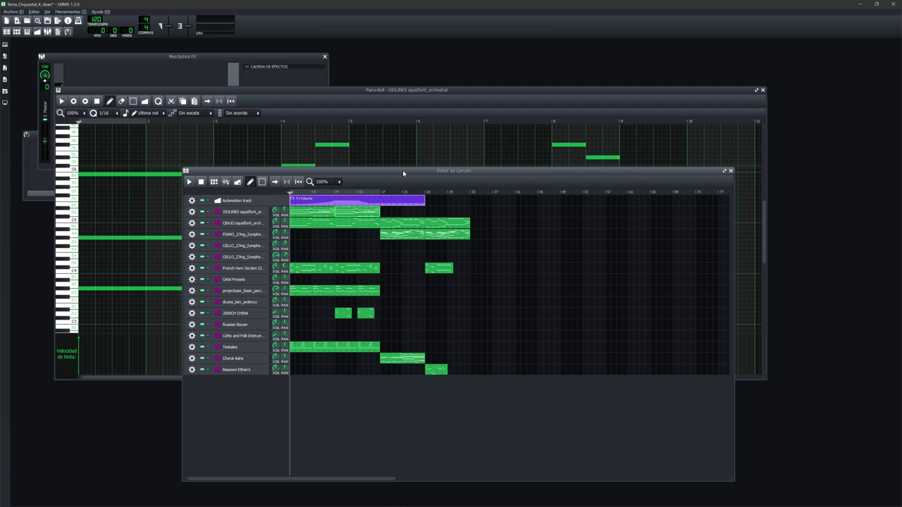
pyautogui.moveTo(403, 170); pyautogui.dragTo(390, 167)
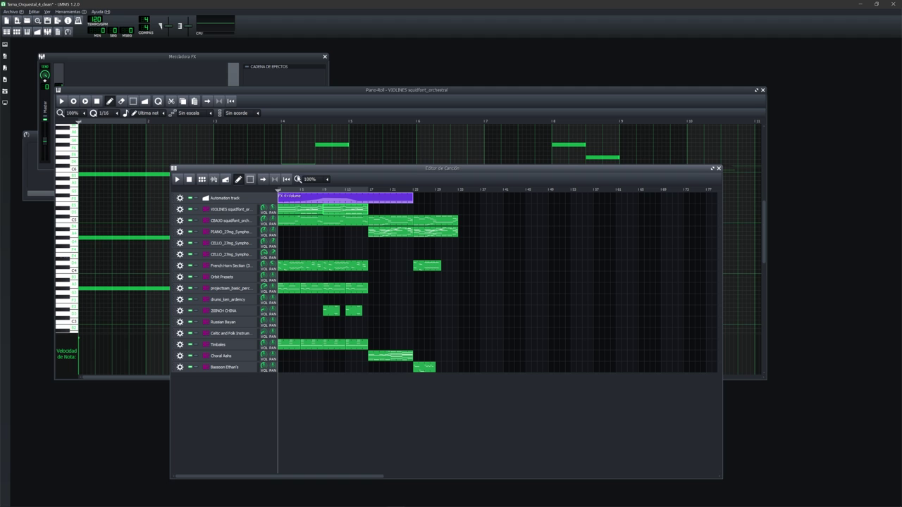
pyautogui.moveTo(305, 170); pyautogui.dragTo(297, 162)
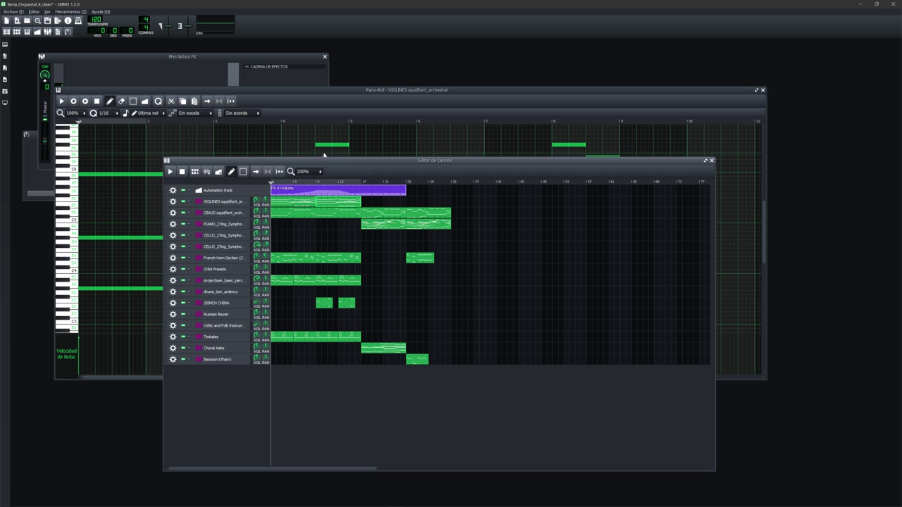
pyautogui.moveTo(348, 165); pyautogui.dragTo(341, 165)
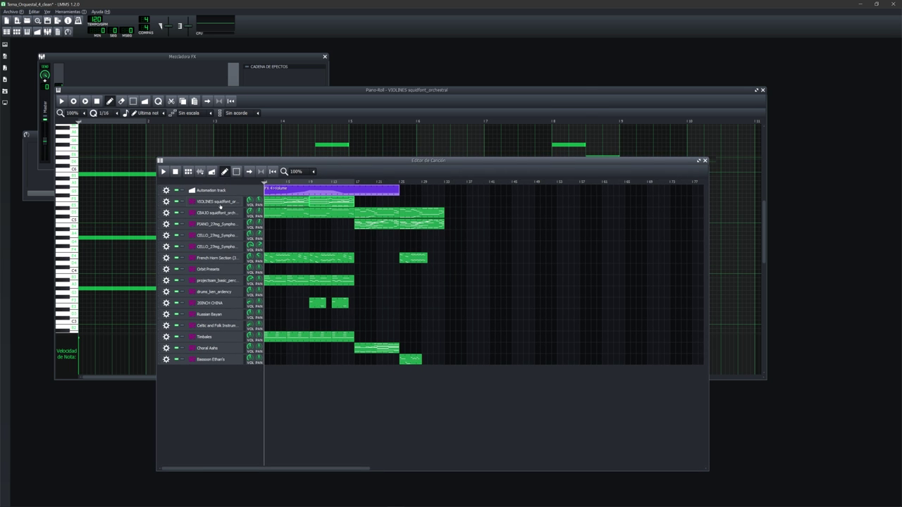
# Step: Open the VIOLINES instrument window, move it clear of the track list, and bring the song editor back to the front
pyautogui.click(220, 202)
pyautogui.moveTo(543, 75); pyautogui.dragTo(574, 84)
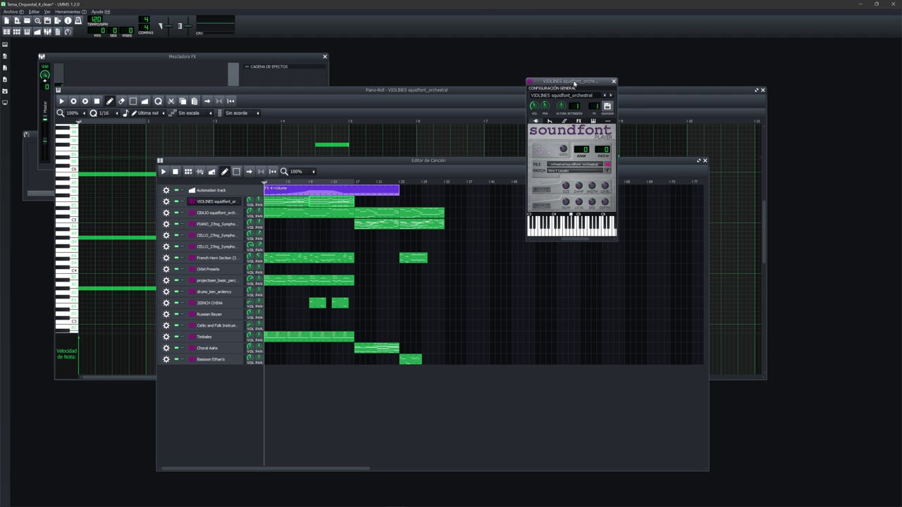
pyautogui.click(425, 165)
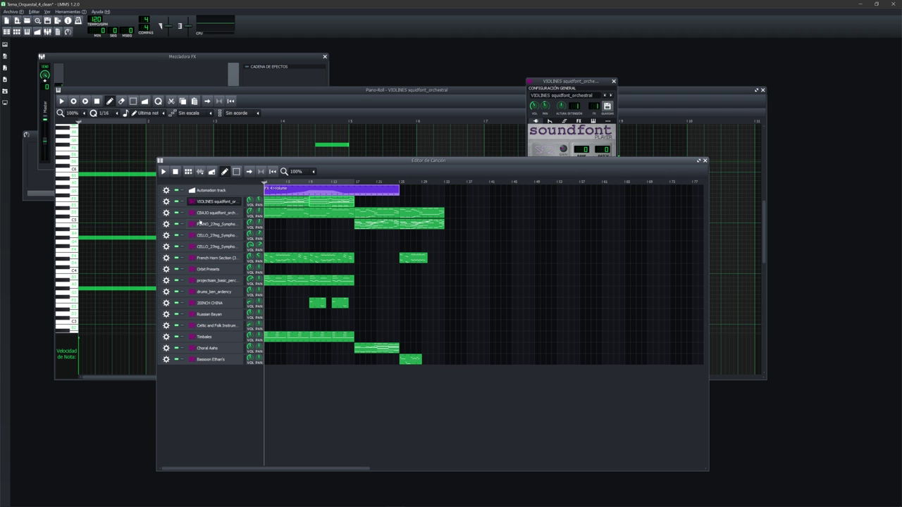
# Step: Solo the CBAJO track, play it briefly from the start of the song, and stop playback
pyautogui.click(182, 213)
pyautogui.press('space')
pyautogui.press('space')
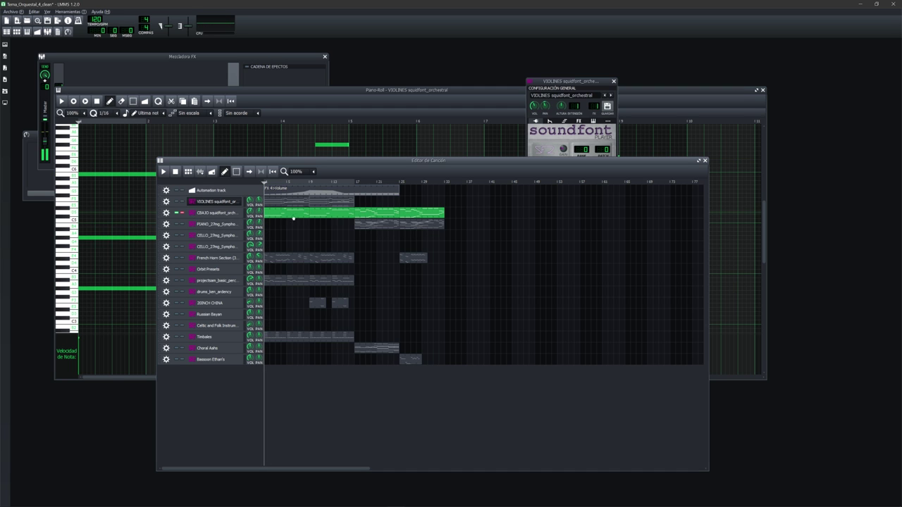
# Step: Solo the French Horn Section track, play its opening, stop playback, and turn off its solo
pyautogui.click(182, 258)
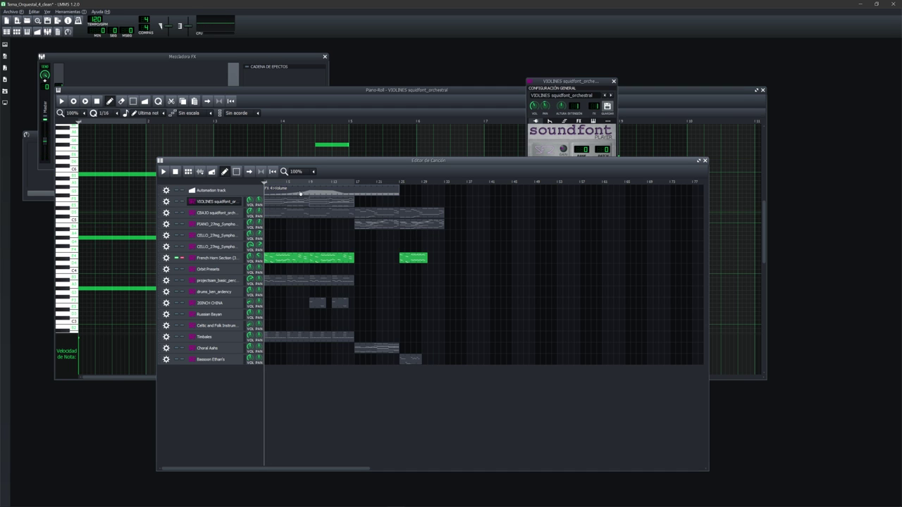
pyautogui.press('space')
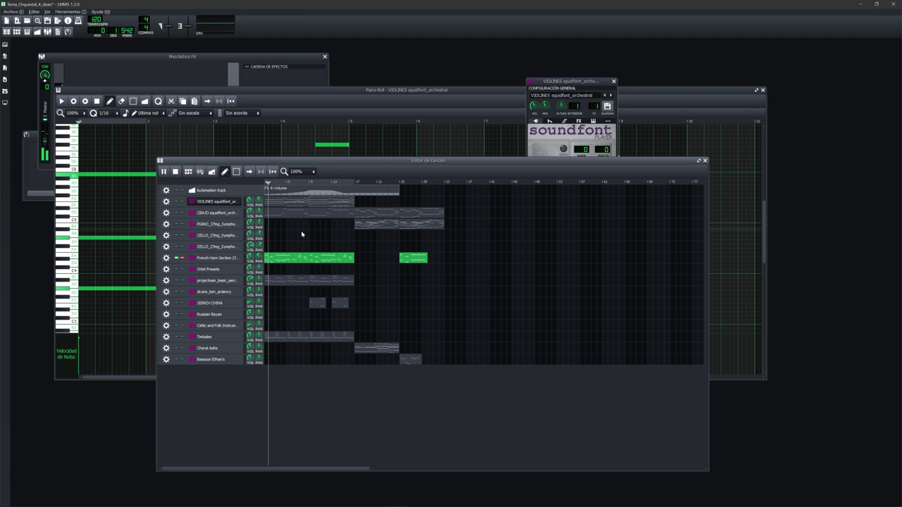
pyautogui.press('space')
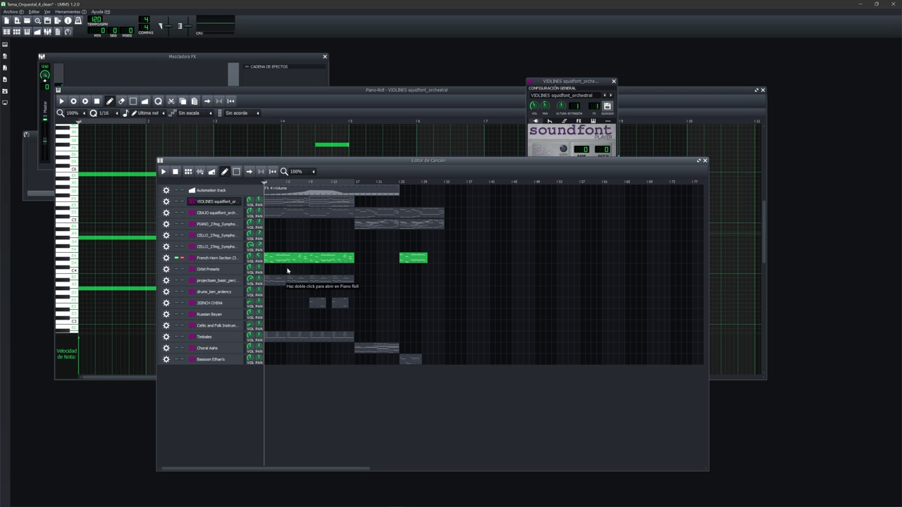
pyautogui.click(182, 258)
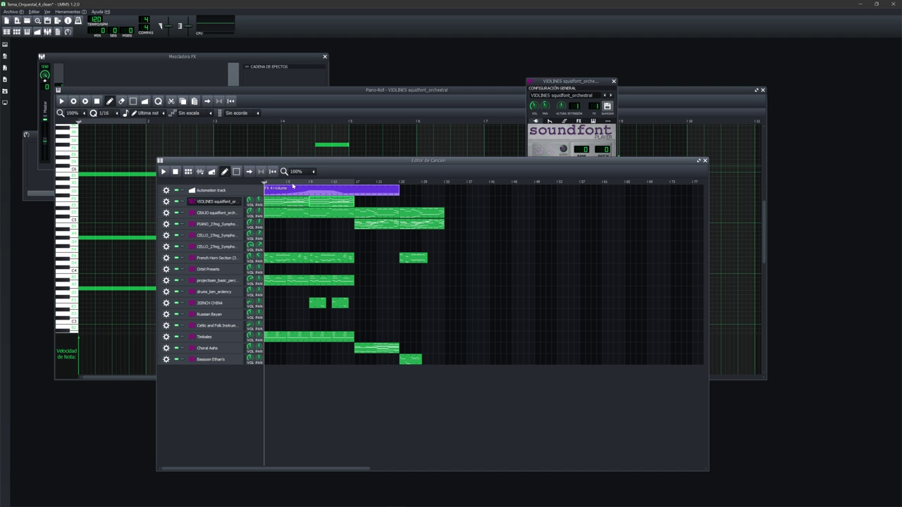
# Step: Check the Timbales and projectsam percussion tracks by soloing each in turn, and turn both solos off
pyautogui.click(312, 182)
pyautogui.click(313, 183)
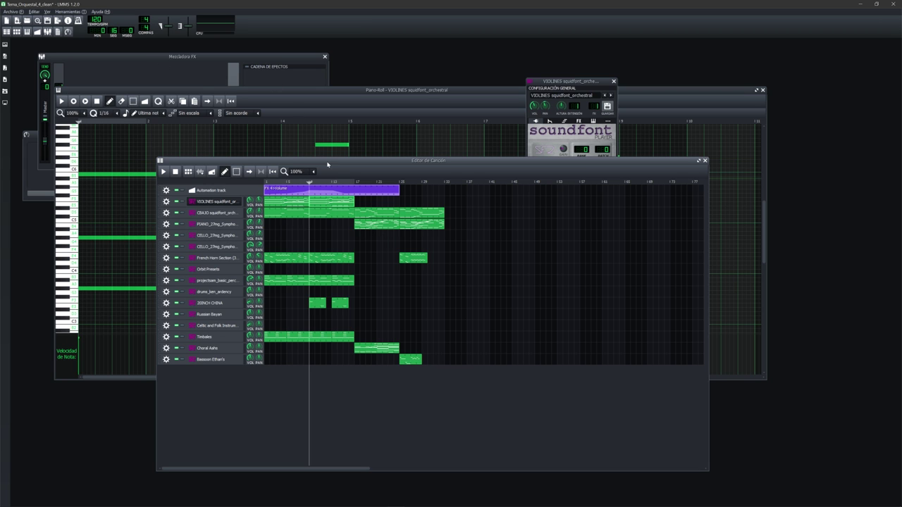
pyautogui.click(183, 337)
pyautogui.moveTo(292, 183); pyautogui.dragTo(271, 185)
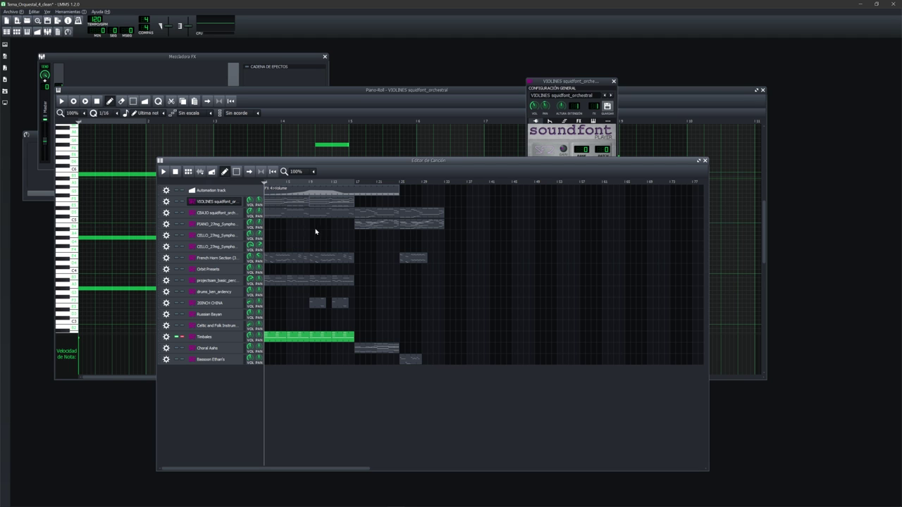
pyautogui.click(181, 338)
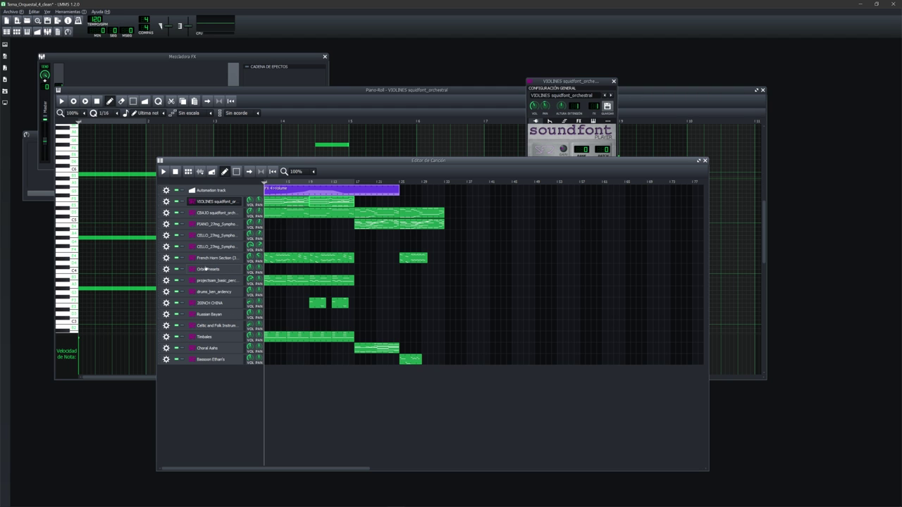
pyautogui.click(181, 281)
pyautogui.click(181, 281)
# Step: Solo the CBAJO track, examine the notes of its first pattern in the piano roll, and close the piano roll
pyautogui.click(181, 213)
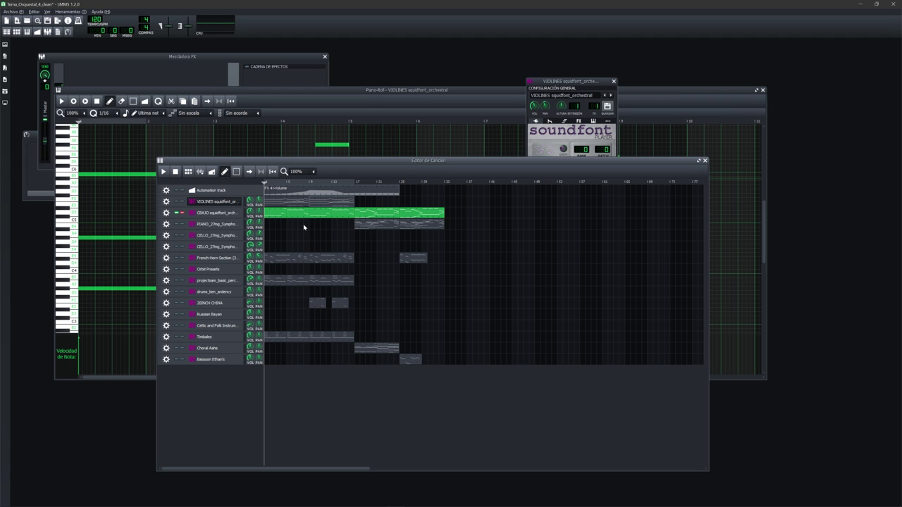
pyautogui.click(274, 186)
pyautogui.click(259, 184)
pyautogui.doubleClick(290, 216)
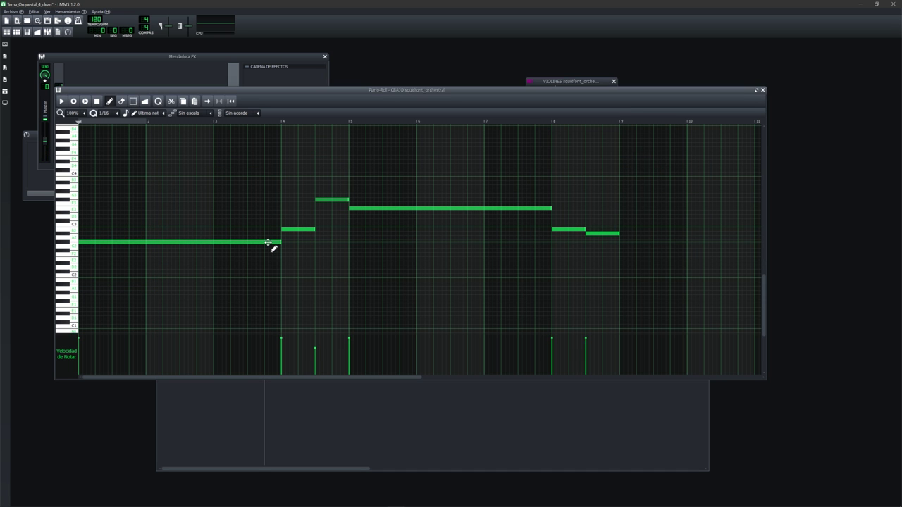
pyautogui.click(763, 90)
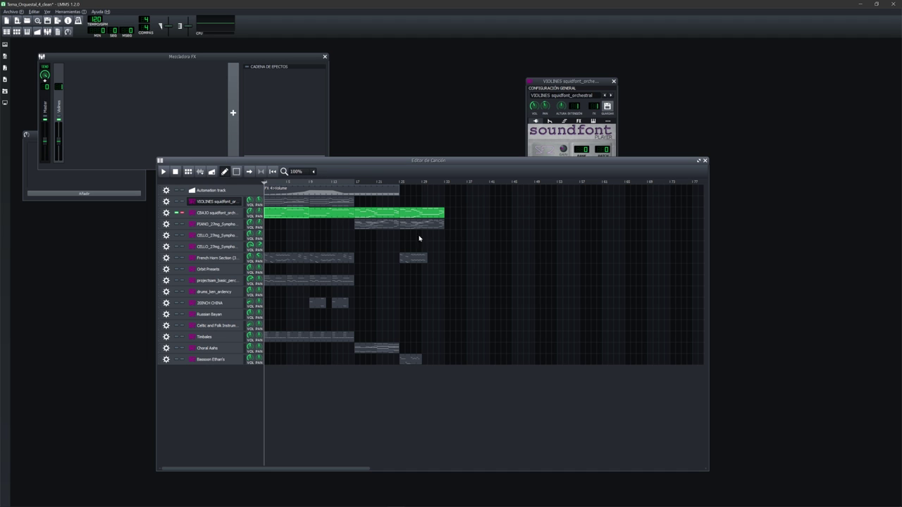
# Step: Play the soloed CBAJO track from about bar 9 through its later patterns, and stop playback
pyautogui.click(311, 182)
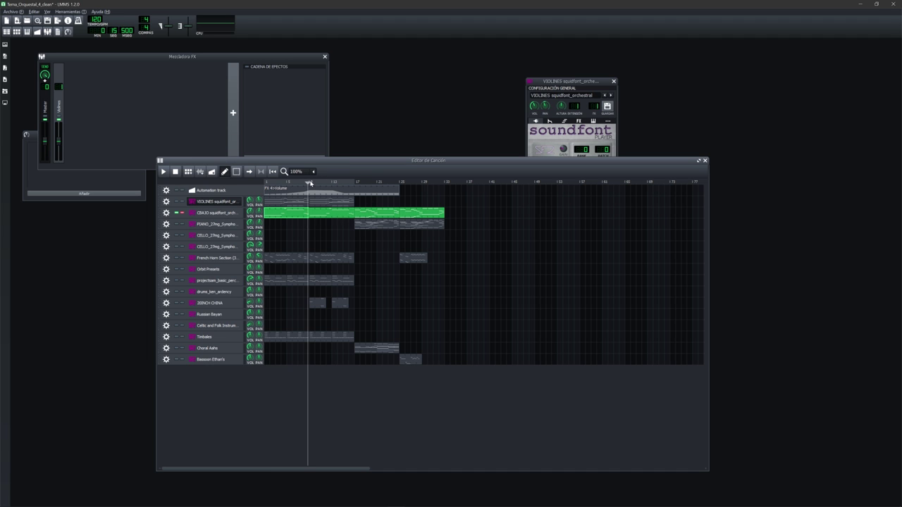
pyautogui.press('space')
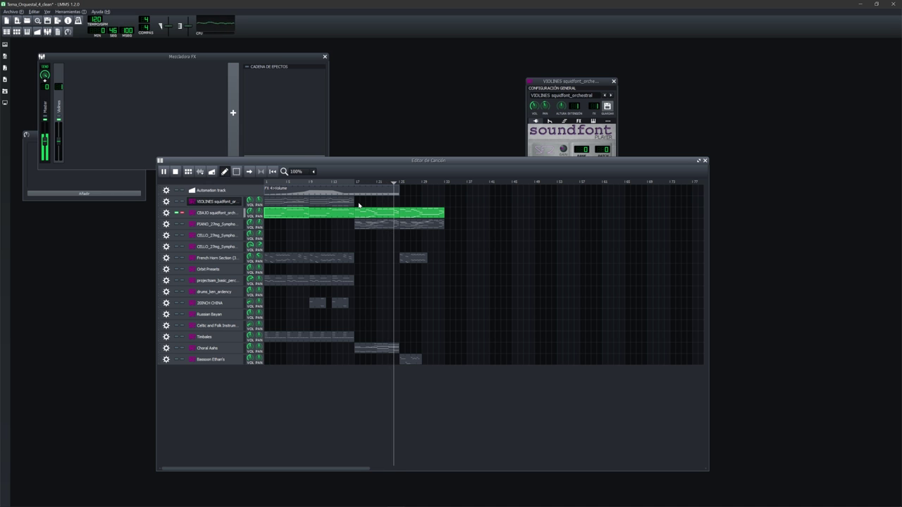
pyautogui.press('space')
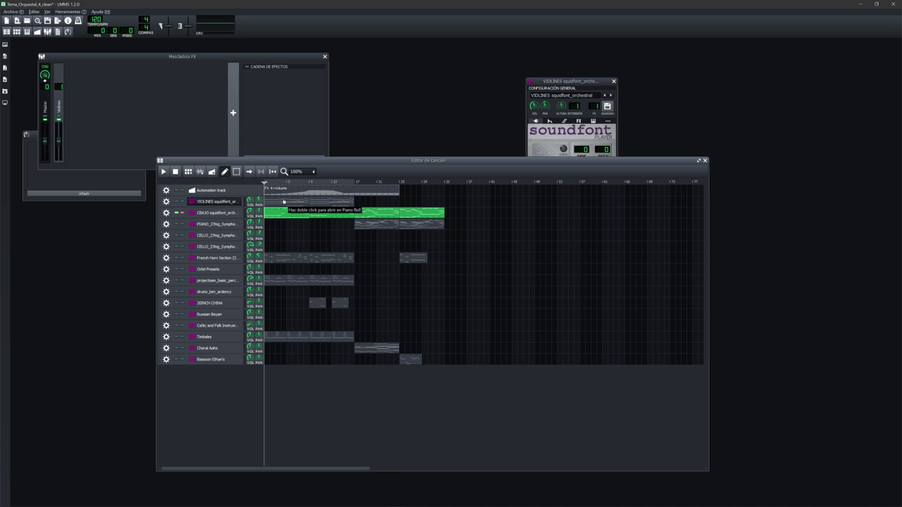
# Step: Examine the CBAJO pattern starting at bar 17 in the piano roll, listen to its opening notes, and close the piano roll
pyautogui.click(274, 186)
pyautogui.moveTo(274, 186); pyautogui.dragTo(354, 185)
pyautogui.doubleClick(384, 217)
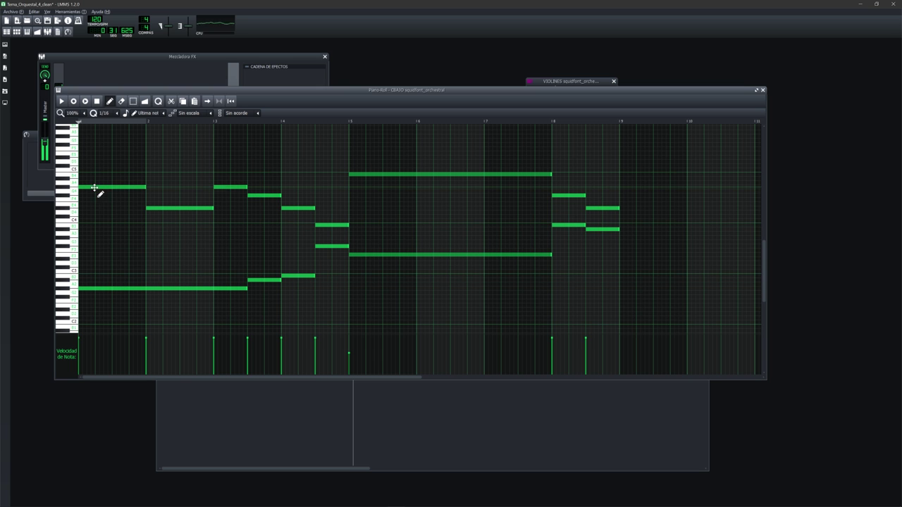
pyautogui.click(162, 209)
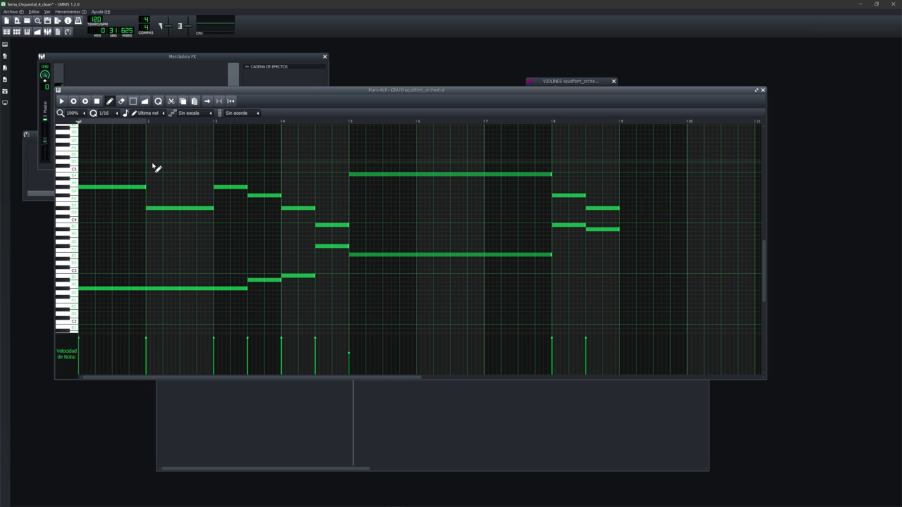
pyautogui.click(165, 208)
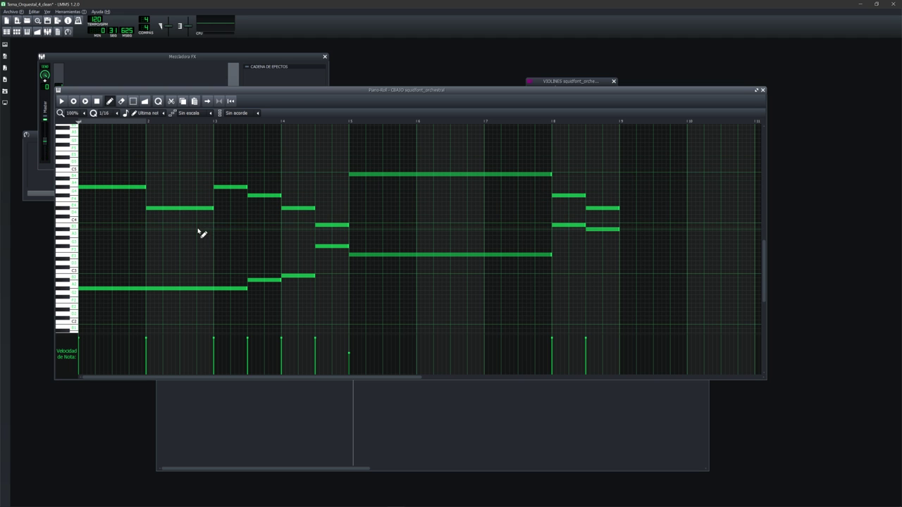
pyautogui.click(185, 209)
pyautogui.click(132, 187)
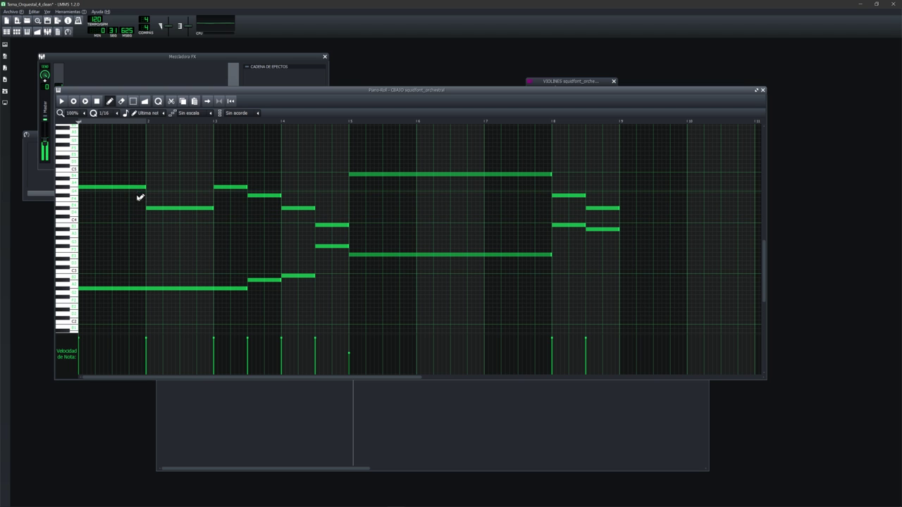
pyautogui.click(141, 288)
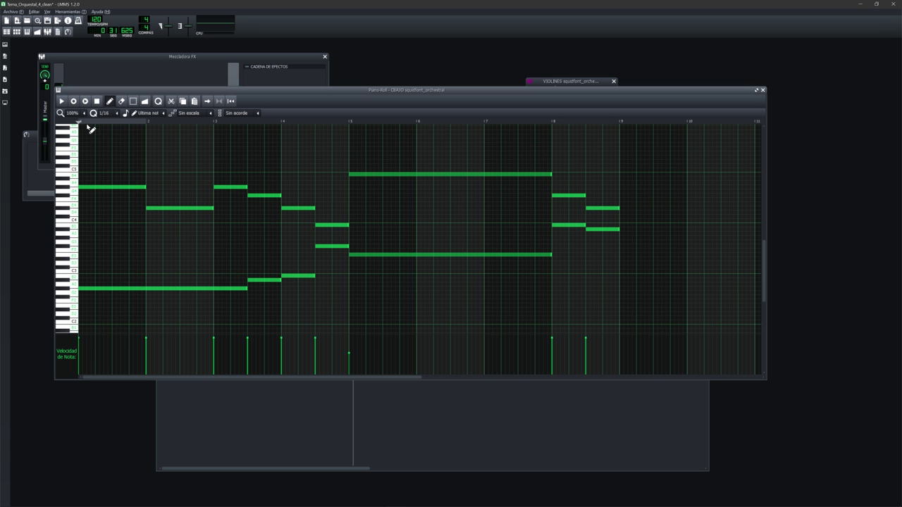
pyautogui.click(113, 189)
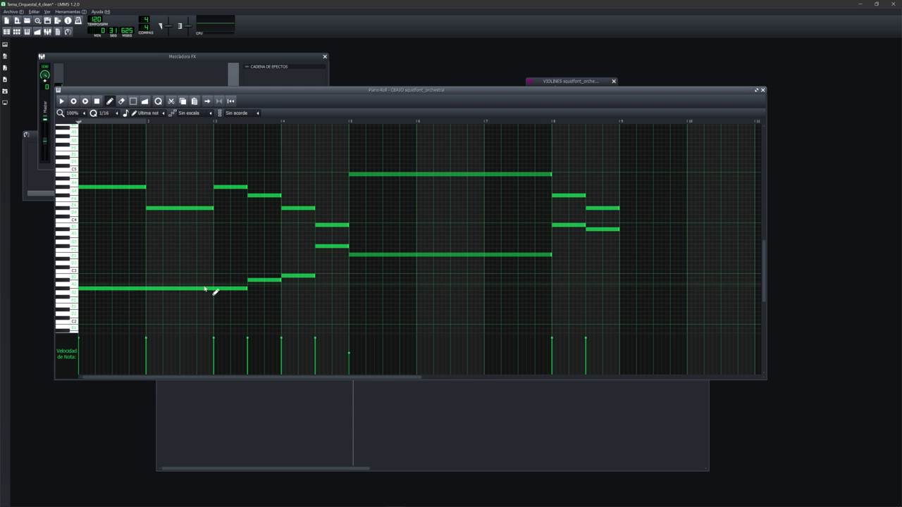
pyautogui.click(763, 90)
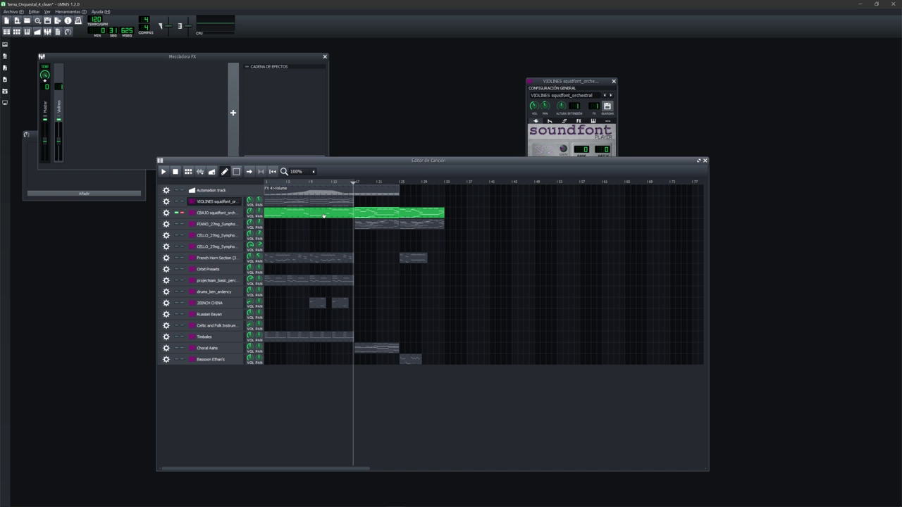
# Step: Compare the notes of the CBAJO pattern at bar 9 with those of the pattern at bar 17, and close the piano roll
pyautogui.doubleClick(364, 223)
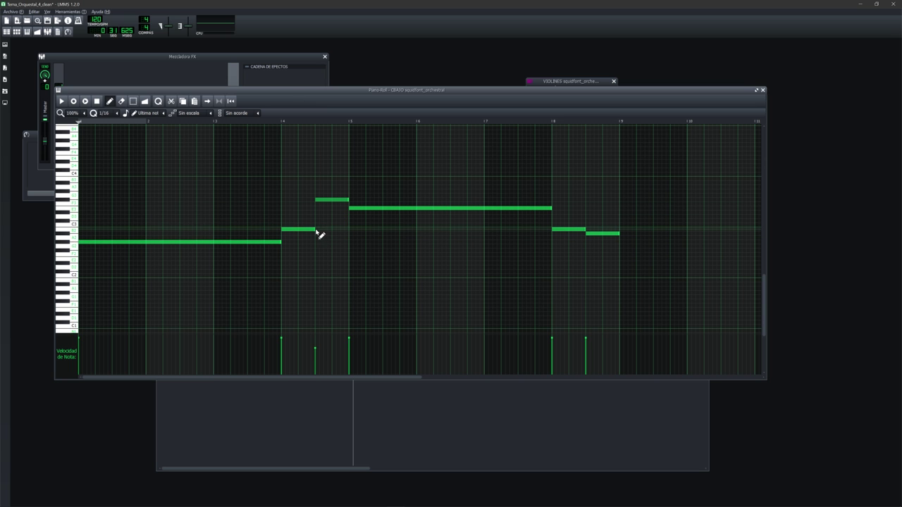
pyautogui.click(762, 90)
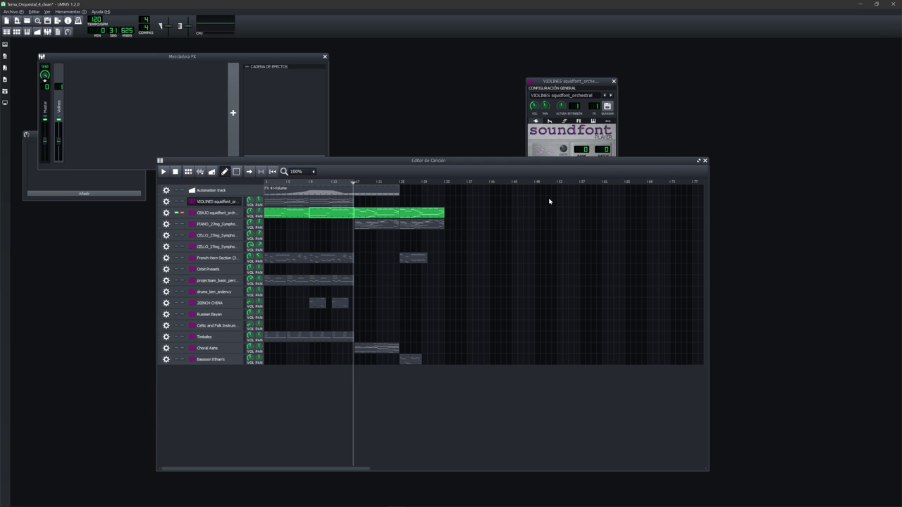
pyautogui.doubleClick(387, 214)
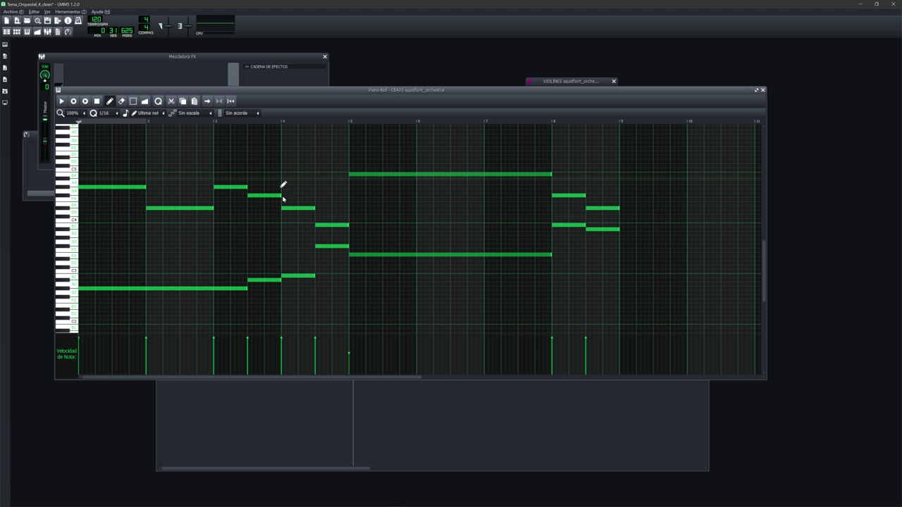
pyautogui.click(763, 91)
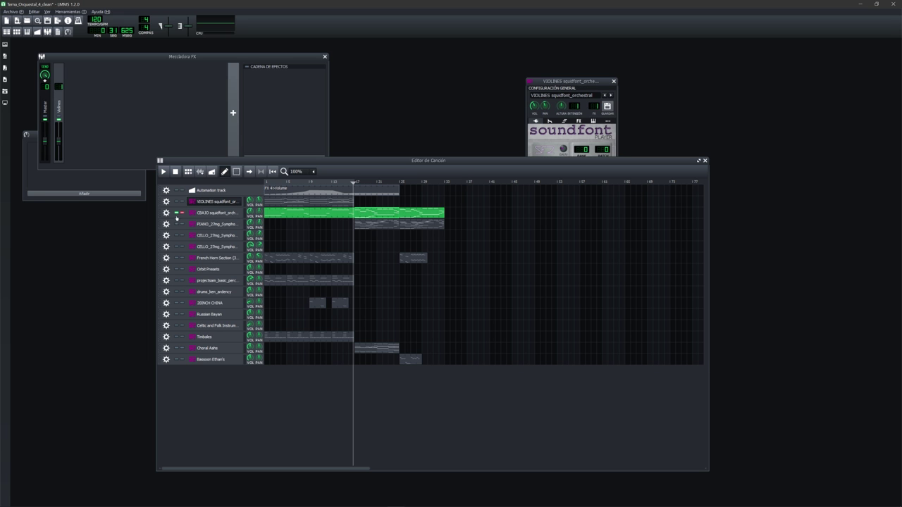
# Step: Unmute VIOLINES alongside the soloed CBAJO, return to the song start, and open the first VIOLINES pattern in the piano roll
pyautogui.click(181, 213)
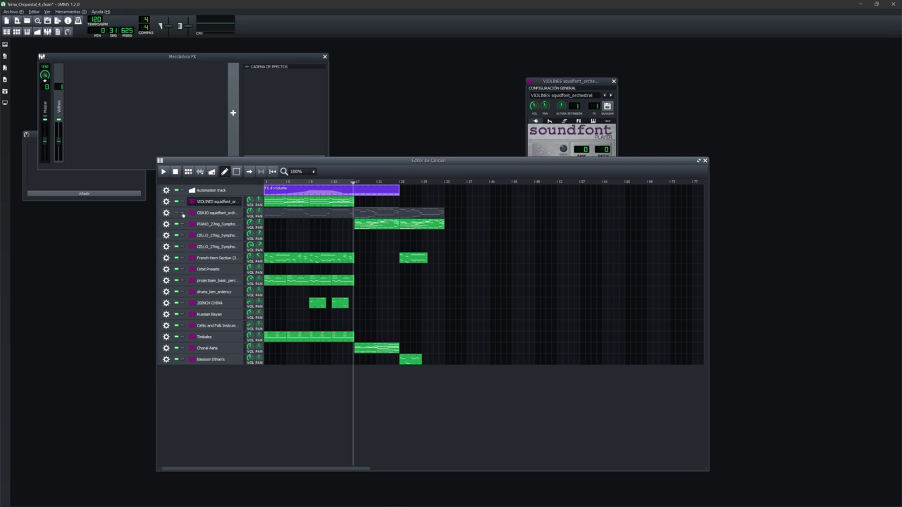
pyautogui.click(182, 213)
pyautogui.click(176, 202)
pyautogui.press('Home')
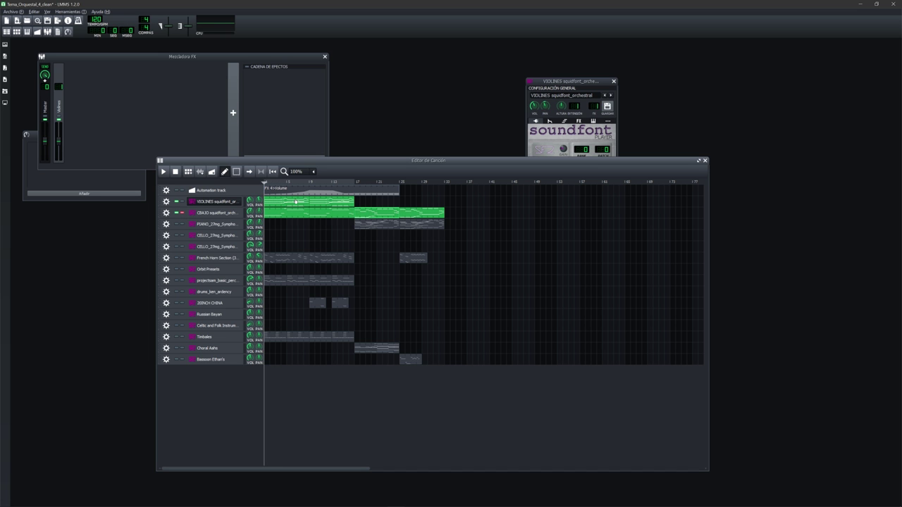
pyautogui.doubleClick(289, 204)
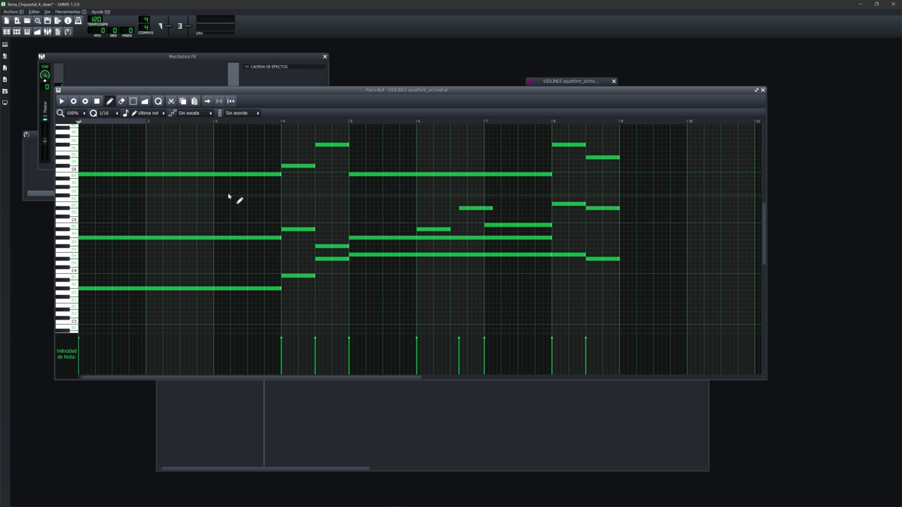
# Step: Examine the first CBAJO pattern in the piano roll, audition its opening note and the C2 key, and close the piano roll
pyautogui.click(763, 90)
pyautogui.doubleClick(278, 215)
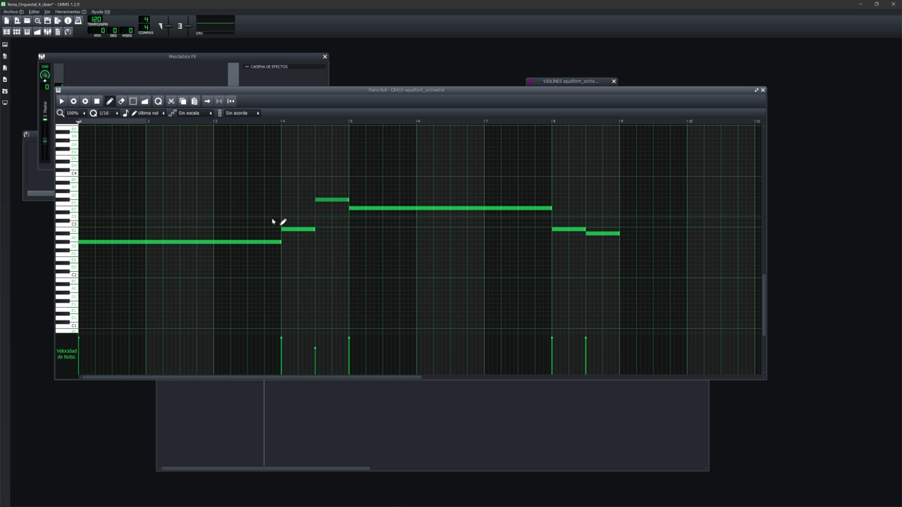
pyautogui.click(68, 244)
pyautogui.click(68, 245)
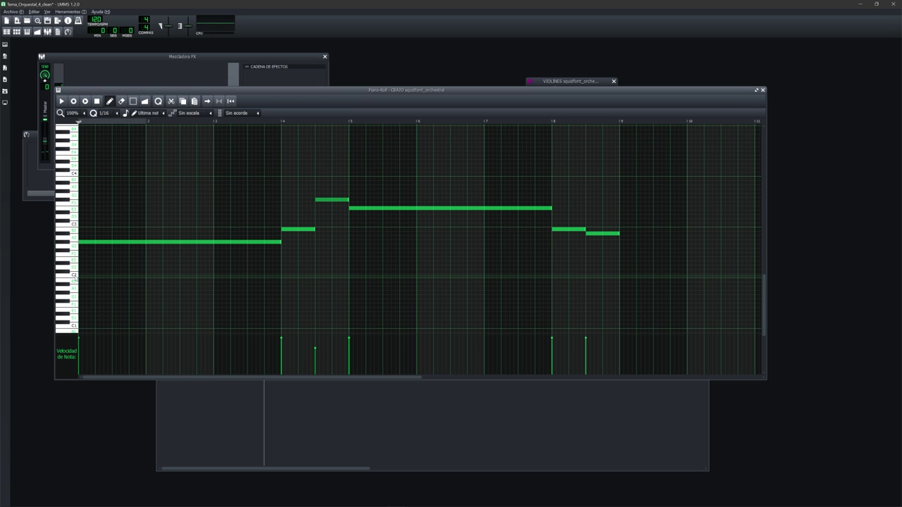
pyautogui.click(74, 273)
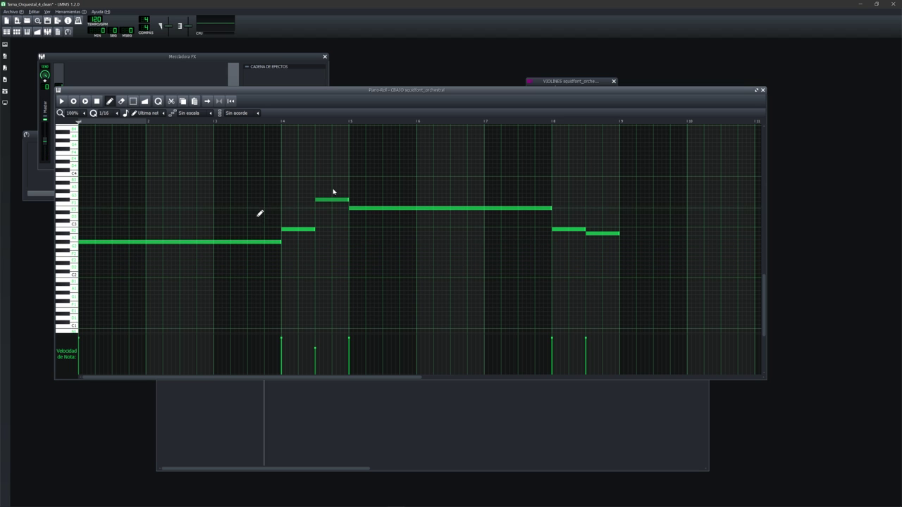
pyautogui.click(763, 91)
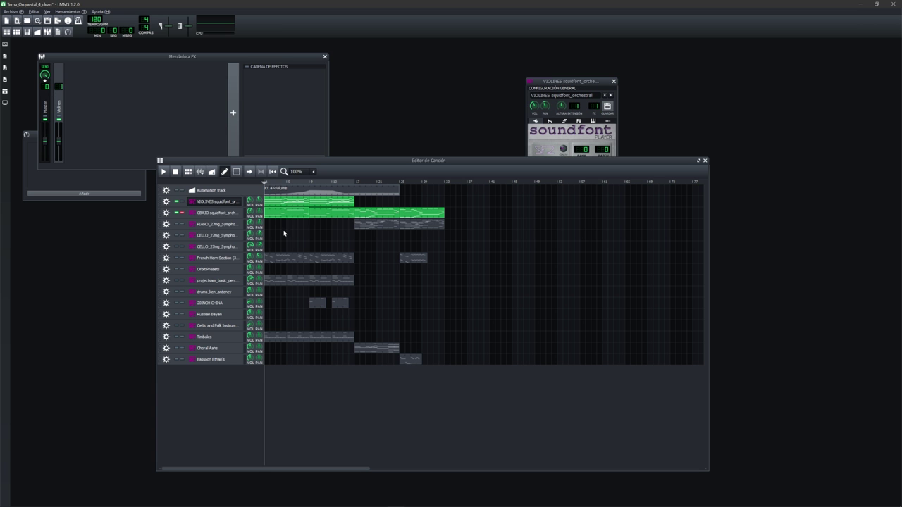
# Step: Open the first VIOLINES pattern in the piano roll and audition the low and middle notes of its opening chord
pyautogui.doubleClick(282, 204)
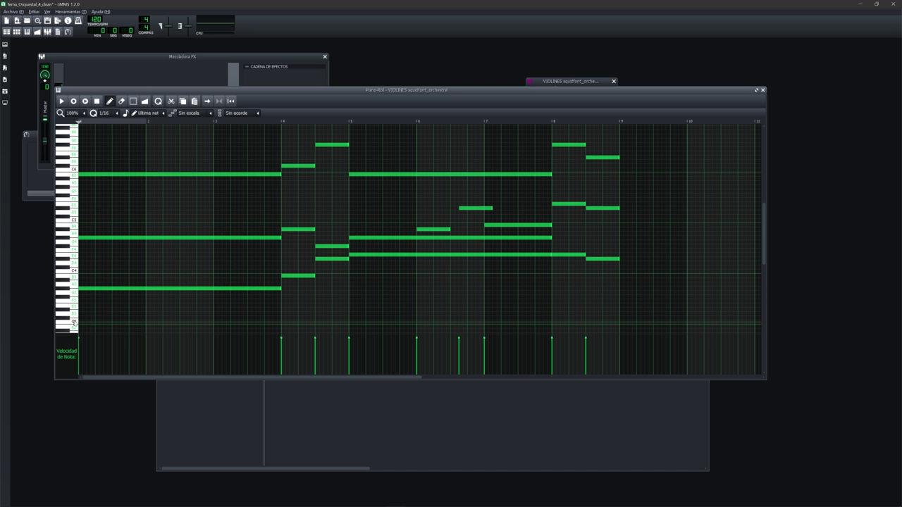
pyautogui.click(68, 289)
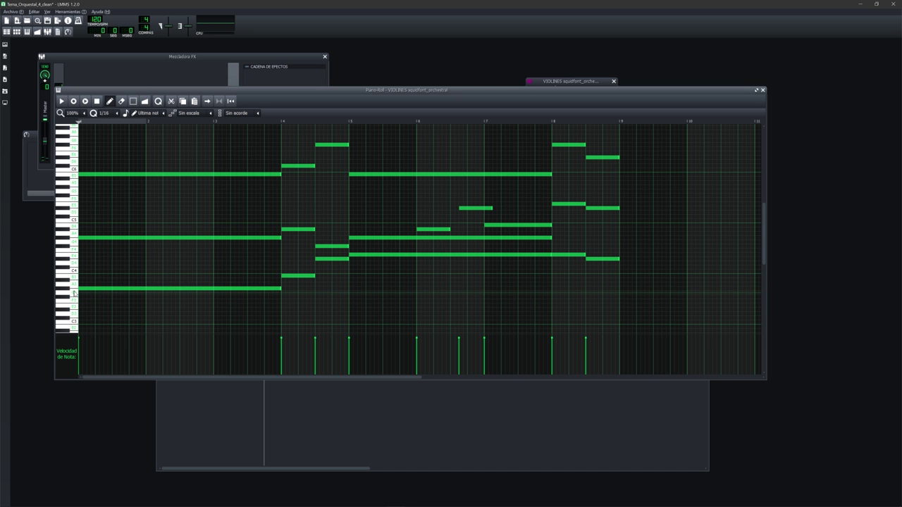
pyautogui.click(96, 289)
pyautogui.click(96, 289)
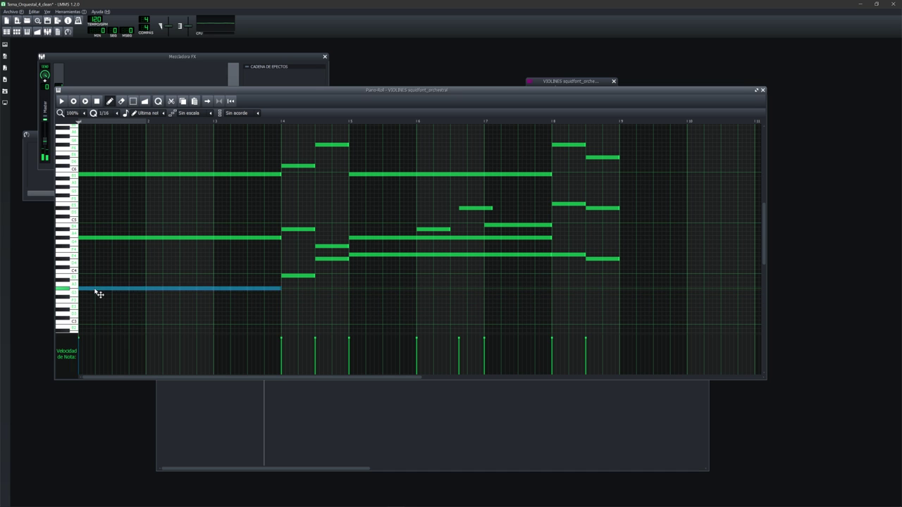
pyautogui.click(95, 289)
pyautogui.click(102, 238)
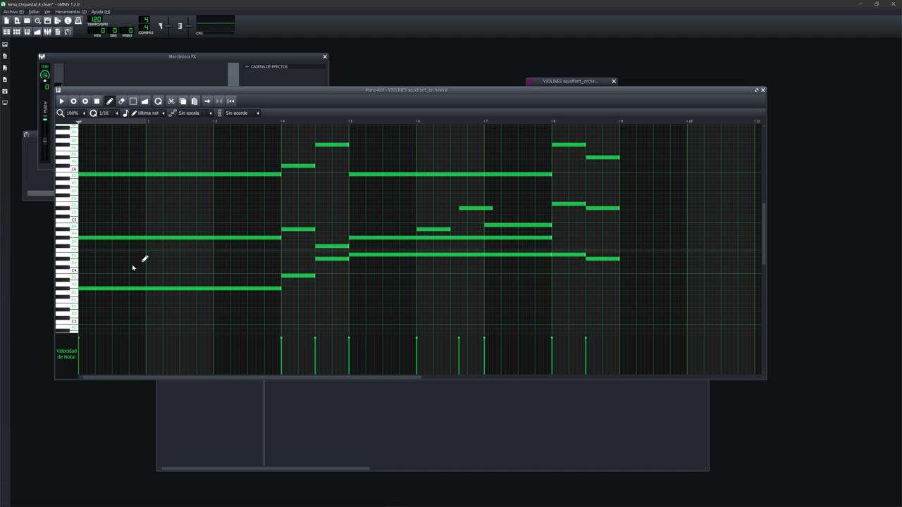
pyautogui.click(116, 239)
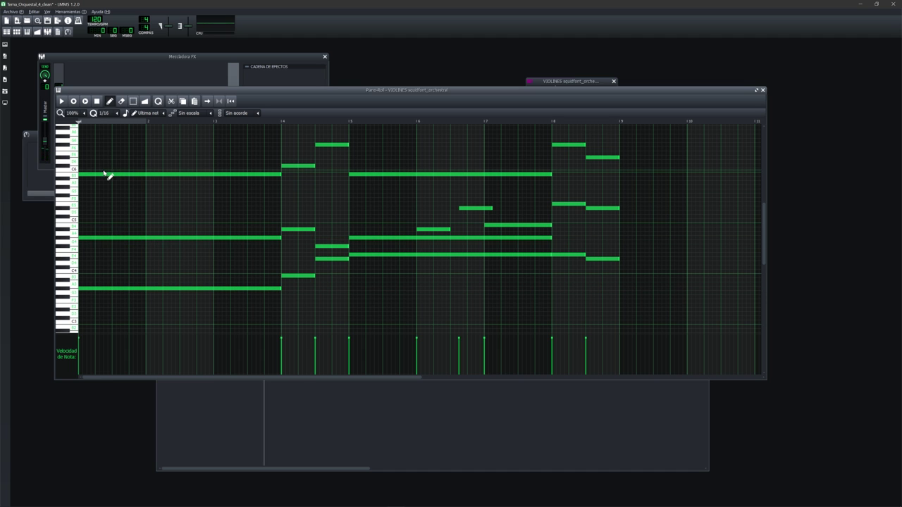
# Step: Try replacing the top note of the opening VIOLINES chord with one three semitones lower, and undo both changes
pyautogui.click(83, 187)
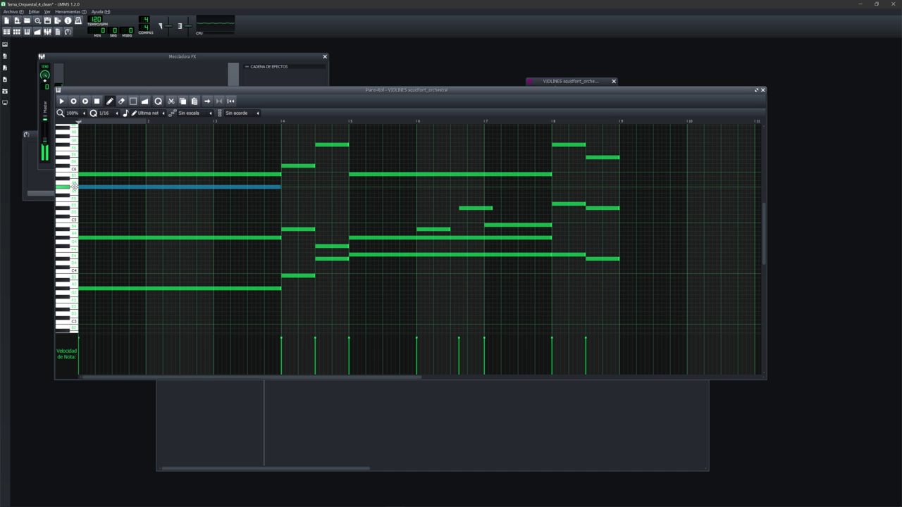
pyautogui.rightClick(103, 177)
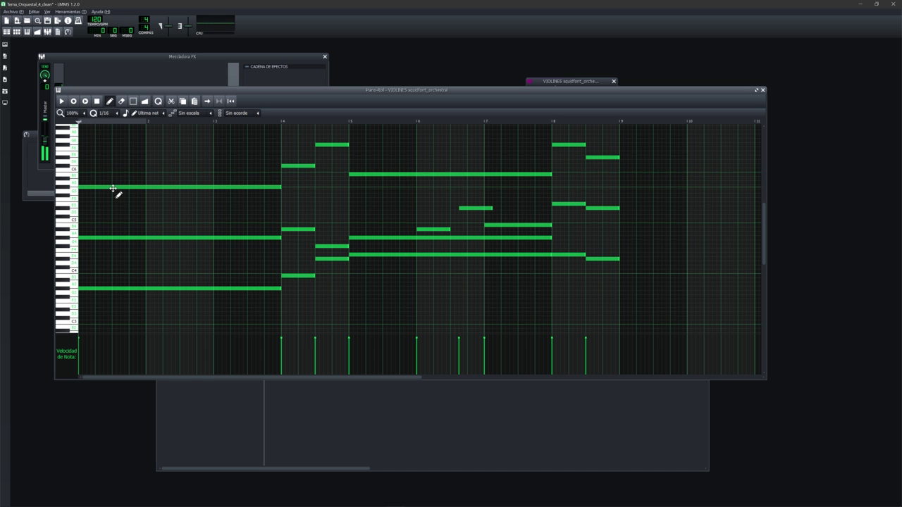
pyautogui.hotkey('ctrl', 'z')
pyautogui.hotkey('ctrl', 'z')
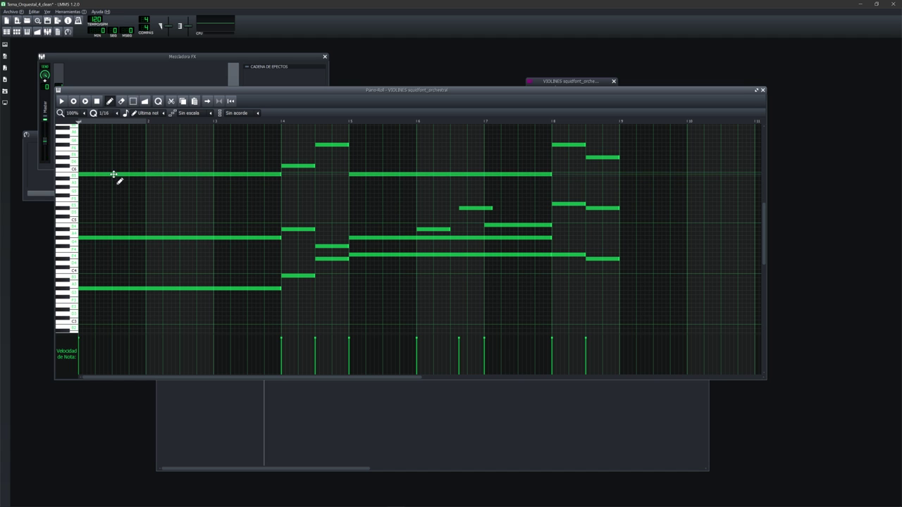
# Step: Audition the top note of the opening VIOLINES chord, close the piano roll, and move the song editor slightly upward
pyautogui.click(119, 176)
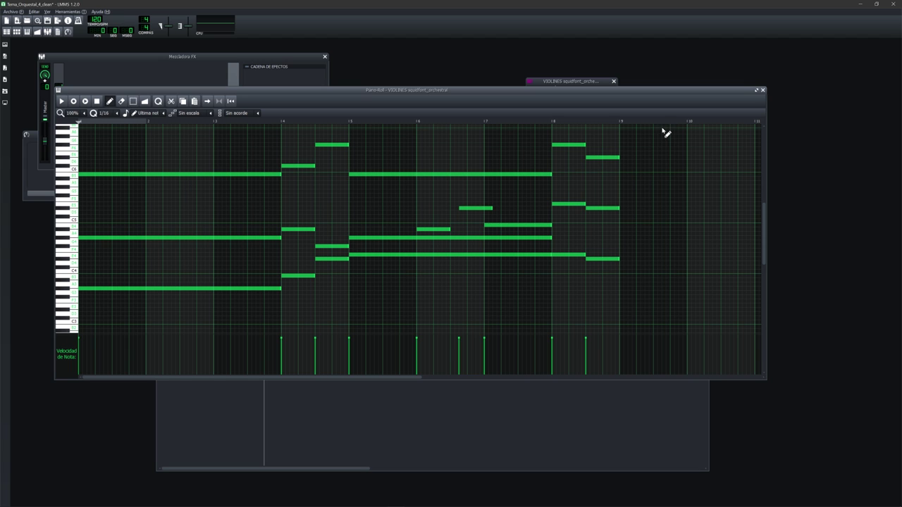
pyautogui.click(764, 90)
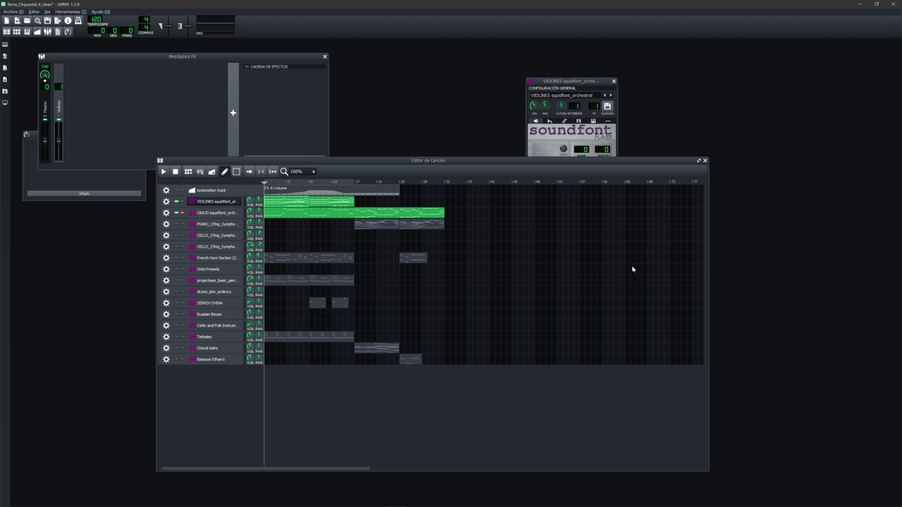
pyautogui.moveTo(505, 166); pyautogui.dragTo(500, 149)
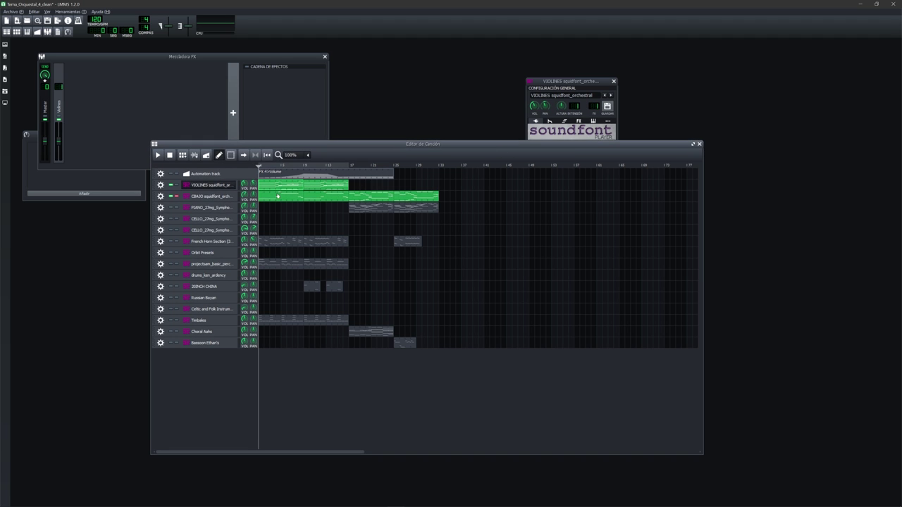
# Step: Open a VIOLINES pattern in the piano roll and look over the full octave range of its keyboard
pyautogui.doubleClick(308, 195)
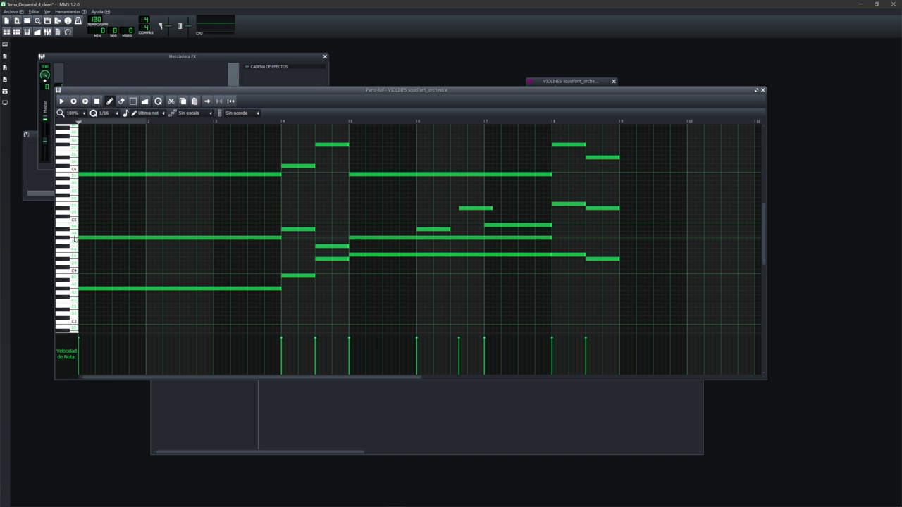
pyautogui.scroll(-5, 71, 307)
pyautogui.scroll(-4, 72, 308)
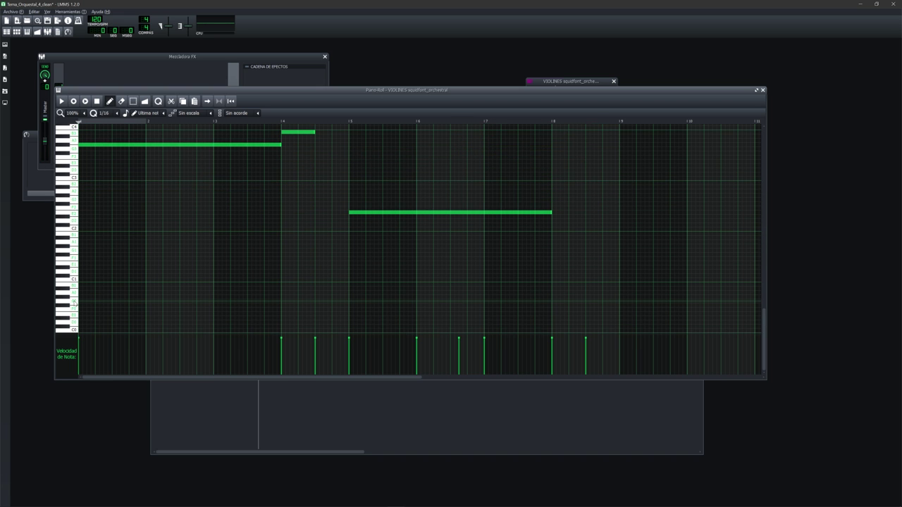
pyautogui.scroll(7, 73, 308)
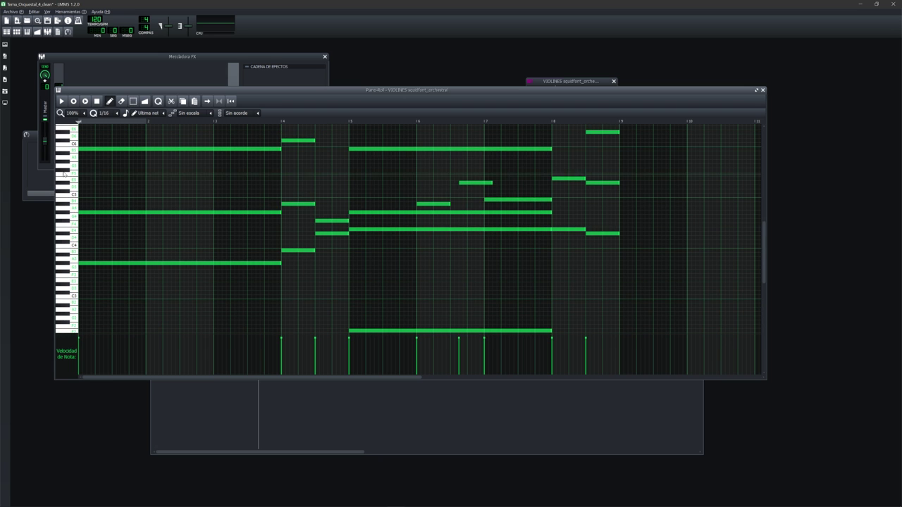
pyautogui.scroll(8, 72, 153)
pyautogui.scroll(-15, 83, 242)
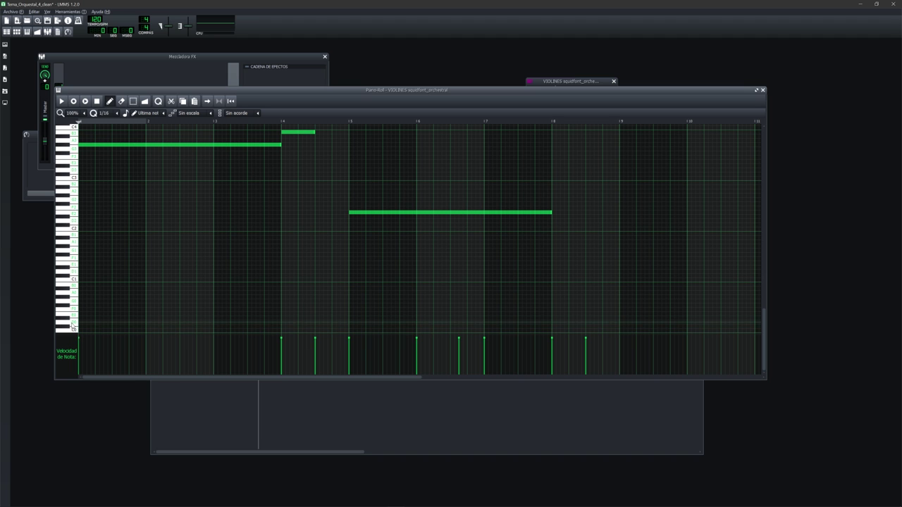
# Step: Compare the C0, C1 and C2 octave keys on the piano roll keyboard, removing the stray note placed near C1
pyautogui.click(70, 276)
pyautogui.click(79, 279)
pyautogui.rightClick(83, 280)
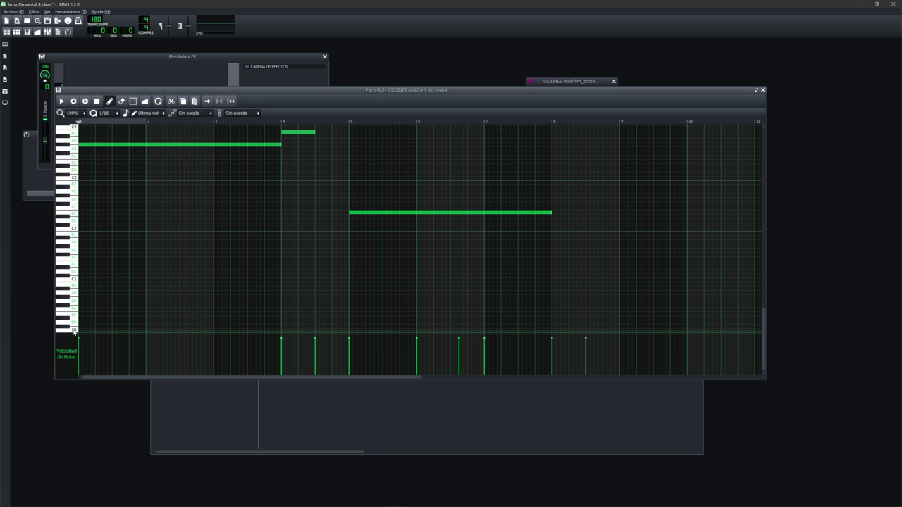
pyautogui.click(75, 231)
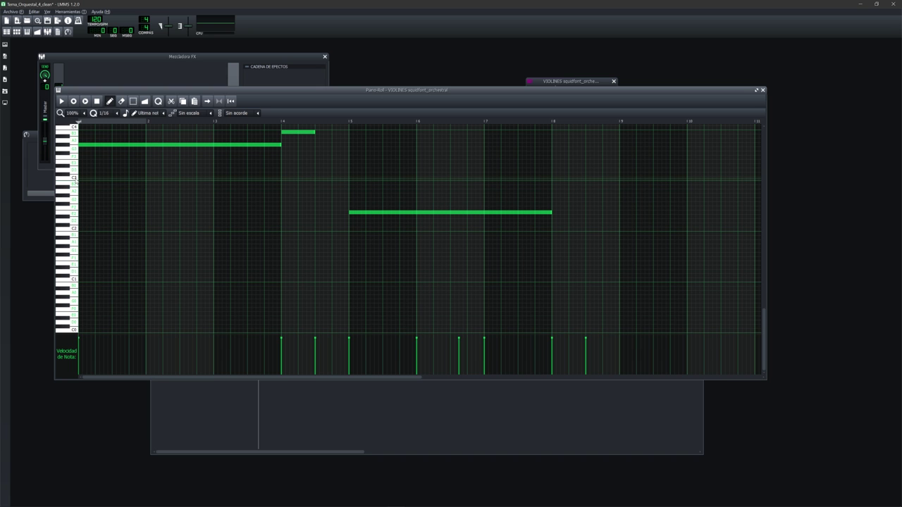
pyautogui.click(74, 331)
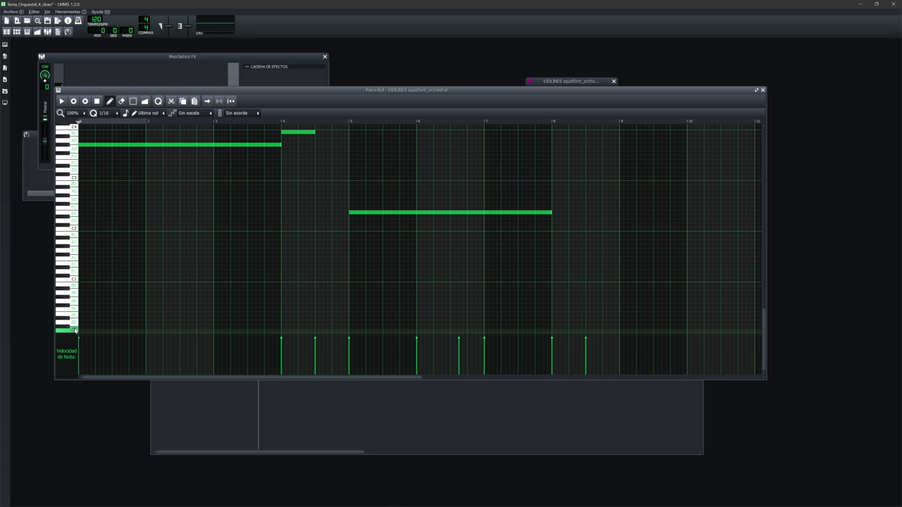
pyautogui.click(75, 331)
pyautogui.click(75, 281)
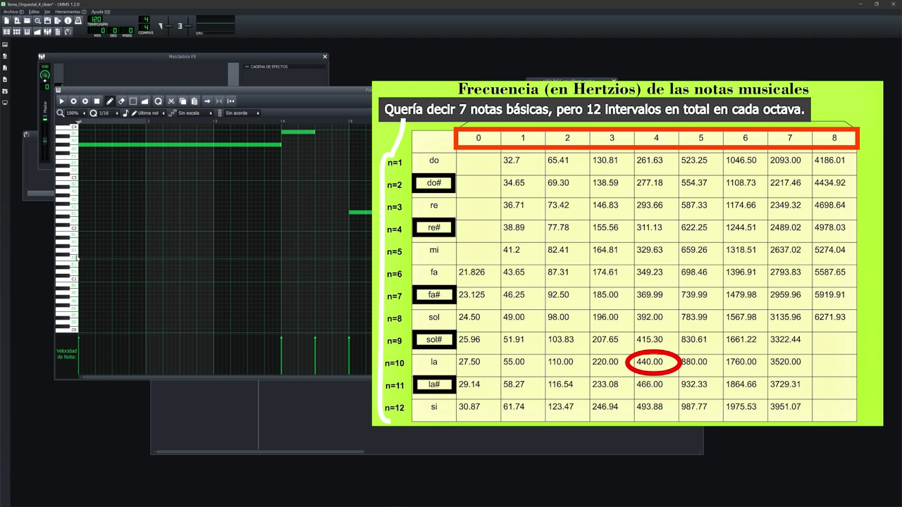
pyautogui.click(75, 230)
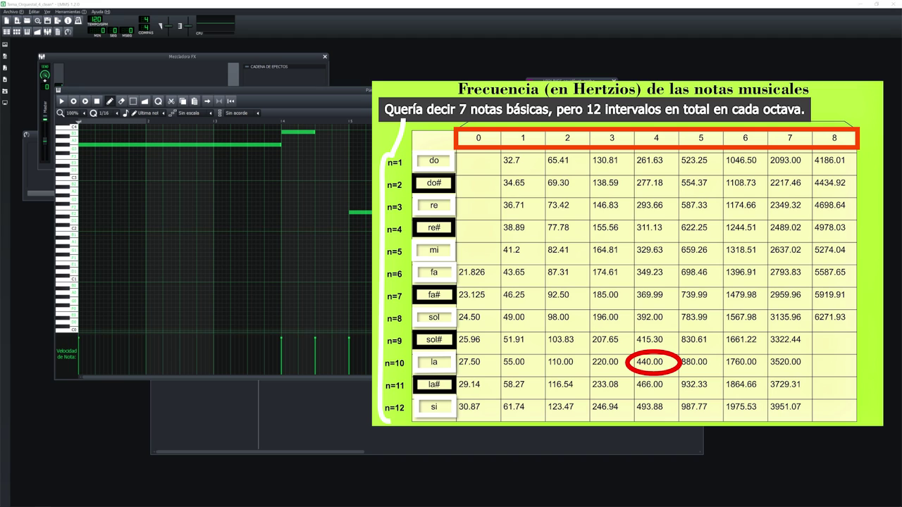
# Step: Point out a black key just below C3 and the C2 key on the piano roll keyboard
pyautogui.click(348, 101)
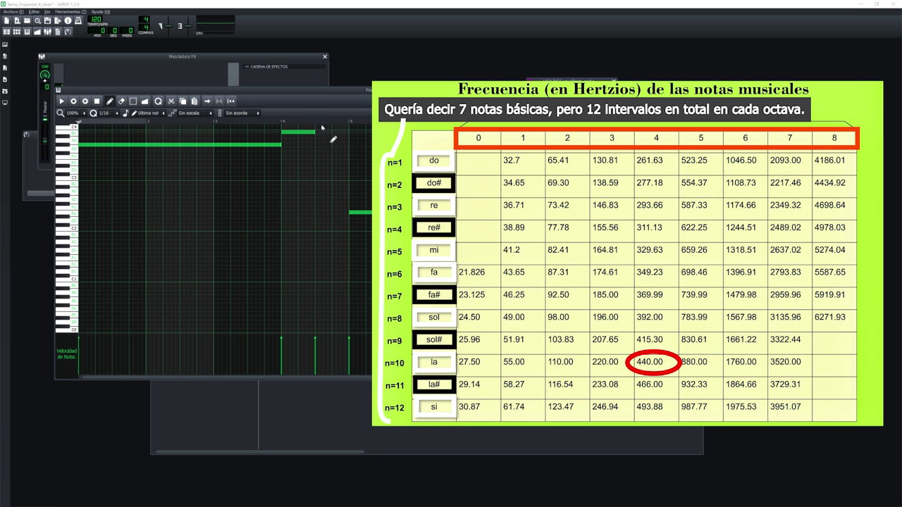
pyautogui.click(305, 90)
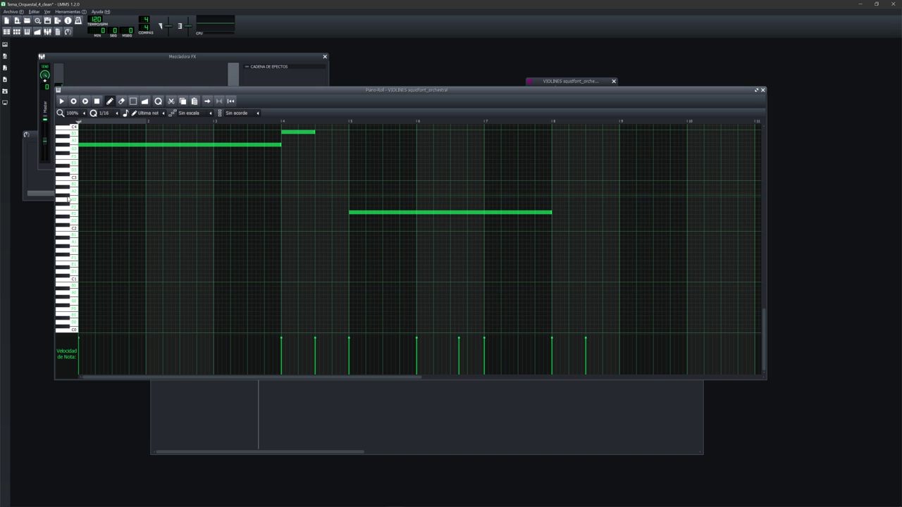
pyautogui.click(67, 189)
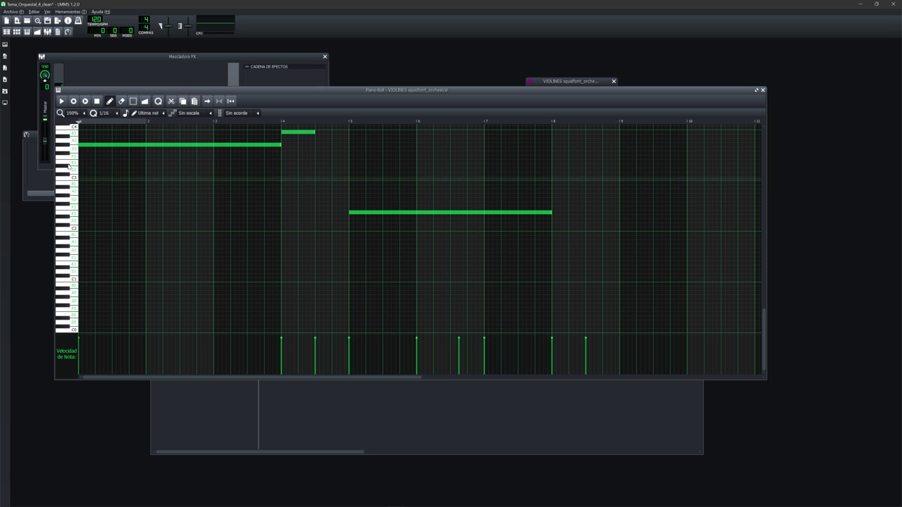
pyautogui.click(74, 231)
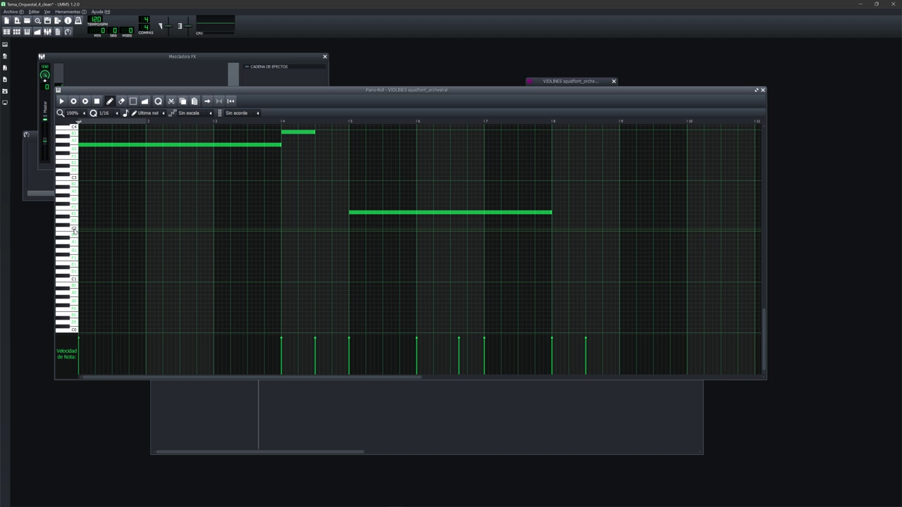
pyautogui.click(74, 231)
pyautogui.click(74, 231)
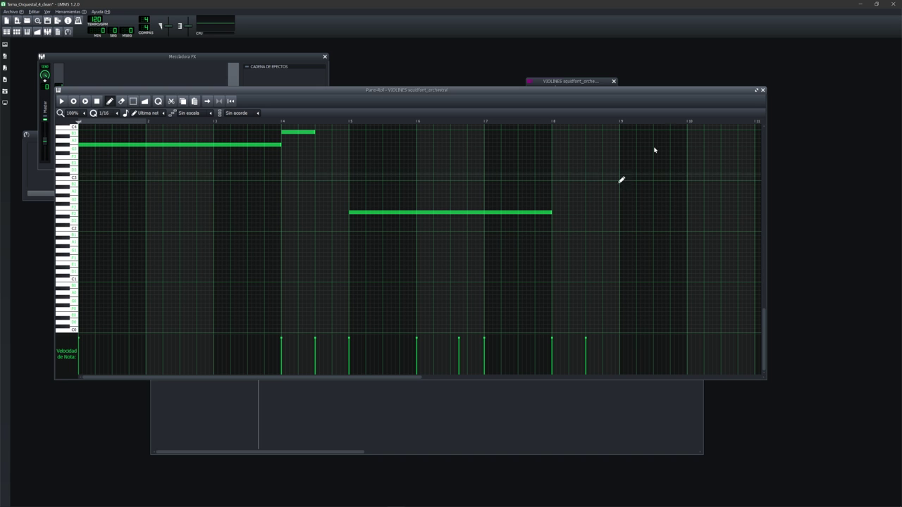
# Step: Close the piano roll and move the song editor window further up and to the left
pyautogui.click(764, 92)
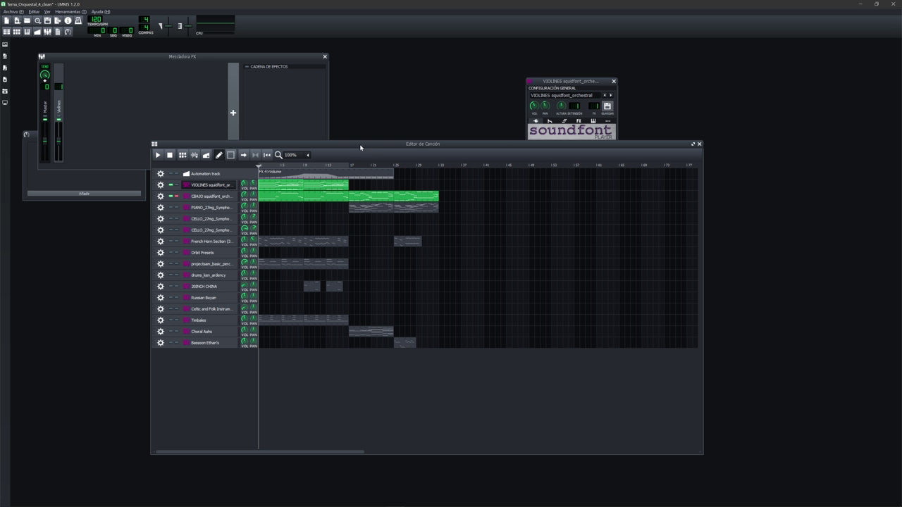
pyautogui.moveTo(362, 145); pyautogui.dragTo(360, 137)
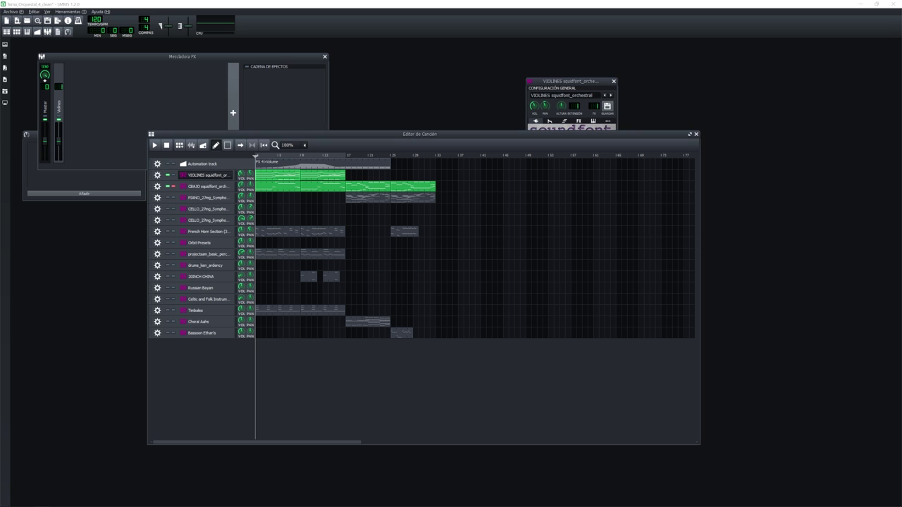
pyautogui.moveTo(448, 137); pyautogui.dragTo(416, 138)
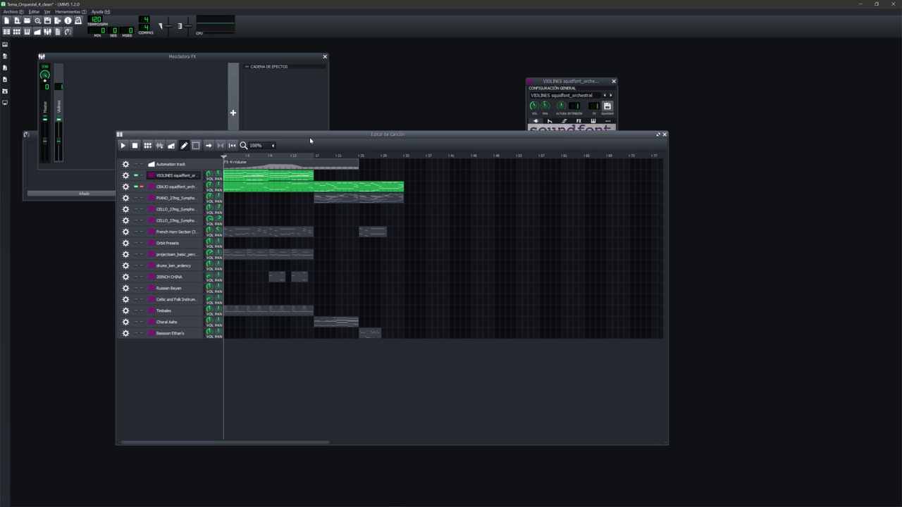
# Step: Open the first VIOLINES pattern in the piano roll and examine its notes across the octaves
pyautogui.doubleClick(251, 176)
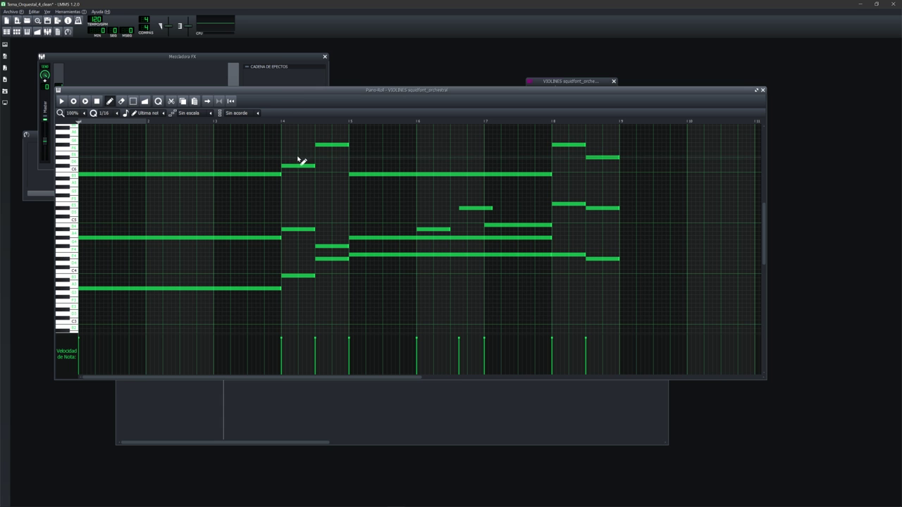
pyautogui.scroll(1, 310, 197)
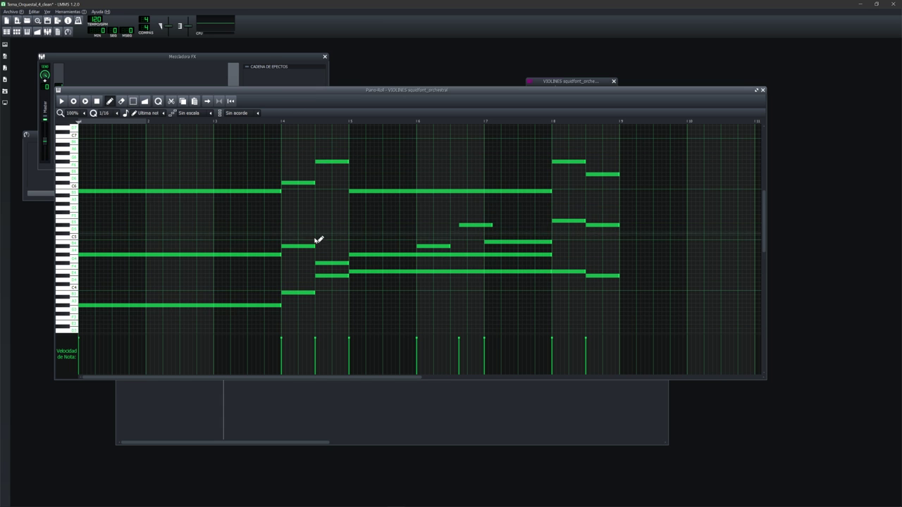
pyautogui.scroll(-3, 331, 215)
pyautogui.scroll(1, 393, 194)
pyautogui.scroll(1, 634, 166)
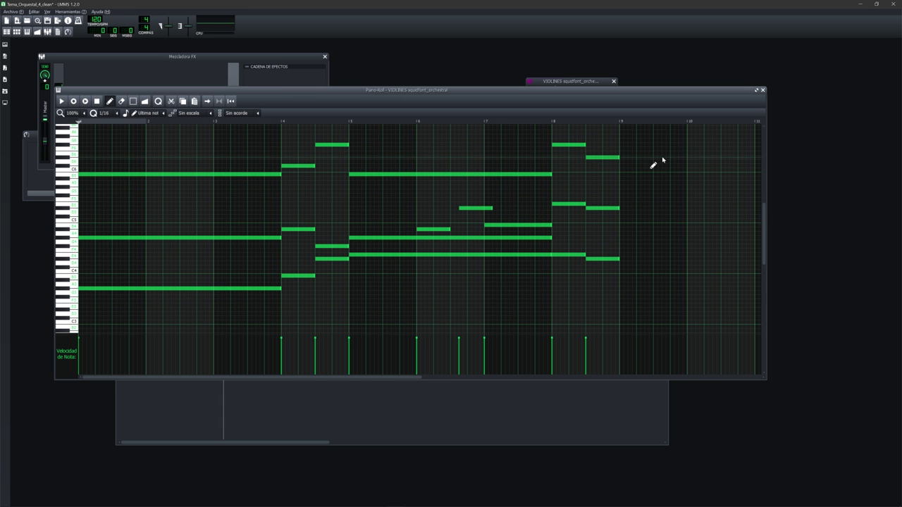
# Step: Close the piano roll, solo the CBAJO track and unmute VIOLINES so that both tracks play
pyautogui.click(763, 90)
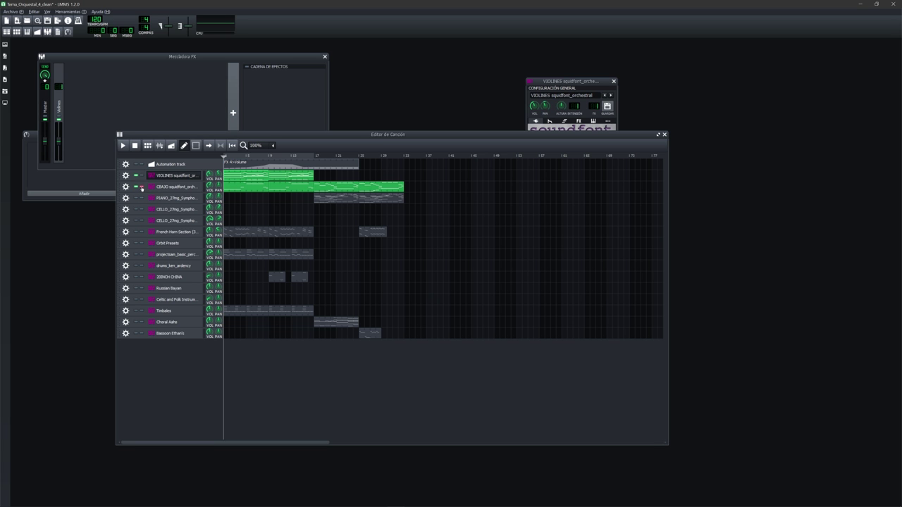
pyautogui.click(142, 187)
pyautogui.click(142, 187)
pyautogui.click(136, 176)
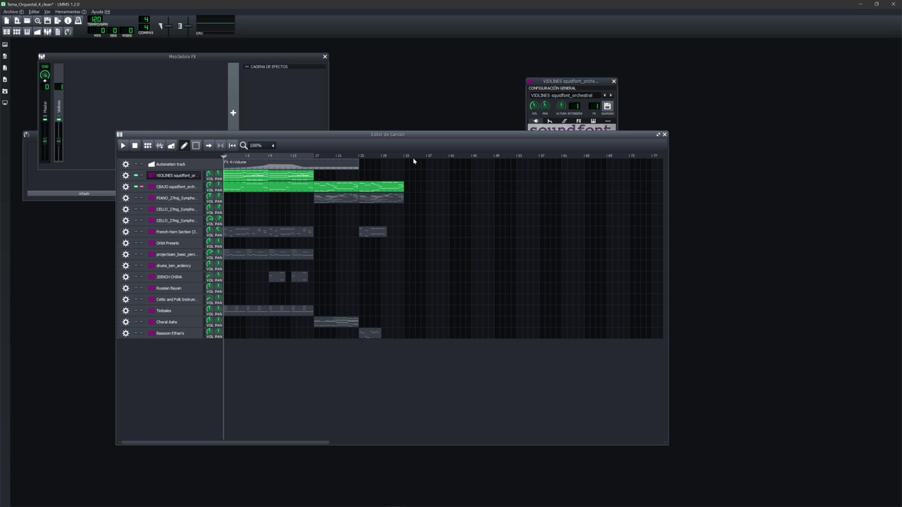
# Step: Return the playback position to the beginning of the song and close the open instrument window
pyautogui.click(249, 157)
pyautogui.press('Home')
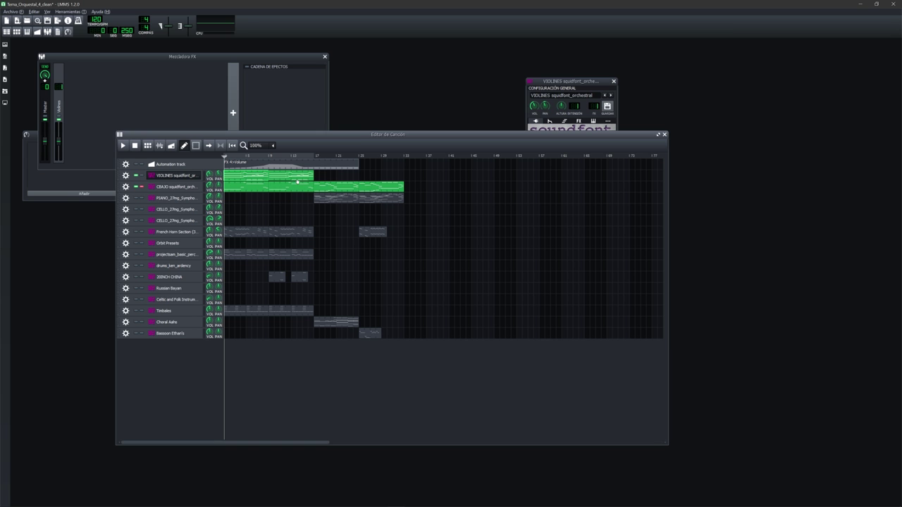
pyautogui.click(176, 210)
pyautogui.click(613, 82)
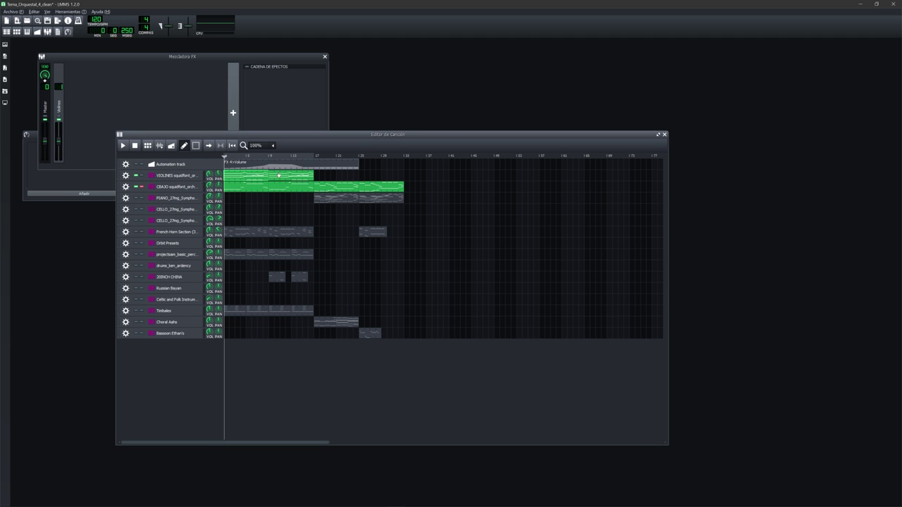
# Step: Add a pattern to the upper CELLO track, draw a trial note in its piano roll and place the pattern at bar 1
pyautogui.click(271, 210)
pyautogui.doubleClick(272, 212)
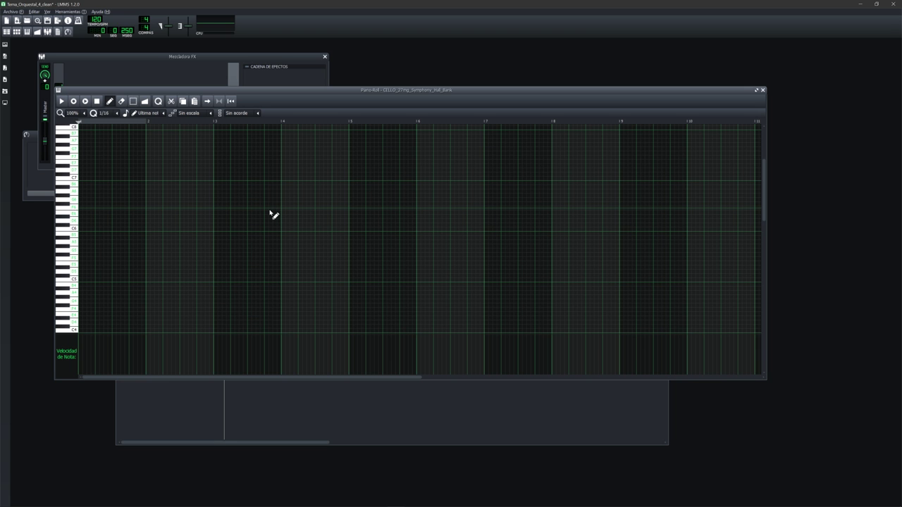
pyautogui.moveTo(311, 92); pyautogui.dragTo(408, 231)
pyautogui.click(180, 324)
pyautogui.moveTo(179, 324); pyautogui.dragTo(220, 337)
pyautogui.moveTo(279, 209); pyautogui.dragTo(236, 208)
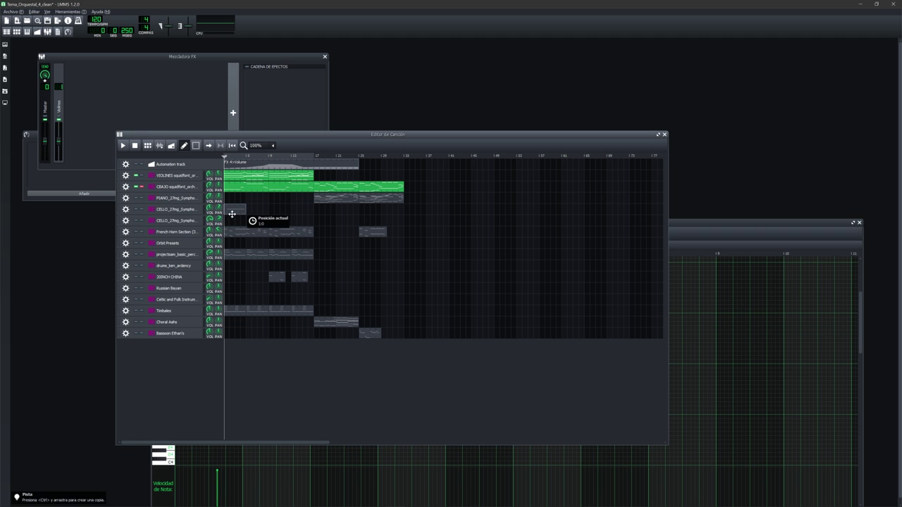
# Step: Draw several long overlapping notes at different pitches in the CELLO pattern, extending past bar 9
pyautogui.moveTo(683, 226); pyautogui.dragTo(678, 227)
pyautogui.moveTo(266, 336); pyautogui.dragTo(809, 331)
pyautogui.moveTo(507, 353); pyautogui.dragTo(709, 352)
pyautogui.moveTo(322, 310); pyautogui.dragTo(693, 310)
pyautogui.moveTo(237, 345); pyautogui.dragTo(440, 344)
pyautogui.moveTo(232, 369); pyautogui.dragTo(436, 369)
pyautogui.moveTo(233, 377); pyautogui.dragTo(436, 378)
pyautogui.click(188, 302)
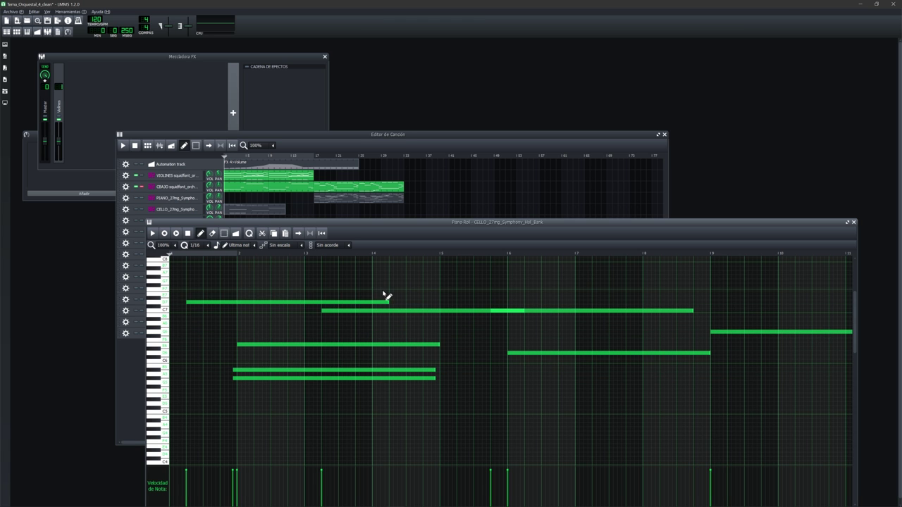
# Step: Erase every trial note from the CELLO pattern and delete the emptied pattern from its track
pyautogui.rightClick(347, 303)
pyautogui.rightClick(352, 310)
pyautogui.rightClick(357, 344)
pyautogui.rightClick(359, 370)
pyautogui.rightClick(361, 378)
pyautogui.rightClick(591, 312)
pyautogui.rightClick(606, 353)
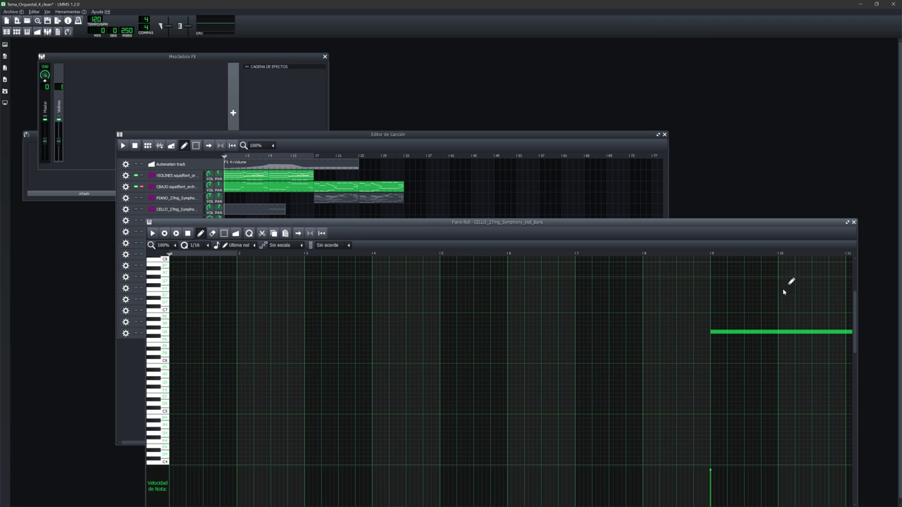
pyautogui.rightClick(790, 331)
pyautogui.click(855, 222)
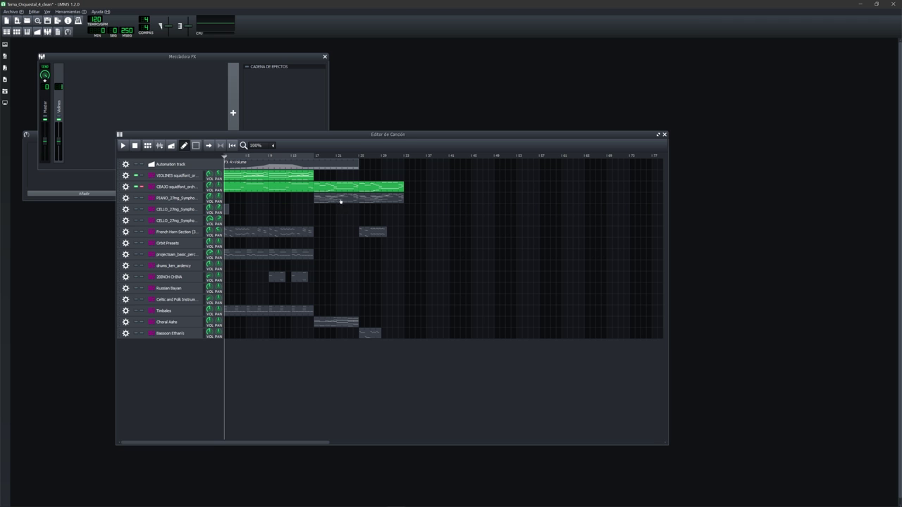
pyautogui.rightClick(227, 211)
pyautogui.click(260, 224)
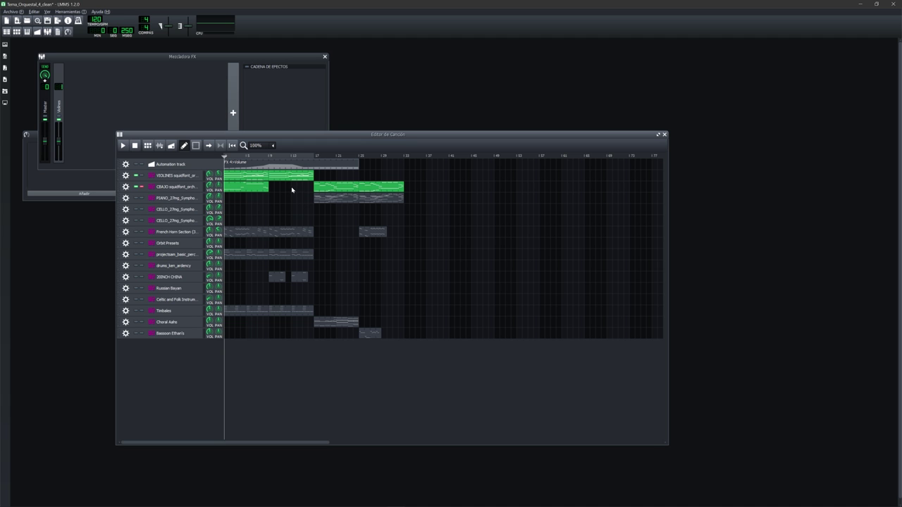
# Step: Demonstrate deleting the second CBAJO pattern and bring it back to its place at bar 9
pyautogui.click(285, 186)
pyautogui.rightClick(283, 187)
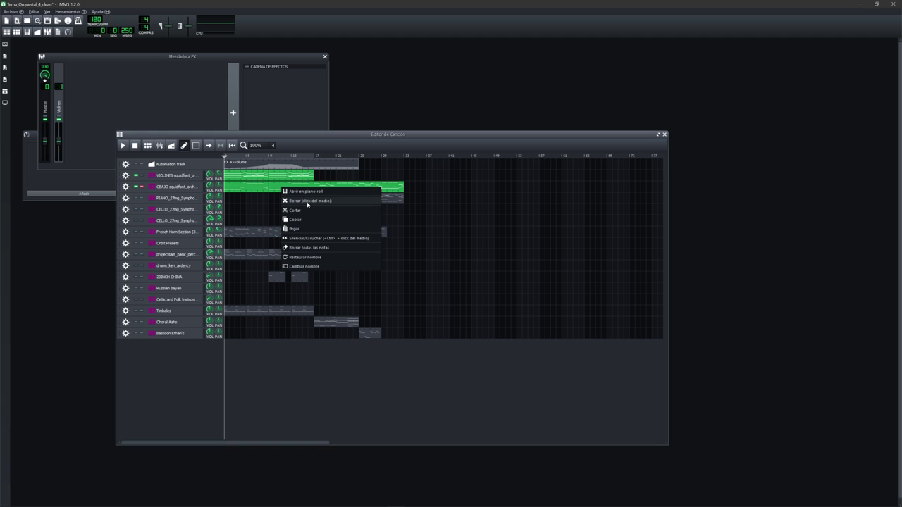
pyautogui.click(315, 201)
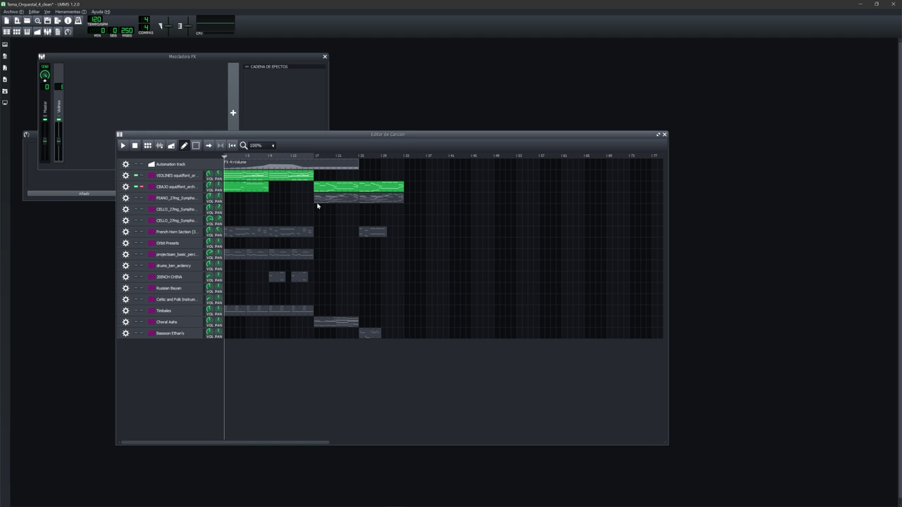
pyautogui.click(276, 189)
pyautogui.middleClick(276, 188)
pyautogui.click(286, 187)
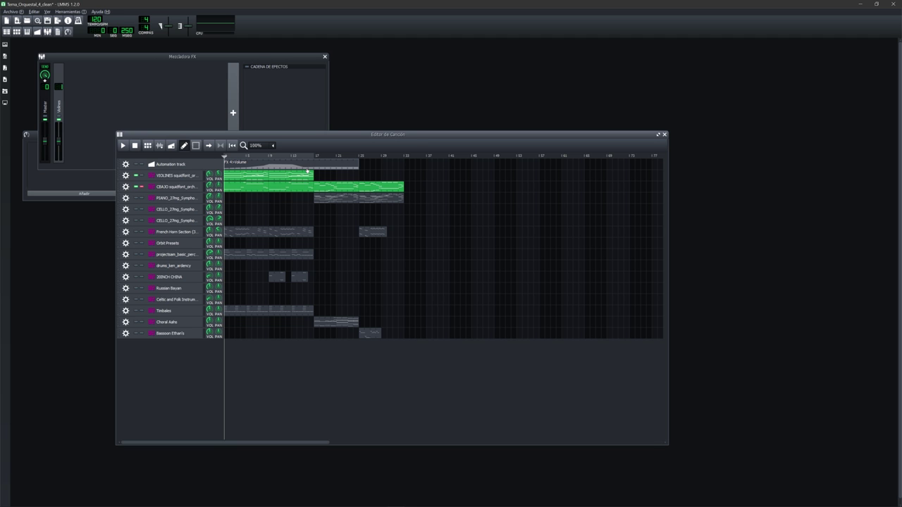
# Step: Copy the second VIOLINES pattern to bar 17 and remove the copy again
pyautogui.moveTo(292, 177); pyautogui.dragTo(341, 175)
pyautogui.click(362, 178)
pyautogui.rightClick(341, 175)
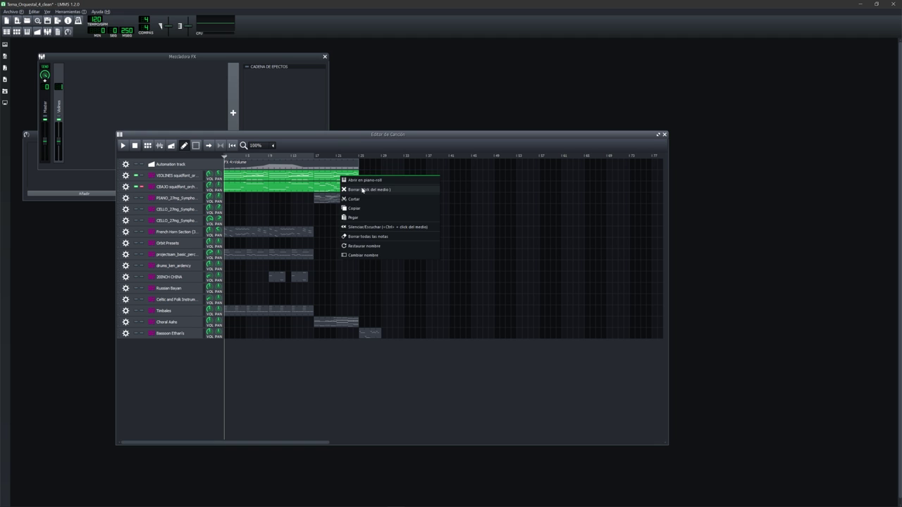
pyautogui.click(395, 179)
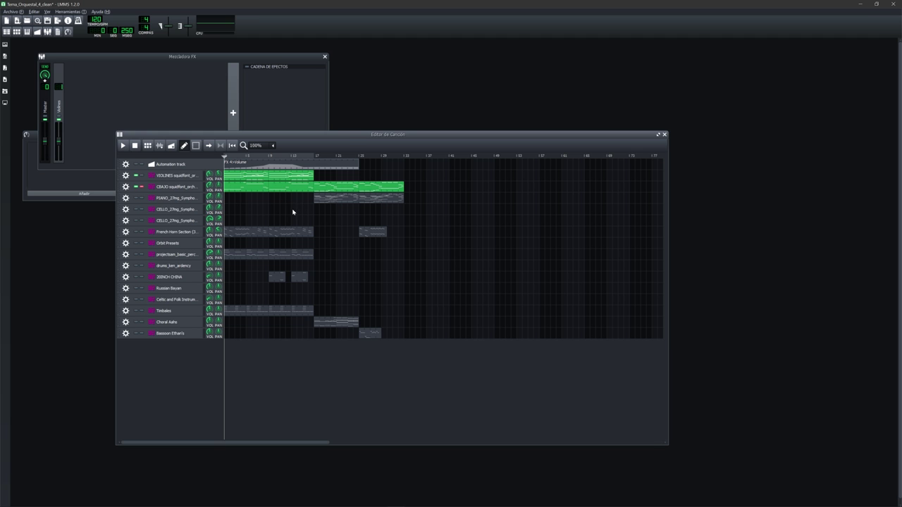
# Step: Demonstrate the song editor's timeline zoom levels, ending at 400%, and shorten the editor window
pyautogui.scroll(4, 302, 232)
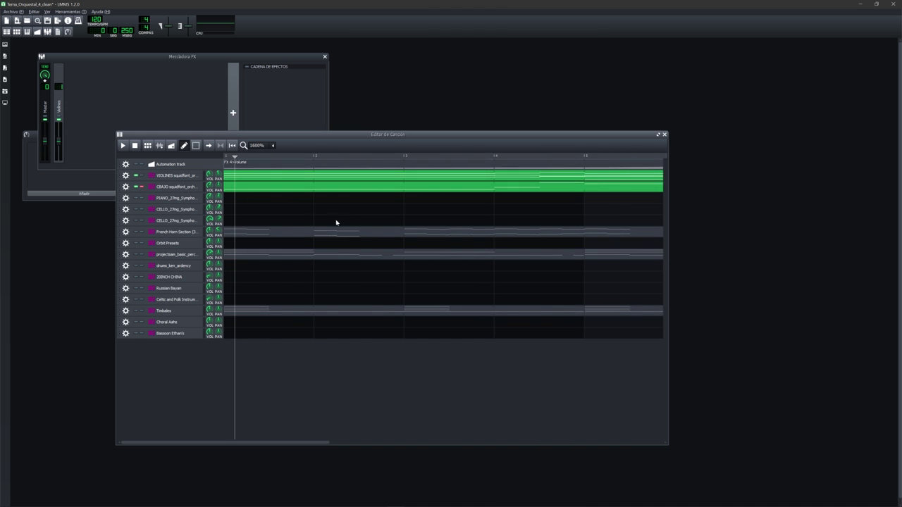
pyautogui.scroll(-5, 331, 222)
pyautogui.scroll(3, 327, 220)
pyautogui.scroll(-2, 327, 219)
pyautogui.scroll(2, 327, 220)
pyautogui.scroll(-2, 327, 220)
pyautogui.scroll(2, 327, 220)
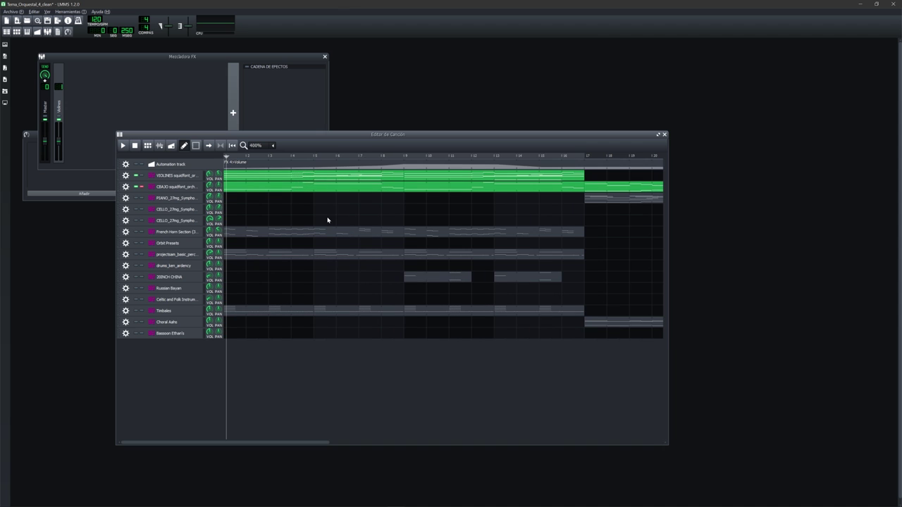
pyautogui.moveTo(374, 446); pyautogui.dragTo(383, 397)
# Step: Open the first VIOLINES pattern in the piano roll and demonstrate its horizontal zoom between 12.5% and 200%
pyautogui.doubleClick(273, 177)
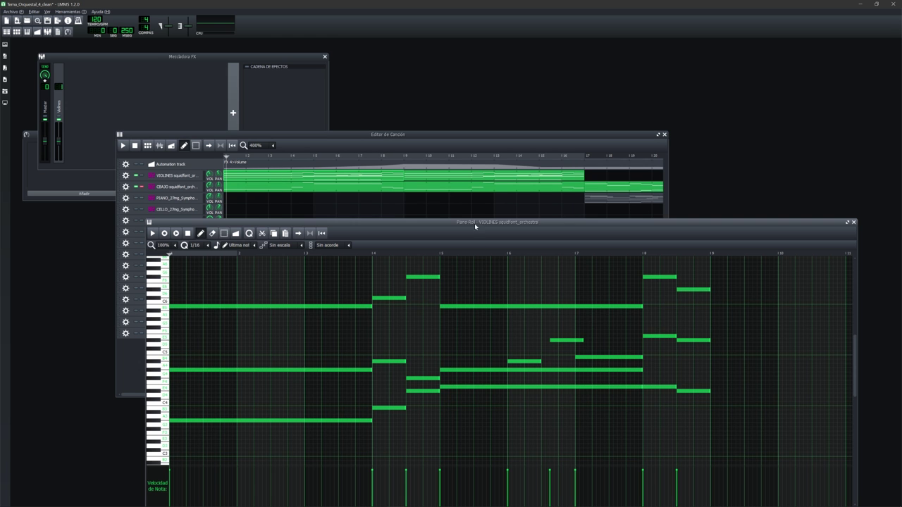
pyautogui.scroll(2, 316, 334)
pyautogui.scroll(2, 315, 336)
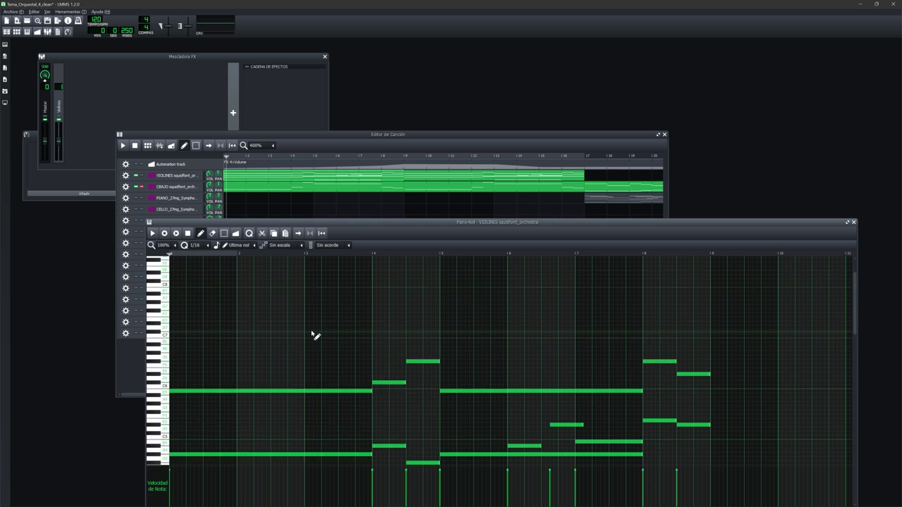
pyautogui.scroll(-2, 315, 336)
pyautogui.keyDown('ctrl'); pyautogui.scroll(-3, 315, 336); pyautogui.keyUp('ctrl')
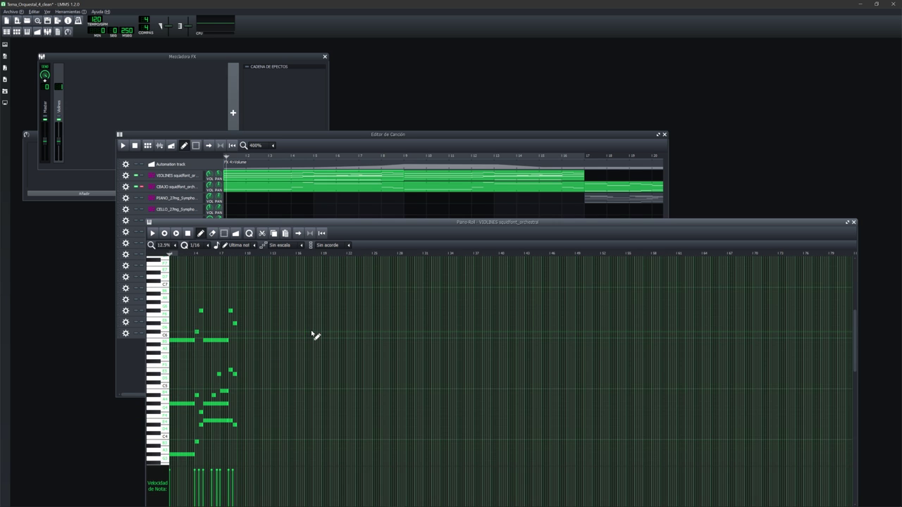
pyautogui.scroll(1, 314, 336)
pyautogui.keyDown('ctrl'); pyautogui.scroll(3, 314, 336); pyautogui.keyUp('ctrl')
pyautogui.keyDown('ctrl'); pyautogui.scroll(-1, 315, 335); pyautogui.keyUp('ctrl')
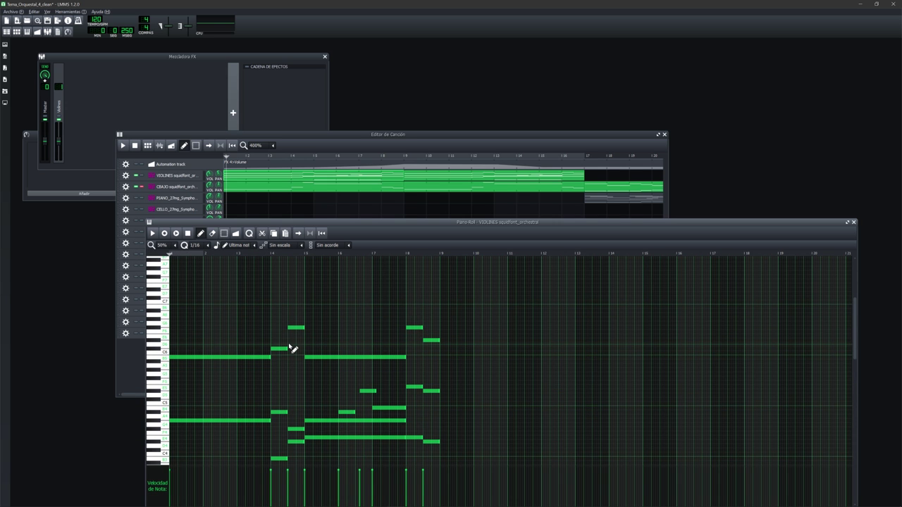
pyautogui.hscroll(1, 289, 347)
pyautogui.keyDown('ctrl'); pyautogui.scroll(2, 289, 347); pyautogui.keyUp('ctrl')
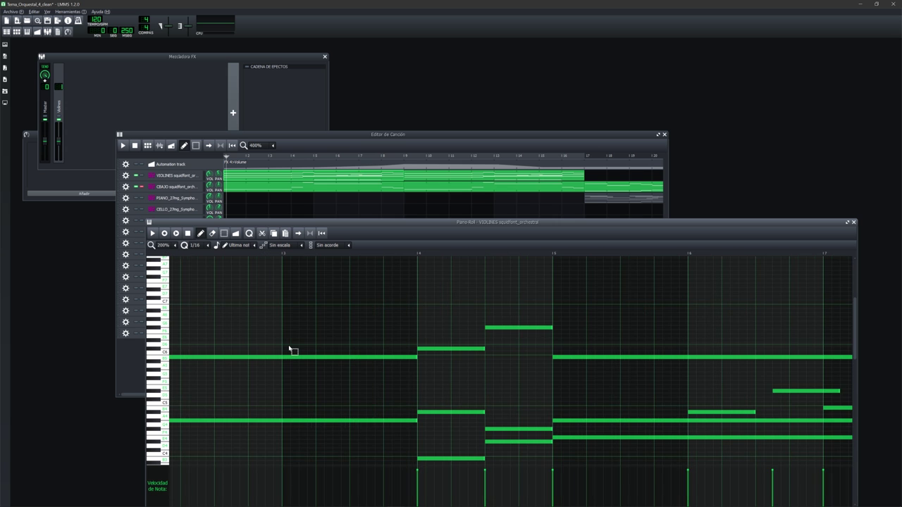
# Step: Examine the VIOLINES notes from bar 3 to bar 9, and return to the song editor at 100% zoom
pyautogui.hscroll(5, 289, 347)
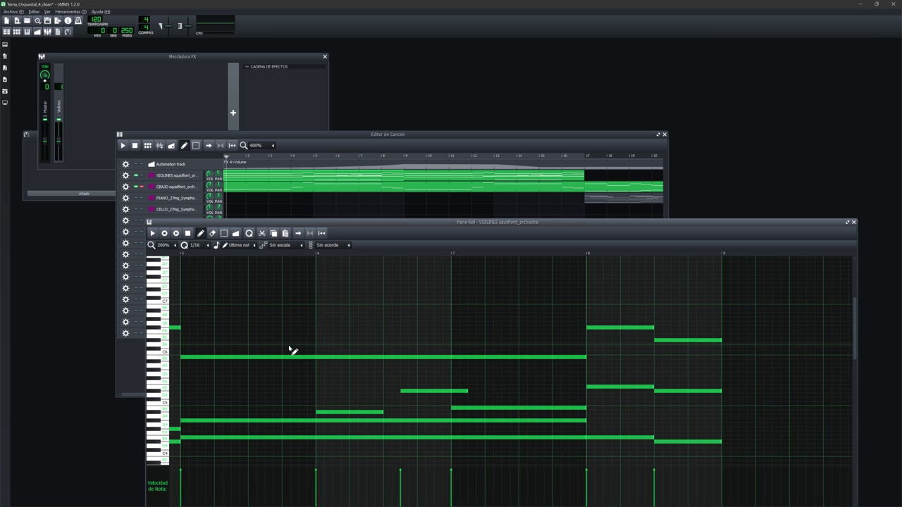
pyautogui.hscroll(-4, 291, 350)
pyautogui.hscroll(3, 299, 352)
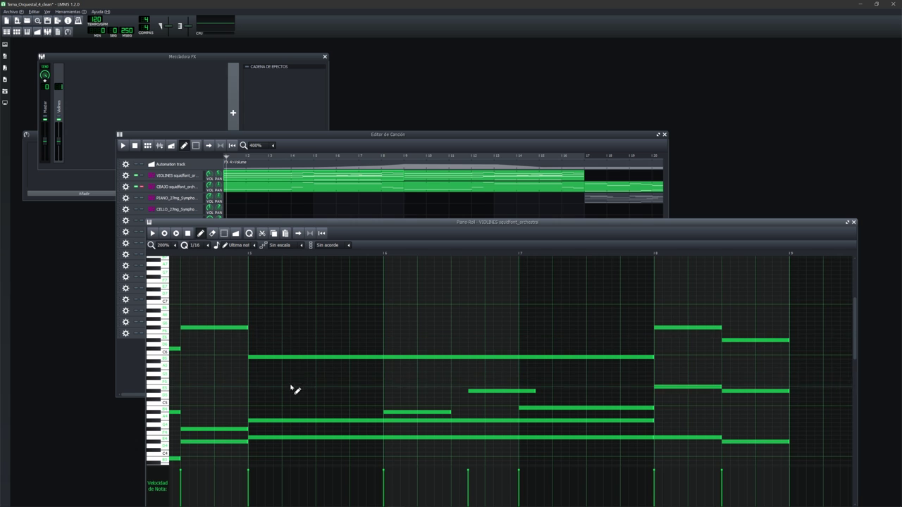
pyautogui.hscroll(-2, 303, 381)
pyautogui.hscroll(-4, 282, 342)
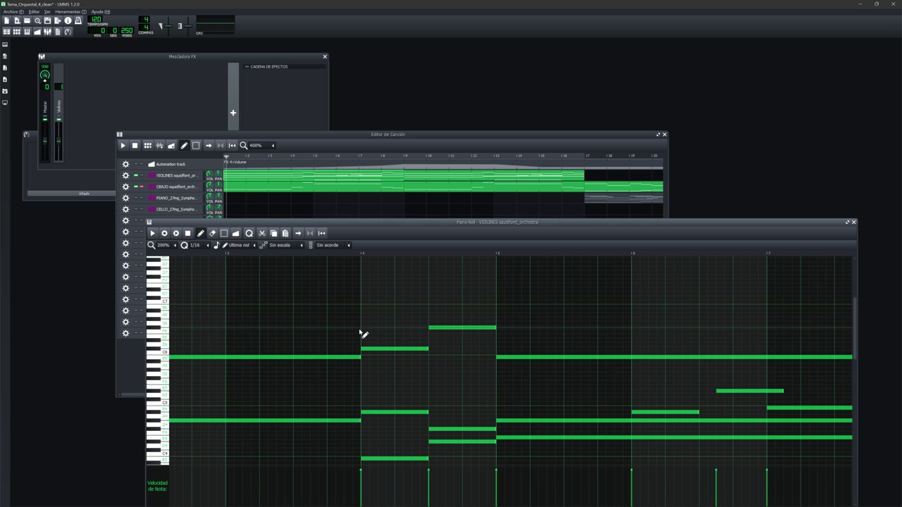
pyautogui.scroll(-4, 361, 335)
pyautogui.scroll(4, 349, 333)
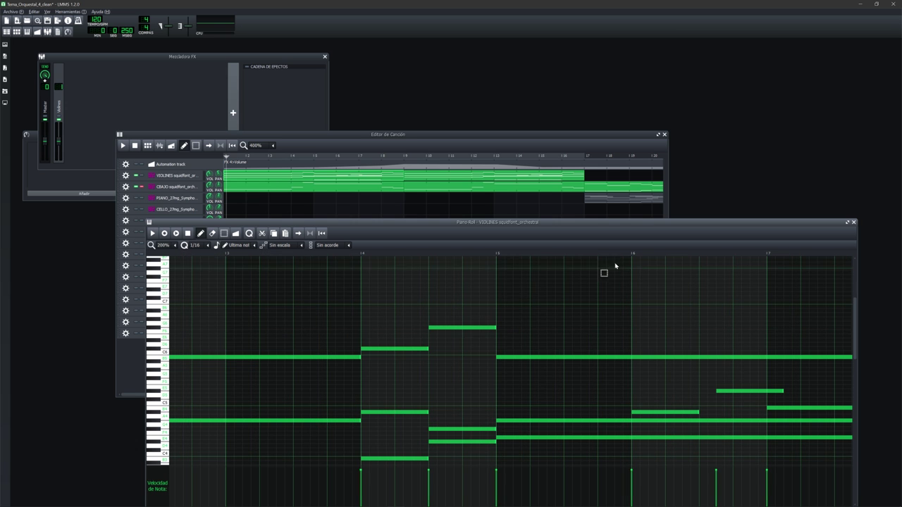
pyautogui.scroll(-2, 536, 287)
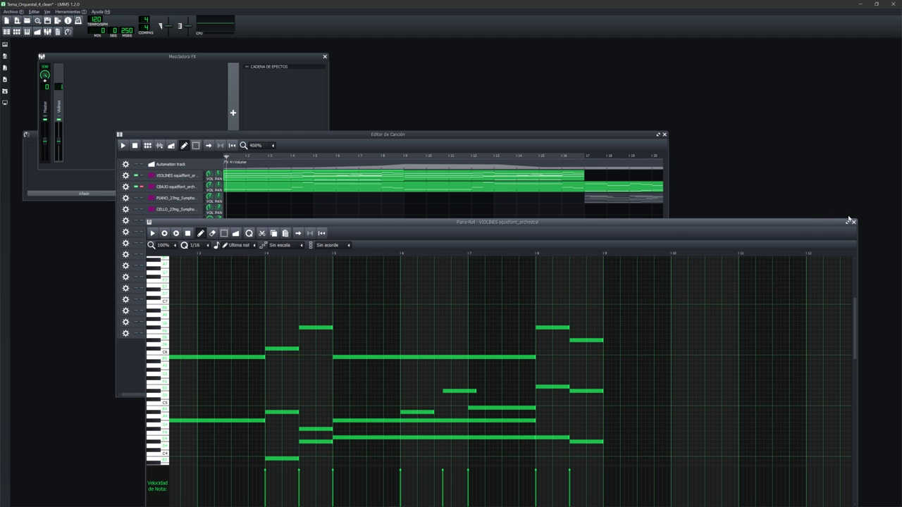
pyautogui.click(854, 222)
pyautogui.scroll(-2, 366, 225)
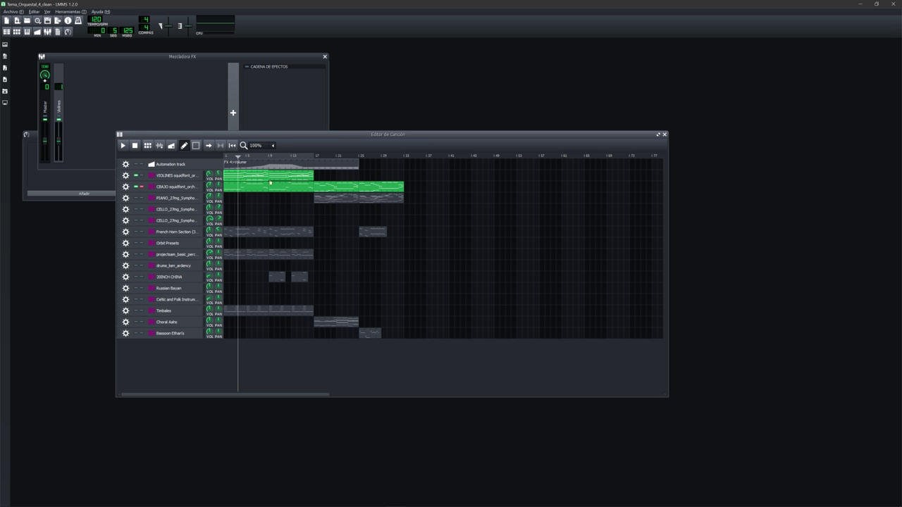
# Step: Set the playback position to bar 1 and unmute the Automation track
pyautogui.moveTo(258, 156); pyautogui.dragTo(219, 159)
pyautogui.click(136, 164)
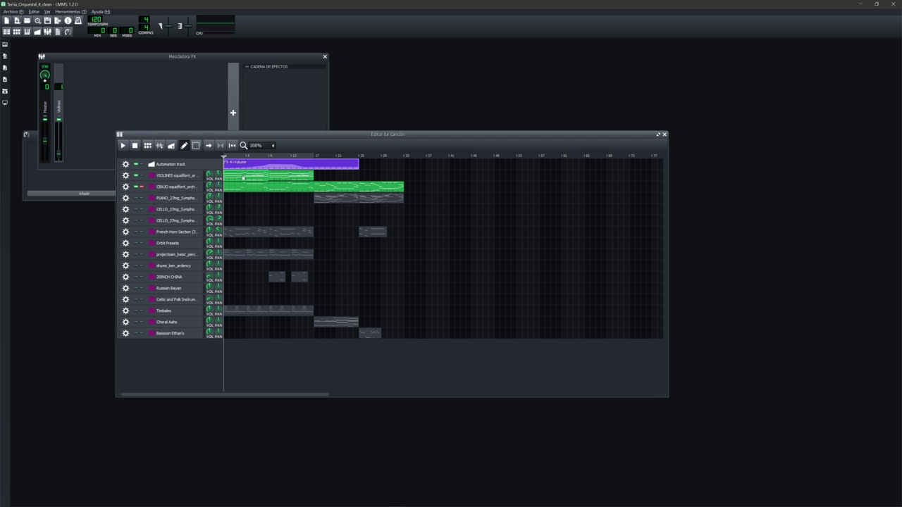
# Step: Open the VIOLINES instrument and audition several keys around C5 on its keyboard
pyautogui.click(184, 177)
pyautogui.click(575, 227)
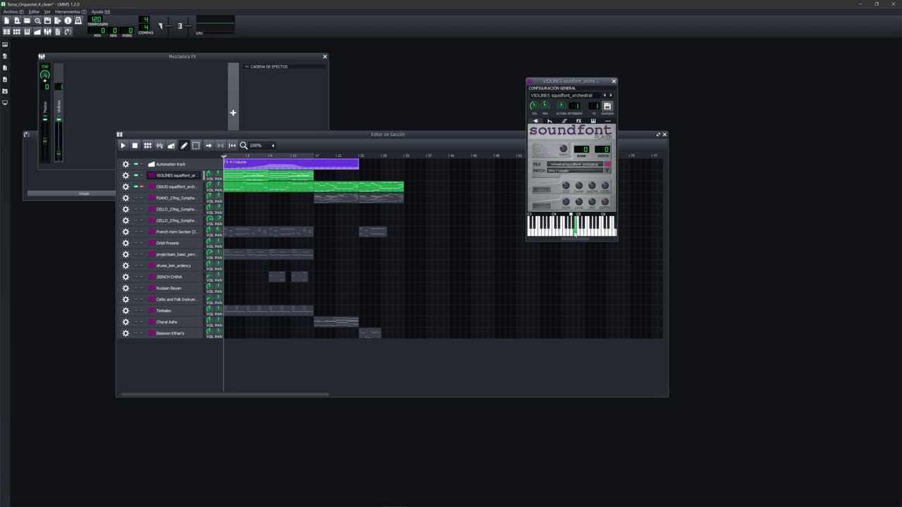
pyautogui.click(566, 229)
pyautogui.click(565, 233)
# Step: Open the second VIOLINES pattern in the piano roll and audition a trial note down to F5, removing it
pyautogui.doubleClick(275, 177)
pyautogui.moveTo(218, 276); pyautogui.dragTo(192, 333)
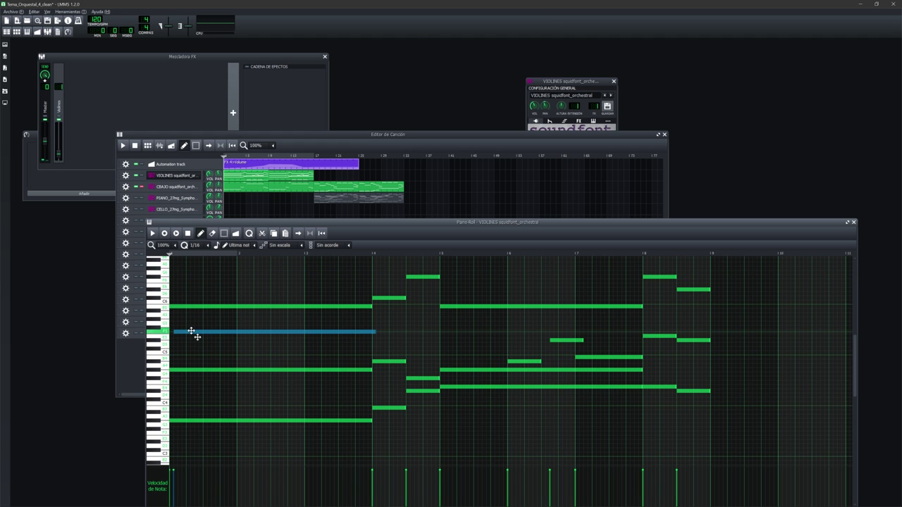
pyautogui.rightClick(192, 333)
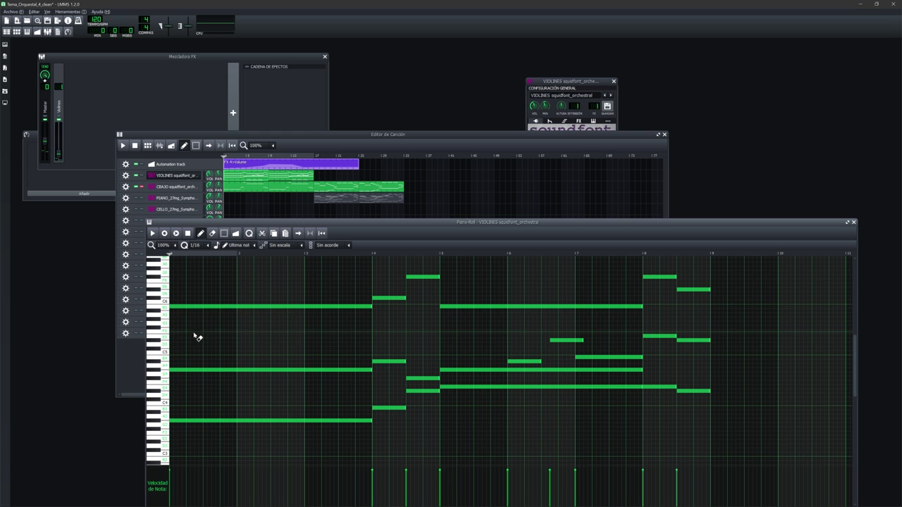
# Step: Move the piano roll window slightly up, bring the song editor to the front and shift it slightly up
pyautogui.moveTo(647, 222); pyautogui.dragTo(651, 203)
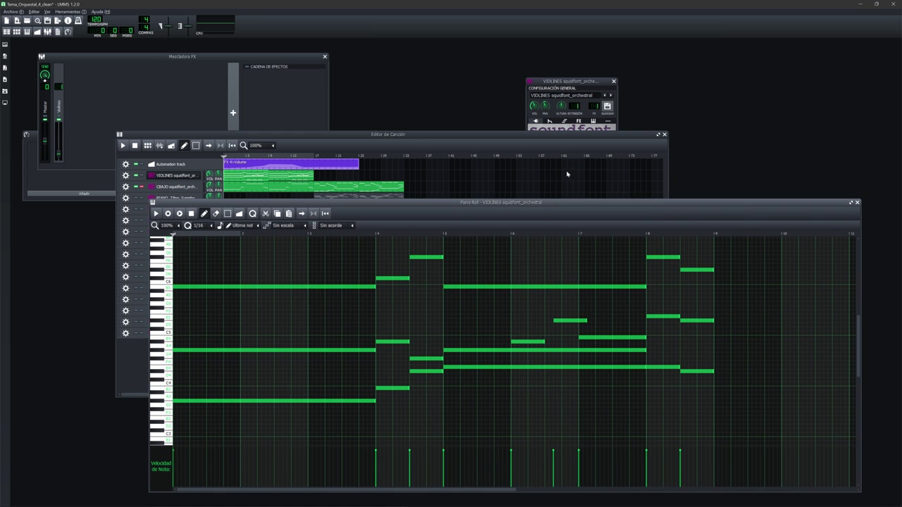
pyautogui.click(415, 133)
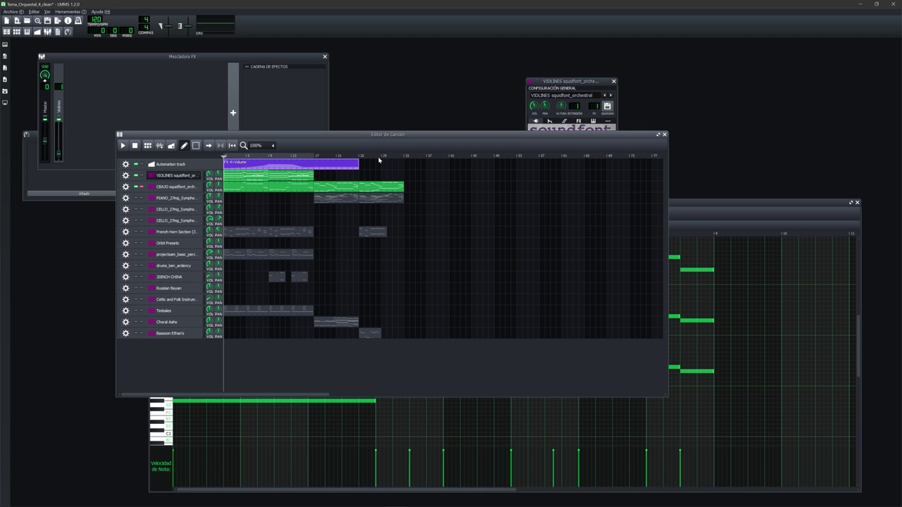
pyautogui.moveTo(479, 134); pyautogui.dragTo(480, 127)
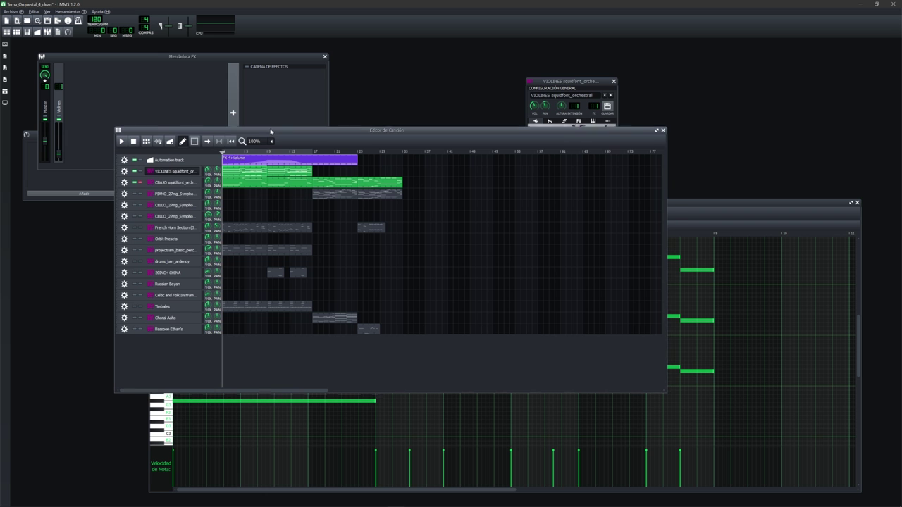
# Step: Shift the piano roll slightly, bring the song editor back to the front and play the song from bar 1
pyautogui.click(710, 203)
pyautogui.moveTo(709, 202); pyautogui.dragTo(727, 196)
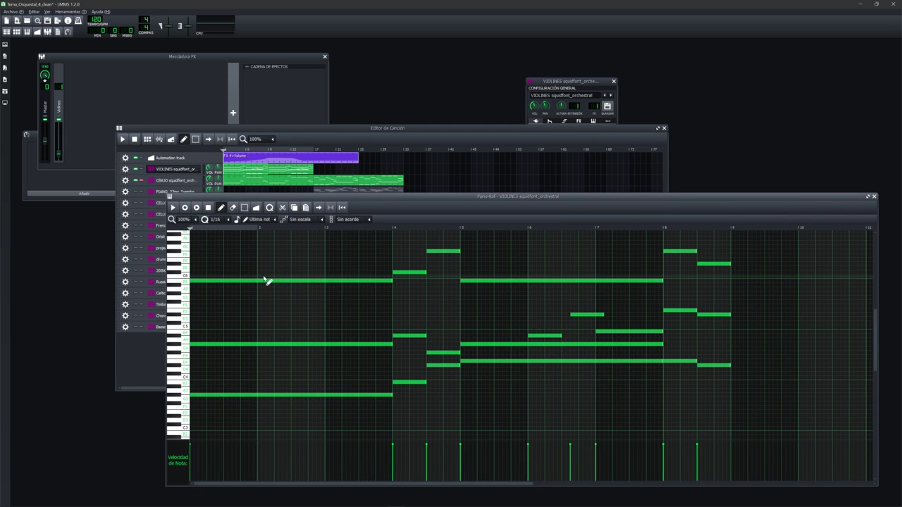
pyautogui.click(317, 137)
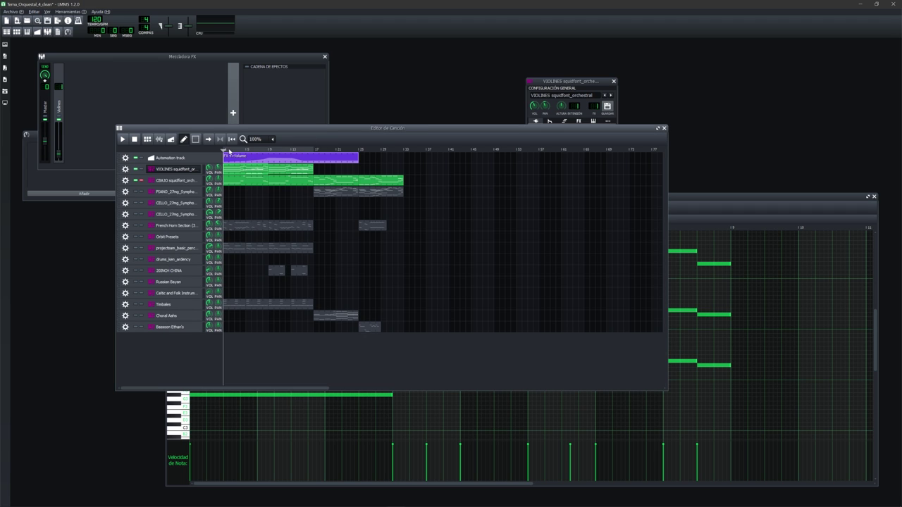
pyautogui.press('space')
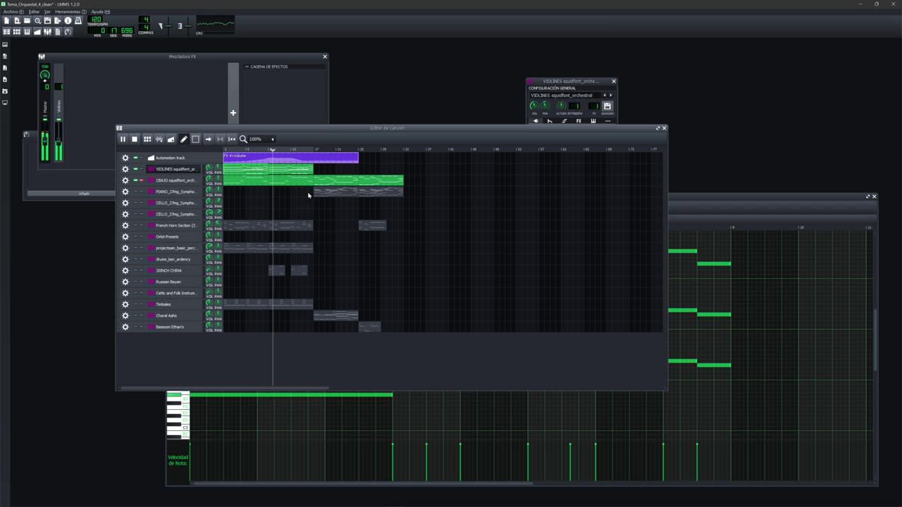
pyautogui.press('space')
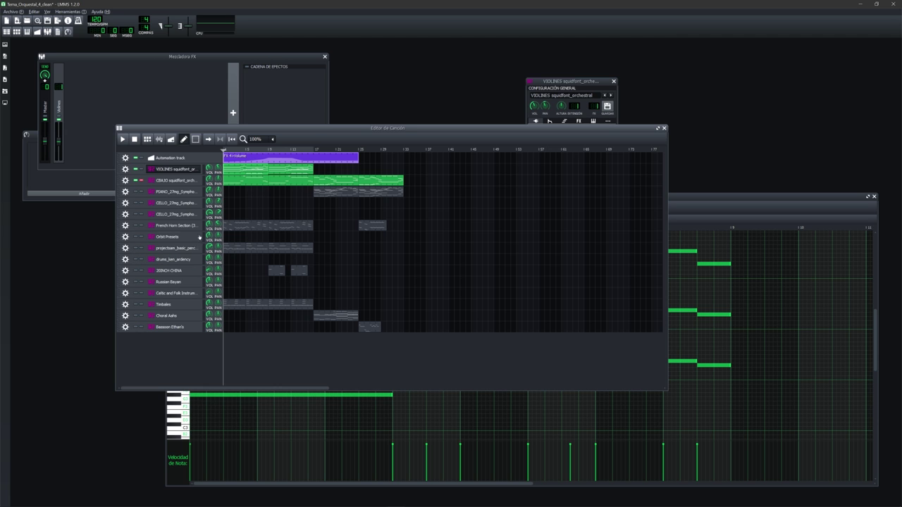
# Step: Unmute the projectsam_basic_percussion track and view its soundfont instrument window, closing it again
pyautogui.click(137, 248)
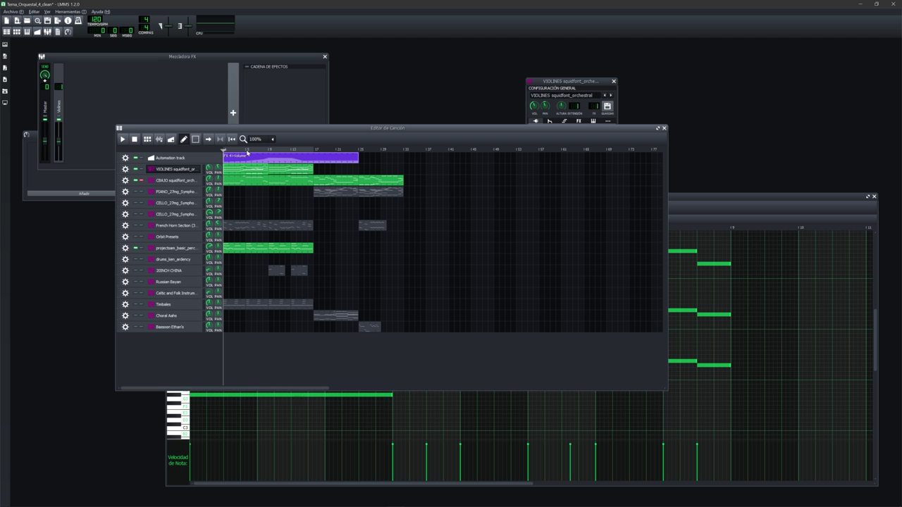
pyautogui.click(178, 248)
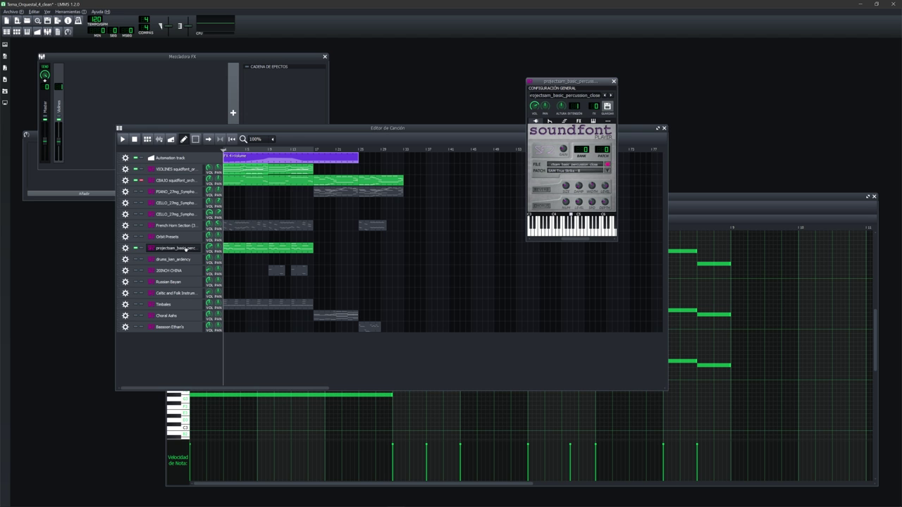
pyautogui.click(614, 81)
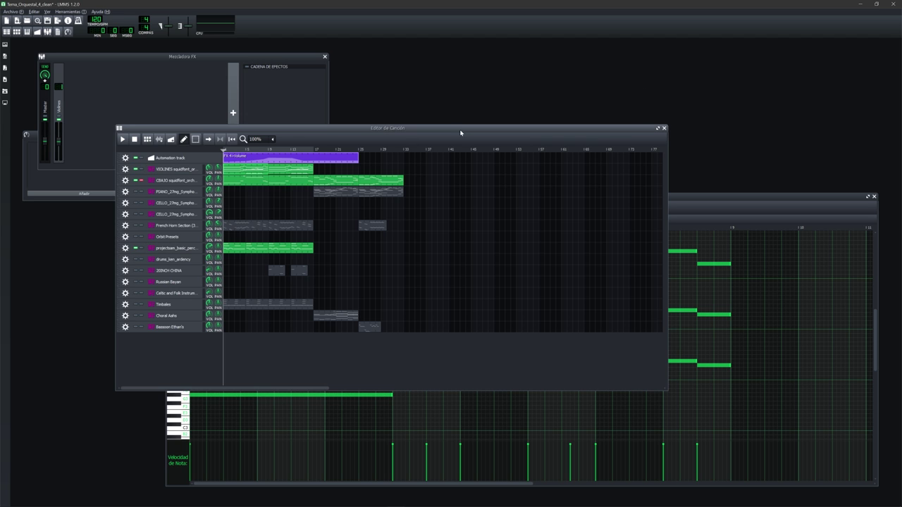
pyautogui.click(323, 132)
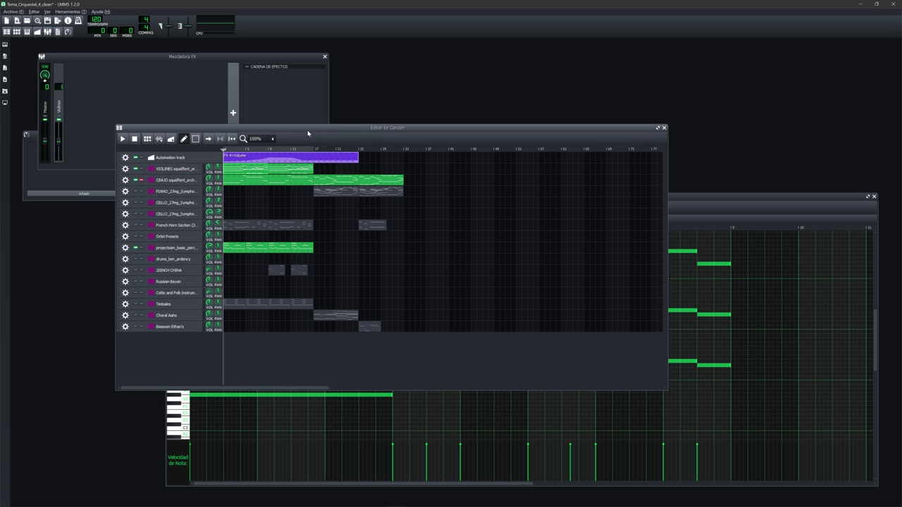
# Step: Solo the projectsam_basic_percussion track and listen to it from bar 1
pyautogui.click(142, 248)
pyautogui.press('space')
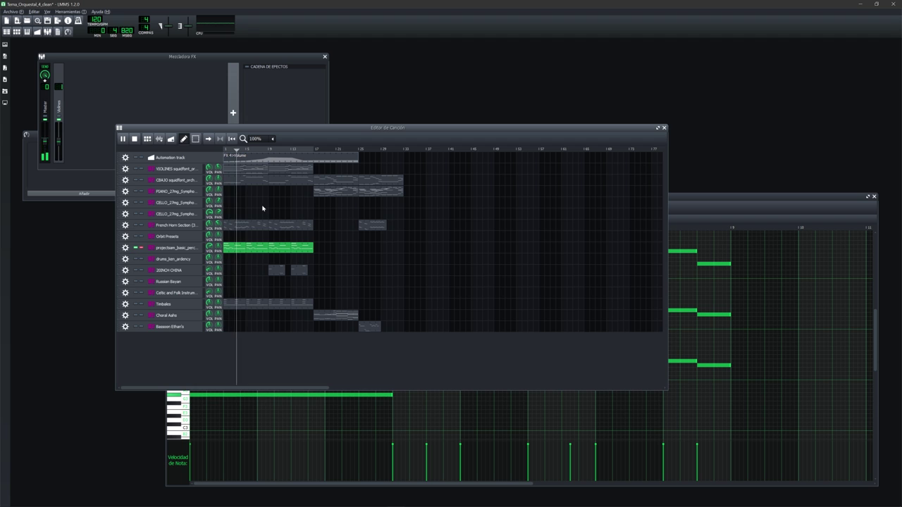
pyautogui.press('space')
# Step: Solo the percussion track afresh, unmute the CBAJO, VIOLINES and Automation tracks, and play them together
pyautogui.click(141, 249)
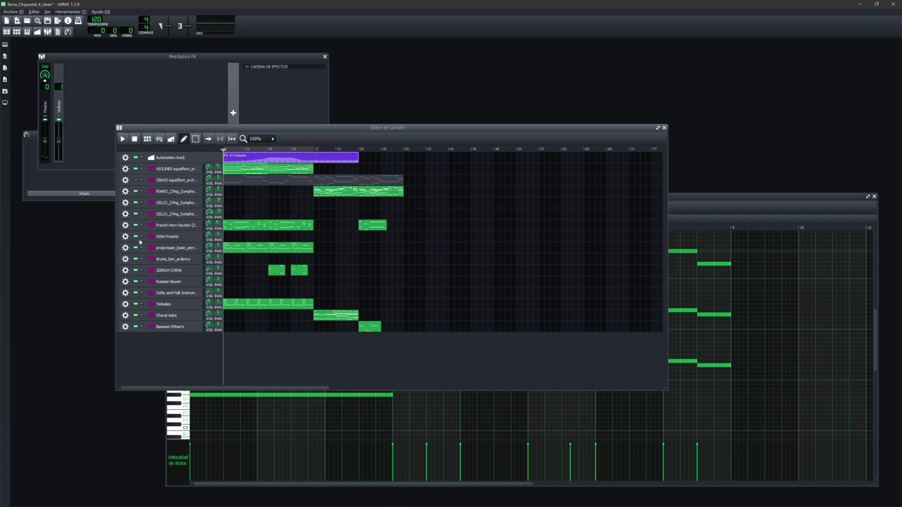
pyautogui.click(141, 248)
pyautogui.click(136, 180)
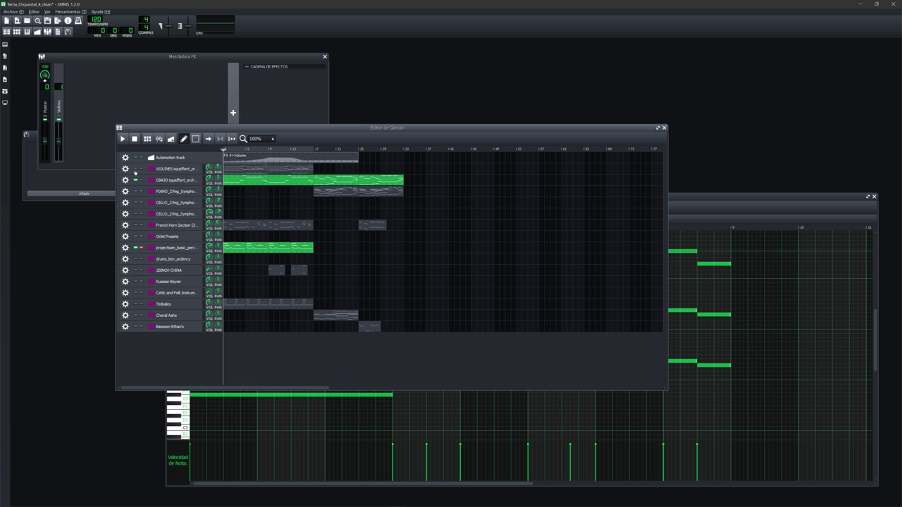
pyautogui.click(136, 168)
pyautogui.click(136, 158)
pyautogui.press('space')
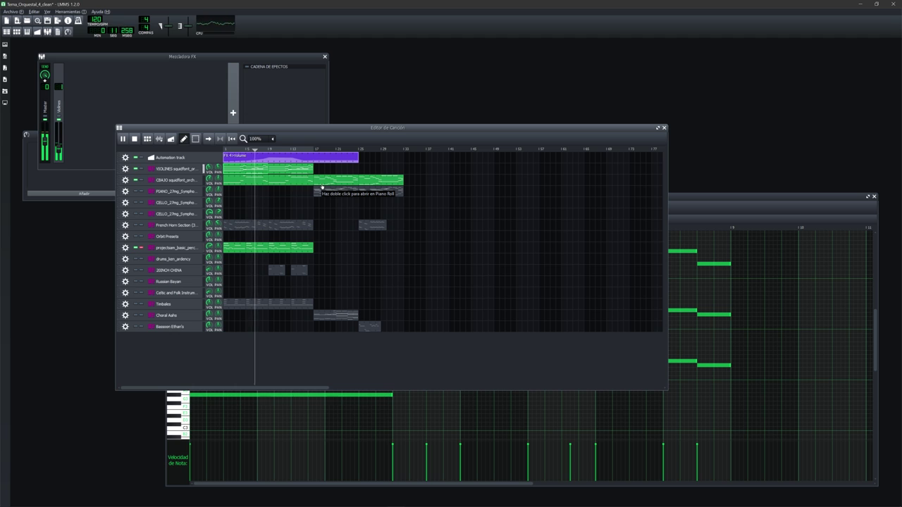
pyautogui.press('space')
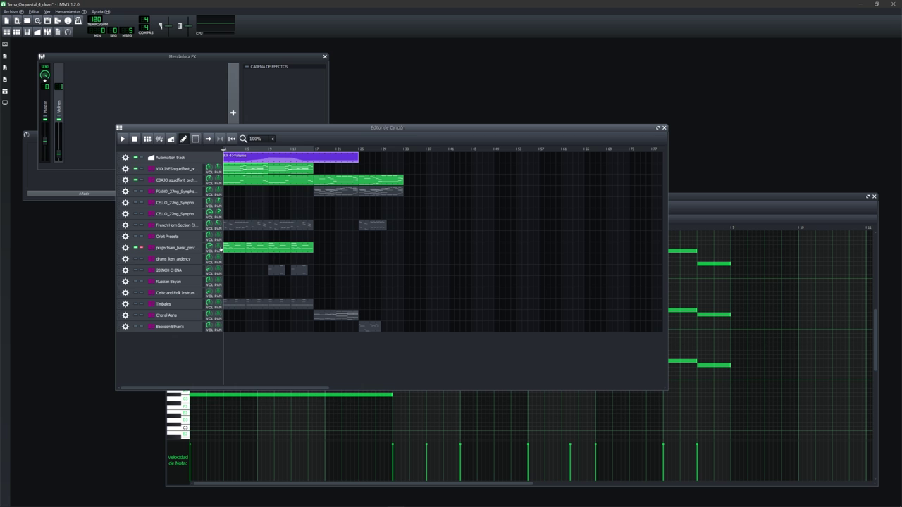
# Step: Open the first percussion pattern in the piano roll and audition the E2 and F2 drum keys repeatedly
pyautogui.doubleClick(238, 250)
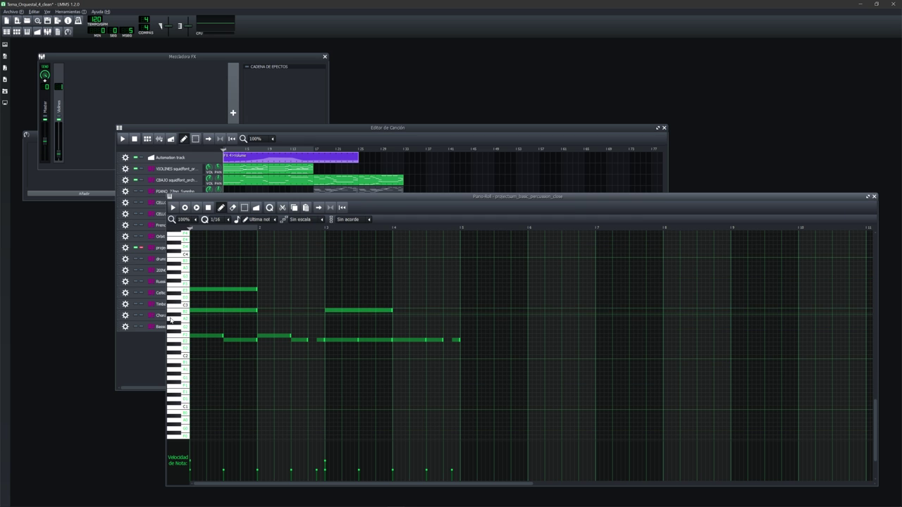
pyautogui.click(186, 341)
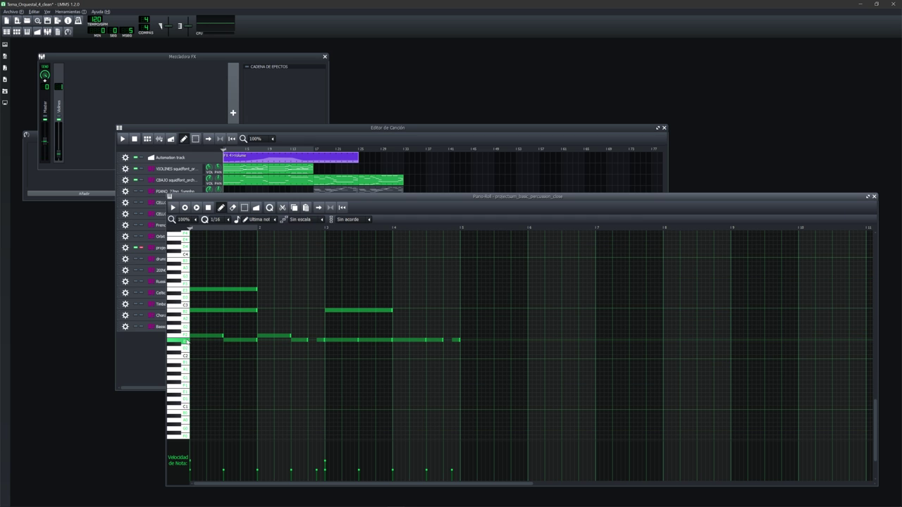
pyautogui.click(187, 341)
pyautogui.click(188, 341)
pyautogui.click(187, 336)
pyautogui.click(187, 335)
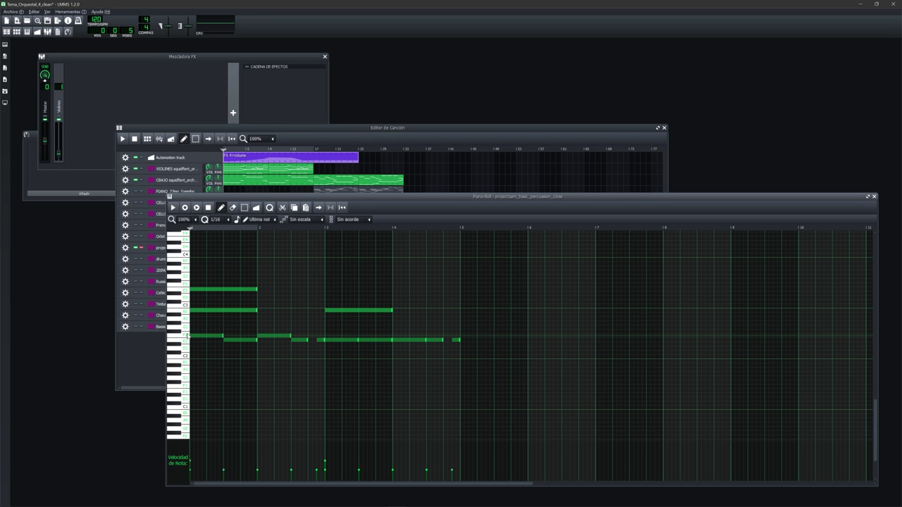
pyautogui.click(188, 341)
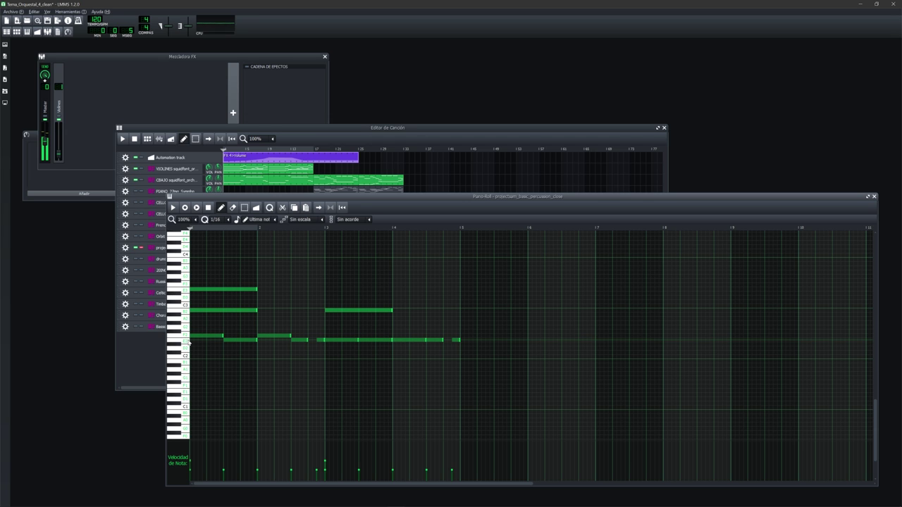
pyautogui.click(189, 336)
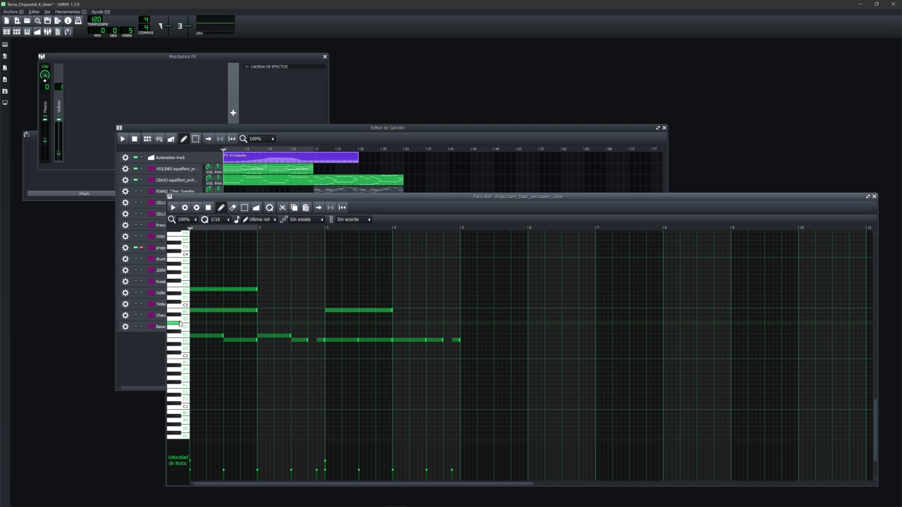
# Step: Audition higher percussion keys around C3 and close the piano roll
pyautogui.click(182, 325)
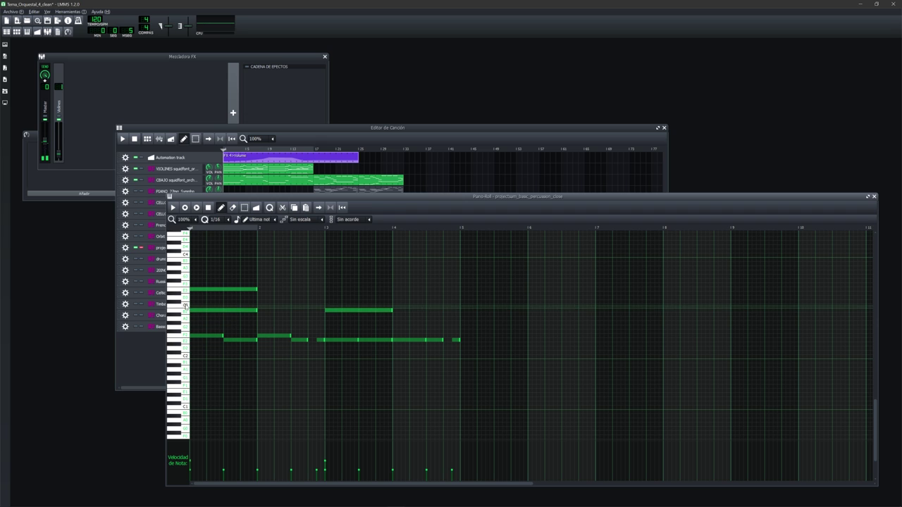
pyautogui.click(184, 311)
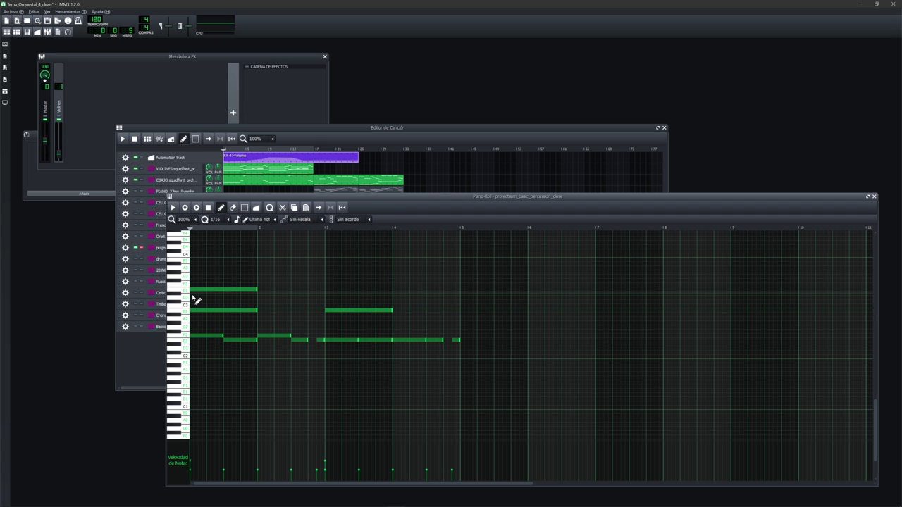
pyautogui.click(185, 296)
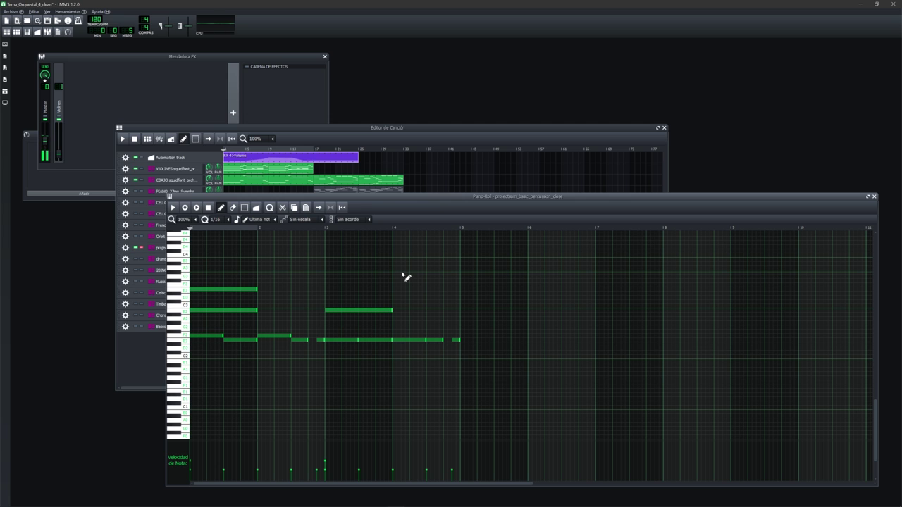
pyautogui.click(874, 197)
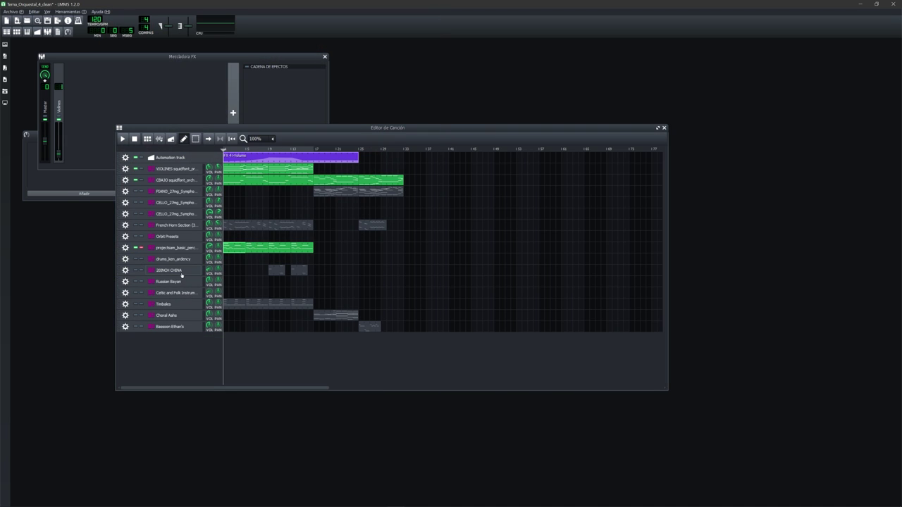
# Step: Place the FX mixer with its Master channel selected above the song editor, and set the playback position shortly before bar 9
pyautogui.moveTo(170, 62); pyautogui.dragTo(193, 56)
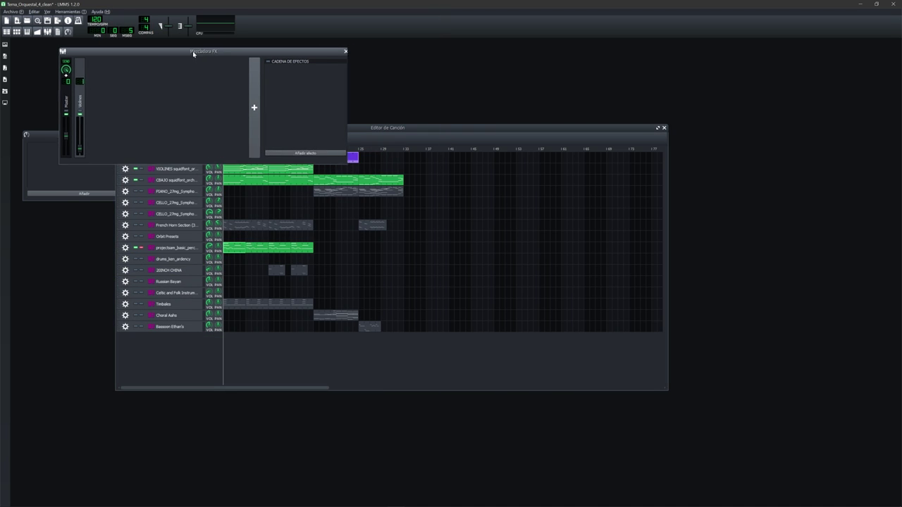
pyautogui.click(79, 107)
pyautogui.moveTo(300, 52); pyautogui.dragTo(583, 77)
pyautogui.moveTo(311, 131); pyautogui.dragTo(282, 174)
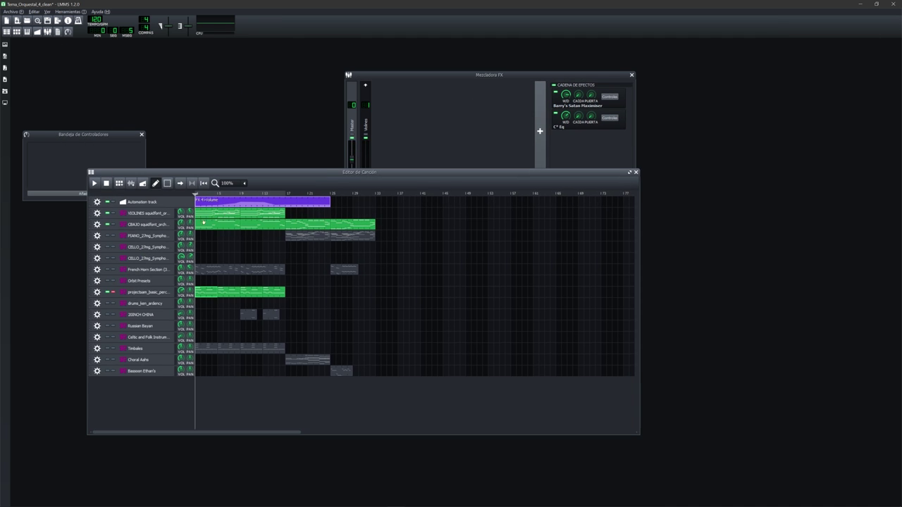
pyautogui.moveTo(203, 194); pyautogui.dragTo(236, 194)
pyautogui.moveTo(444, 78); pyautogui.dragTo(404, 52)
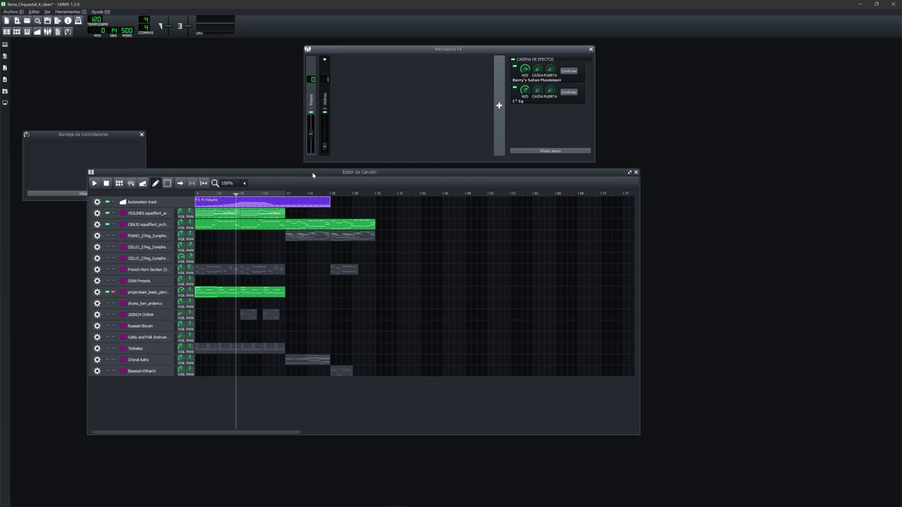
pyautogui.moveTo(313, 174); pyautogui.dragTo(305, 184)
# Step: Inspect the Violines and Master effect chains, viewing the controls of Master's C* Eq and Barry's Satan Maximiser
pyautogui.click(311, 73)
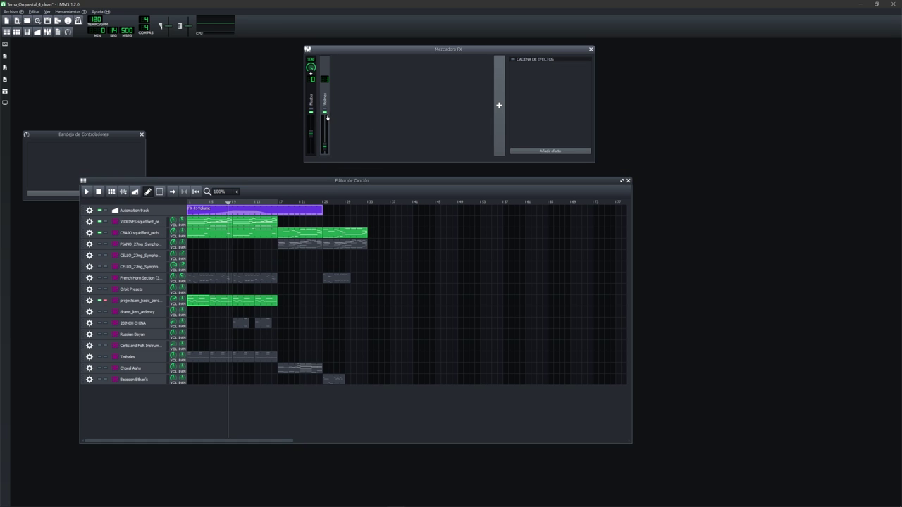
pyautogui.click(325, 99)
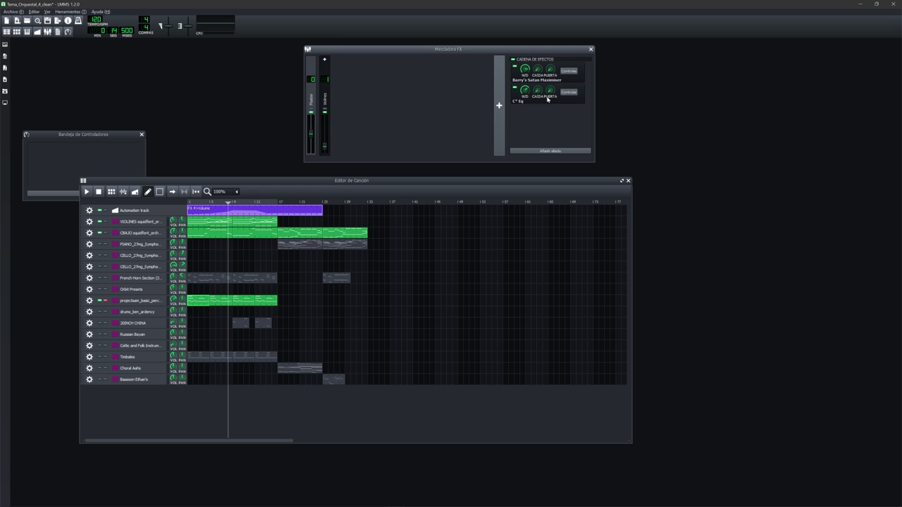
pyautogui.click(569, 91)
pyautogui.moveTo(296, 44); pyautogui.dragTo(365, 62)
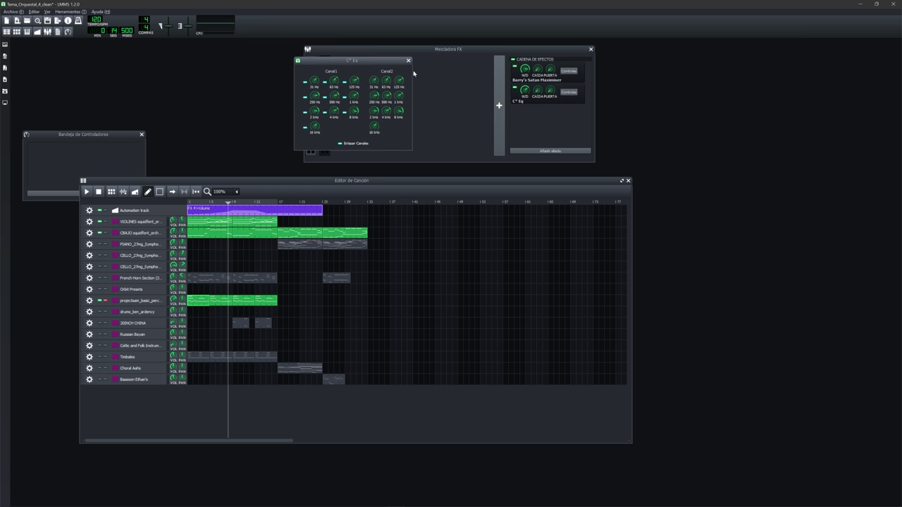
pyautogui.click(417, 63)
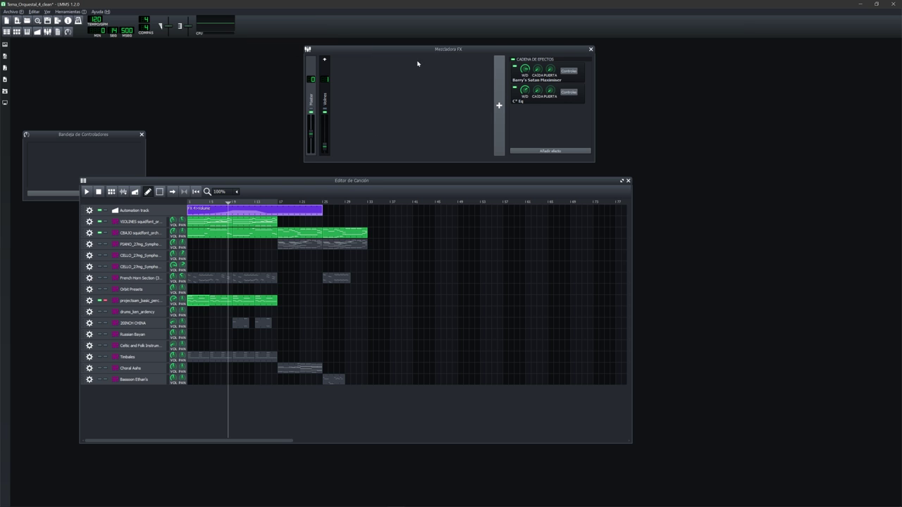
pyautogui.click(569, 71)
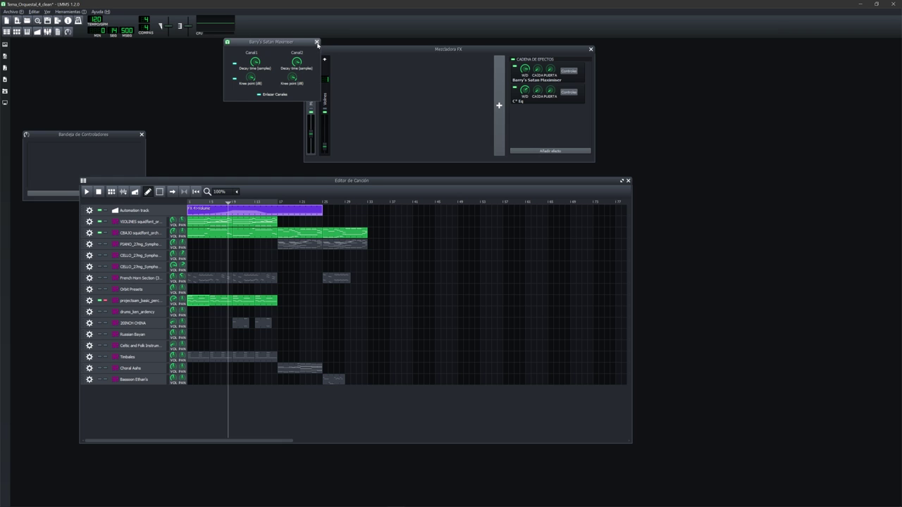
pyautogui.click(316, 43)
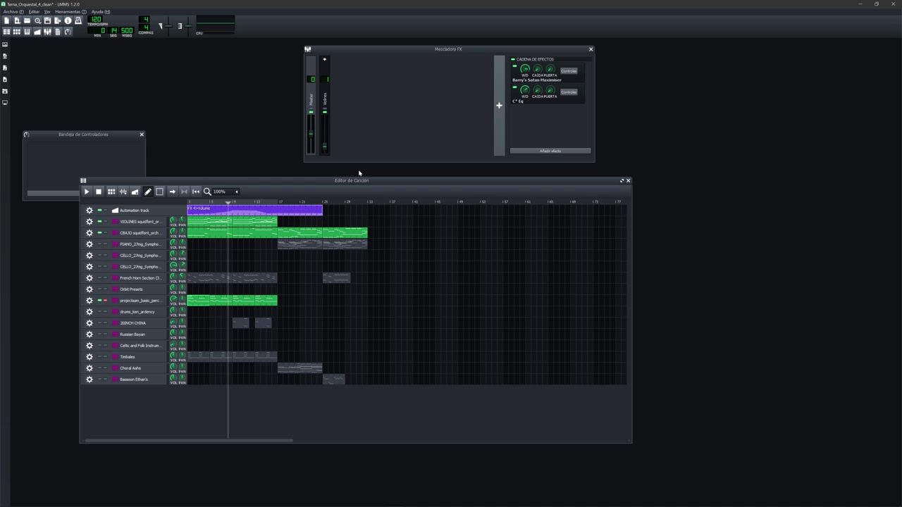
# Step: Lower the song editor slightly, select the Violines mixer channel and shift the mixer window
pyautogui.moveTo(362, 182); pyautogui.dragTo(375, 195)
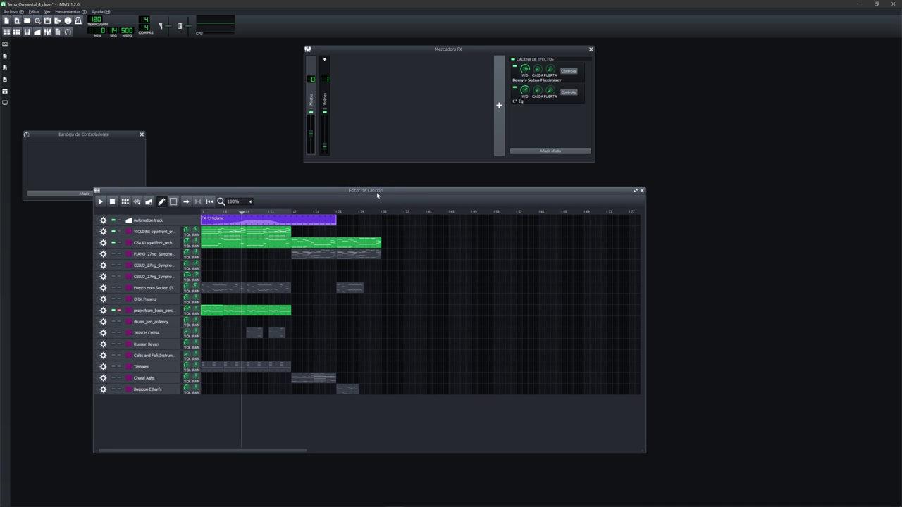
pyautogui.click(353, 116)
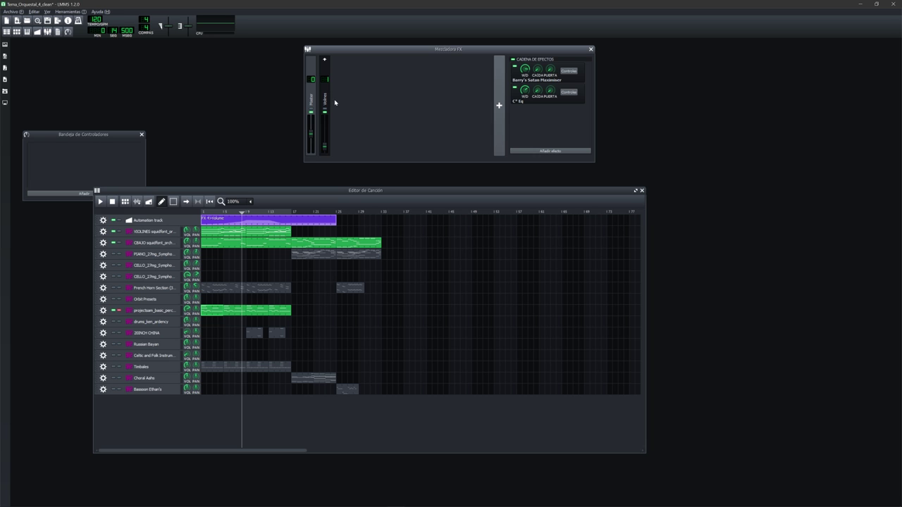
pyautogui.click(327, 94)
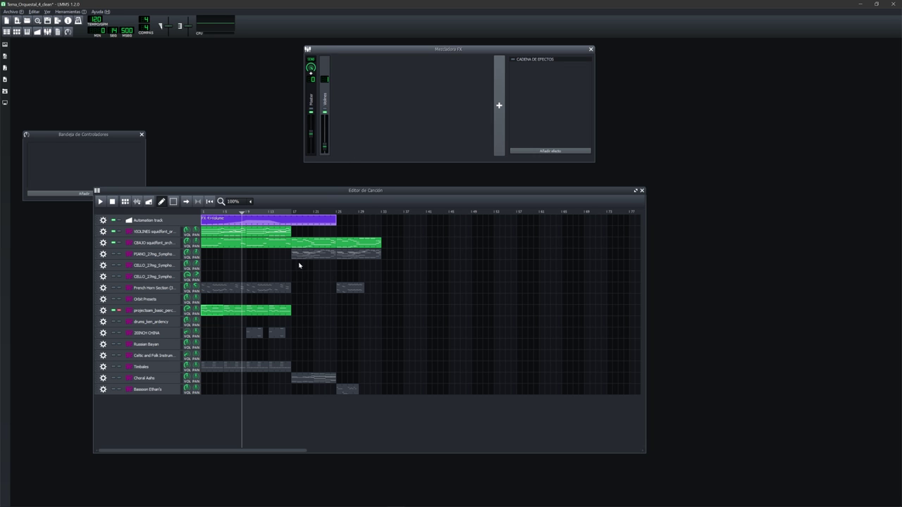
pyautogui.moveTo(362, 53); pyautogui.dragTo(331, 57)
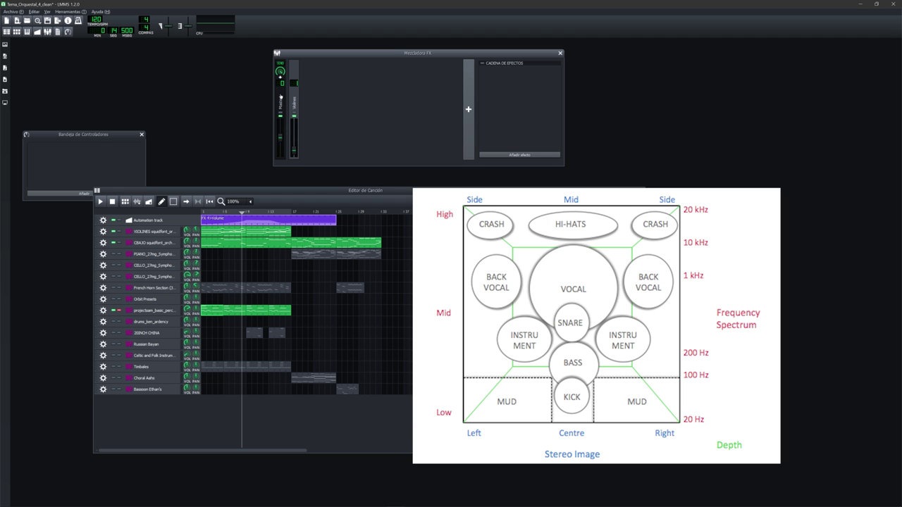
# Step: Reposition the FX mixer, select its Master channel, and lower the song editor slightly
pyautogui.moveTo(394, 56); pyautogui.dragTo(374, 63)
pyautogui.click(260, 112)
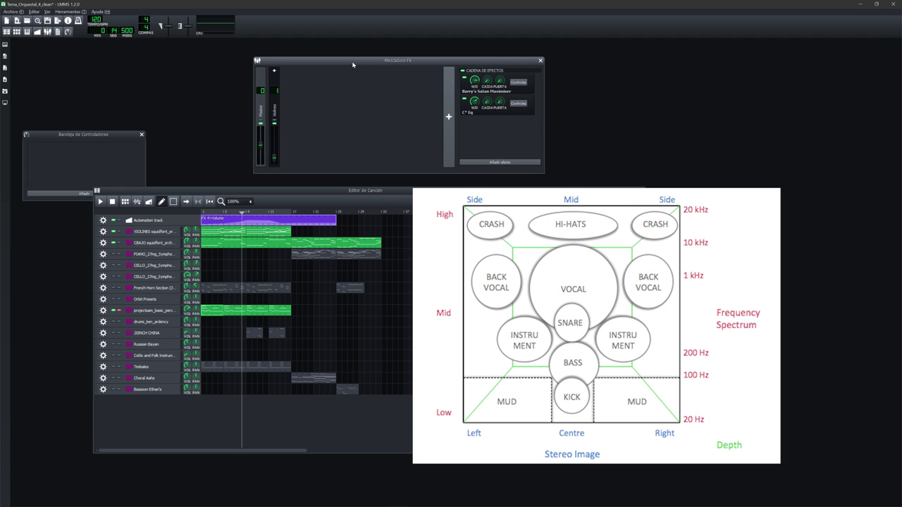
pyautogui.click(337, 193)
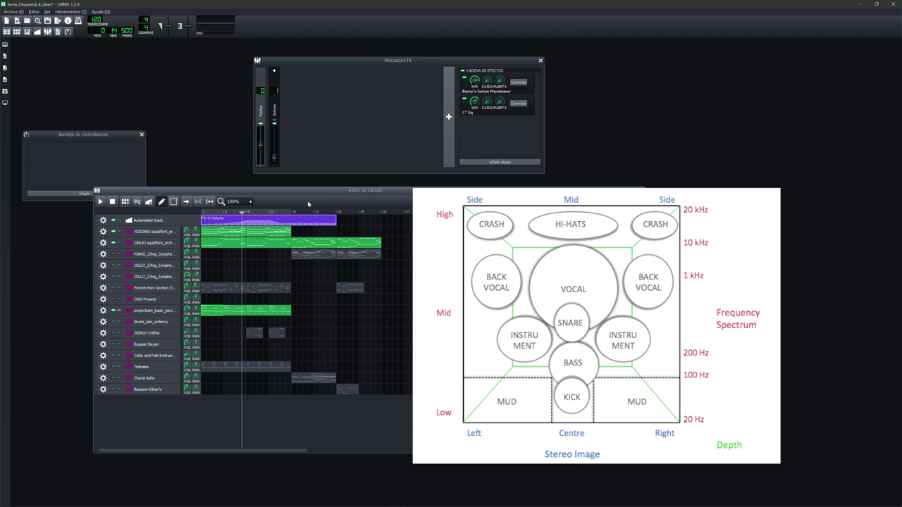
pyautogui.moveTo(303, 194); pyautogui.dragTo(308, 200)
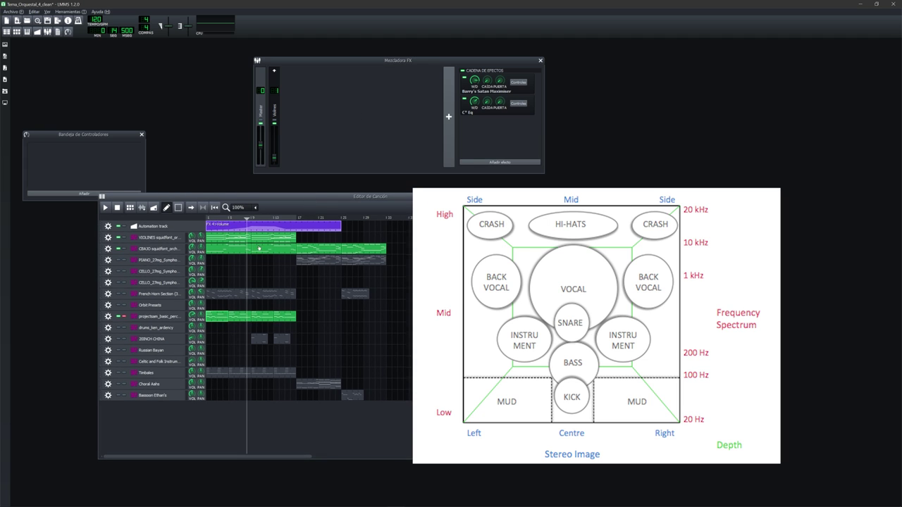
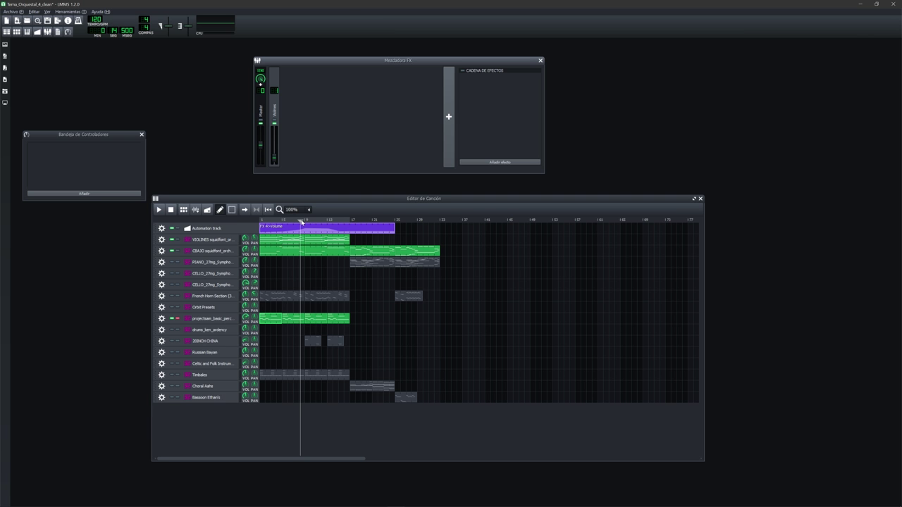
# Step: Set the playback position to bar 5, play the violin, bass and percussion mix, and stop playback
pyautogui.moveTo(303, 198); pyautogui.dragTo(300, 201)
pyautogui.click(280, 224)
pyautogui.press('space')
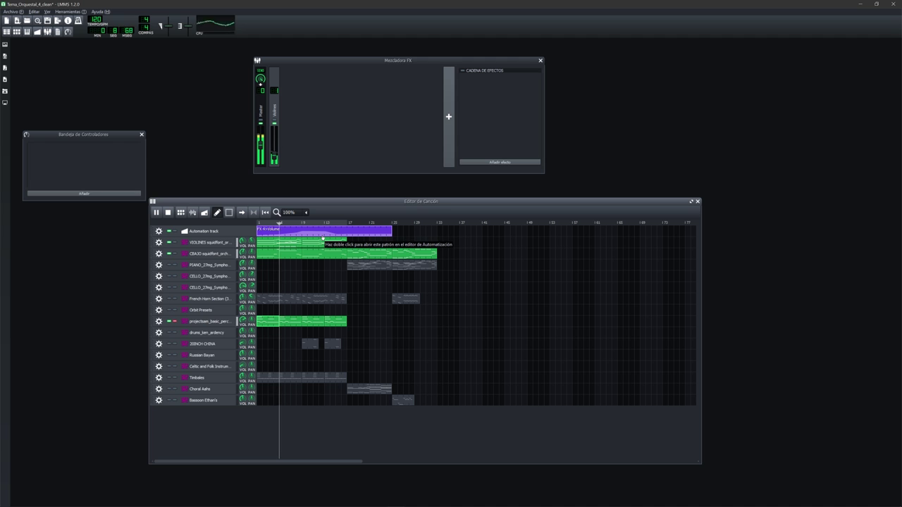
pyautogui.press('space')
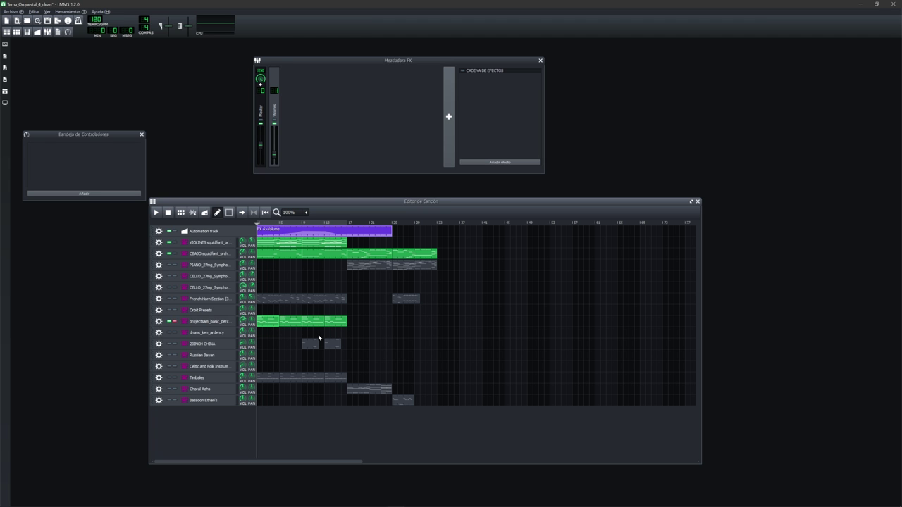
# Step: Unmute the Timbales track, switch the solo from the projectsam percussion track to Timbales, and listen to it alone
pyautogui.click(170, 378)
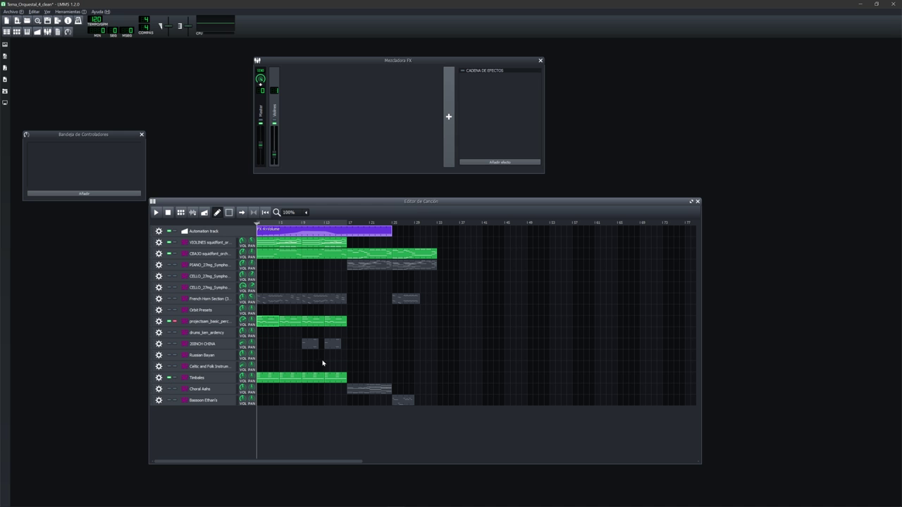
pyautogui.click(176, 321)
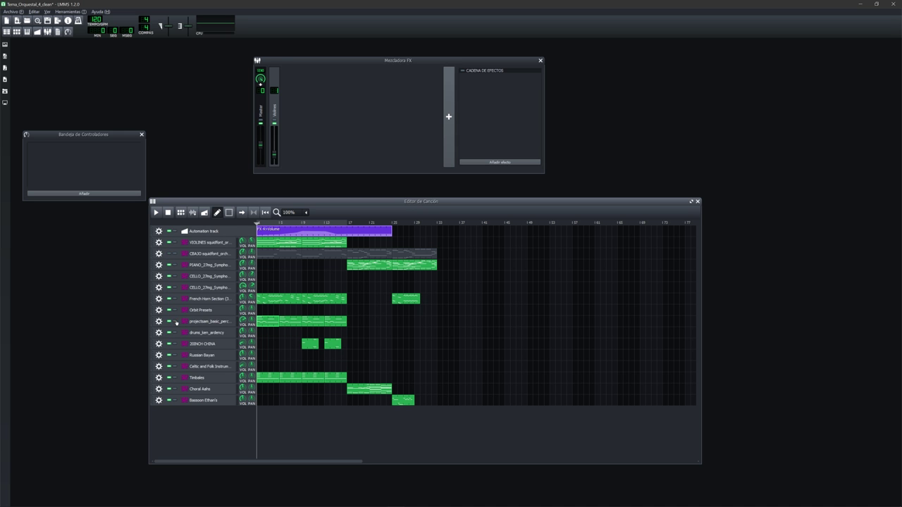
pyautogui.click(175, 379)
pyautogui.press('space')
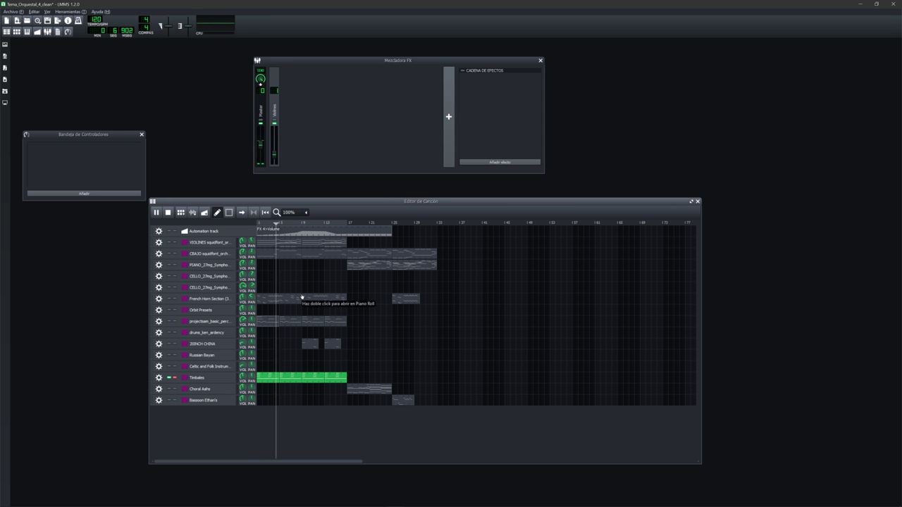
pyautogui.press('space')
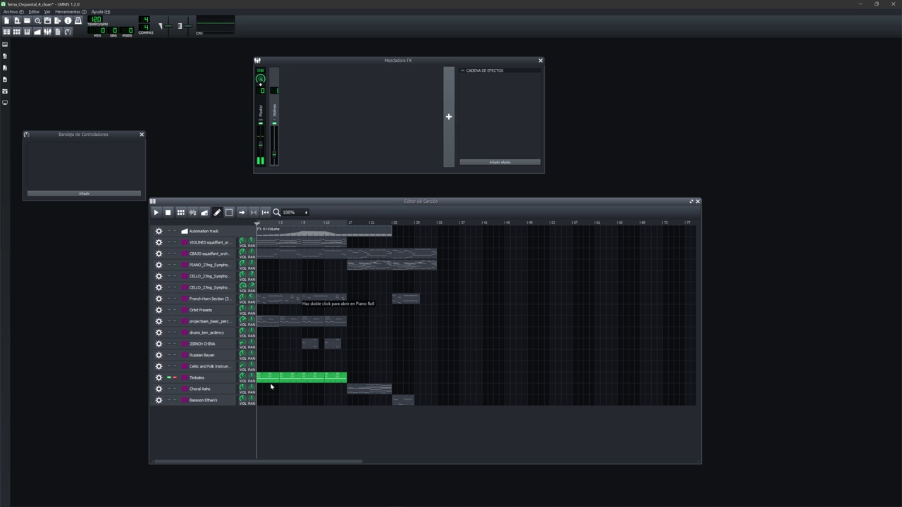
# Step: Open the first Timbales pattern in the piano roll and audition its low repeated note and the higher accent notes
pyautogui.doubleClick(265, 379)
pyautogui.scroll(1, 272, 338)
pyautogui.scroll(-1, 272, 338)
pyautogui.scroll(1, 231, 291)
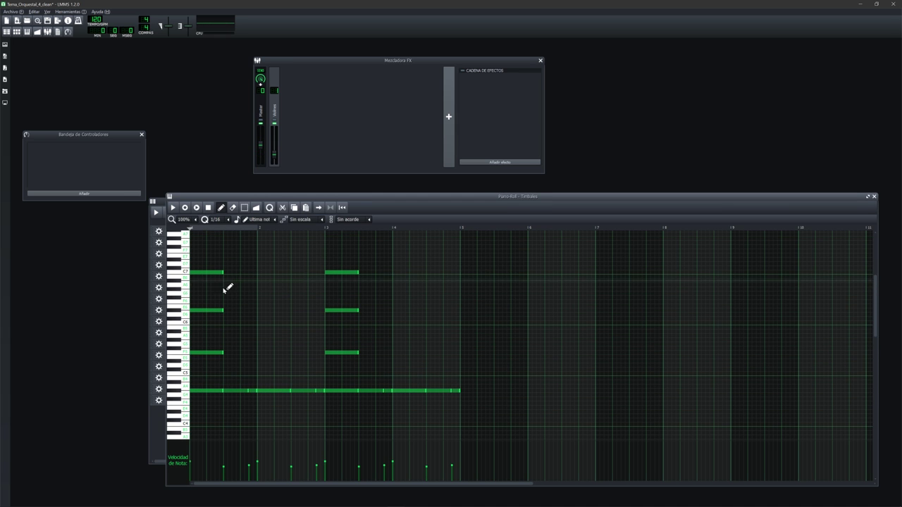
pyautogui.click(233, 389)
pyautogui.moveTo(232, 389)
pyautogui.mouseDown()
pyautogui.moveTo(235, 252)
pyautogui.moveTo(231, 414)
pyautogui.moveTo(233, 394)
pyautogui.mouseUp()
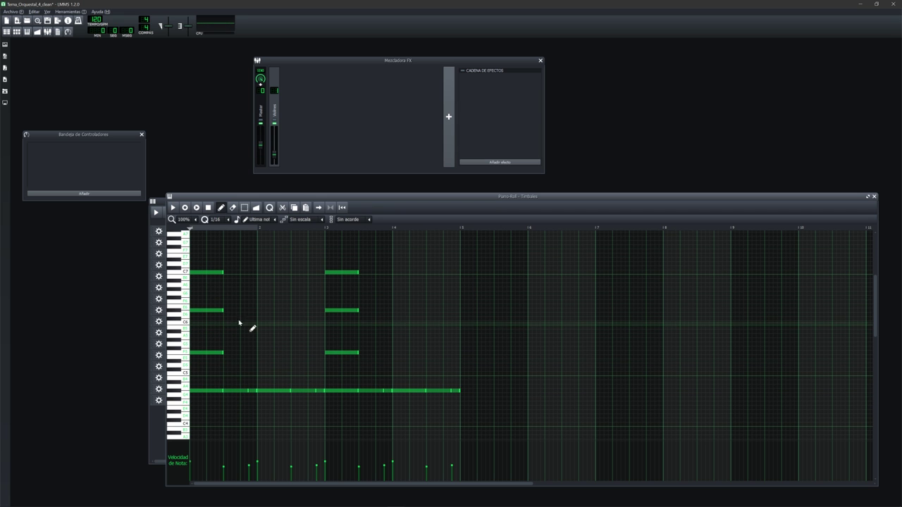
pyautogui.click(209, 356)
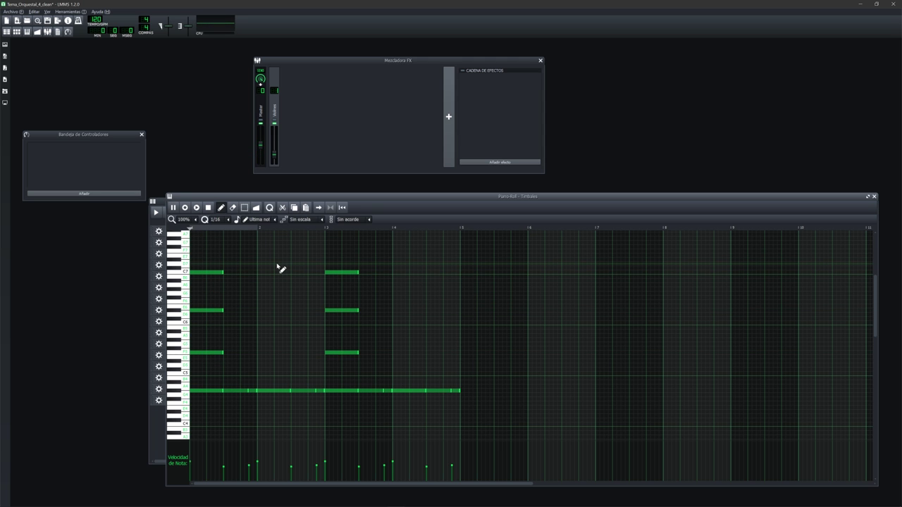
# Step: Play the Timbales pattern in the piano roll, audition its low repeated note, and close the piano roll
pyautogui.press('space')
pyautogui.press('space')
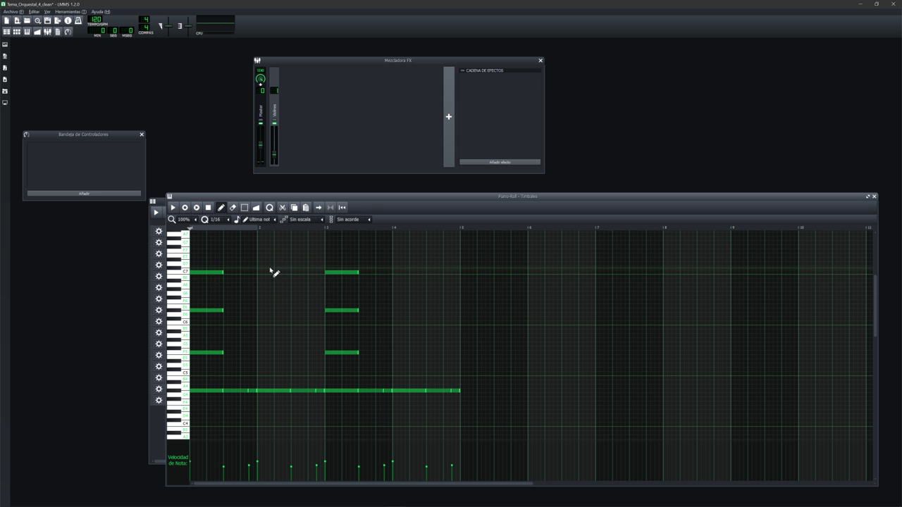
pyautogui.click(256, 229)
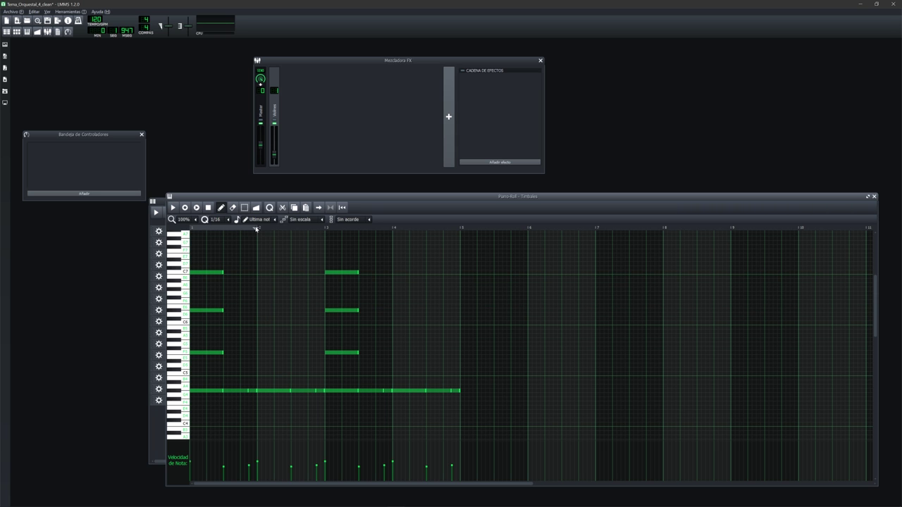
pyautogui.click(215, 390)
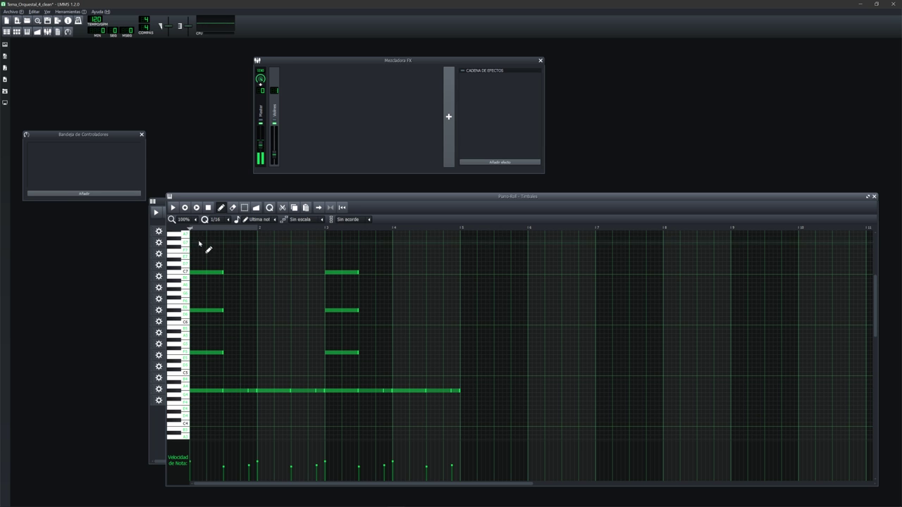
pyautogui.press('space')
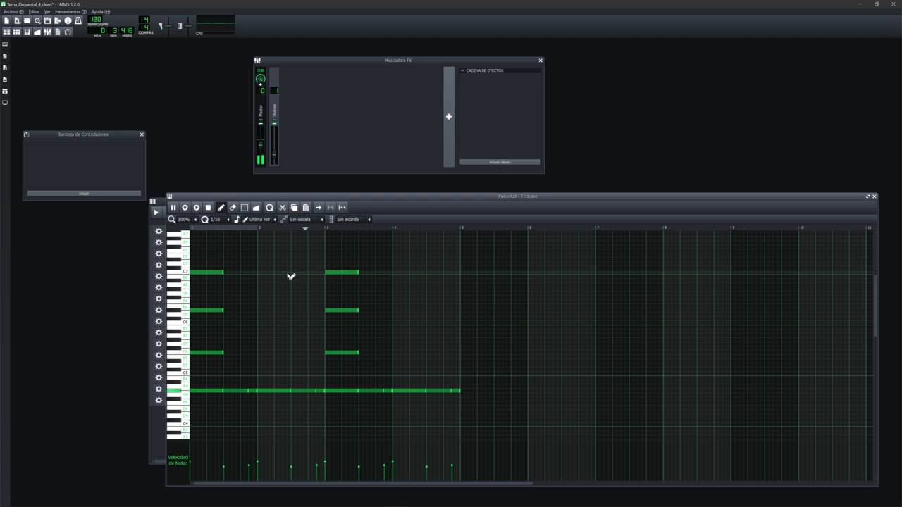
pyautogui.press('space')
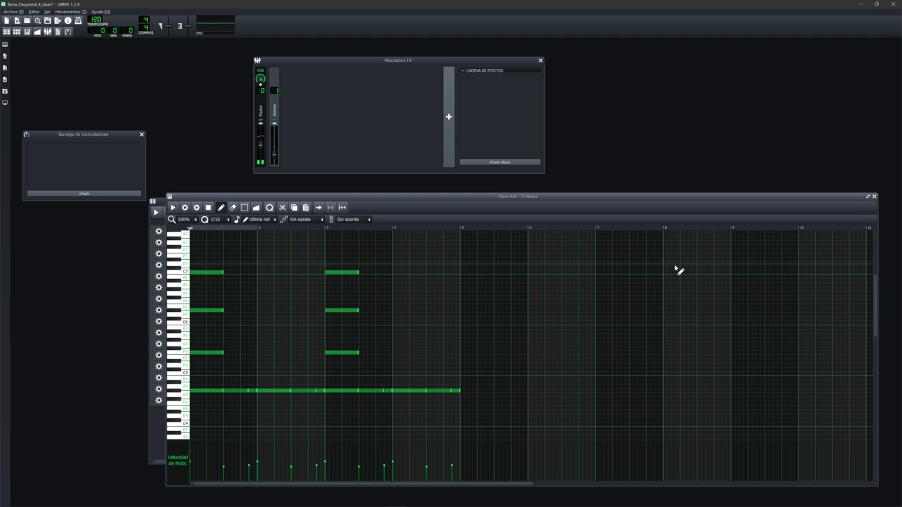
pyautogui.click(875, 197)
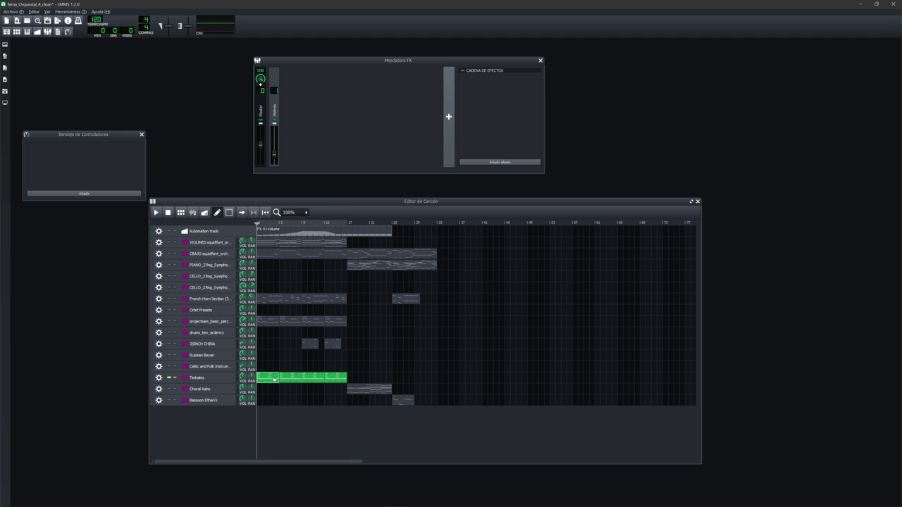
# Step: Solo the projectsam percussion track, and unmute Timbales, French Horn Section, CBAJO, VIOLINES and the automation track
pyautogui.click(175, 321)
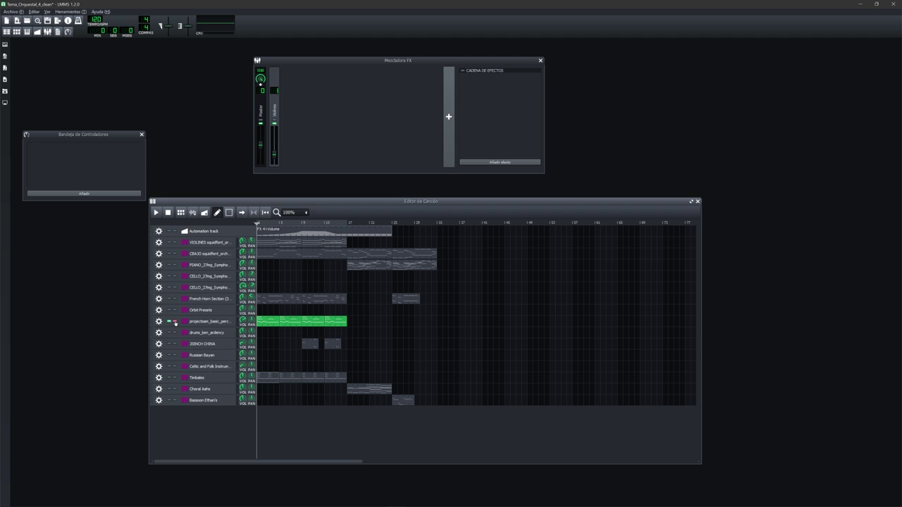
pyautogui.click(170, 378)
pyautogui.click(171, 300)
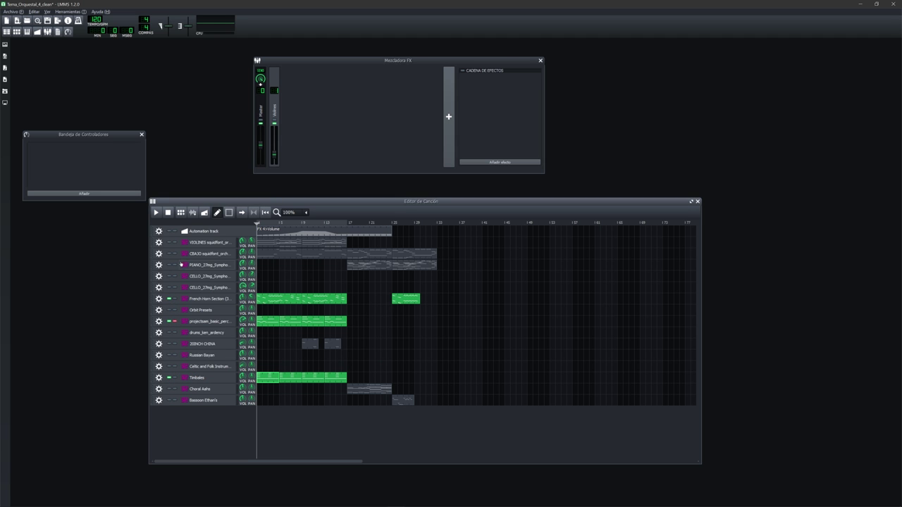
pyautogui.click(170, 253)
pyautogui.click(170, 242)
pyautogui.click(170, 231)
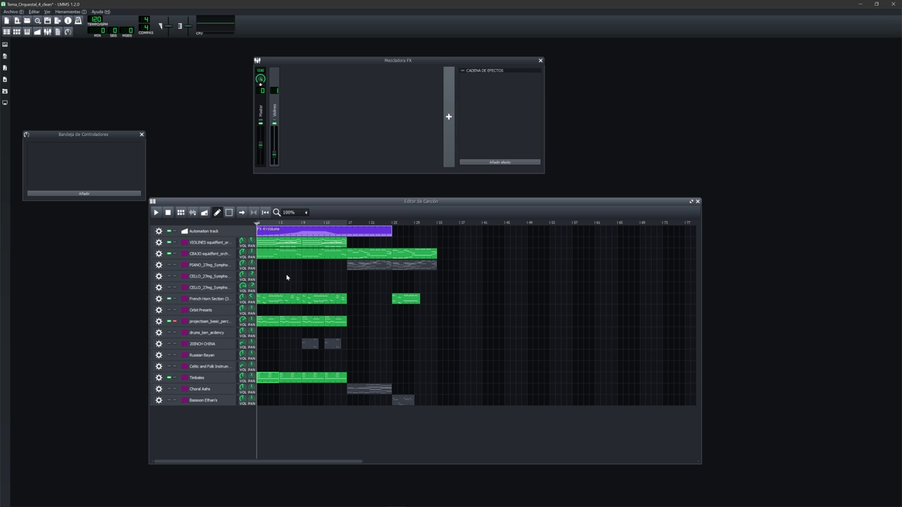
# Step: Shift the song editor, play the mix from the start, mute Timbales partway through to compare, and stop playback
pyautogui.moveTo(327, 205); pyautogui.dragTo(327, 202)
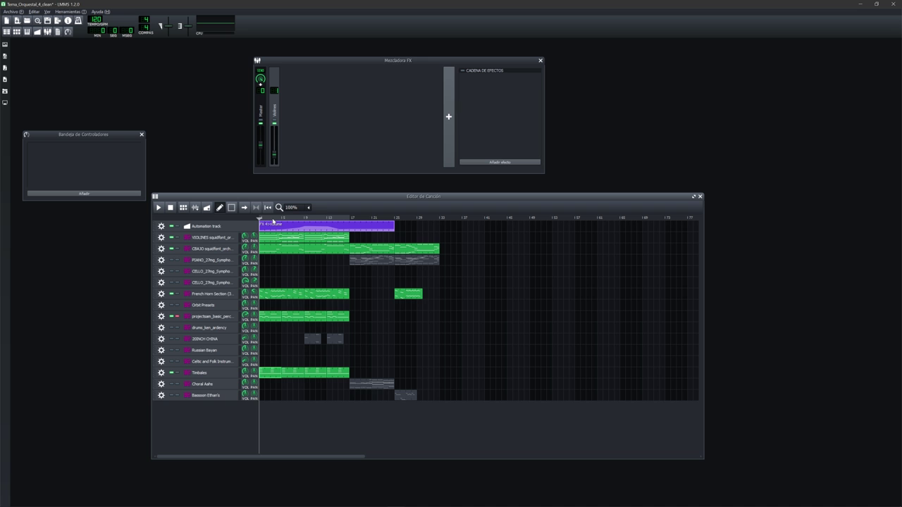
pyautogui.moveTo(365, 198); pyautogui.dragTo(358, 210)
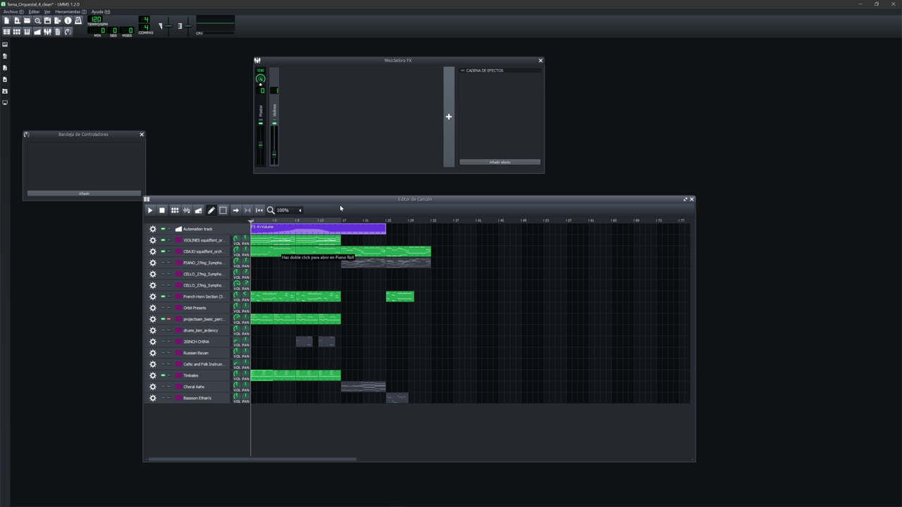
pyautogui.press('space')
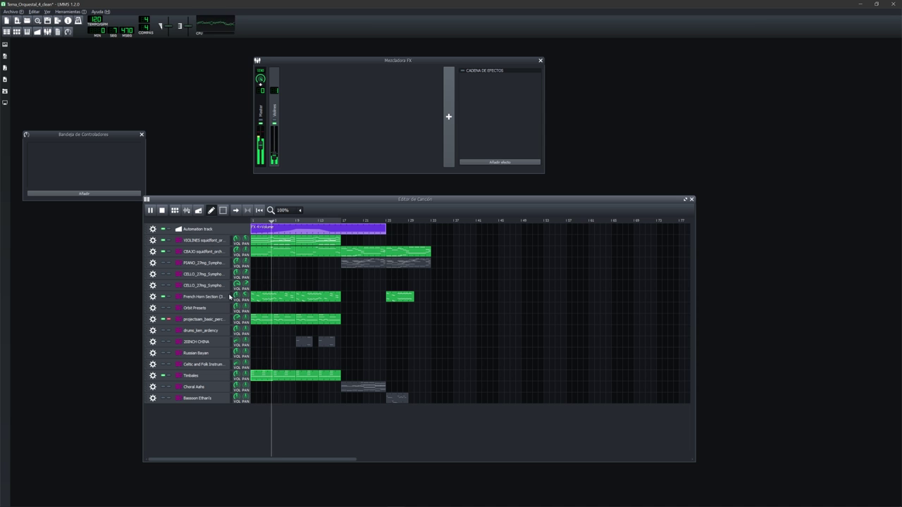
pyautogui.click(163, 376)
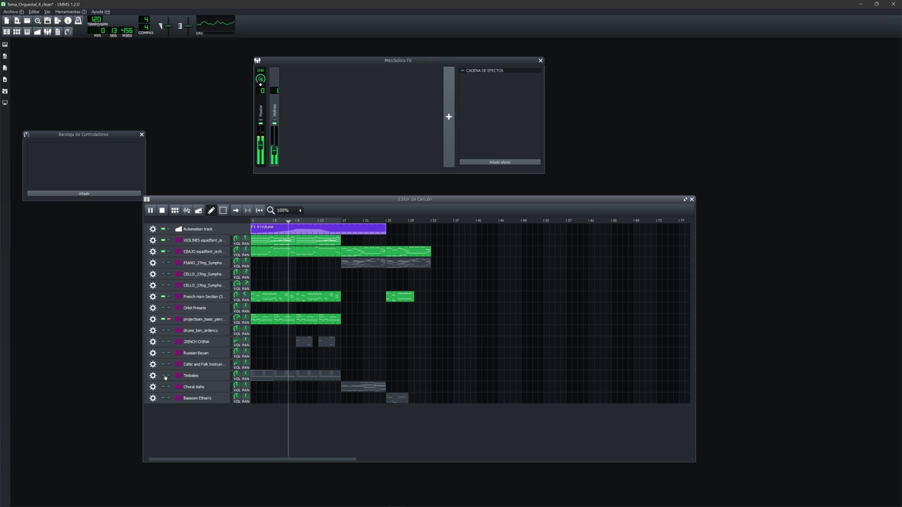
pyautogui.press('space')
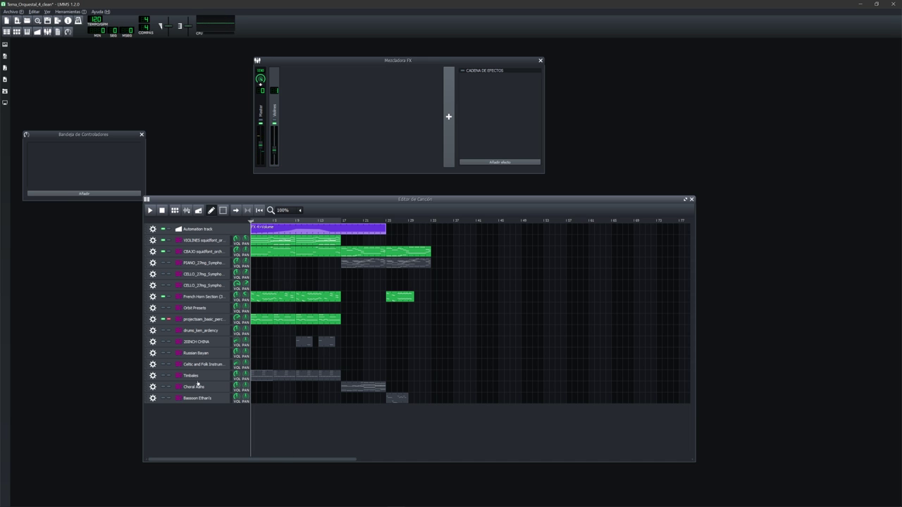
# Step: Unmute the Timbales track and play the mix again from the start
pyautogui.press('space')
pyautogui.click(163, 376)
pyautogui.press('space')
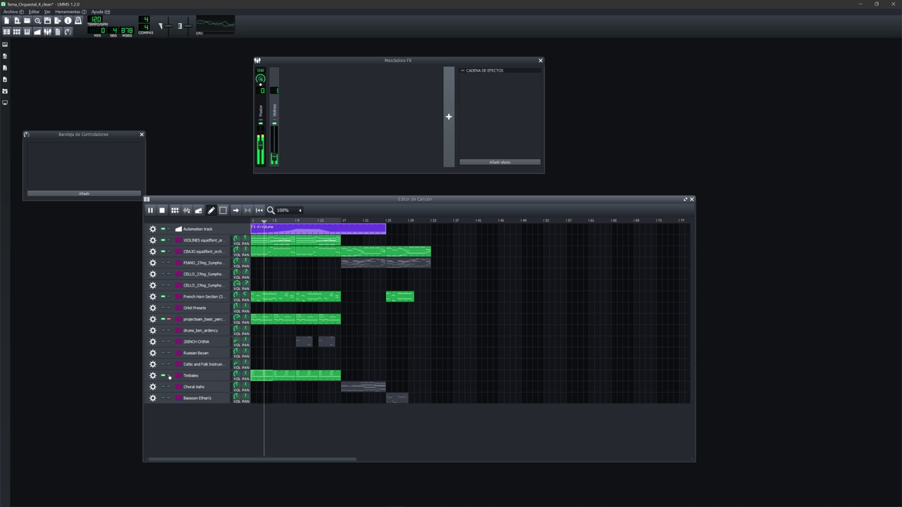
# Step: Mute the projectsam percussion, French Horn Section and CBAJO tracks one after another during playback
pyautogui.click(162, 319)
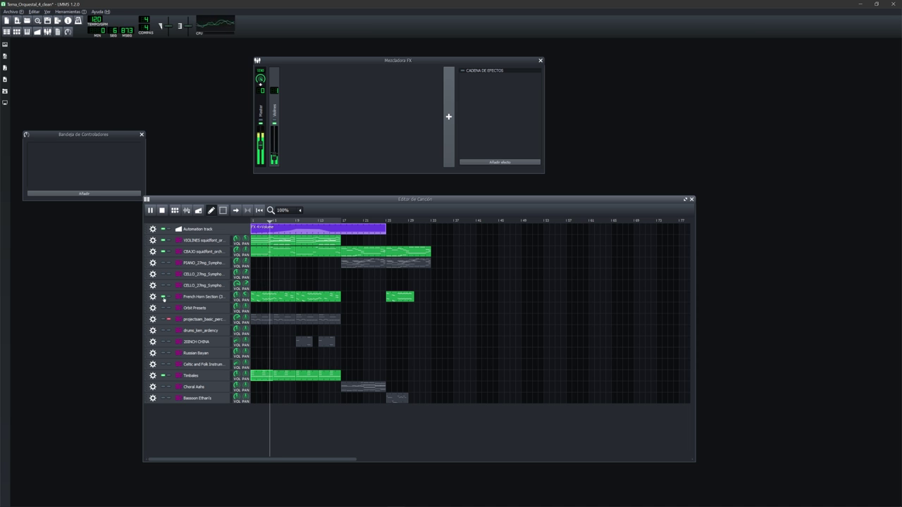
pyautogui.click(163, 297)
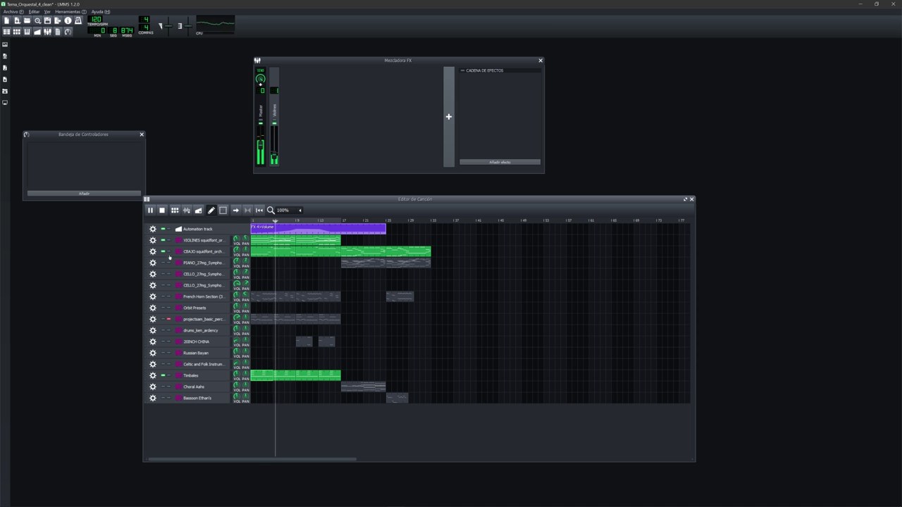
pyautogui.click(164, 252)
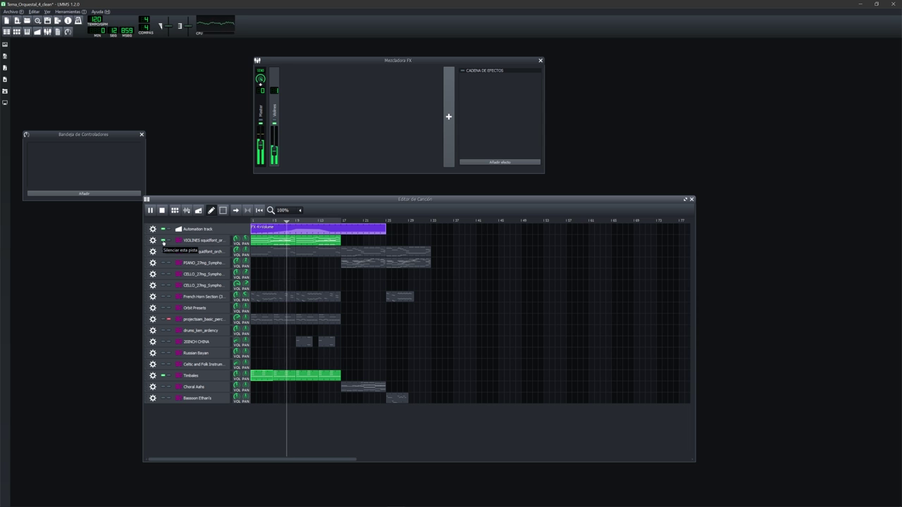
pyautogui.moveTo(236, 376)
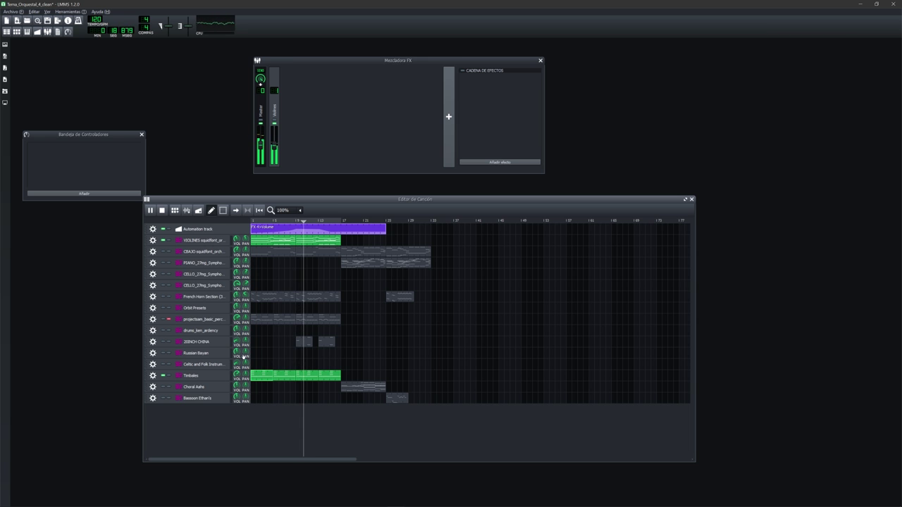
# Step: Bring the CBAJO and French Horn Section tracks back into the playing mix by unmuting them
pyautogui.click(163, 252)
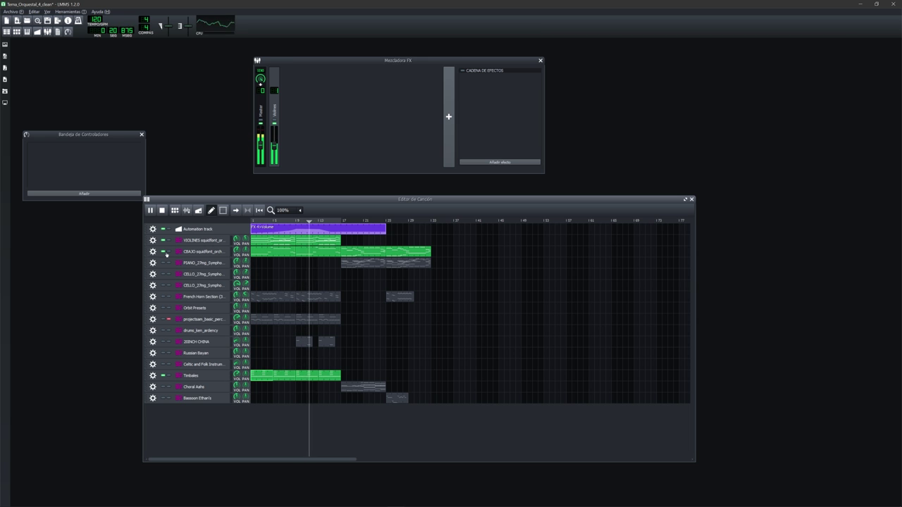
pyautogui.moveTo(237, 251)
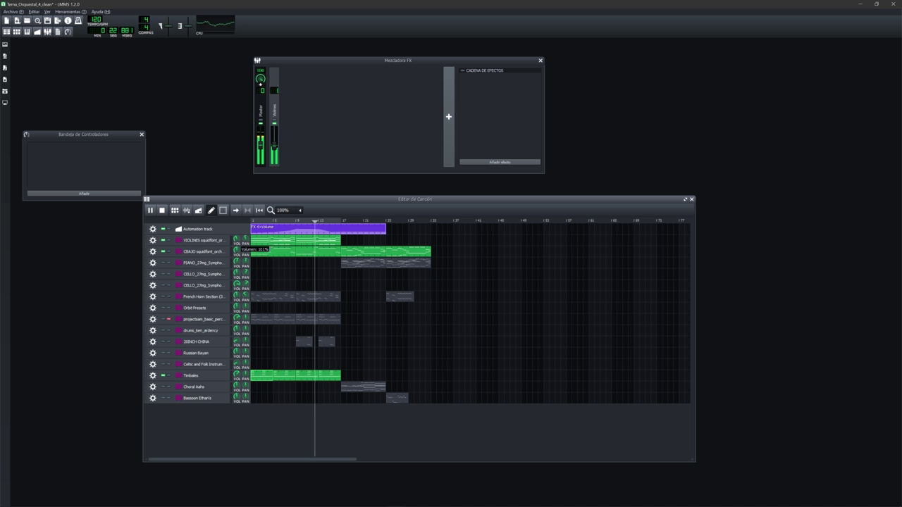
pyautogui.click(163, 297)
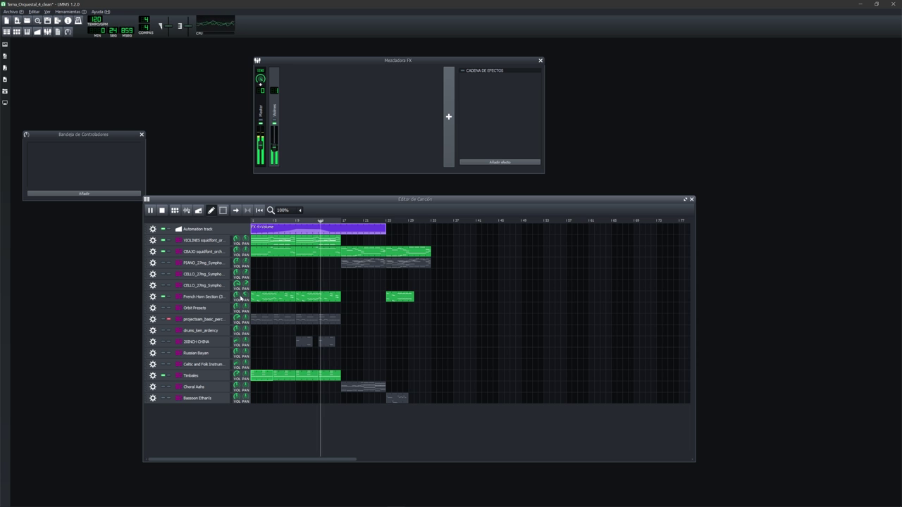
# Step: Mute the French Horn Section and unmute the projectsam percussion in the playing mix, ending with playback stopped
pyautogui.click(163, 296)
pyautogui.click(163, 319)
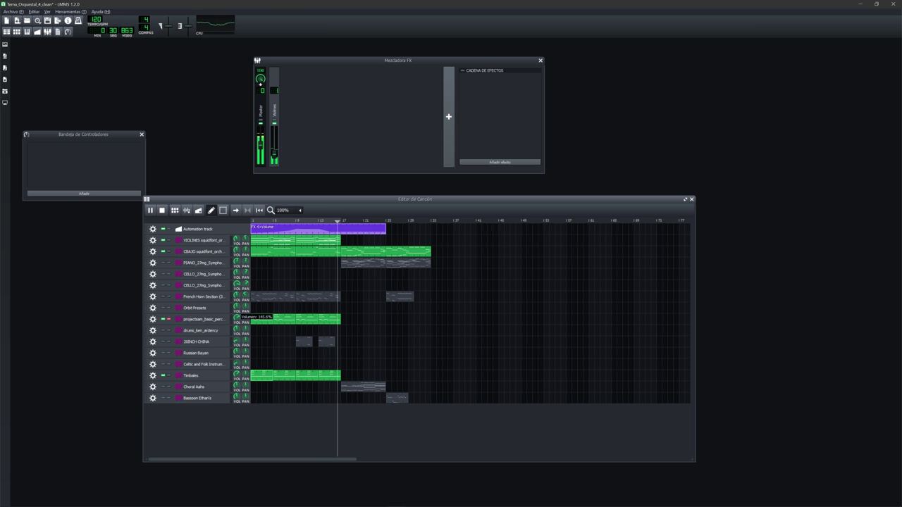
pyautogui.press('space')
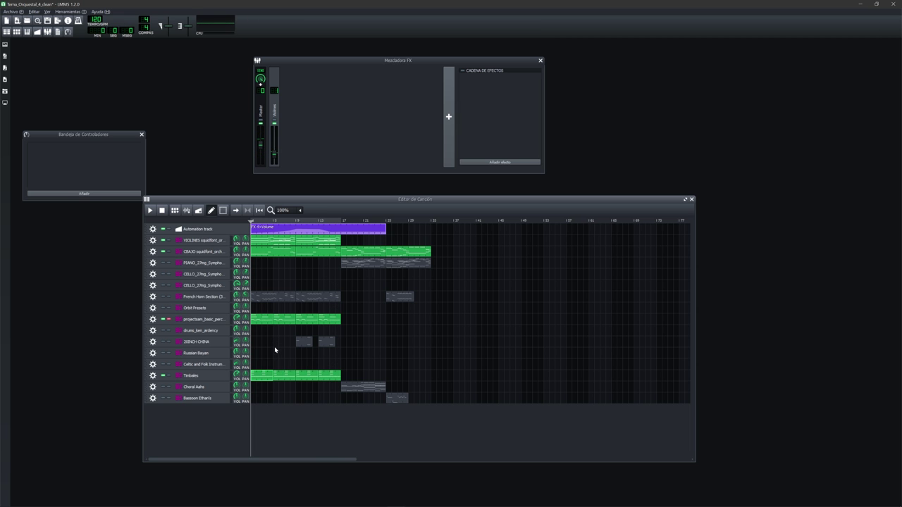
# Step: Place the playhead at bar 9 and open the 20INCH CHINA instrument, moving its window clear of the mixer
pyautogui.click(294, 223)
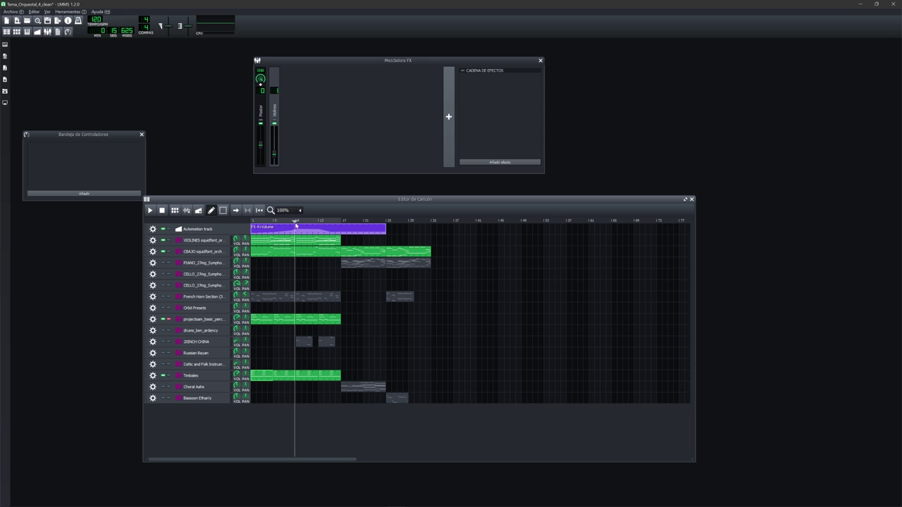
pyautogui.click(207, 342)
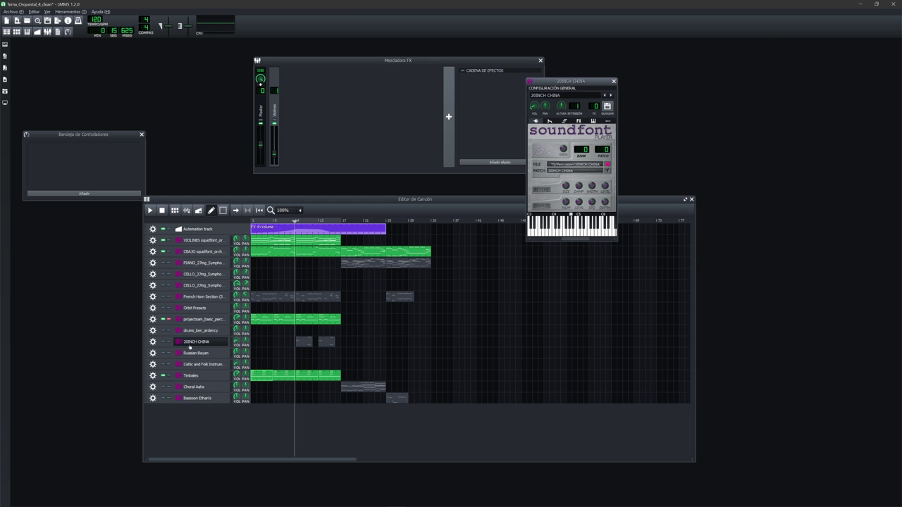
pyautogui.moveTo(580, 83); pyautogui.dragTo(615, 73)
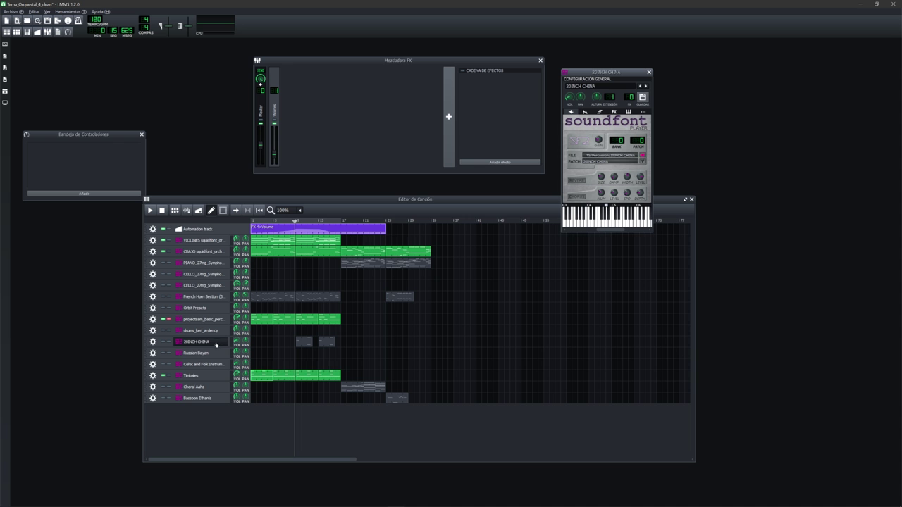
# Step: Open the first 20INCH CHINA pattern in the piano roll, audition the cymbal, and close the note editor
pyautogui.doubleClick(298, 343)
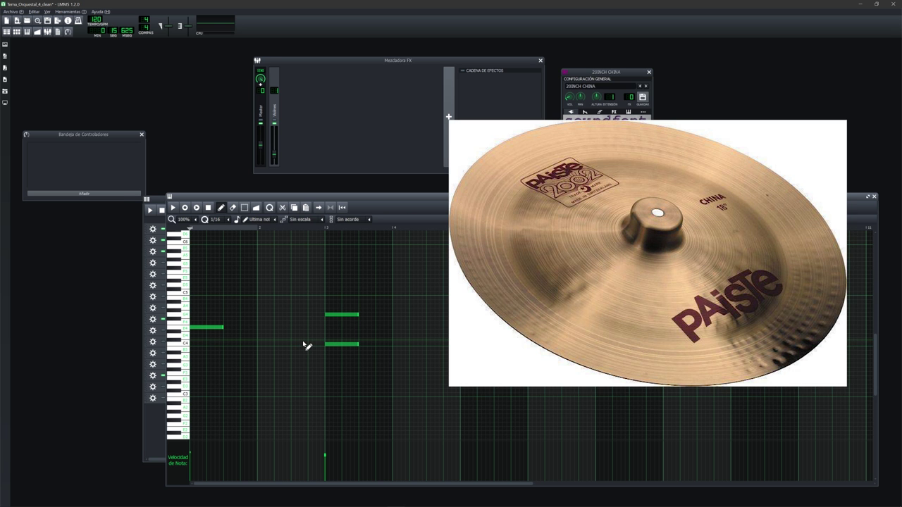
pyautogui.click(184, 329)
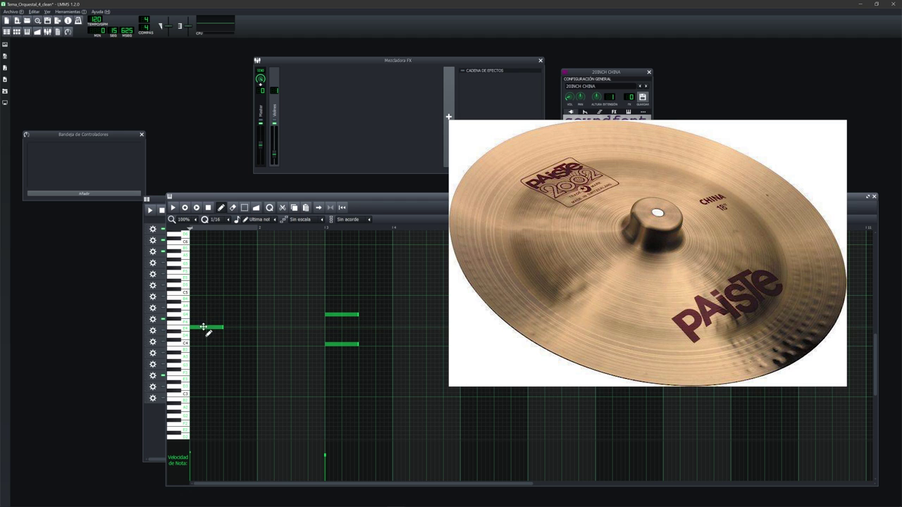
pyautogui.press('space')
pyautogui.press('space')
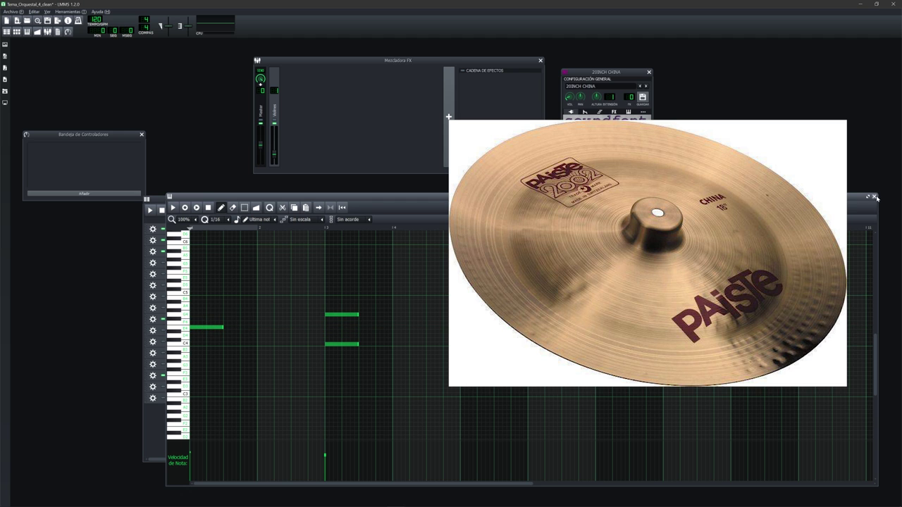
pyautogui.click(874, 197)
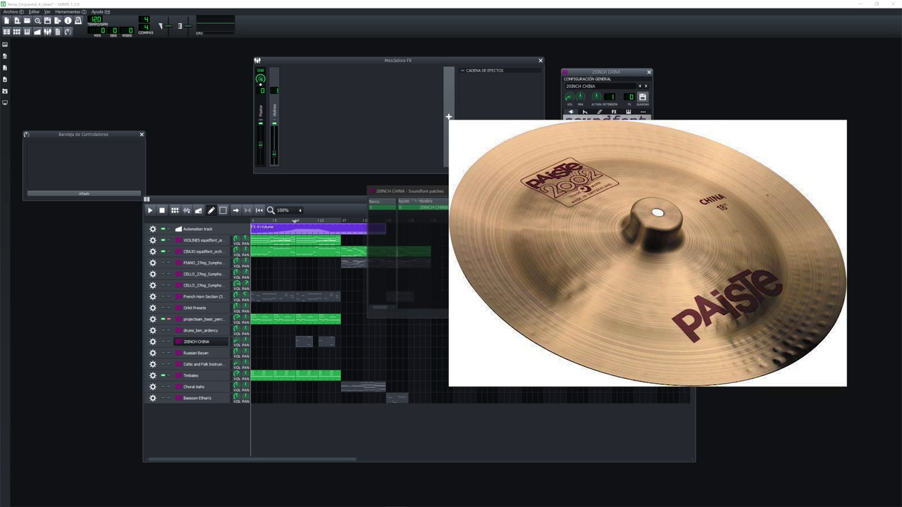
pyautogui.press('Escape')
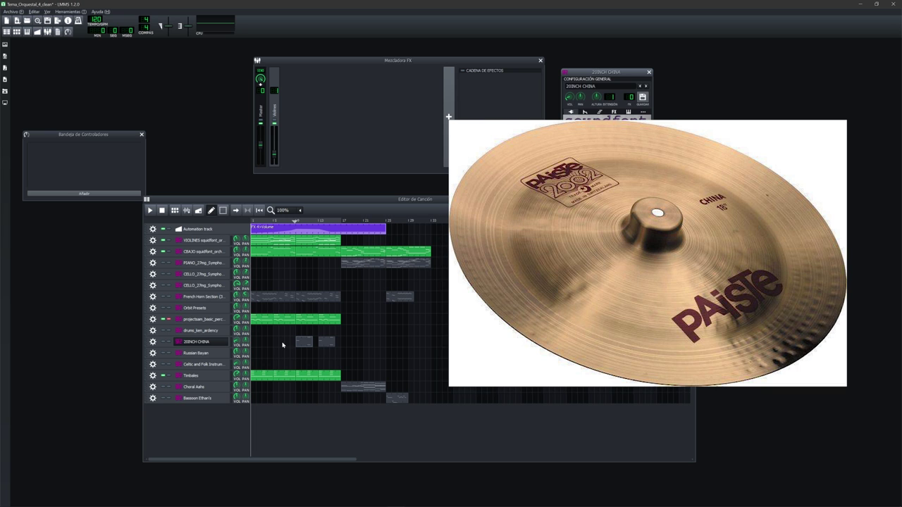
# Step: Unmute and solo the 20INCH CHINA track and listen to its cymbal hits from bar 9
pyautogui.click(162, 343)
pyautogui.press('space')
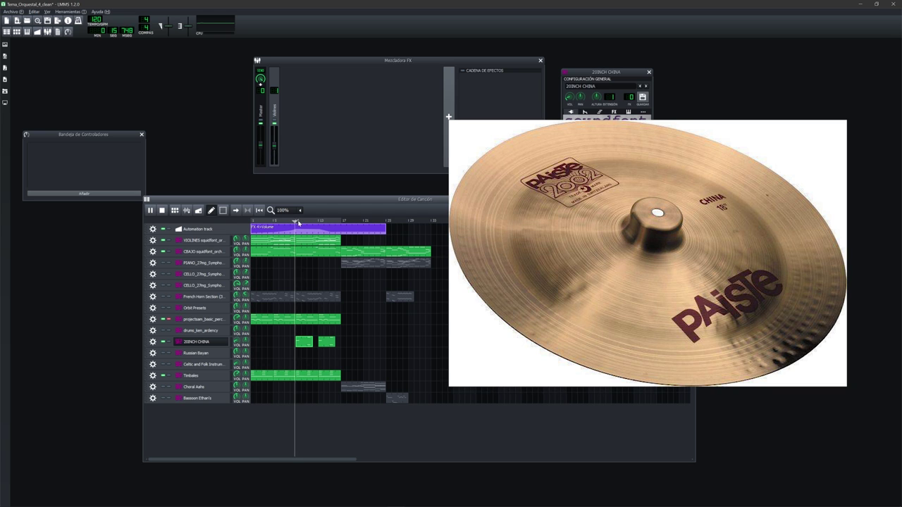
pyautogui.press('space')
pyautogui.click(169, 343)
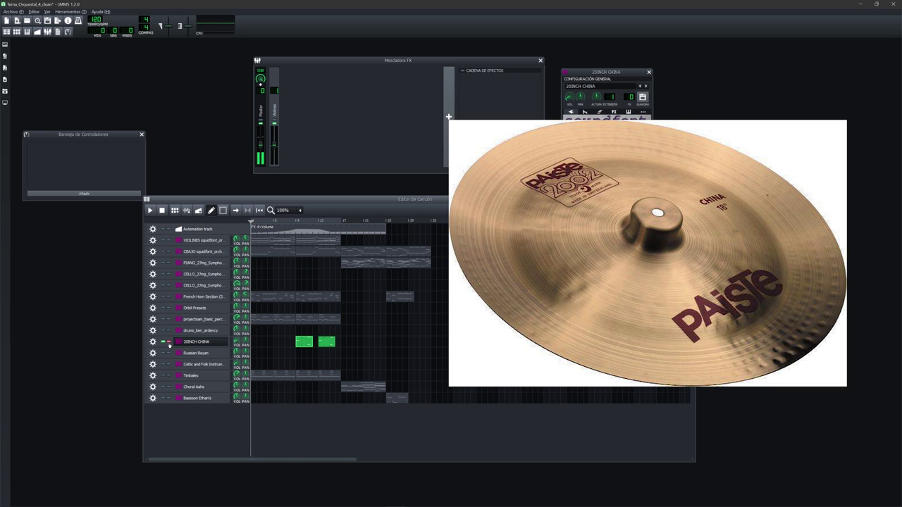
pyautogui.press('space')
pyautogui.click(296, 222)
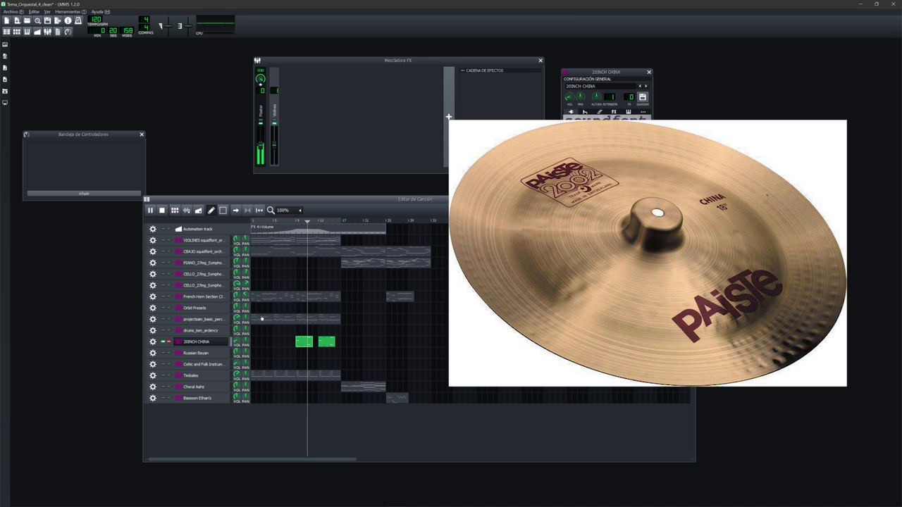
pyautogui.press('space')
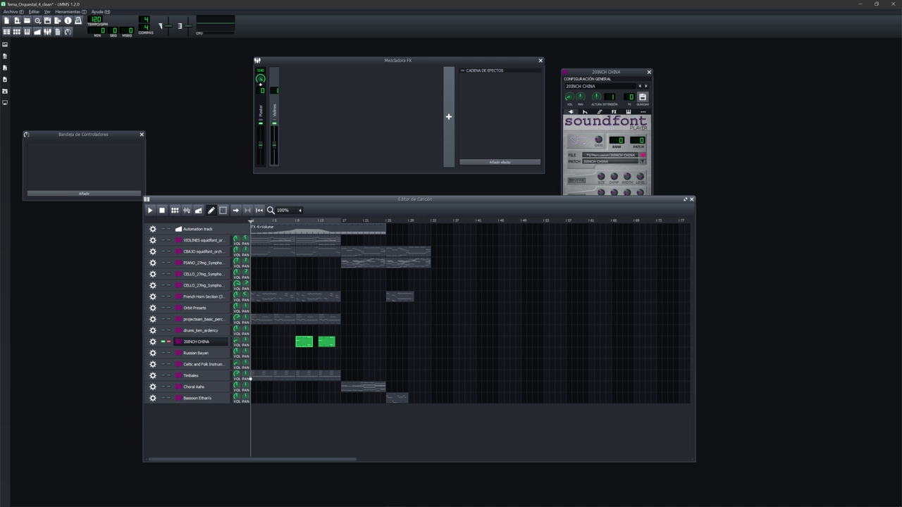
pyautogui.click(163, 376)
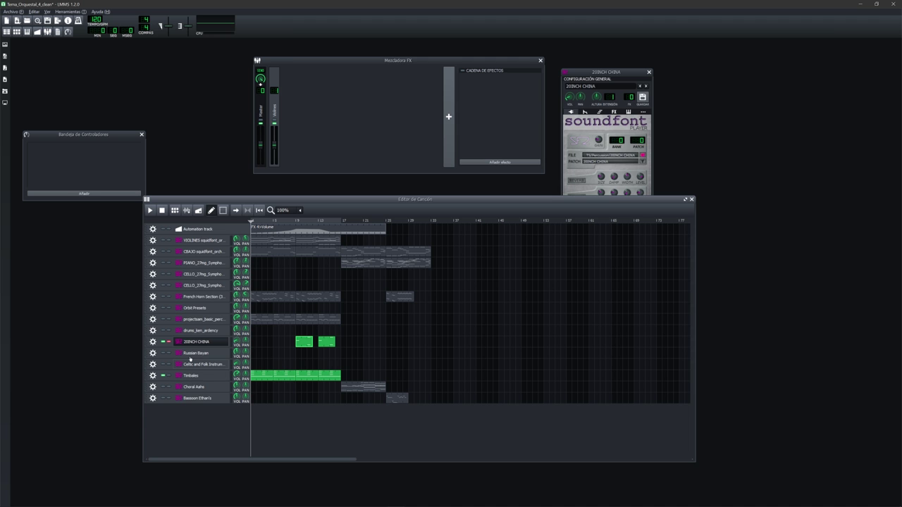
pyautogui.click(163, 319)
pyautogui.click(163, 296)
pyautogui.click(169, 297)
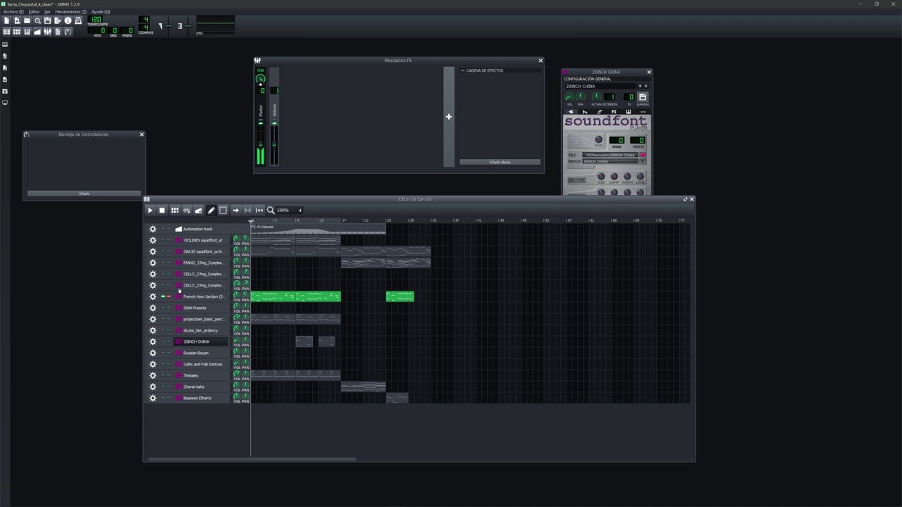
pyautogui.click(163, 297)
pyautogui.click(169, 296)
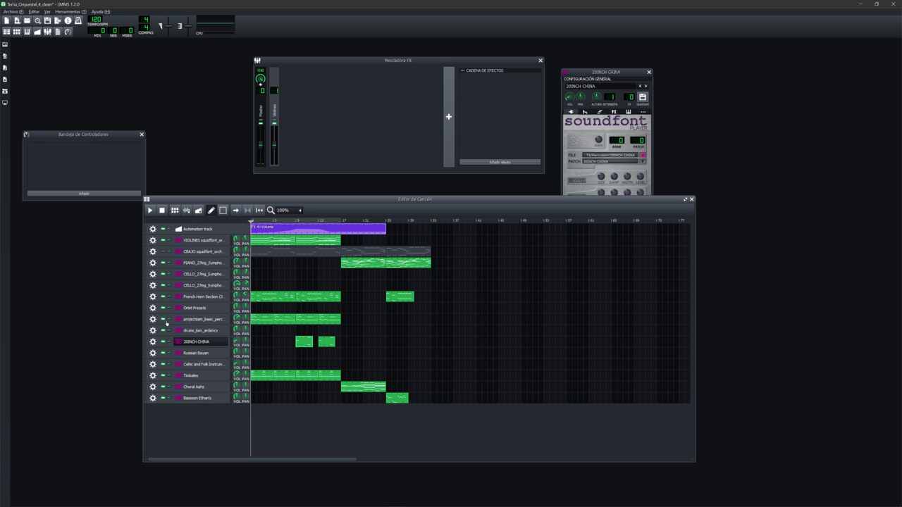
pyautogui.click(169, 341)
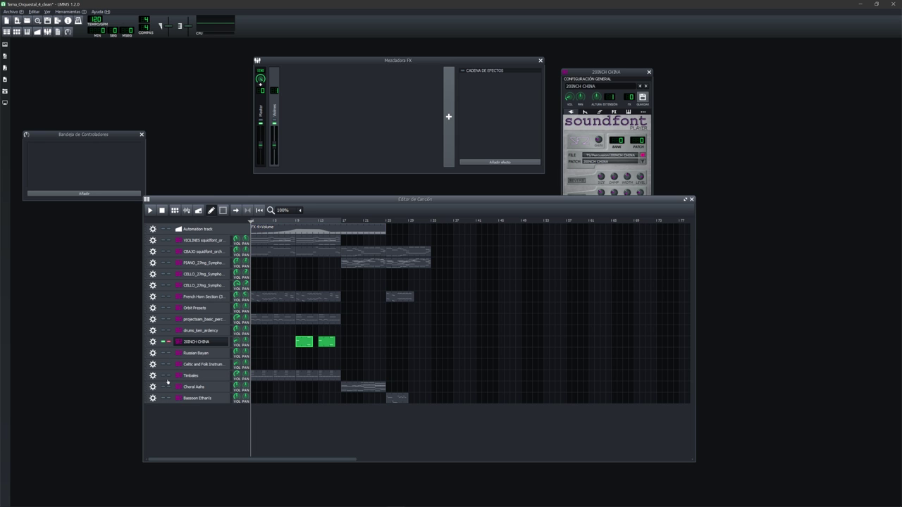
# Step: Unmute Timbales, projectsam percussion, CBAJO and VIOLINES alongside the soloed 20INCH CHINA track and start playback
pyautogui.click(163, 375)
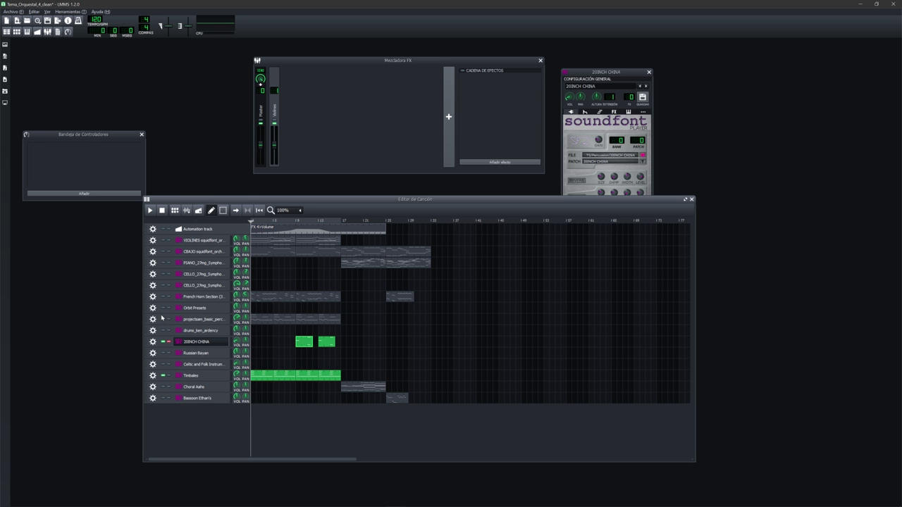
pyautogui.click(163, 319)
pyautogui.click(163, 252)
pyautogui.click(163, 240)
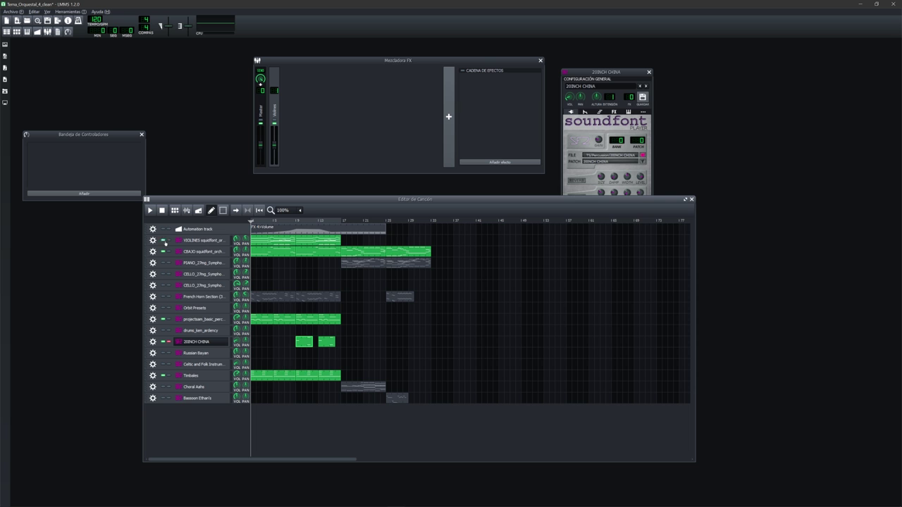
pyautogui.press('space')
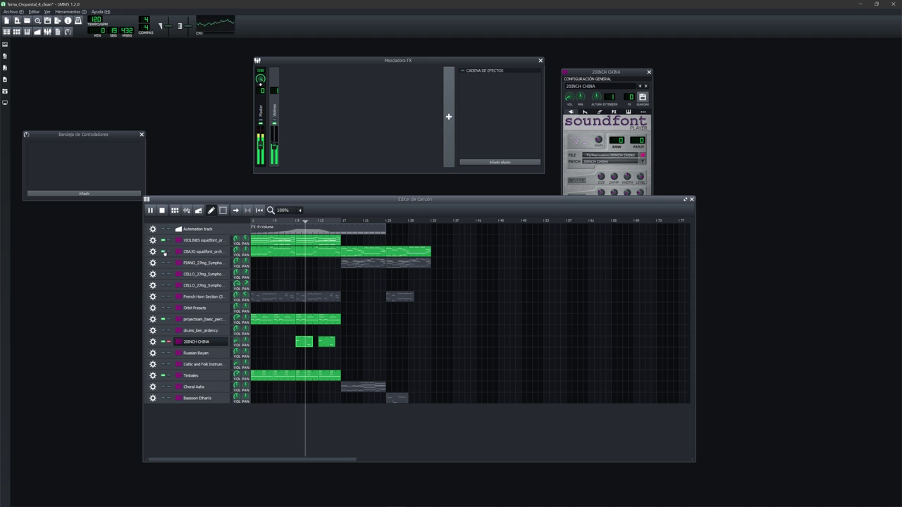
# Step: Mute CBAJO and VIOLINES, replay from bar 9, and mute the projectsam percussion to hear the cymbal with Timbales
pyautogui.click(163, 251)
pyautogui.click(163, 240)
pyautogui.click(295, 223)
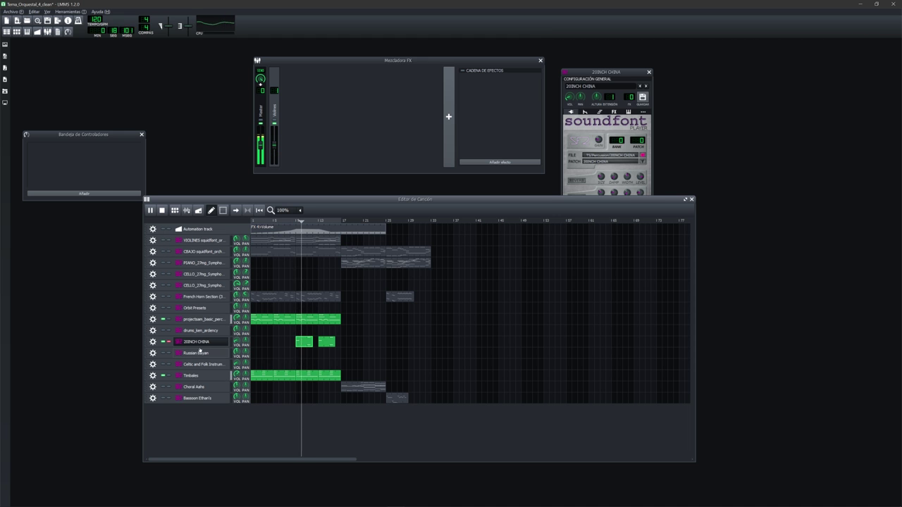
pyautogui.click(163, 319)
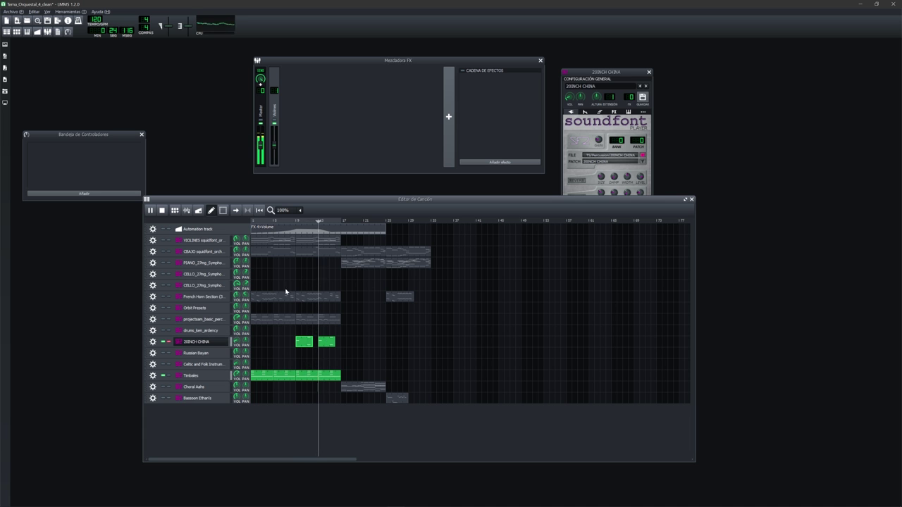
pyautogui.moveTo(236, 339)
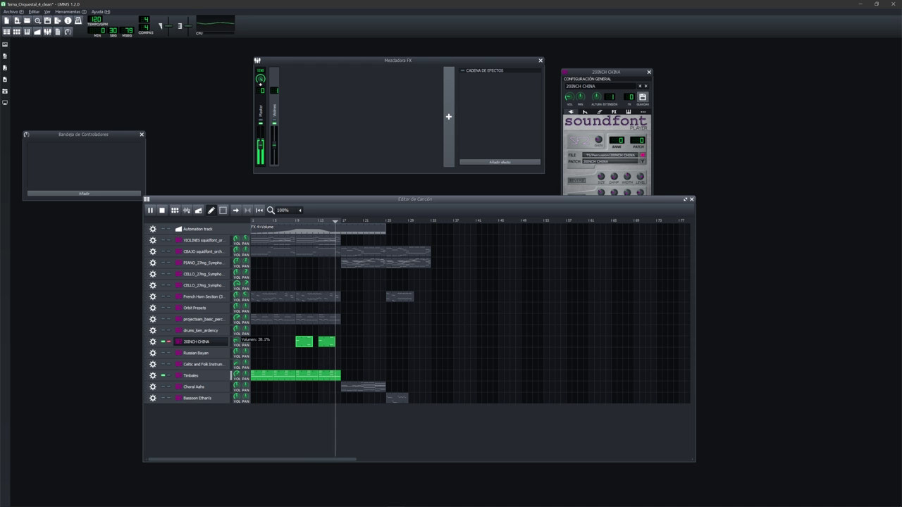
pyautogui.press('space')
# Step: Replay the 20INCH CHINA hits with Timbales from bar 9, from just before bar 13, and again from bar 9
pyautogui.click(297, 222)
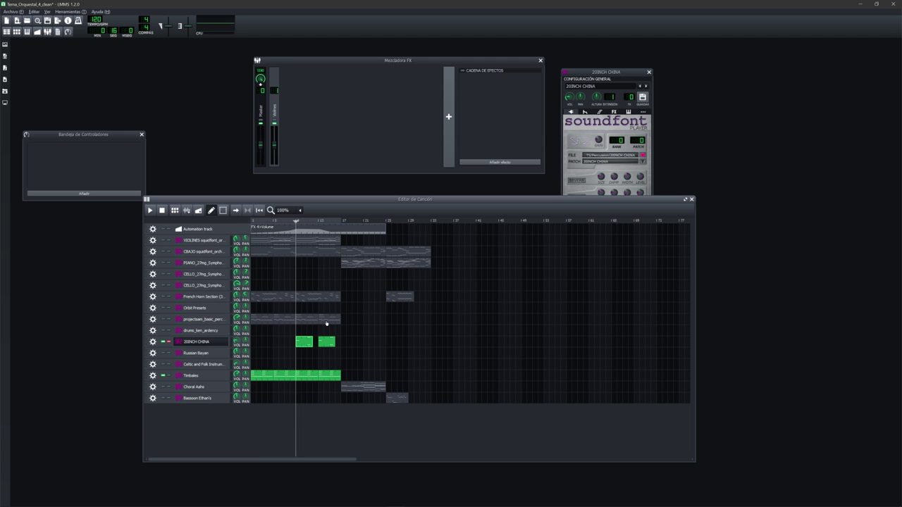
pyautogui.press('space')
pyautogui.press('space')
pyautogui.click(315, 222)
pyautogui.press('space')
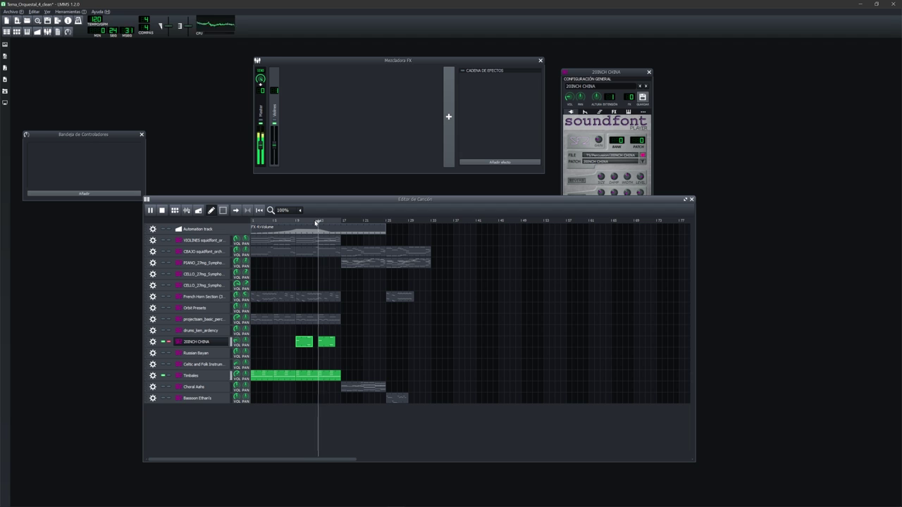
pyautogui.press('space')
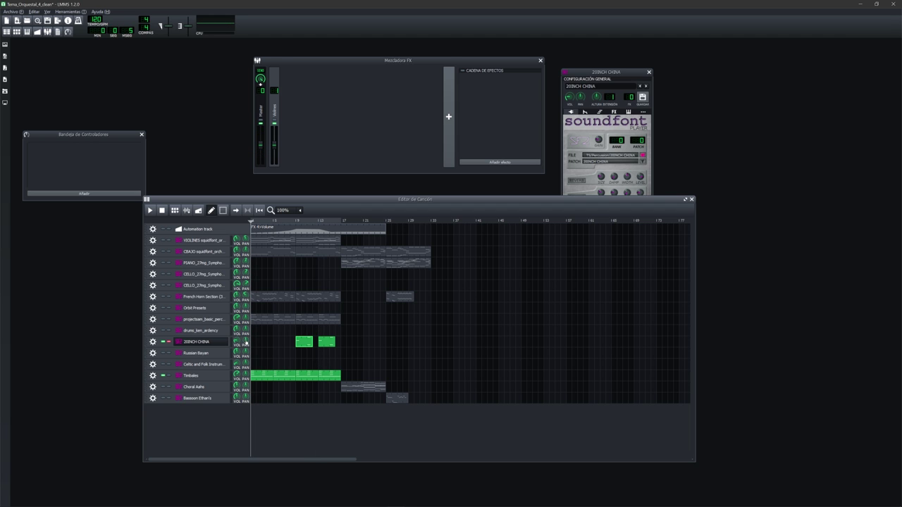
pyautogui.click(296, 223)
pyautogui.press('space')
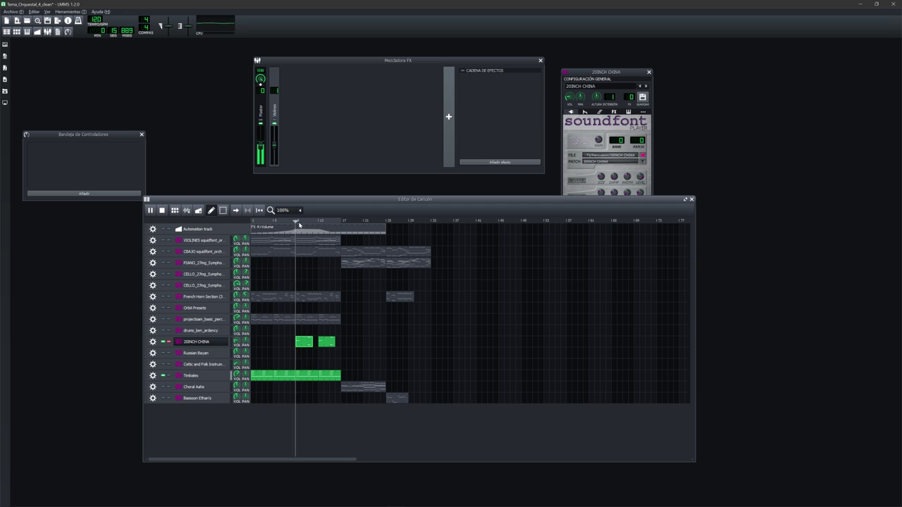
pyautogui.press('space')
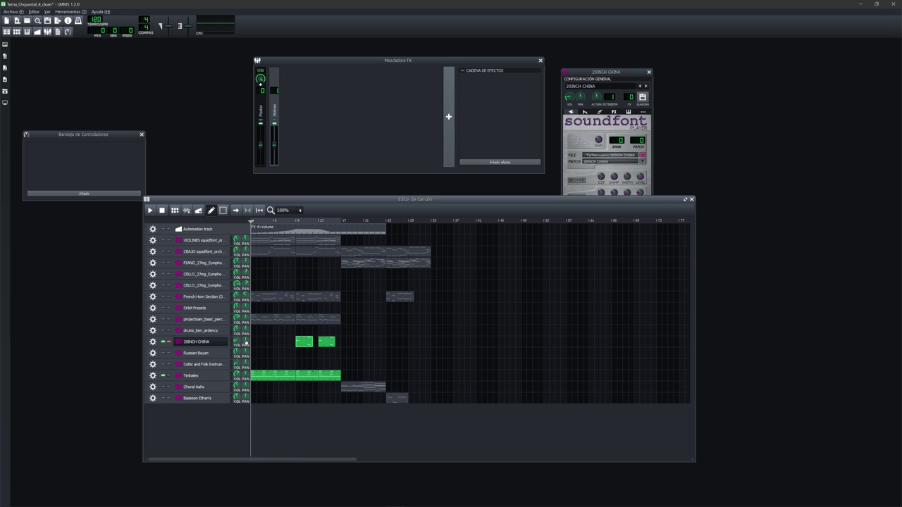
# Step: Pan the 20INCH CHINA track to the right and play it from bar 9
pyautogui.click(246, 341)
pyautogui.moveTo(246, 341); pyautogui.dragTo(246, 339)
pyautogui.click(296, 221)
pyautogui.press('space')
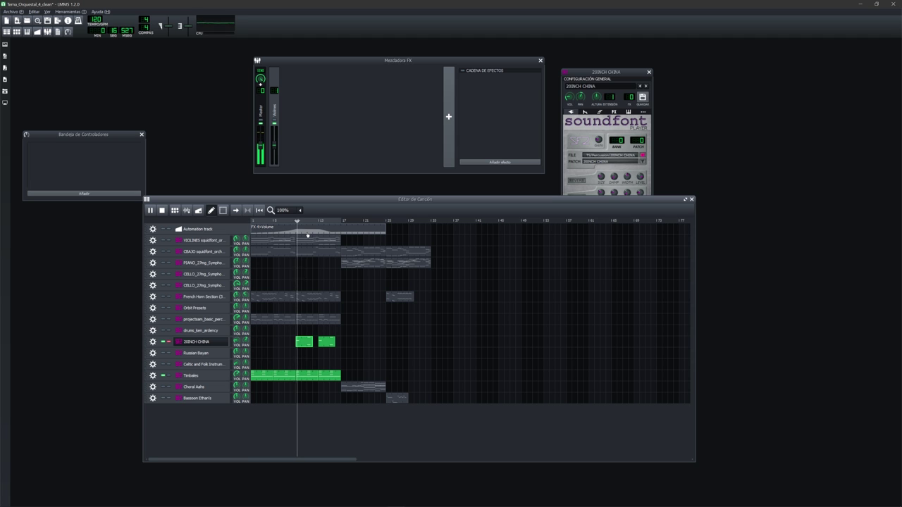
# Step: Replay the panned cymbal passage from several points between bars 9 and 12 to judge its stereo placement
pyautogui.press('space')
pyautogui.click(297, 221)
pyautogui.press('space')
pyautogui.press('space')
pyautogui.click(306, 222)
pyautogui.press('space')
pyautogui.press('space')
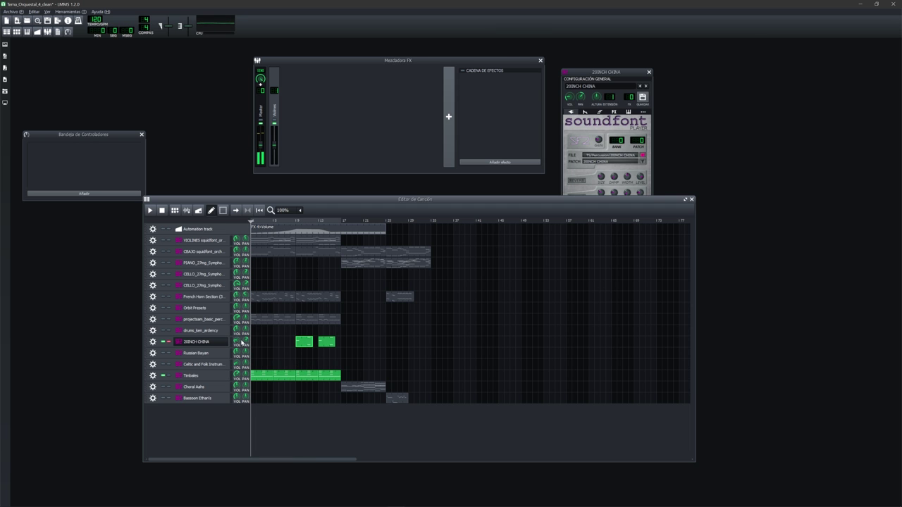
pyautogui.click(309, 223)
pyautogui.press('space')
pyautogui.click(297, 223)
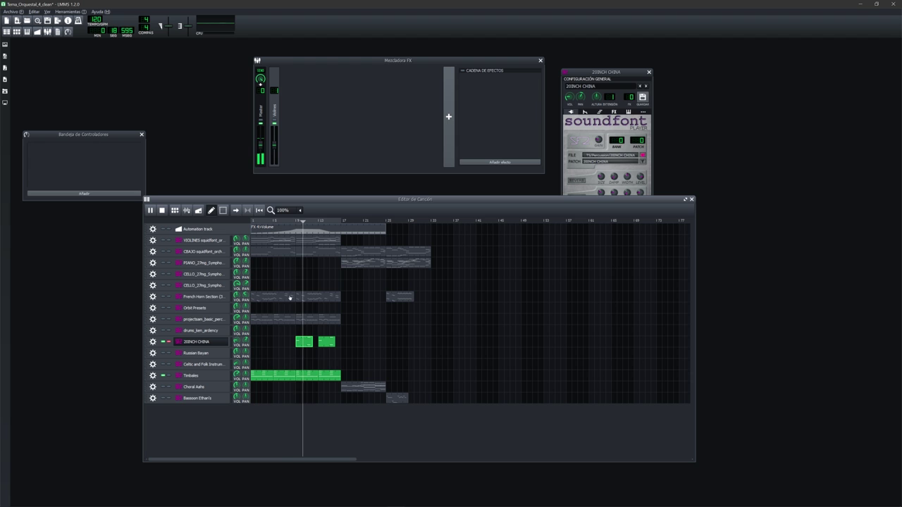
pyautogui.press('space')
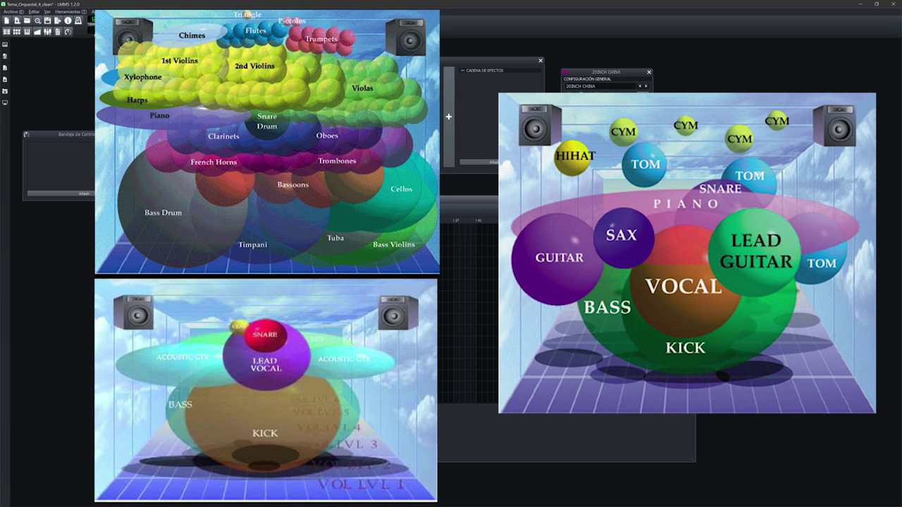
# Step: Save the project and move the song editor window to uncover more of the 20INCH CHINA instrument
pyautogui.hotkey('ctrl', 's')
pyautogui.hotkey('ctrl', 's')
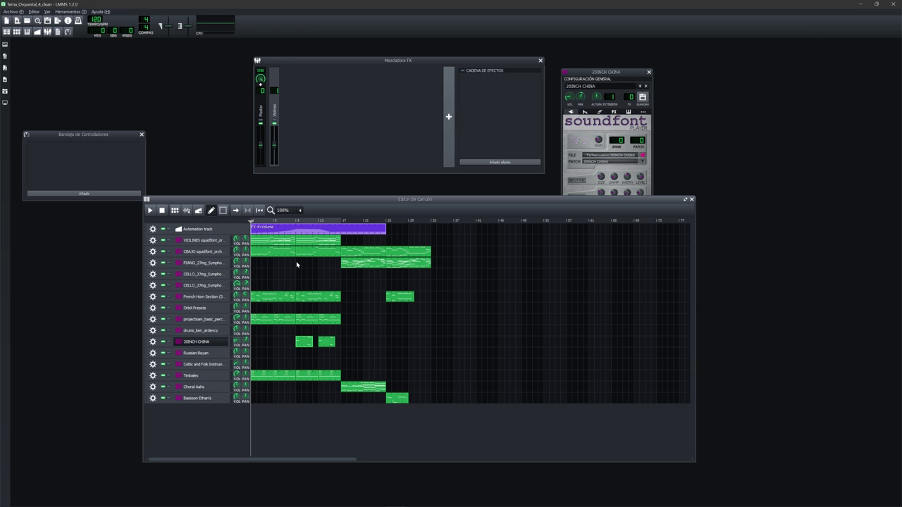
pyautogui.moveTo(330, 203); pyautogui.dragTo(270, 210)
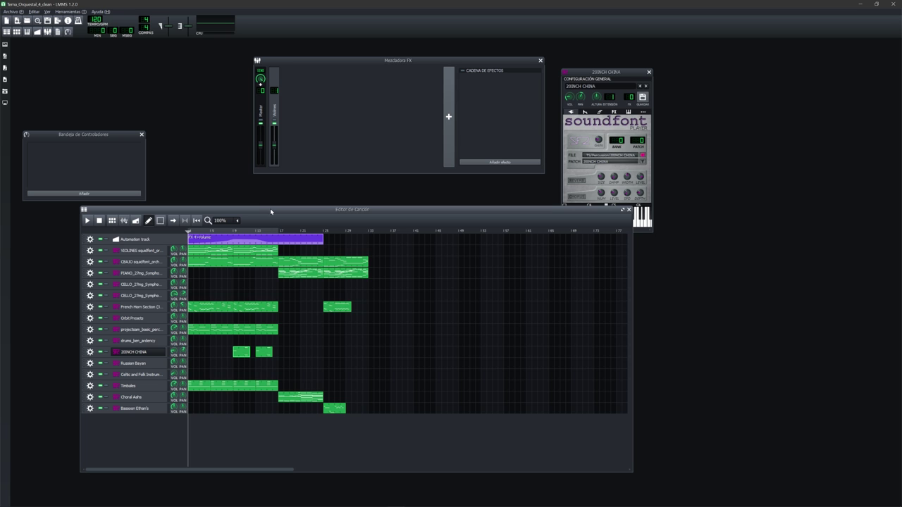
# Step: Shift the song editor and FX mixer windows to rearrange the workspace
pyautogui.moveTo(270, 208); pyautogui.dragTo(265, 212)
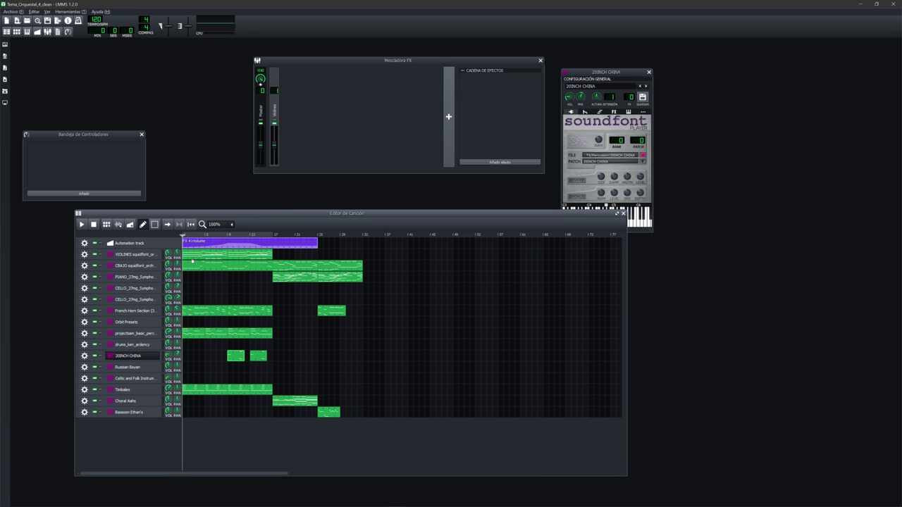
pyautogui.click(388, 62)
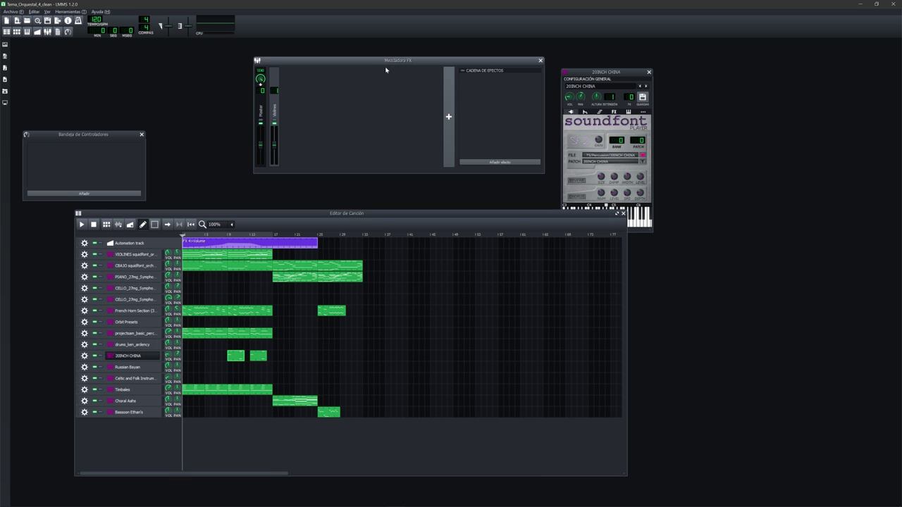
pyautogui.moveTo(379, 64); pyautogui.dragTo(348, 95)
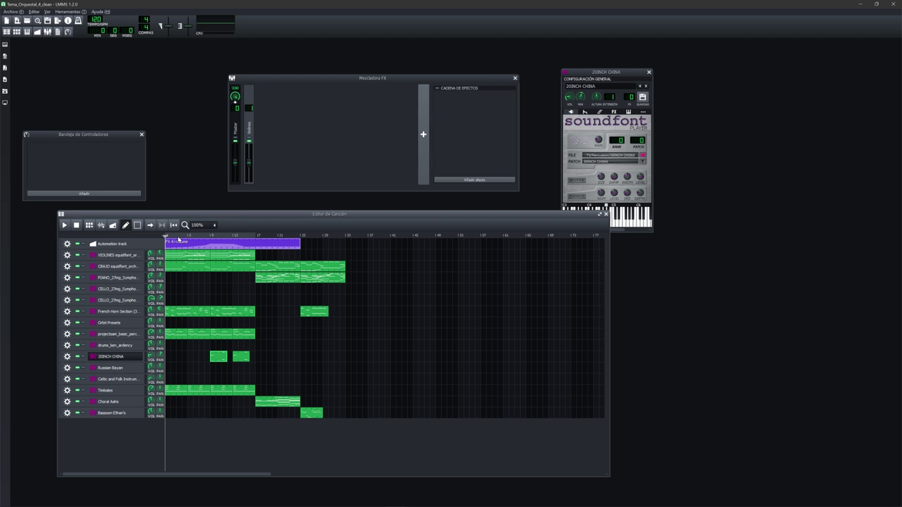
# Step: Solo the French Horn Section track and play it from the start of the song
pyautogui.click(83, 312)
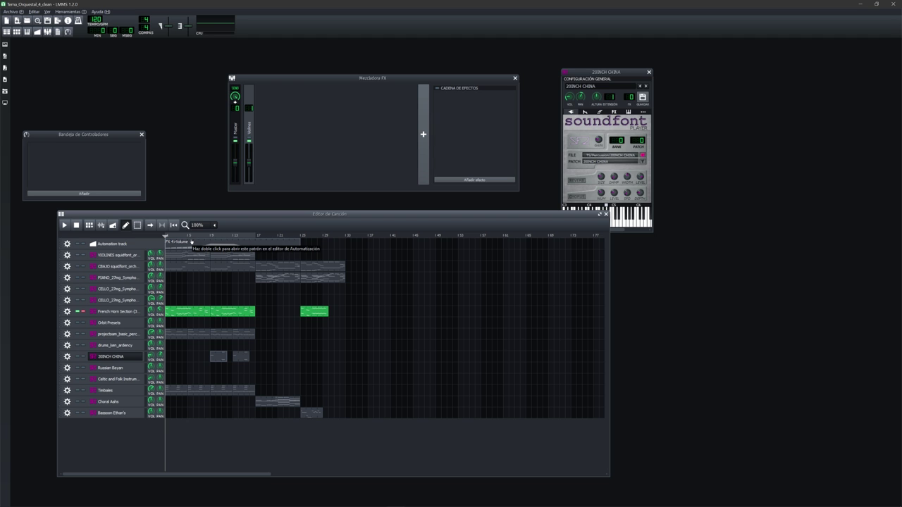
pyautogui.press('space')
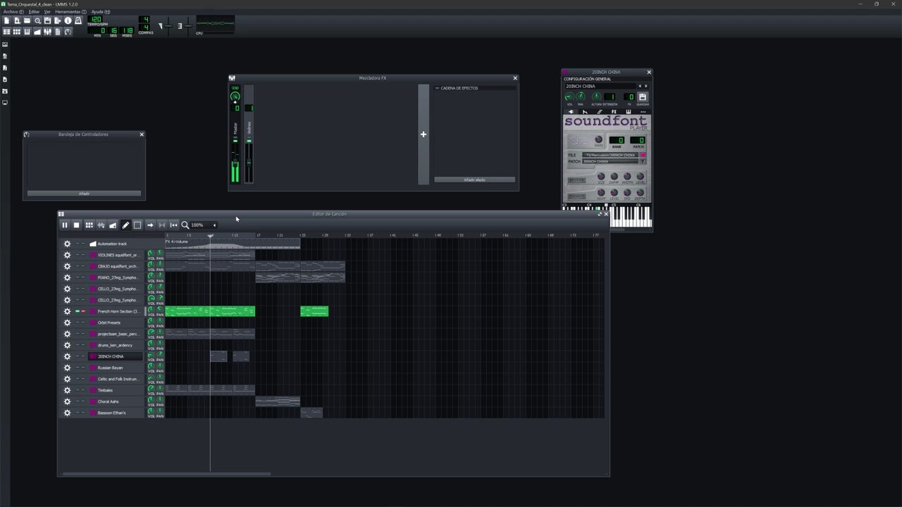
pyautogui.press('space')
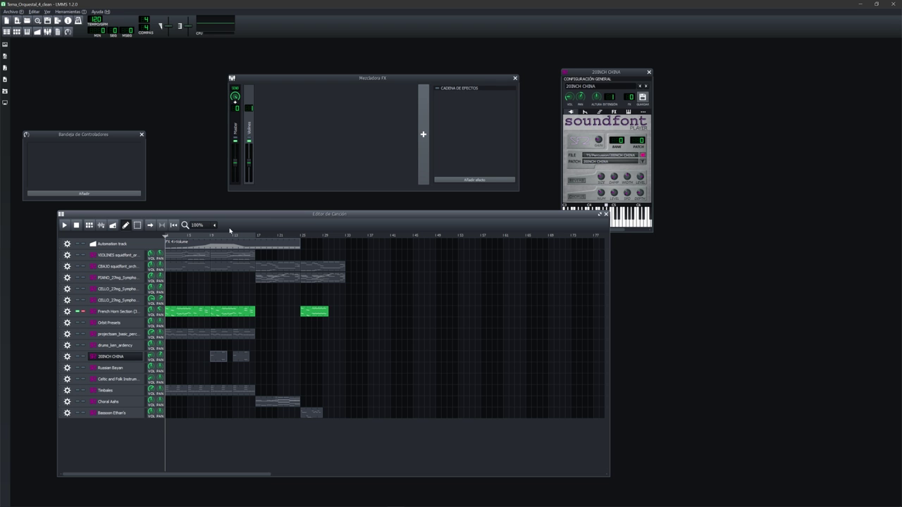
# Step: Examine the octave-doubled notes of the first French Horn pattern in the piano roll, playing bars 1 and 2, and close it
pyautogui.doubleClick(181, 314)
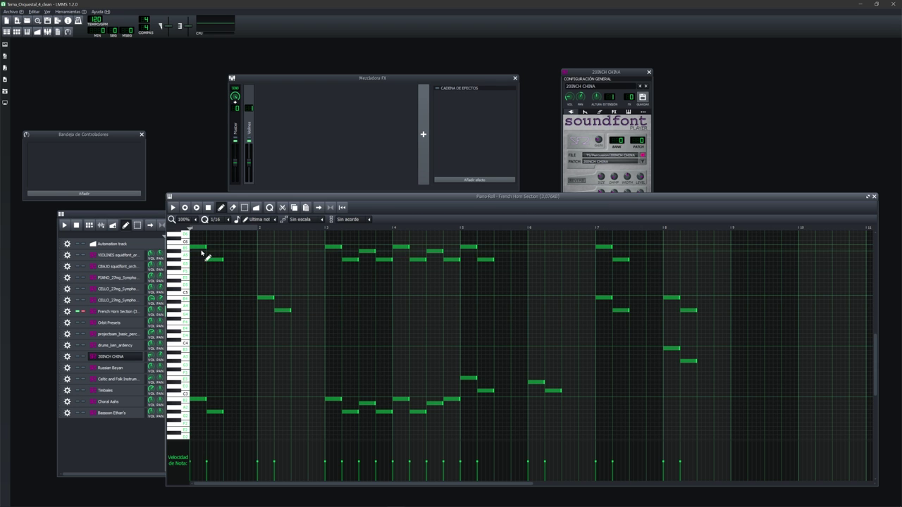
pyautogui.click(201, 401)
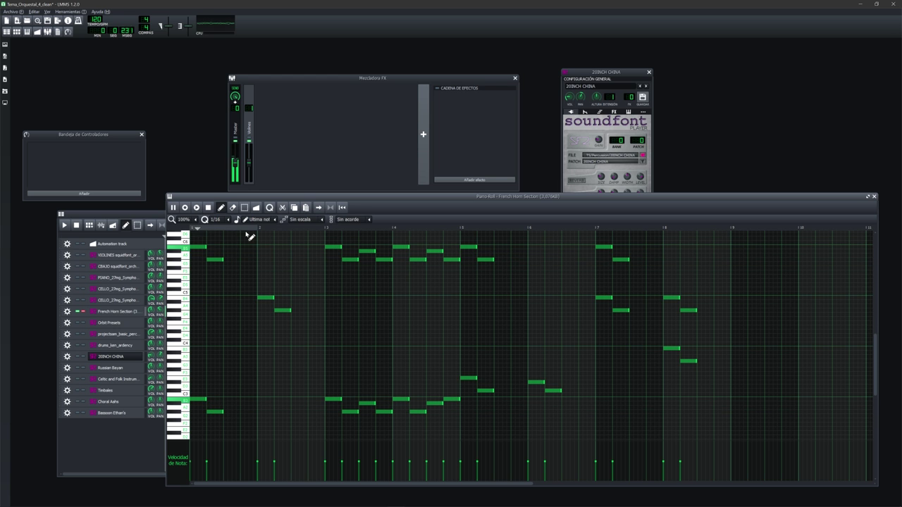
pyautogui.click(258, 228)
pyautogui.scroll(5, 284, 302)
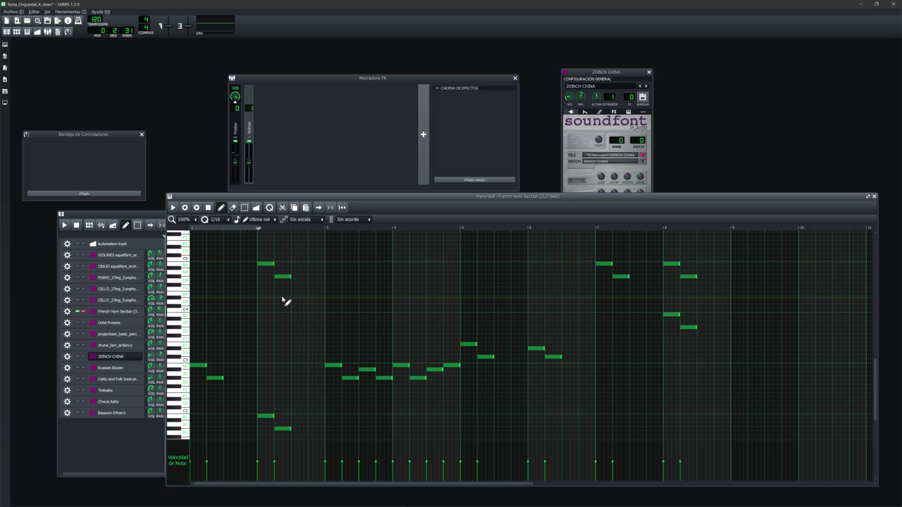
pyautogui.press('space')
pyautogui.press('space')
pyautogui.press('space')
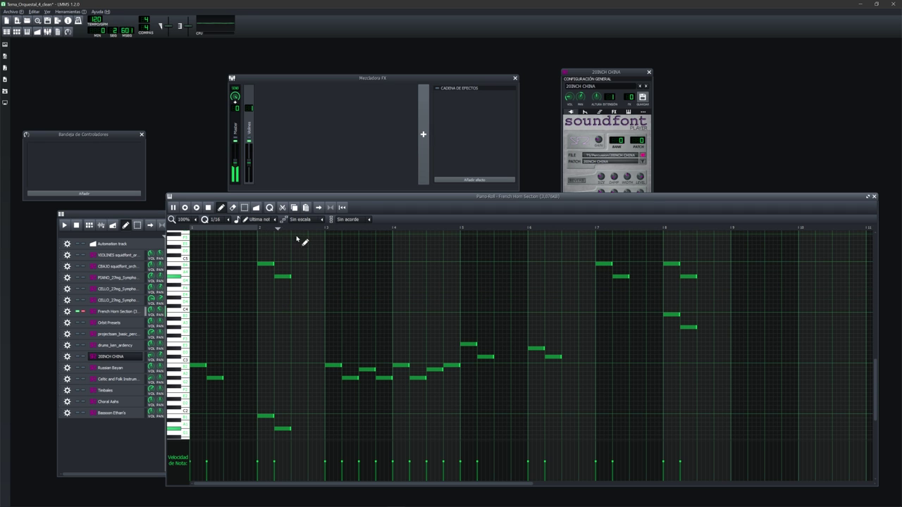
pyautogui.press('space')
pyautogui.scroll(3, 352, 310)
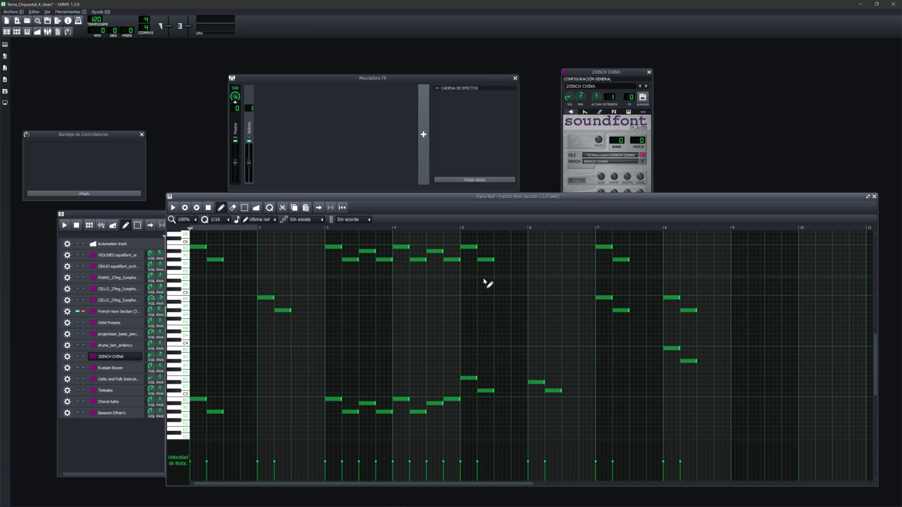
pyautogui.click(874, 196)
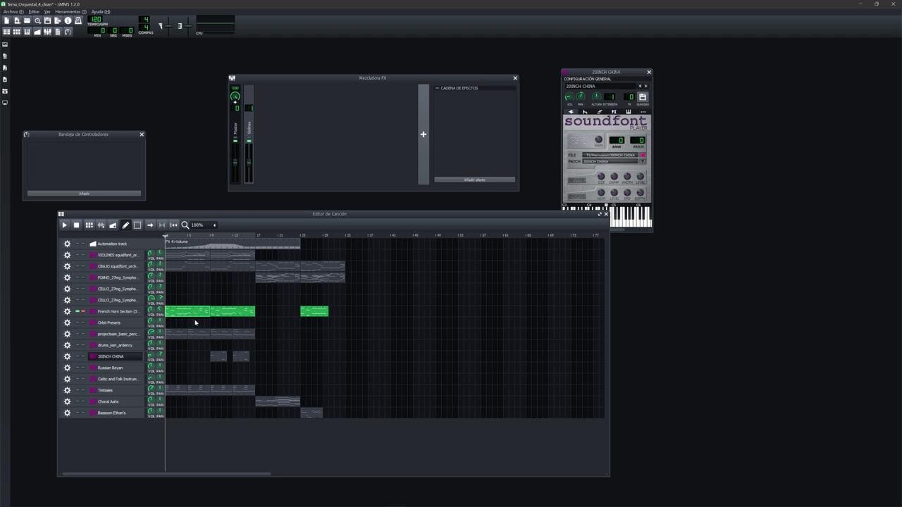
# Step: Unsolo the French Horn Section track and play the opening with all instruments
pyautogui.click(83, 311)
pyautogui.moveTo(151, 313); pyautogui.dragTo(151, 312)
pyautogui.press('space')
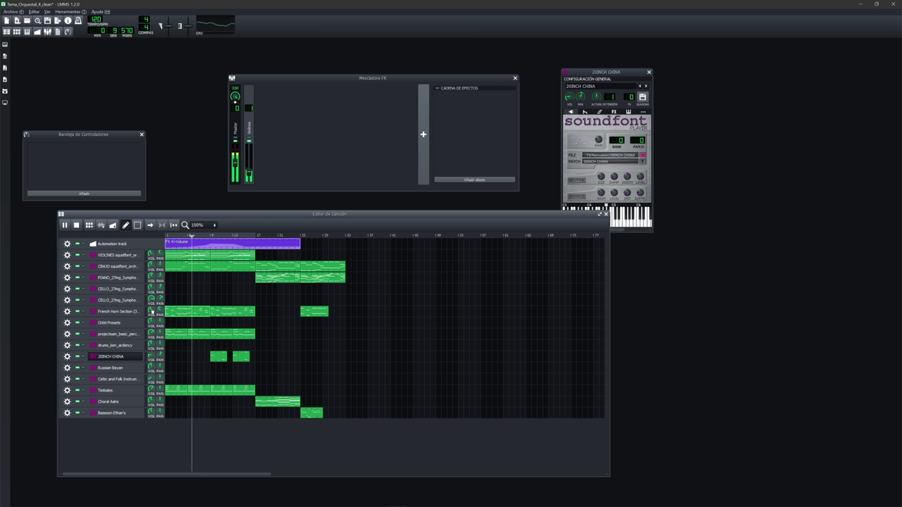
pyautogui.press('space')
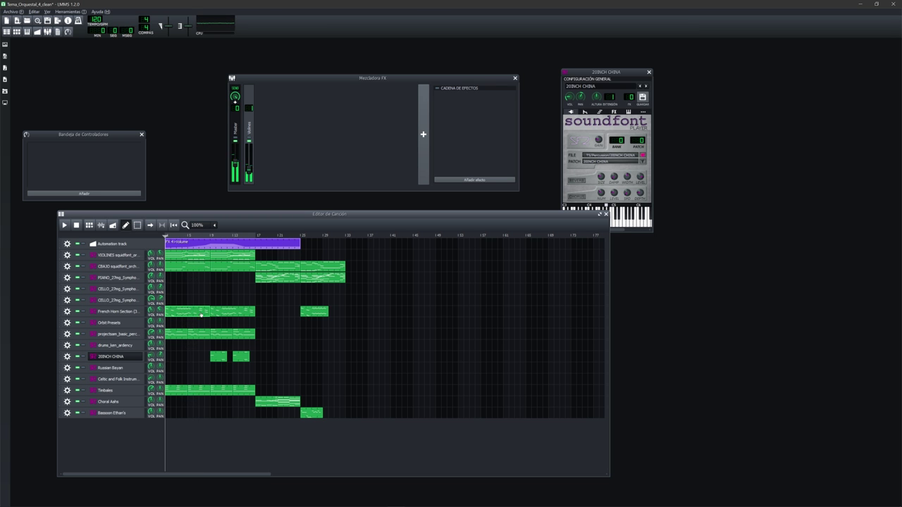
# Step: Try lowering the second low note of bar 5 in the first French Horn pattern, with the piano roll moved aside
pyautogui.doubleClick(198, 311)
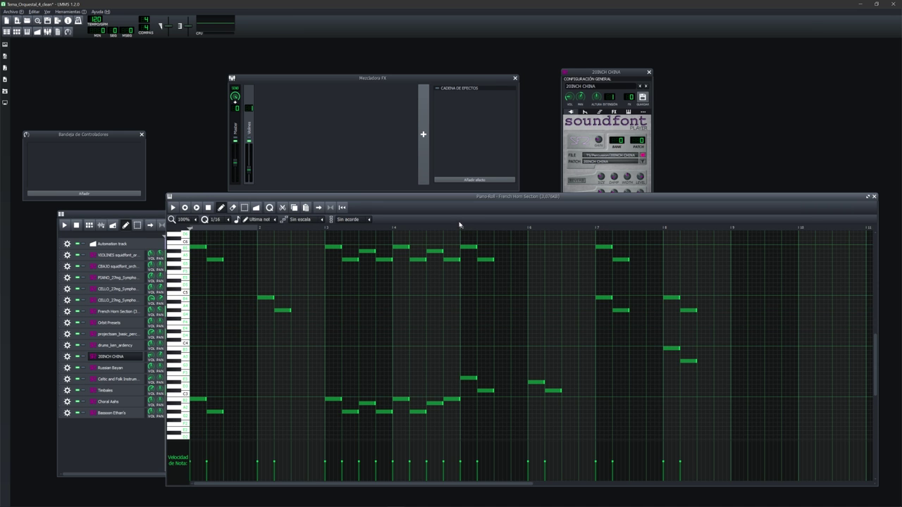
pyautogui.click(485, 390)
pyautogui.moveTo(485, 391); pyautogui.dragTo(489, 402)
pyautogui.moveTo(339, 198); pyautogui.dragTo(424, 169)
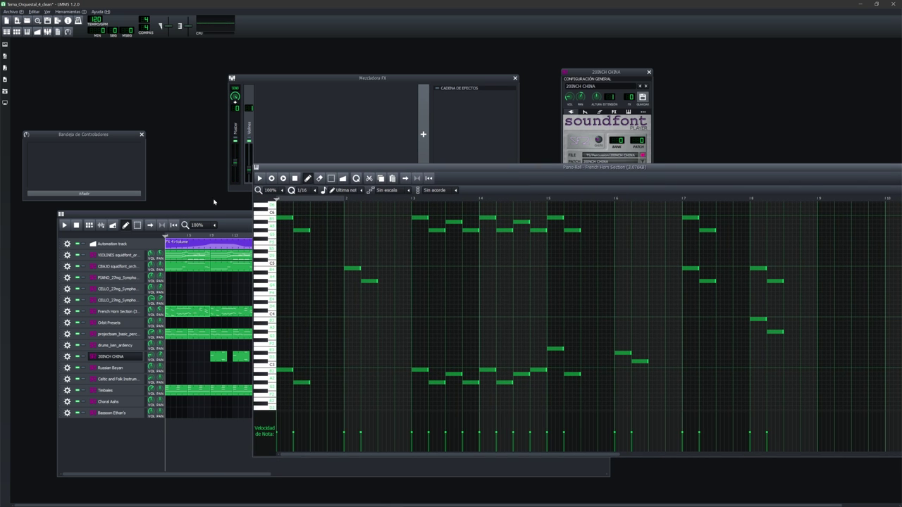
pyautogui.click(221, 215)
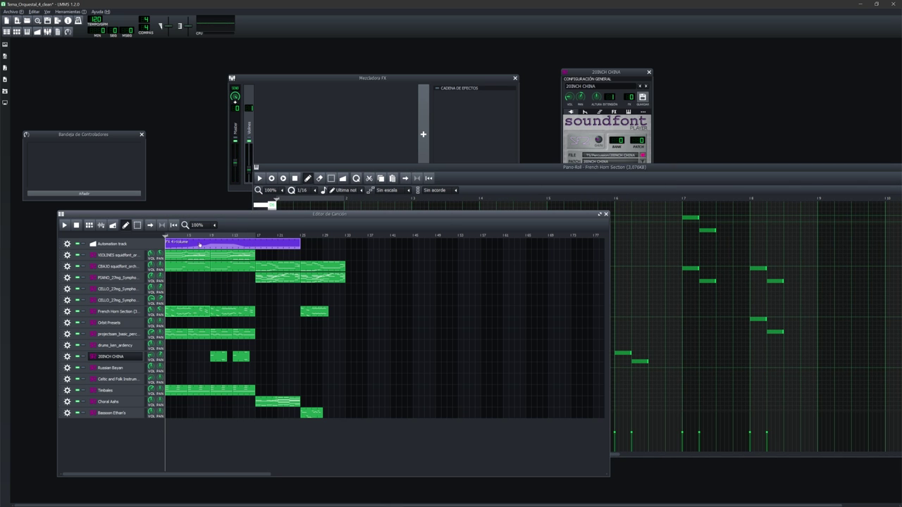
pyautogui.click(486, 170)
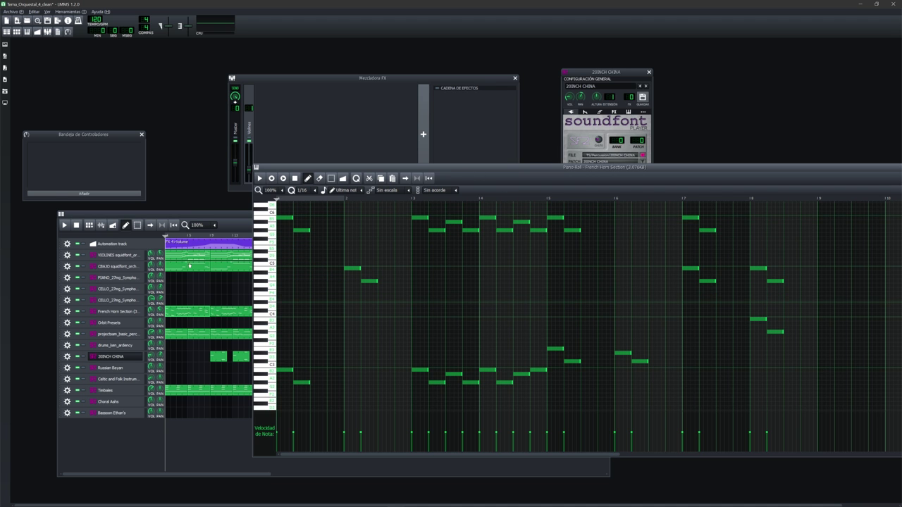
# Step: Play the full arrangement around bars 4 and 5 to hear the original horn phrase in context
pyautogui.click(201, 214)
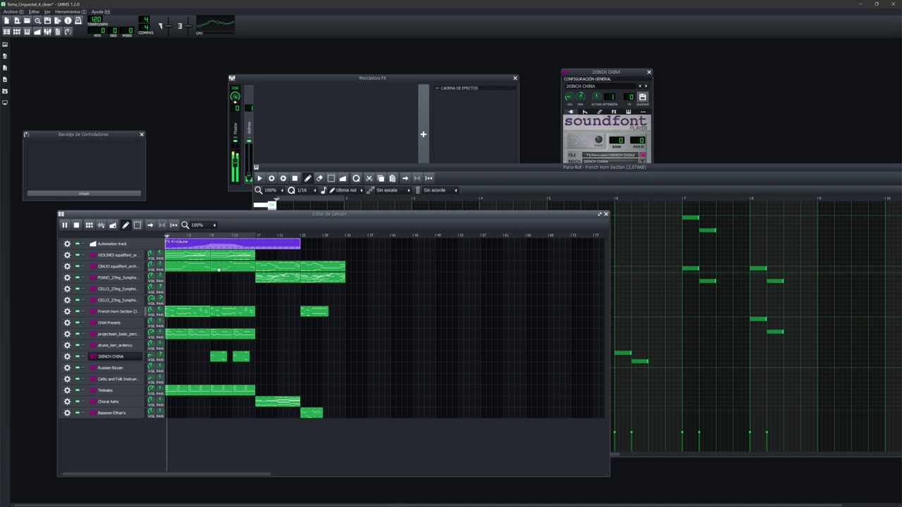
pyautogui.press('space')
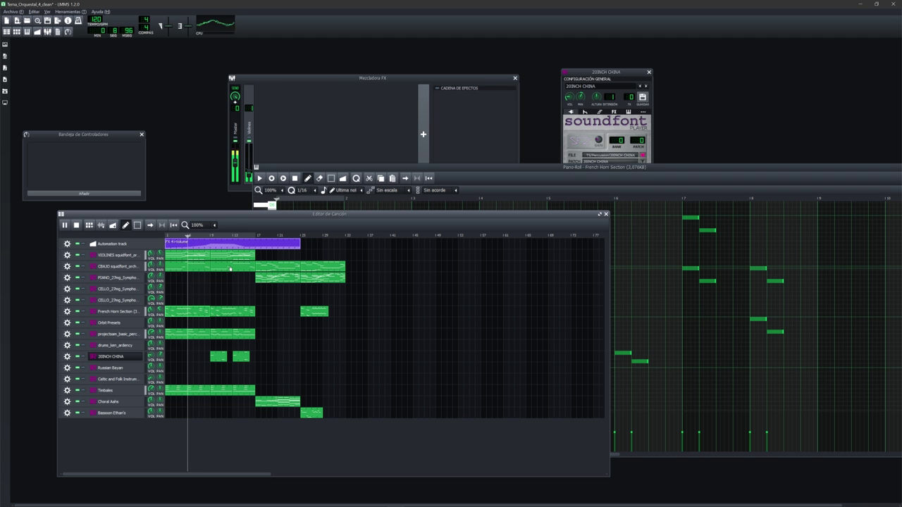
pyautogui.press('space')
pyautogui.press('space')
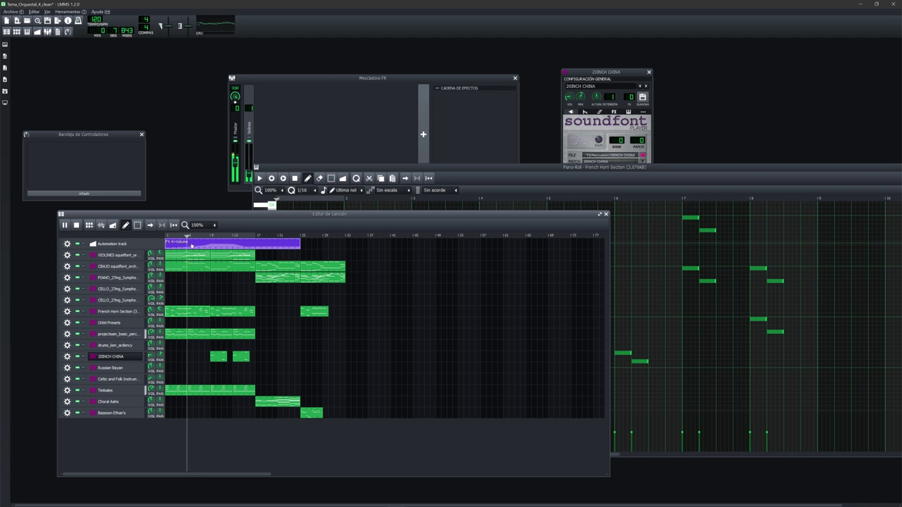
pyautogui.press('space')
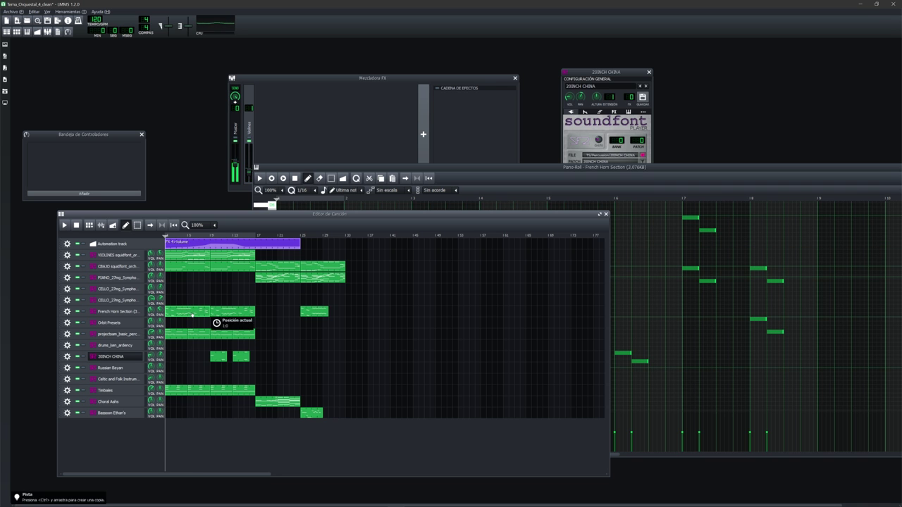
# Step: Try the second low horn note of bar 5 two semitones lower in the full mix, and restore its original pitch
pyautogui.click(686, 303)
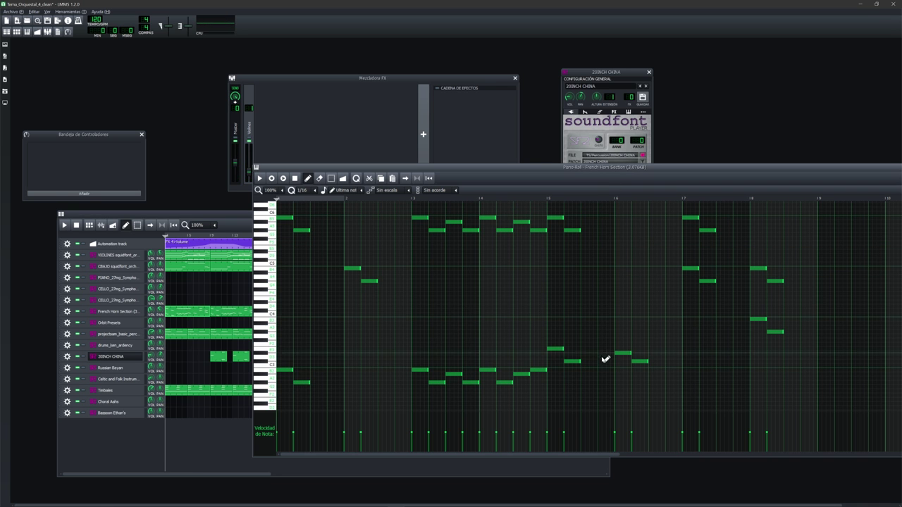
pyautogui.moveTo(574, 362); pyautogui.dragTo(573, 371)
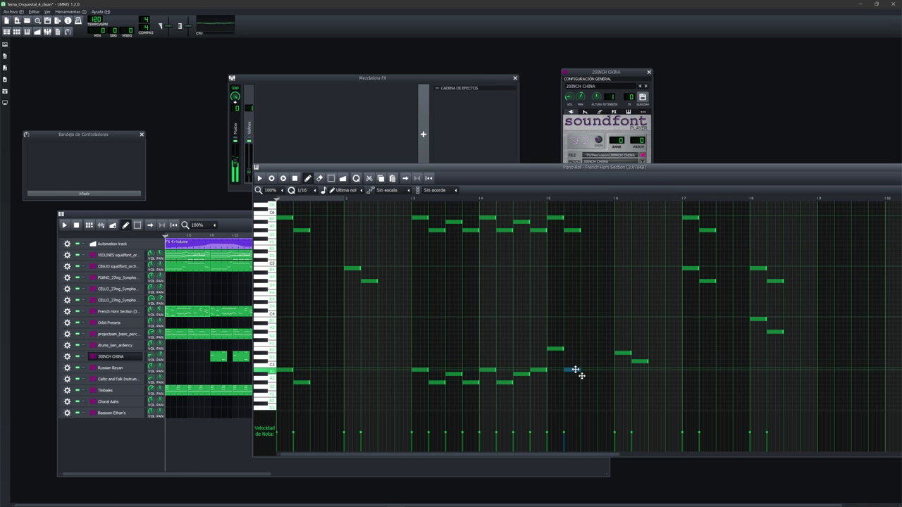
pyautogui.click(202, 215)
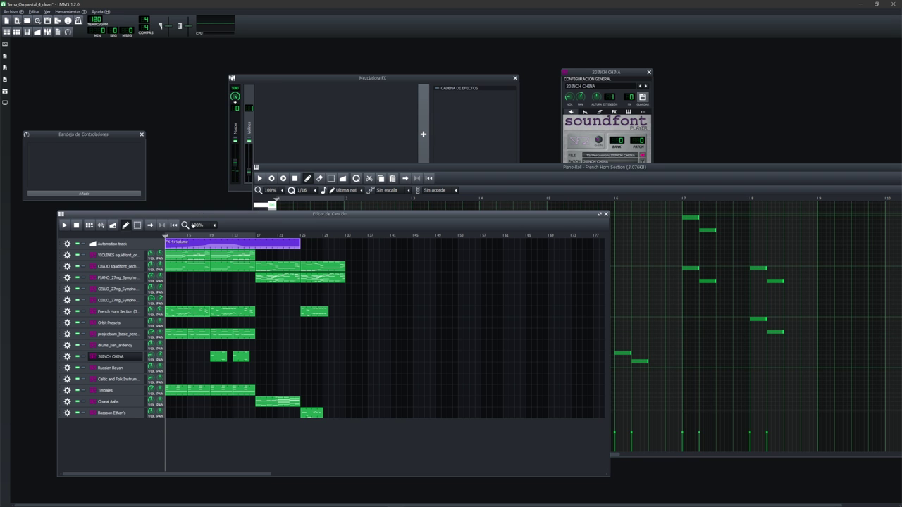
pyautogui.click(187, 238)
pyautogui.press('space')
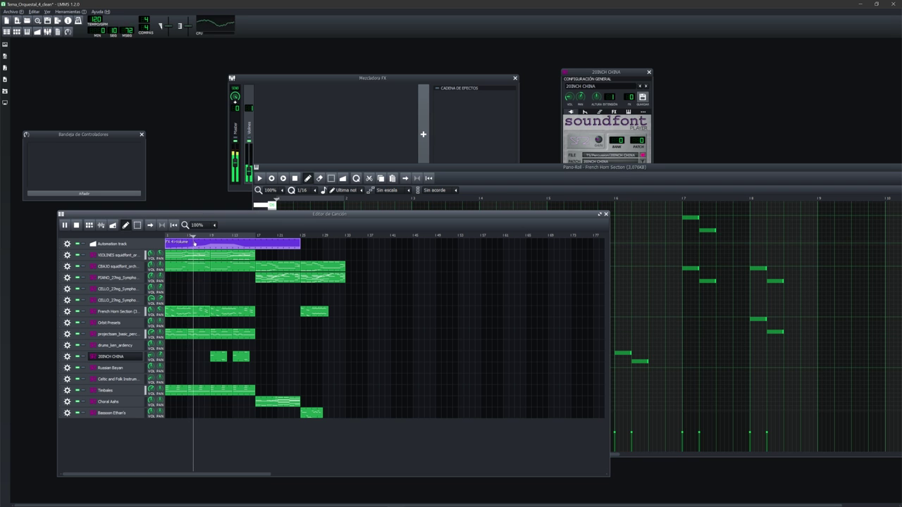
pyautogui.click(166, 236)
pyautogui.click(178, 236)
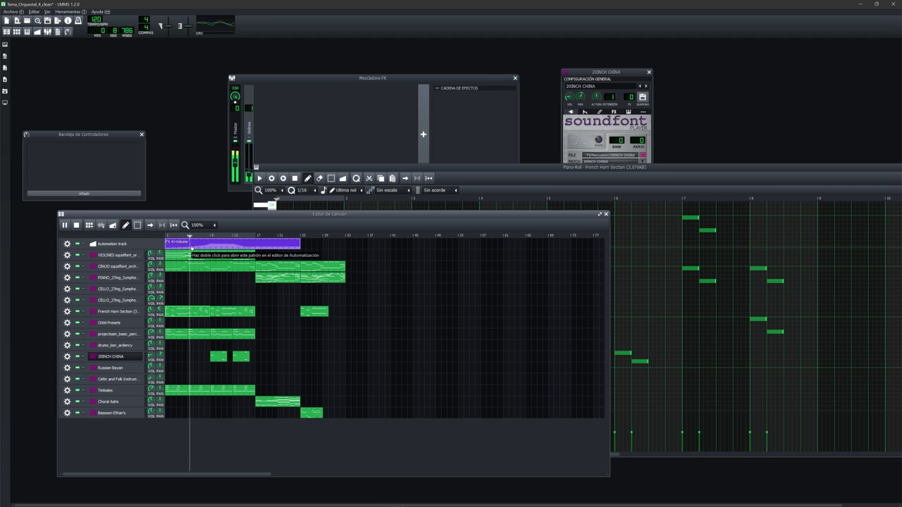
pyautogui.press('space')
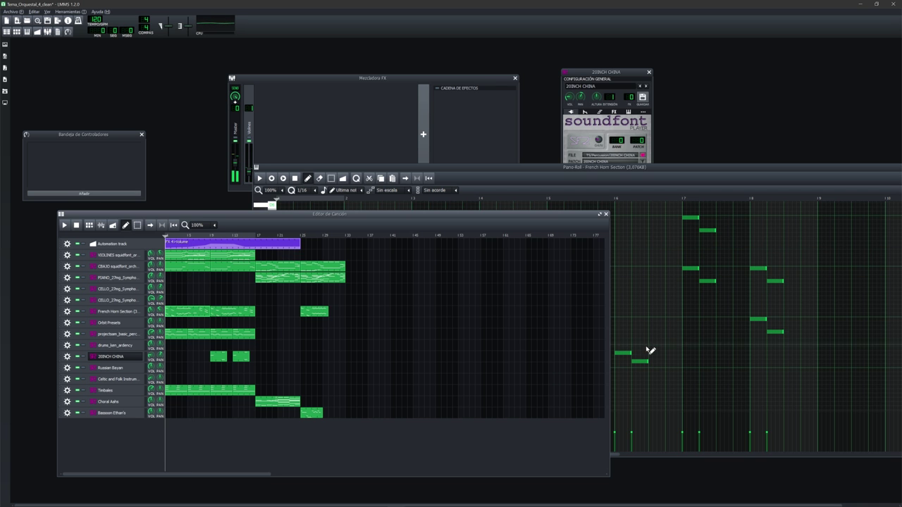
pyautogui.click(646, 332)
pyautogui.moveTo(570, 369); pyautogui.dragTo(573, 363)
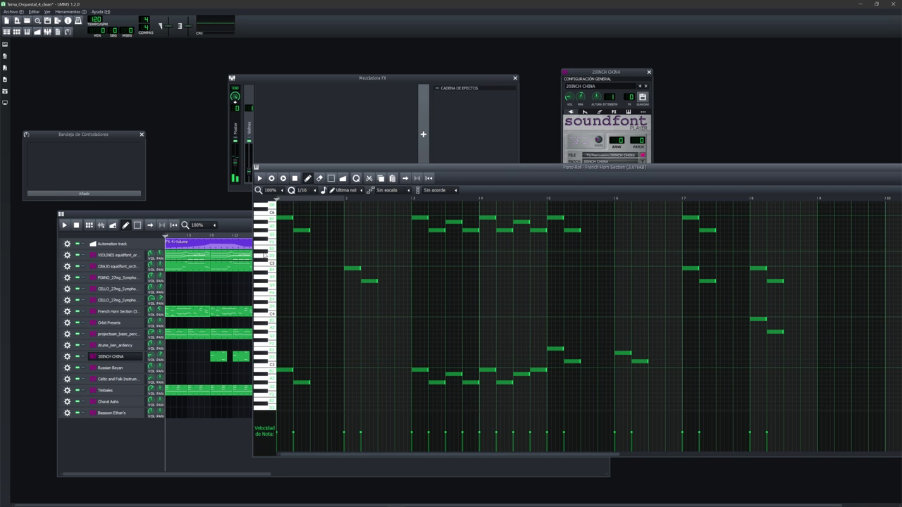
# Step: Close the French Horn piano roll and move the song editor window slightly up
pyautogui.moveTo(816, 172); pyautogui.dragTo(725, 157)
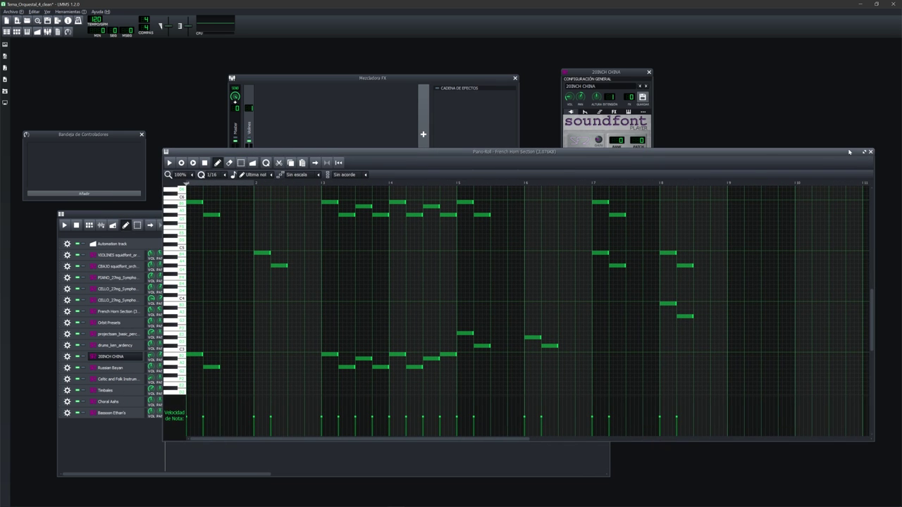
pyautogui.click(871, 152)
pyautogui.moveTo(401, 216); pyautogui.dragTo(407, 212)
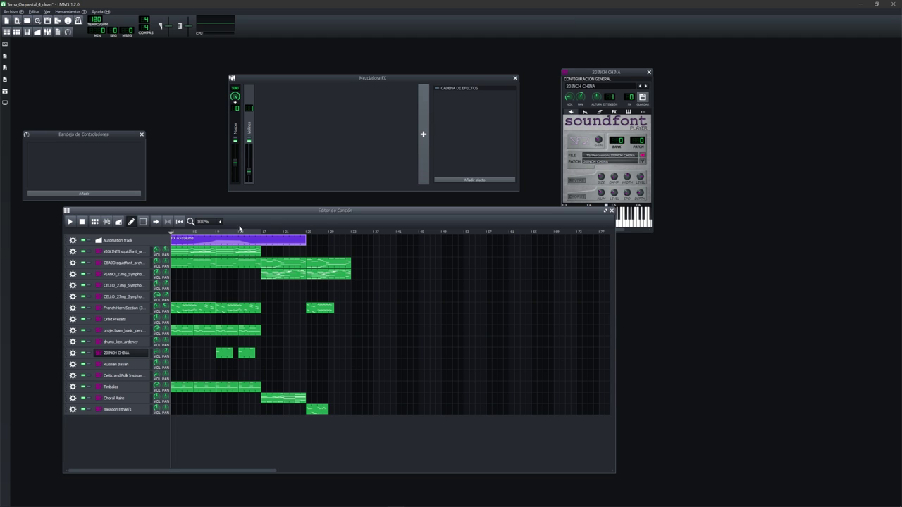
pyautogui.moveTo(275, 216); pyautogui.dragTo(276, 211)
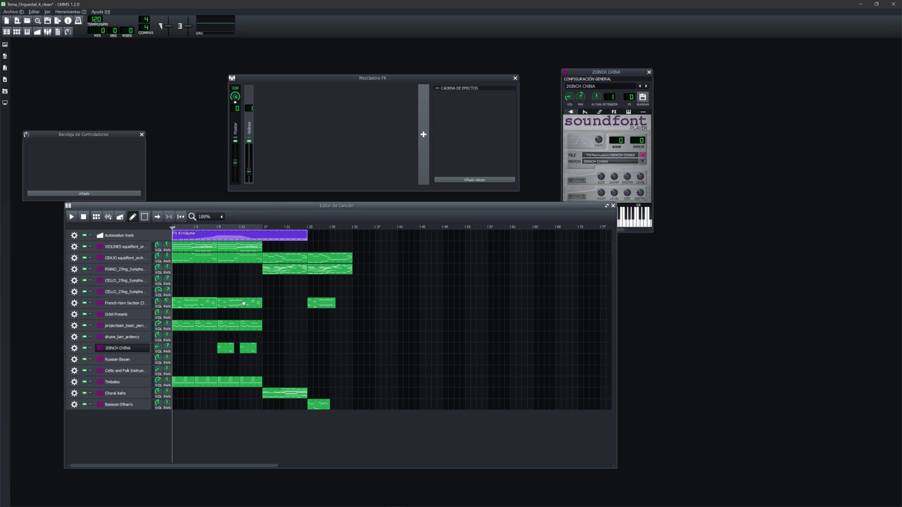
# Step: Play the arrangement from bar 17, solo the PIANO_27mg track and set the playhead back to bar 17
pyautogui.click(261, 227)
pyautogui.press('space')
pyautogui.press('space')
pyautogui.click(90, 269)
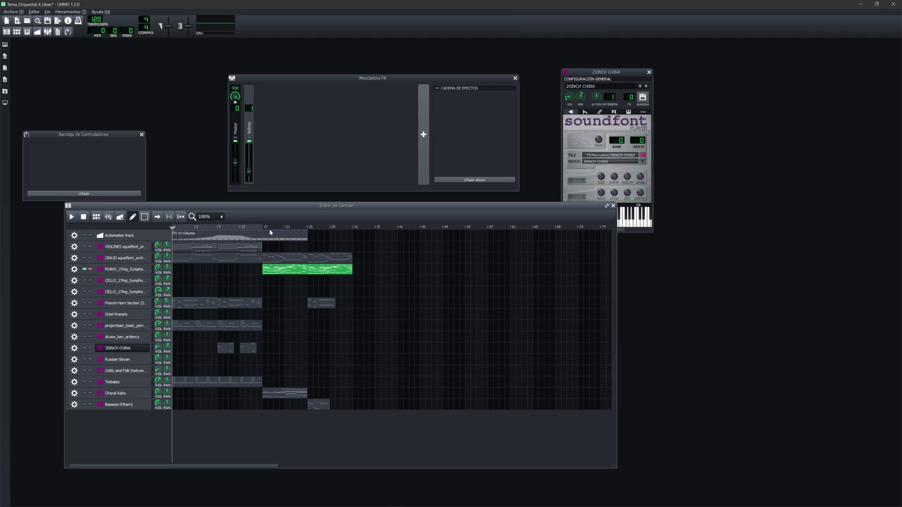
pyautogui.click(261, 228)
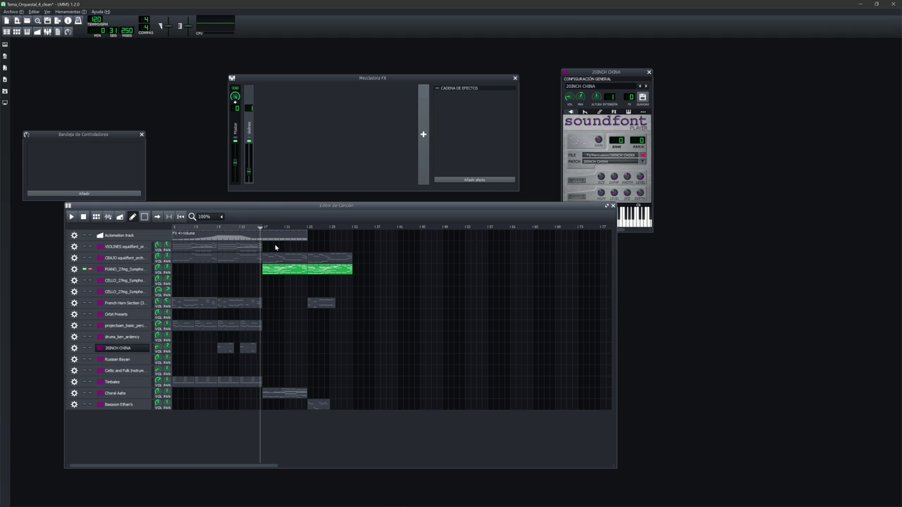
# Step: Play the soloed piano track from just before bar 17, stop playback, and open its first pattern in the piano roll
pyautogui.press('space')
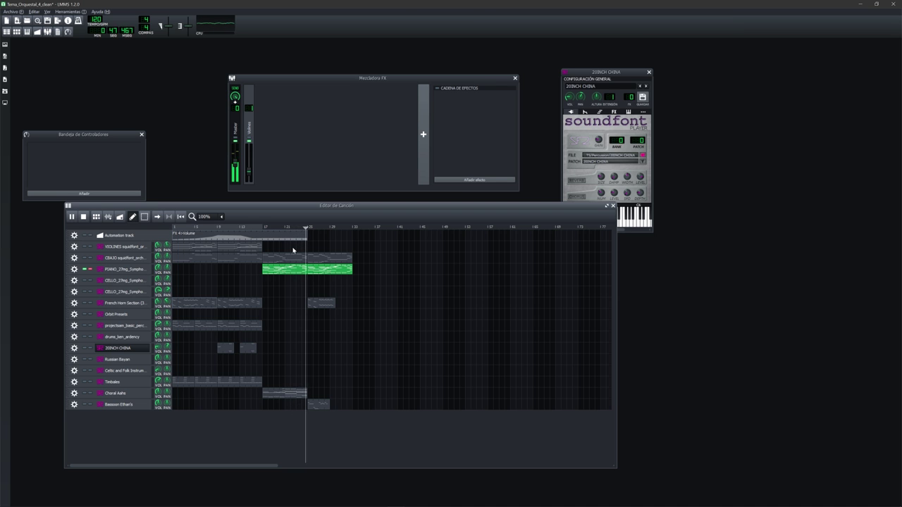
pyautogui.press('space')
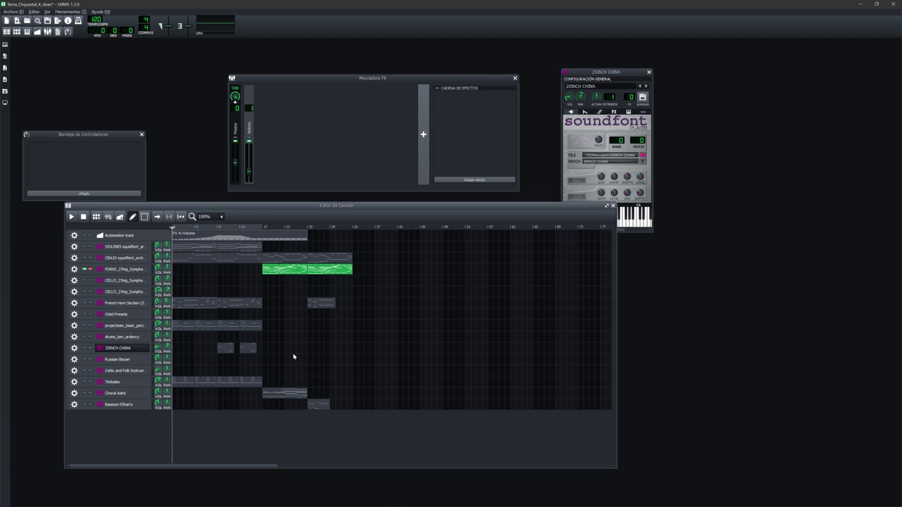
pyautogui.doubleClick(275, 268)
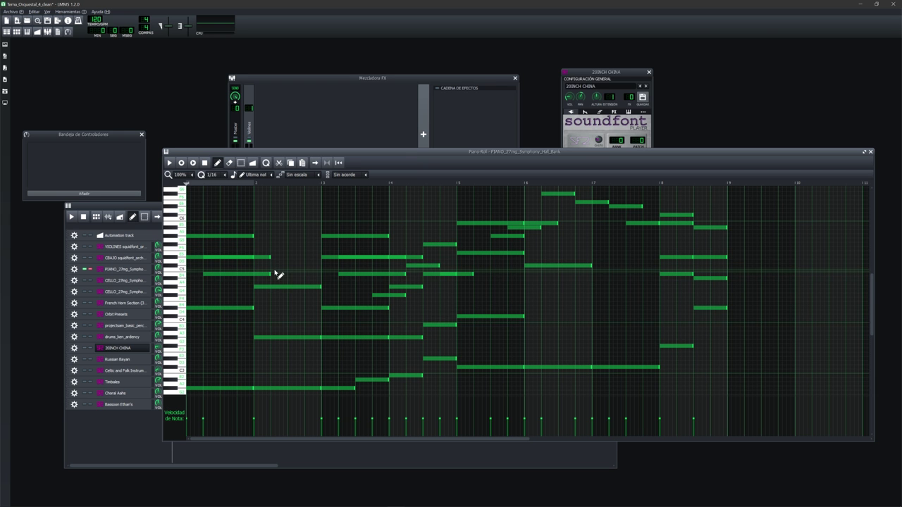
pyautogui.click(220, 390)
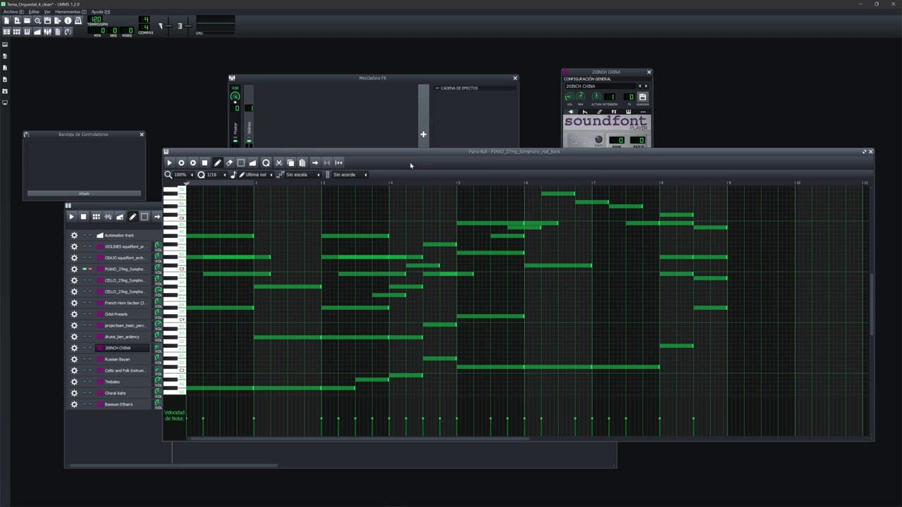
# Step: Reposition the song editor and piano roll windows, moving the piano roll higher so less of the song editor is covered
pyautogui.click(141, 208)
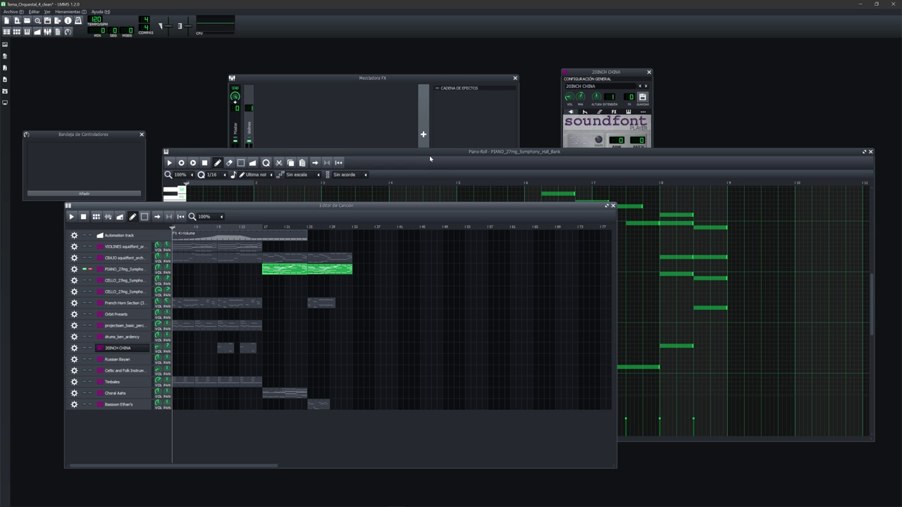
pyautogui.moveTo(430, 155)
pyautogui.mouseDown()
pyautogui.moveTo(416, 131)
pyautogui.moveTo(435, 142)
pyautogui.mouseUp()
pyautogui.moveTo(162, 207); pyautogui.dragTo(143, 207)
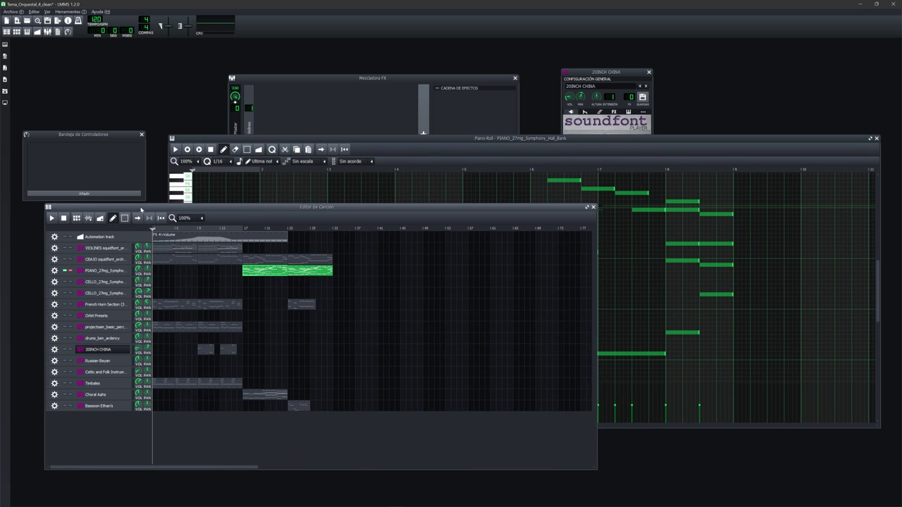
pyautogui.moveTo(437, 139); pyautogui.dragTo(428, 129)
pyautogui.moveTo(151, 205); pyautogui.dragTo(134, 207)
pyautogui.moveTo(394, 127); pyautogui.dragTo(398, 118)
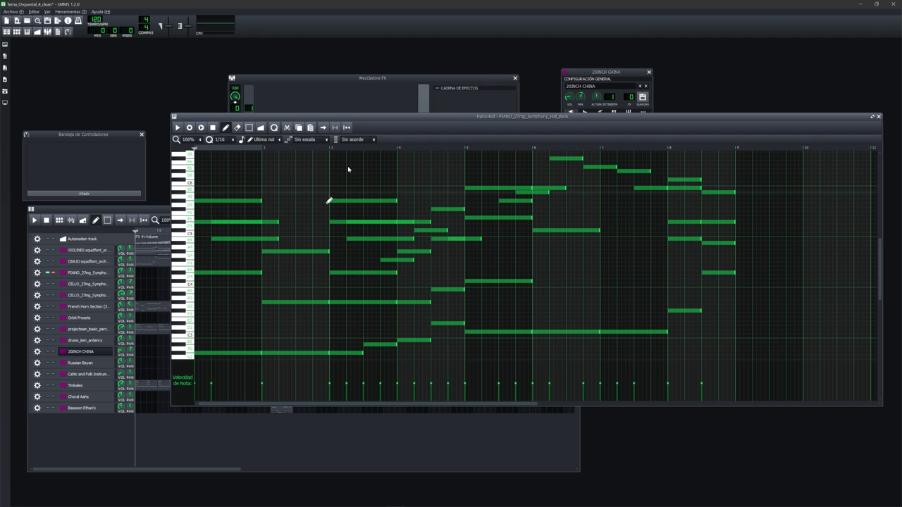
# Step: Examine the piano pattern's chords, bass notes and melody in the piano roll, shifting its window as needed, and close it
pyautogui.moveTo(546, 118); pyautogui.dragTo(534, 108)
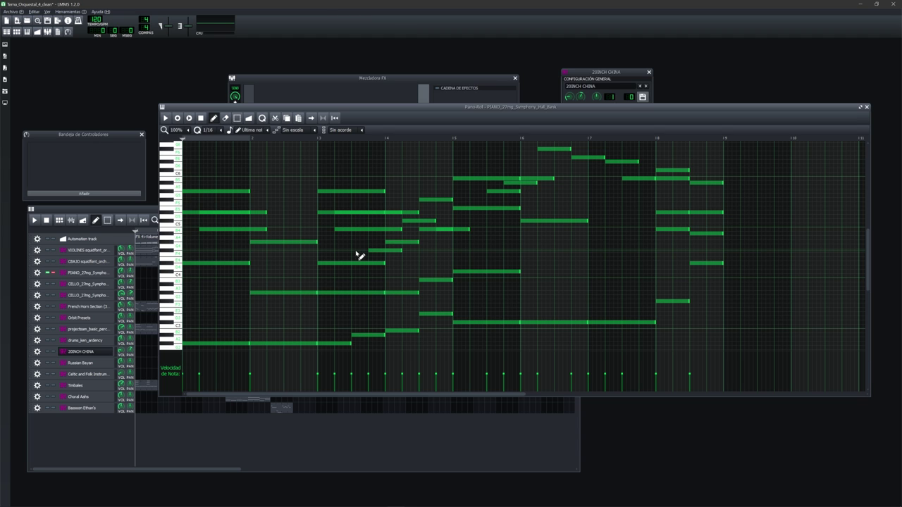
pyautogui.moveTo(468, 109); pyautogui.dragTo(435, 106)
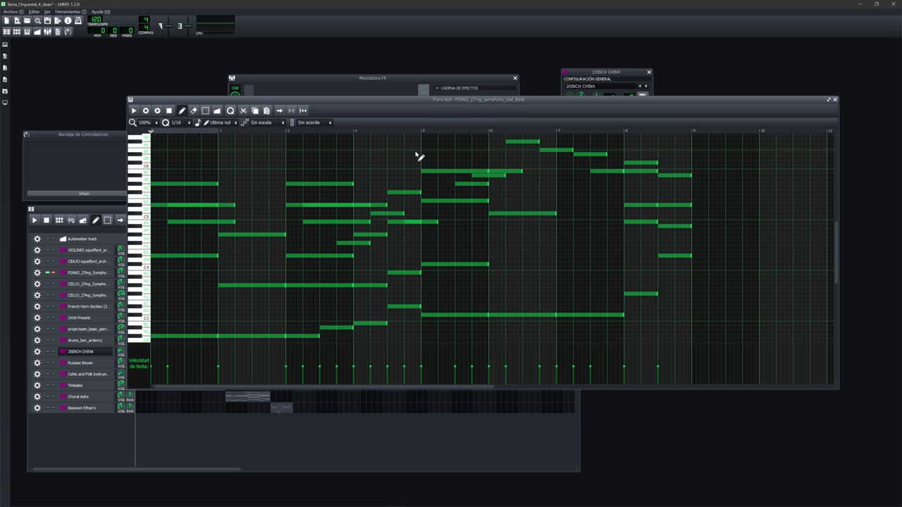
pyautogui.moveTo(487, 104); pyautogui.dragTo(497, 101)
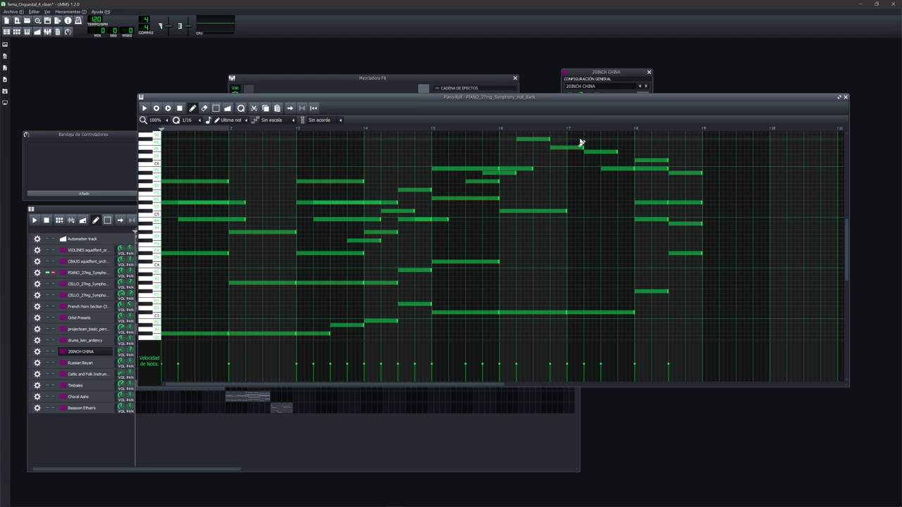
pyautogui.click(846, 98)
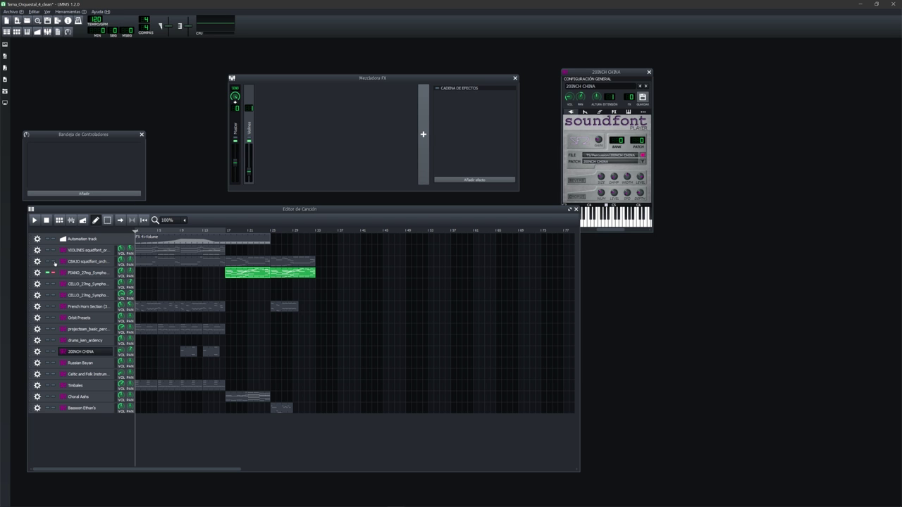
# Step: Solo the CBAJO track, unmute the piano track, and play both together from about bar 17 before stopping playback
pyautogui.click(194, 258)
pyautogui.click(46, 272)
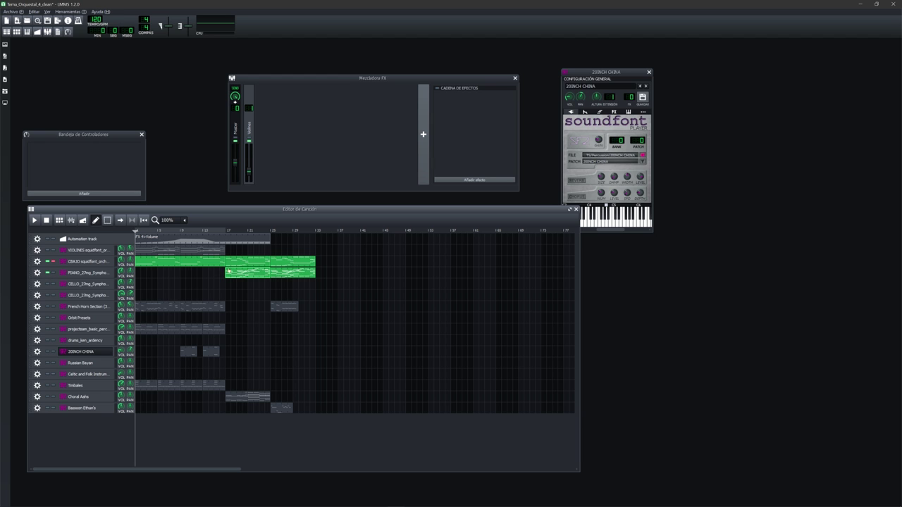
pyautogui.click(224, 231)
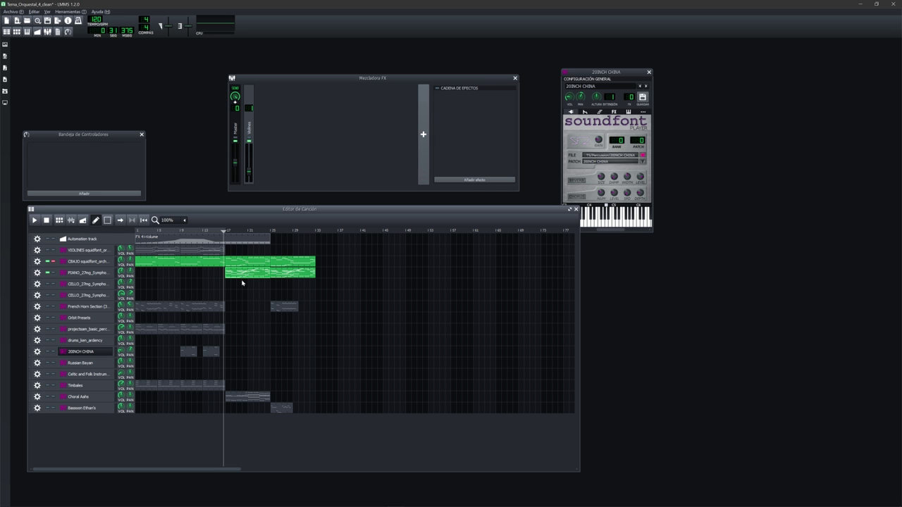
pyautogui.press('space')
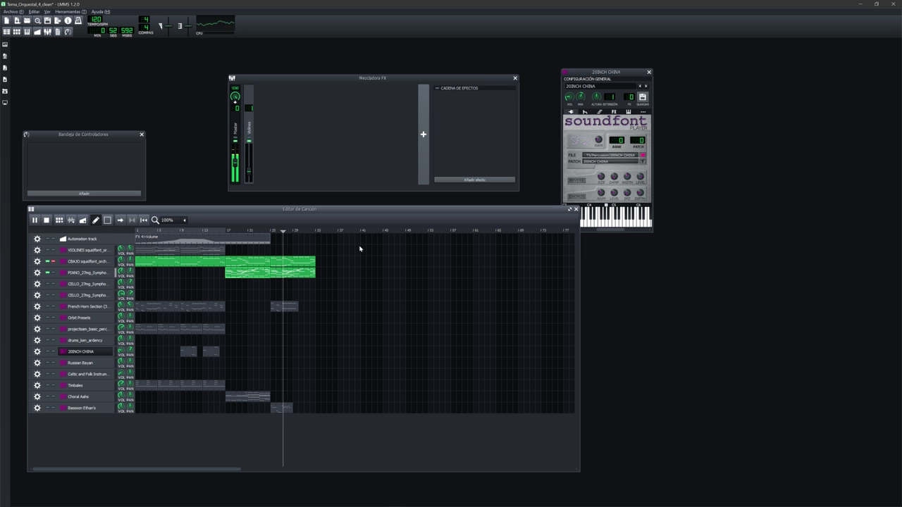
pyautogui.press('space')
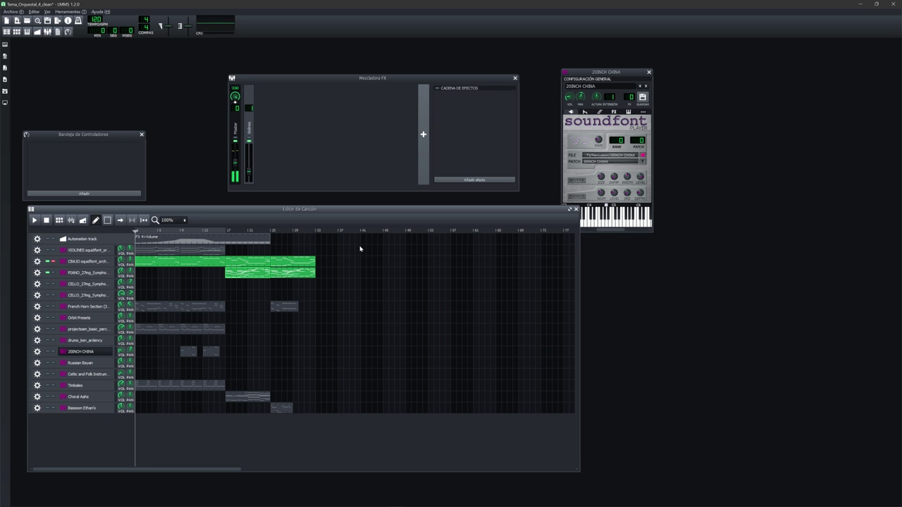
# Step: Set the playhead to bar 17 and examine the notes of the CBAJO pattern starting there in the piano roll
pyautogui.click(226, 232)
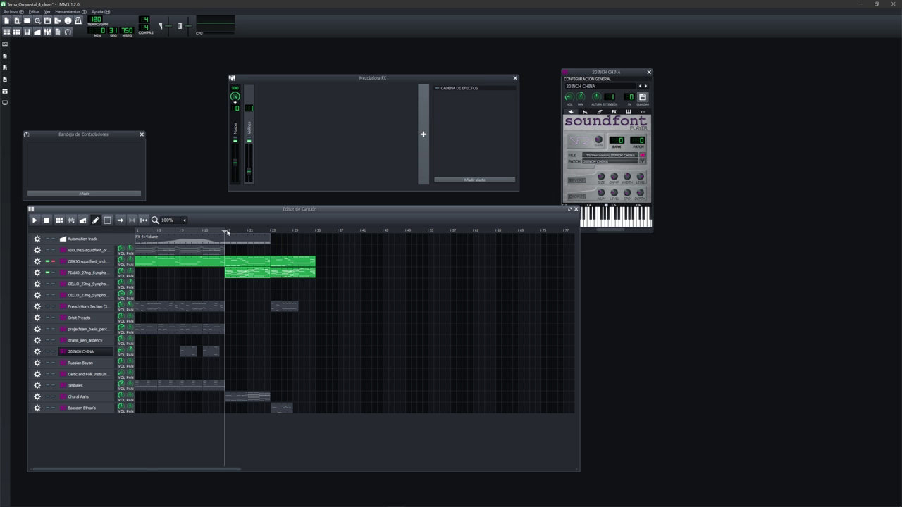
pyautogui.doubleClick(253, 262)
pyautogui.moveTo(337, 96); pyautogui.dragTo(267, 90)
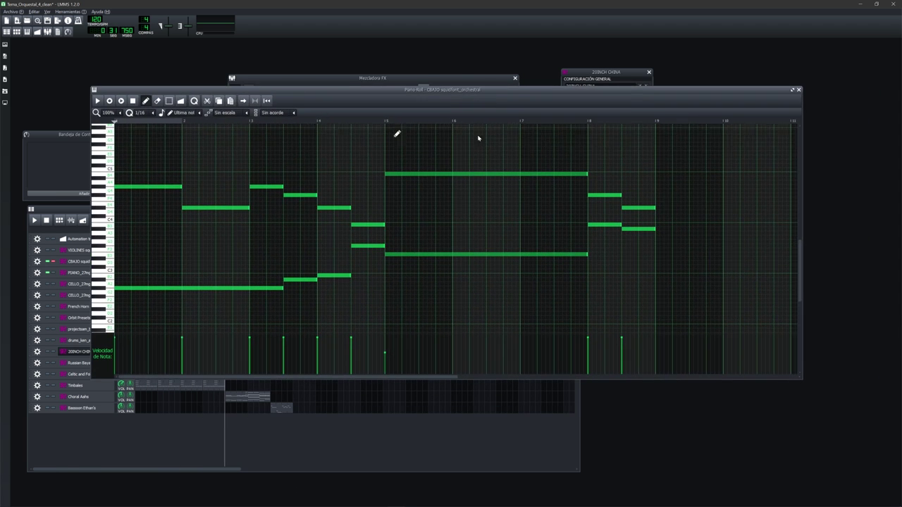
pyautogui.click(799, 90)
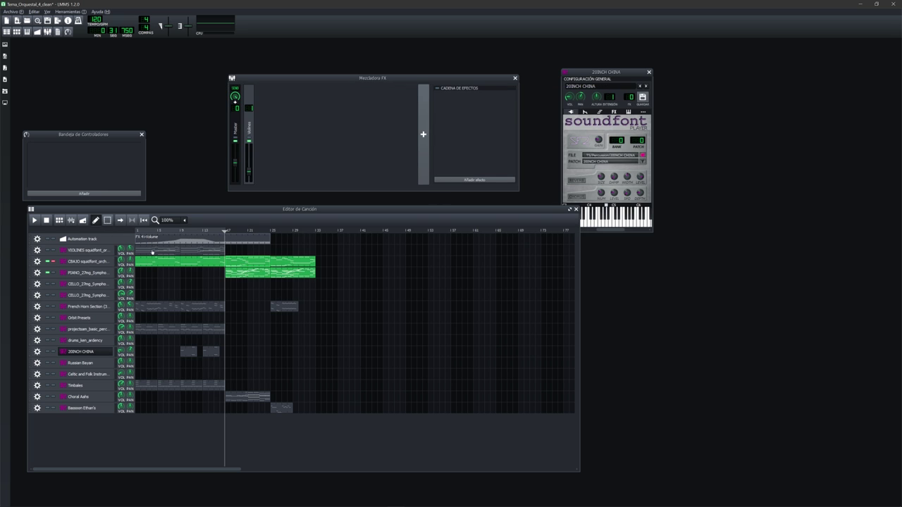
pyautogui.doubleClick(233, 262)
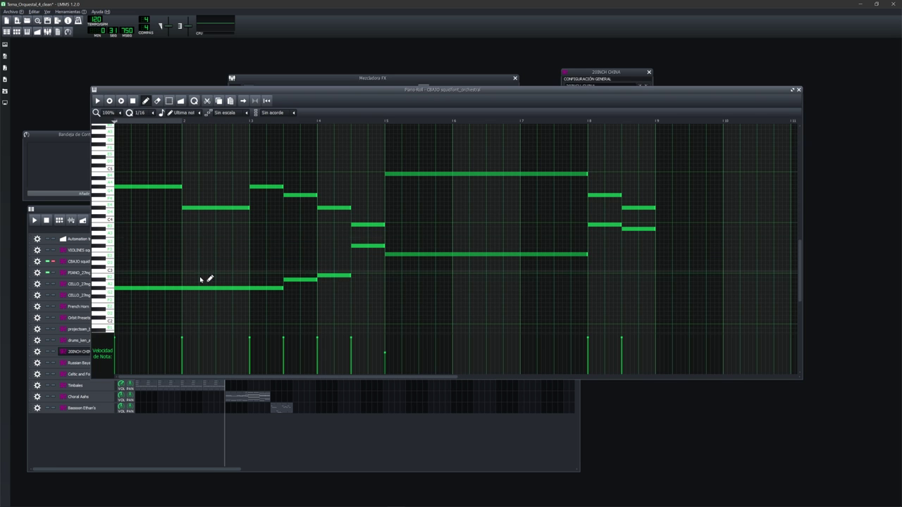
pyautogui.click(799, 90)
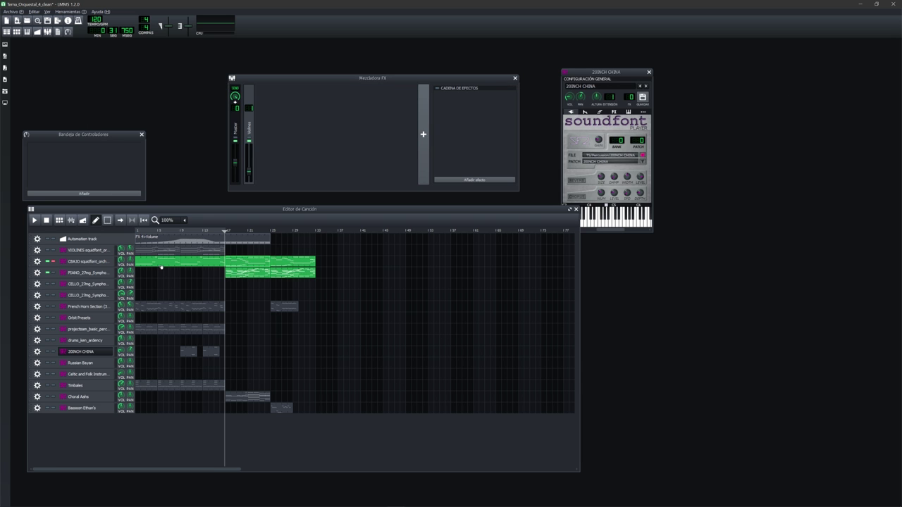
# Step: Compare the notes of the CBAJO track's first pattern with those of its pattern at bar 17
pyautogui.doubleClick(166, 261)
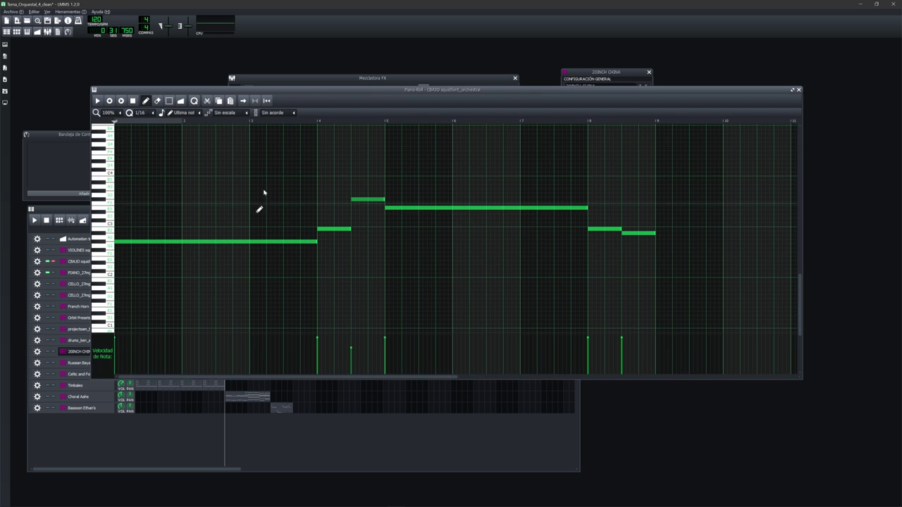
pyautogui.moveTo(336, 97); pyautogui.dragTo(352, 91)
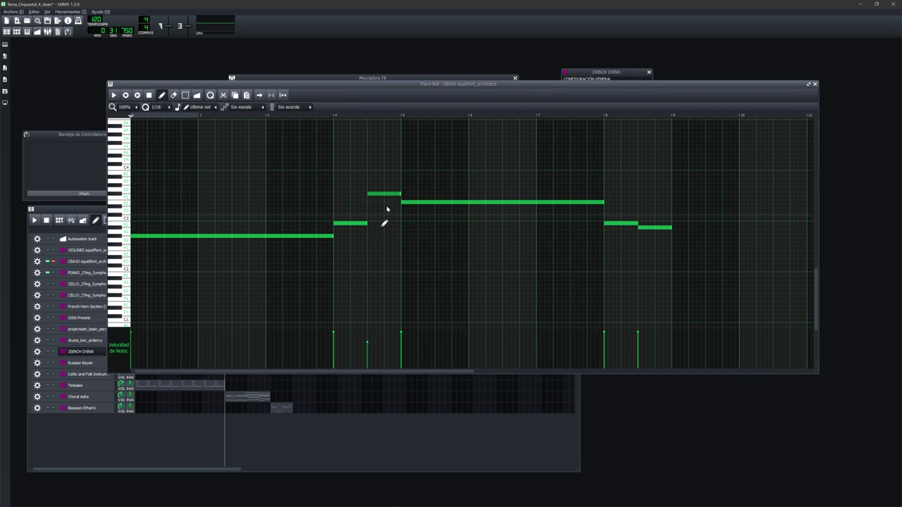
pyautogui.click(815, 85)
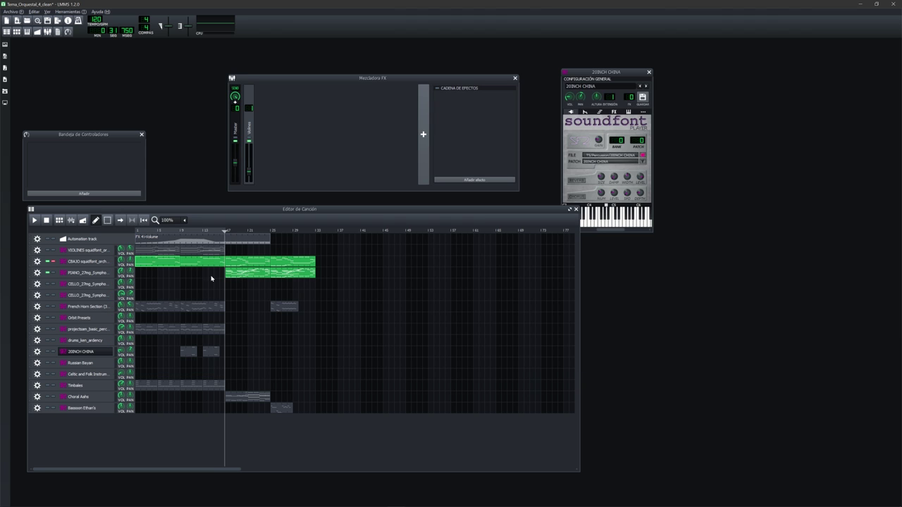
pyautogui.doubleClick(235, 264)
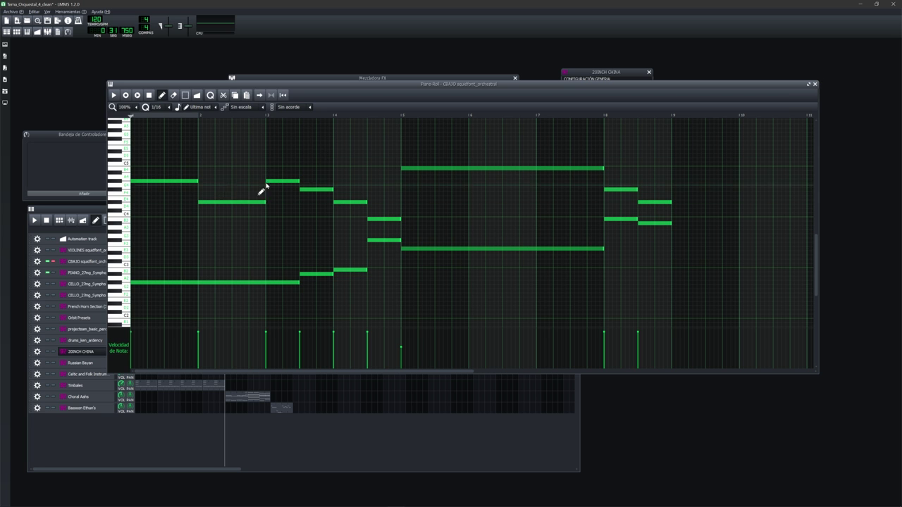
pyautogui.click(816, 84)
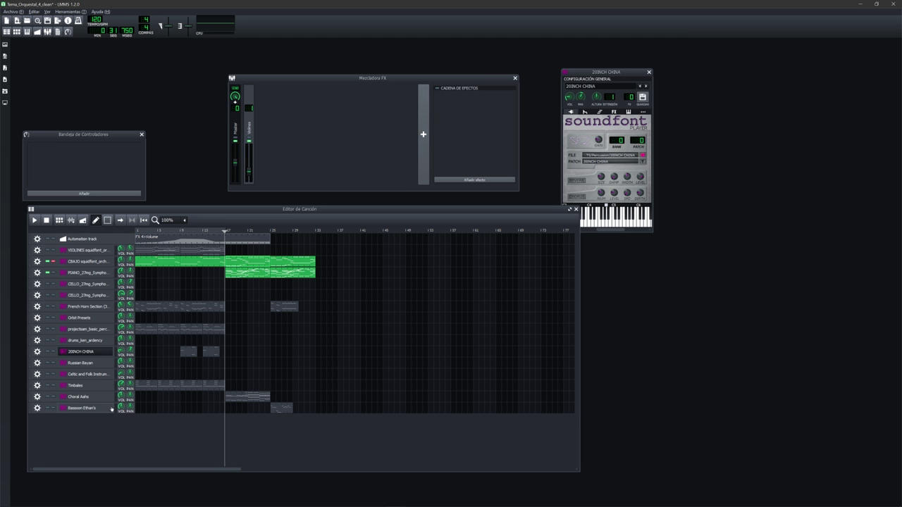
# Step: Solo the Choral Aahs track, examine the high and low voices of its pattern in the piano roll, and close it
pyautogui.click(54, 398)
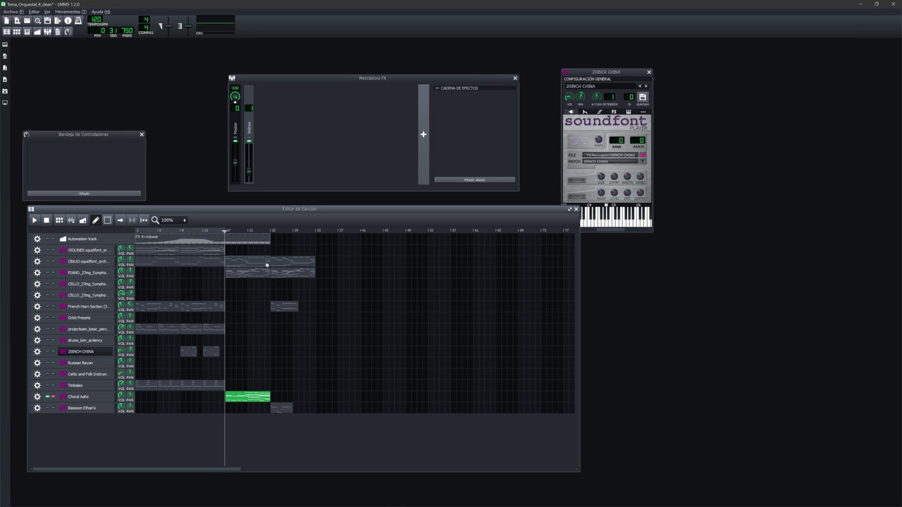
pyautogui.moveTo(228, 232); pyautogui.dragTo(223, 232)
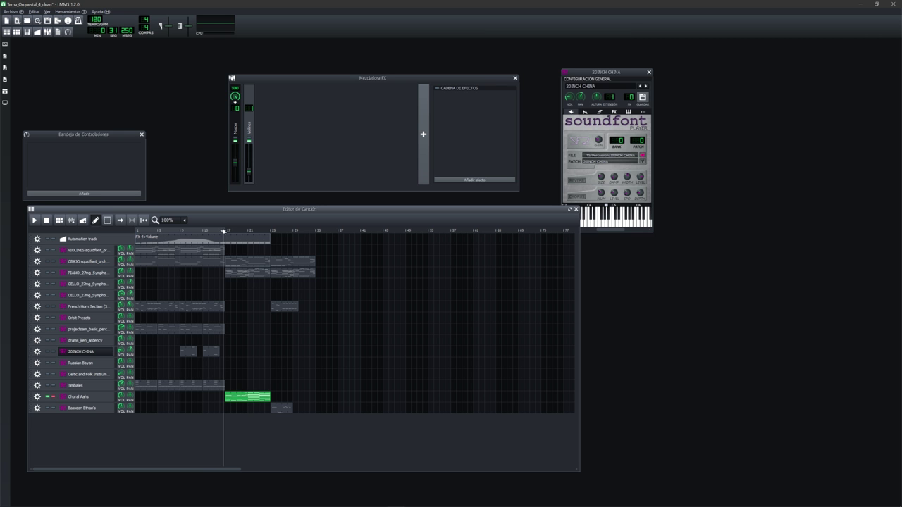
pyautogui.doubleClick(261, 397)
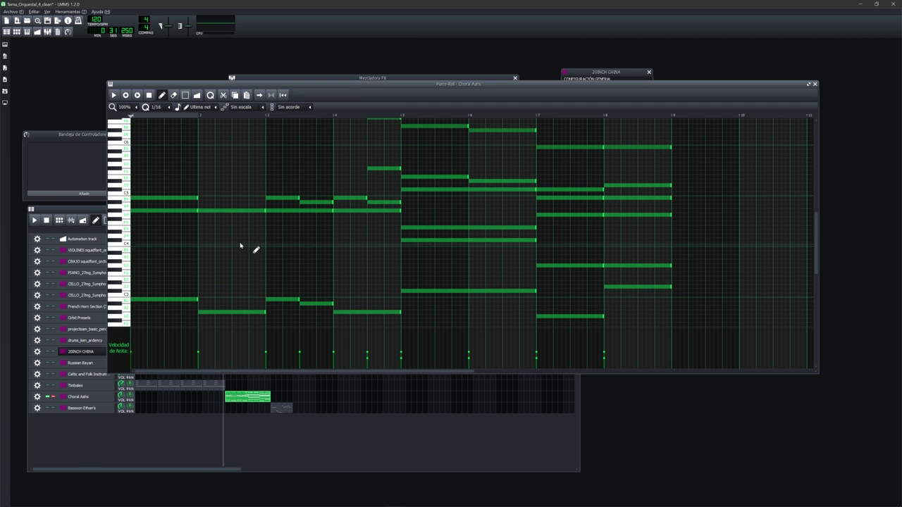
pyautogui.scroll(-4, 246, 250)
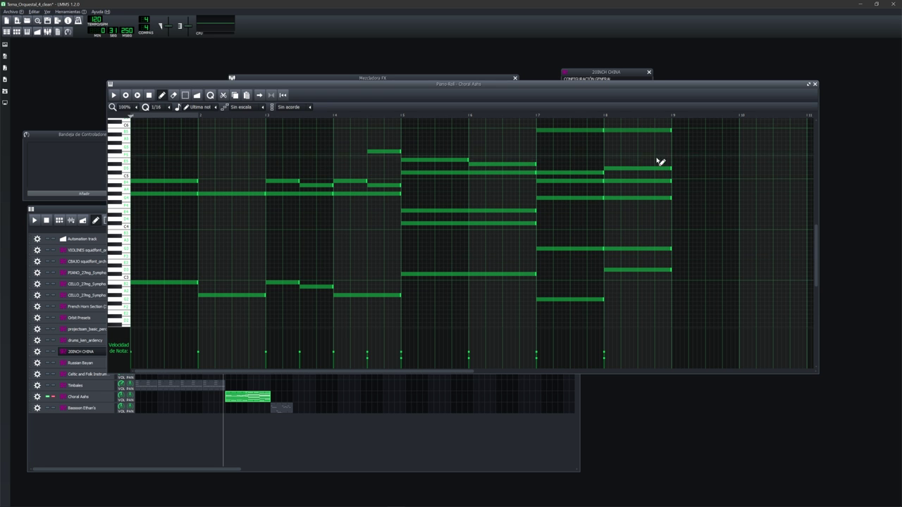
pyautogui.scroll(2, 660, 159)
pyautogui.scroll(2, 634, 172)
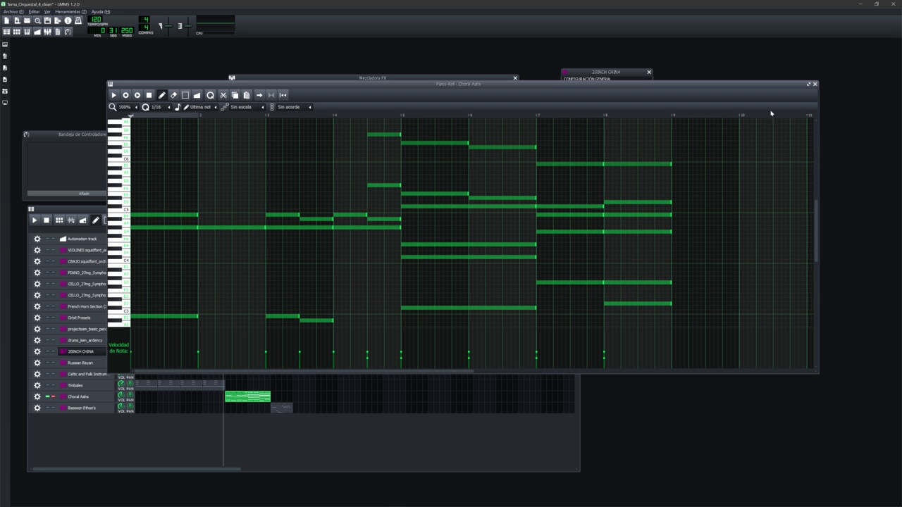
pyautogui.scroll(-2, 363, 223)
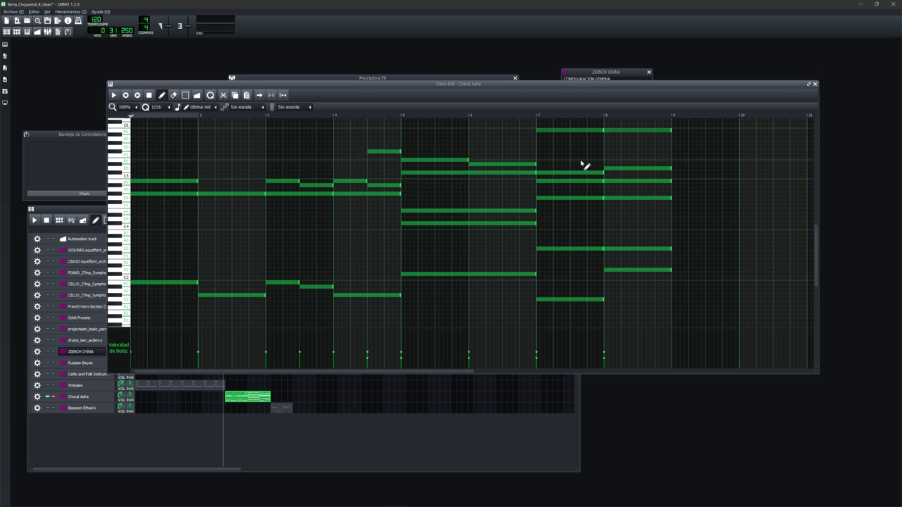
pyautogui.click(815, 83)
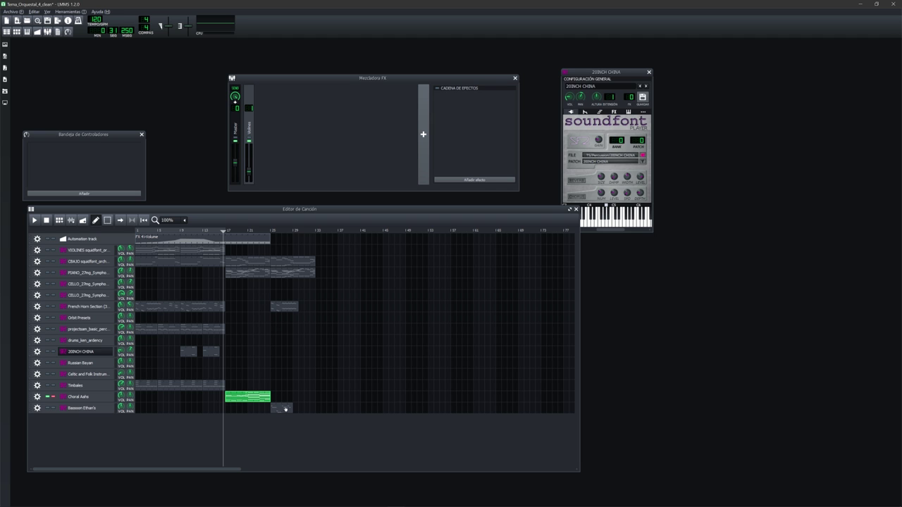
# Step: Turn off the Choral Aahs solo, play all tracks from just before bar 17, and return the playhead there after stopping
pyautogui.click(55, 397)
pyautogui.press('space')
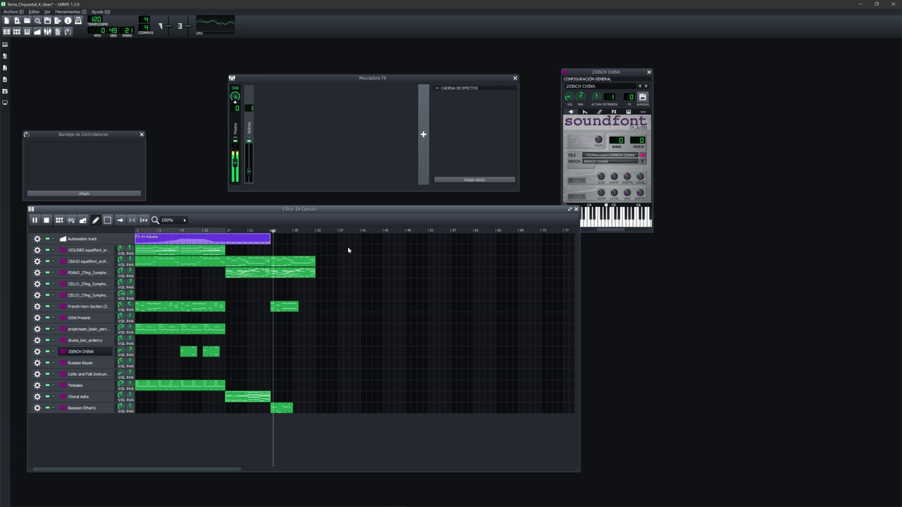
pyautogui.press('space')
pyautogui.click(268, 232)
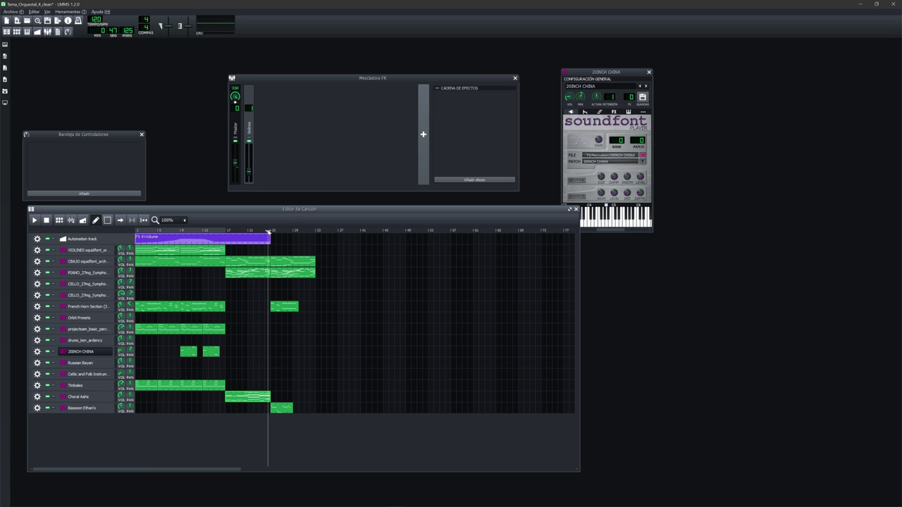
pyautogui.click(223, 232)
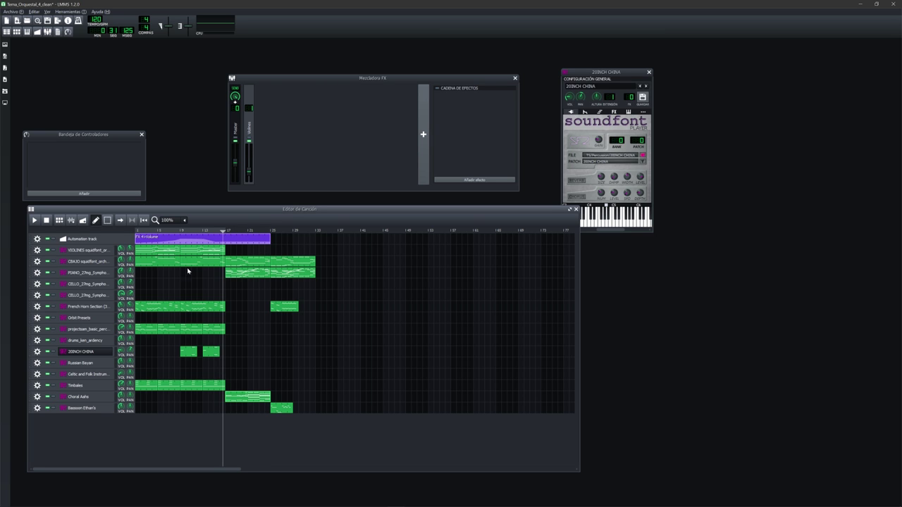
# Step: Set the playhead just before bar 25 and reposition the song editor over the mixer
pyautogui.click(274, 231)
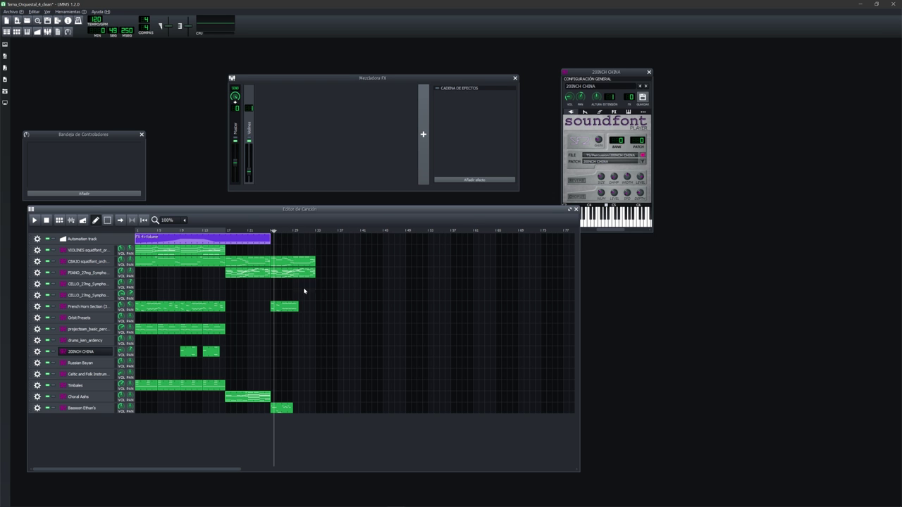
pyautogui.moveTo(360, 213); pyautogui.dragTo(400, 144)
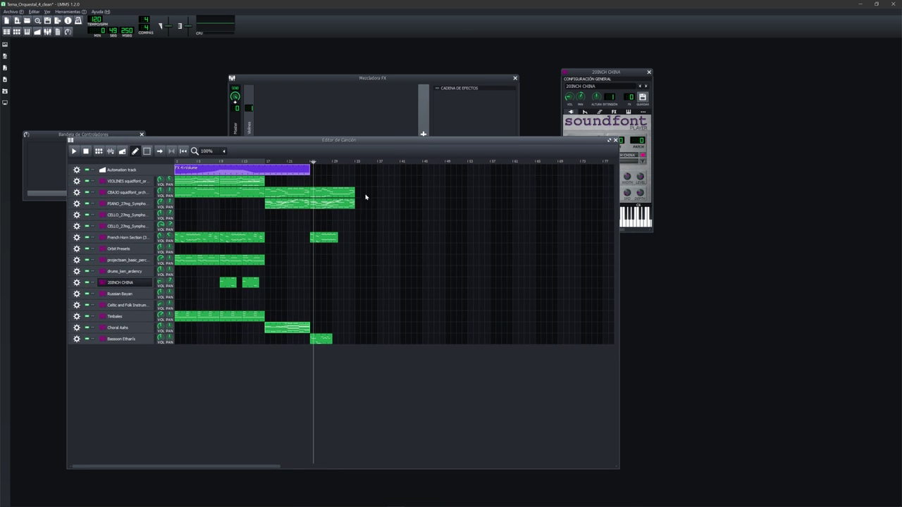
pyautogui.click(307, 163)
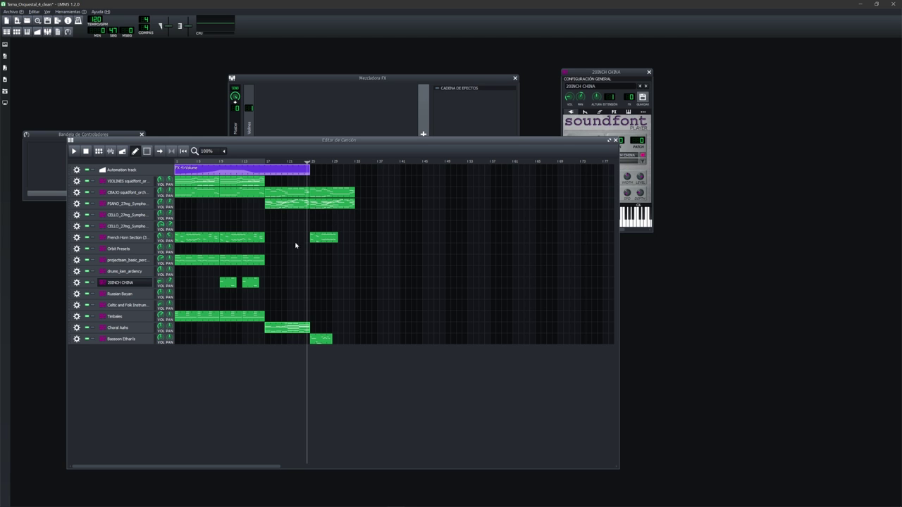
pyautogui.moveTo(308, 163)
pyautogui.mouseDown()
pyautogui.moveTo(276, 162)
pyautogui.moveTo(310, 161)
pyautogui.mouseUp()
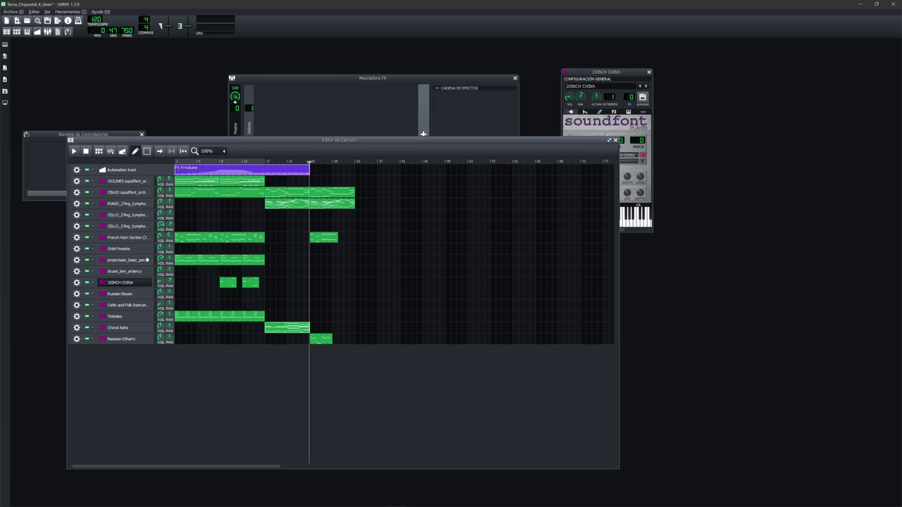
# Step: Open the Bassoon Ethan's instrument, try its keys, and play all tracks from just before bar 25
pyautogui.click(119, 339)
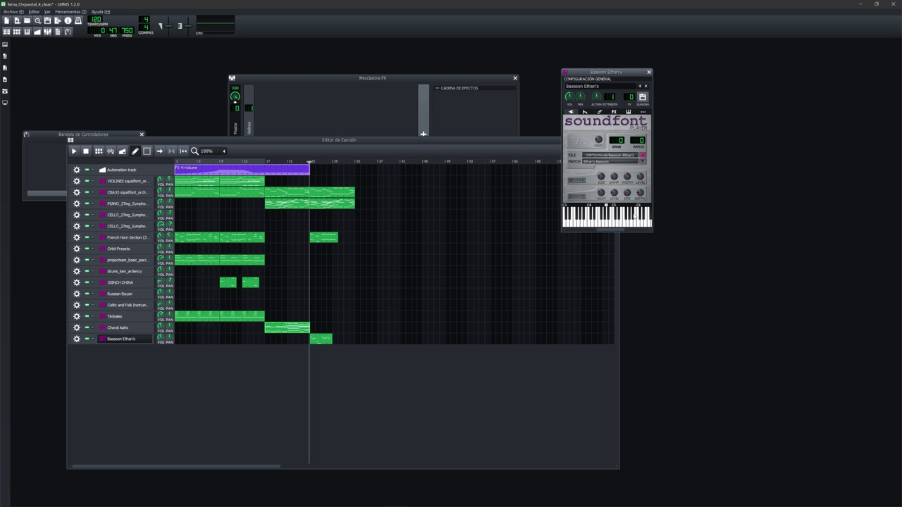
pyautogui.moveTo(603, 226); pyautogui.dragTo(627, 225)
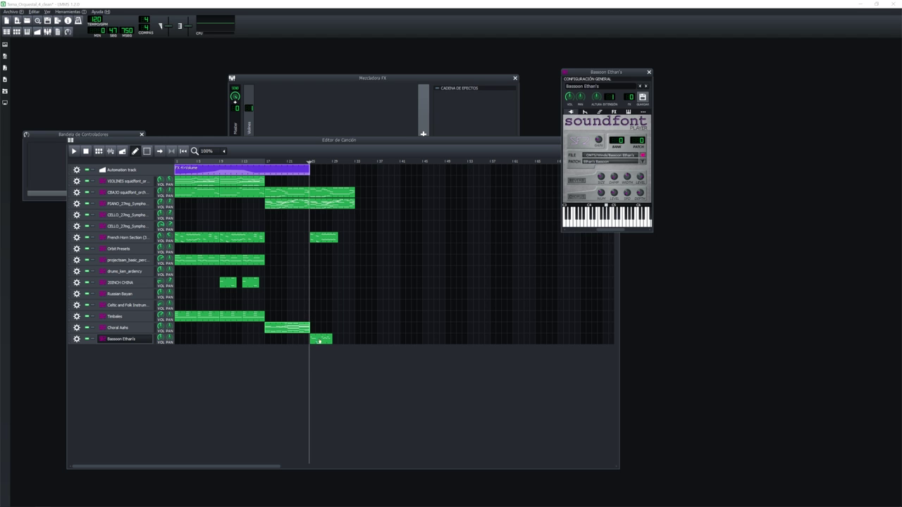
pyautogui.click(308, 161)
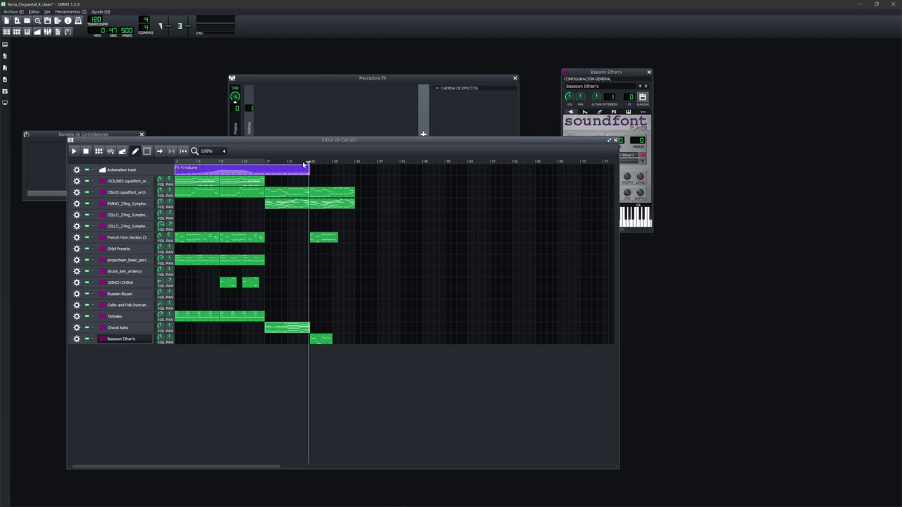
pyautogui.press('space')
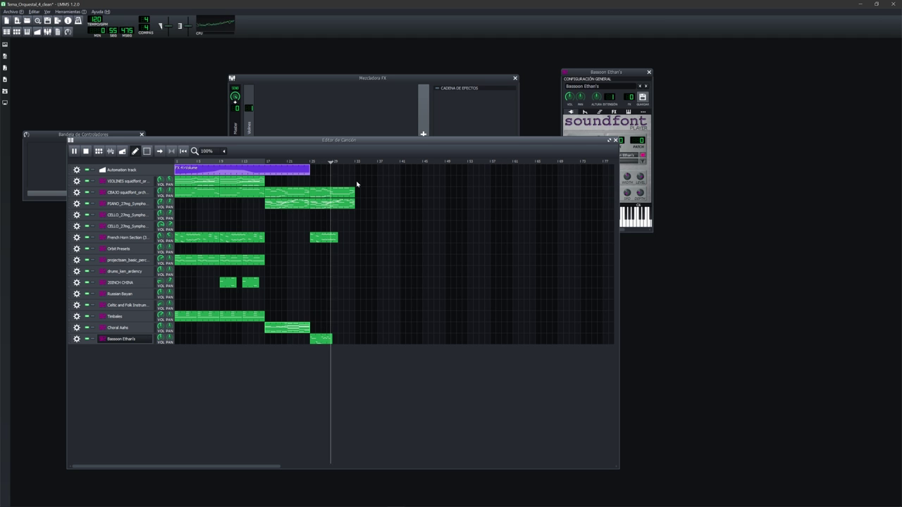
pyautogui.press('space')
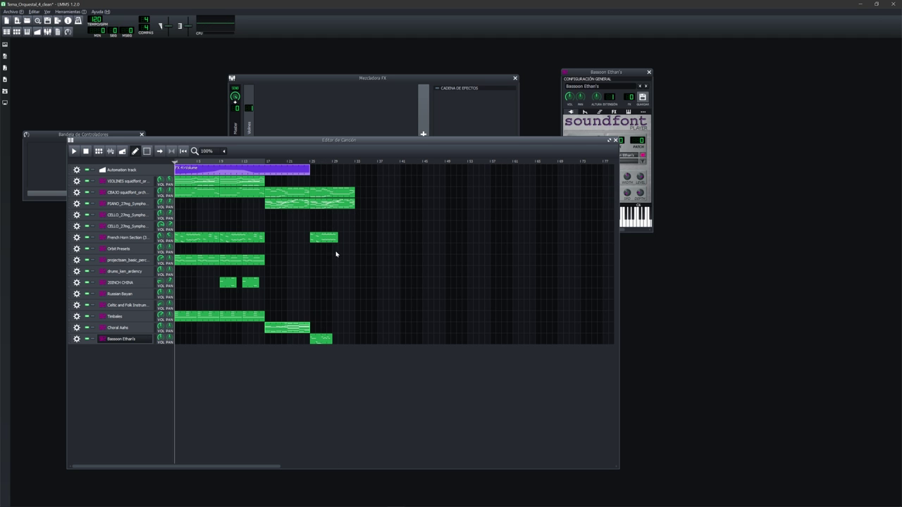
# Step: Open the Bassoon Ethan's pattern in the piano roll and delete every note after the first one in bar 3
pyautogui.doubleClick(326, 341)
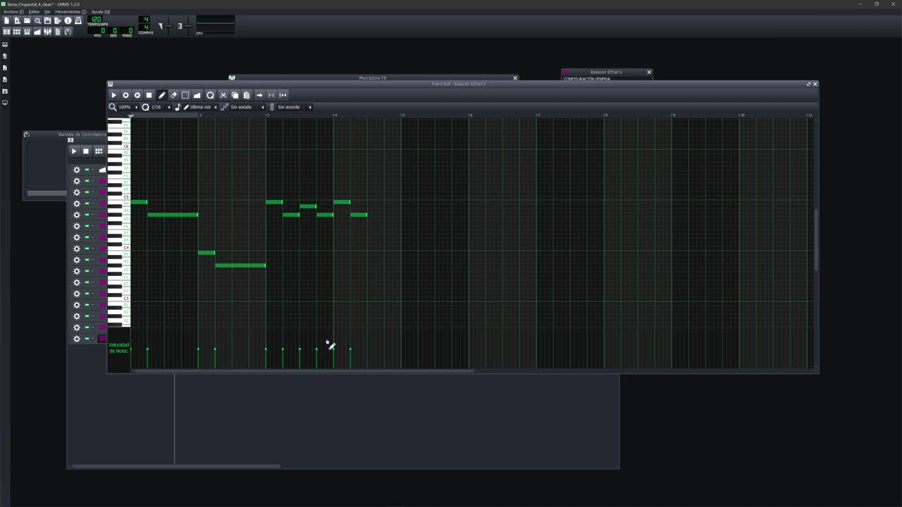
pyautogui.click(322, 219)
pyautogui.rightClick(342, 204)
pyautogui.rightClick(325, 215)
pyautogui.rightClick(330, 219)
pyautogui.rightClick(308, 206)
pyautogui.rightClick(358, 214)
pyautogui.rightClick(291, 214)
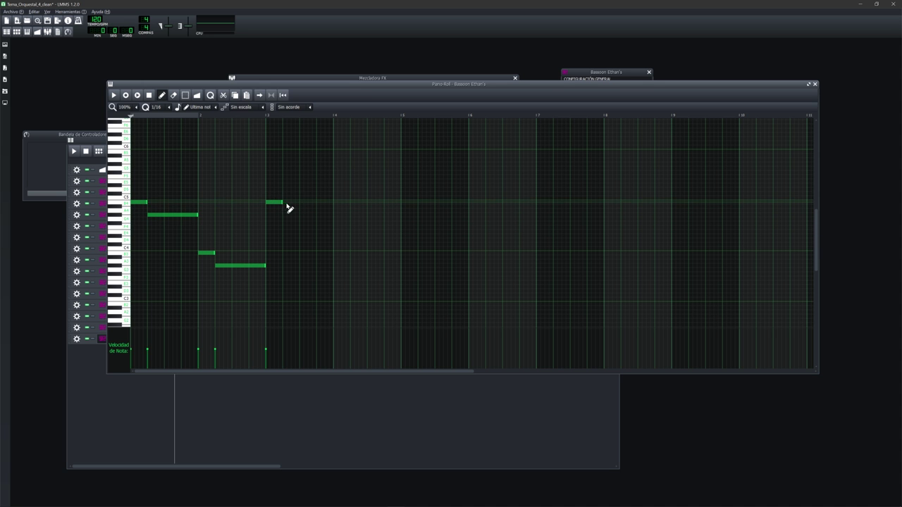
# Step: Rearrange the piano roll and song editor, and play the shortened bassoon pattern from just before bar 25
pyautogui.moveTo(389, 83); pyautogui.dragTo(433, 345)
pyautogui.moveTo(423, 139); pyautogui.dragTo(396, 84)
pyautogui.click(282, 106)
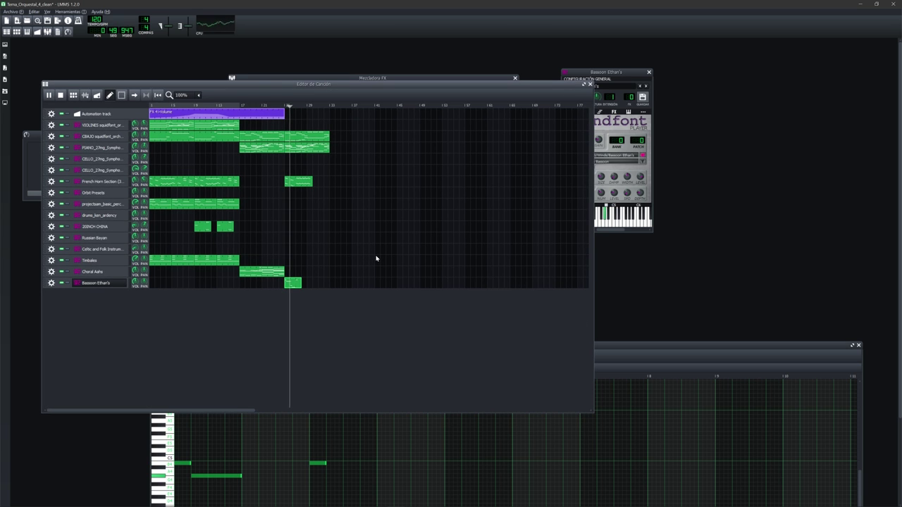
pyautogui.press('space')
# Step: Bring the bassoon notes into view below the tracks and replay the song from about bar 25 while following them
pyautogui.moveTo(621, 351); pyautogui.dragTo(519, 314)
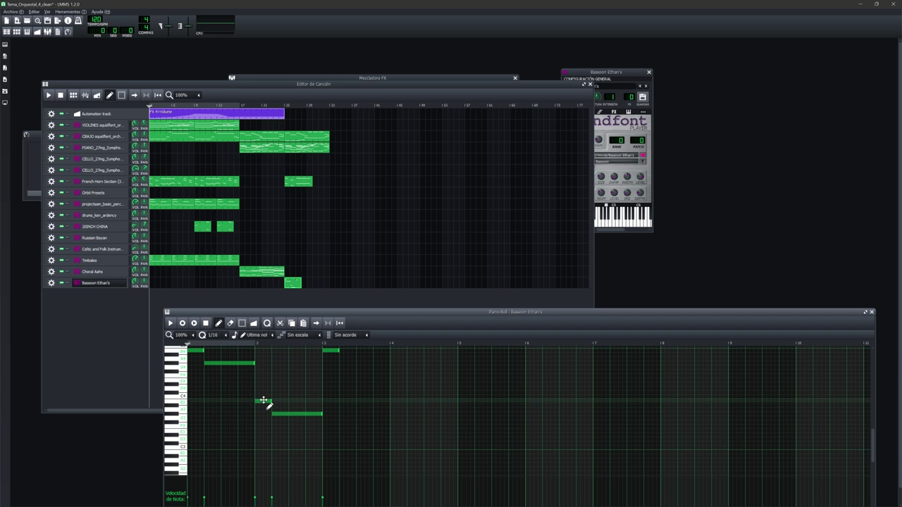
pyautogui.click(286, 416)
pyautogui.scroll(2, 384, 402)
pyautogui.scroll(-1, 384, 402)
pyautogui.click(364, 307)
pyautogui.press('space')
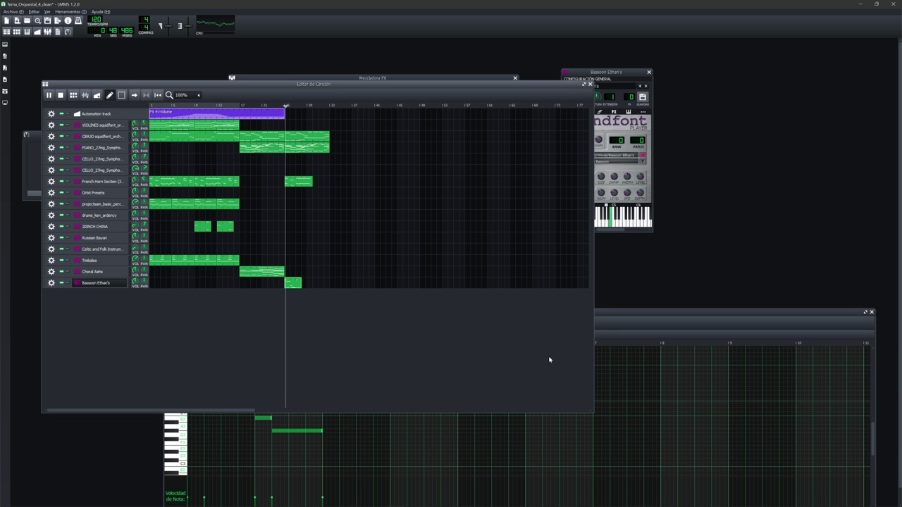
pyautogui.click(607, 326)
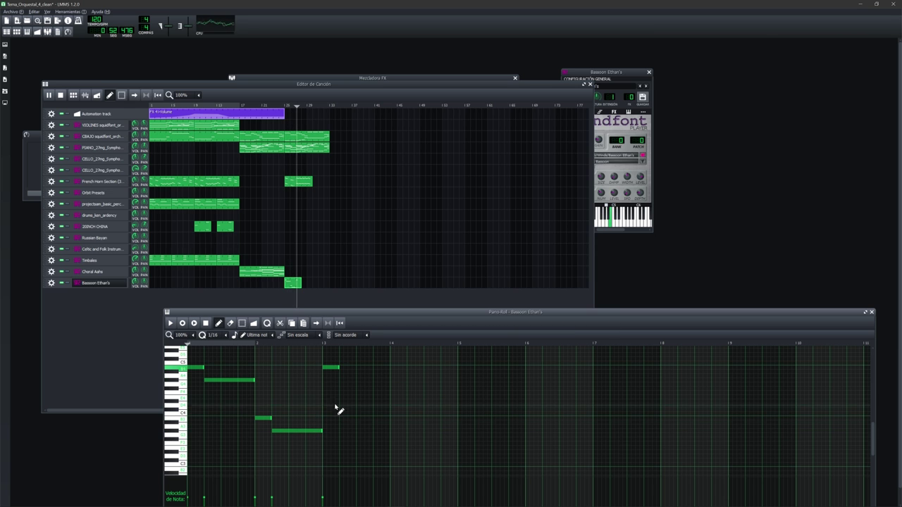
pyautogui.press('space')
# Step: Add a three-beat G#4 on beat 2 of bar 3, followed by half-bar F#4 and D#4 notes in bar 4 of the bassoon pattern
pyautogui.scroll(2, 342, 391)
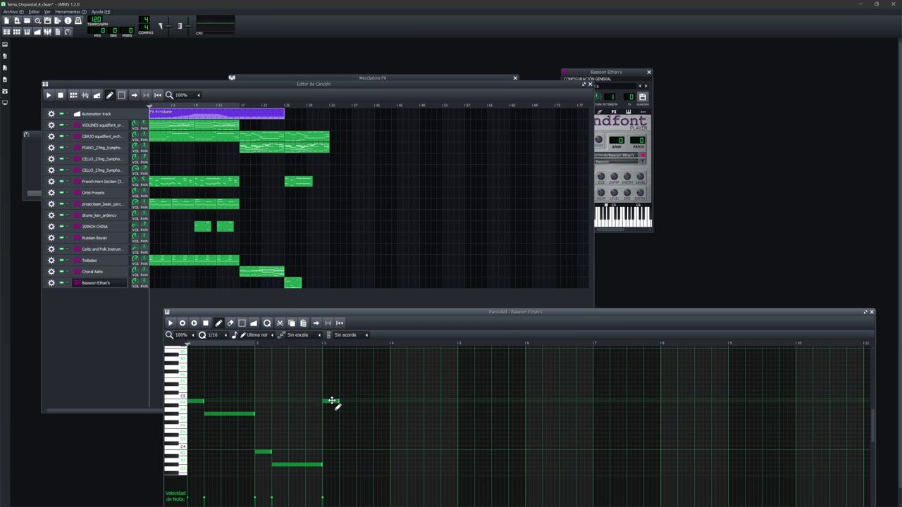
pyautogui.scroll(-2, 334, 403)
pyautogui.click(343, 380)
pyautogui.moveTo(357, 382); pyautogui.dragTo(391, 381)
pyautogui.click(393, 390)
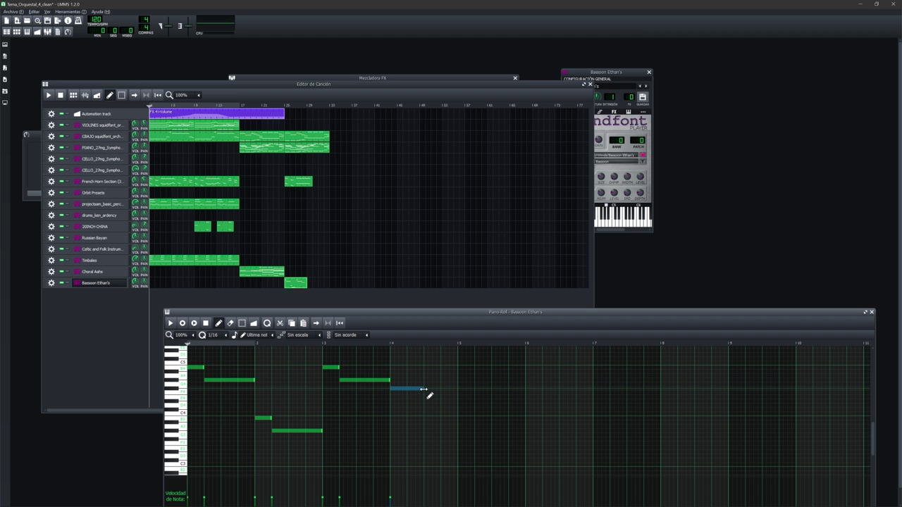
pyautogui.click(425, 401)
# Step: Play the song from just before bar 25 to hear the new bassoon phrase, and stop it
pyautogui.press('space')
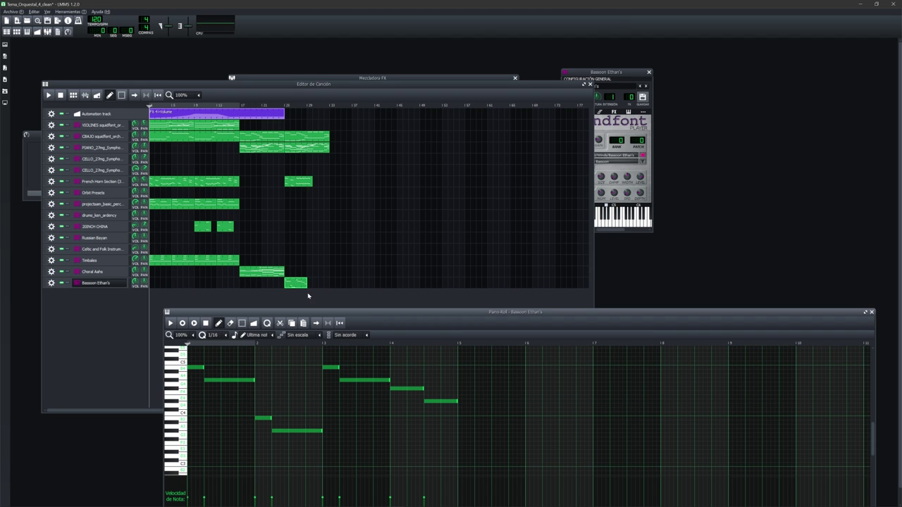
pyautogui.click(283, 107)
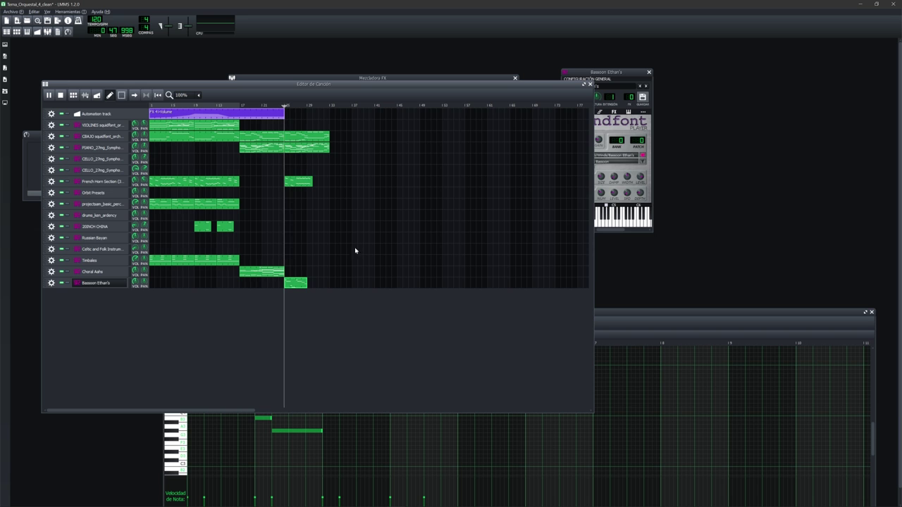
pyautogui.click(599, 311)
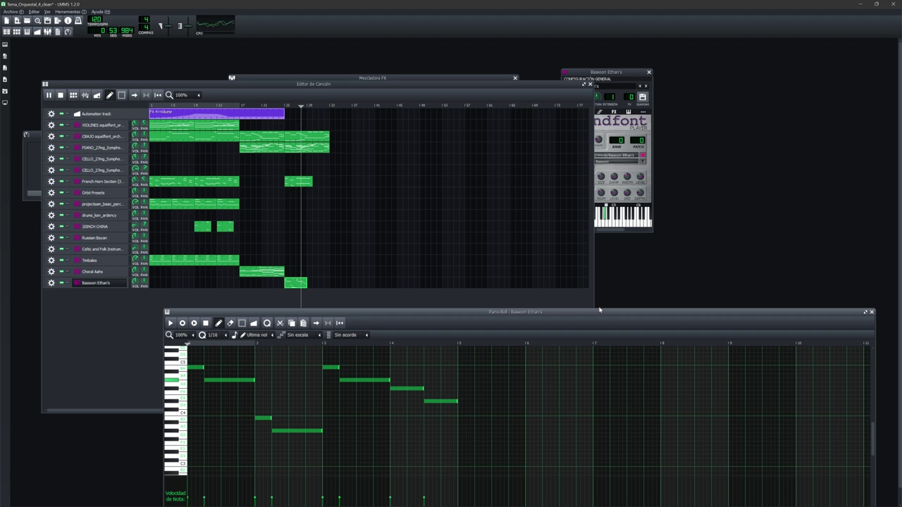
pyautogui.press('space')
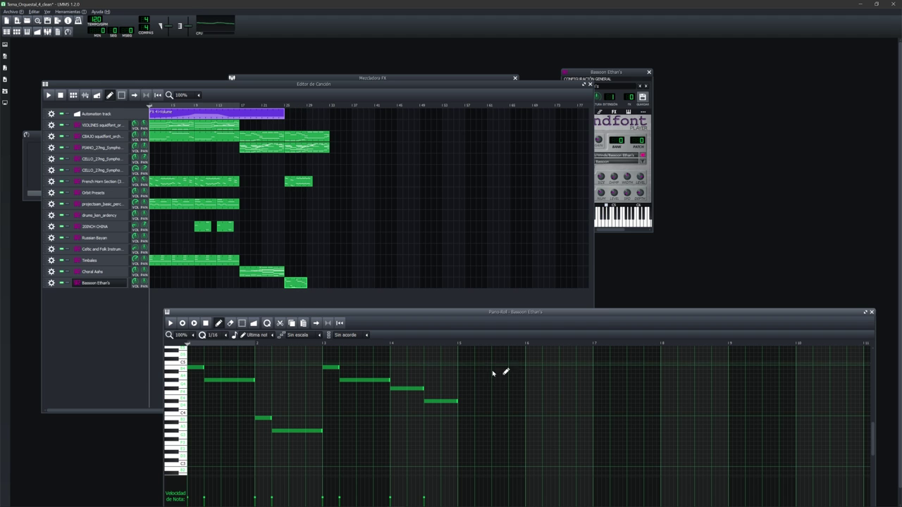
# Step: Add a half-bar E4 note at the start of bar 5 in the bassoon pattern and audition the last two notes
pyautogui.click(443, 401)
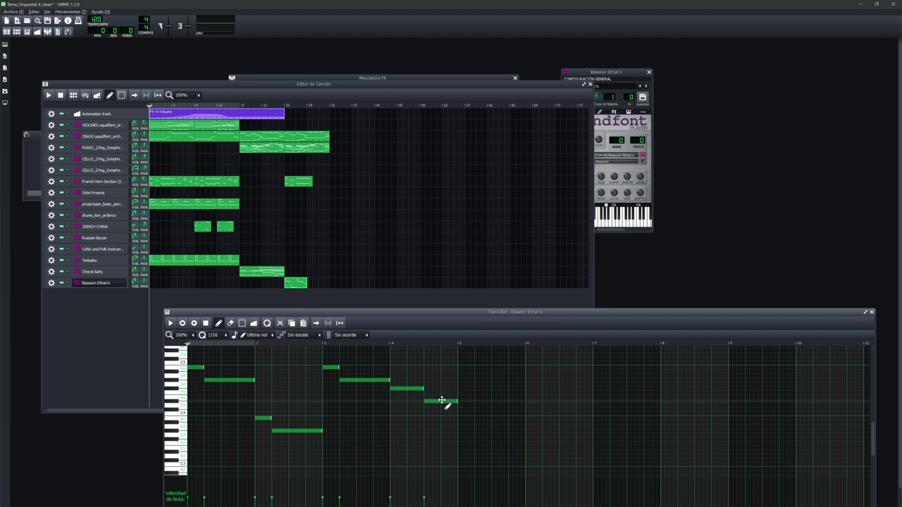
pyautogui.click(464, 397)
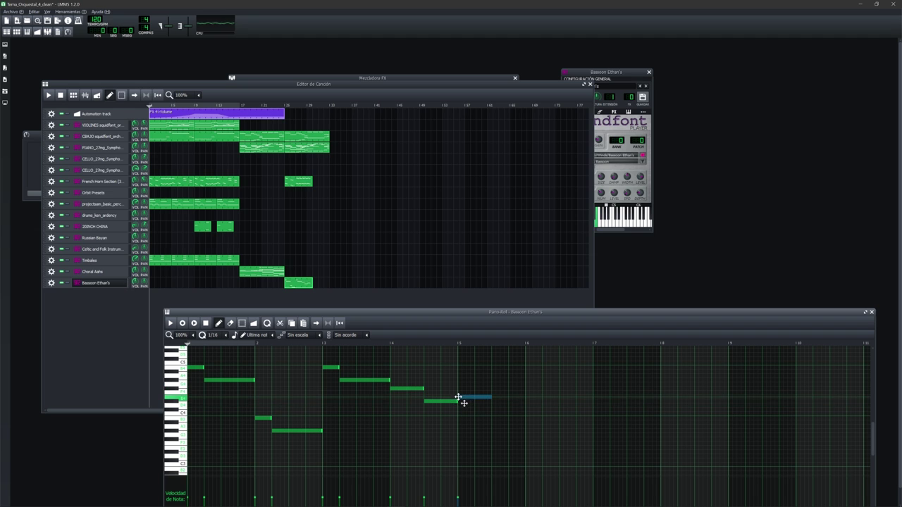
pyautogui.click(484, 398)
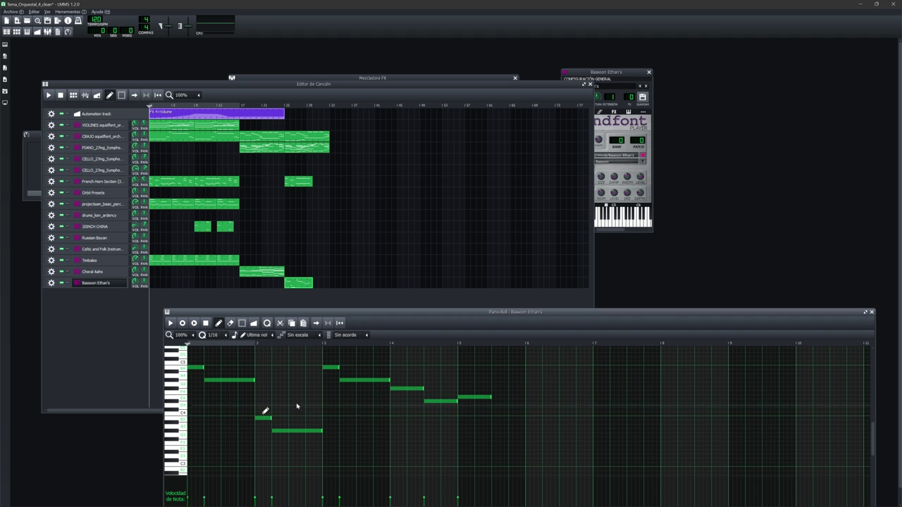
pyautogui.click(473, 397)
pyautogui.click(442, 403)
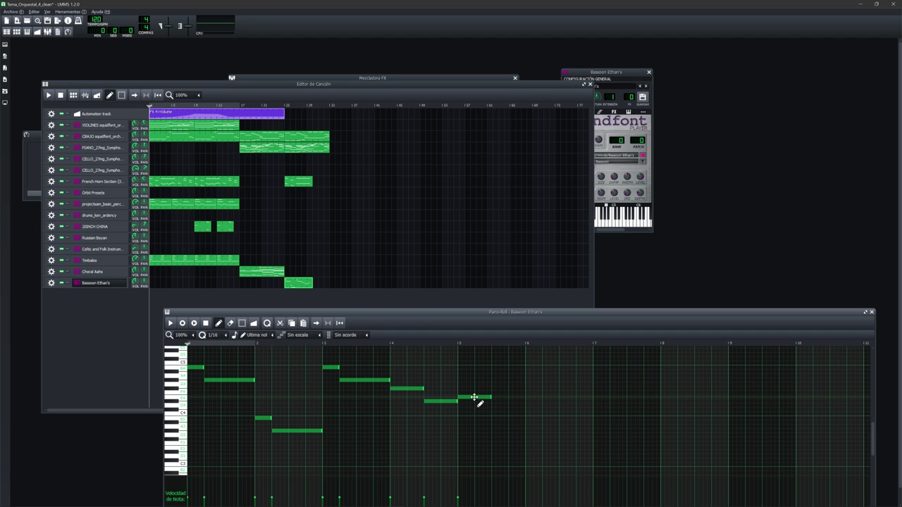
# Step: Play the extended bassoon part with all tracks from just before bar 25, and stop playback
pyautogui.click(283, 106)
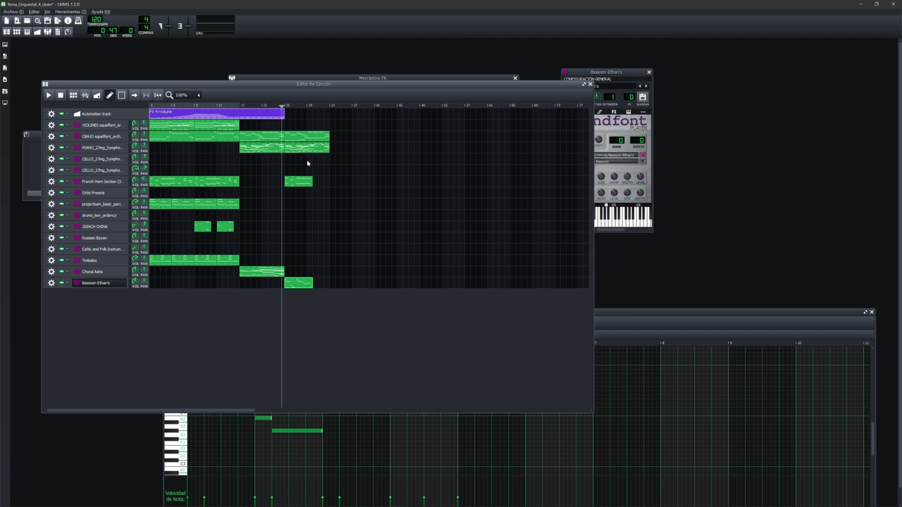
pyautogui.click(620, 318)
pyautogui.click(296, 296)
pyautogui.press('space')
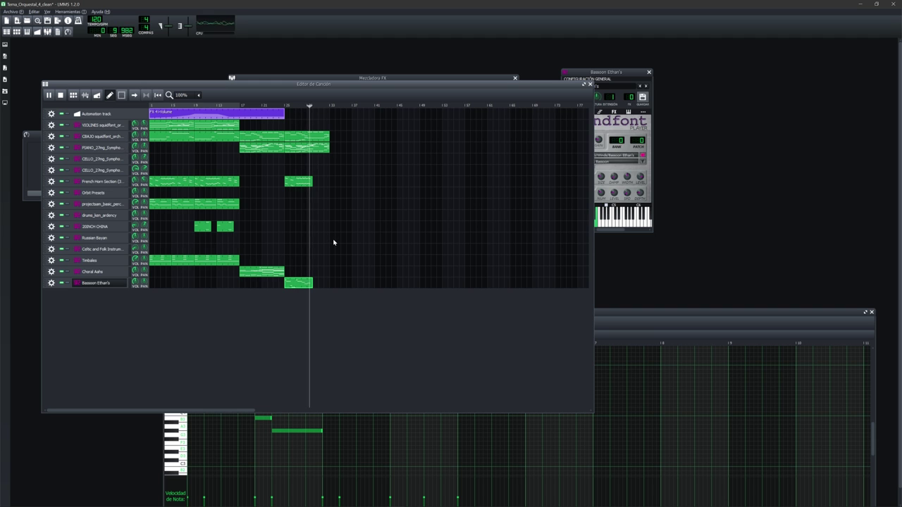
pyautogui.press('space')
# Step: Move the piano roll so its velocity area is visible, and select the bassoon notes from bar 3 to bar 5
pyautogui.click(606, 321)
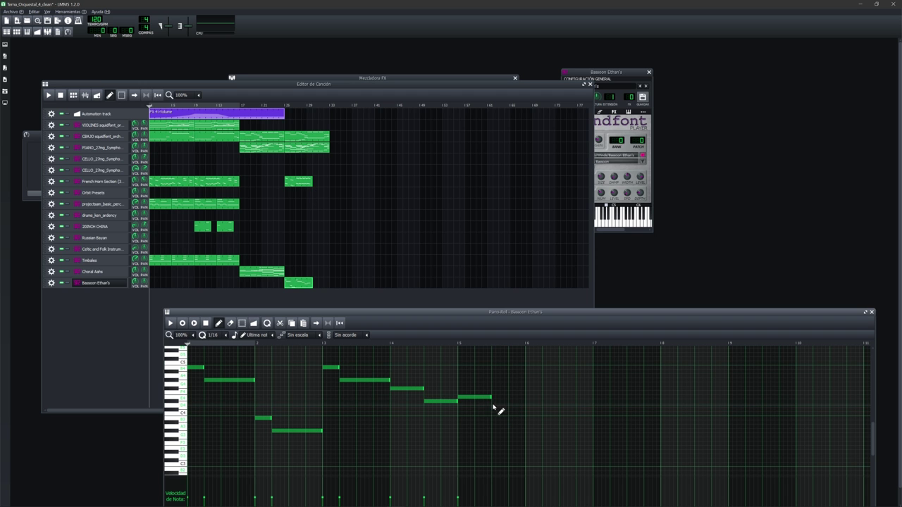
pyautogui.scroll(-3, 490, 416)
pyautogui.moveTo(487, 313); pyautogui.dragTo(496, 204)
pyautogui.moveTo(523, 257); pyautogui.dragTo(395, 313)
pyautogui.scroll(3, 504, 335)
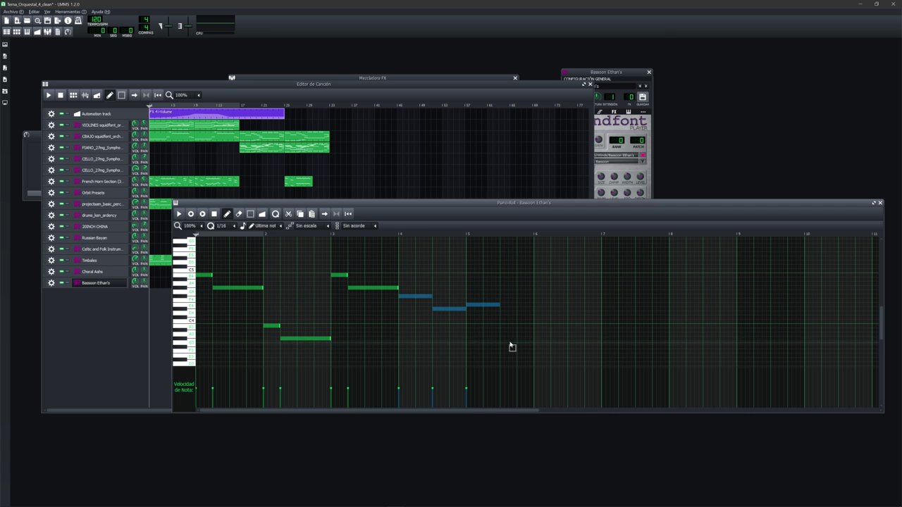
pyautogui.moveTo(346, 265); pyautogui.dragTo(344, 267)
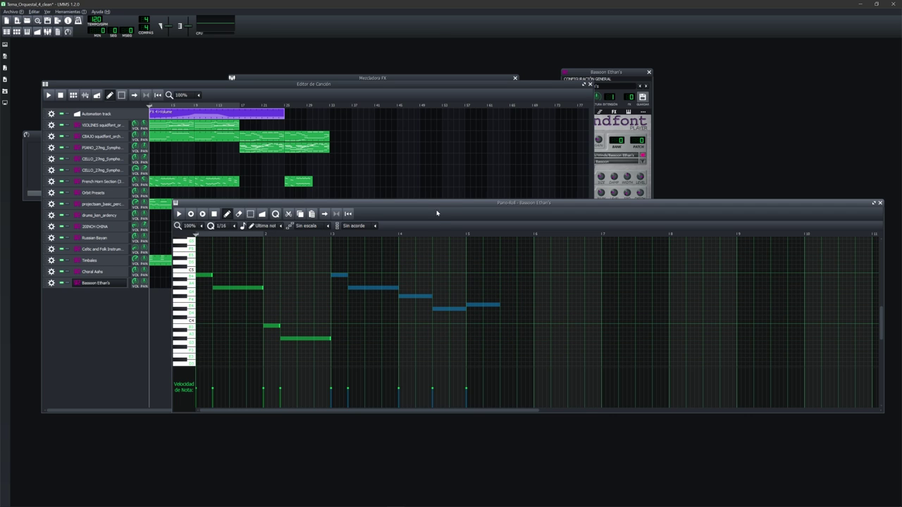
pyautogui.moveTo(437, 205); pyautogui.dragTo(414, 229)
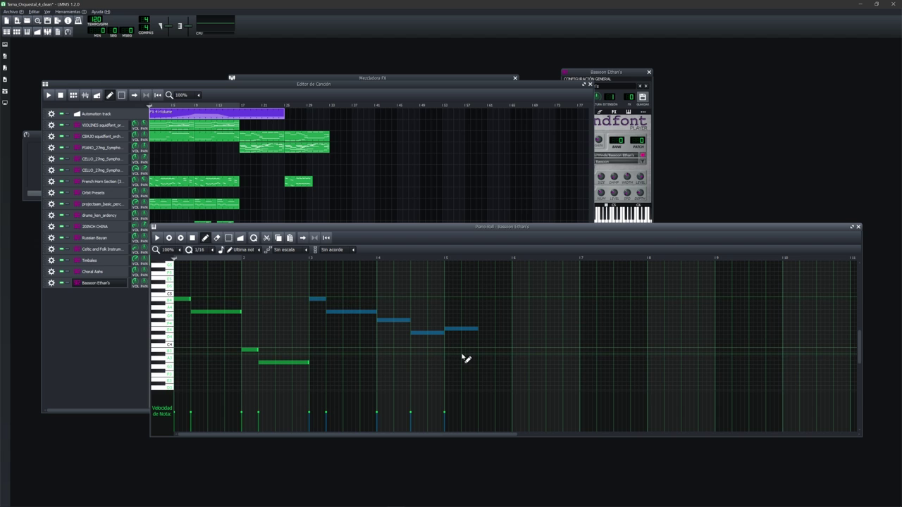
# Step: Lower the bassoon note velocities progressively from bar 3 to the last note in bar 5, and reopen the pattern from the song editor
pyautogui.moveTo(318, 416); pyautogui.dragTo(397, 411)
pyautogui.click(413, 354)
pyautogui.rightClick(413, 355)
pyautogui.moveTo(335, 416); pyautogui.dragTo(458, 423)
pyautogui.moveTo(329, 418); pyautogui.dragTo(374, 419)
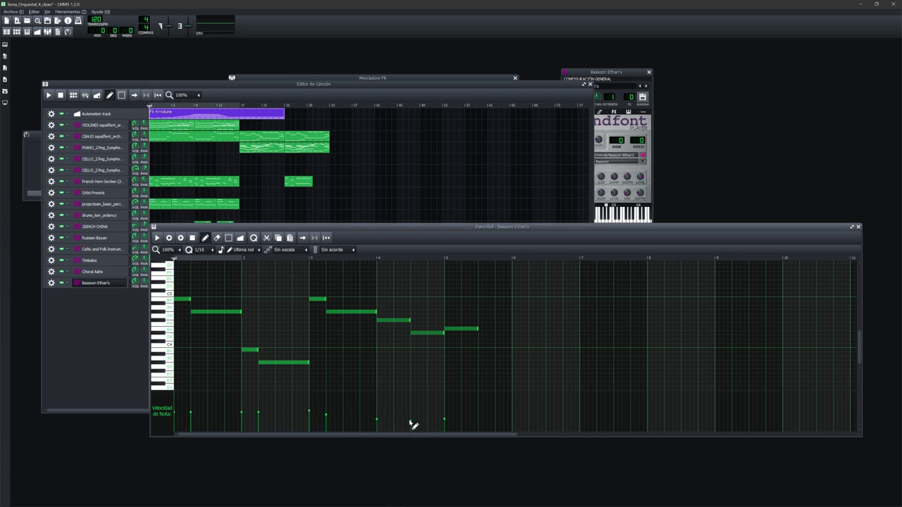
pyautogui.moveTo(440, 424); pyautogui.dragTo(413, 425)
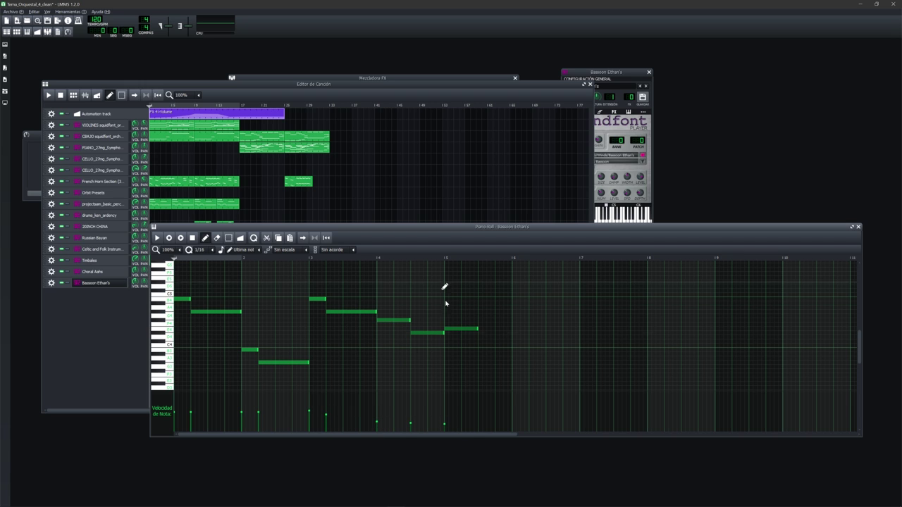
pyautogui.click(384, 84)
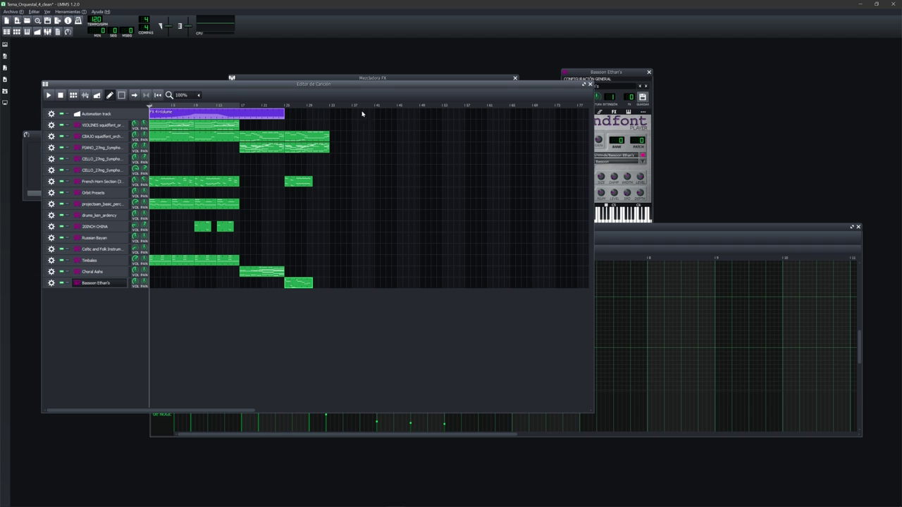
pyautogui.doubleClick(298, 283)
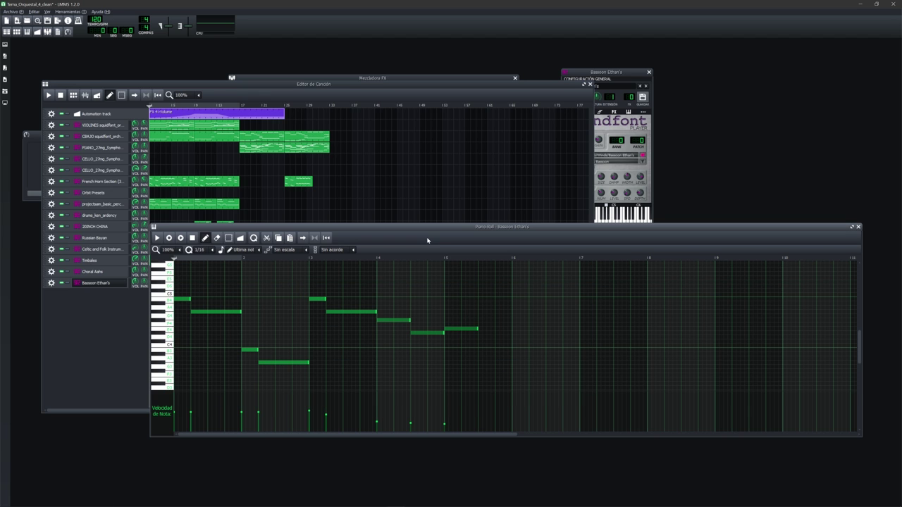
# Step: Review the FX volume automation curve and the bassoon pattern, closing each editor to return to the song arrangement
pyautogui.click(857, 227)
pyautogui.moveTo(303, 283)
pyautogui.mouseDown()
pyautogui.moveTo(489, 284)
pyautogui.moveTo(300, 284)
pyautogui.mouseUp()
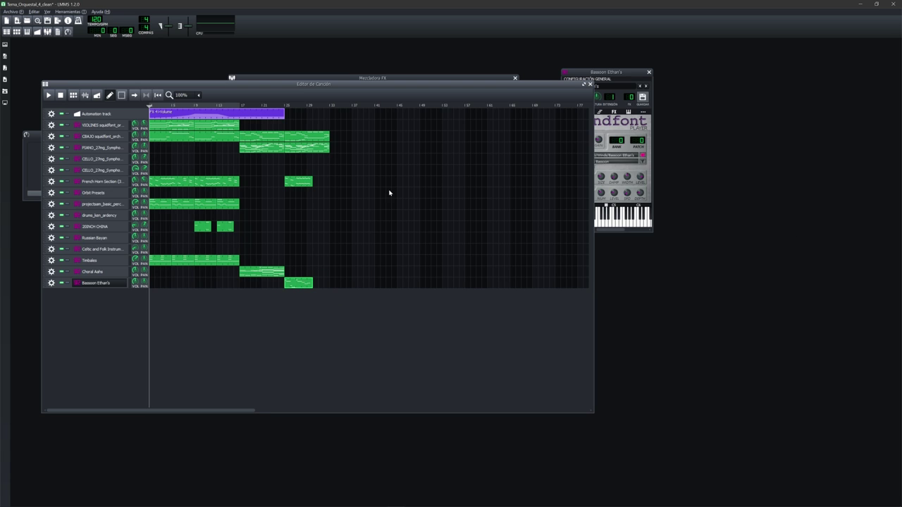
pyautogui.rightClick(356, 126)
pyautogui.click(380, 140)
pyautogui.doubleClick(266, 118)
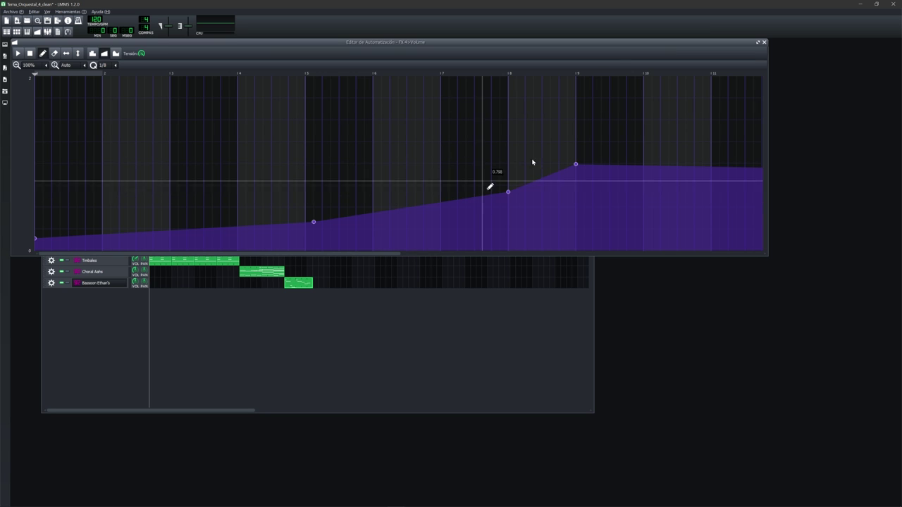
pyautogui.click(764, 42)
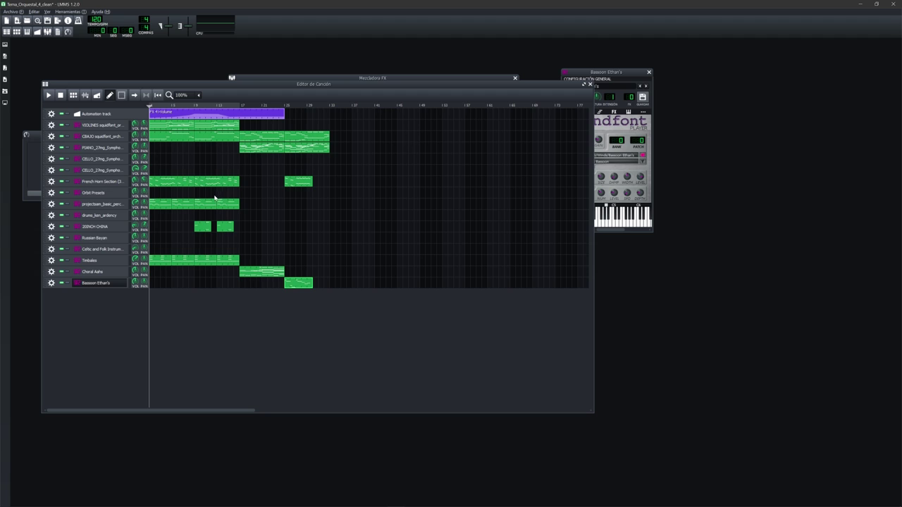
pyautogui.moveTo(228, 117); pyautogui.dragTo(203, 118)
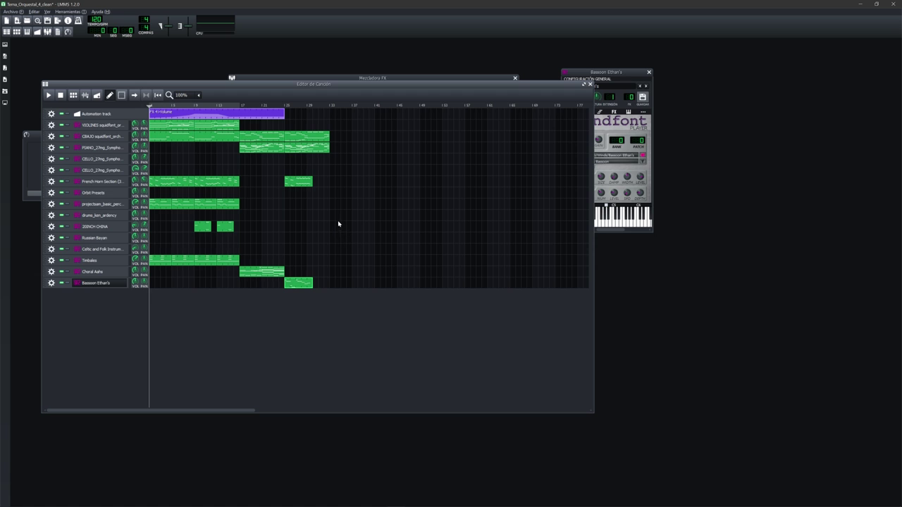
pyautogui.doubleClick(303, 283)
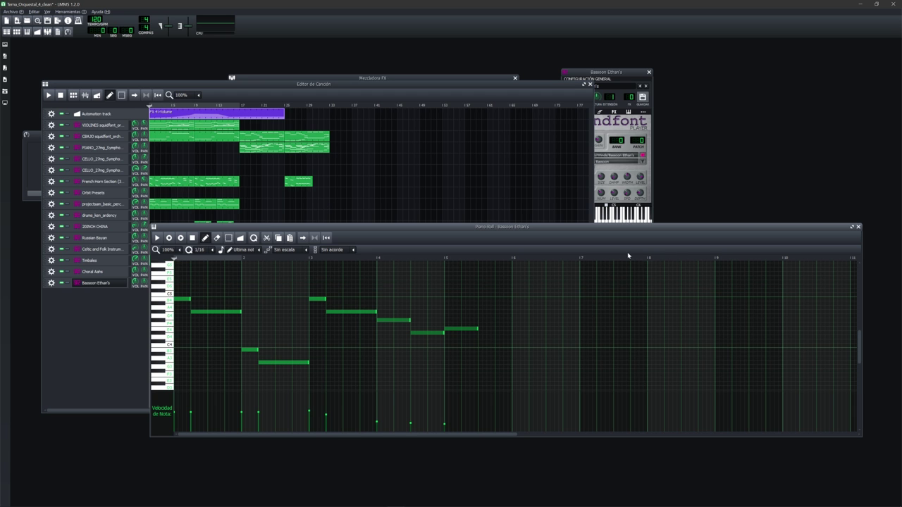
pyautogui.click(858, 226)
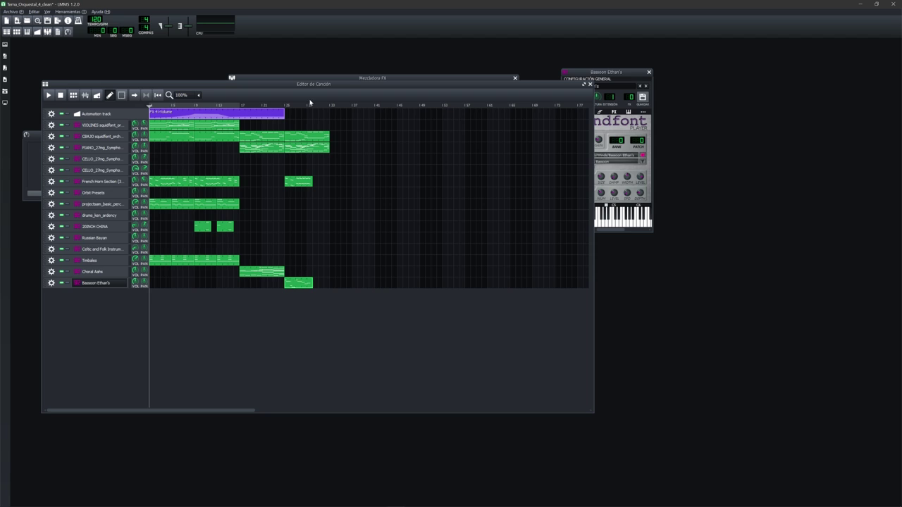
# Step: Play the arrangement from bar 25, stop playback, and place the playhead within bar 29
pyautogui.click(284, 107)
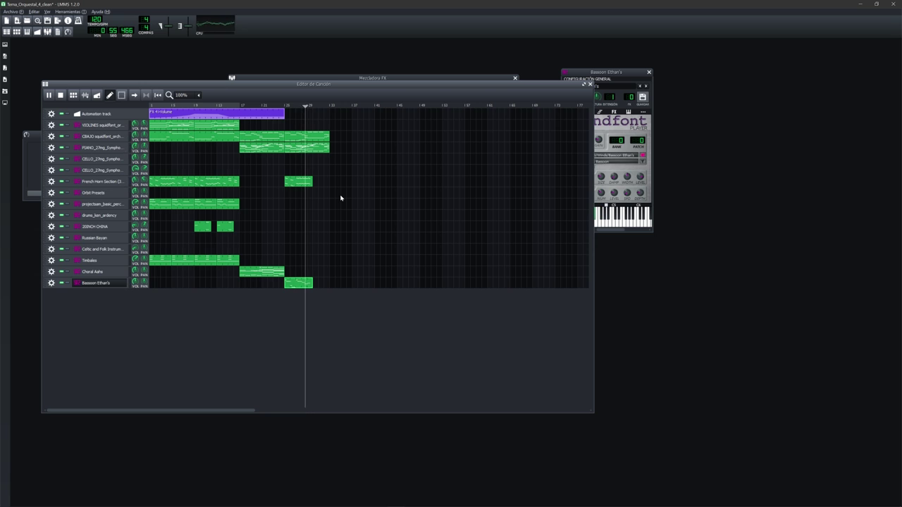
pyautogui.press('space')
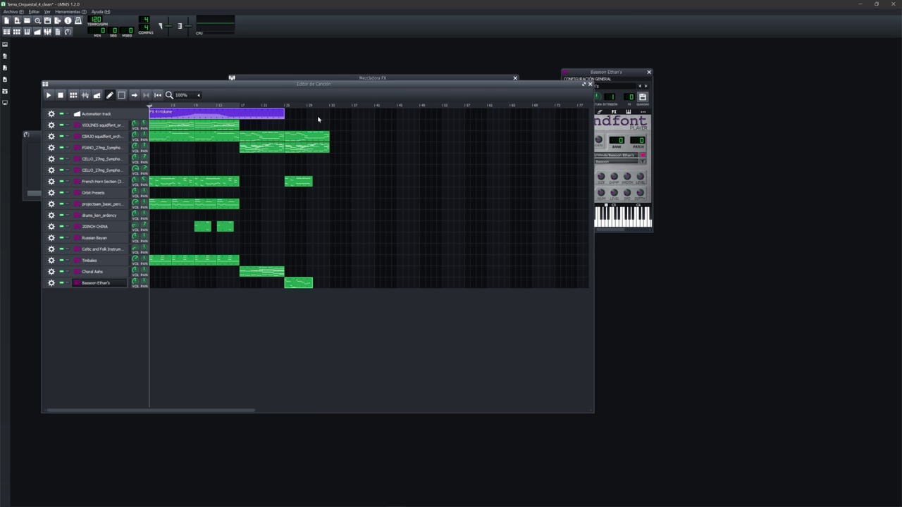
pyautogui.click(311, 106)
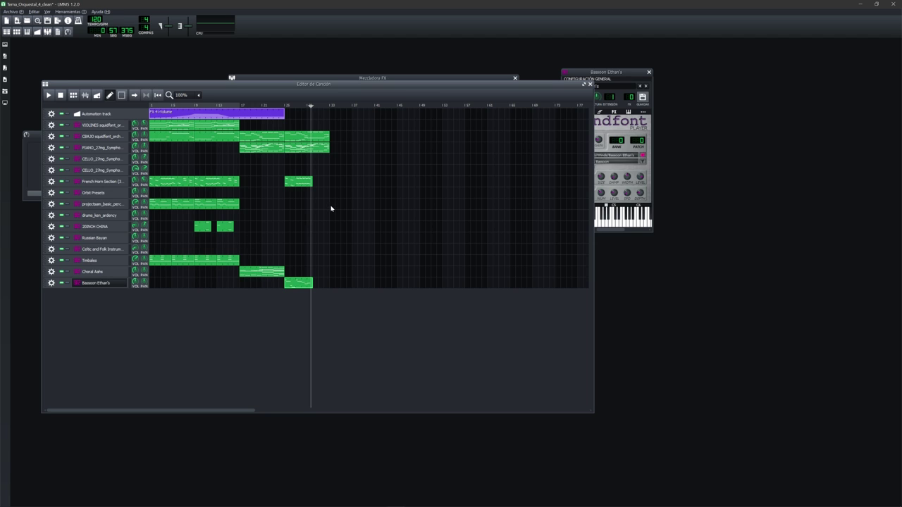
# Step: Copy the violins pattern from bar 9 to bar 33 and place a CBAJO pattern copy beneath it at the same bar
pyautogui.moveTo(226, 127); pyautogui.dragTo(361, 128)
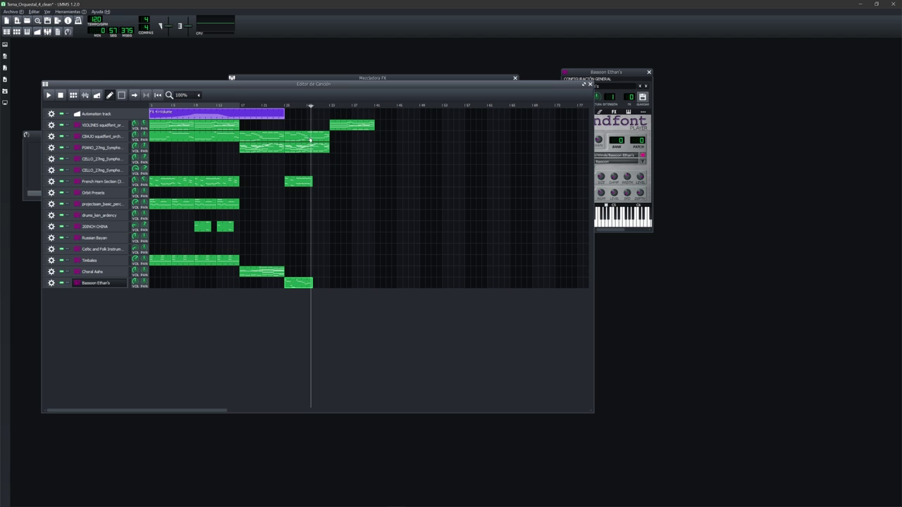
pyautogui.moveTo(302, 143); pyautogui.dragTo(348, 138)
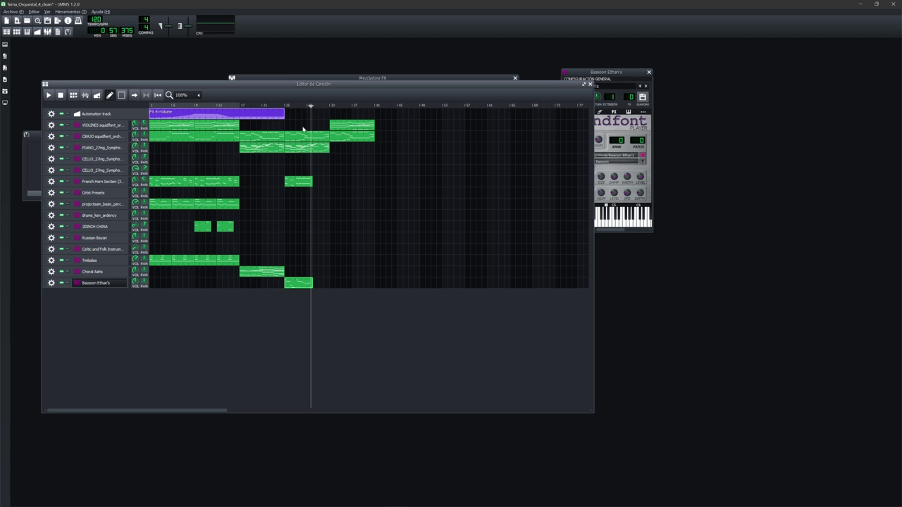
pyautogui.rightClick(344, 136)
pyautogui.click(364, 147)
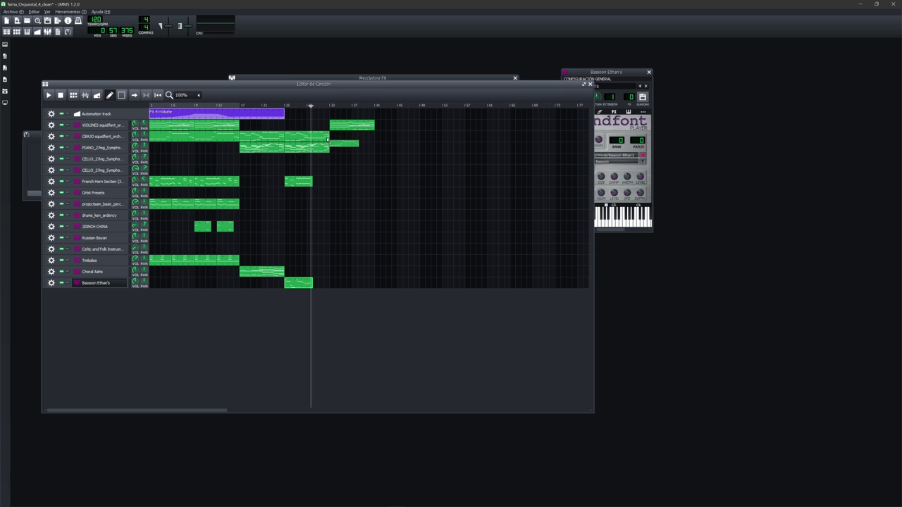
pyautogui.hotkey('ctrl', 'z')
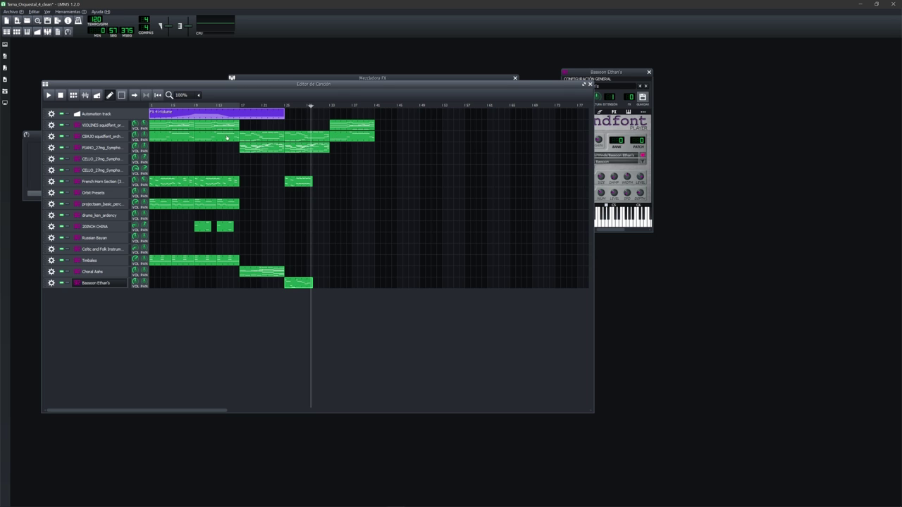
# Step: Play the transition into the copied violins and bass patterns from just before bar 33, and stop playback
pyautogui.moveTo(313, 105); pyautogui.dragTo(325, 105)
pyautogui.press('space')
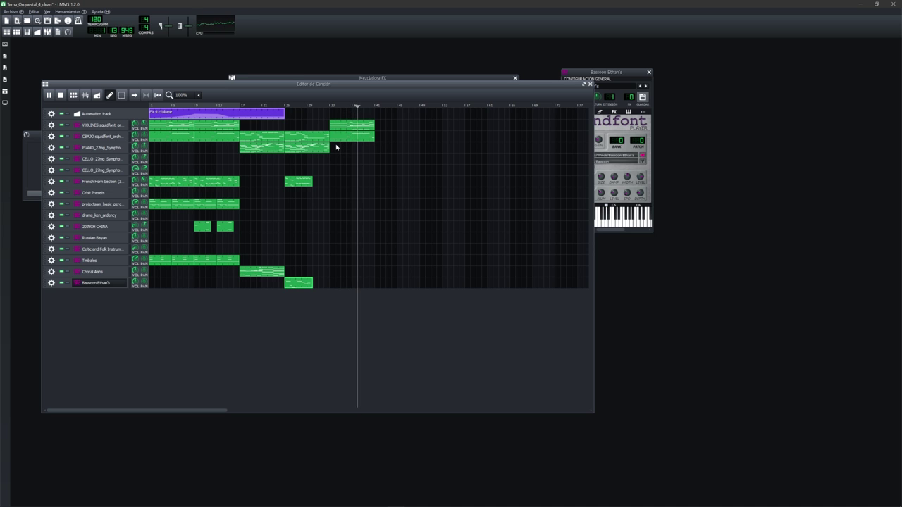
pyautogui.press('space')
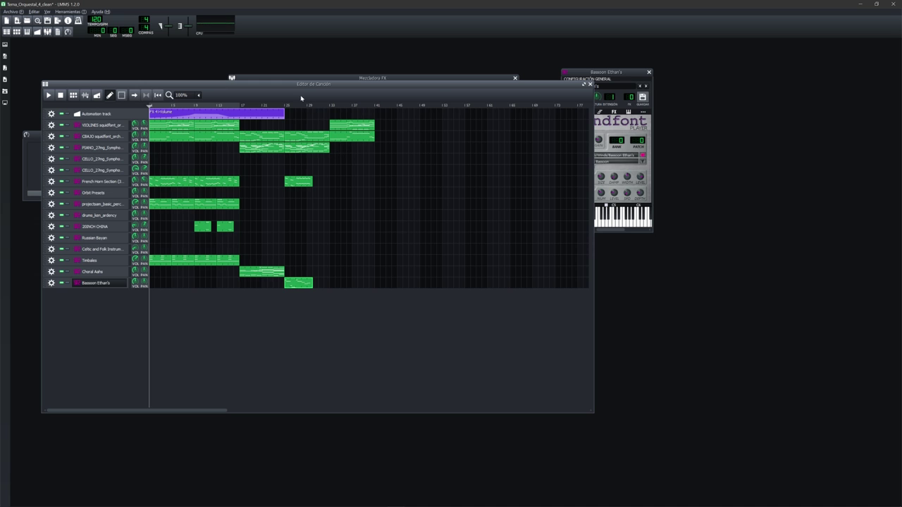
# Step: Extend the FX volume automation clip to bar 41 and open its curve with the song arrangement visible behind it
pyautogui.moveTo(284, 115); pyautogui.dragTo(373, 112)
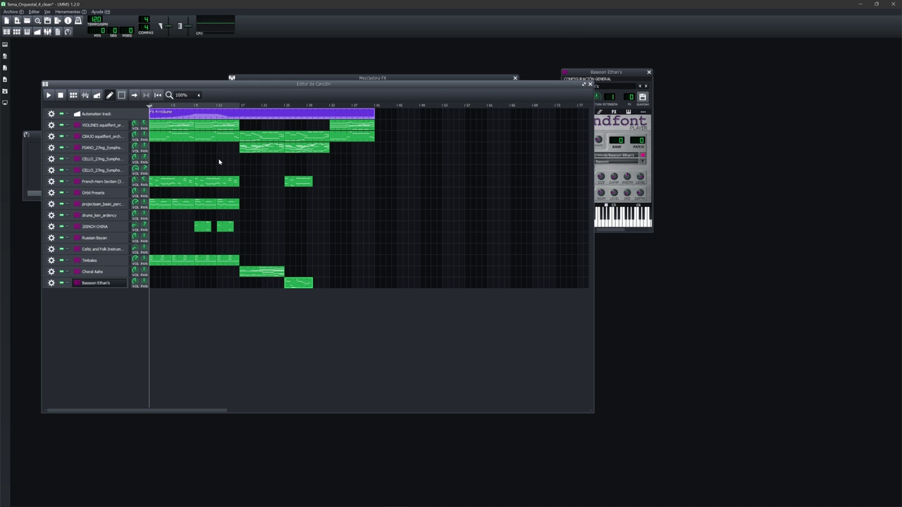
pyautogui.doubleClick(355, 112)
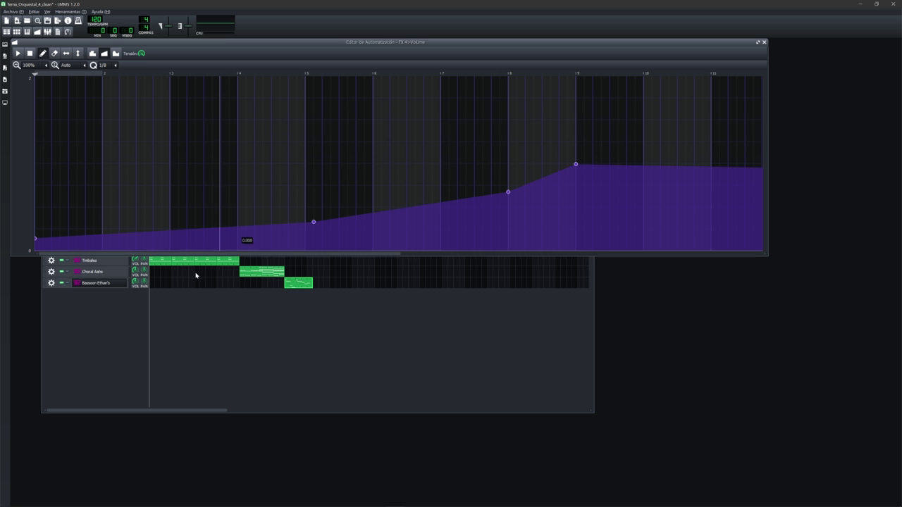
pyautogui.moveTo(240, 252); pyautogui.dragTo(431, 248)
pyautogui.moveTo(449, 43); pyautogui.dragTo(461, 171)
pyautogui.click(317, 200)
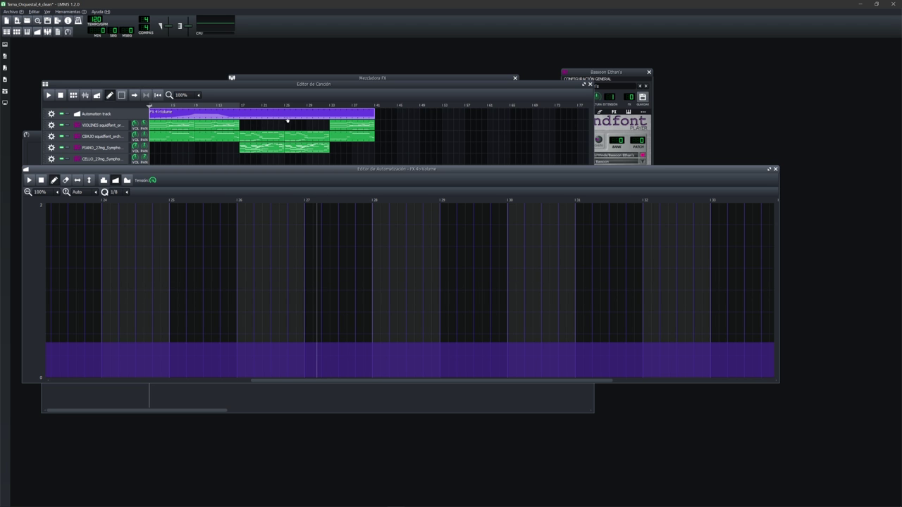
pyautogui.press('space')
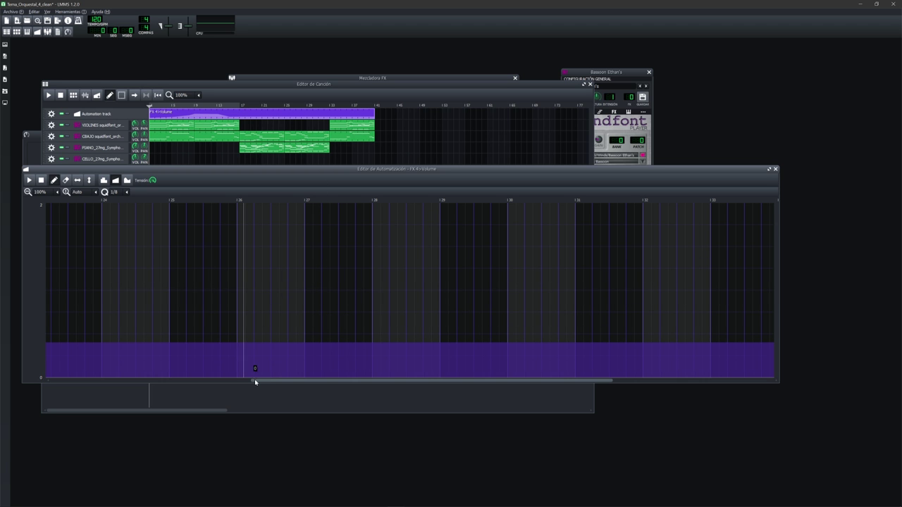
pyautogui.moveTo(263, 383); pyautogui.dragTo(392, 145)
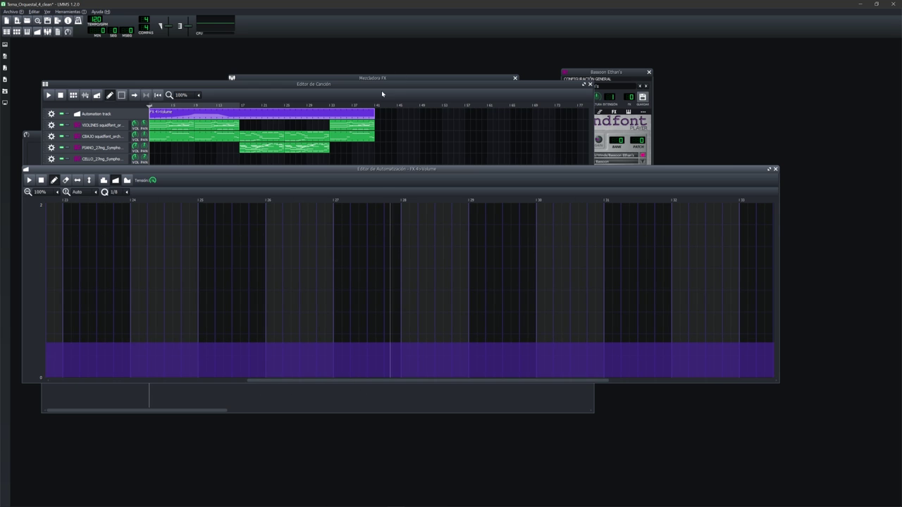
pyautogui.click(380, 91)
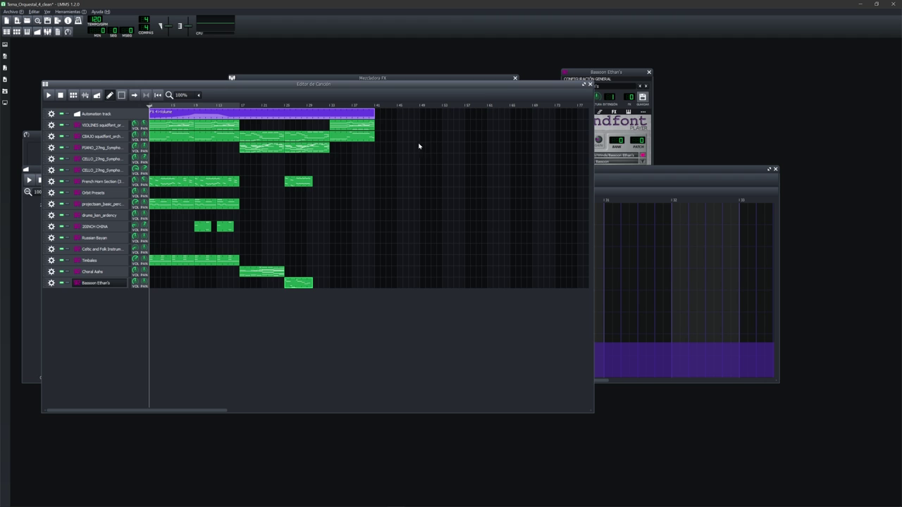
pyautogui.moveTo(619, 170); pyautogui.dragTo(642, 158)
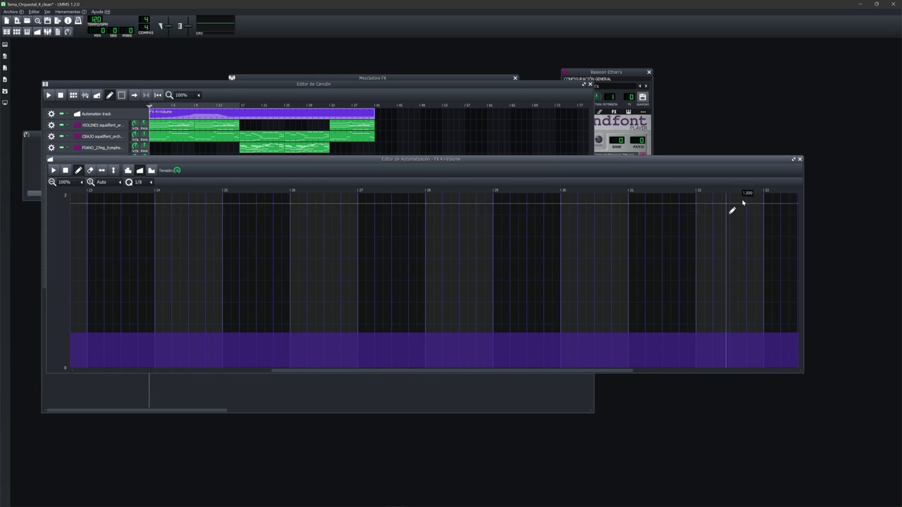
# Step: Add a volume automation point at bar 41 and lower it to nearly zero for a gradual fade-out
pyautogui.moveTo(292, 372); pyautogui.dragTo(358, 371)
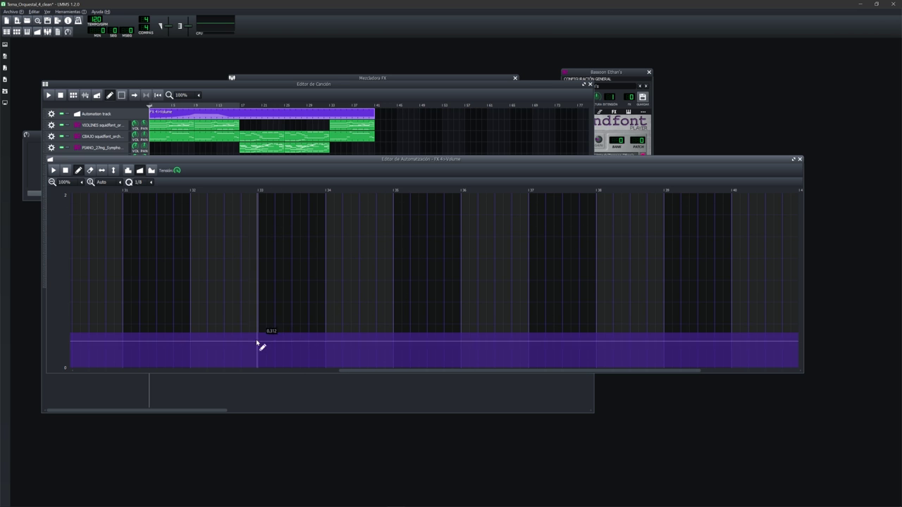
pyautogui.moveTo(363, 370); pyautogui.dragTo(389, 372)
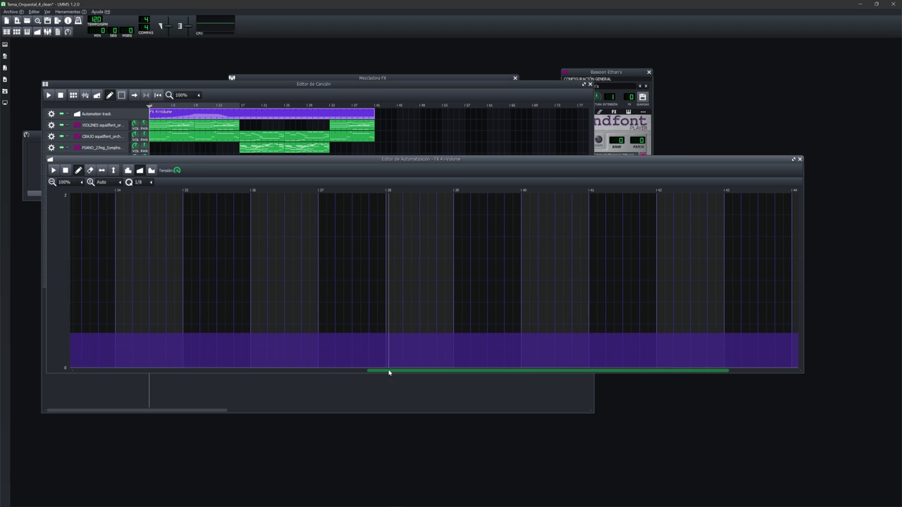
pyautogui.click(589, 334)
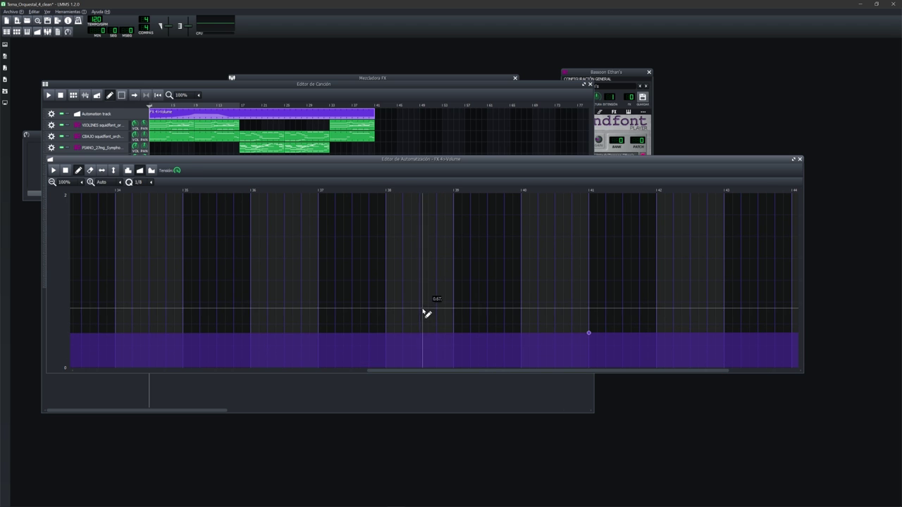
pyautogui.moveTo(592, 339); pyautogui.dragTo(588, 364)
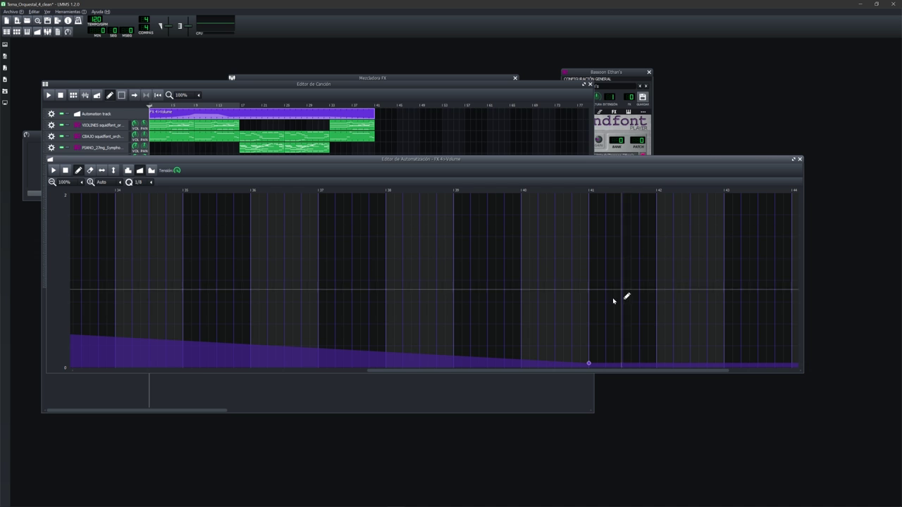
pyautogui.moveTo(590, 364)
pyautogui.mouseDown()
pyautogui.moveTo(588, 355)
pyautogui.moveTo(589, 363)
pyautogui.mouseUp()
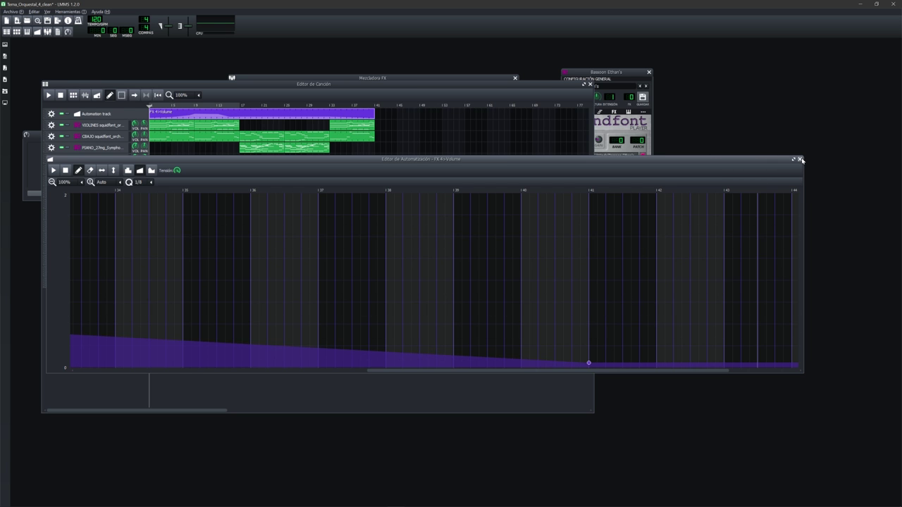
# Step: Close the automation curve, play the fading section from around bar 33, and stop playback at its end
pyautogui.click(800, 159)
pyautogui.click(334, 107)
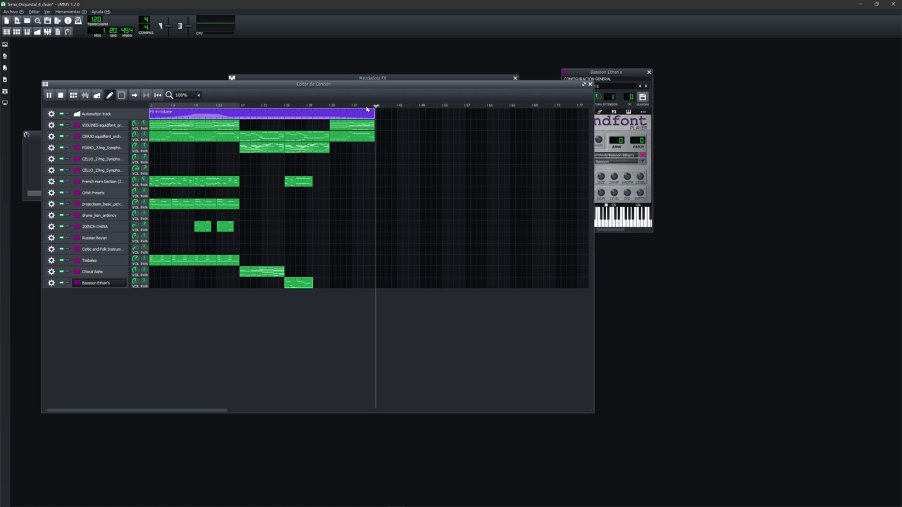
pyautogui.press('space')
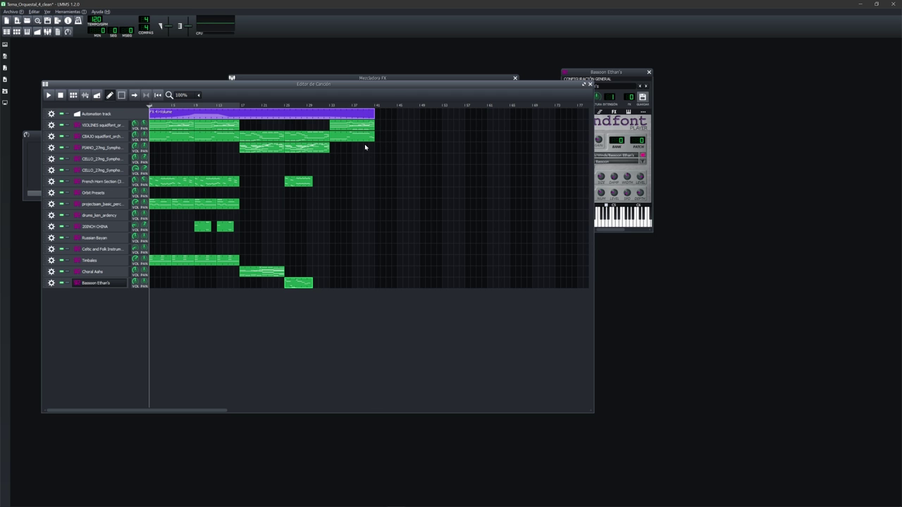
# Step: Rearrange the song editor and FX mixer windows so both the tracks and the Violines channel are visible
pyautogui.moveTo(262, 84); pyautogui.dragTo(402, 119)
pyautogui.moveTo(344, 84); pyautogui.dragTo(186, 64)
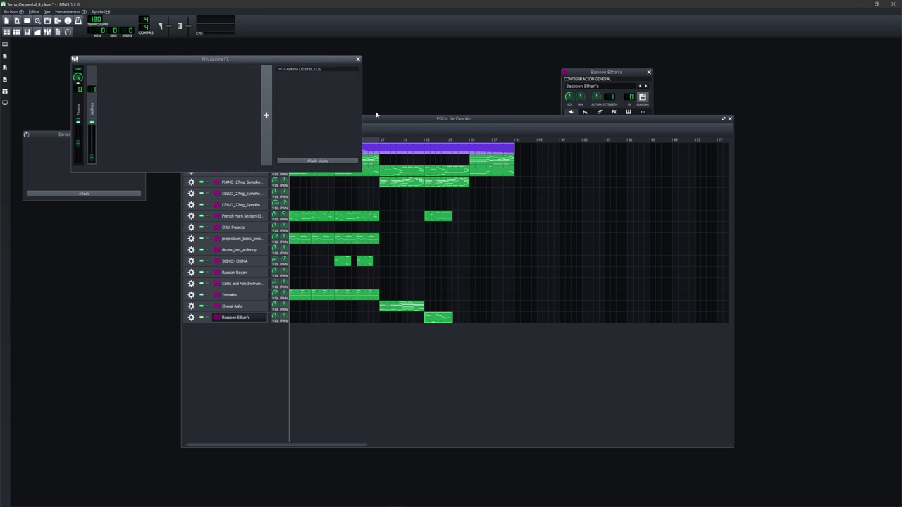
pyautogui.moveTo(381, 116); pyautogui.dragTo(387, 128)
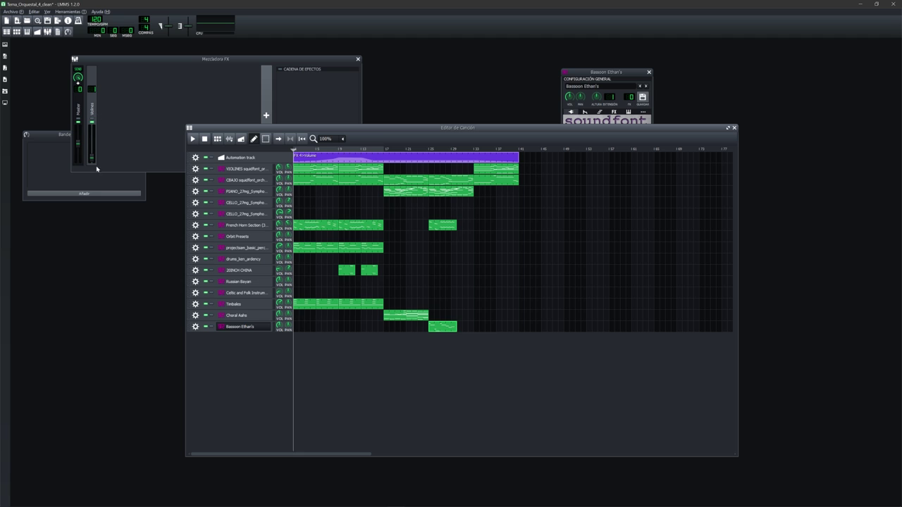
# Step: Show the CBAJO instrument settings and inspect the beginning of the FX volume automation curve
pyautogui.click(260, 179)
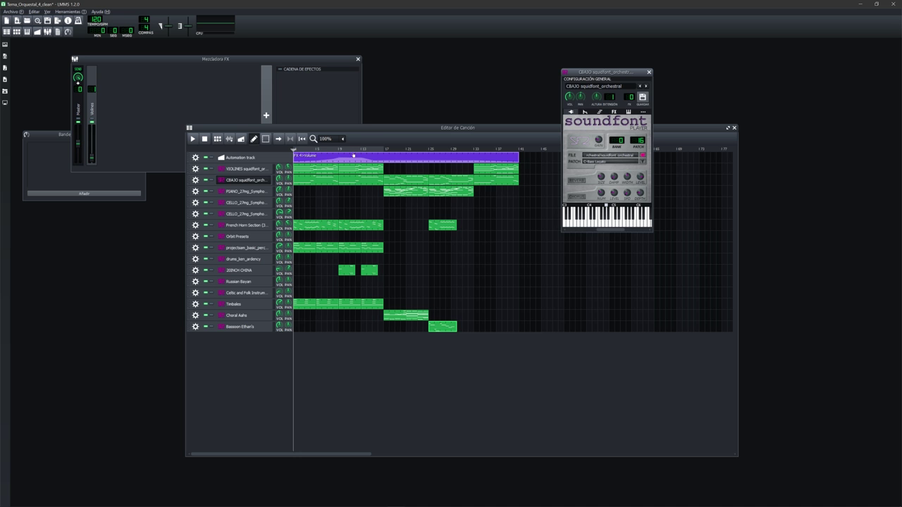
pyautogui.doubleClick(362, 163)
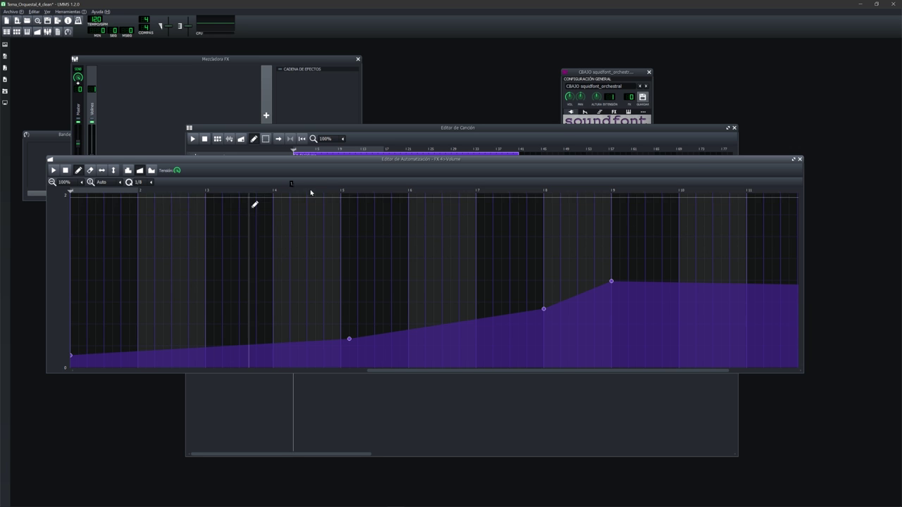
pyautogui.click(799, 159)
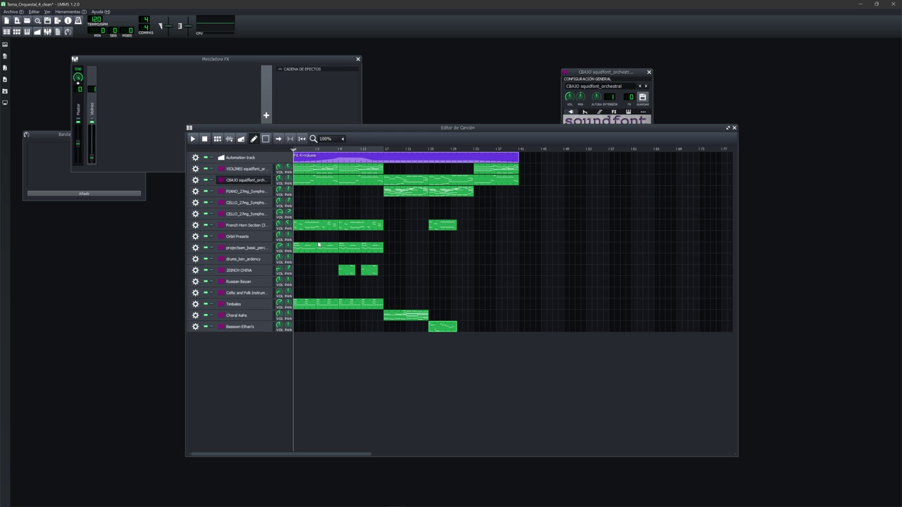
pyautogui.doubleClick(363, 161)
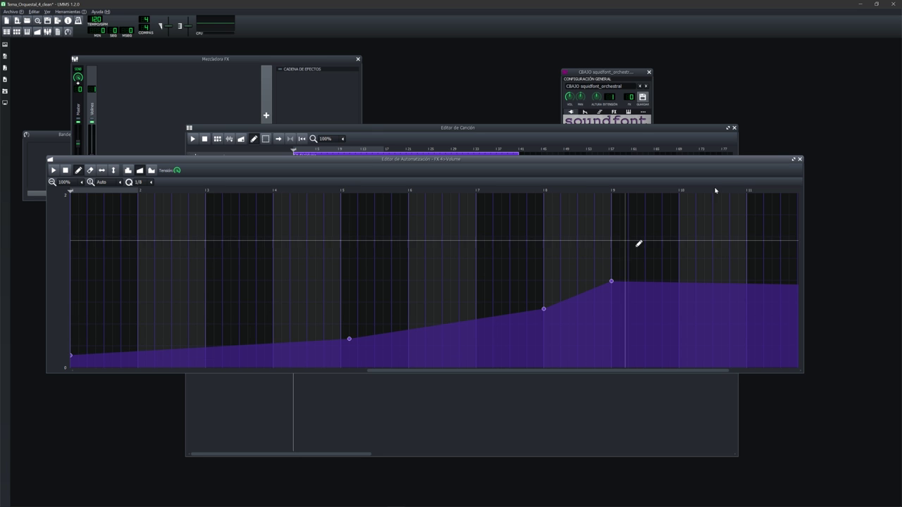
# Step: Close the automation curve and inspect the notes of the first French Horn Section pattern
pyautogui.click(800, 159)
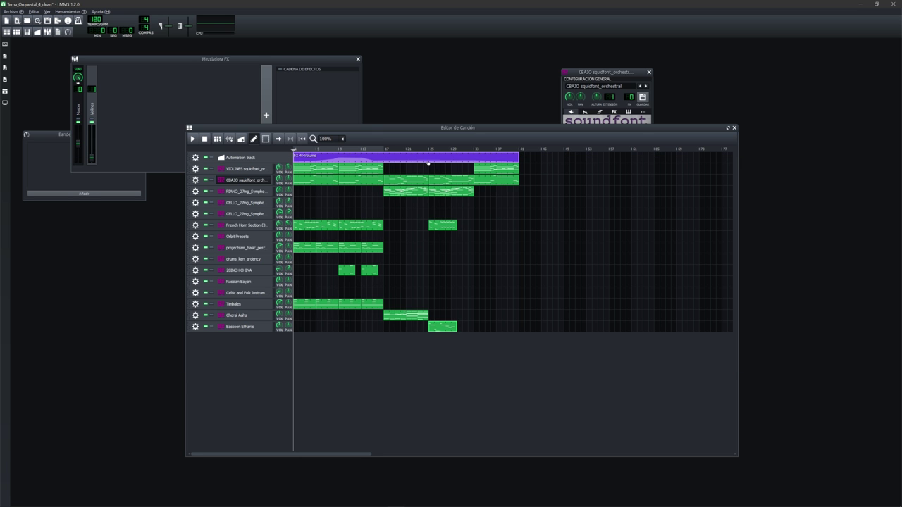
pyautogui.doubleClick(313, 227)
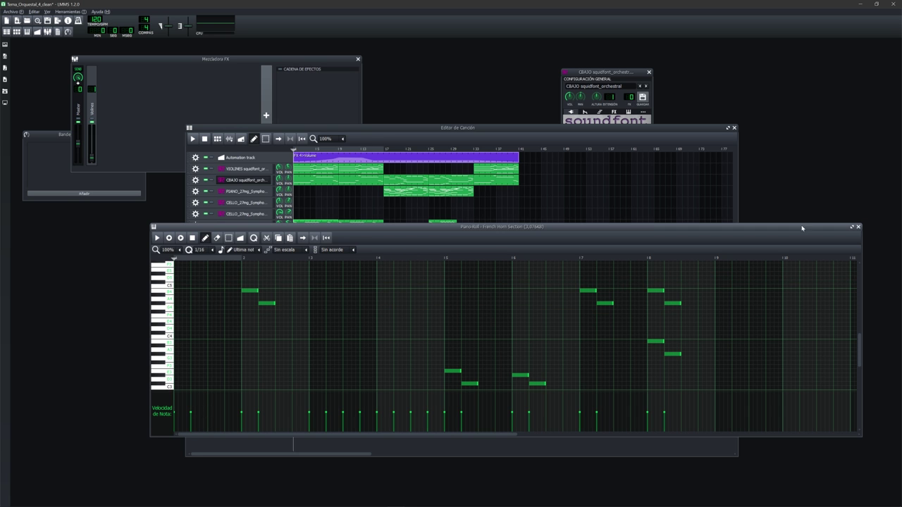
pyautogui.click(858, 226)
# Step: Review the CBAJO soundfont instrument settings once more and close their window
pyautogui.moveTo(397, 129)
pyautogui.mouseDown()
pyautogui.moveTo(377, 146)
pyautogui.moveTo(396, 137)
pyautogui.mouseUp()
pyautogui.moveTo(621, 79); pyautogui.dragTo(727, 87)
pyautogui.click(756, 82)
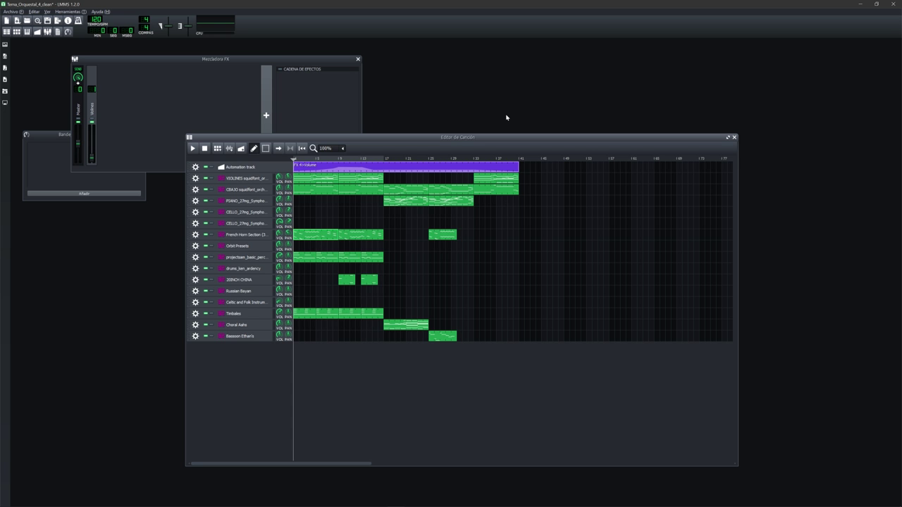
pyautogui.moveTo(509, 143); pyautogui.dragTo(473, 149)
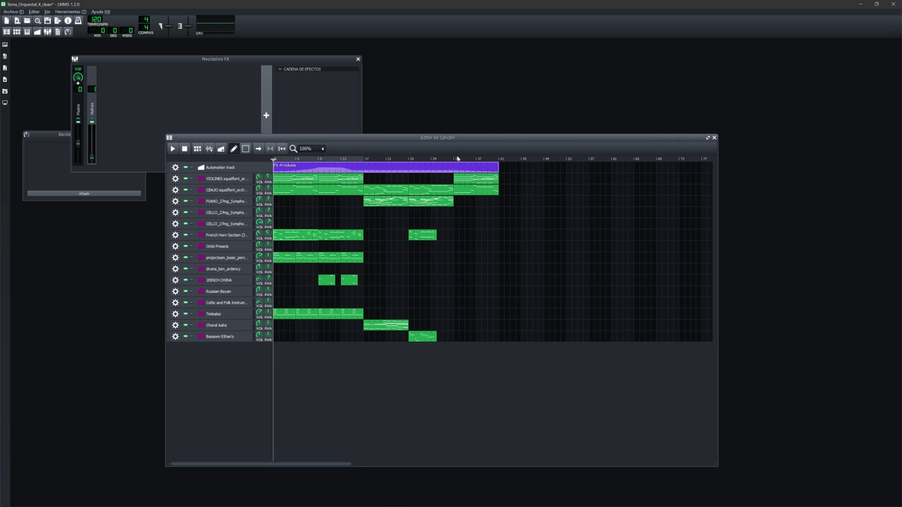
pyautogui.click(235, 191)
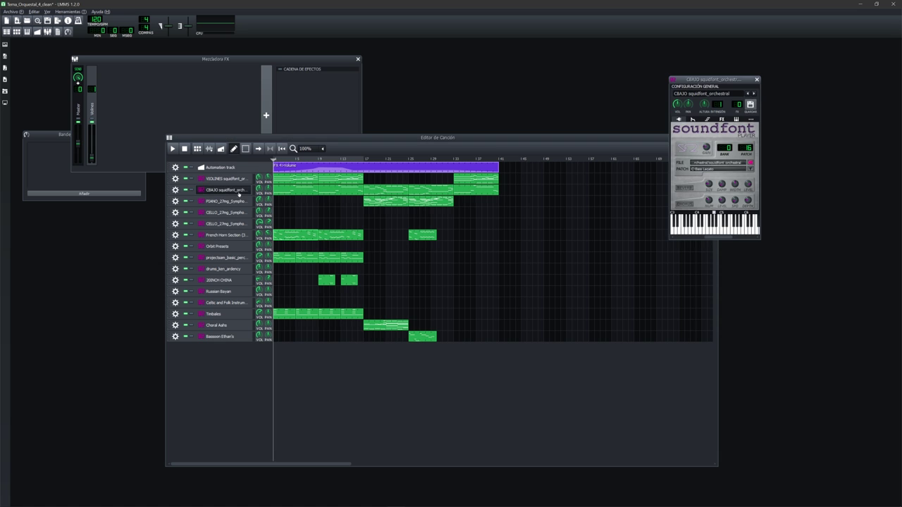
pyautogui.moveTo(744, 83); pyautogui.dragTo(451, 102)
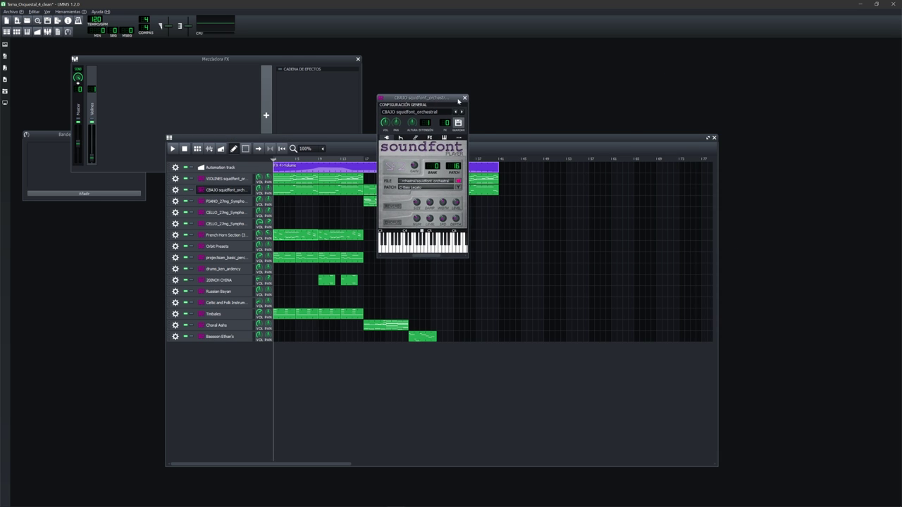
pyautogui.click(465, 100)
pyautogui.moveTo(435, 138)
pyautogui.mouseDown()
pyautogui.moveTo(410, 145)
pyautogui.moveTo(421, 145)
pyautogui.mouseUp()
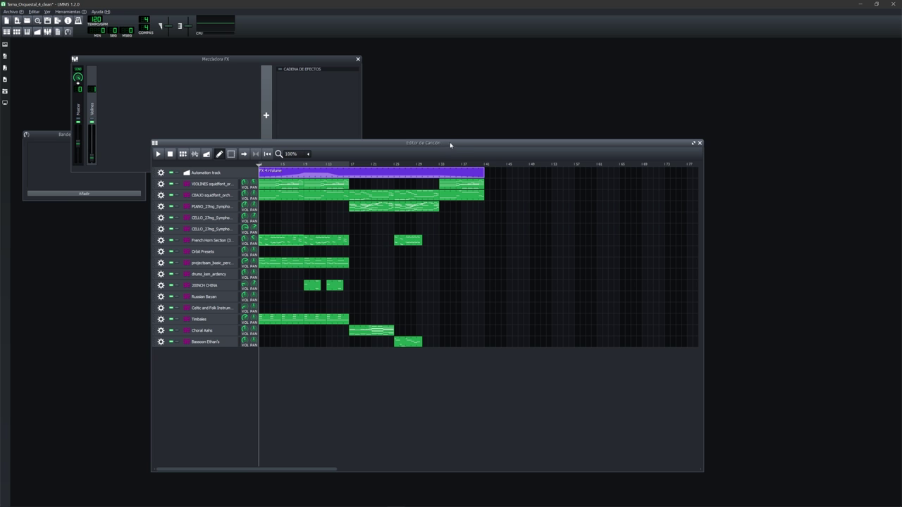
pyautogui.moveTo(436, 141); pyautogui.dragTo(437, 132)
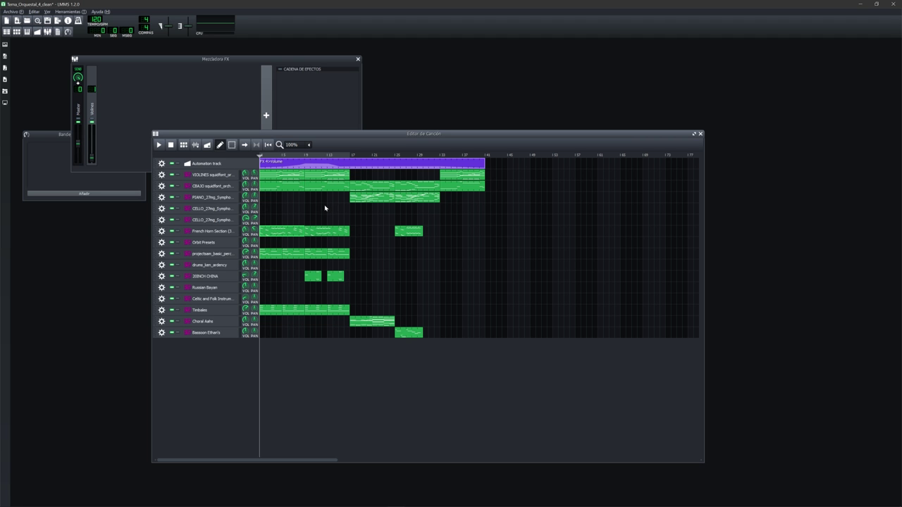
pyautogui.moveTo(337, 134); pyautogui.dragTo(345, 131)
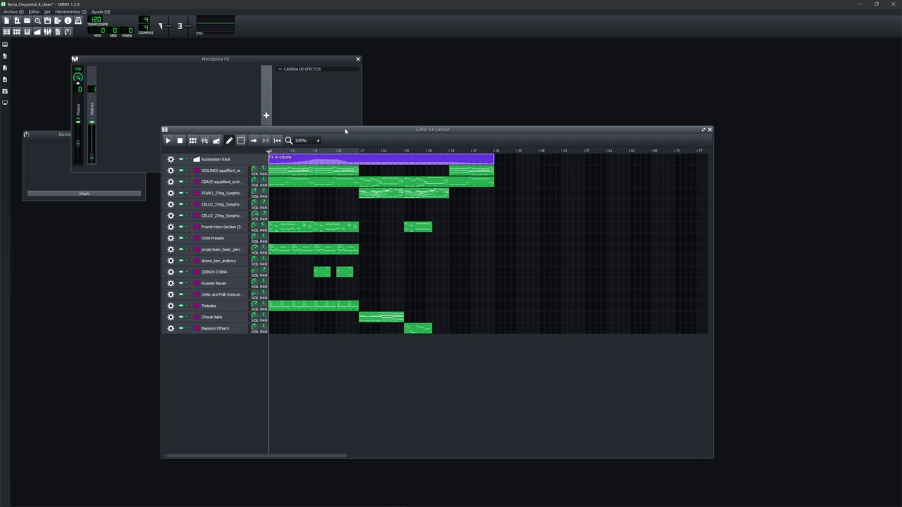
# Step: Play the opening of the song briefly while rearranging the FX mixer and song editor windows to show the channel levels
pyautogui.moveTo(303, 61); pyautogui.dragTo(356, 117)
pyautogui.moveTo(474, 128); pyautogui.dragTo(499, 129)
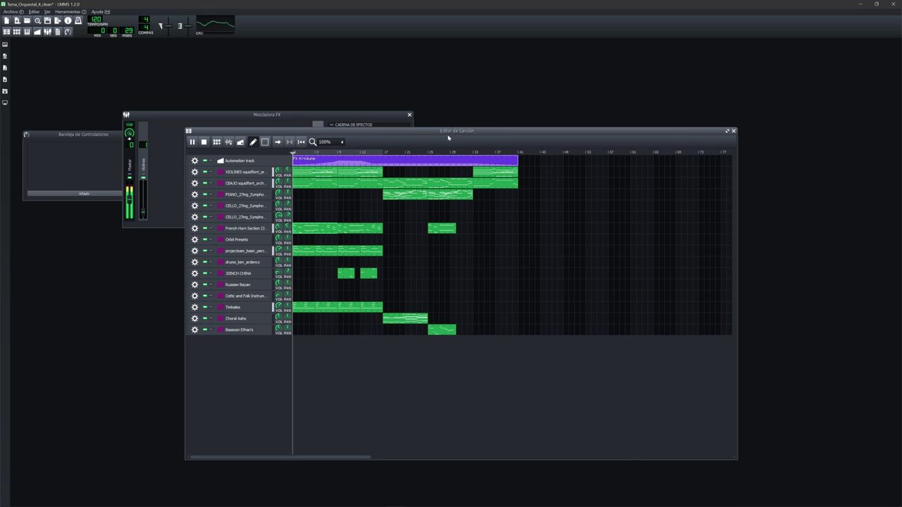
pyautogui.moveTo(280, 114); pyautogui.dragTo(215, 109)
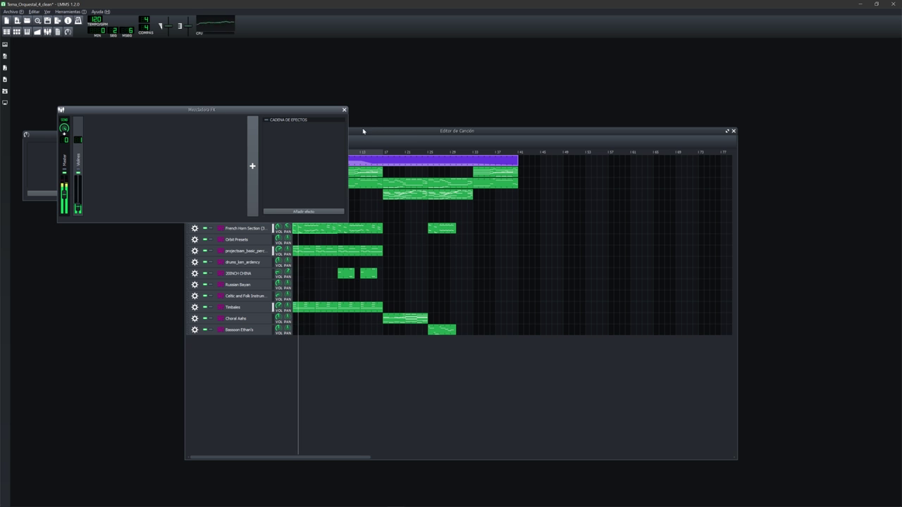
pyautogui.moveTo(362, 130); pyautogui.dragTo(364, 130)
pyautogui.press('space')
pyautogui.moveTo(285, 115); pyautogui.dragTo(282, 112)
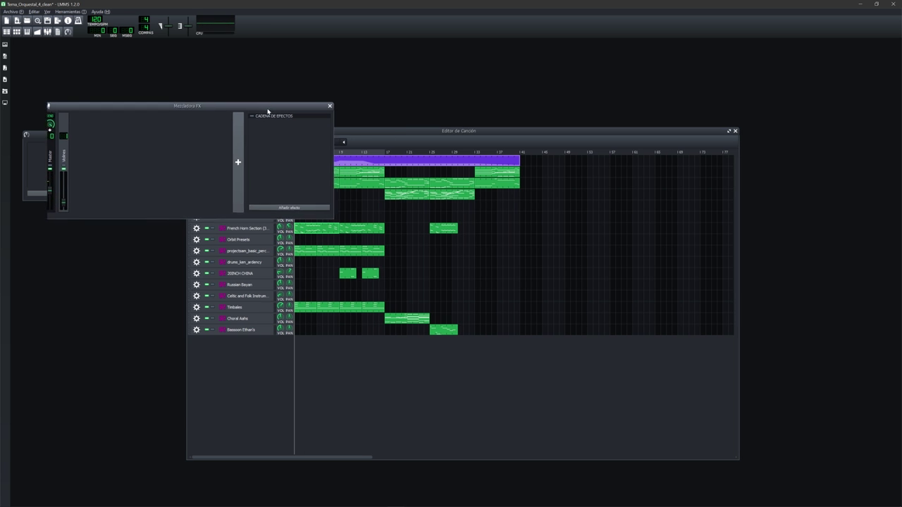
pyautogui.moveTo(363, 130); pyautogui.dragTo(384, 134)
pyautogui.press('space')
pyautogui.press('space')
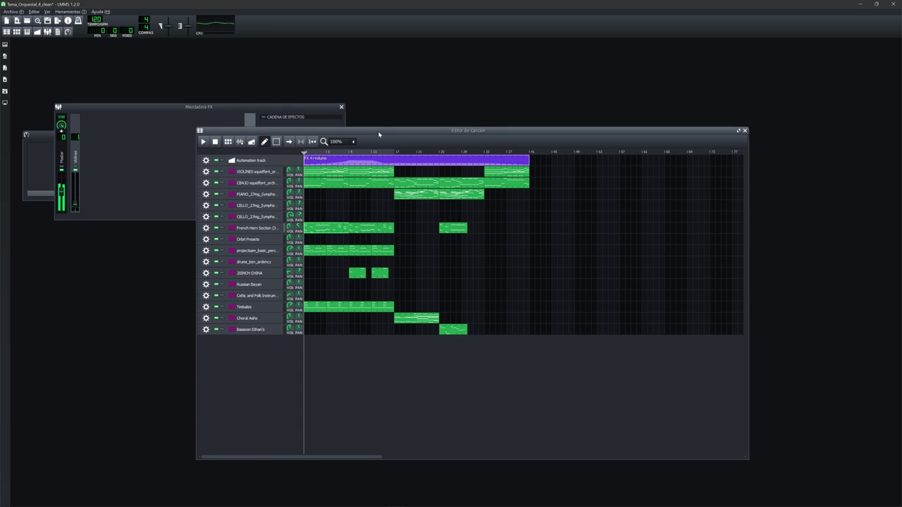
pyautogui.moveTo(316, 115); pyautogui.dragTo(317, 120)
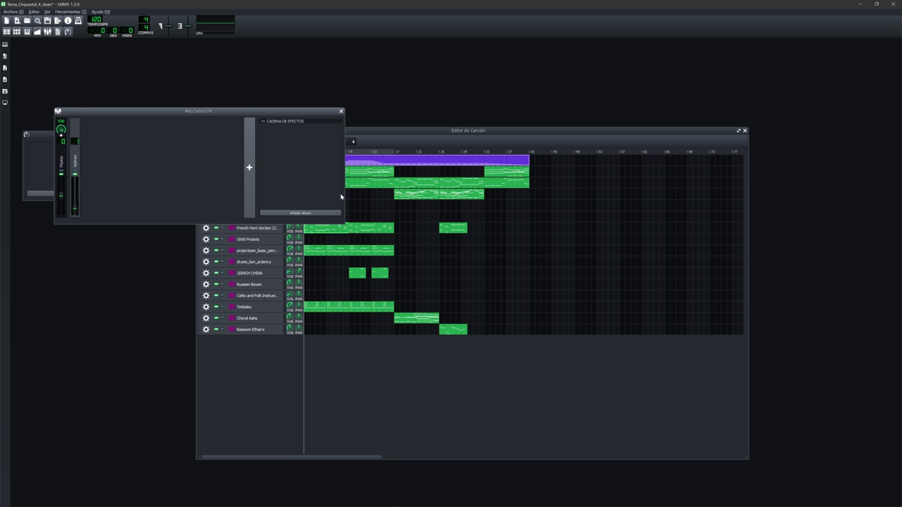
# Step: Inspect the bass notes of the second CBAJO pattern in the piano roll and return to the song editor
pyautogui.doubleClick(384, 185)
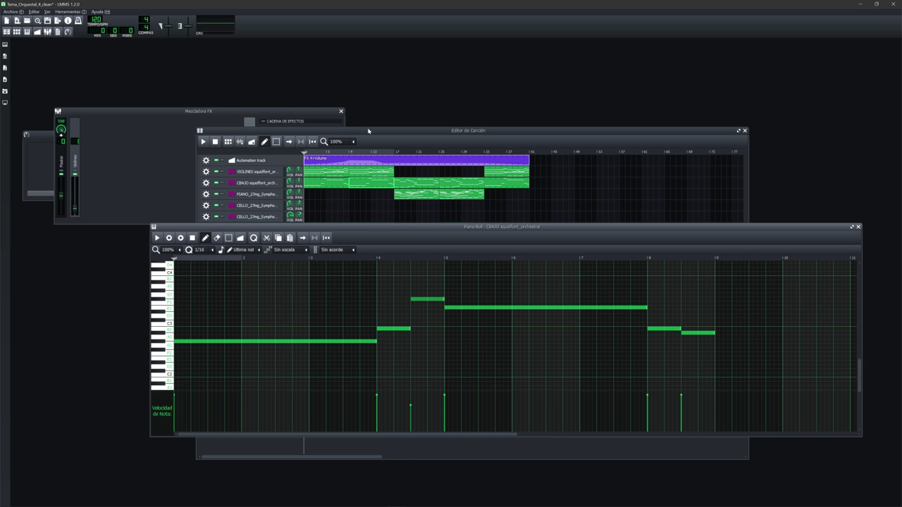
pyautogui.moveTo(367, 127); pyautogui.dragTo(391, 128)
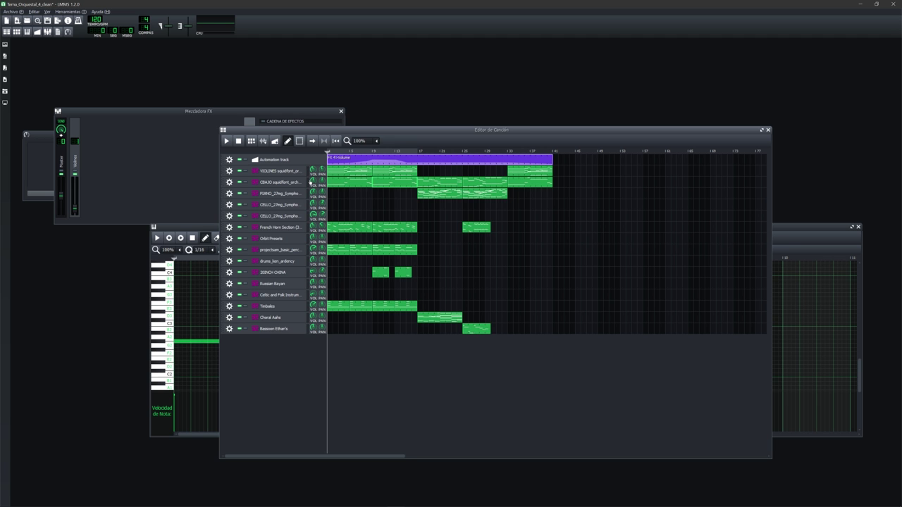
pyautogui.moveTo(207, 233); pyautogui.dragTo(164, 220)
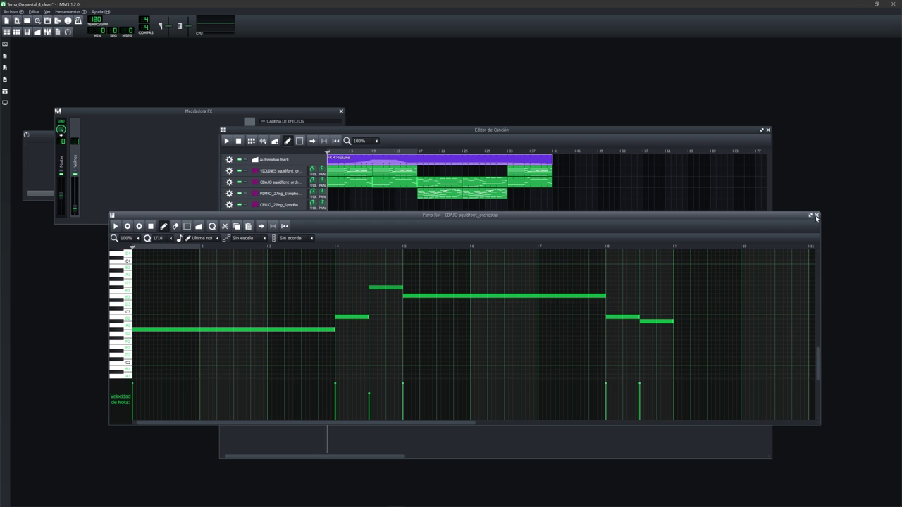
pyautogui.click(817, 215)
pyautogui.moveTo(561, 131); pyautogui.dragTo(528, 120)
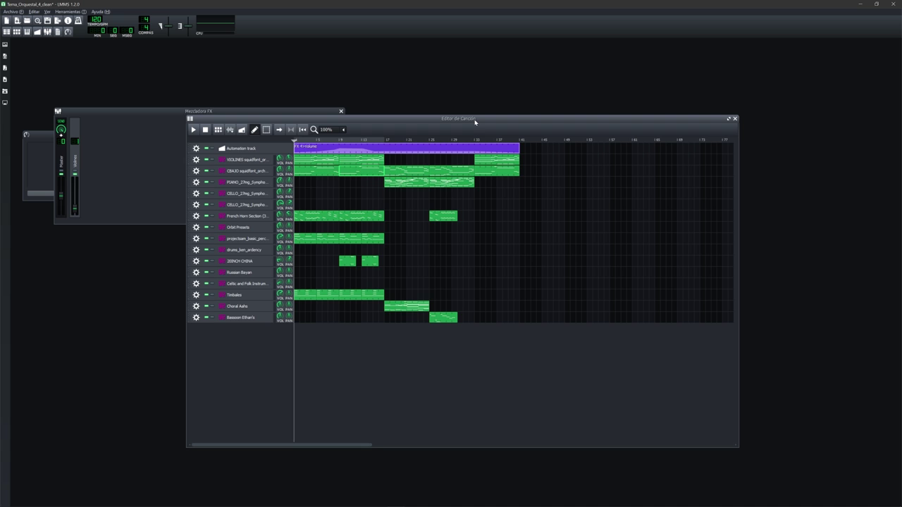
# Step: Browse the W: drive to the SOUNDFONTS folder inside MUSIC and widen the file browser to show full names
pyautogui.click(5, 45)
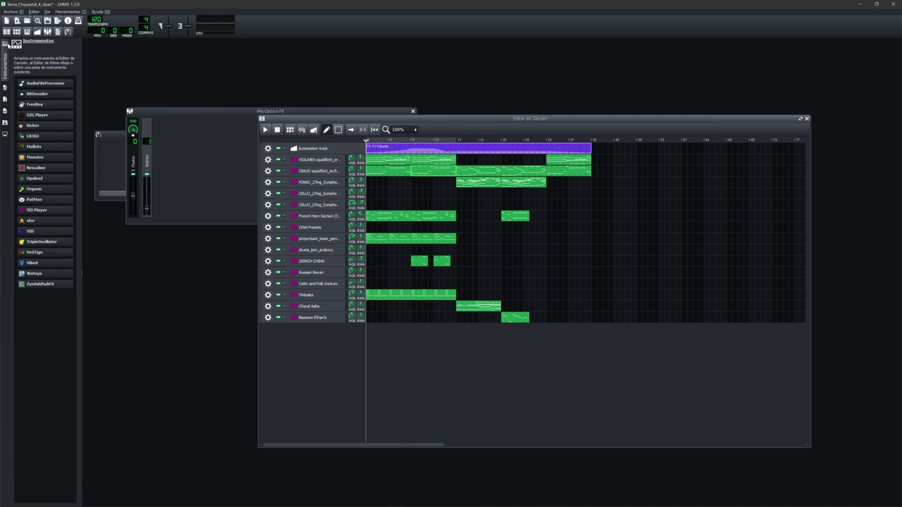
pyautogui.click(5, 134)
pyautogui.doubleClick(62, 75)
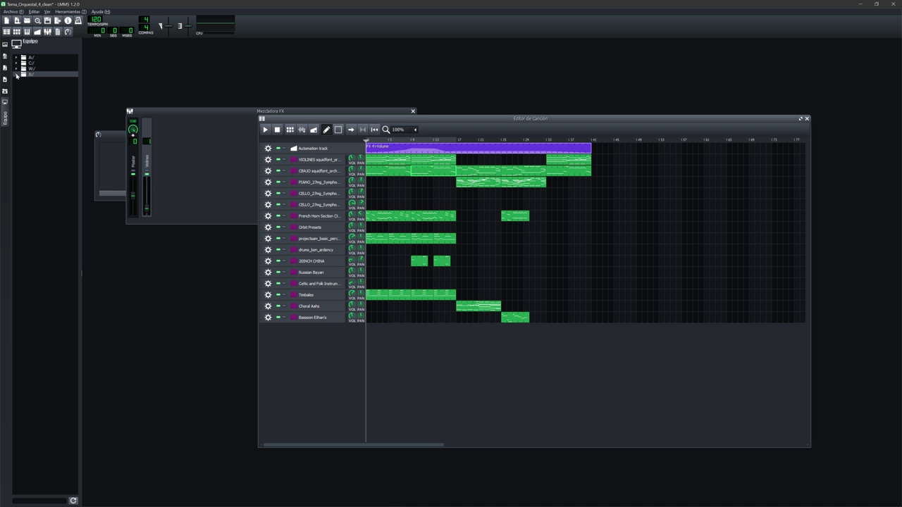
pyautogui.doubleClick(61, 74)
pyautogui.doubleClick(35, 68)
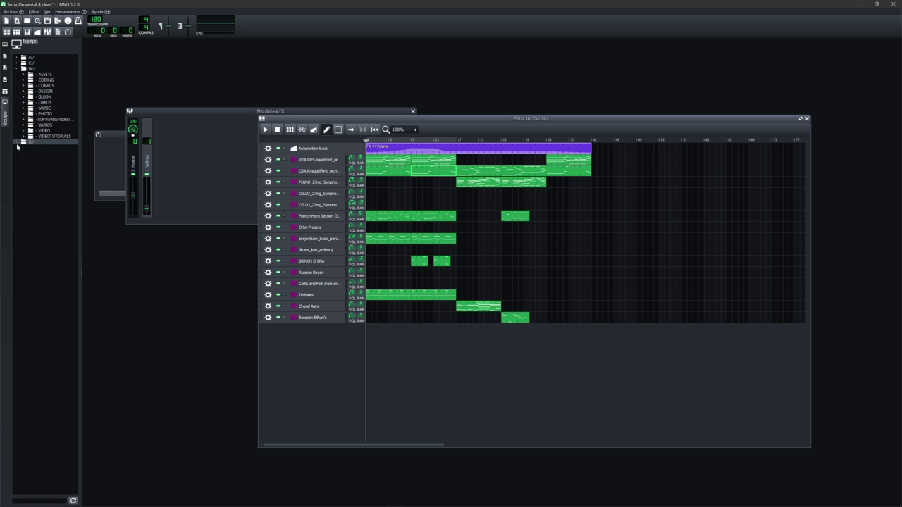
pyautogui.doubleClick(48, 108)
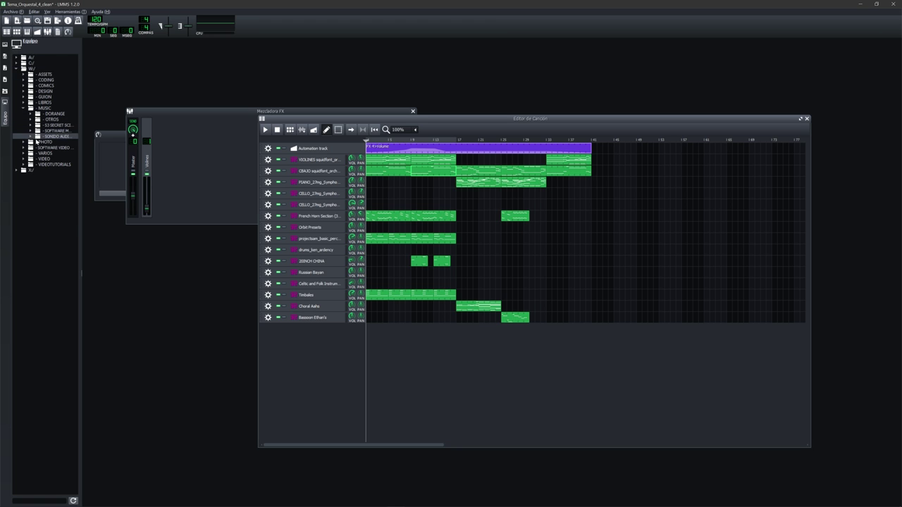
pyautogui.click(31, 138)
pyautogui.click(37, 192)
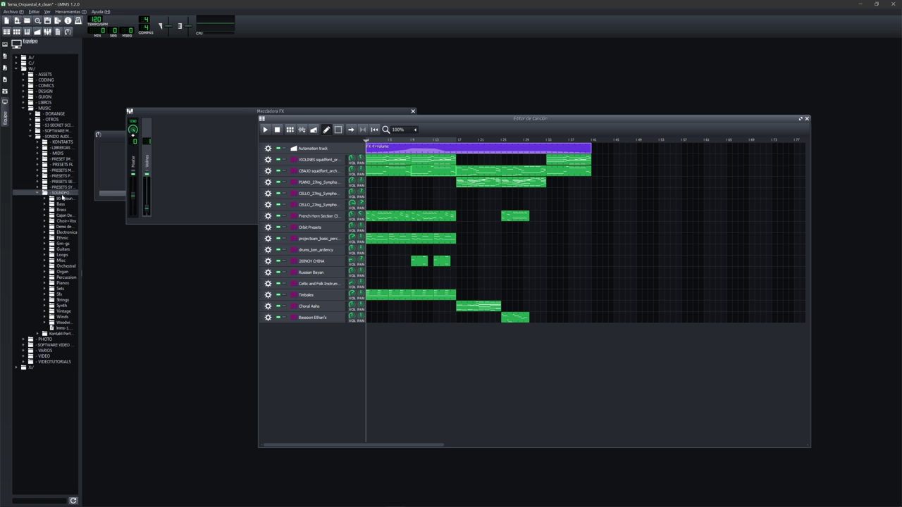
pyautogui.moveTo(80, 204); pyautogui.dragTo(163, 211)
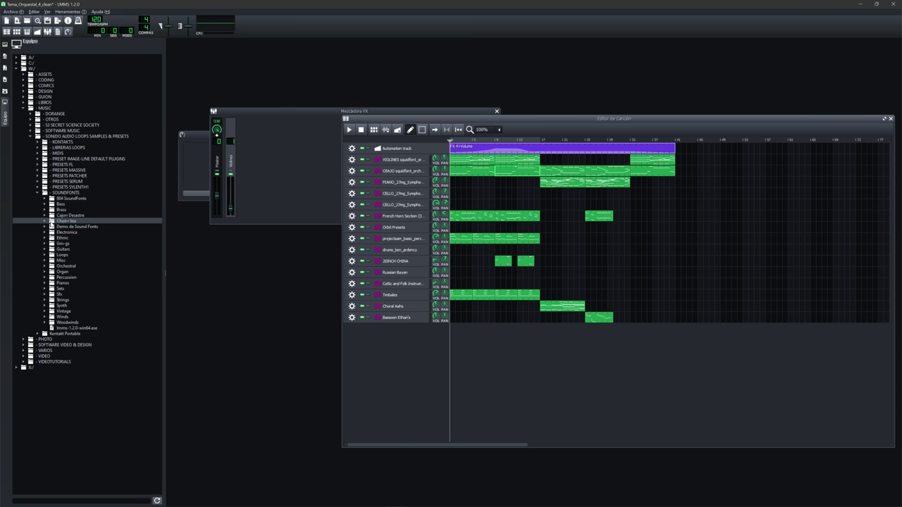
# Step: Look through the Choir+Vox, Cajon Desastre, Brass and Bass soundfont folders, leaving only the Bass folder expanded
pyautogui.click(71, 221)
pyautogui.click(44, 215)
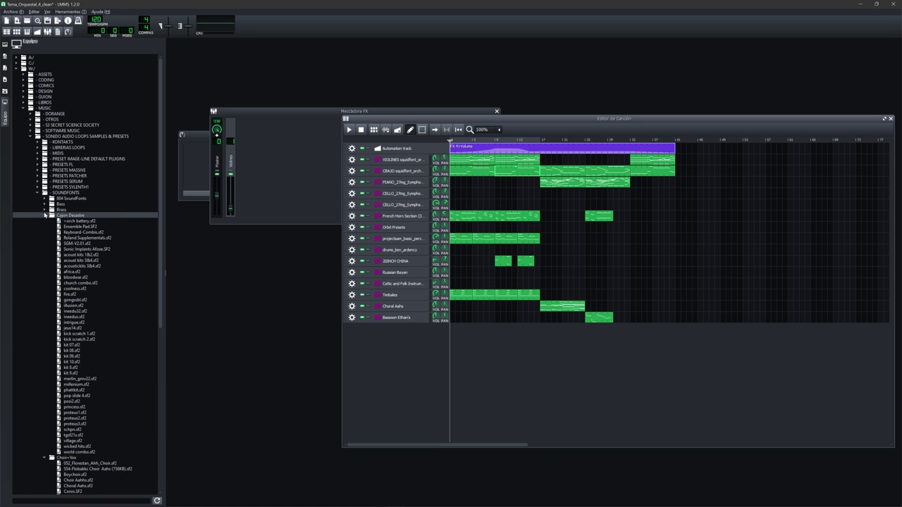
pyautogui.click(44, 216)
pyautogui.click(44, 217)
pyautogui.click(44, 216)
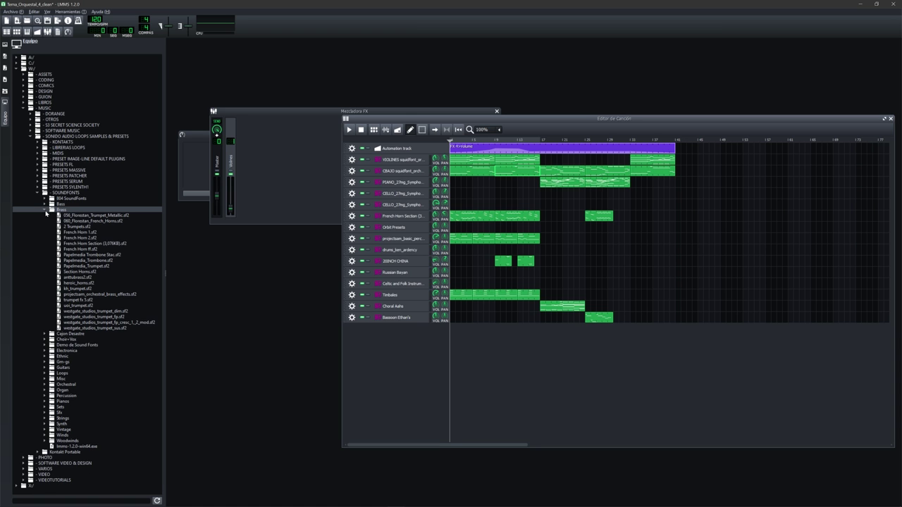
pyautogui.click(44, 213)
pyautogui.click(44, 210)
pyautogui.click(44, 210)
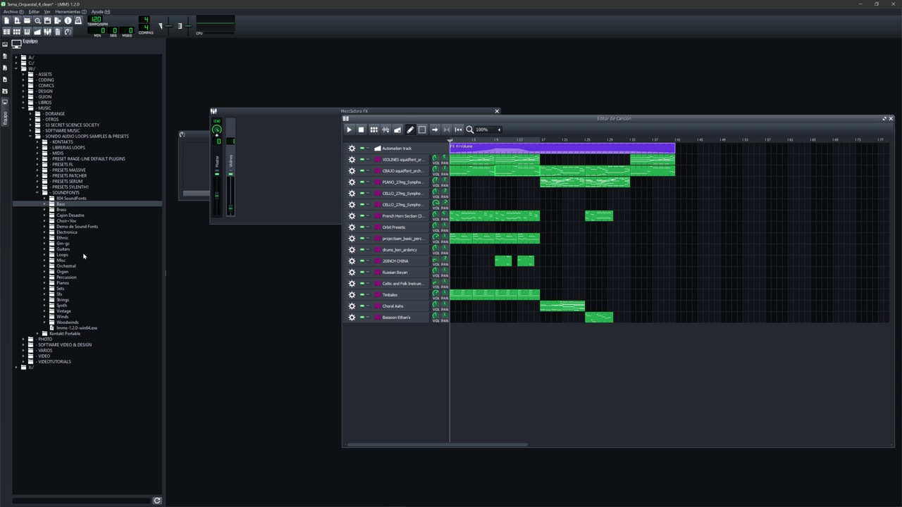
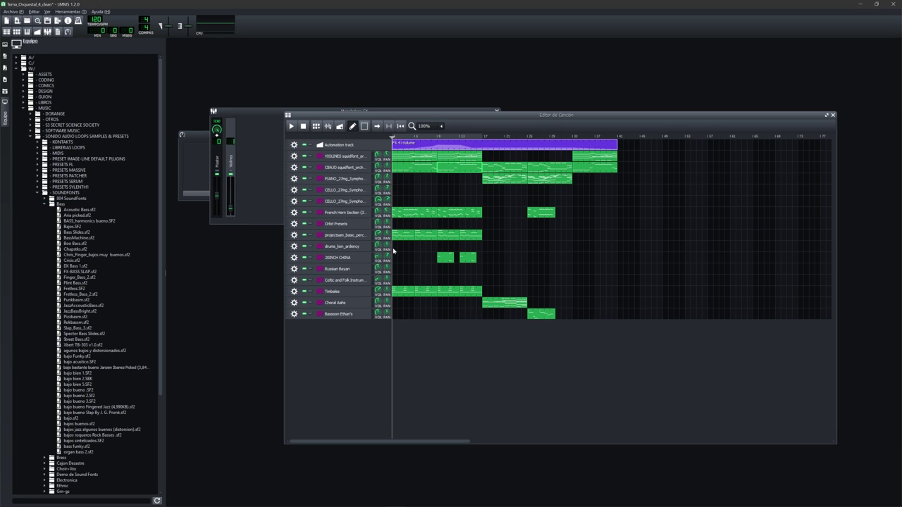
# Step: Rearrange the workspace with the FX mixer above the song editor so that both are fully visible
pyautogui.moveTo(504, 114); pyautogui.dragTo(429, 146)
pyautogui.press('space')
pyautogui.press('space')
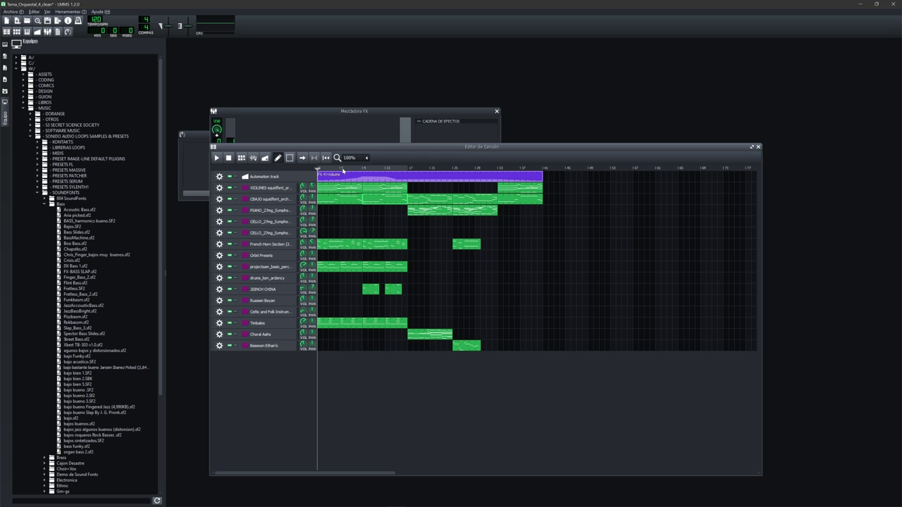
pyautogui.click(342, 171)
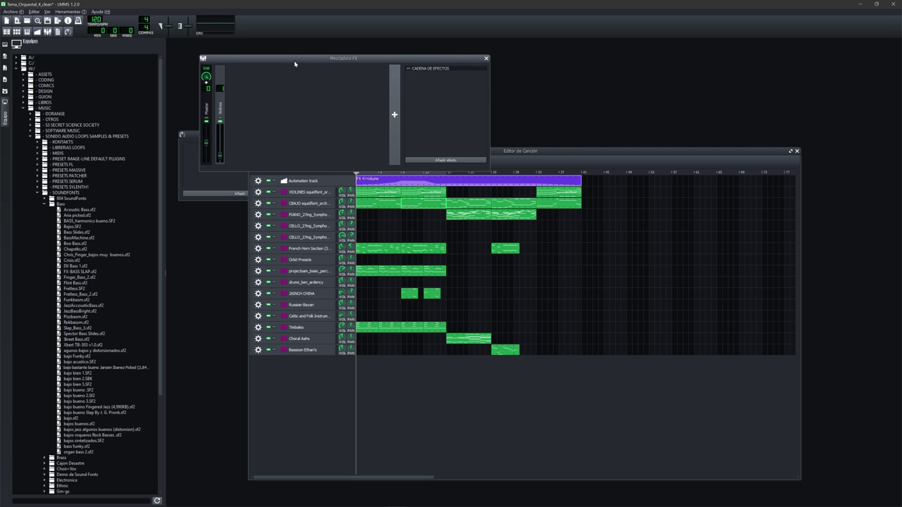
pyautogui.moveTo(291, 59); pyautogui.dragTo(371, 51)
pyautogui.moveTo(589, 150); pyautogui.dragTo(533, 169)
pyautogui.moveTo(405, 50); pyautogui.dragTo(422, 40)
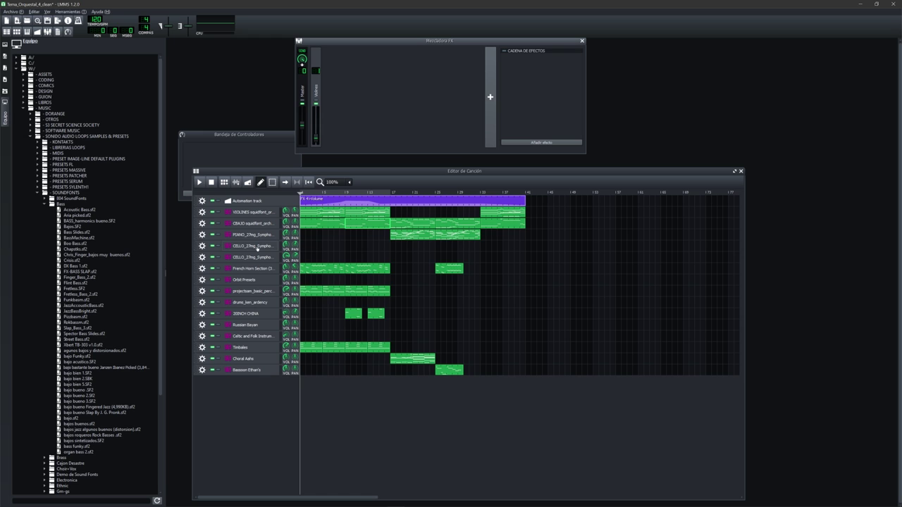
# Step: Delete the two empty CELLO tracks and the empty Orbit Presets track from the song
pyautogui.doubleClick(256, 247)
pyautogui.click(203, 246)
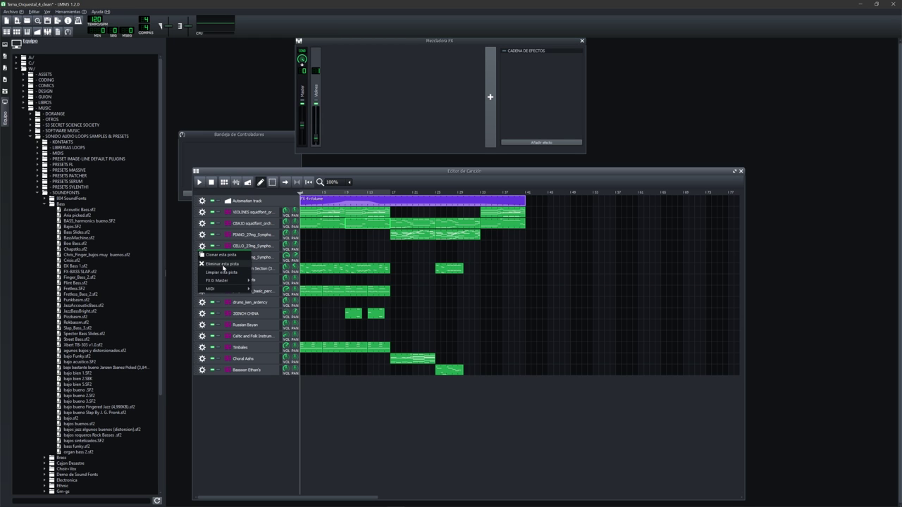
pyautogui.click(219, 263)
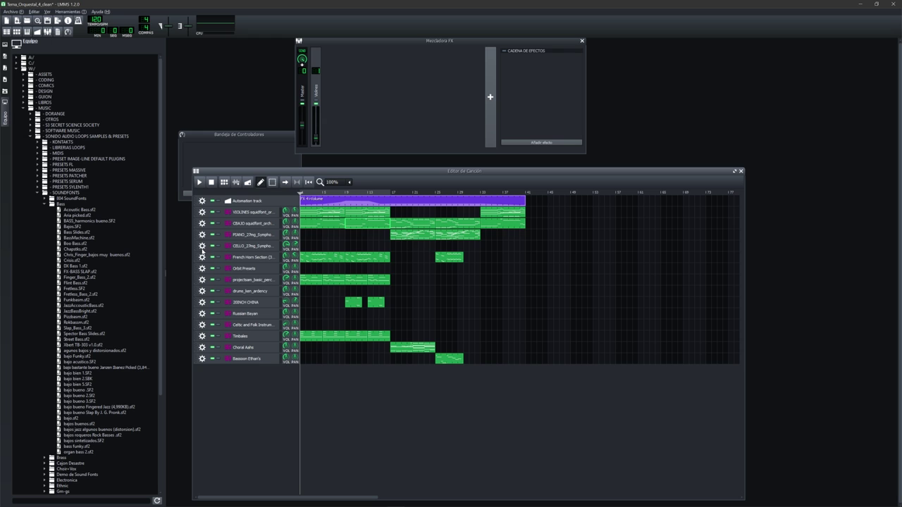
pyautogui.click(202, 246)
pyautogui.click(218, 266)
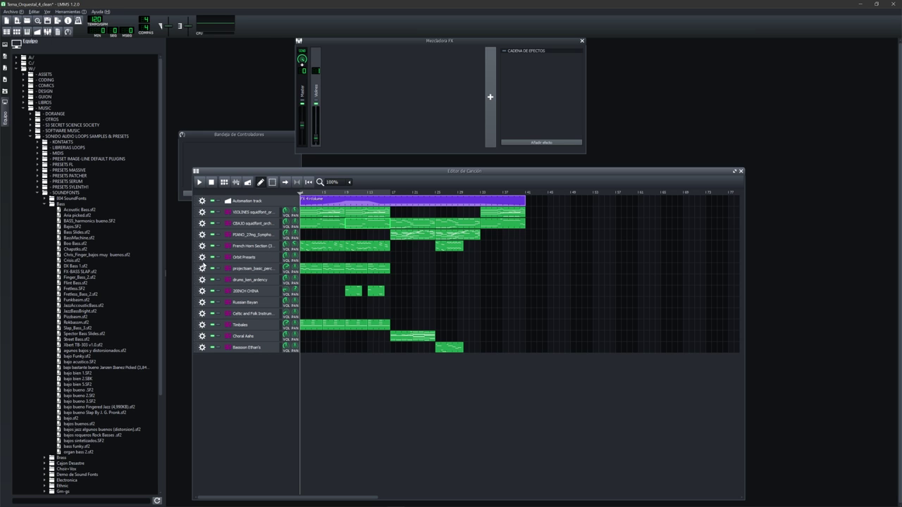
pyautogui.click(203, 258)
pyautogui.click(224, 276)
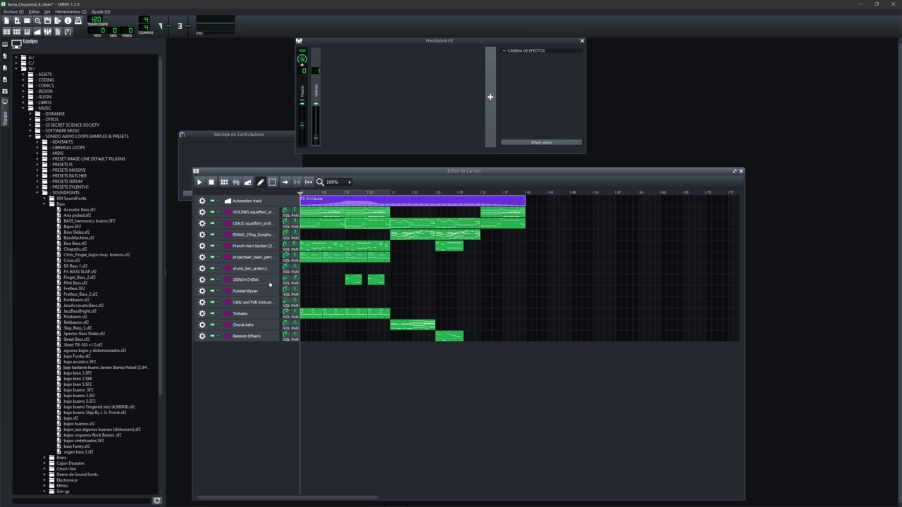
# Step: Delete the empty drums_ken_ardency, Russian Bayan and Celtic and Folk Instruments tracks from the song
pyautogui.click(204, 270)
pyautogui.click(202, 290)
pyautogui.click(217, 297)
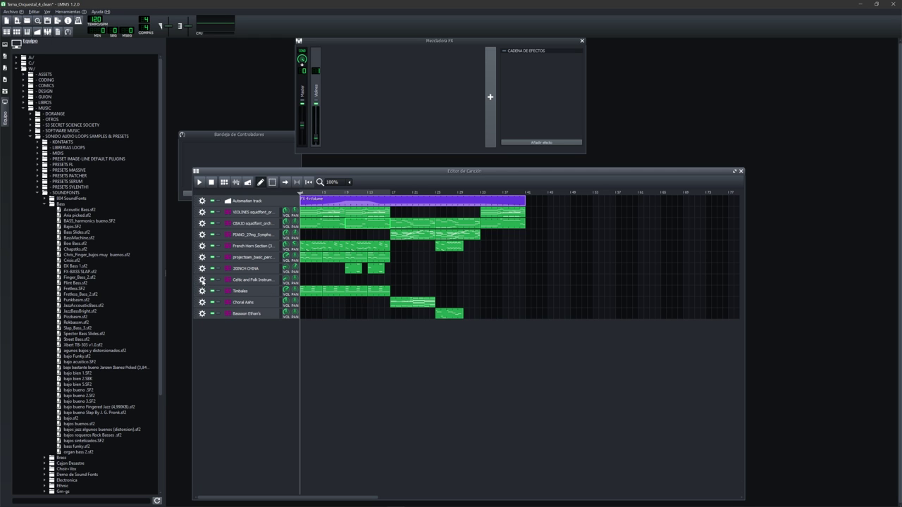
pyautogui.click(202, 280)
pyautogui.click(221, 298)
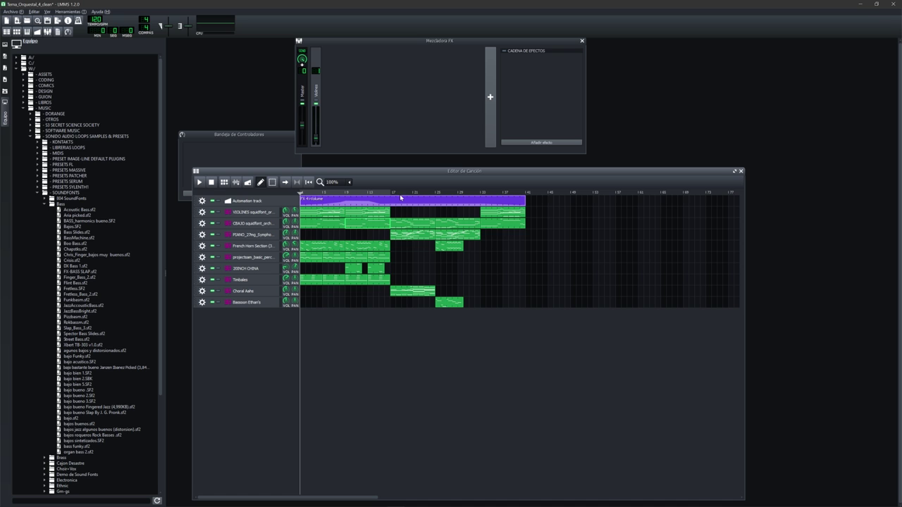
# Step: Save the project as a new version named Tema_Orquestal_5_clean.mmpz in the same folder
pyautogui.click(26, 12)
pyautogui.click(26, 64)
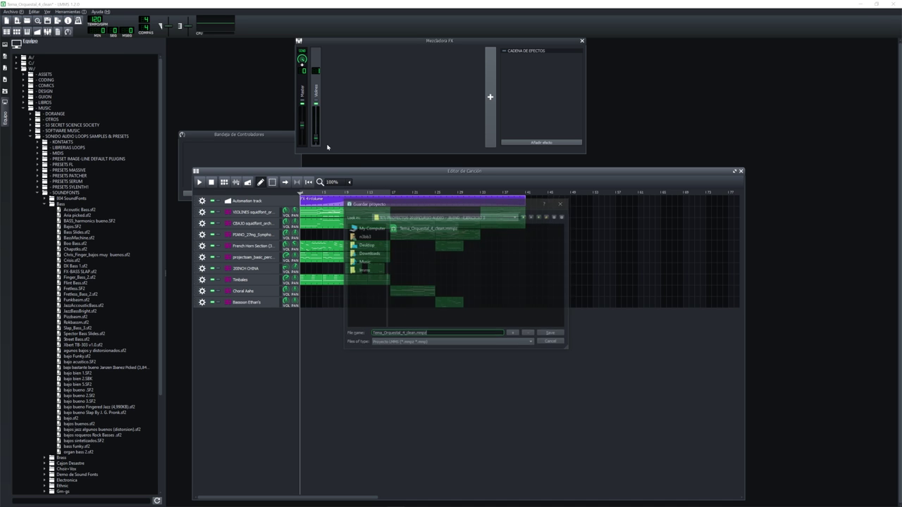
pyautogui.click(405, 334)
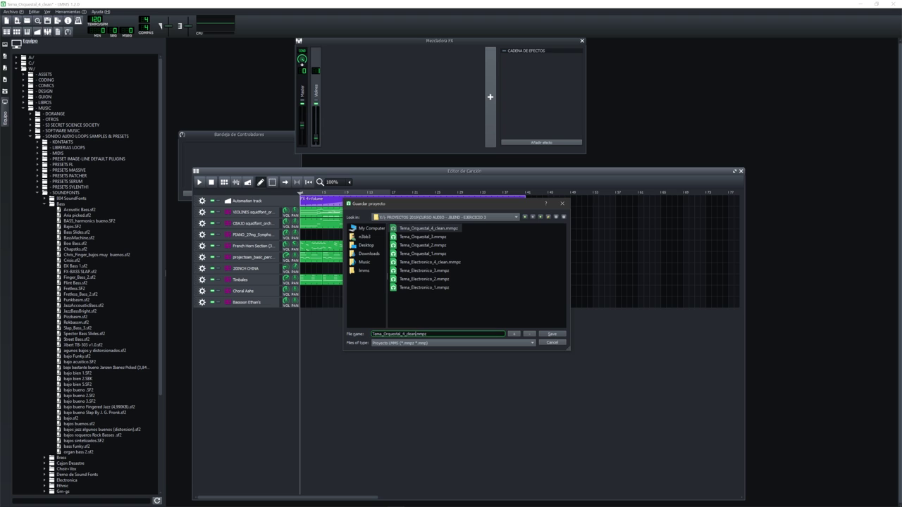
pyautogui.press('BackSpace')
pyautogui.write('5')
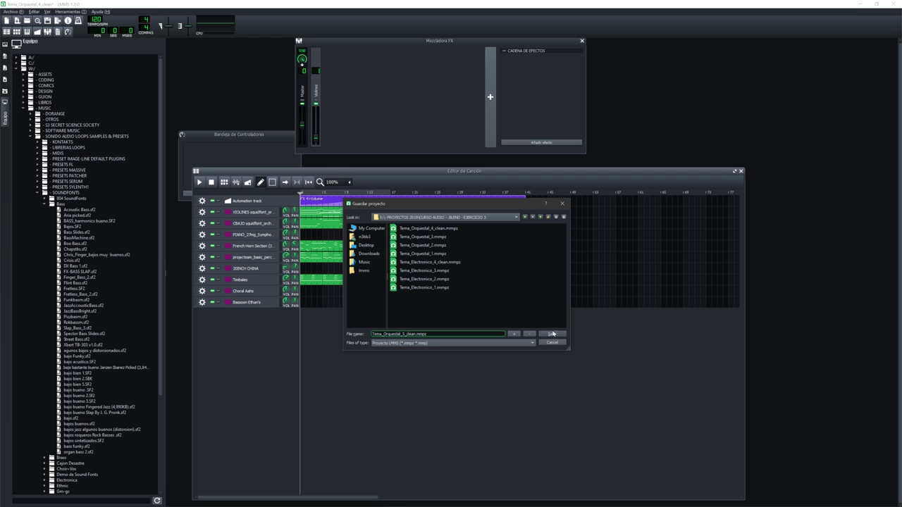
pyautogui.click(551, 335)
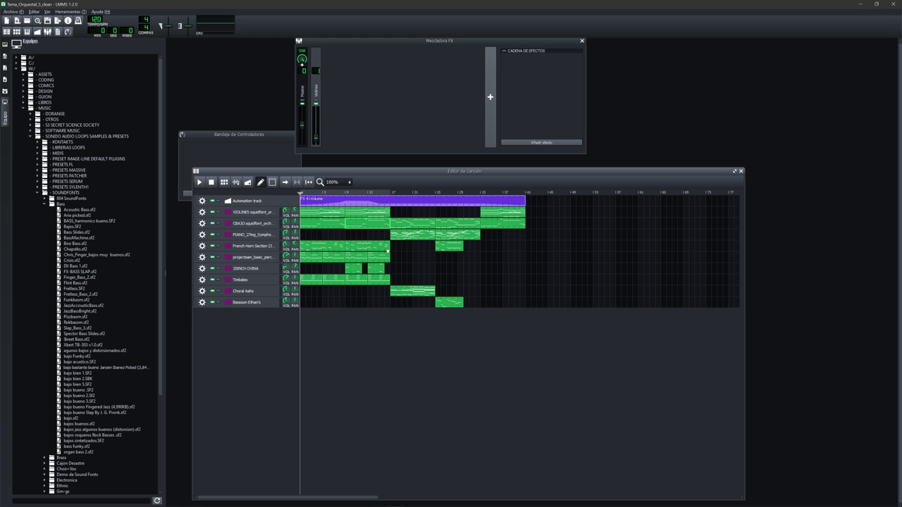
# Step: Shift the song editor upward and look through the instrument windows of the tracks, ending with the Bassoon Ethan's soundfont
pyautogui.moveTo(378, 171); pyautogui.dragTo(367, 162)
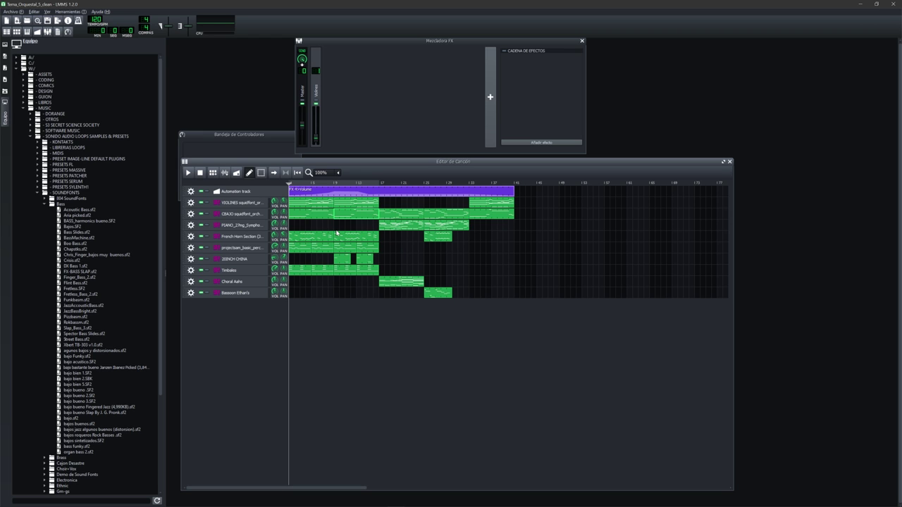
pyautogui.moveTo(366, 161); pyautogui.dragTo(375, 156)
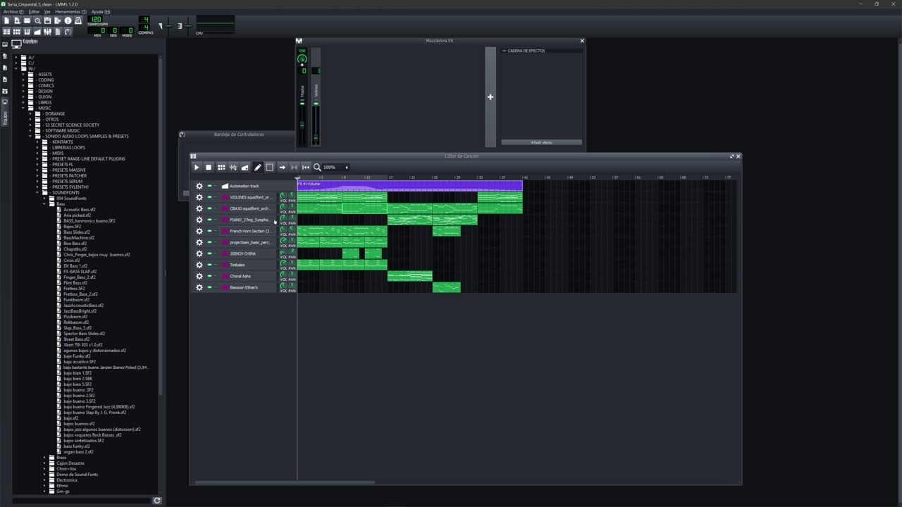
pyautogui.click(246, 220)
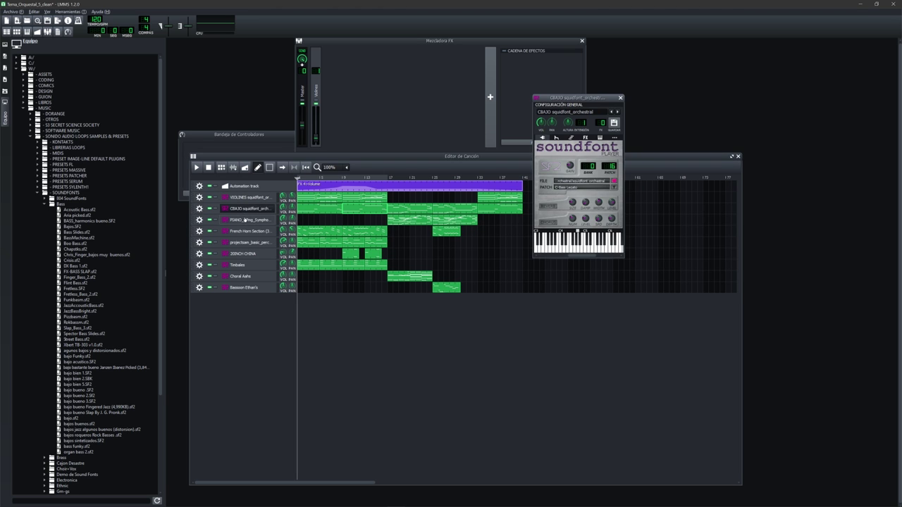
pyautogui.click(245, 242)
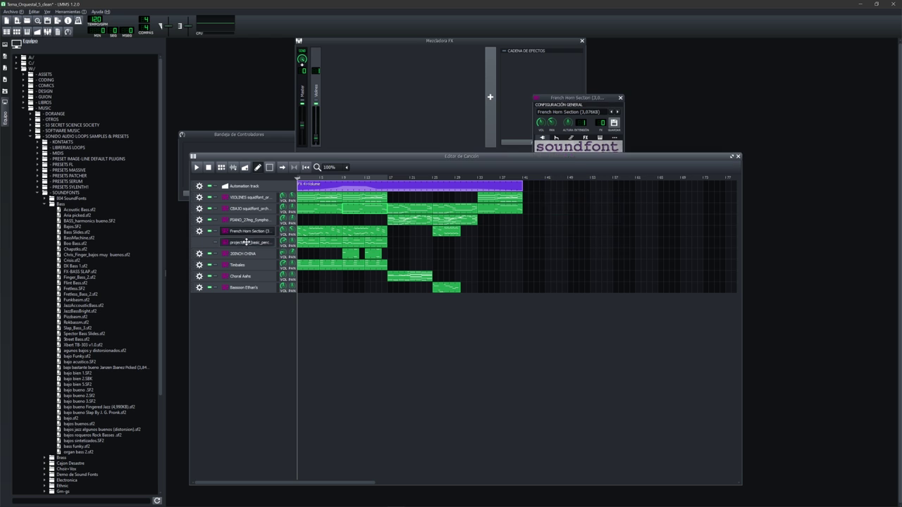
pyautogui.click(260, 258)
pyautogui.click(247, 276)
pyautogui.click(250, 291)
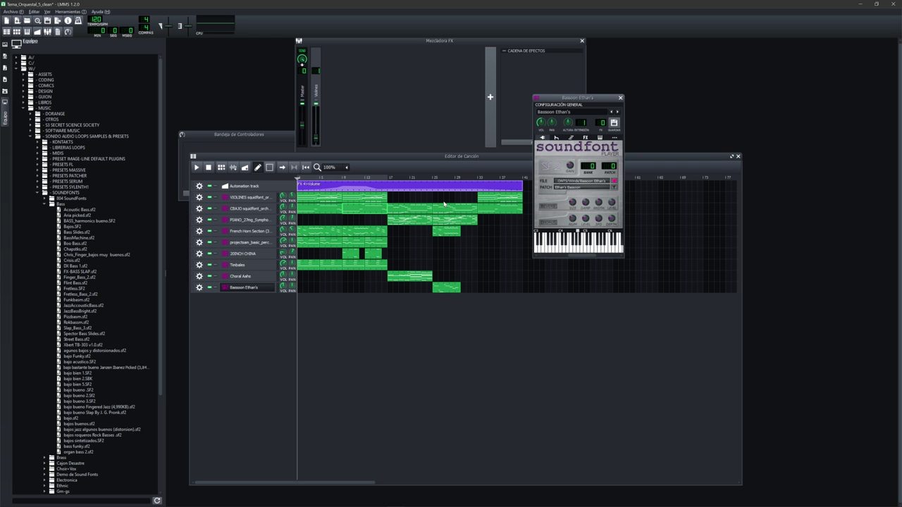
# Step: Arrange the FX mixer above the song editor so that the mixer channels and all tracks are visible
pyautogui.click(400, 102)
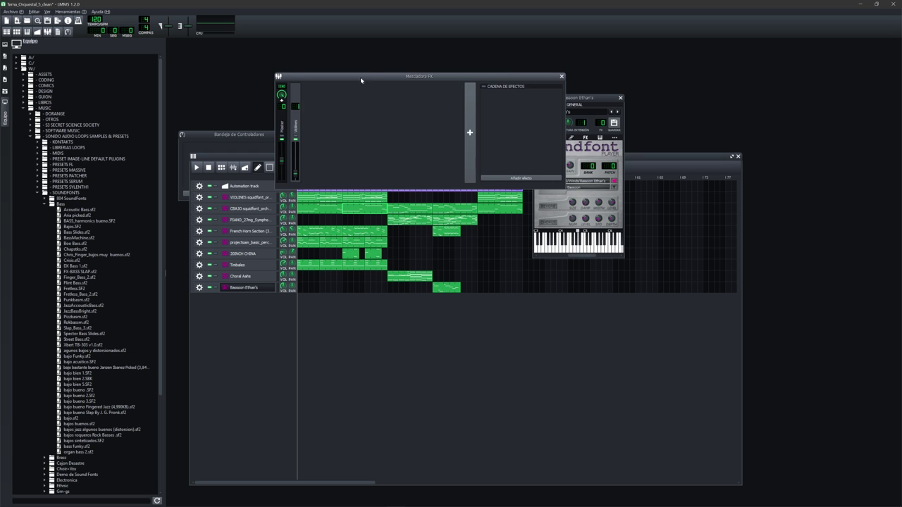
pyautogui.moveTo(360, 77); pyautogui.dragTo(403, 61)
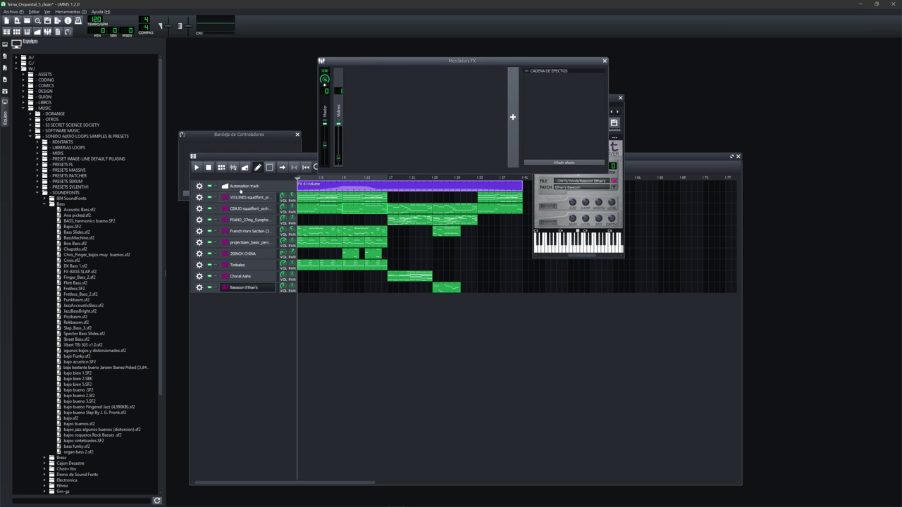
pyautogui.moveTo(279, 157); pyautogui.dragTo(306, 157)
pyautogui.moveTo(433, 63); pyautogui.dragTo(466, 46)
pyautogui.moveTo(320, 159); pyautogui.dragTo(293, 168)
pyautogui.moveTo(478, 46); pyautogui.dragTo(465, 60)
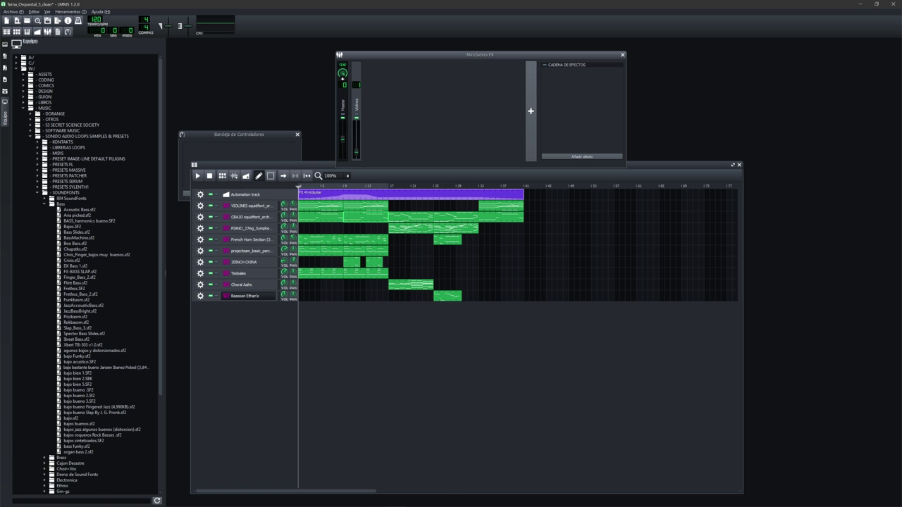
pyautogui.moveTo(374, 502)
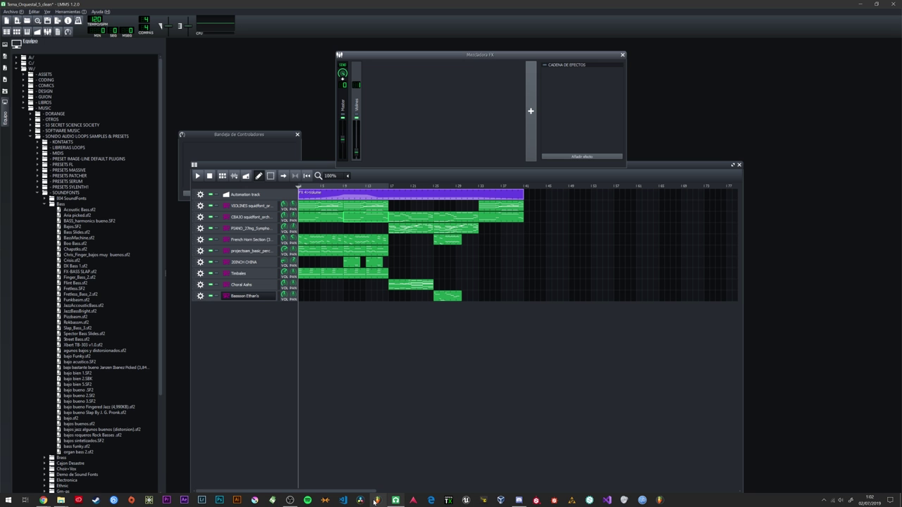
pyautogui.click(374, 502)
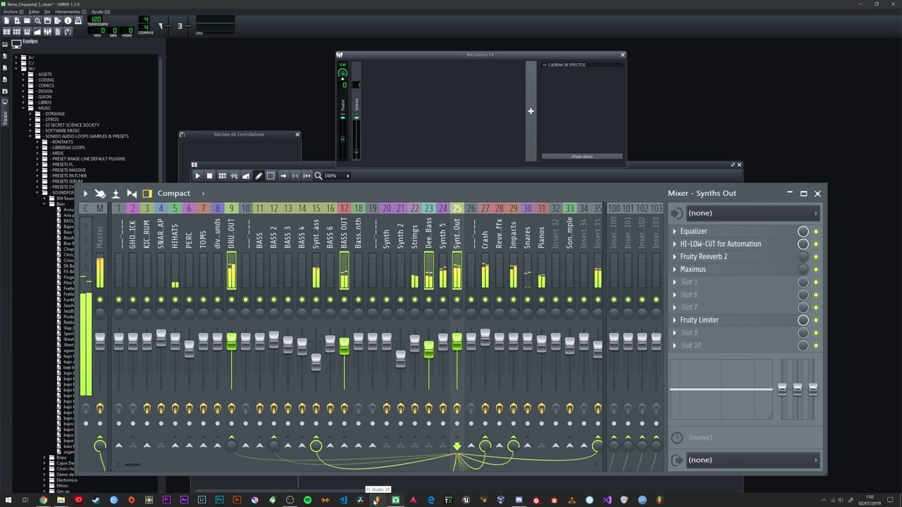
pyautogui.hotkey('alt', 'Tab')
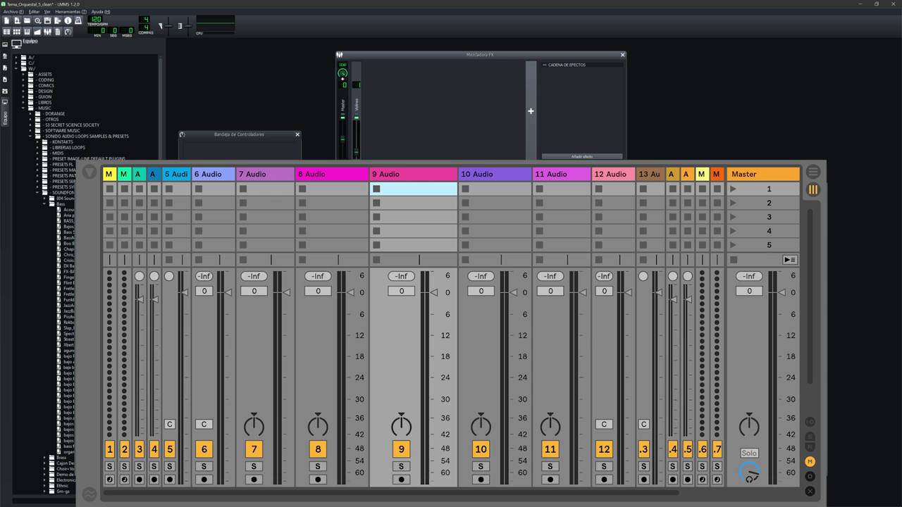
pyautogui.hotkey('alt', 'Tab')
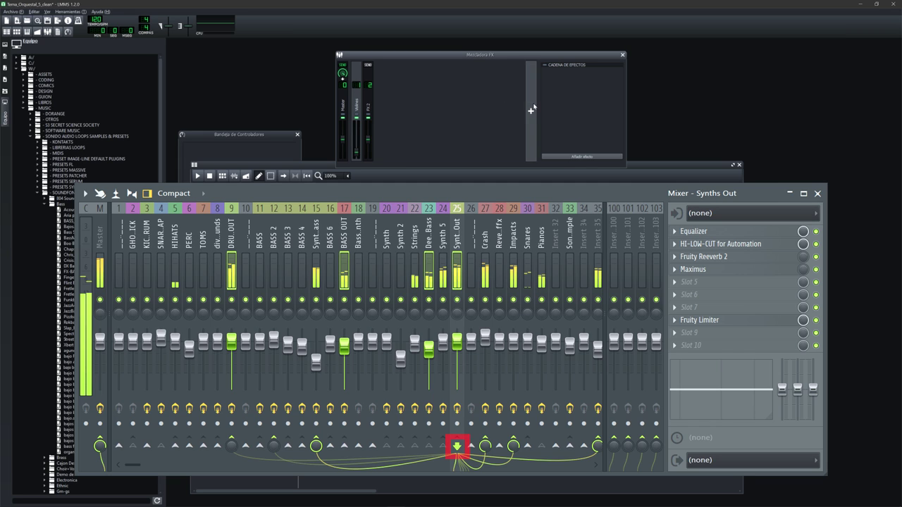
# Step: Add three new channels after the Violines channel in the FX mixer and select the last one
pyautogui.click(367, 102)
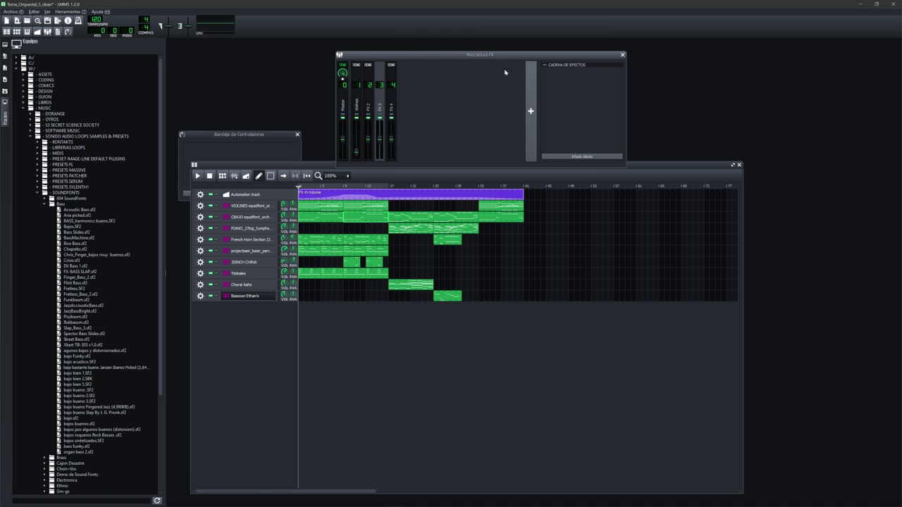
pyautogui.click(392, 108)
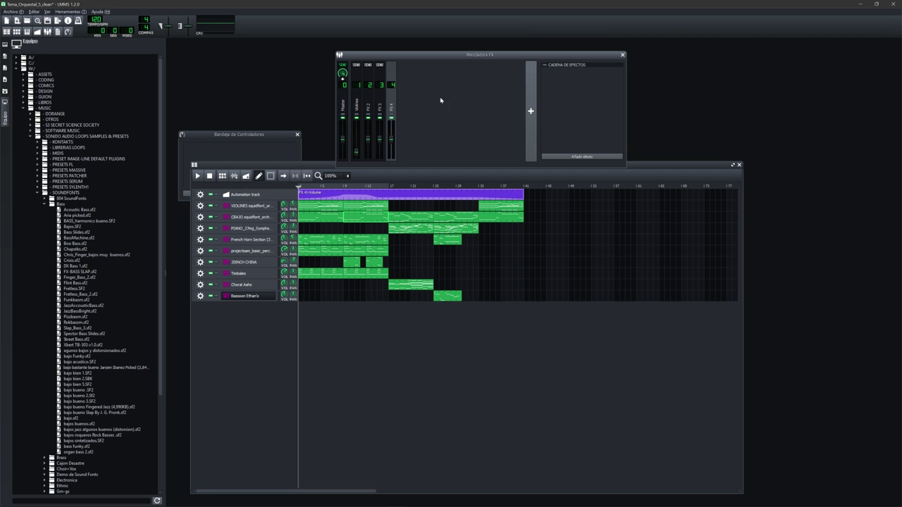
pyautogui.click(342, 103)
pyautogui.click(393, 104)
pyautogui.click(381, 103)
pyautogui.click(392, 103)
# Step: Add a fifth channel to the FX mixer and rename it BUS FX
pyautogui.click(532, 110)
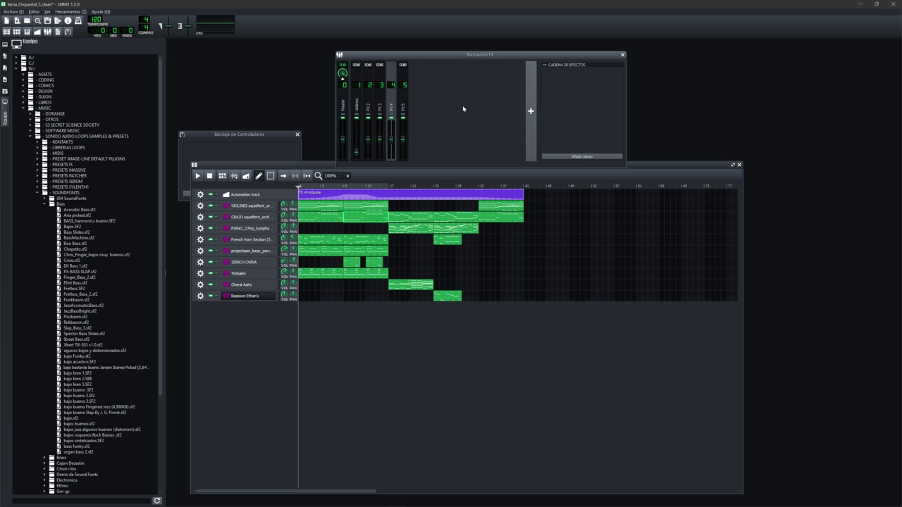
pyautogui.doubleClick(404, 106)
pyautogui.write('BUS')
pyautogui.press('Return')
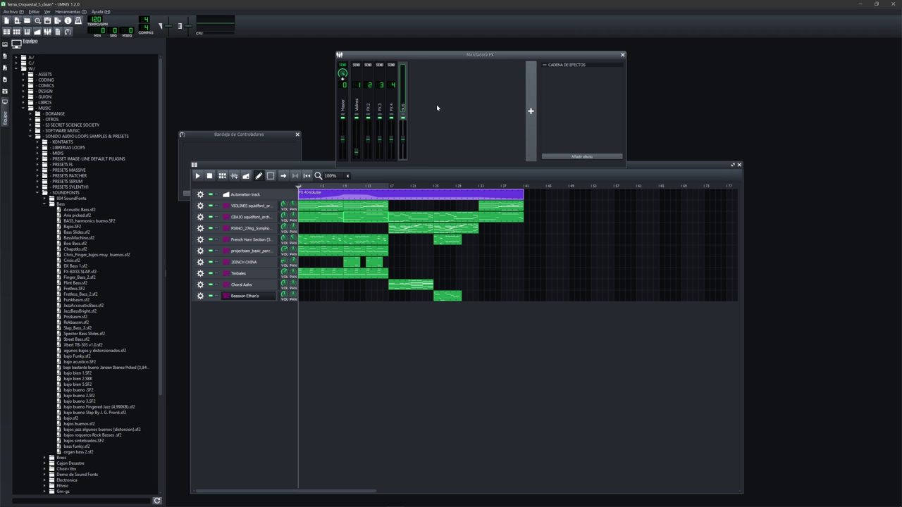
pyautogui.write('FX')
pyautogui.press('Return')
# Step: Go through the mixer channels to compare their sends and check the channel options of FX 4
pyautogui.click(393, 106)
pyautogui.click(381, 105)
pyautogui.click(370, 104)
pyautogui.click(387, 102)
pyautogui.click(392, 104)
pyautogui.click(404, 107)
pyautogui.click(392, 103)
pyautogui.rightClick(390, 106)
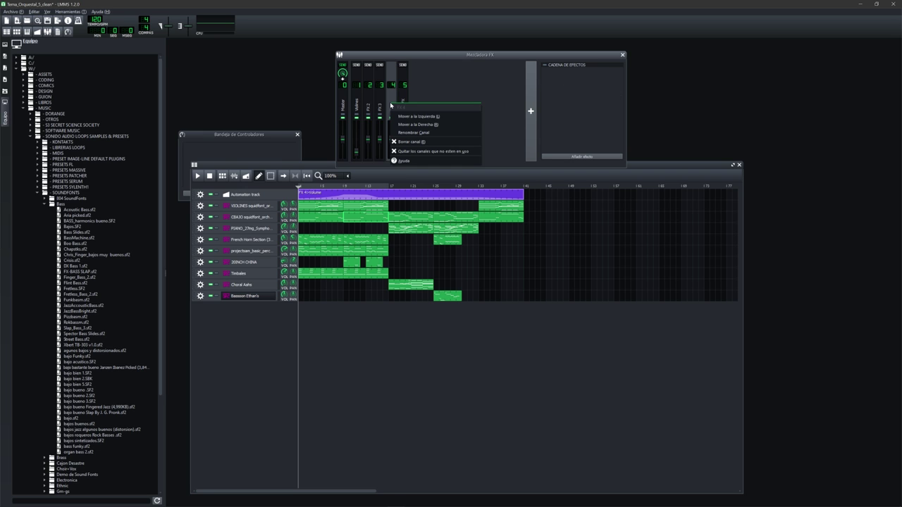
pyautogui.click(379, 101)
pyautogui.rightClick(391, 102)
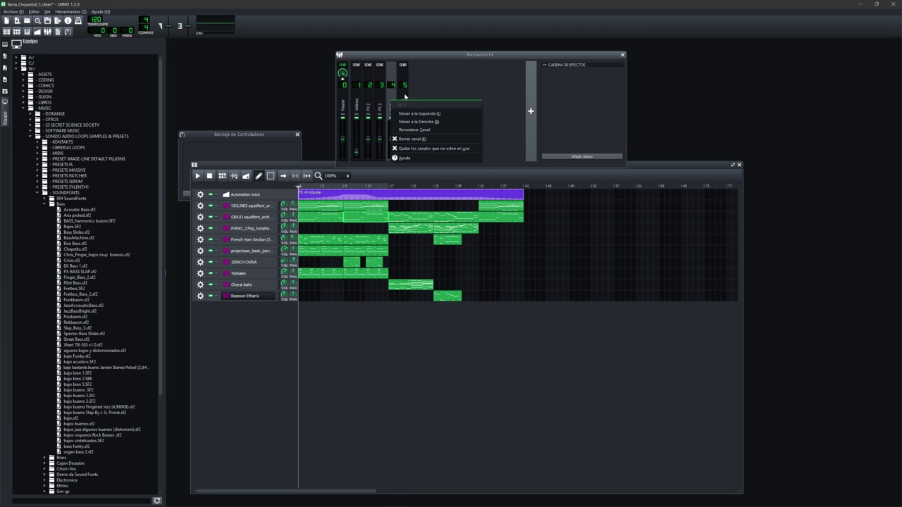
# Step: Select the BUS FX channel and try switching channel FX 4's send to it on and off
pyautogui.click(406, 92)
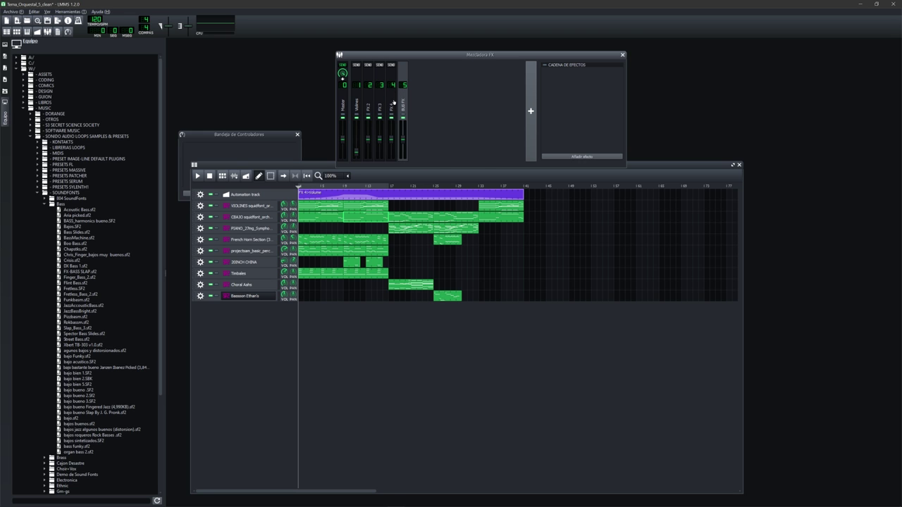
pyautogui.click(392, 65)
pyautogui.click(391, 65)
pyautogui.click(391, 65)
pyautogui.click(391, 65)
pyautogui.rightClick(391, 68)
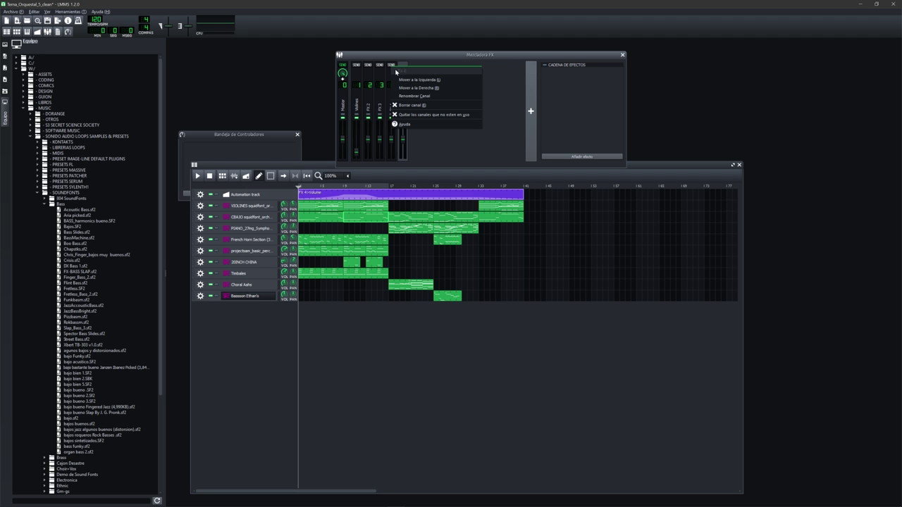
pyautogui.click(391, 66)
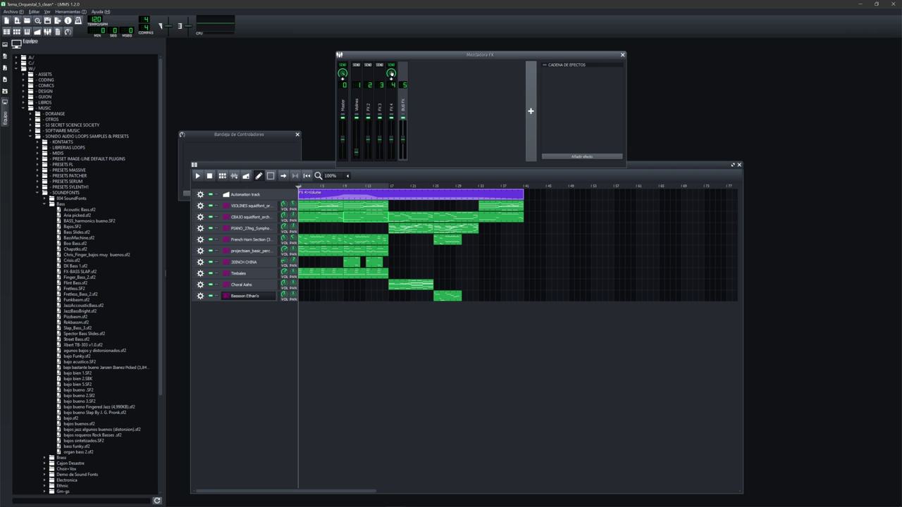
pyautogui.click(391, 66)
pyautogui.click(391, 65)
pyautogui.click(391, 73)
pyautogui.click(392, 65)
# Step: Delete the BUS FX channel from the FX mixer
pyautogui.doubleClick(404, 106)
pyautogui.click(327, 167)
pyautogui.moveTo(327, 166)
pyautogui.mouseDown()
pyautogui.moveTo(317, 140)
pyautogui.moveTo(329, 159)
pyautogui.mouseUp()
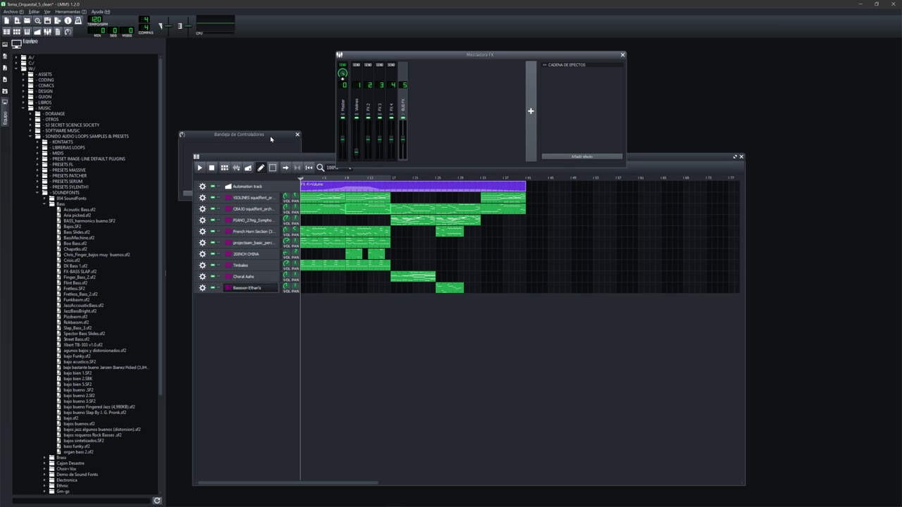
pyautogui.rightClick(399, 96)
pyautogui.click(454, 140)
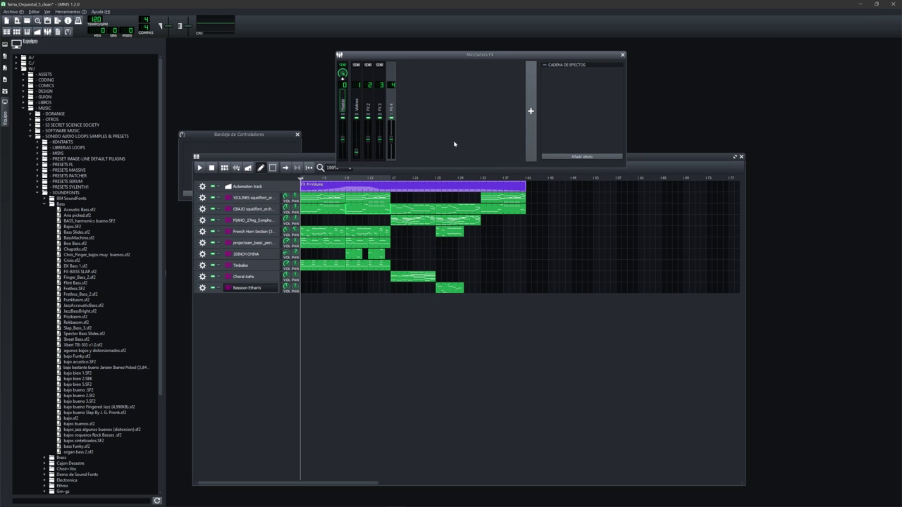
# Step: Check the effects chain of the PIANO instrument and close its window
pyautogui.click(252, 220)
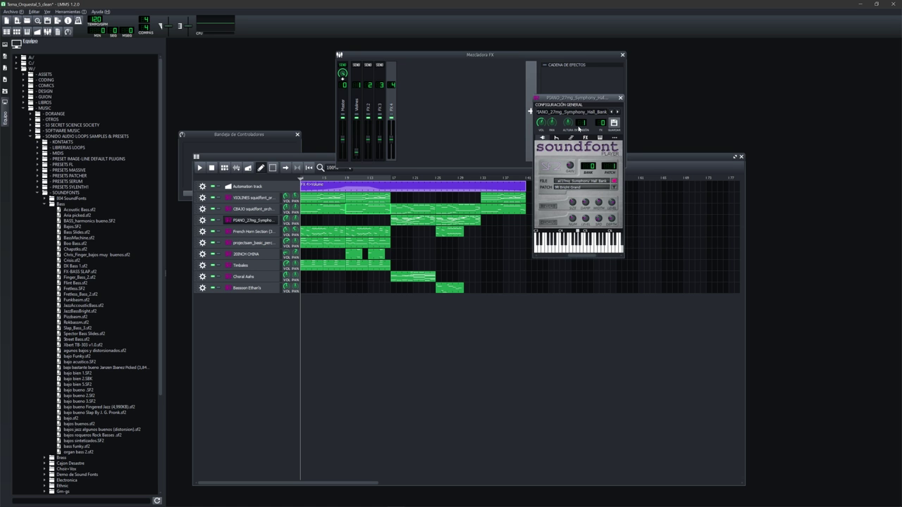
pyautogui.click(585, 138)
pyautogui.moveTo(571, 97); pyautogui.dragTo(461, 135)
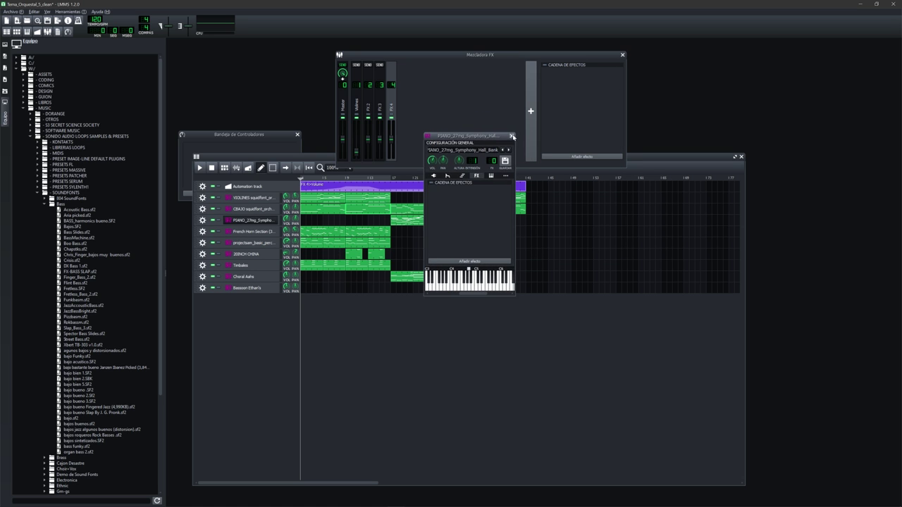
pyautogui.click(511, 135)
# Step: Open the VIOLINES instrument and show its effects chain
pyautogui.click(253, 202)
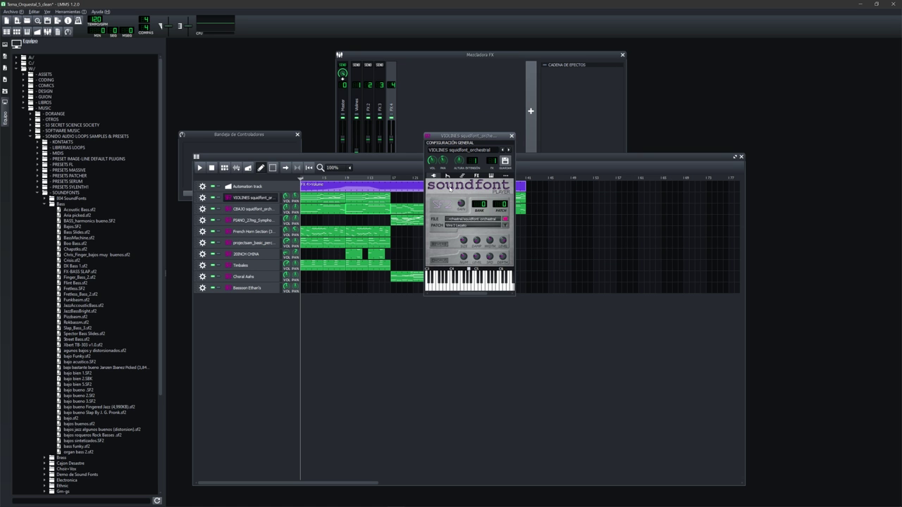
pyautogui.click(511, 135)
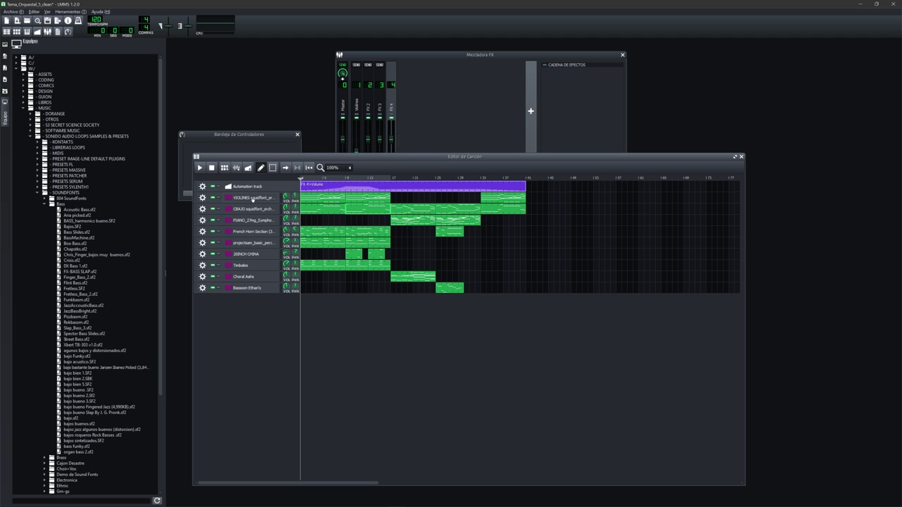
pyautogui.click(253, 197)
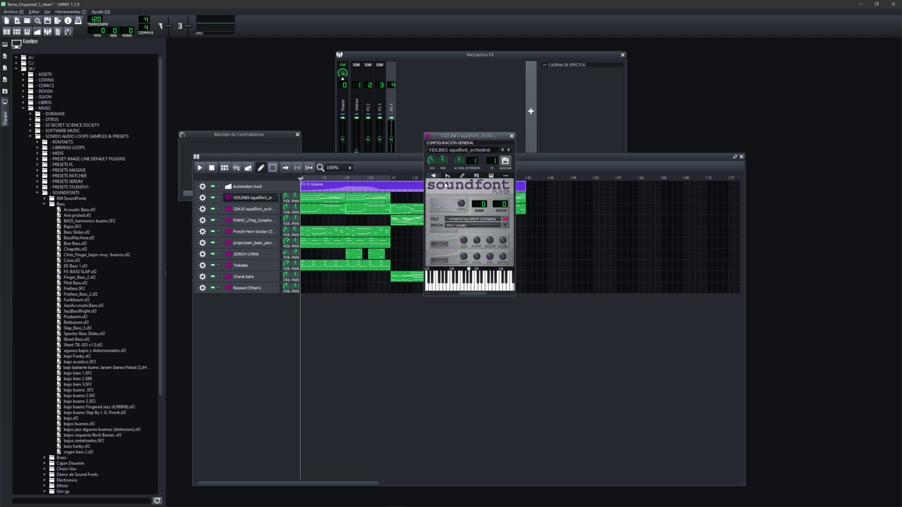
pyautogui.click(476, 176)
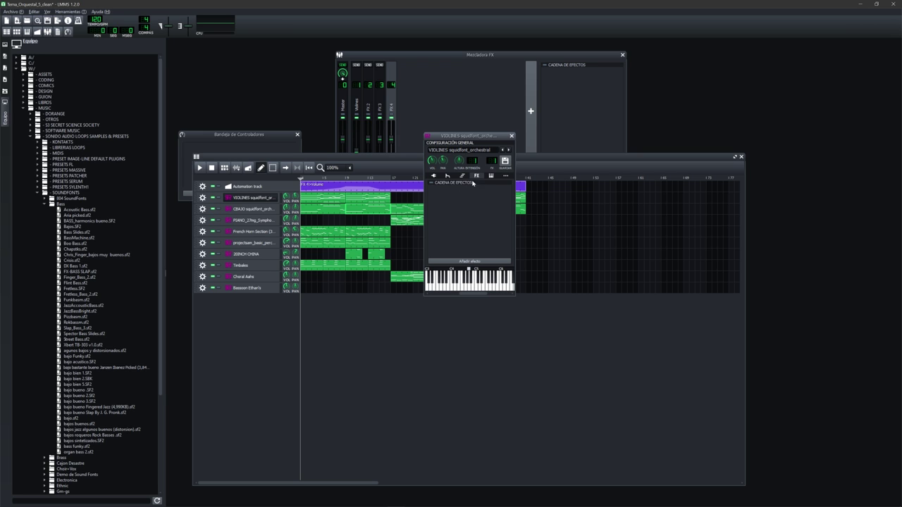
# Step: Close the VIOLINES window, remove the unused channels from the FX mixer, and rename the Violines channel as Reverb
pyautogui.click(512, 137)
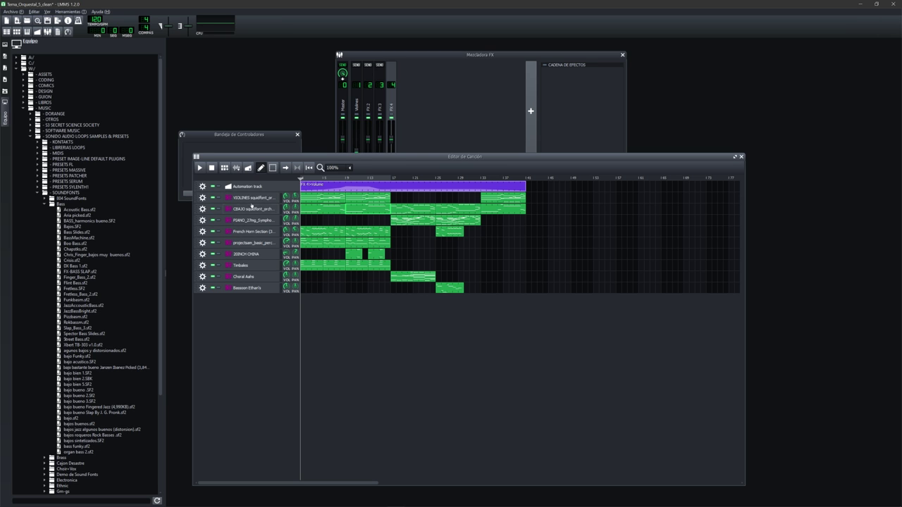
pyautogui.click(426, 110)
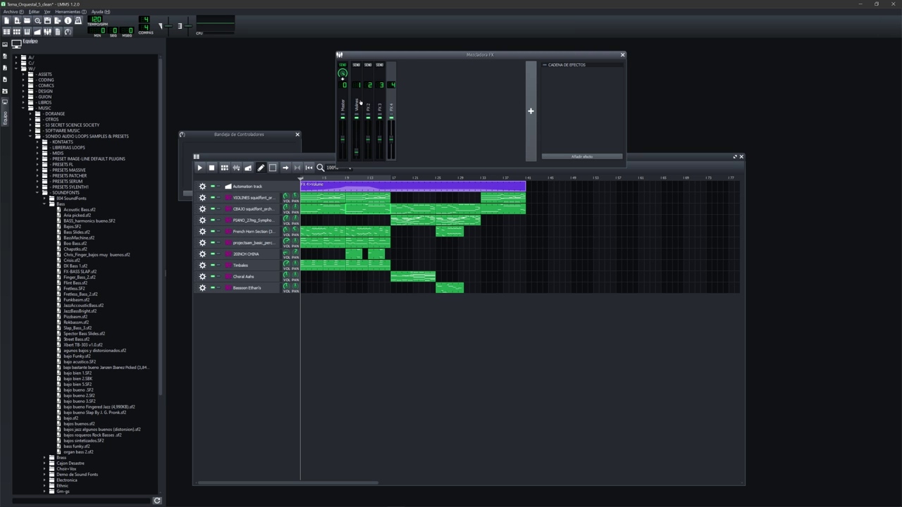
pyautogui.rightClick(361, 102)
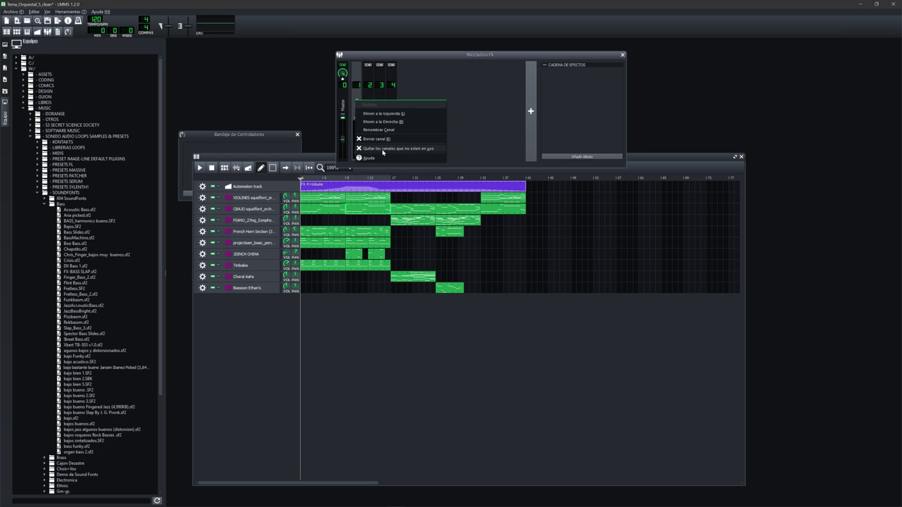
pyautogui.click(382, 150)
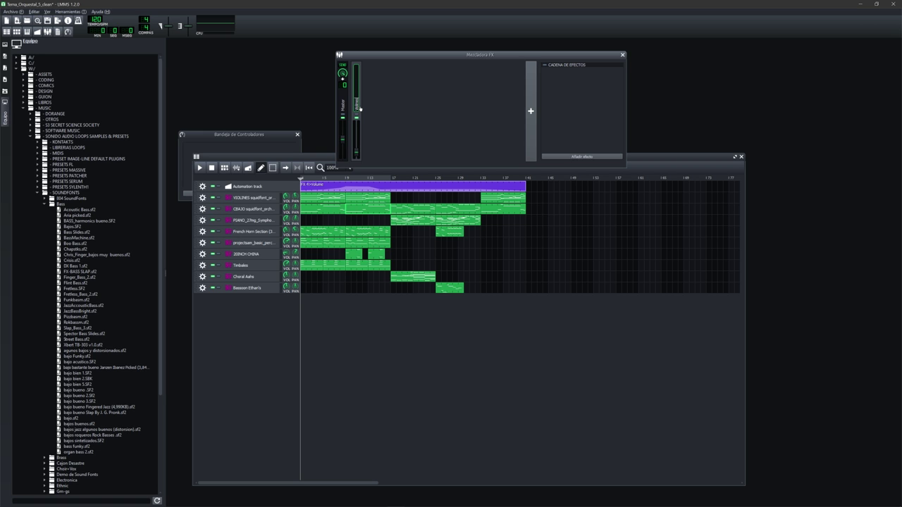
pyautogui.write('Reverb')
pyautogui.press('Return')
# Step: Add the C* Eq - 10-band equalizer to the VIOLINES instrument's effects chain and place its controls beside the instrument window
pyautogui.click(258, 200)
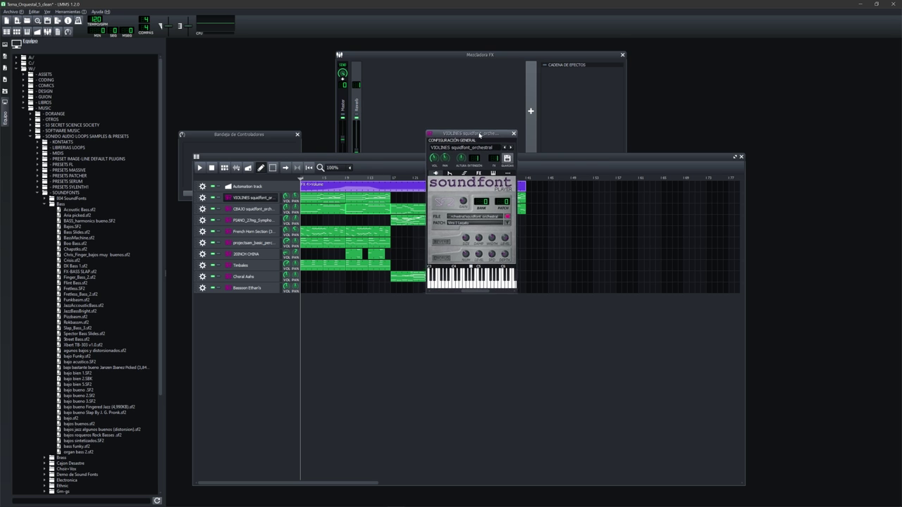
pyautogui.moveTo(569, 133); pyautogui.dragTo(538, 146)
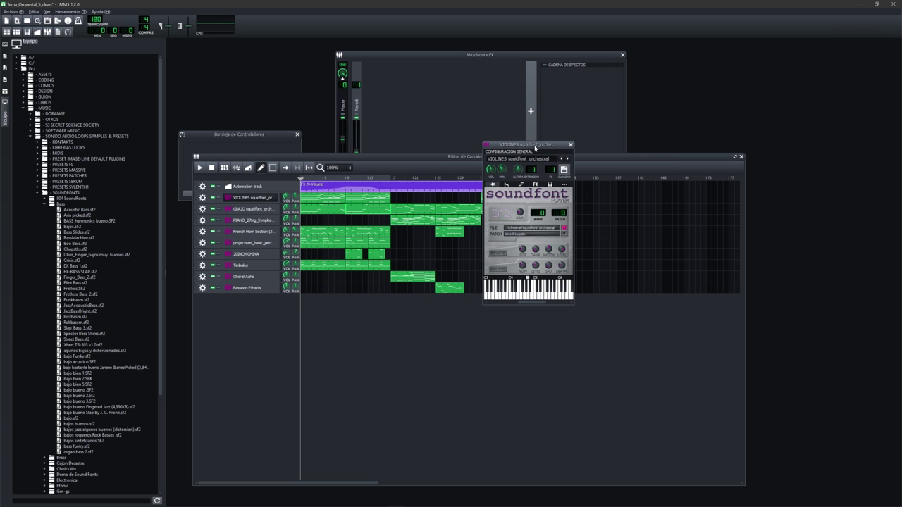
pyautogui.click(357, 106)
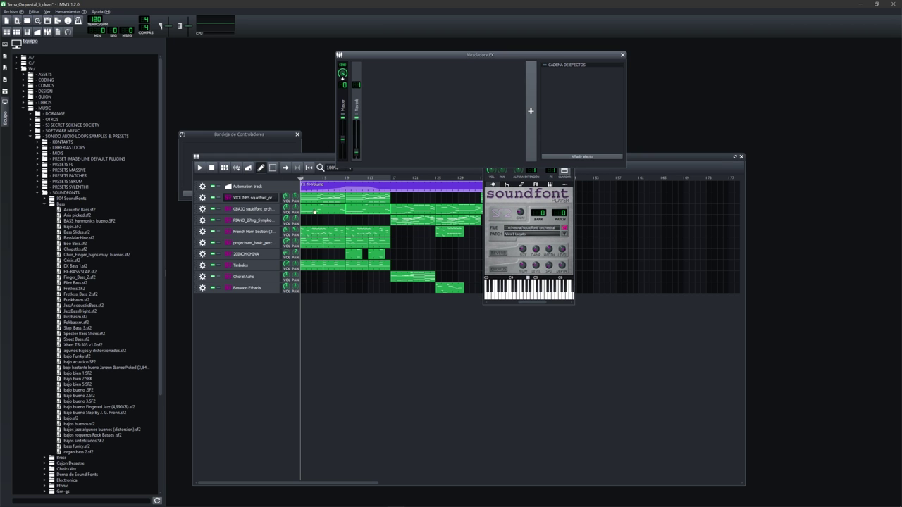
pyautogui.click(250, 198)
pyautogui.click(252, 198)
pyautogui.click(250, 198)
pyautogui.click(536, 185)
pyautogui.click(528, 270)
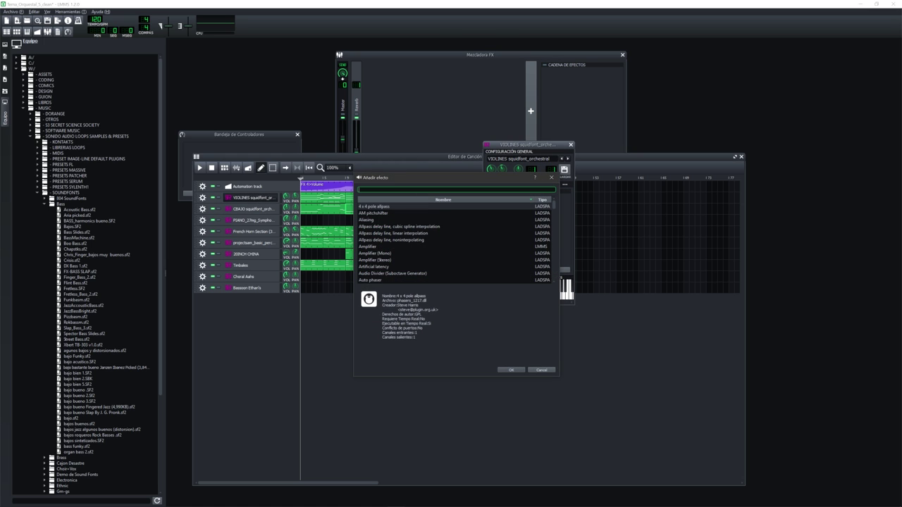
pyautogui.write('eq')
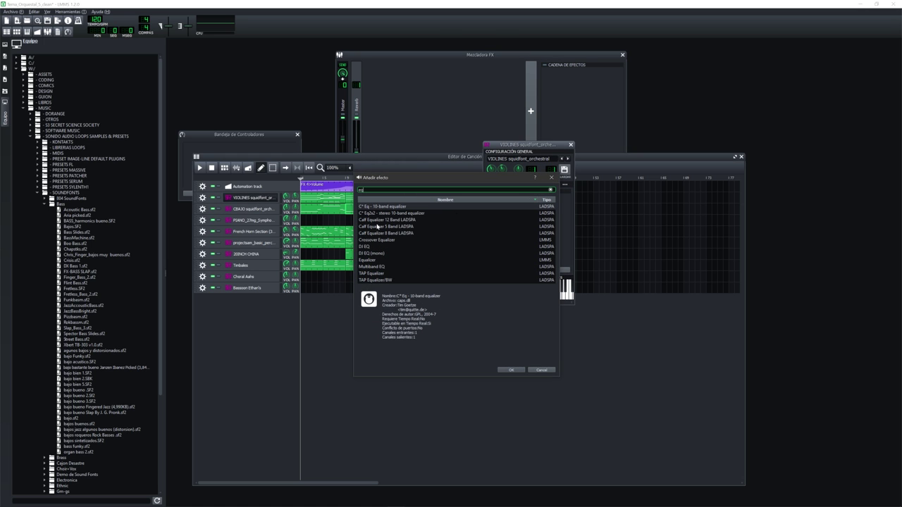
pyautogui.doubleClick(383, 206)
pyautogui.moveTo(677, 41); pyautogui.dragTo(623, 183)
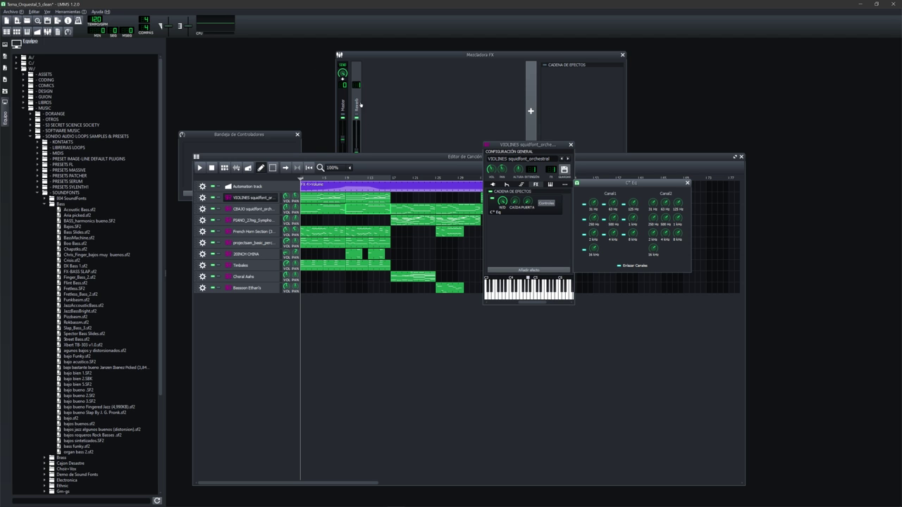
# Step: Add the ReverbSC effect to the Reverb channel's effects chain in the FX mixer
pyautogui.click(568, 104)
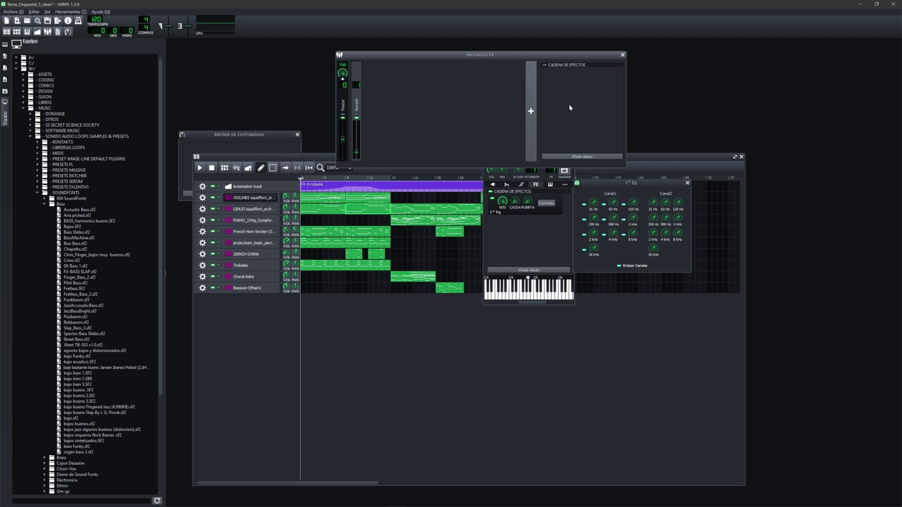
pyautogui.click(583, 156)
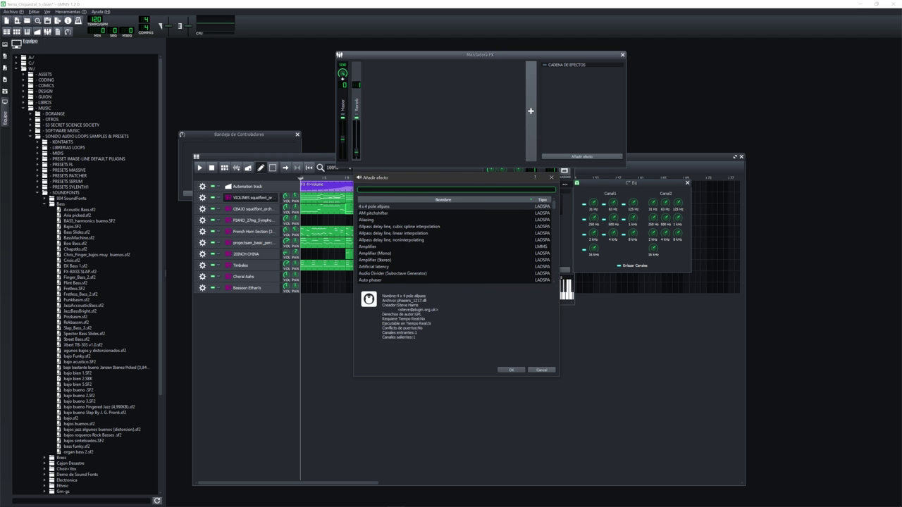
pyautogui.write('rever')
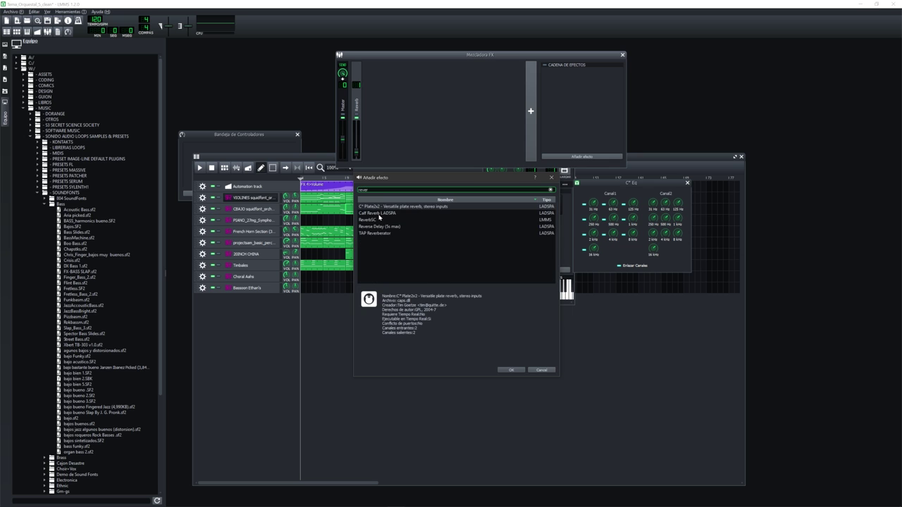
pyautogui.doubleClick(378, 220)
# Step: Adjust the wet/dry level of the ReverbSC effect on the Reverb channel
pyautogui.click(557, 78)
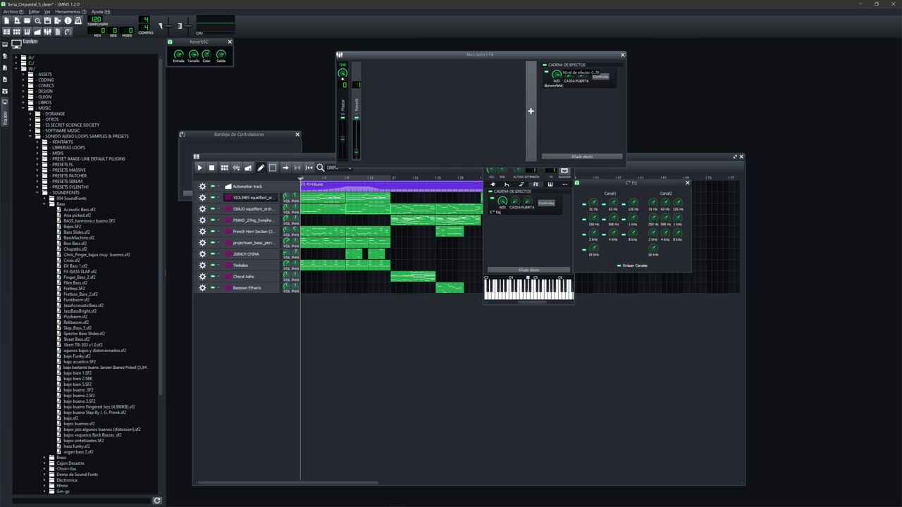
pyautogui.moveTo(557, 74)
pyautogui.moveTo(557, 73); pyautogui.dragTo(557, 81)
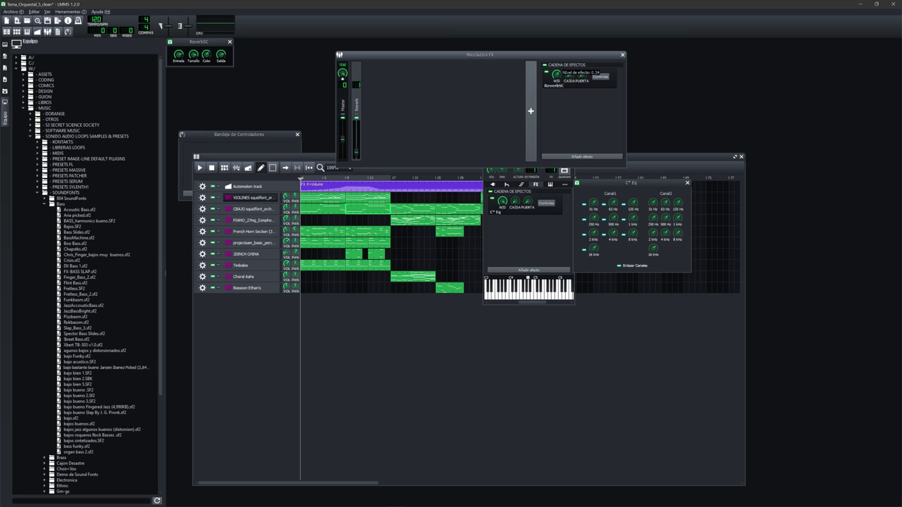
pyautogui.doubleClick(556, 73)
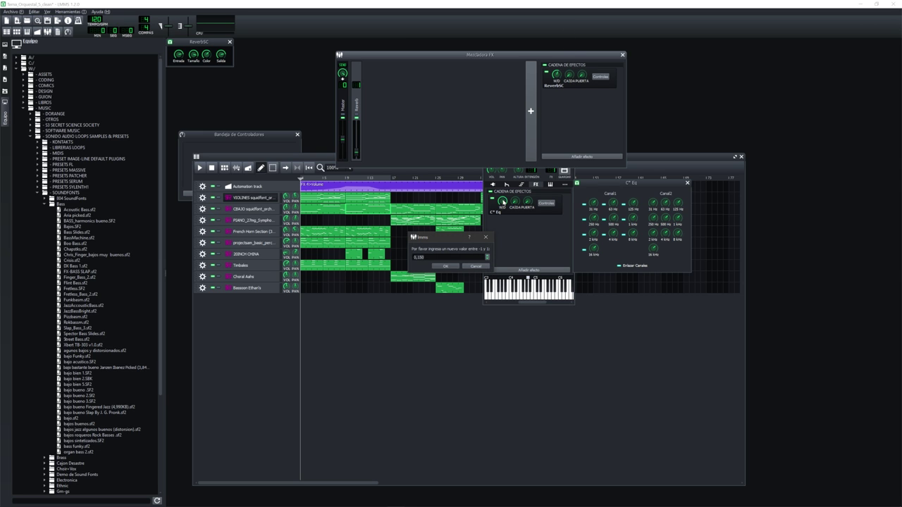
pyautogui.press('Return')
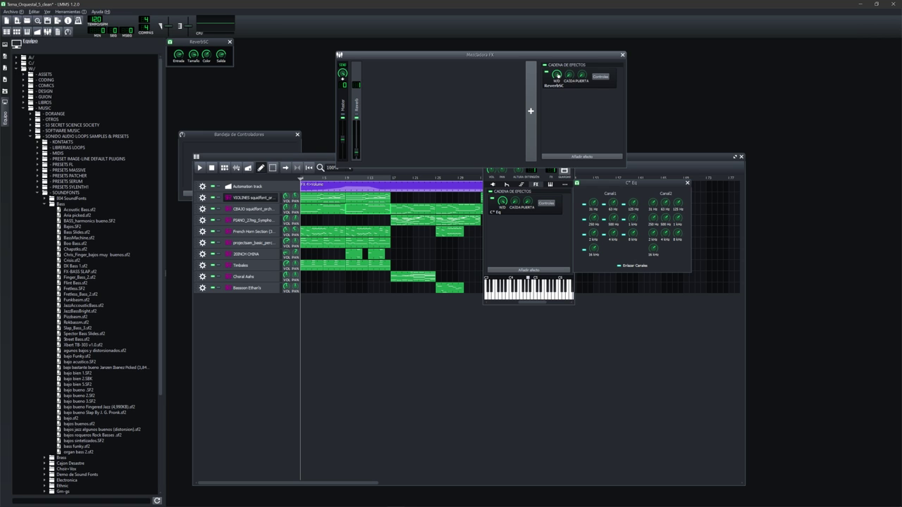
pyautogui.moveTo(557, 74)
# Step: Solo the VIOLINES track, play the song from the start to hear it, and stop playback
pyautogui.click(218, 197)
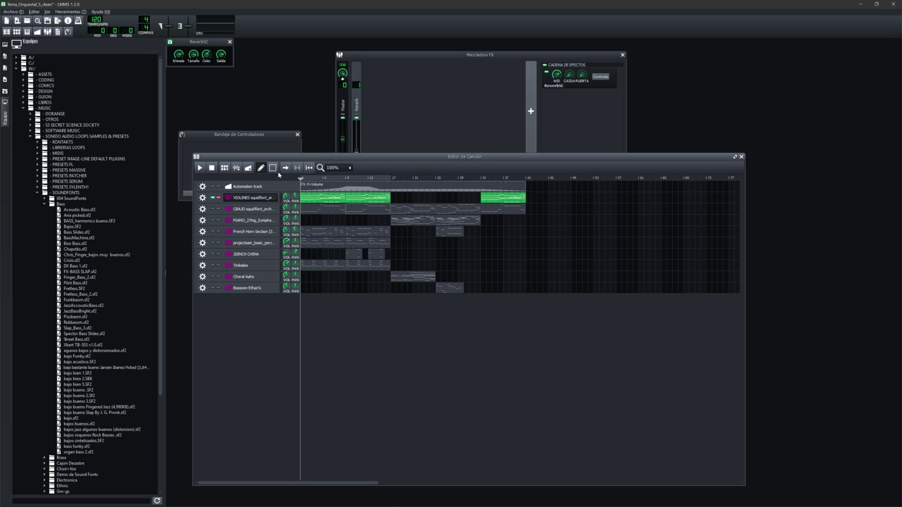
pyautogui.click(426, 116)
pyautogui.click(336, 176)
pyautogui.press('space')
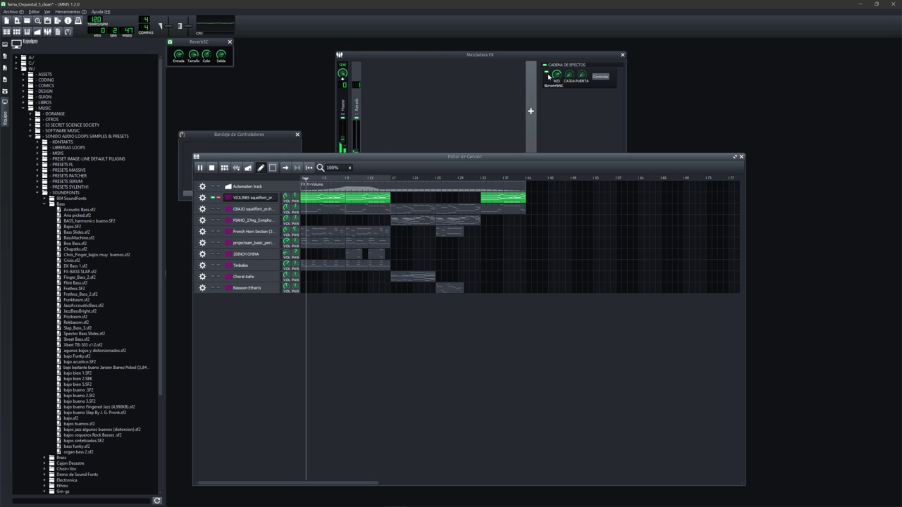
pyautogui.click(541, 105)
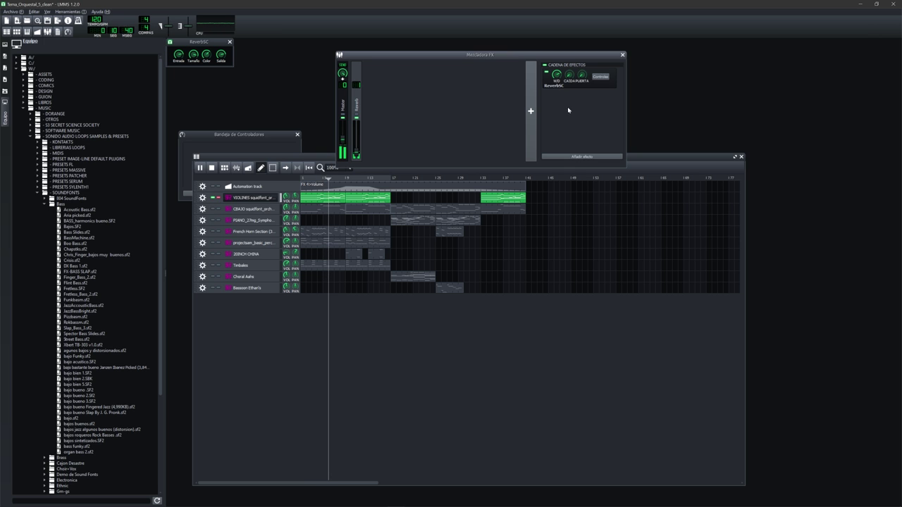
pyautogui.click(550, 240)
pyautogui.press('space')
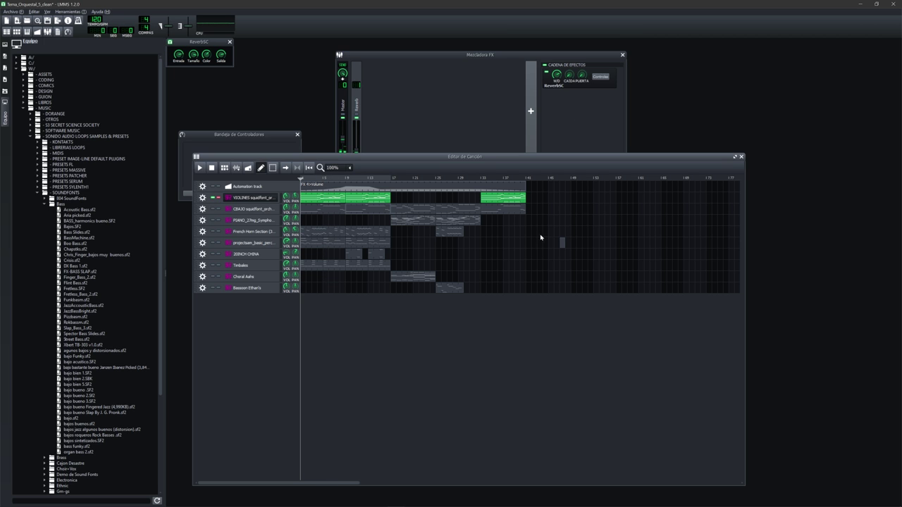
pyautogui.rightClick(561, 244)
pyautogui.press('Escape')
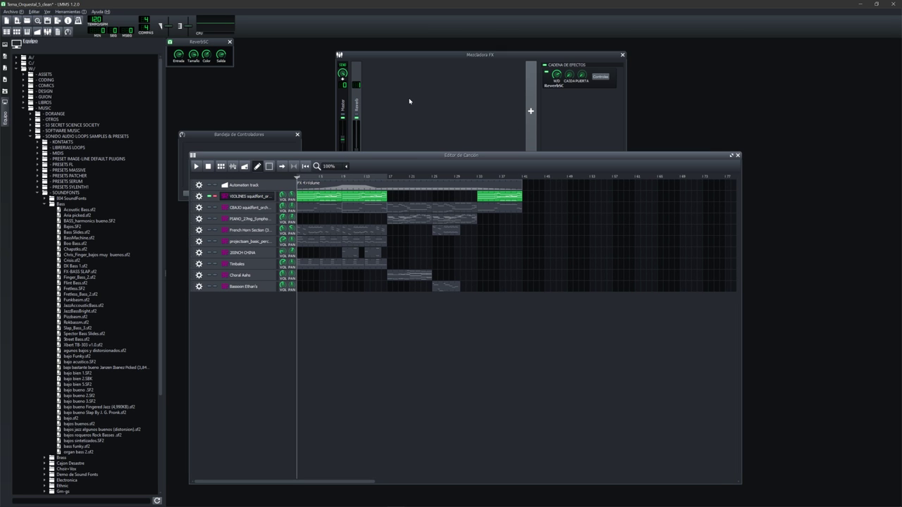
# Step: Reposition the song editor below the FX mixer and rename the Reverb channel with a name beginning "Reverb Le"
pyautogui.click(359, 108)
pyautogui.click(348, 168)
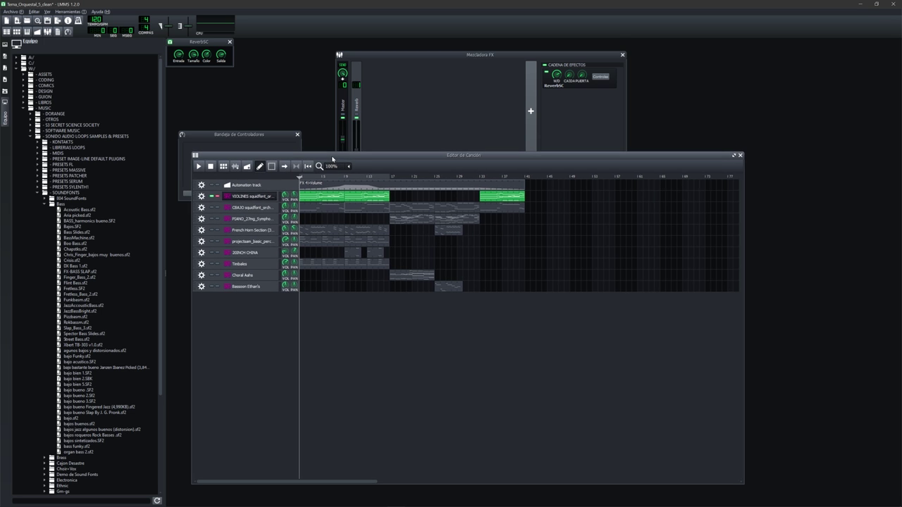
pyautogui.moveTo(330, 158); pyautogui.dragTo(323, 158)
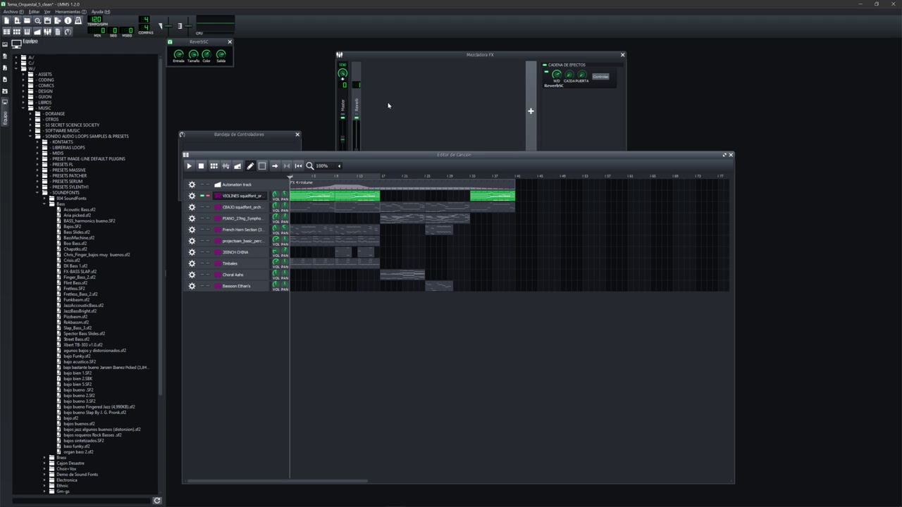
pyautogui.moveTo(338, 155); pyautogui.dragTo(343, 150)
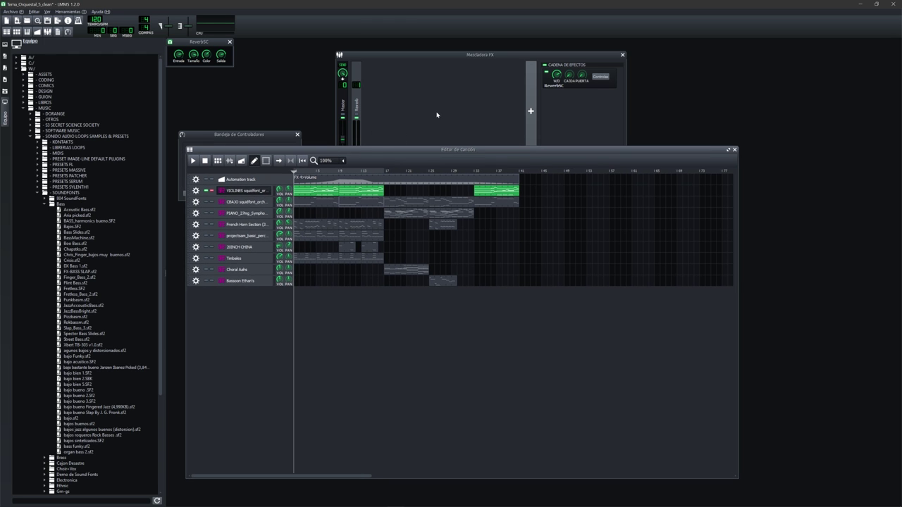
pyautogui.click(360, 105)
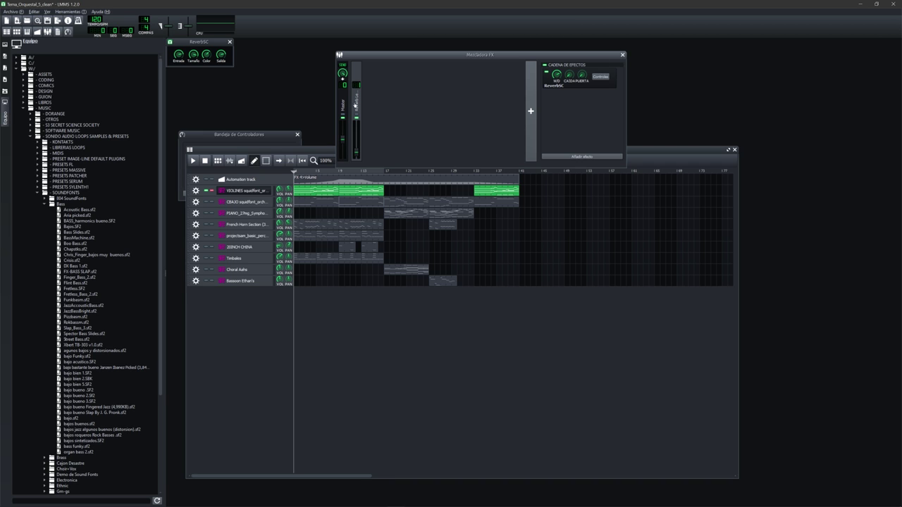
pyautogui.click(356, 107)
# Step: Add a second channel to the FX mixer and name it Reverb Medi
pyautogui.click(531, 111)
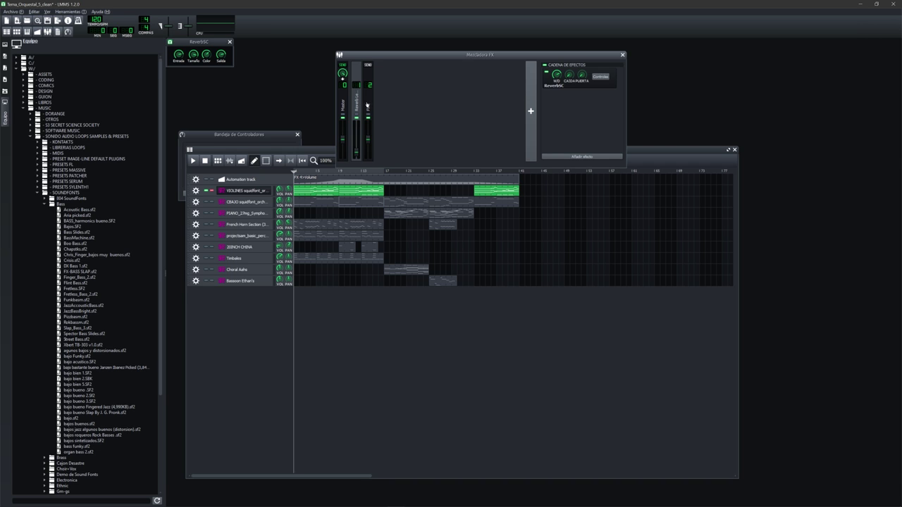
pyautogui.click(368, 107)
pyautogui.write('Reverb Medi')
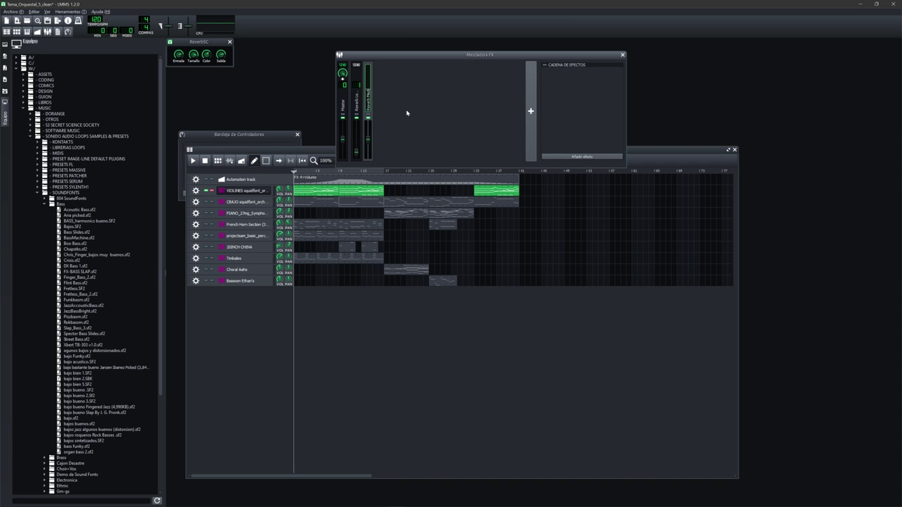
pyautogui.press('Return')
# Step: Move the FX mixer clear of the song editor and check the value and automation options of the first reverb channel's fader
pyautogui.moveTo(413, 58); pyautogui.dragTo(444, 46)
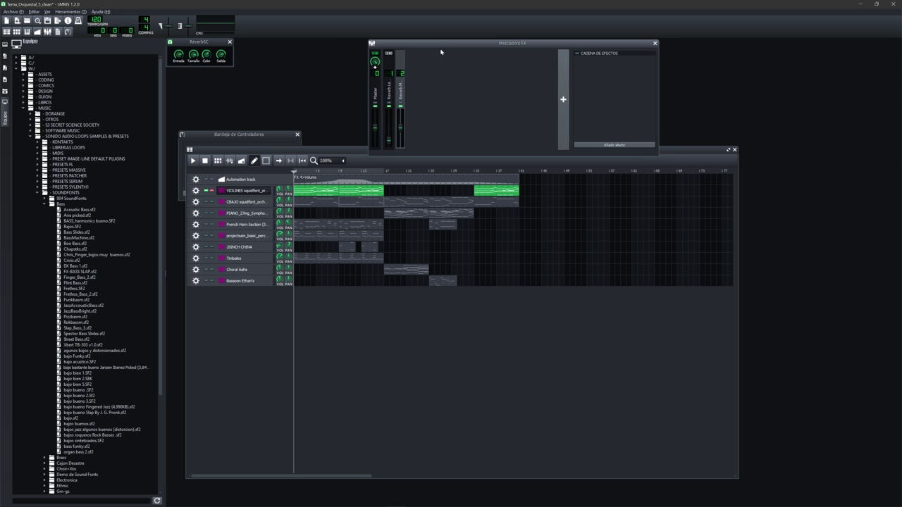
pyautogui.click(397, 89)
pyautogui.click(391, 90)
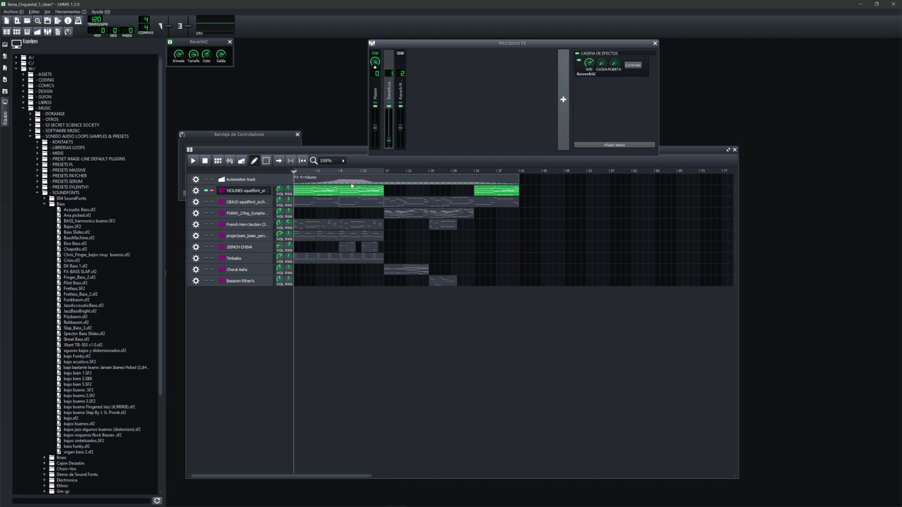
pyautogui.click(302, 172)
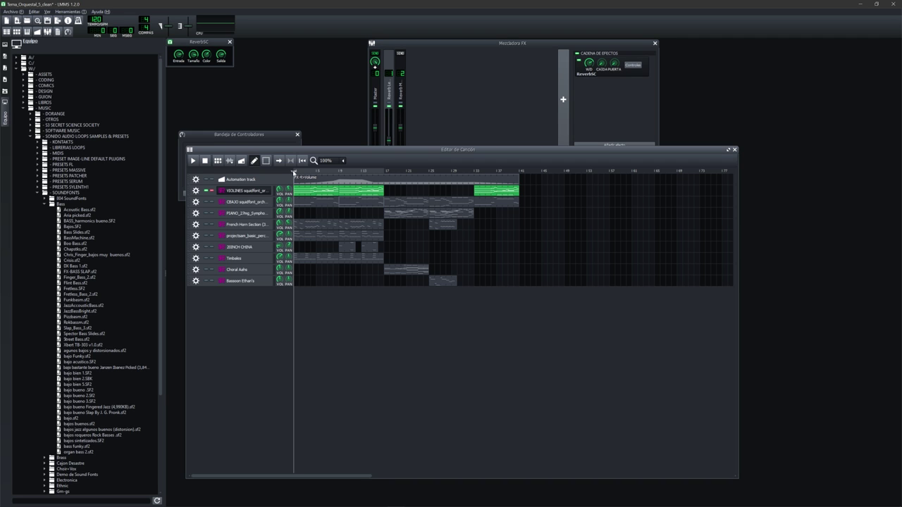
pyautogui.click(392, 91)
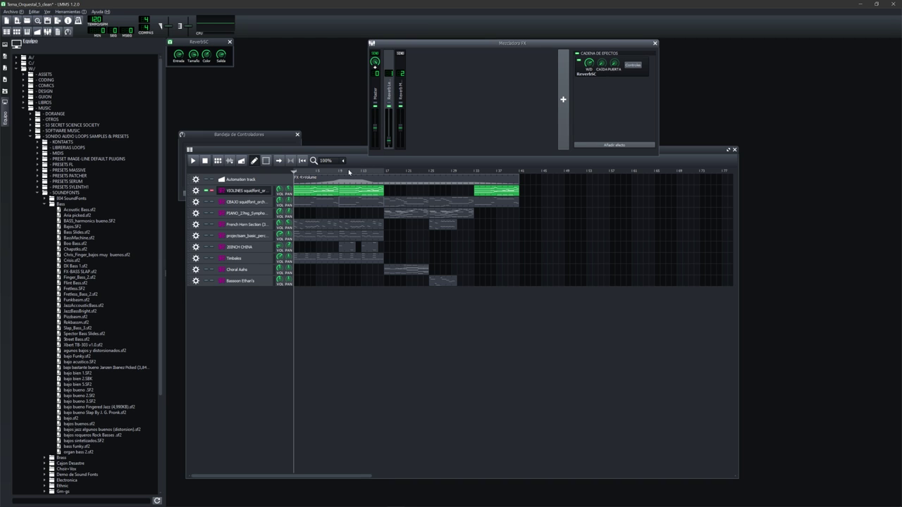
pyautogui.rightClick(388, 141)
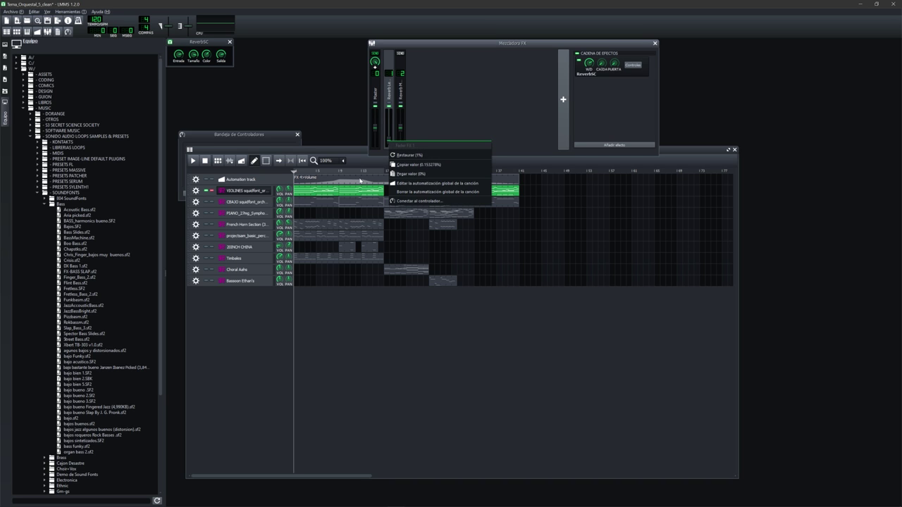
pyautogui.click(354, 152)
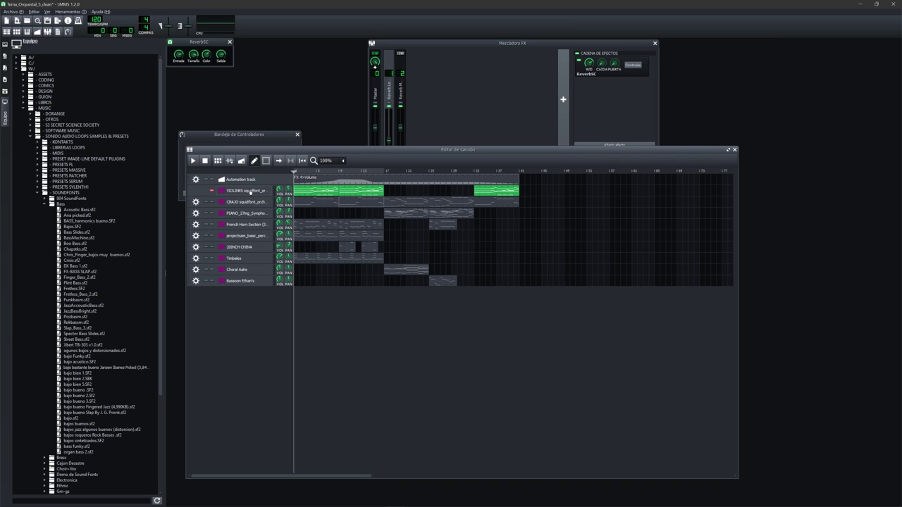
# Step: Open the VIOLINES instrument window and compare its soundfont player settings with its envelope and LFO page
pyautogui.click(261, 191)
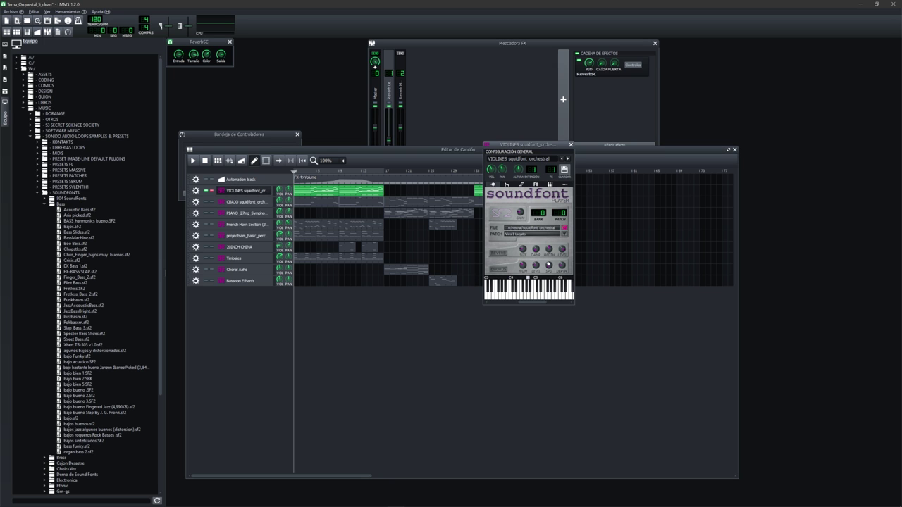
pyautogui.click(505, 185)
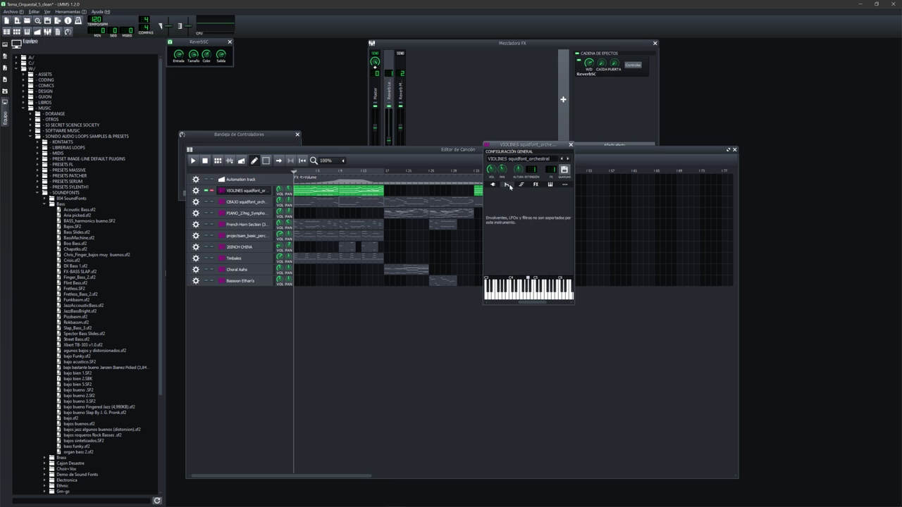
pyautogui.click(493, 186)
pyautogui.click(506, 186)
pyautogui.click(494, 186)
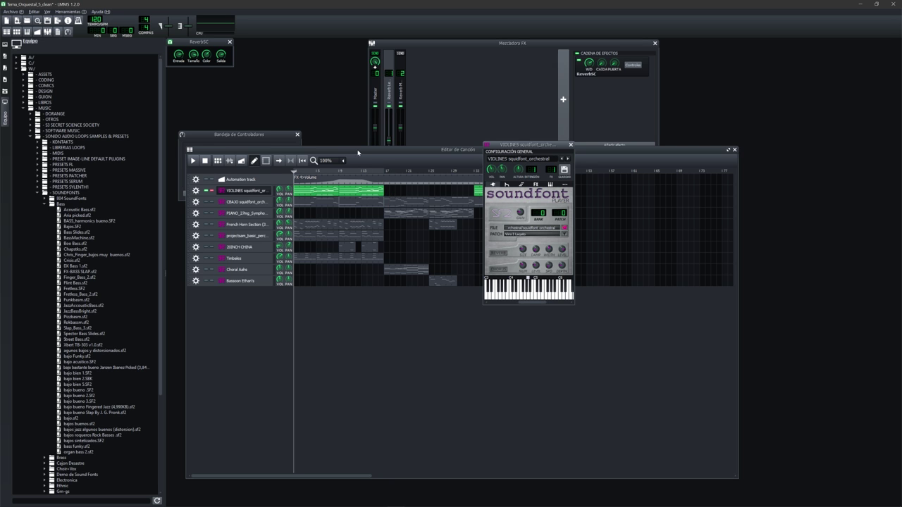
# Step: Start playback of the soloed VIOLINES and enable the Automation track so its volume curve takes effect
pyautogui.click(252, 191)
pyautogui.press('space')
pyautogui.click(252, 191)
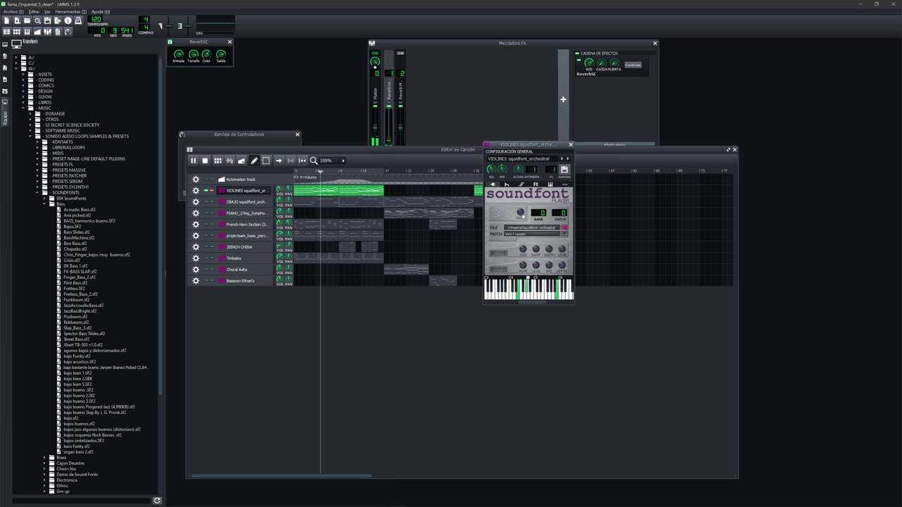
pyautogui.click(207, 180)
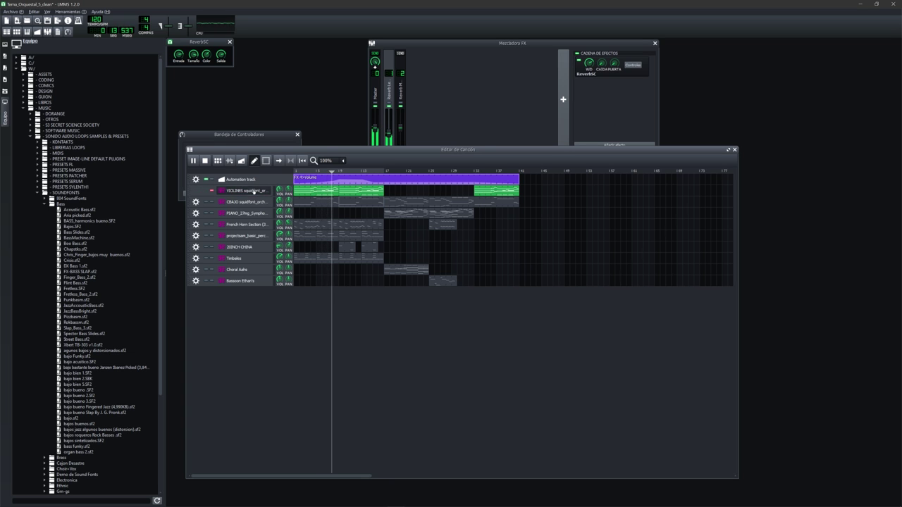
pyautogui.click(246, 190)
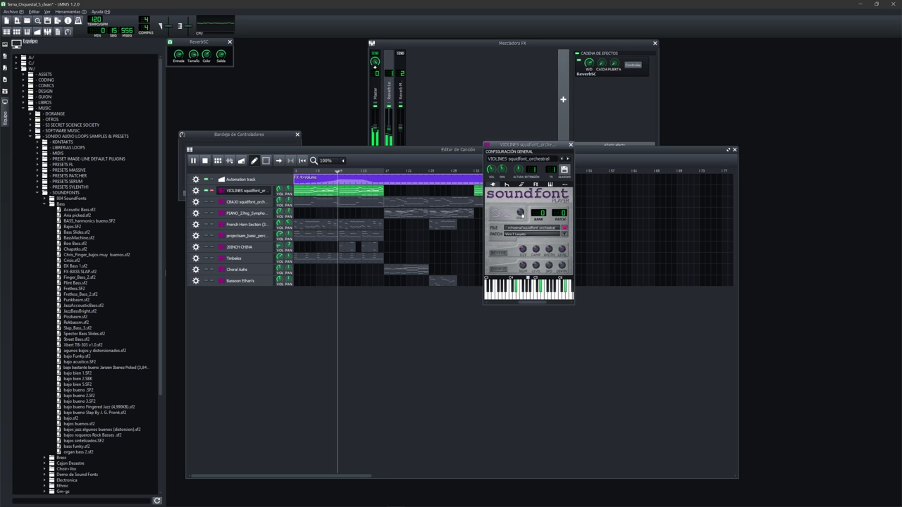
# Step: Replay the VIOLINES with the automation active, watch the first reverb channel's fader, and stop playback
pyautogui.click(322, 173)
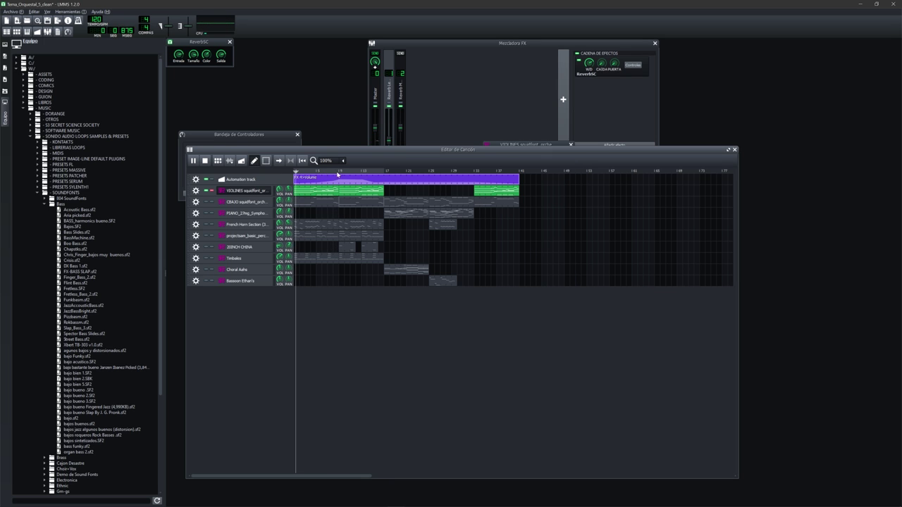
pyautogui.click(330, 172)
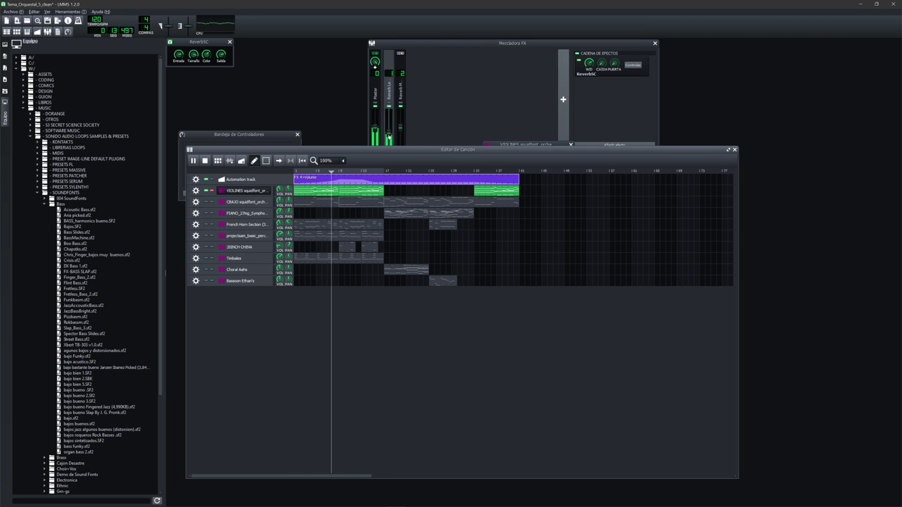
pyautogui.click(400, 137)
pyautogui.click(349, 160)
pyautogui.press('space')
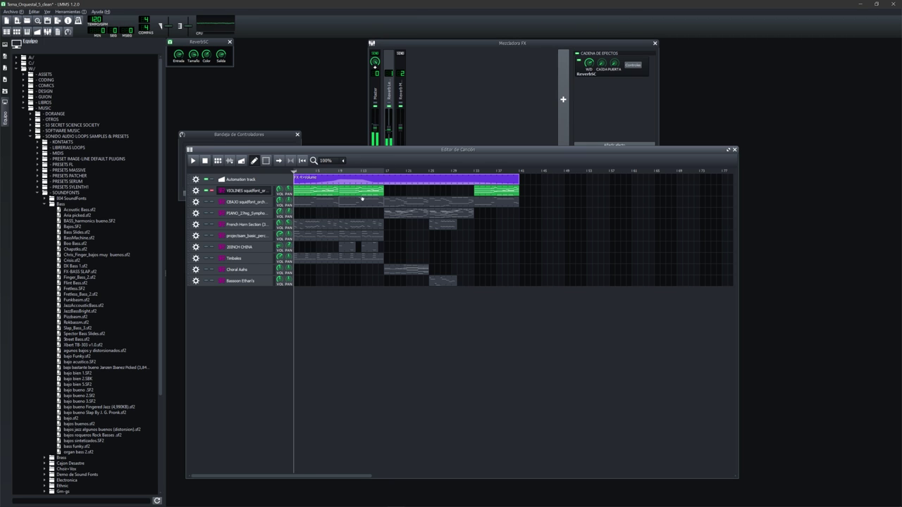
# Step: Inspect the automation curve beside the VIOLINES instrument window, play the song once more, and stop it
pyautogui.click(243, 191)
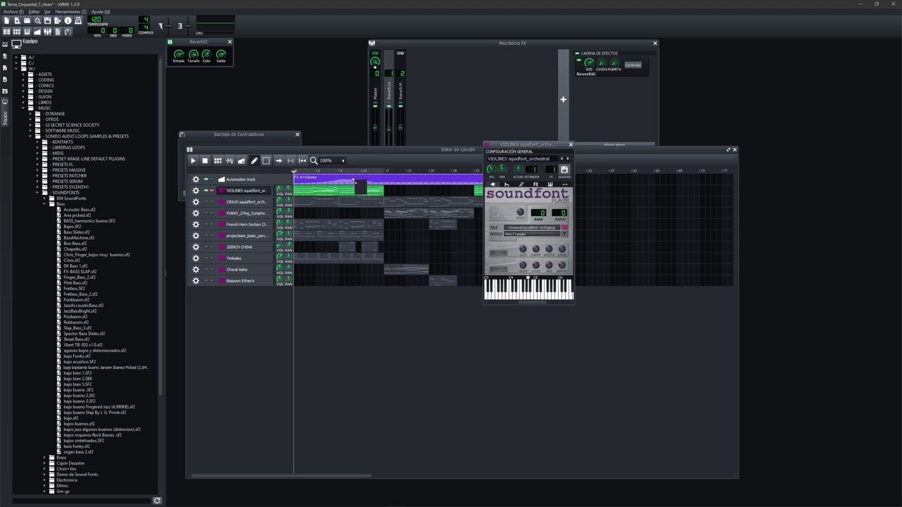
pyautogui.moveTo(355, 181); pyautogui.dragTo(354, 180)
pyautogui.click(381, 164)
pyautogui.press('space')
pyautogui.click(247, 190)
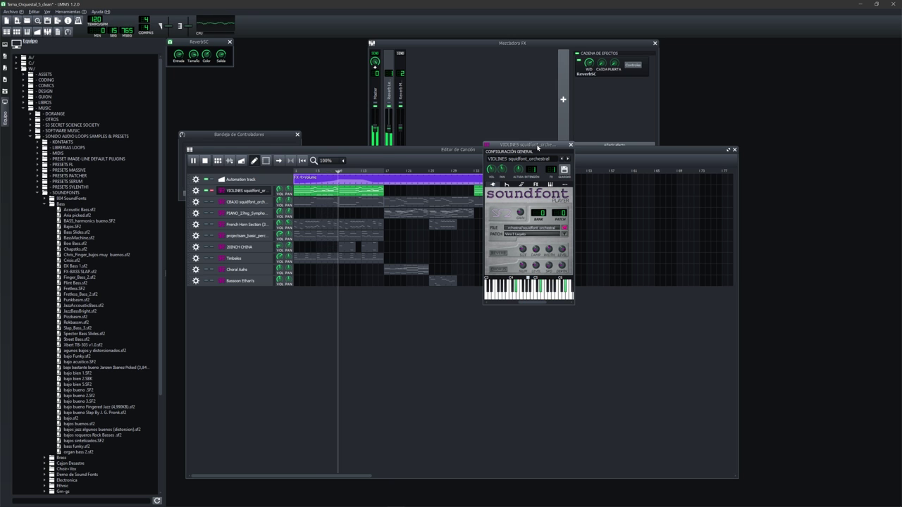
pyautogui.click(435, 168)
pyautogui.press('space')
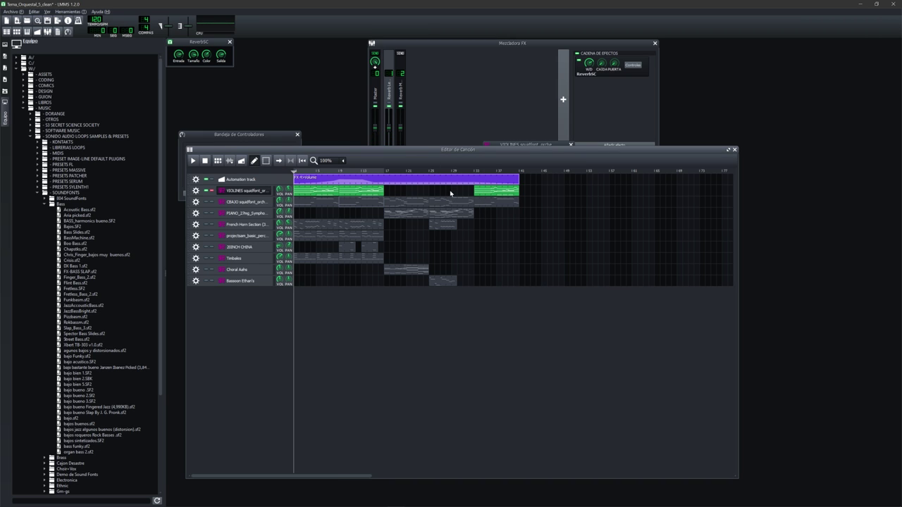
# Step: Arrange the VIOLINES instrument window, the controller rack and the song editor so that they do not overlap
pyautogui.moveTo(520, 143); pyautogui.dragTo(634, 135)
pyautogui.moveTo(269, 138); pyautogui.dragTo(270, 84)
pyautogui.moveTo(346, 152)
pyautogui.mouseDown()
pyautogui.moveTo(337, 164)
pyautogui.moveTo(338, 153)
pyautogui.mouseUp()
pyautogui.moveTo(619, 133); pyautogui.dragTo(716, 104)
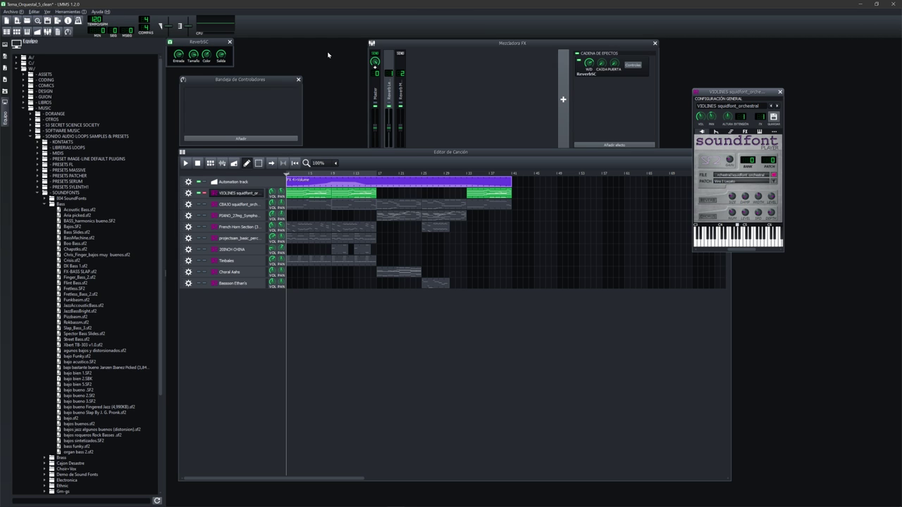
# Step: Select the Master channel in the FX mixer to view its effects chain, and shift the mixer window
pyautogui.click(415, 49)
pyautogui.click(376, 99)
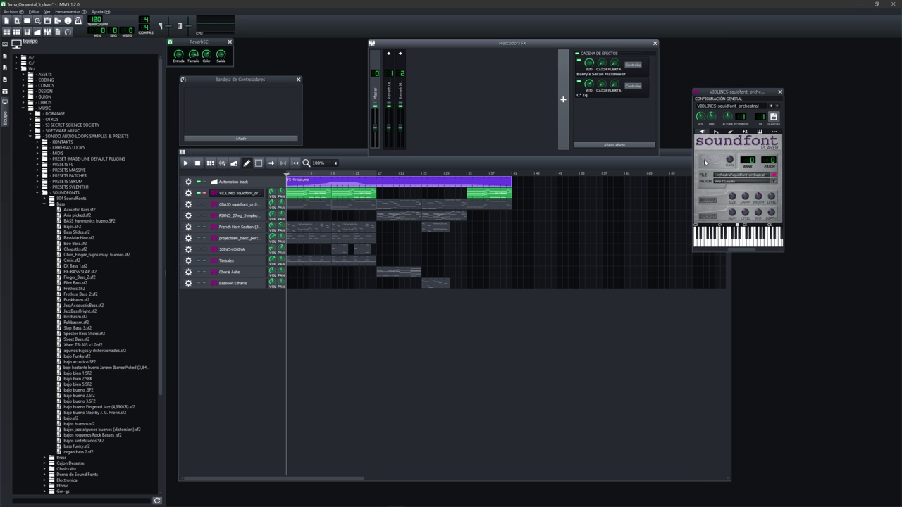
pyautogui.moveTo(518, 45); pyautogui.dragTo(523, 50)
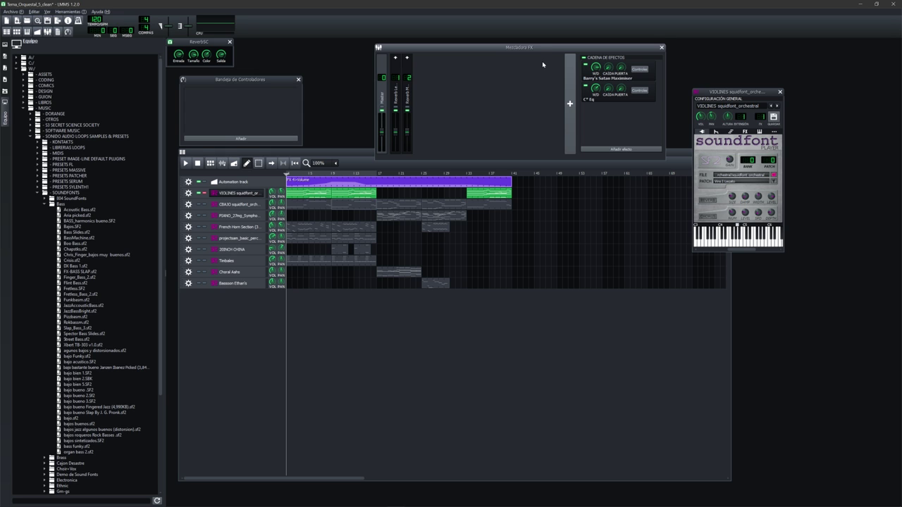
pyautogui.moveTo(542, 48); pyautogui.dragTo(562, 41)
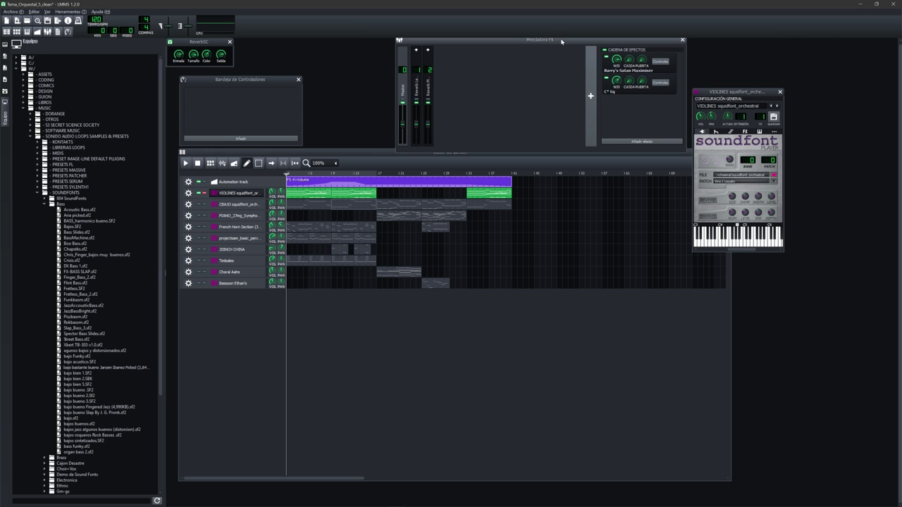
# Step: Select the Reverb Medi channel and reposition the FX mixer directly above the song editor
pyautogui.click(428, 91)
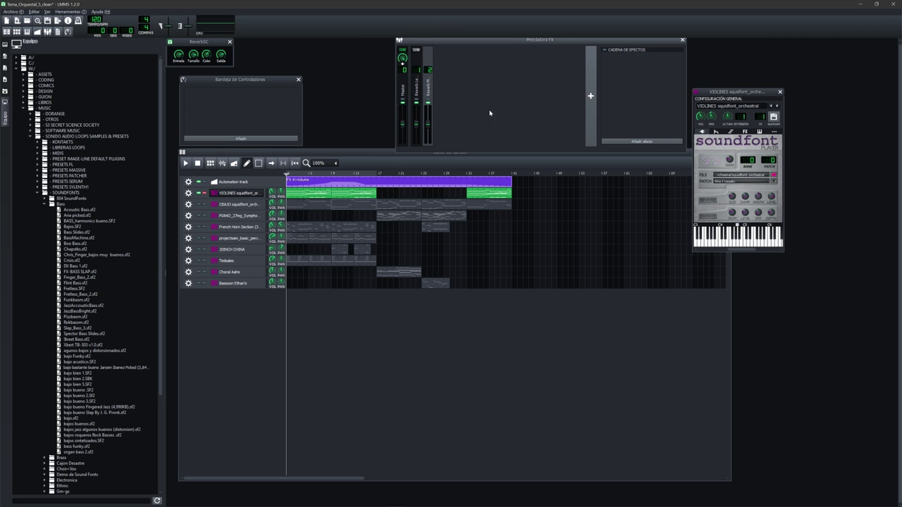
pyautogui.moveTo(371, 154); pyautogui.dragTo(366, 160)
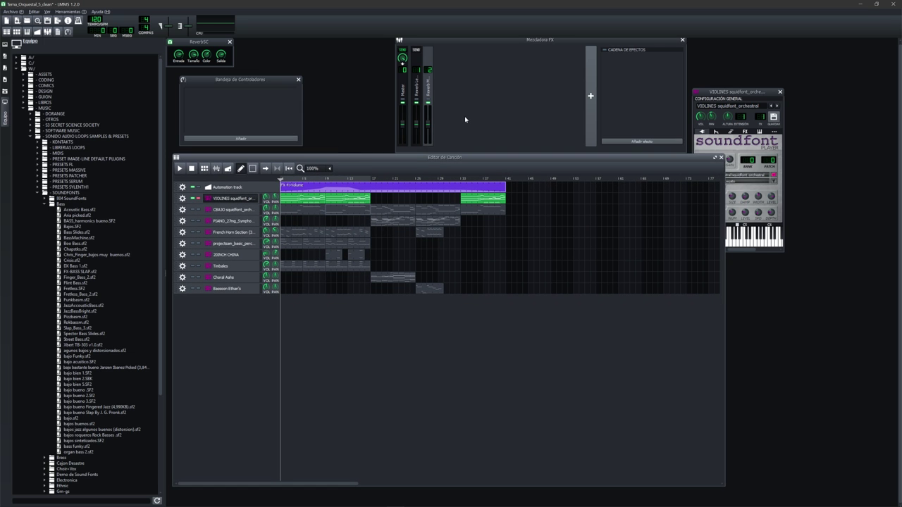
pyautogui.click(457, 70)
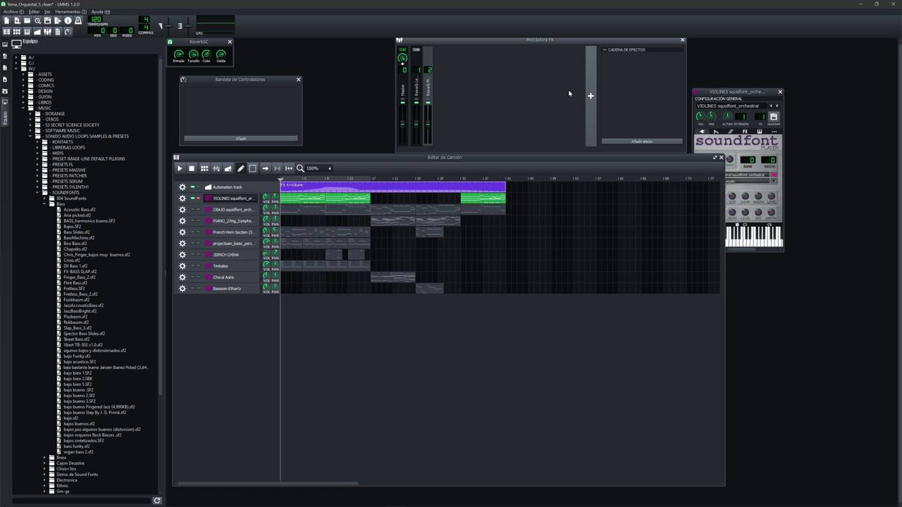
pyautogui.moveTo(547, 41); pyautogui.dragTo(510, 47)
pyautogui.moveTo(673, 161); pyautogui.dragTo(671, 164)
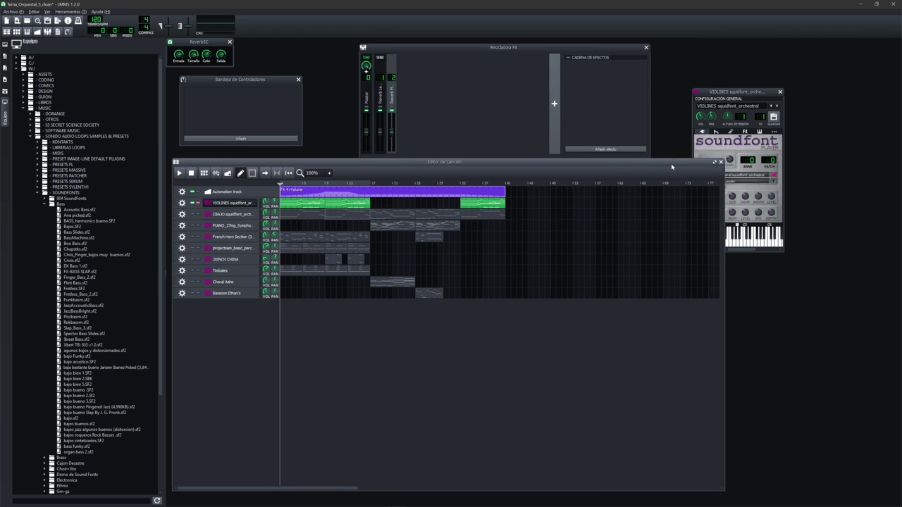
pyautogui.moveTo(574, 162); pyautogui.dragTo(574, 169)
pyautogui.moveTo(510, 48); pyautogui.dragTo(478, 52)
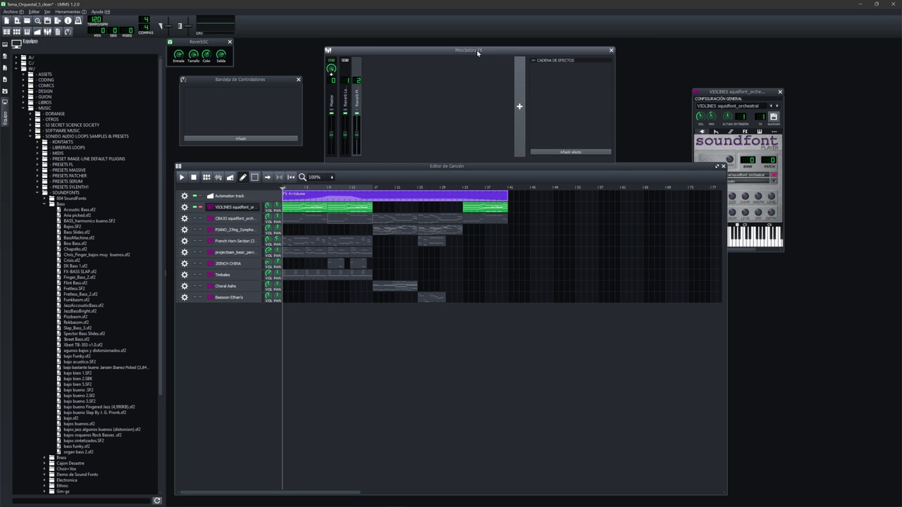
# Step: Add the Calf Equalizer 12 Band LADSPA effect to the Reverb Medi channel and look over its band controls
pyautogui.click(571, 152)
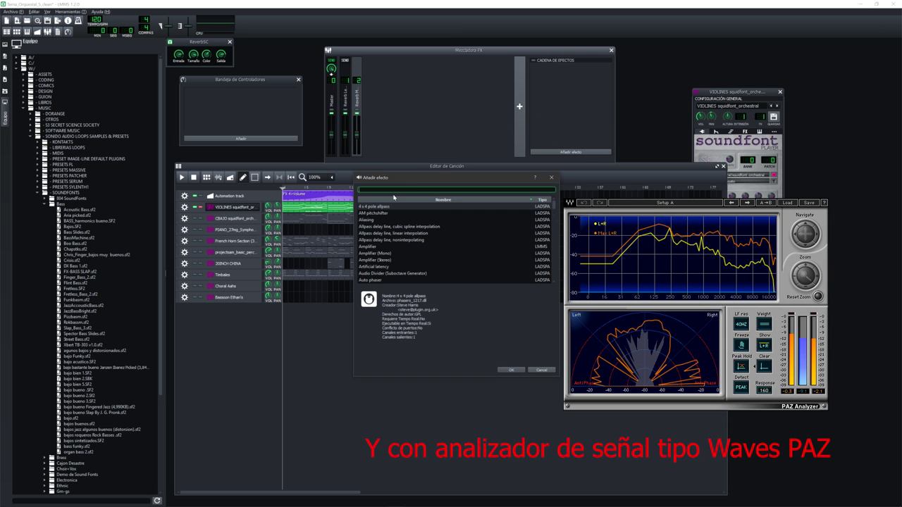
pyautogui.write('eq')
pyautogui.click(404, 221)
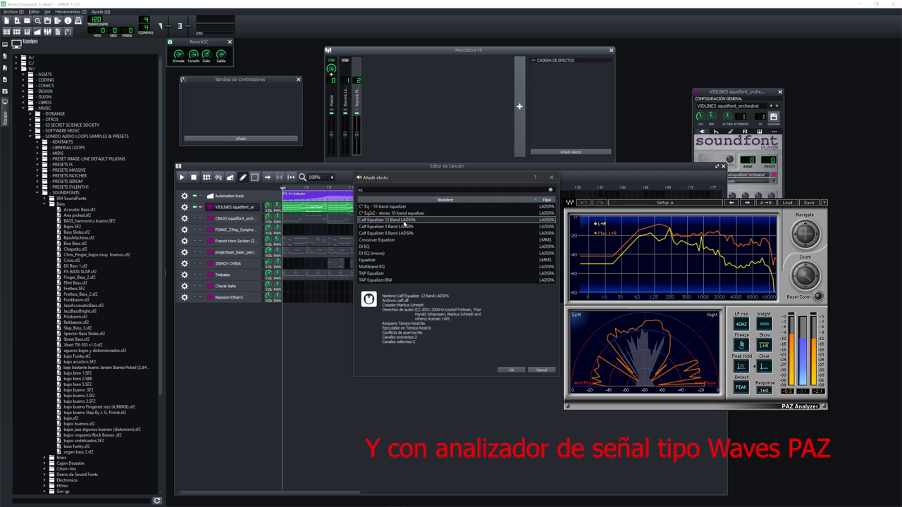
pyautogui.doubleClick(404, 220)
pyautogui.moveTo(831, 46); pyautogui.dragTo(438, 75)
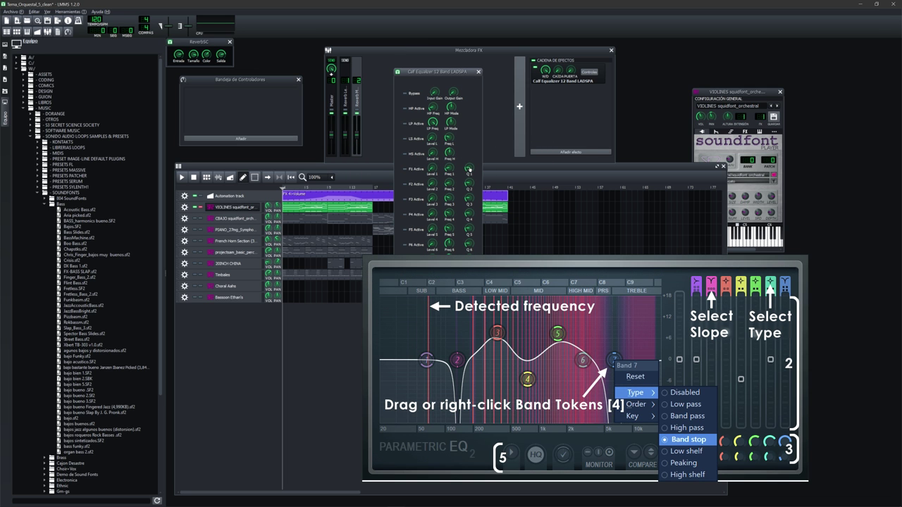
pyautogui.click(469, 170)
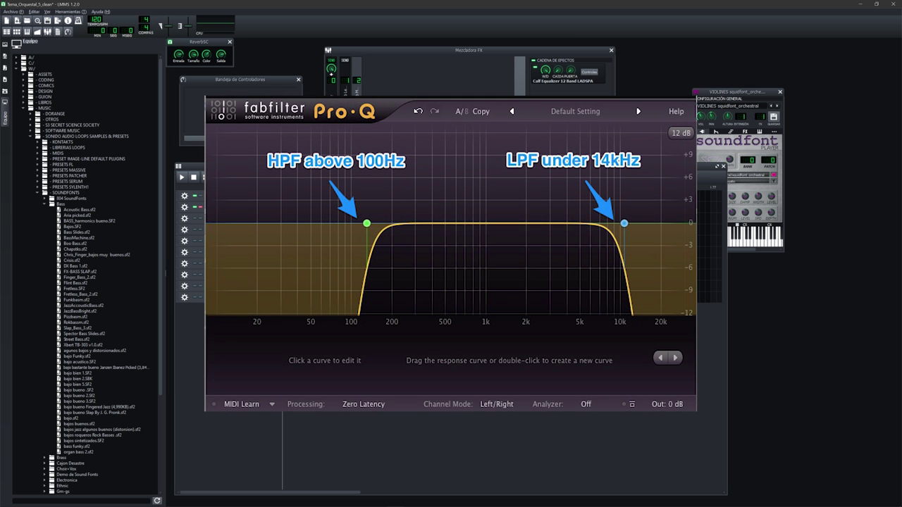
pyautogui.moveTo(450, 166); pyautogui.dragTo(458, 158)
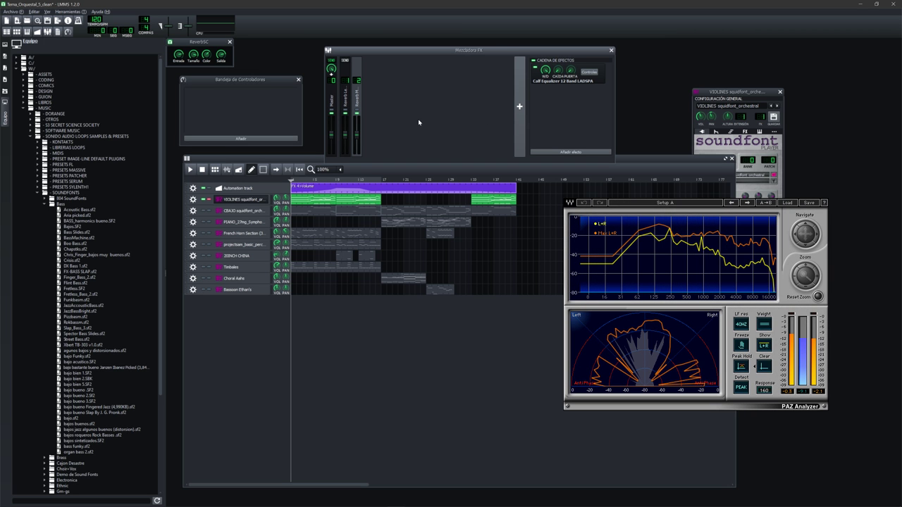
pyautogui.moveTo(422, 53)
pyautogui.mouseDown()
pyautogui.moveTo(412, 59)
pyautogui.moveTo(427, 55)
pyautogui.mouseUp()
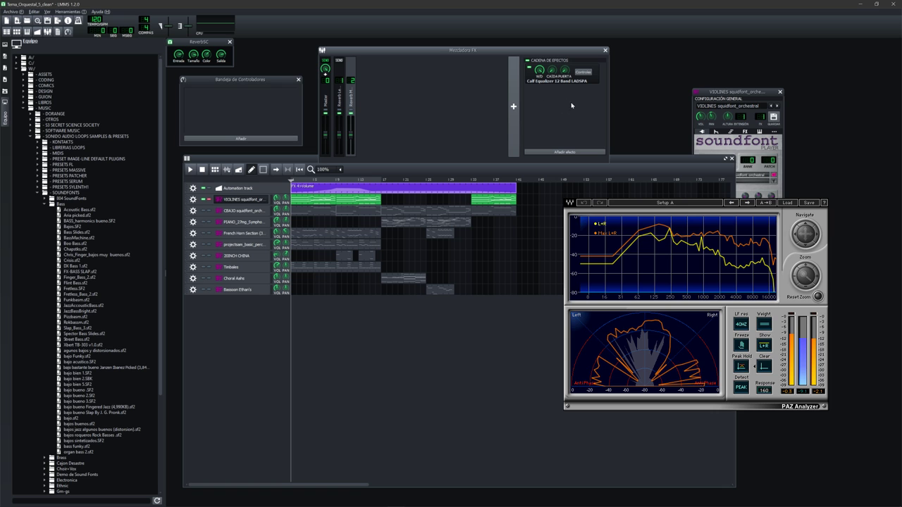
pyautogui.moveTo(452, 158); pyautogui.dragTo(449, 162)
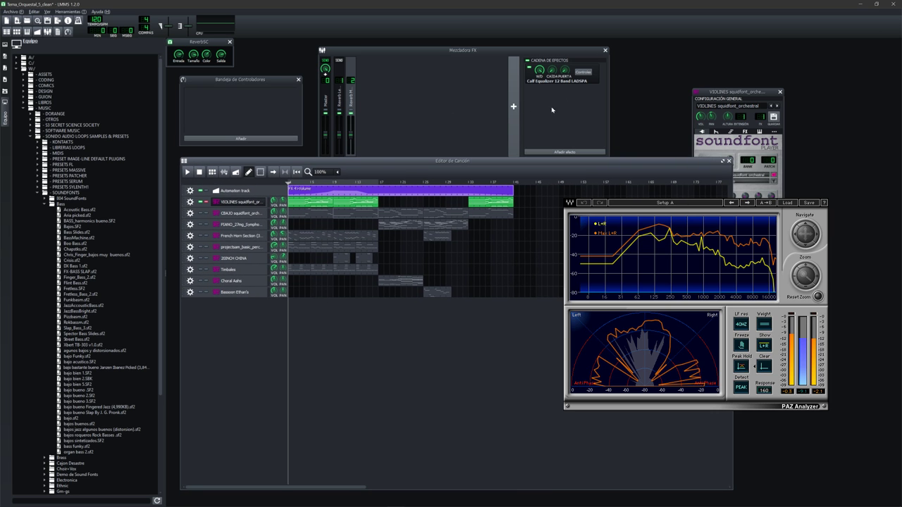
pyautogui.click(553, 111)
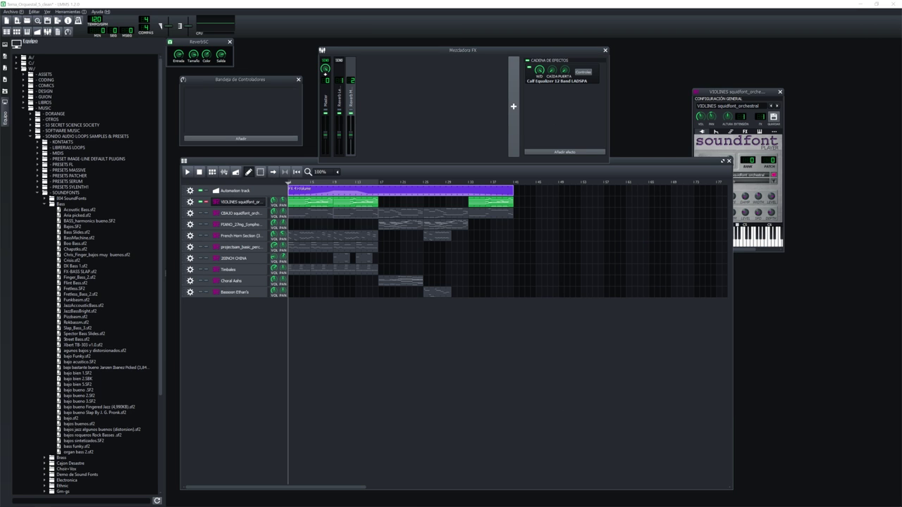
pyautogui.moveTo(662, 163); pyautogui.dragTo(665, 151)
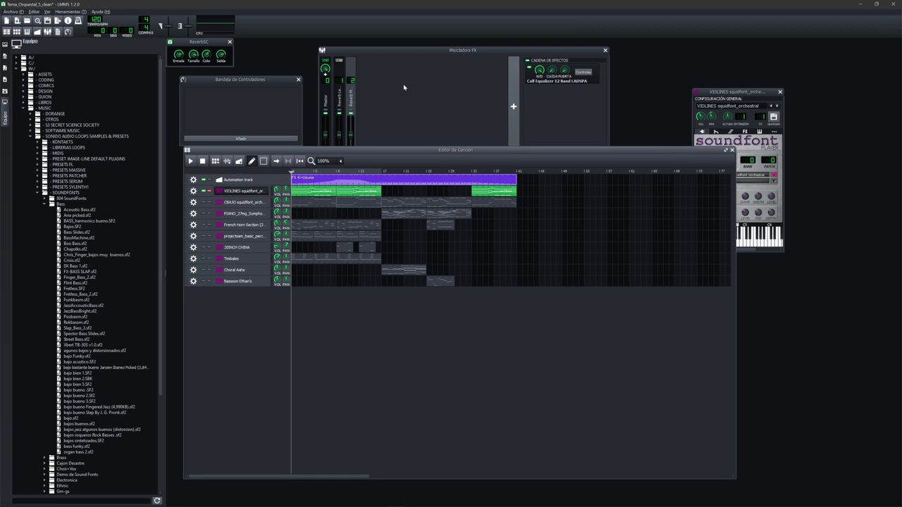
pyautogui.moveTo(400, 154); pyautogui.dragTo(395, 158)
pyautogui.moveTo(432, 49); pyautogui.dragTo(436, 47)
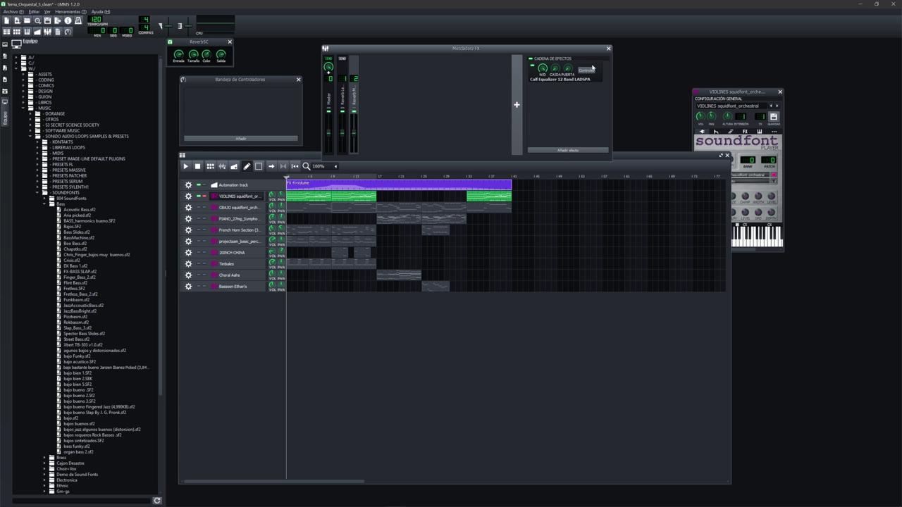
pyautogui.moveTo(310, 158); pyautogui.dragTo(308, 162)
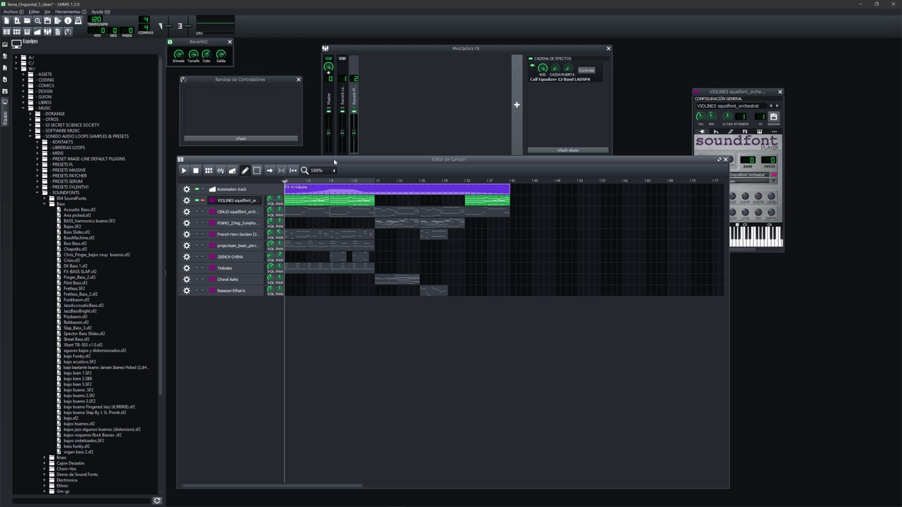
pyautogui.click(418, 125)
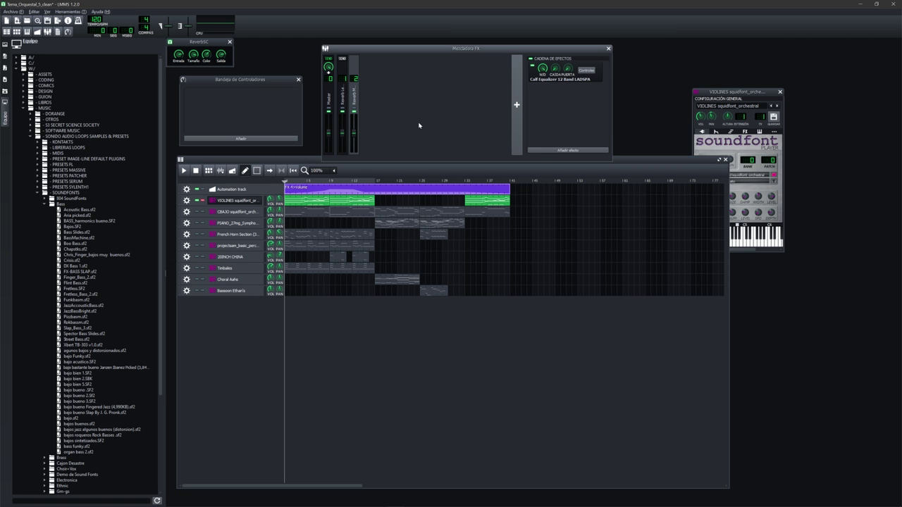
pyautogui.click(313, 163)
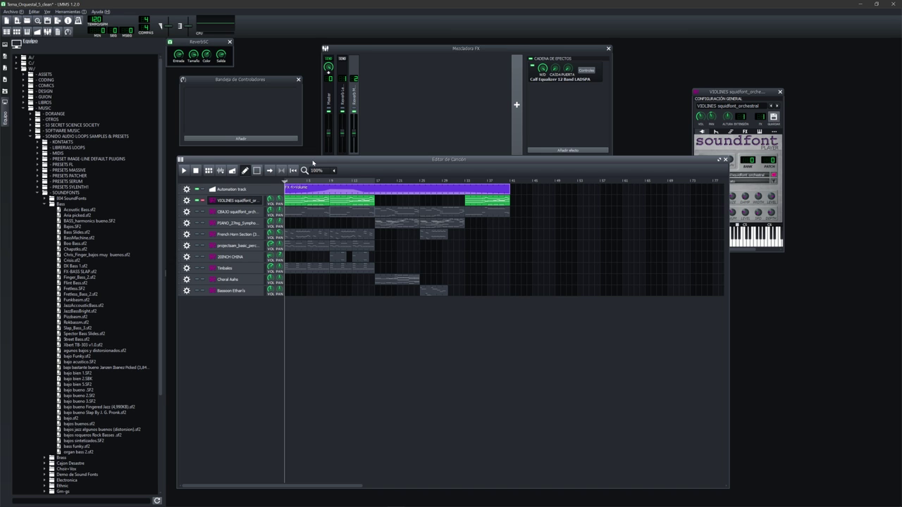
pyautogui.moveTo(359, 163); pyautogui.dragTo(357, 158)
pyautogui.moveTo(436, 49); pyautogui.dragTo(459, 45)
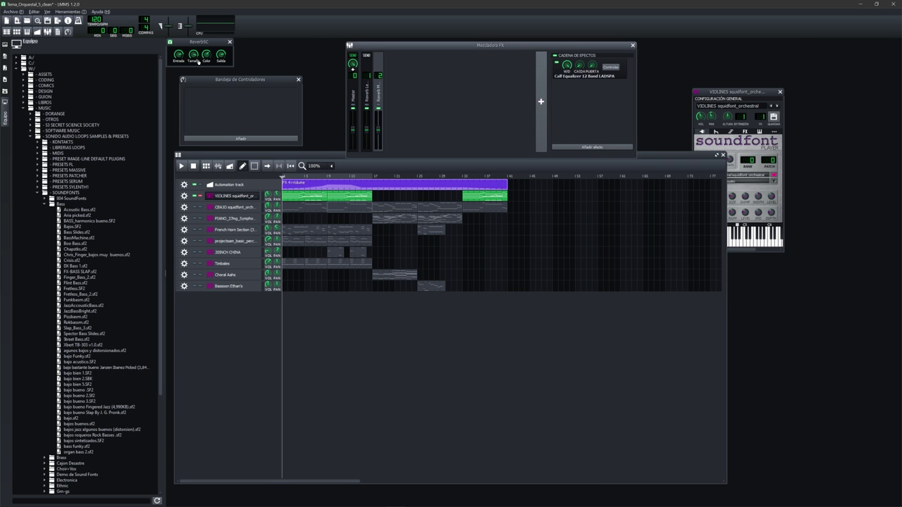
# Step: View the notes of the second VIOLINES pattern in the piano roll, and close the piano roll
pyautogui.moveTo(319, 166); pyautogui.dragTo(320, 174)
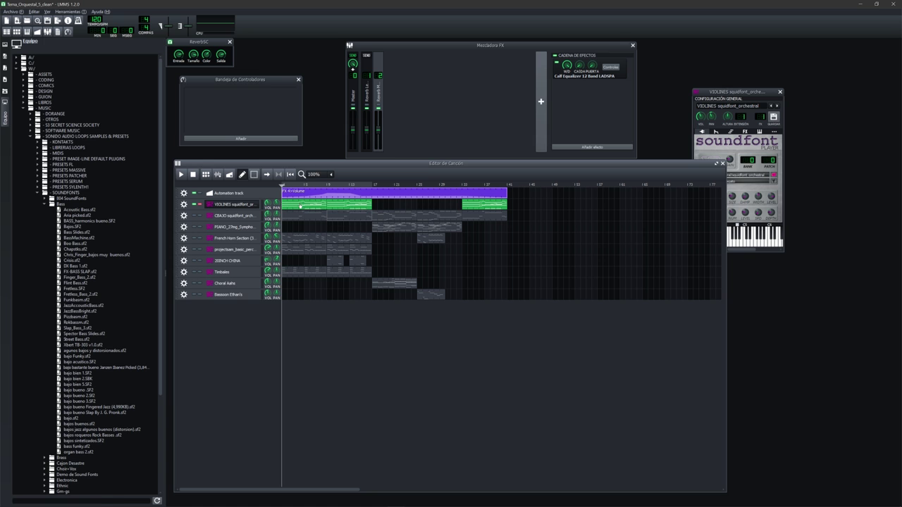
pyautogui.doubleClick(350, 202)
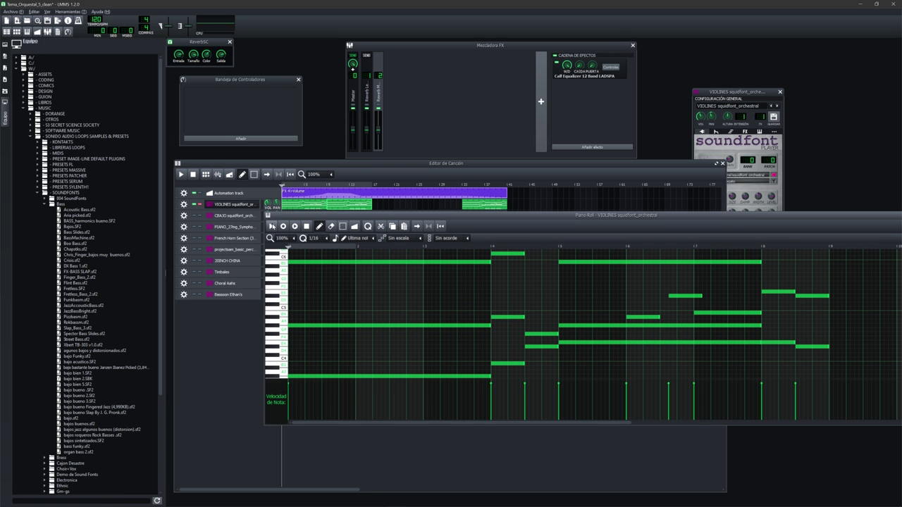
pyautogui.moveTo(652, 222); pyautogui.dragTo(553, 202)
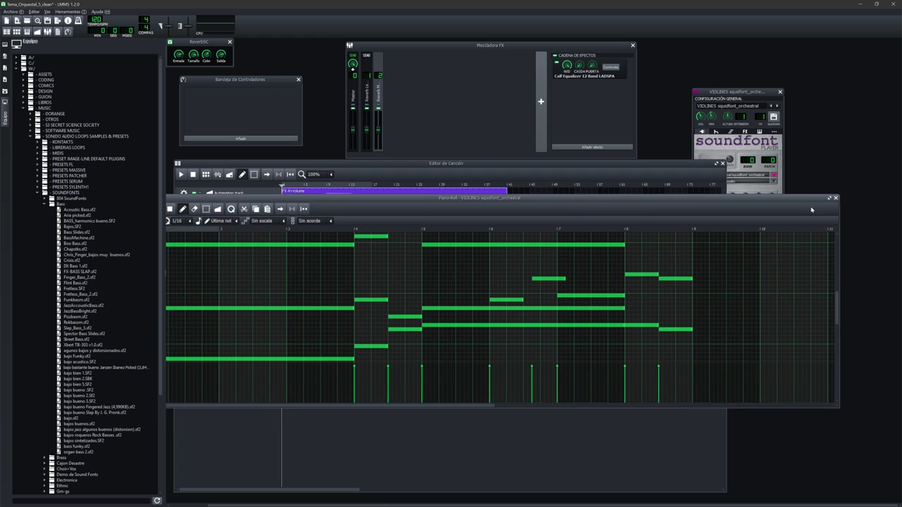
pyautogui.click(835, 201)
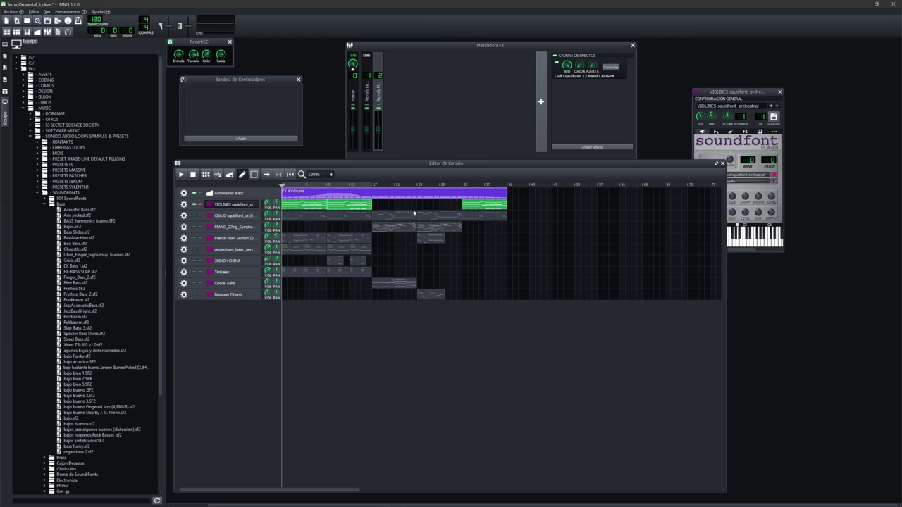
# Step: Turn off solo on the VIOLINES track and shift the song editor up against the FX mixer
pyautogui.click(200, 204)
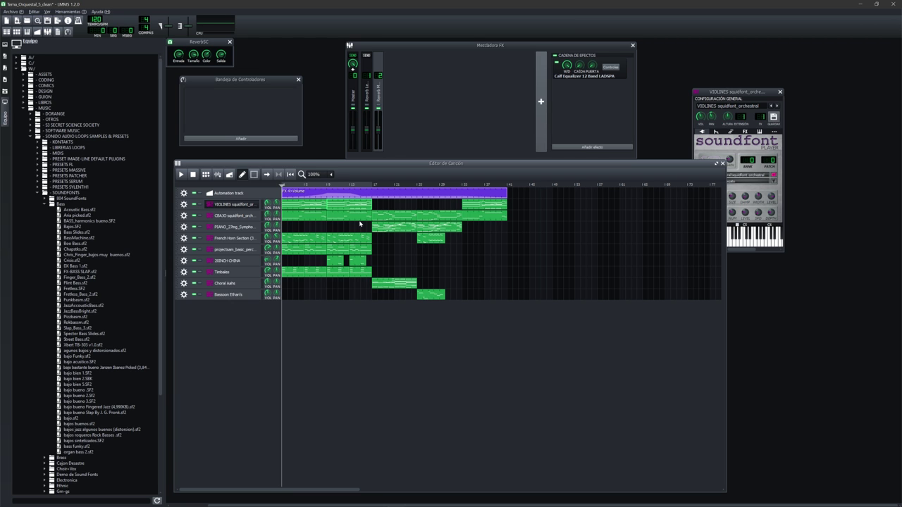
pyautogui.moveTo(343, 160); pyautogui.dragTo(346, 155)
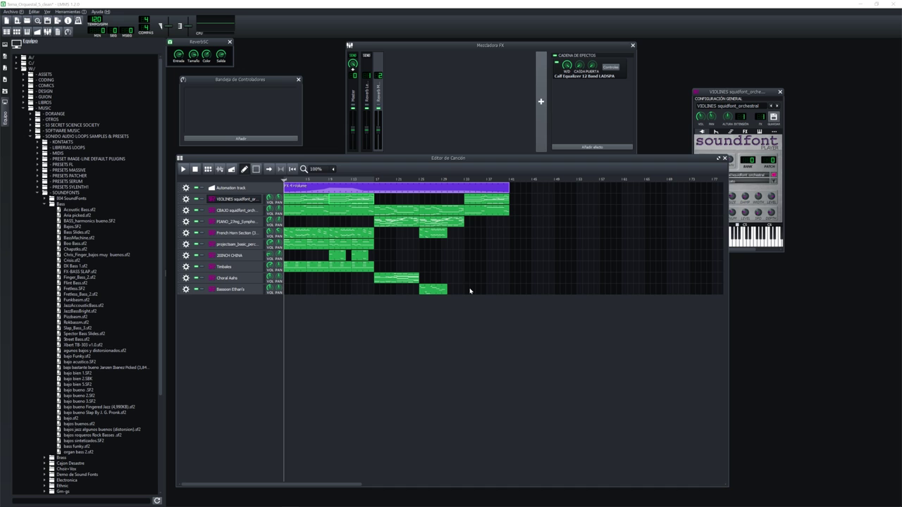
pyautogui.click(436, 117)
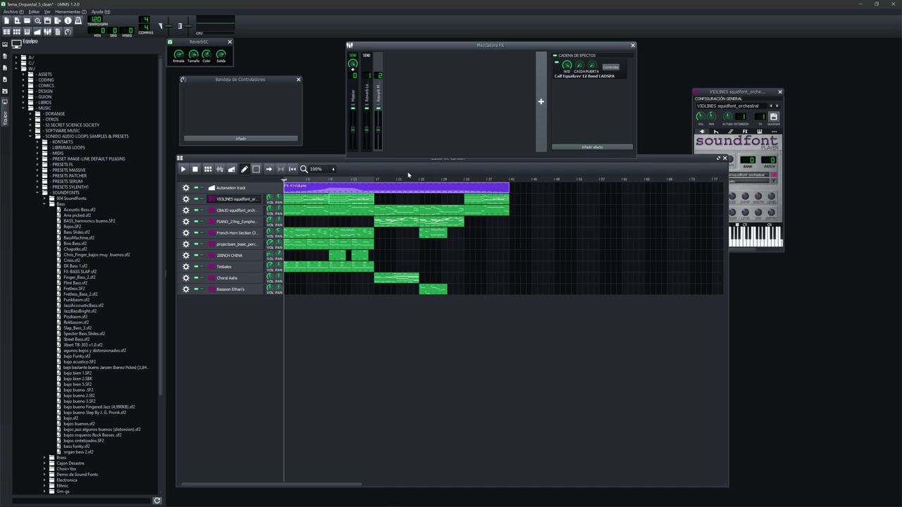
pyautogui.moveTo(324, 163); pyautogui.dragTo(322, 162)
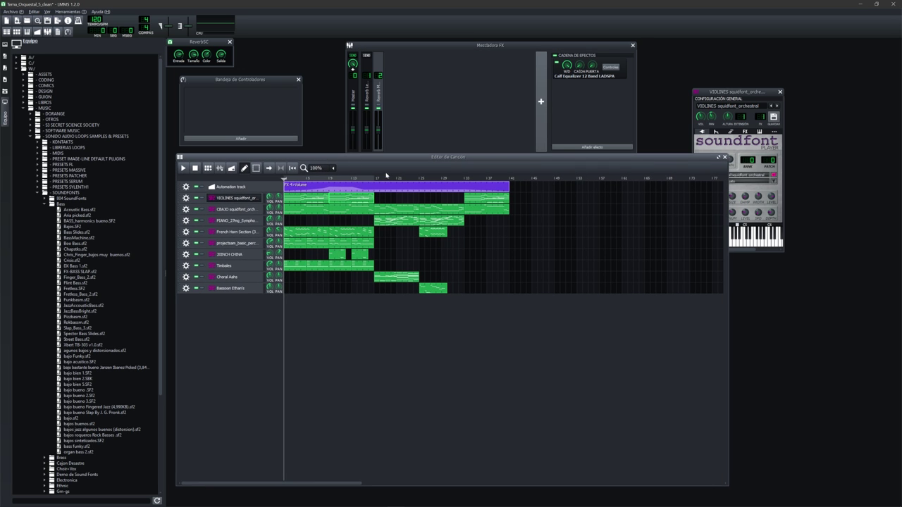
pyautogui.click(435, 107)
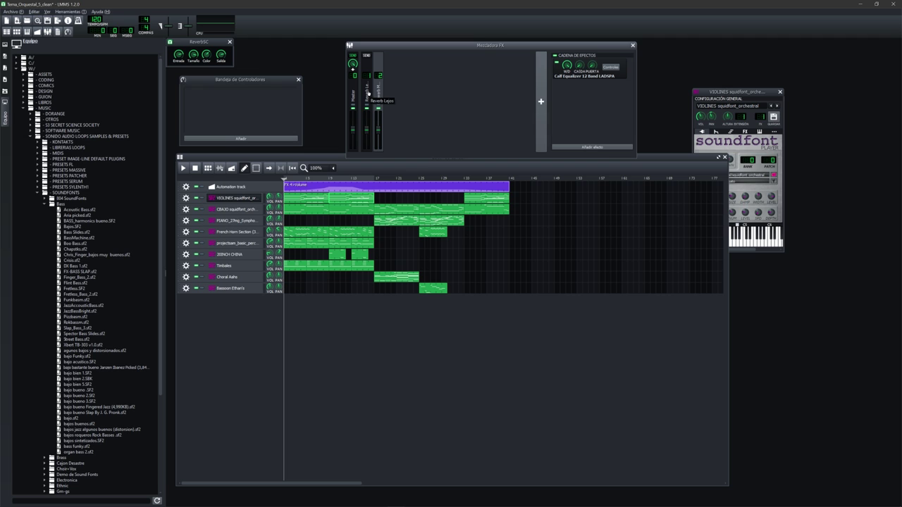
pyautogui.click(331, 157)
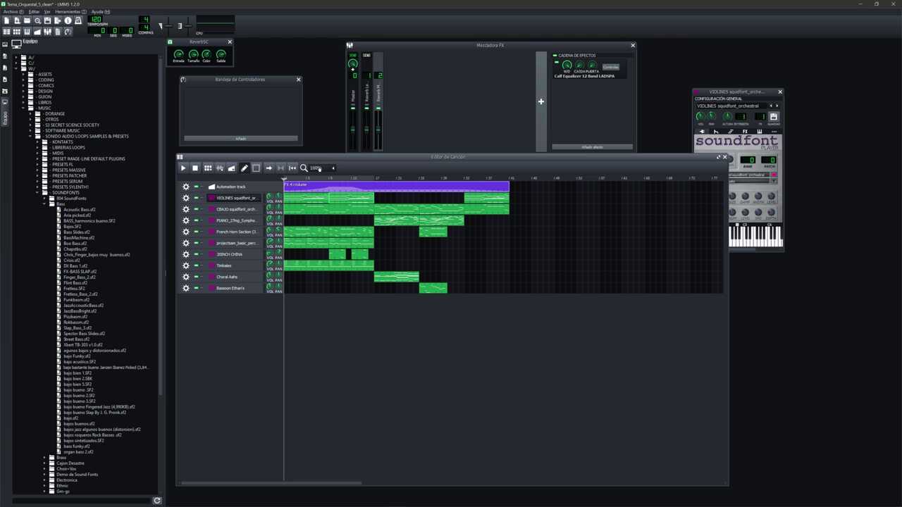
# Step: Select the Reverb Lejos channel in the FX mixer and play short passages of the song to check the mixer levels
pyautogui.rightClick(366, 131)
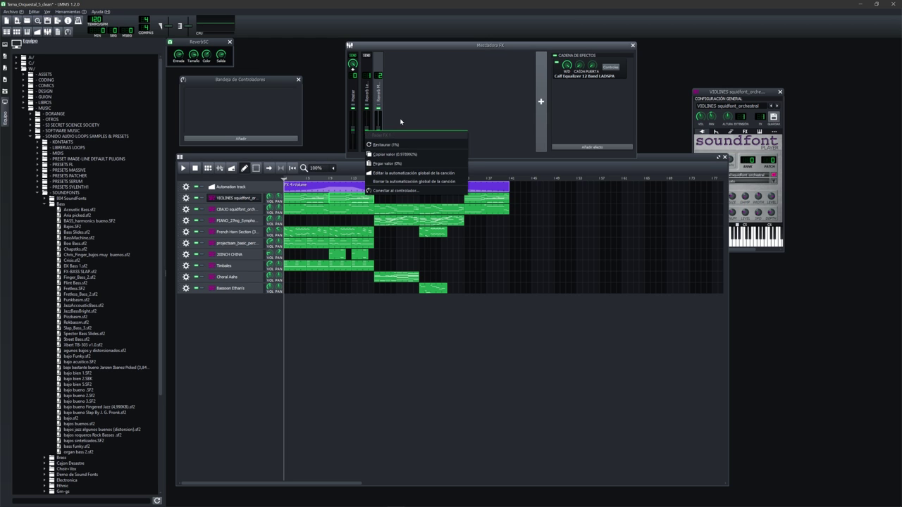
pyautogui.press('Escape')
pyautogui.moveTo(313, 180); pyautogui.dragTo(342, 180)
pyautogui.press('space')
pyautogui.press('space')
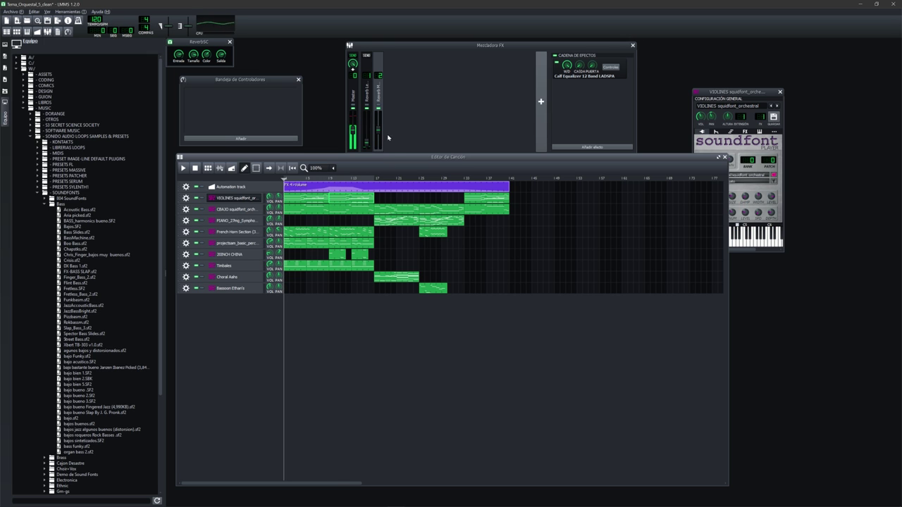
pyautogui.rightClick(366, 104)
pyautogui.click(439, 90)
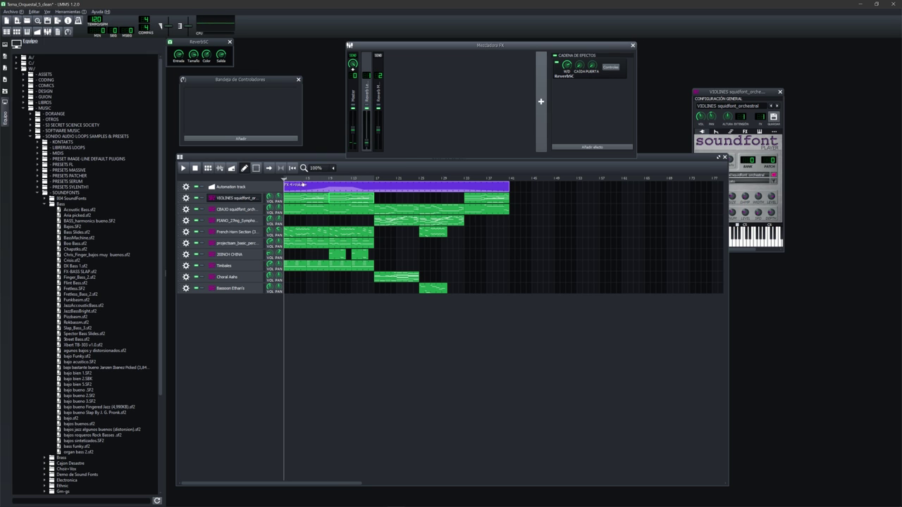
pyautogui.click(332, 180)
pyautogui.moveTo(335, 180); pyautogui.dragTo(345, 180)
pyautogui.press('space')
pyautogui.press('space')
pyautogui.click(418, 129)
pyautogui.rightClick(368, 131)
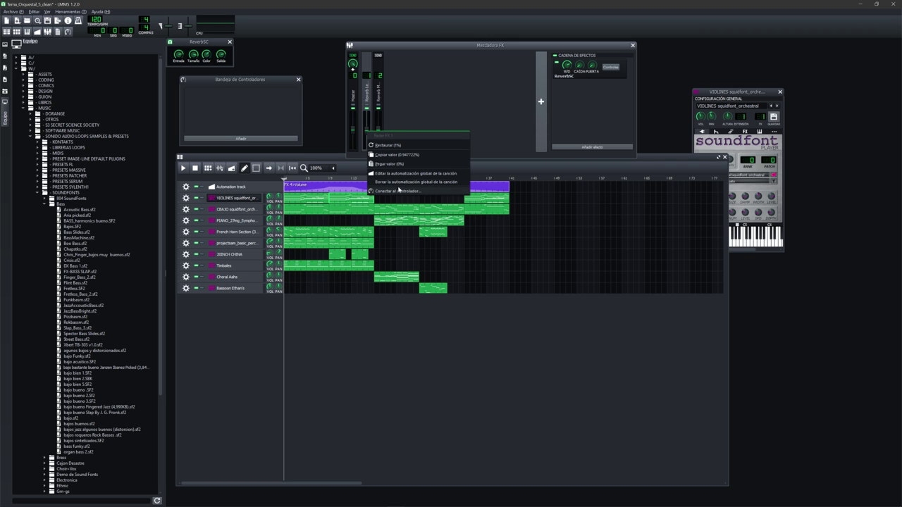
pyautogui.click(400, 191)
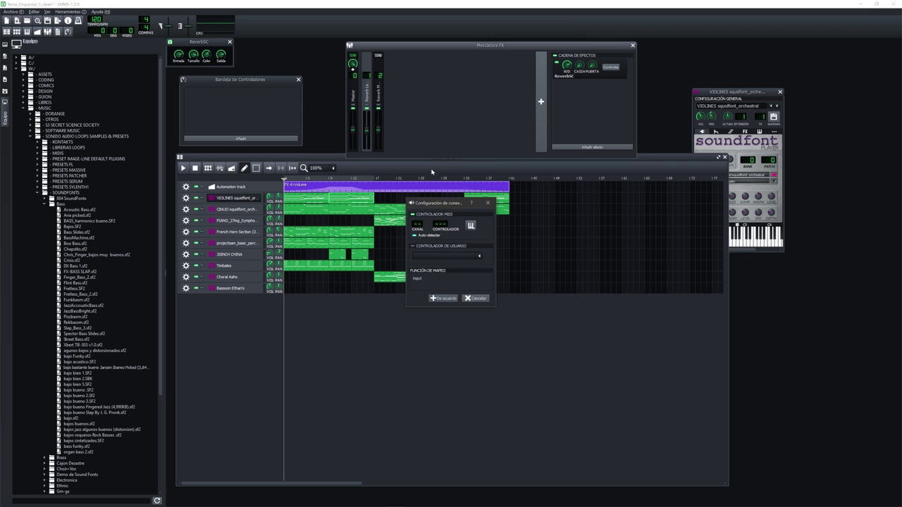
pyautogui.click(478, 298)
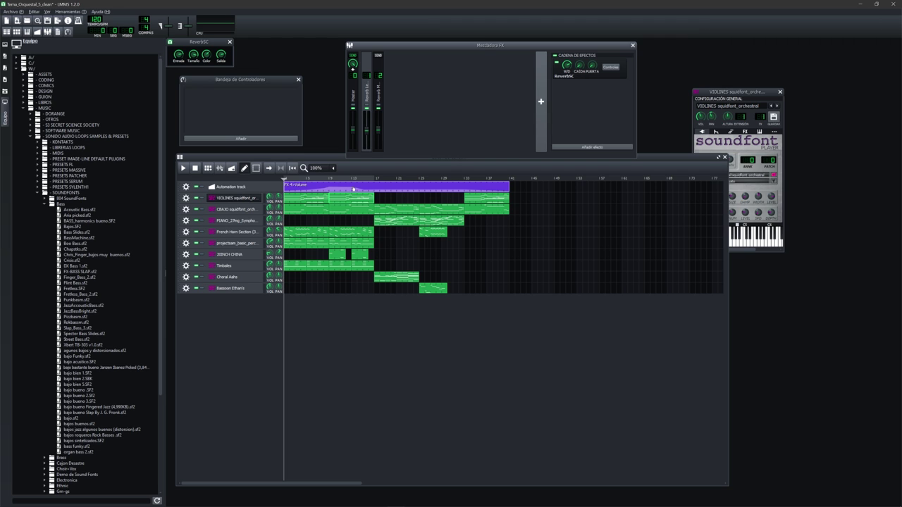
# Step: View the song-global automation of the Reverb Lejos channel's volume and close the automation editor
pyautogui.rightClick(366, 132)
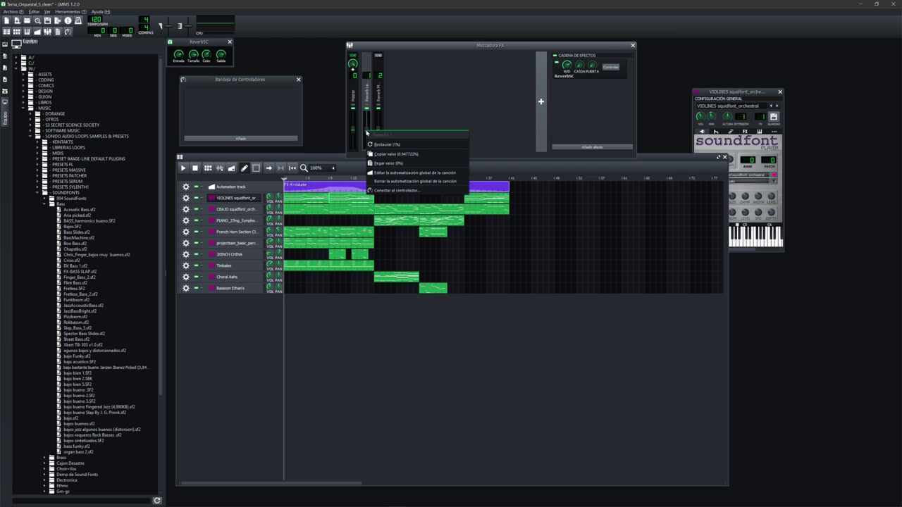
pyautogui.click(418, 172)
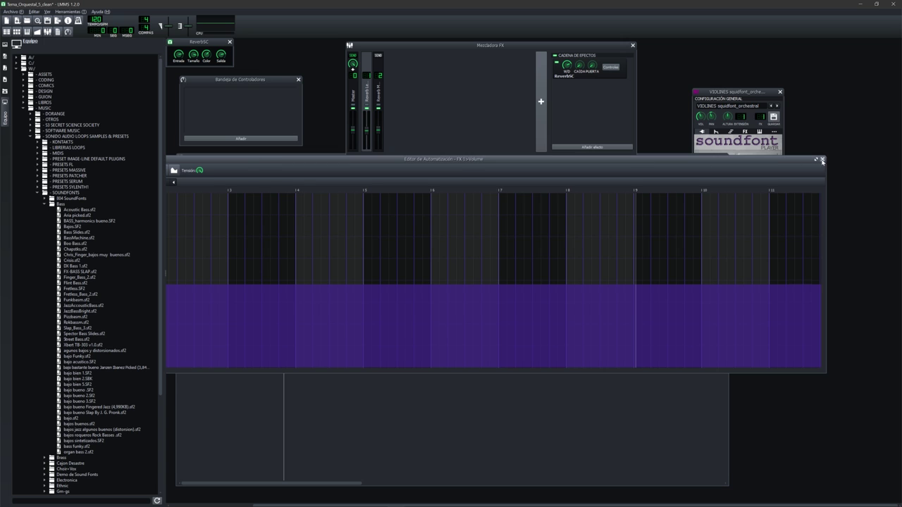
pyautogui.click(822, 160)
# Step: Disconnect the FX 1 volume from the clip on the Automation track
pyautogui.rightClick(351, 189)
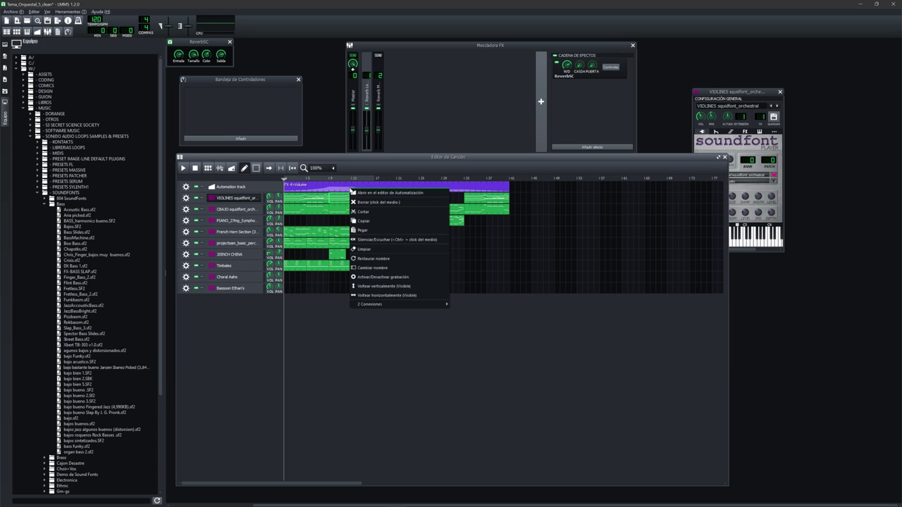
pyautogui.moveTo(383, 304)
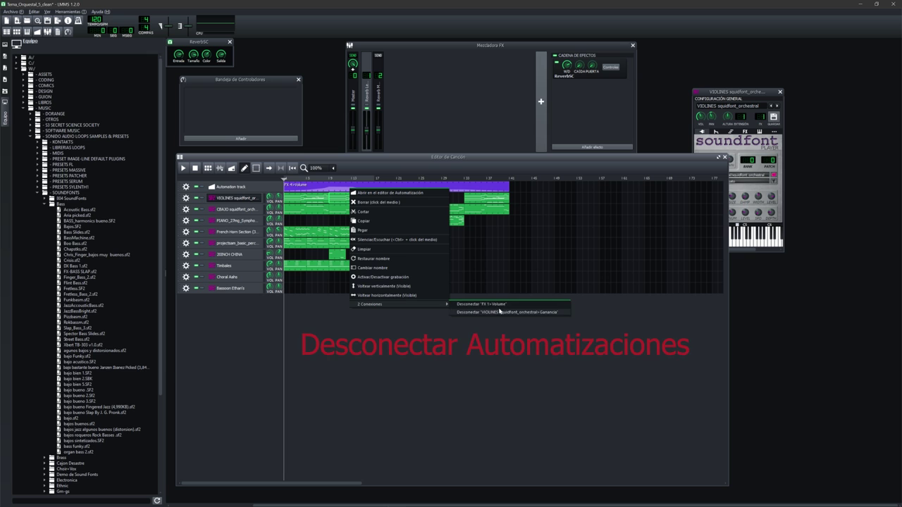
pyautogui.rightClick(343, 188)
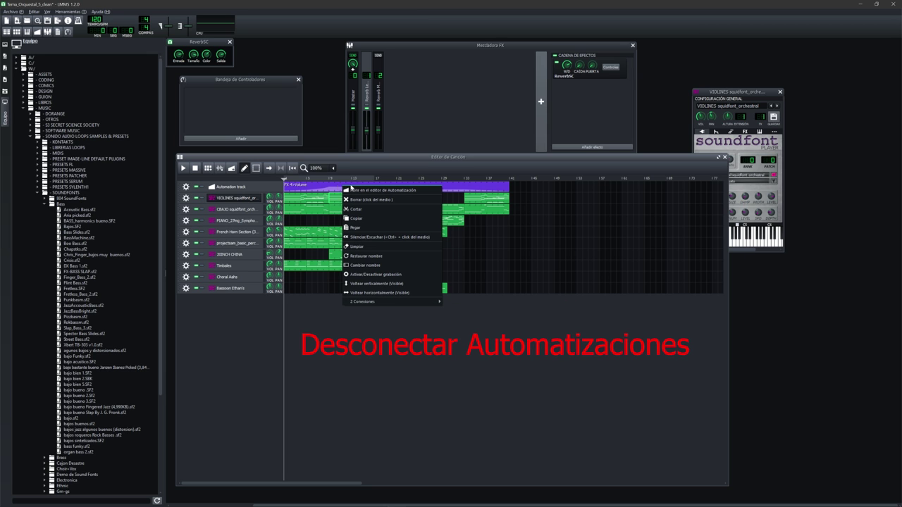
pyautogui.moveTo(403, 304)
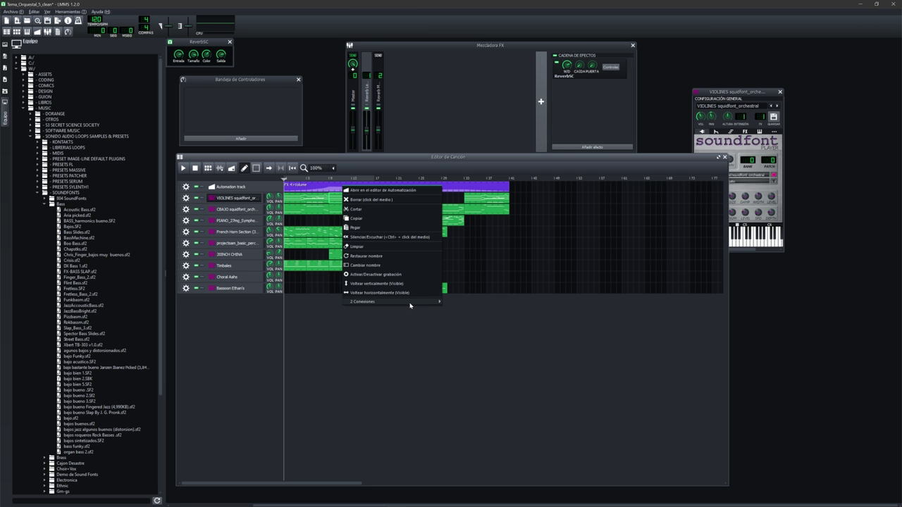
pyautogui.moveTo(410, 305)
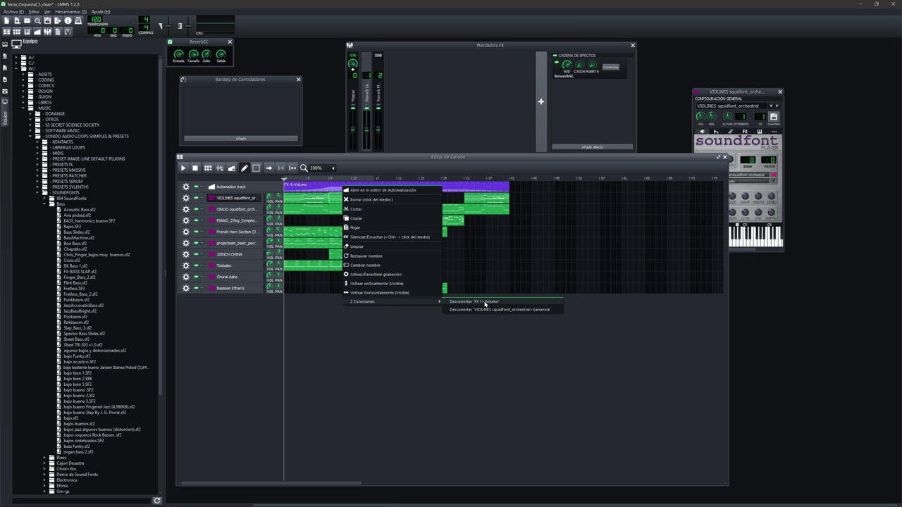
pyautogui.click(485, 303)
pyautogui.click(404, 108)
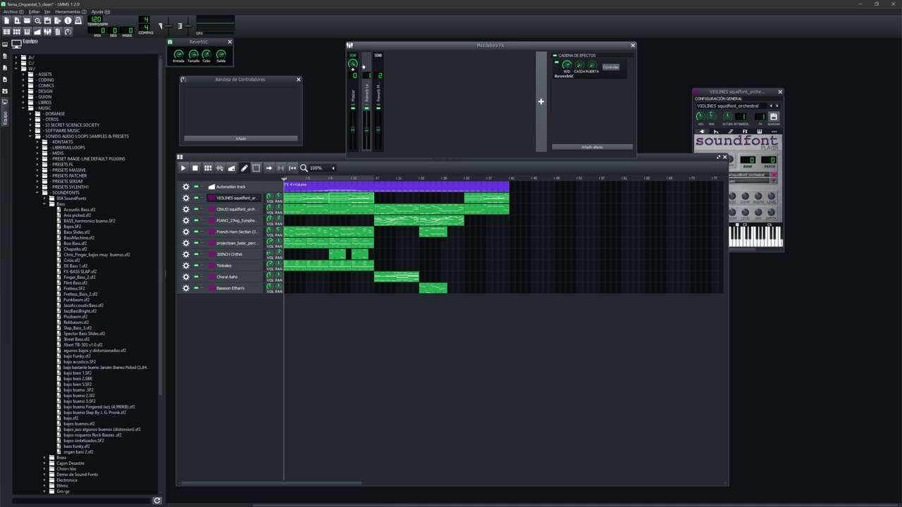
# Step: Move the song editor down clear of the FX mixer, and bring up and close the VIOLINES instrument window
pyautogui.click(313, 220)
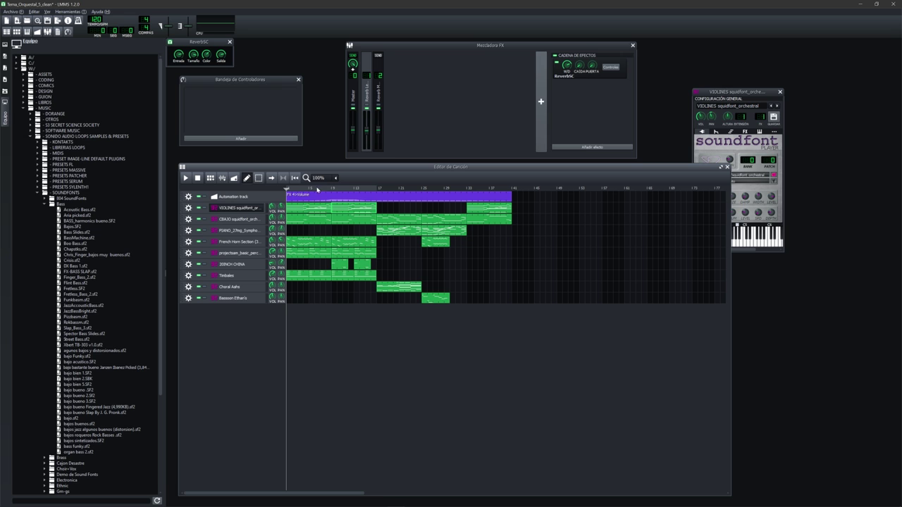
pyautogui.click(240, 208)
pyautogui.click(240, 208)
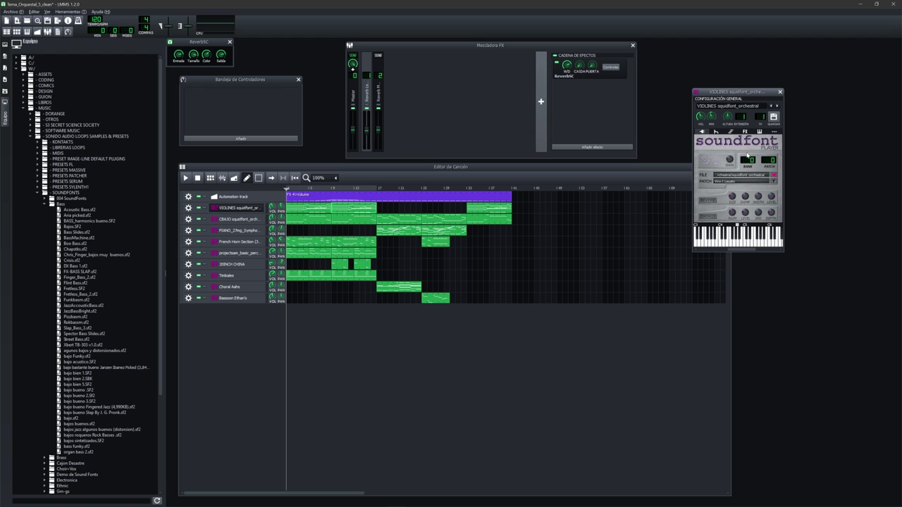
pyautogui.click(780, 92)
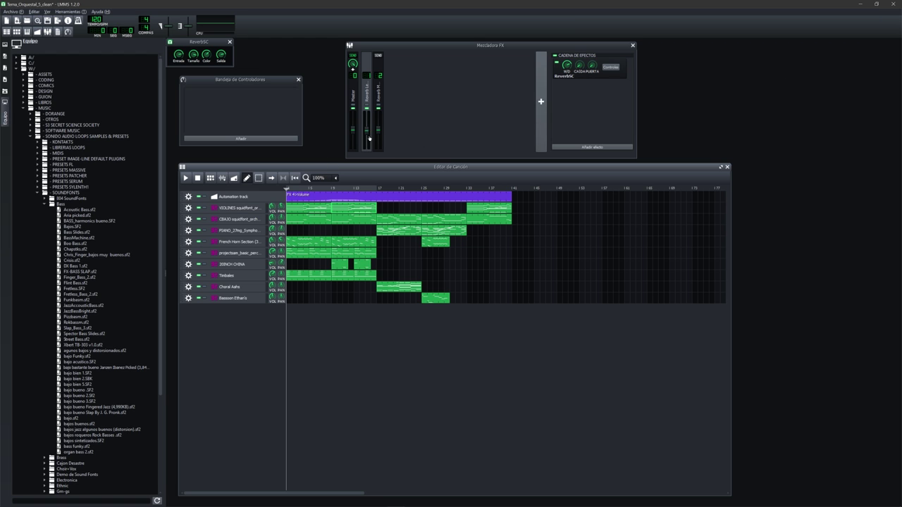
# Step: Open the VIOLINES and CBAJO instrument windows and compare the effects chains of the Reverb Medi and Reverb Lejos channels
pyautogui.click(368, 97)
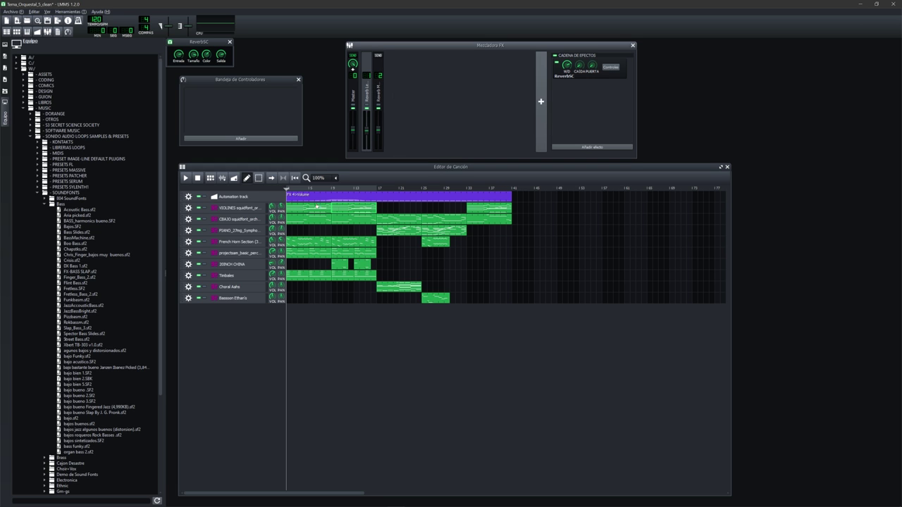
pyautogui.click(263, 209)
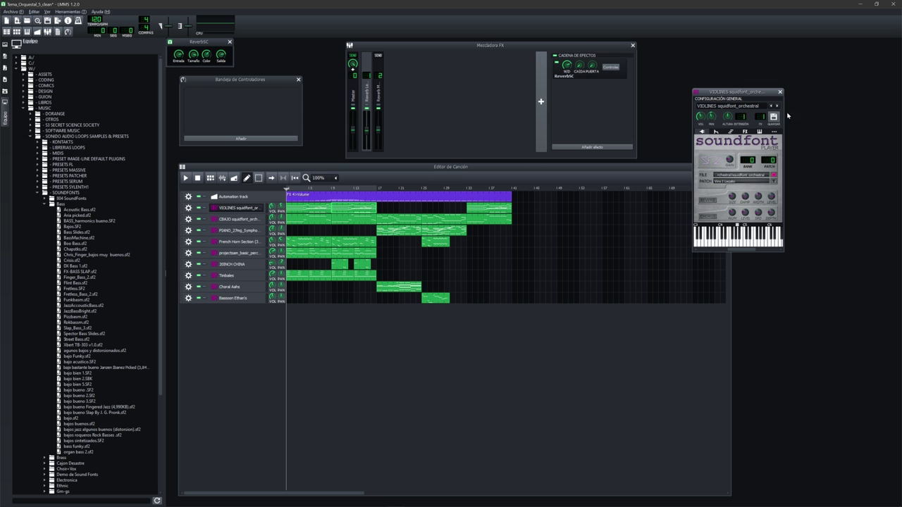
pyautogui.click(232, 220)
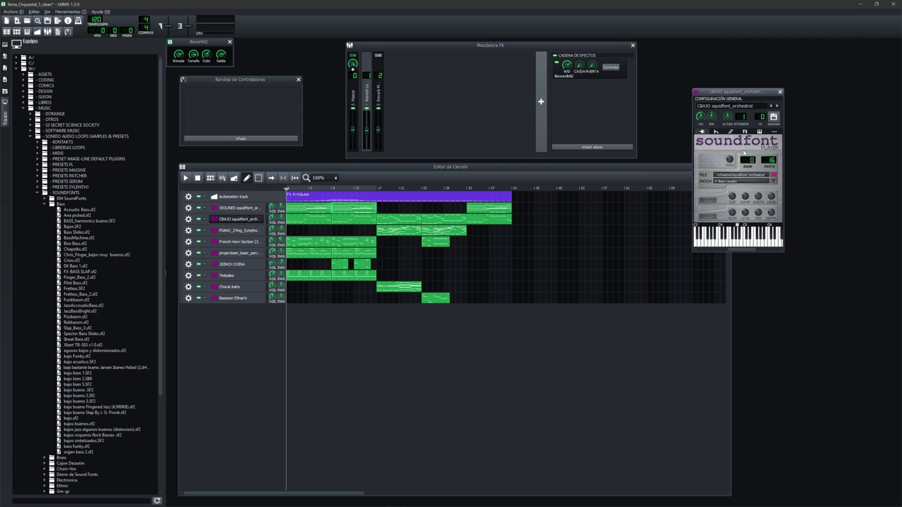
pyautogui.click(381, 90)
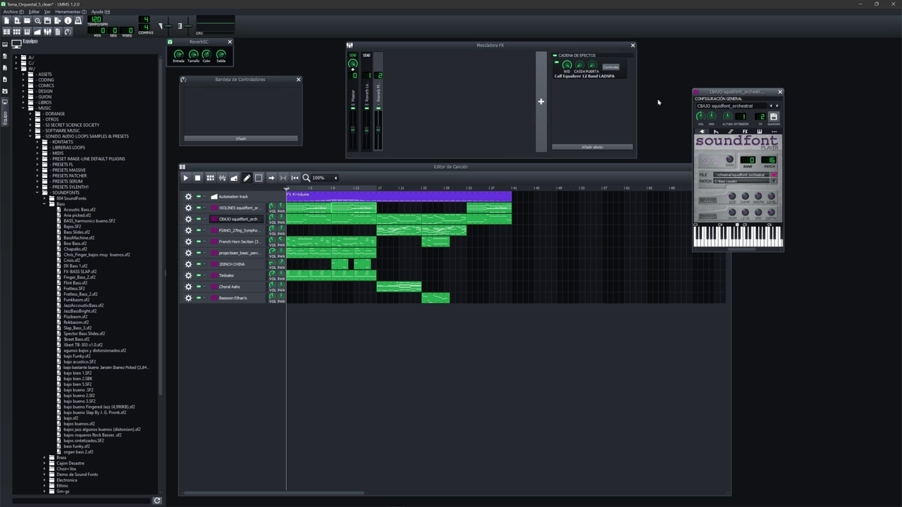
pyautogui.click(366, 88)
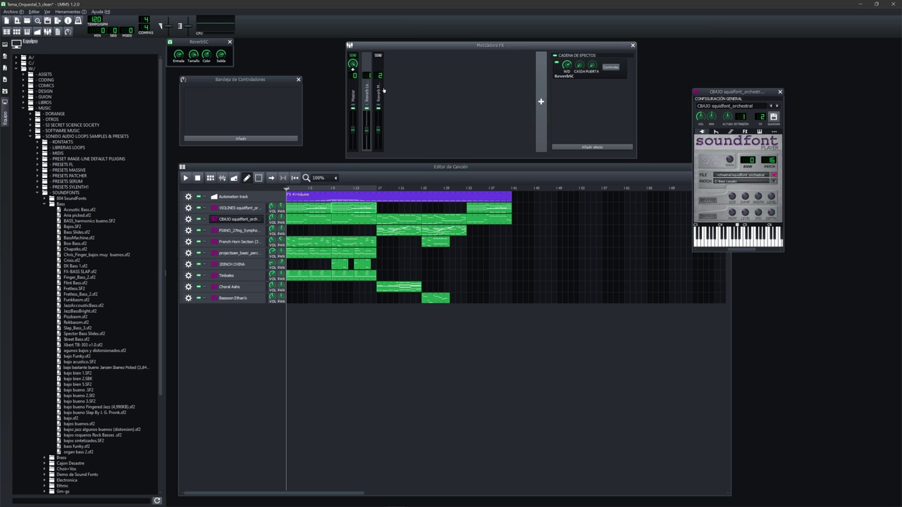
# Step: Remove the Calf Equalizer 12 Band LADSPA effect from the Reverb Medi channel and open the list of effects to add
pyautogui.click(384, 90)
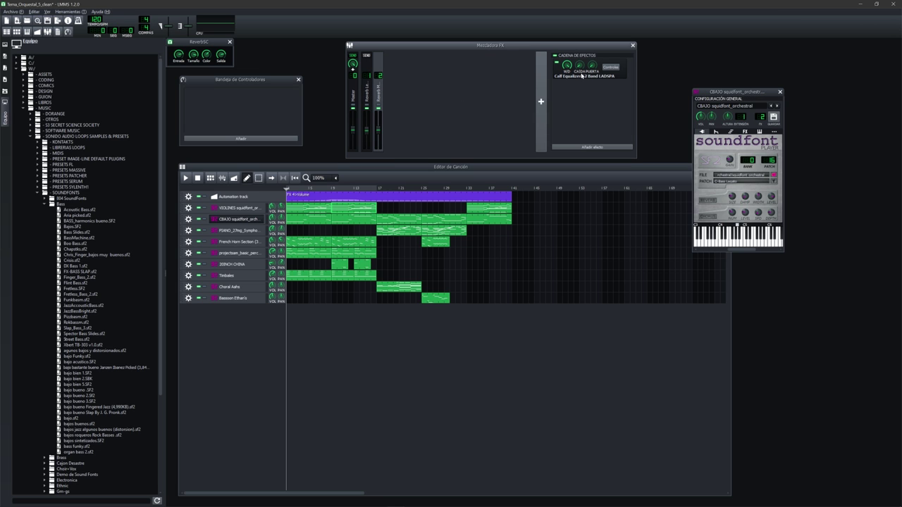
pyautogui.rightClick(625, 78)
pyautogui.click(630, 107)
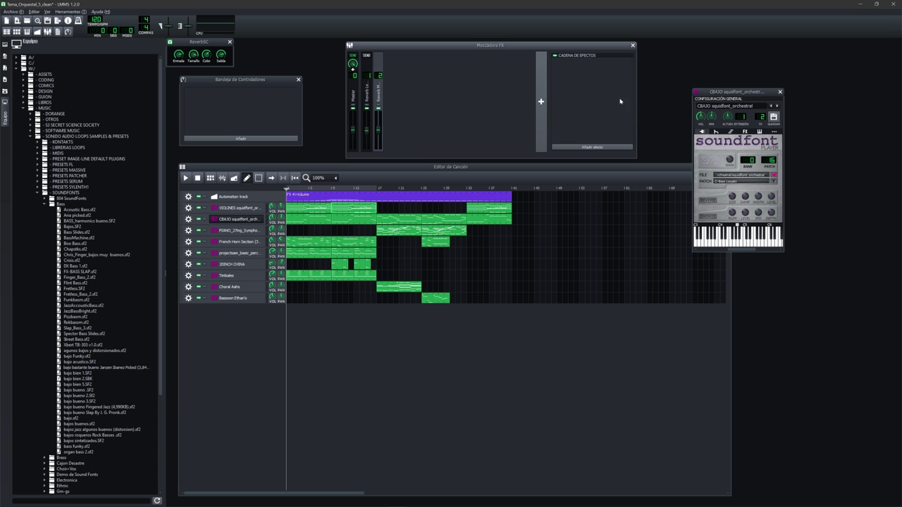
pyautogui.click(580, 147)
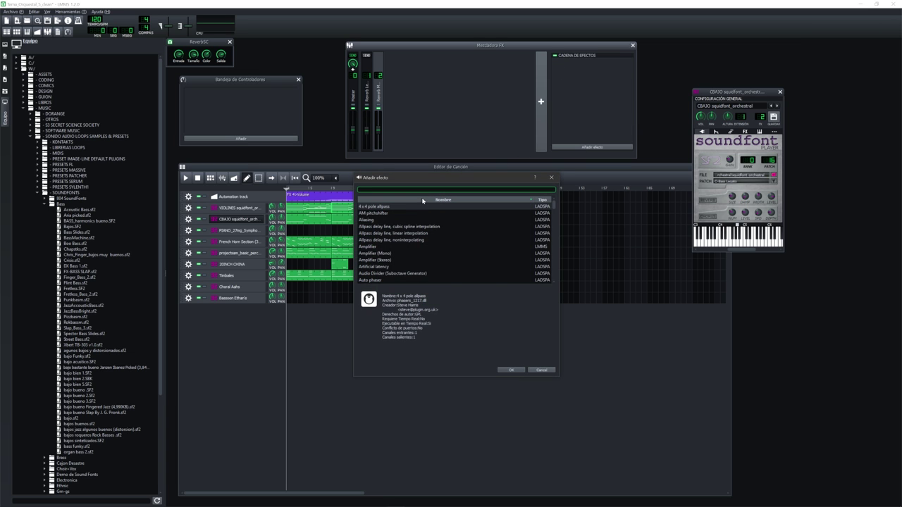
# Step: Add the ReverbSC effect to mixer channel 2 and place the ReverbSC control windows beside the mixer
pyautogui.write('rever')
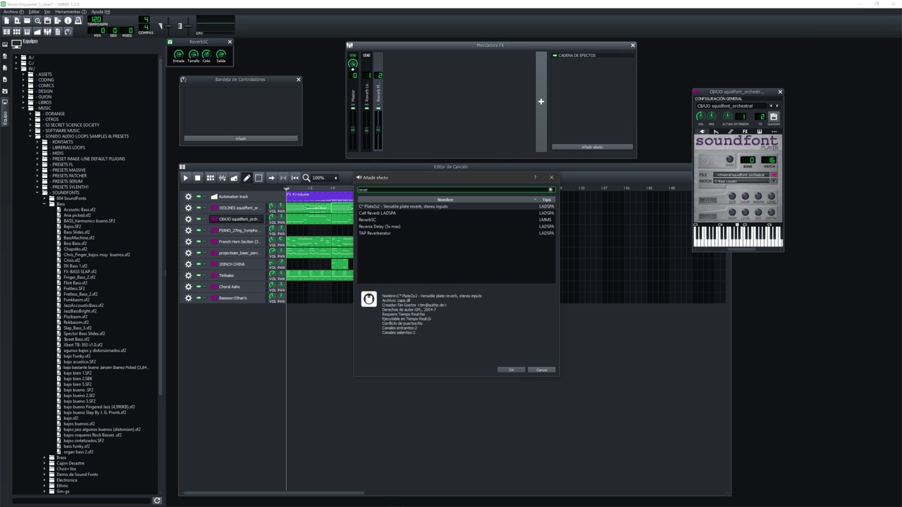
pyautogui.doubleClick(398, 218)
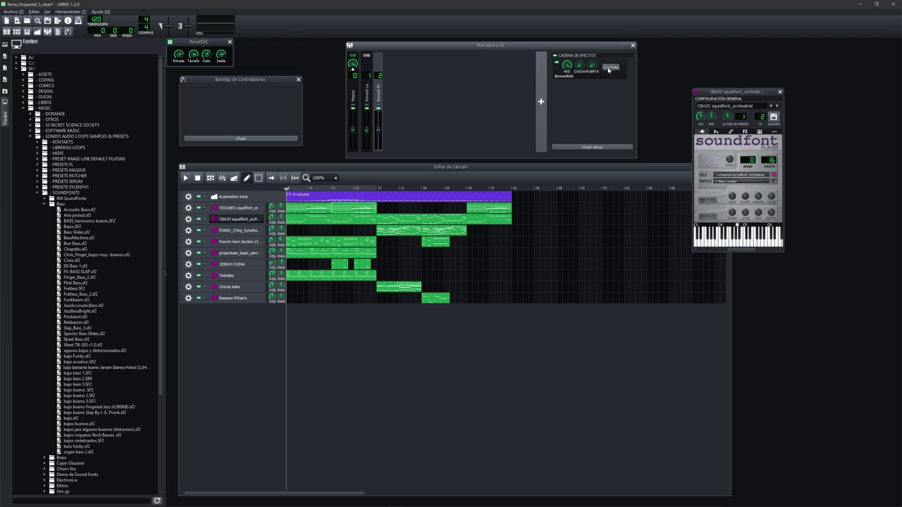
pyautogui.moveTo(209, 48); pyautogui.dragTo(659, 98)
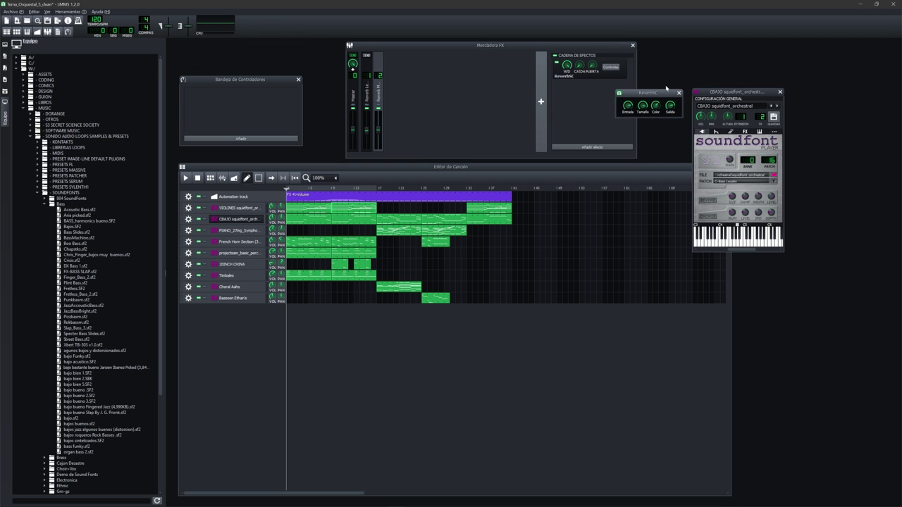
pyautogui.click(617, 68)
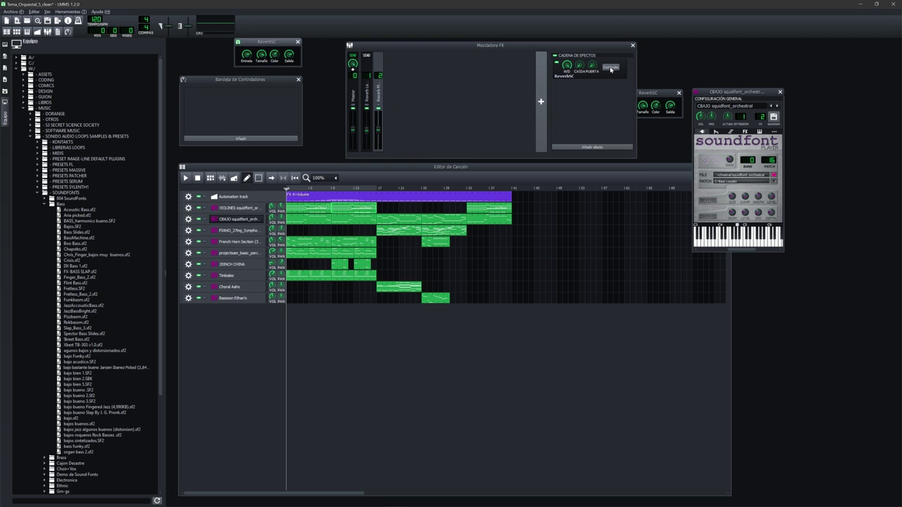
pyautogui.moveTo(277, 43); pyautogui.dragTo(669, 61)
pyautogui.click(675, 65)
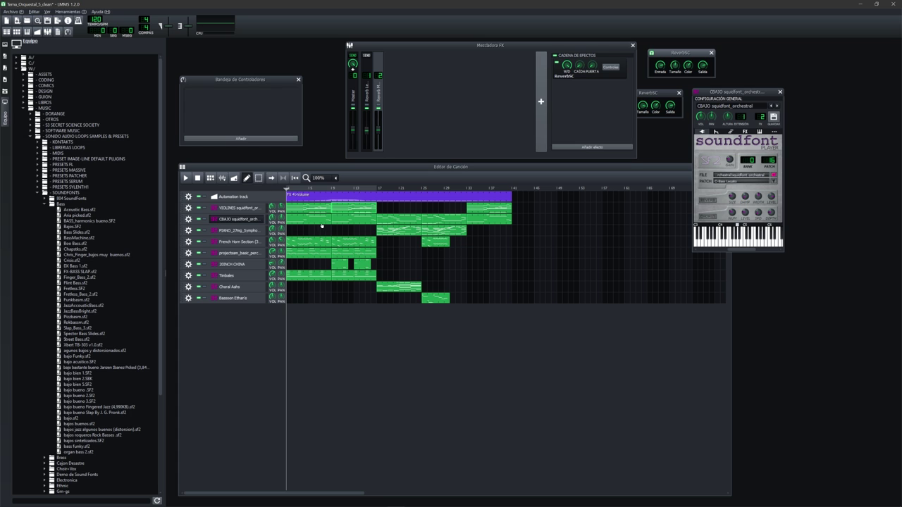
# Step: Solo the CBAJO track and start song playback, with the song editor and ReverbSC windows clear of each other
pyautogui.click(205, 220)
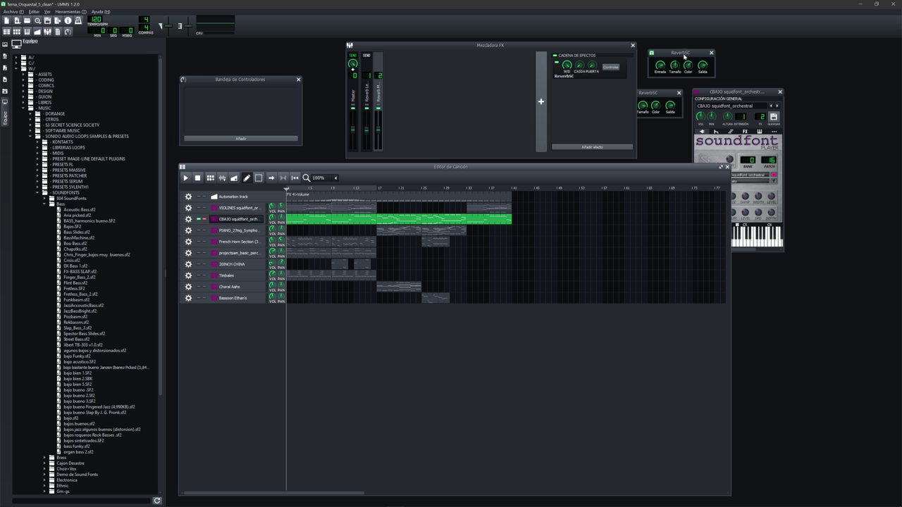
pyautogui.moveTo(687, 54); pyautogui.dragTo(678, 60)
pyautogui.moveTo(440, 168)
pyautogui.mouseDown()
pyautogui.moveTo(457, 170)
pyautogui.moveTo(444, 169)
pyautogui.mouseUp()
pyautogui.press('space')
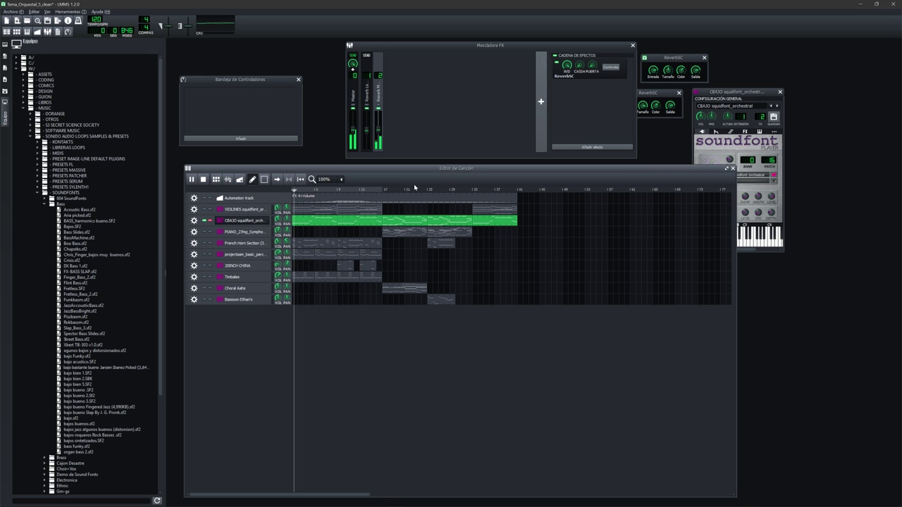
# Step: Adjust the size, color and wet/dry amount of channel 2's ReverbSC during bass playback, and stop the song
pyautogui.click(674, 71)
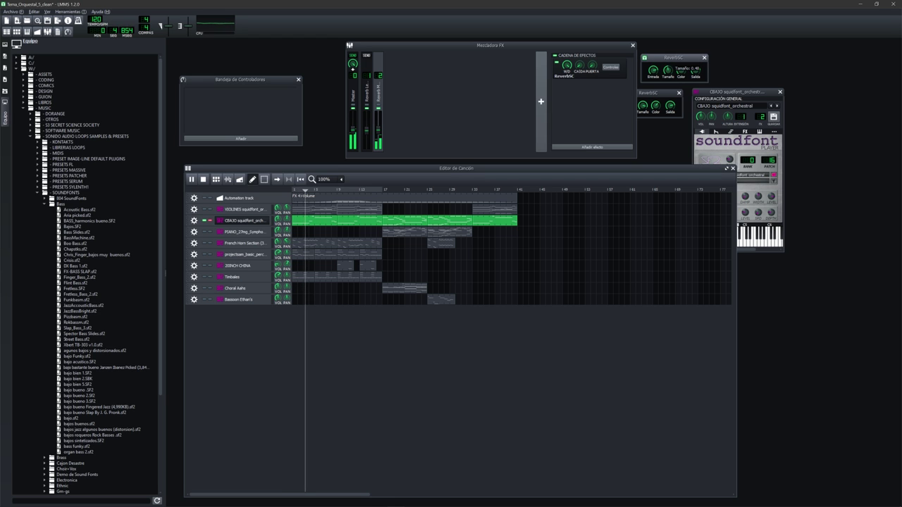
pyautogui.click(567, 65)
pyautogui.moveTo(567, 66)
pyautogui.mouseDown()
pyautogui.moveTo(568, 91)
pyautogui.moveTo(567, 75)
pyautogui.mouseUp()
pyautogui.click(667, 70)
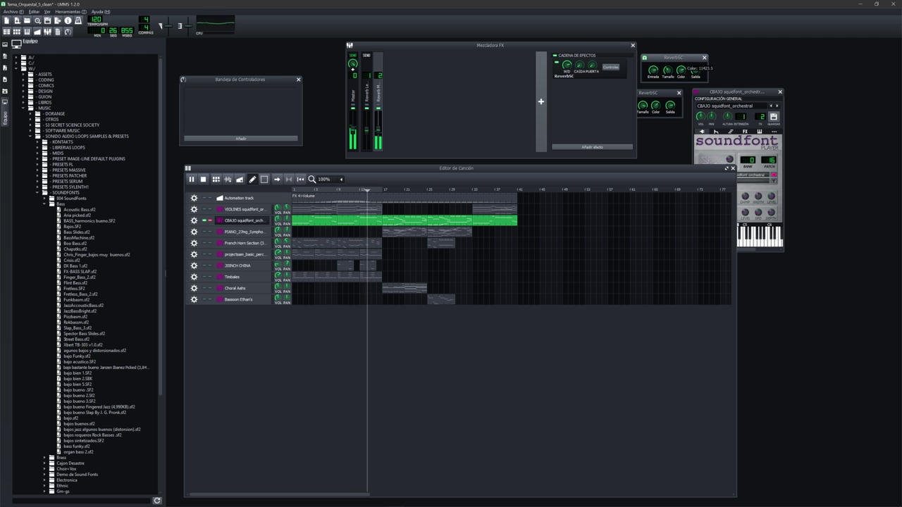
pyautogui.click(229, 235)
pyautogui.press('space')
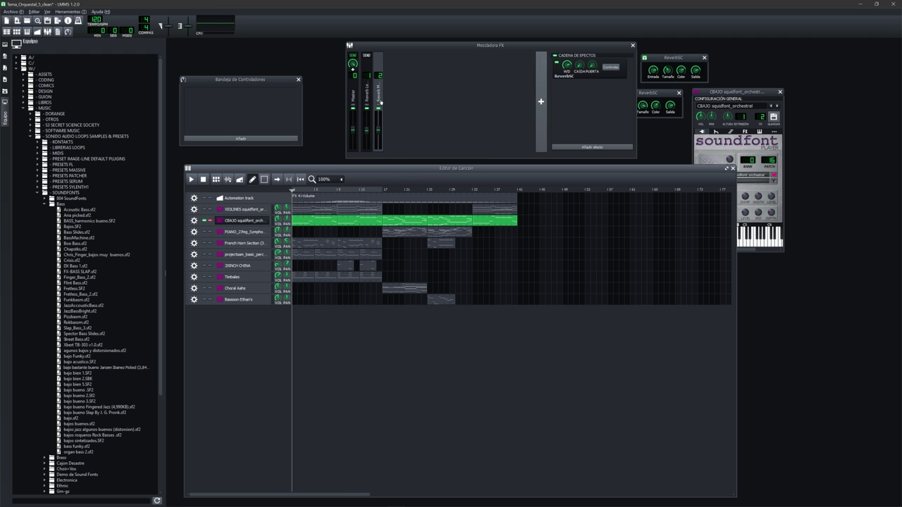
# Step: Unmute the VIOLINES track so it plays together with the soloed CBAJO track
pyautogui.click(380, 94)
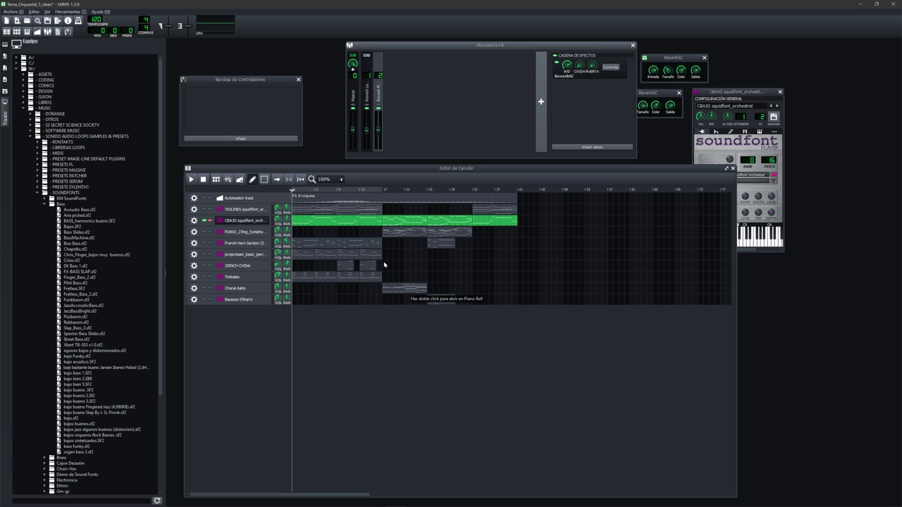
pyautogui.click(301, 191)
pyautogui.moveTo(301, 191); pyautogui.dragTo(268, 203)
pyautogui.click(204, 209)
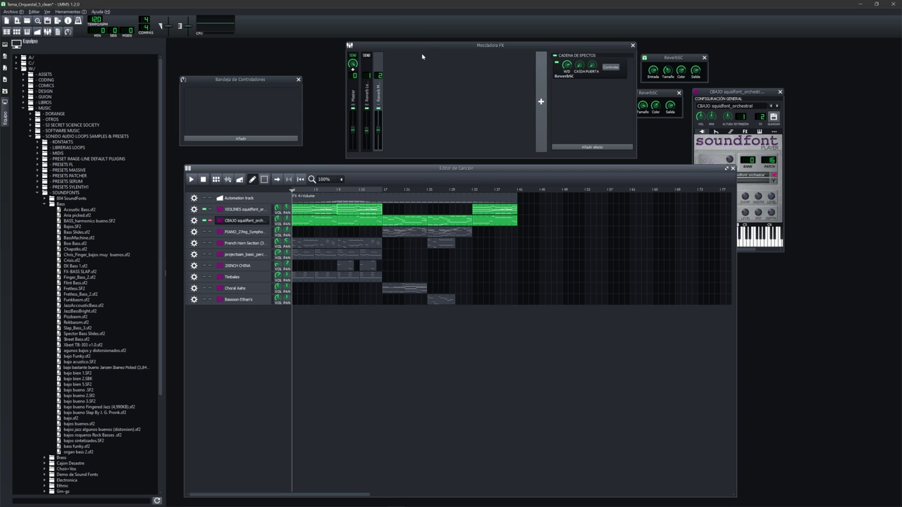
# Step: Select mixer channel 1 and check which mixer channel the VIOLINES instrument is assigned to
pyautogui.moveTo(427, 48); pyautogui.dragTo(423, 51)
pyautogui.click(363, 98)
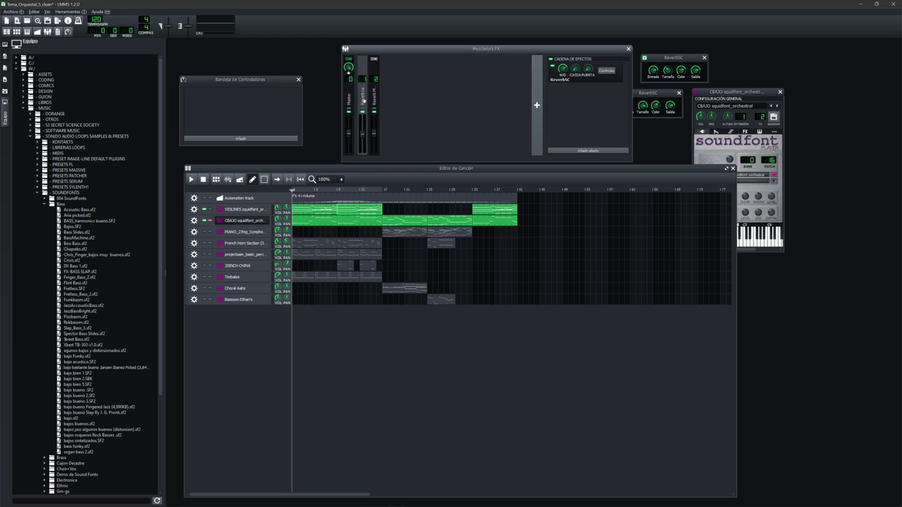
pyautogui.click(244, 210)
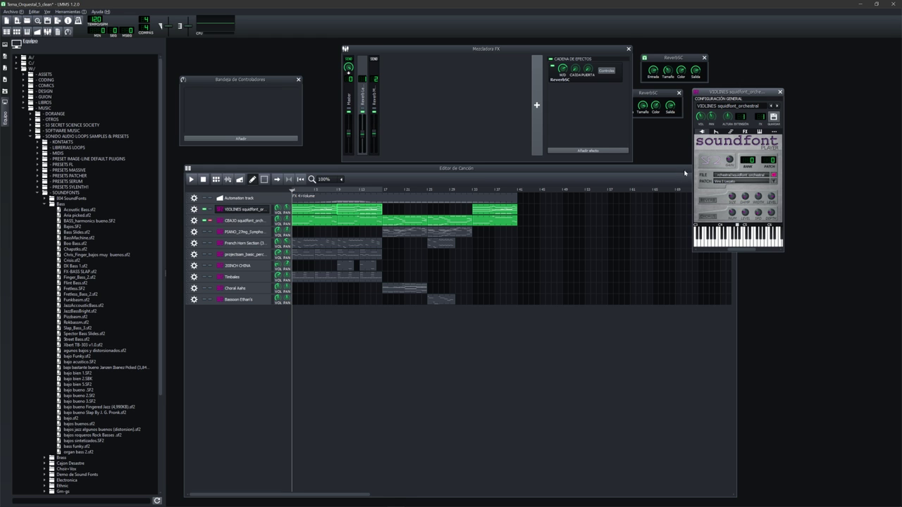
pyautogui.click(781, 93)
# Step: Bring up the ReverbSC controls of mixer channel 1 and place them below channel 2's ReverbSC window
pyautogui.press('space')
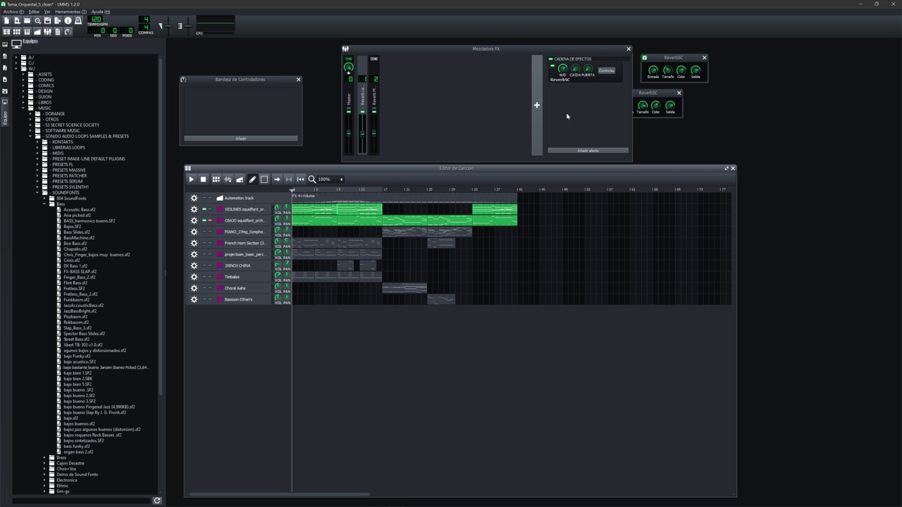
pyautogui.click(564, 70)
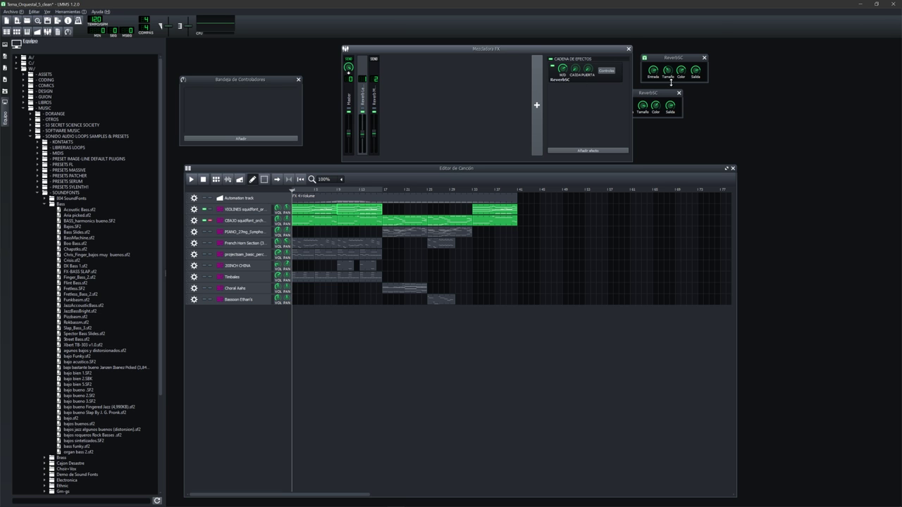
pyautogui.click(606, 71)
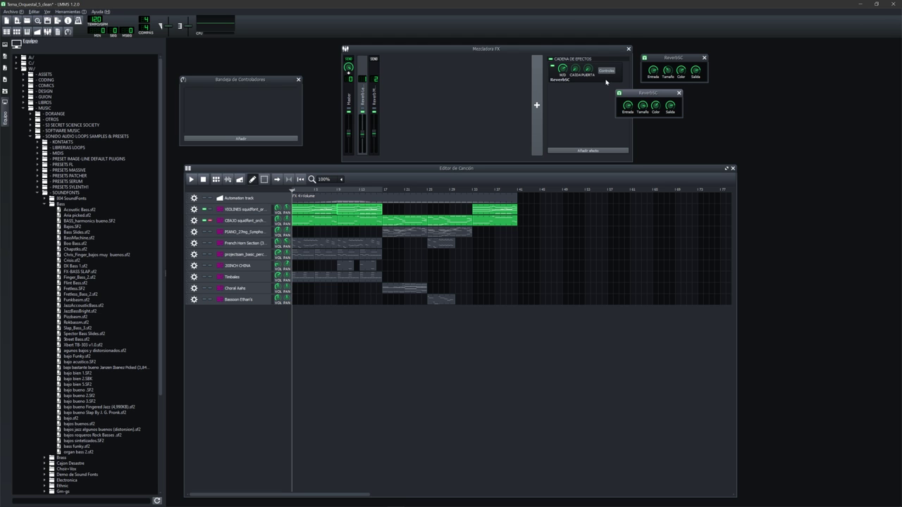
pyautogui.moveTo(665, 99); pyautogui.dragTo(685, 115)
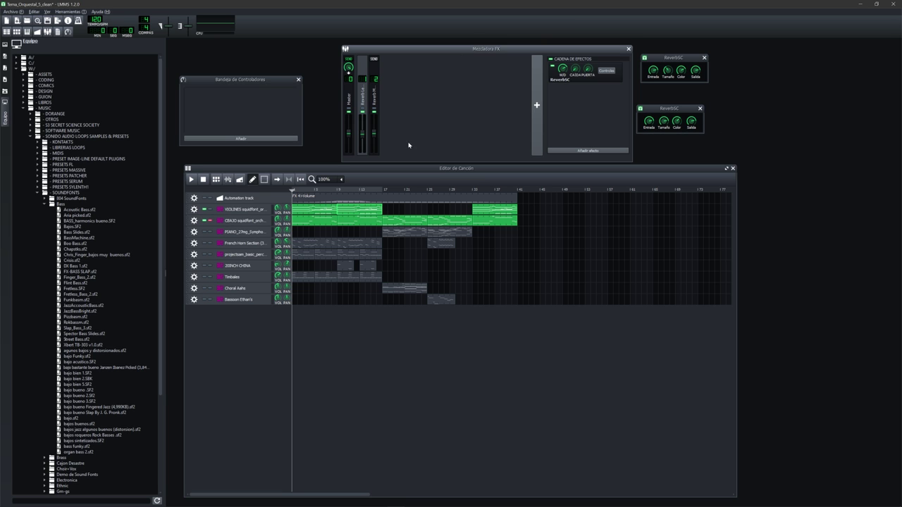
# Step: Play the violins and bass together to listen to both reverbs, and stop playback
pyautogui.click(366, 219)
pyautogui.press('space')
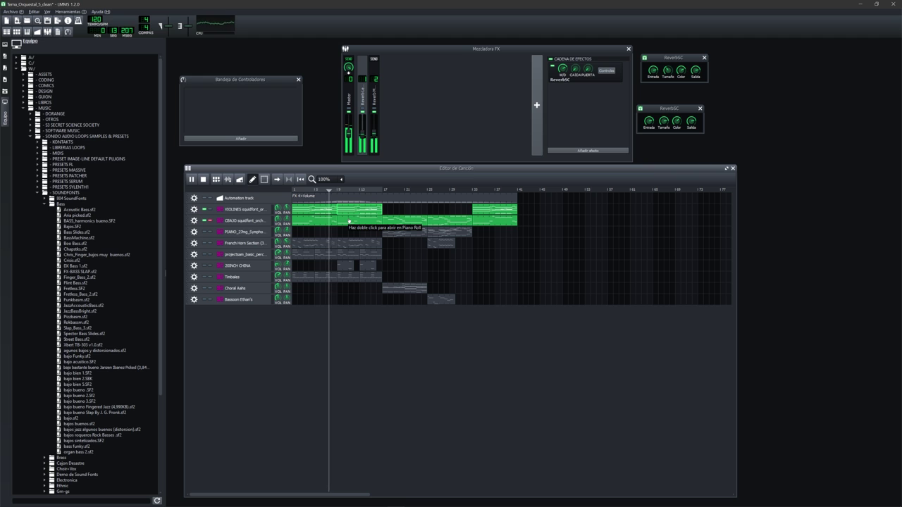
pyautogui.press('space')
# Step: Compare the ReverbSC controls of mixer channels 1 and 2, fine-tuning channel 2's color and channel 1's size
pyautogui.click(361, 99)
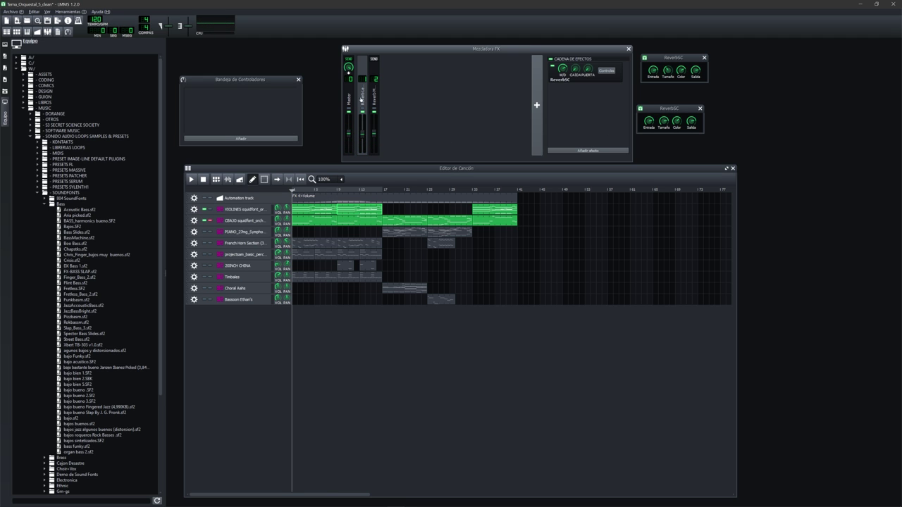
pyautogui.click(681, 70)
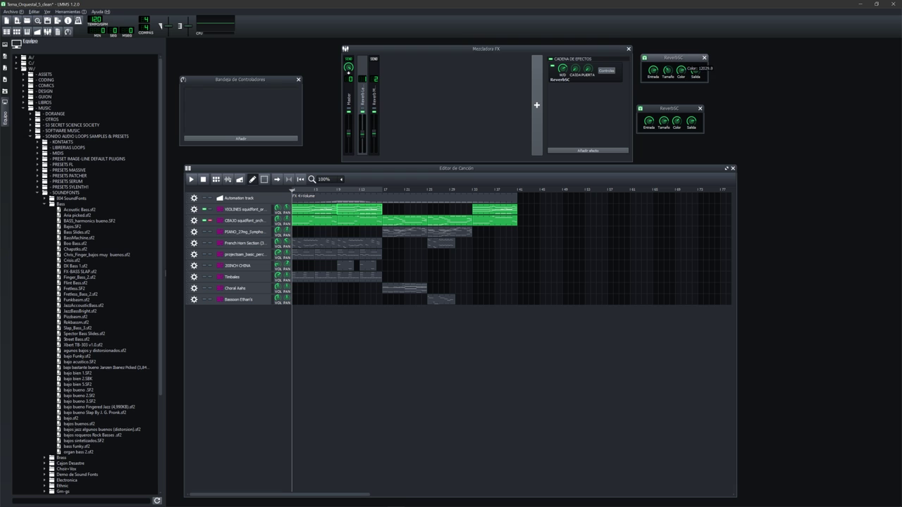
pyautogui.click(374, 96)
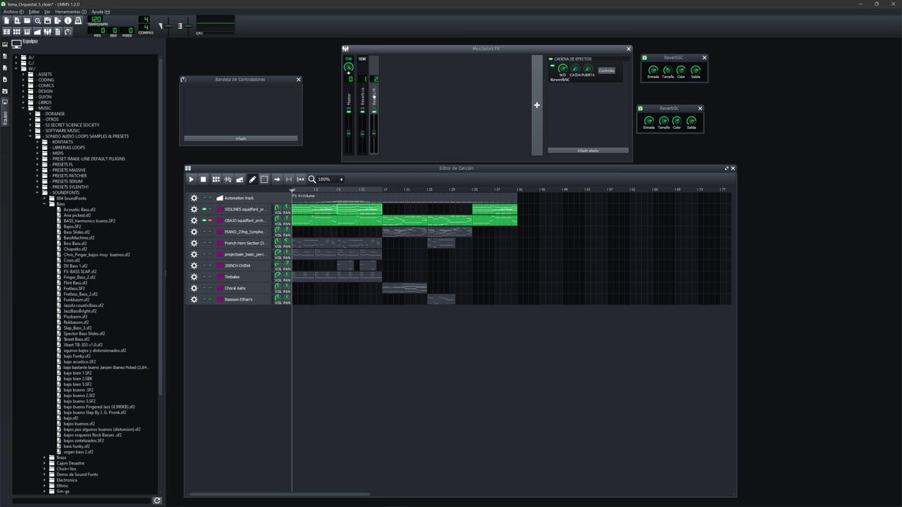
pyautogui.click(610, 71)
pyautogui.click(606, 71)
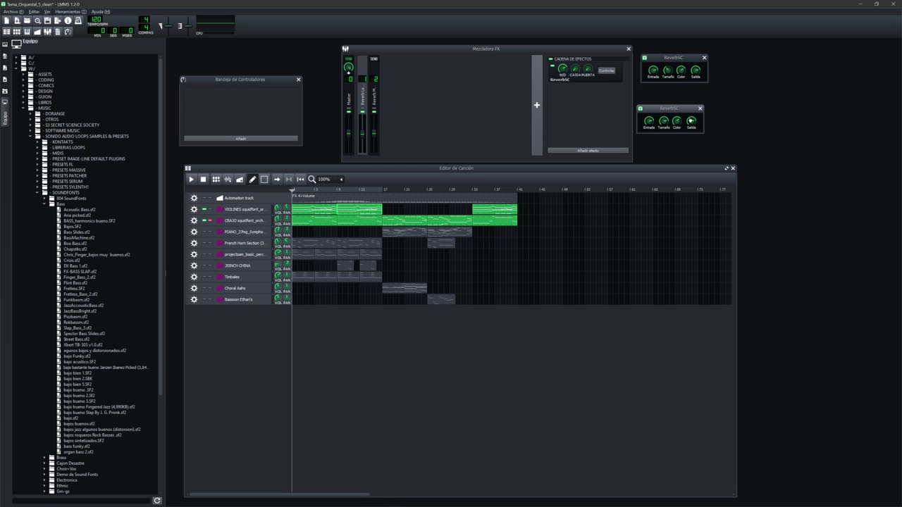
pyautogui.moveTo(664, 121); pyautogui.dragTo(664, 119)
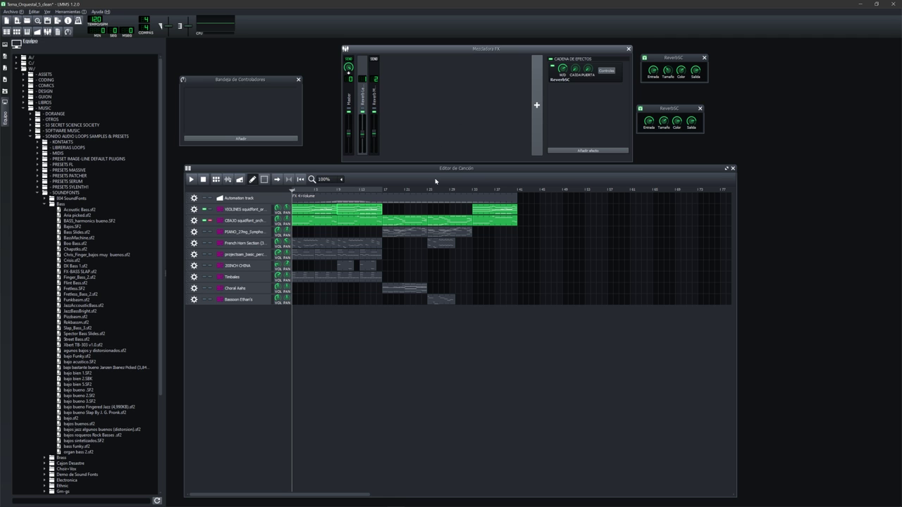
# Step: Listen to the violins and bass with the adjusted reverbs and save the project
pyautogui.click(458, 181)
pyautogui.press('space')
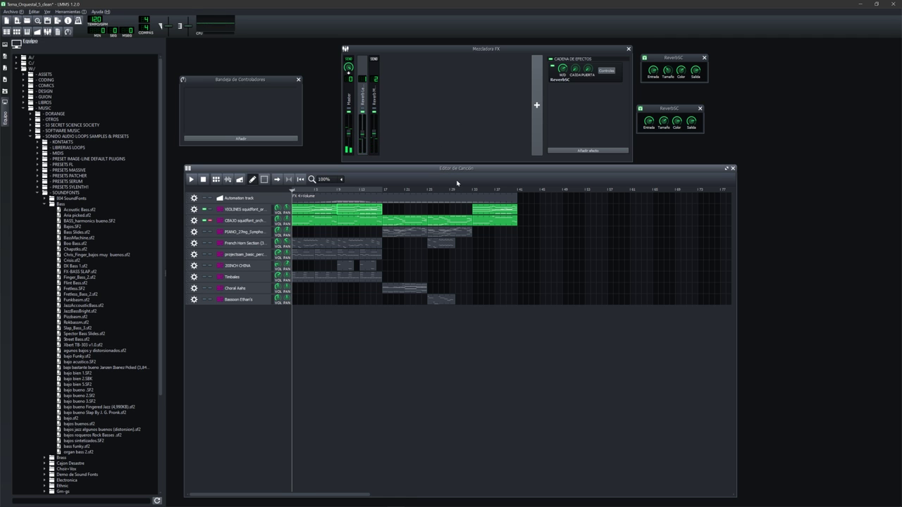
pyautogui.click(311, 190)
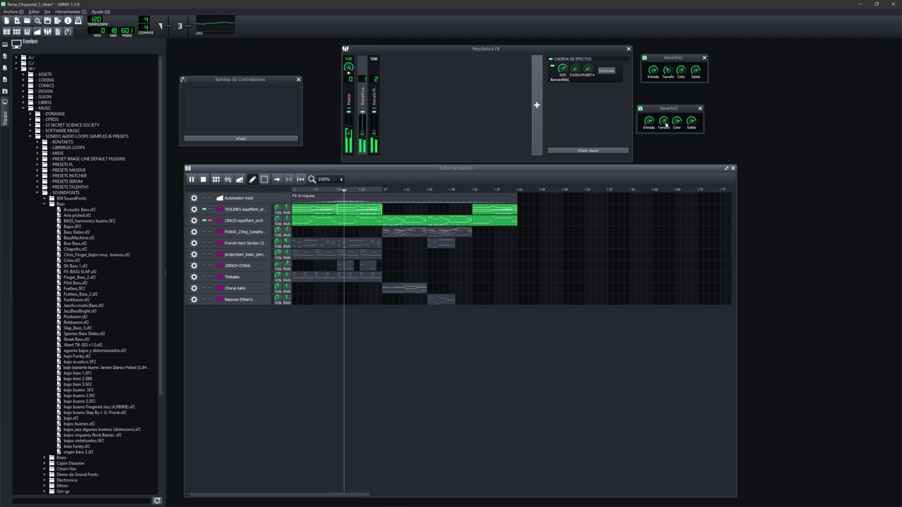
pyautogui.press('space')
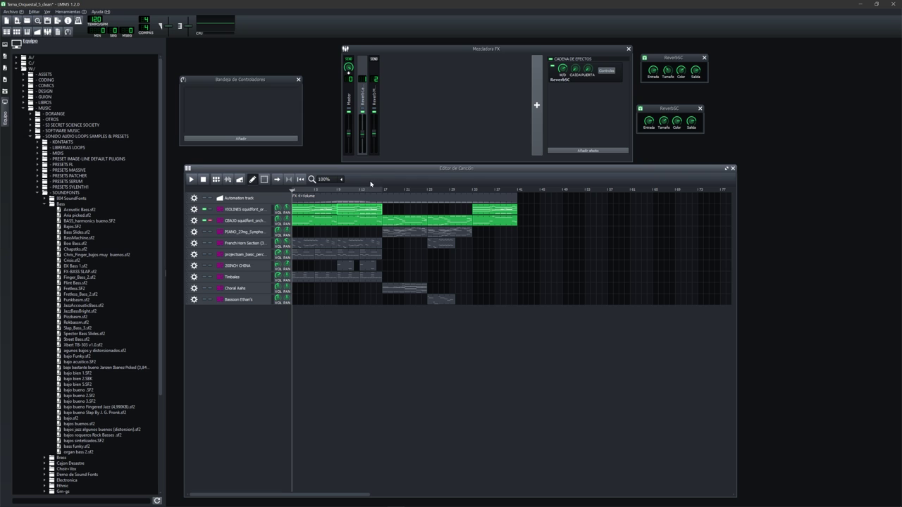
pyautogui.hotkey('ctrl', 's')
# Step: Select mixer channel 1 and shift the mixer window slightly away from the ReverbSC windows
pyautogui.click(364, 96)
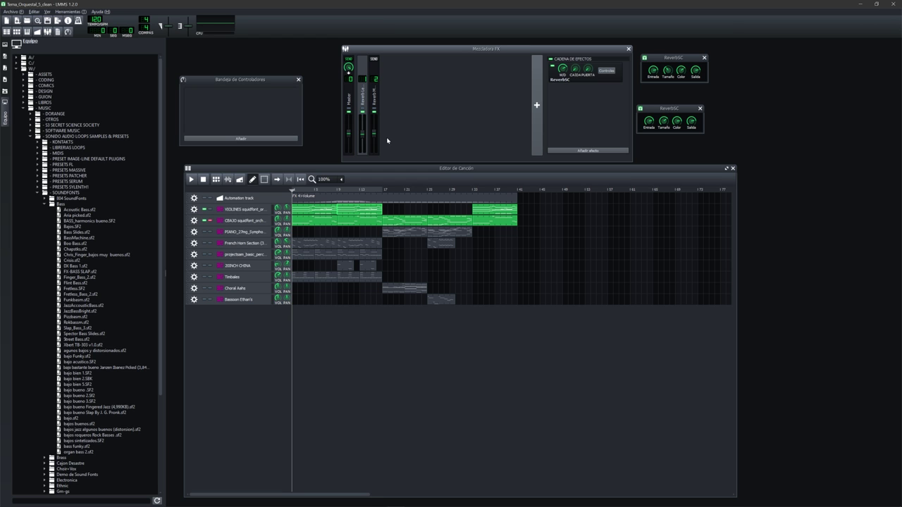
pyautogui.click(363, 98)
pyautogui.moveTo(431, 50); pyautogui.dragTo(419, 50)
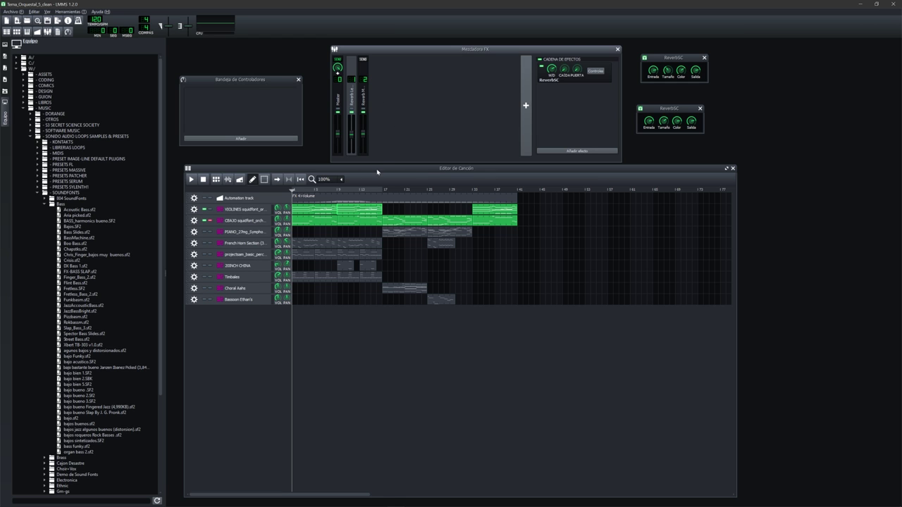
# Step: Select mixer channel 2 and inspect the French Horn Section and PIANO instrument settings for their mixer channel assignments
pyautogui.click(363, 94)
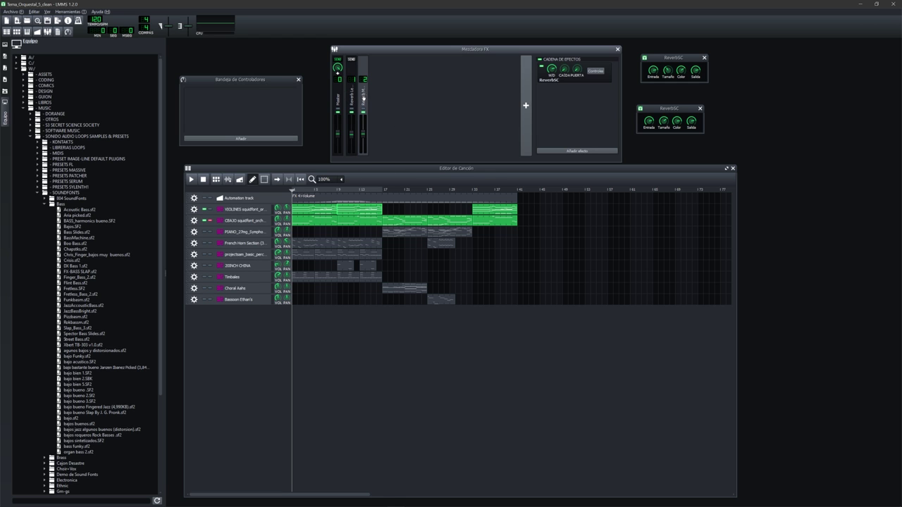
pyautogui.click(240, 244)
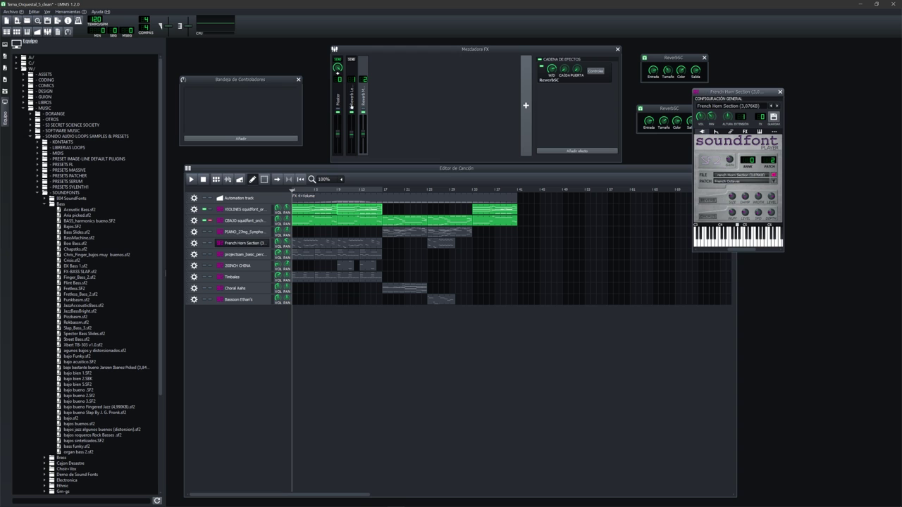
pyautogui.click(365, 98)
pyautogui.click(242, 232)
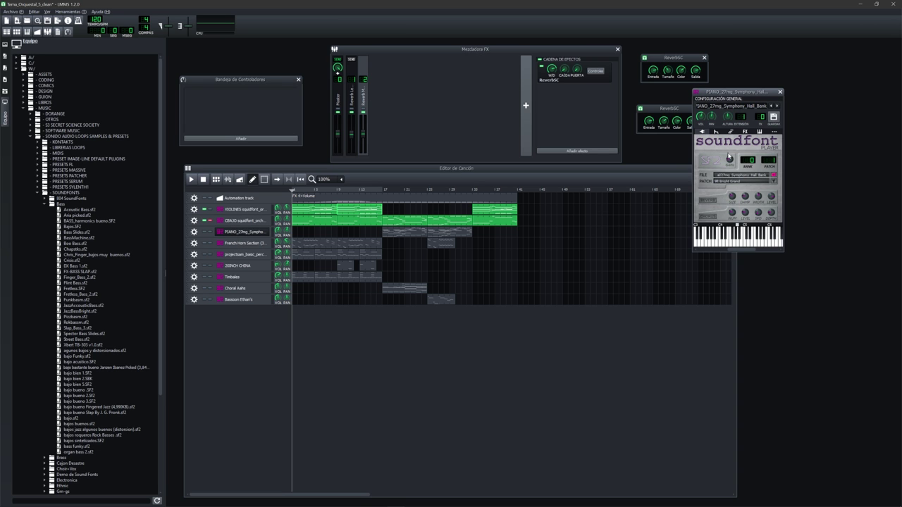
pyautogui.click(779, 92)
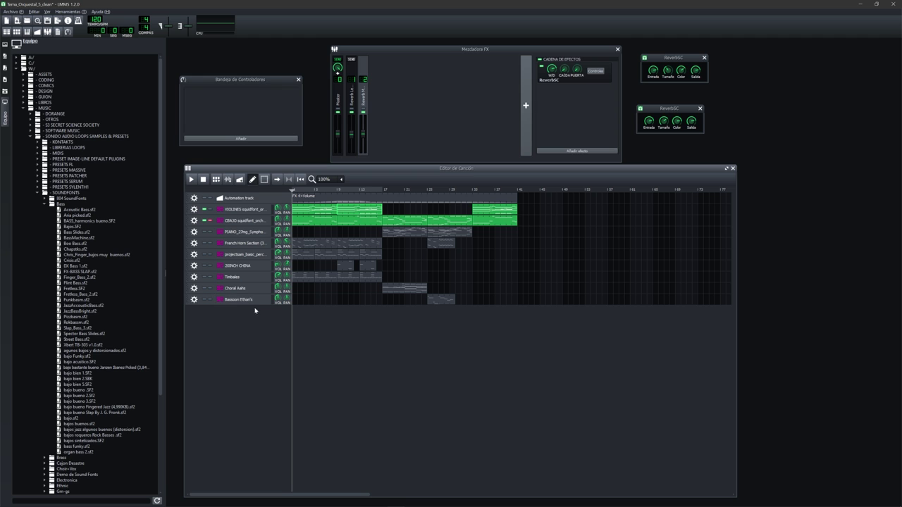
# Step: Audition the 20INCH CHINA instrument across its keyboard and view its own effects chain
pyautogui.click(246, 267)
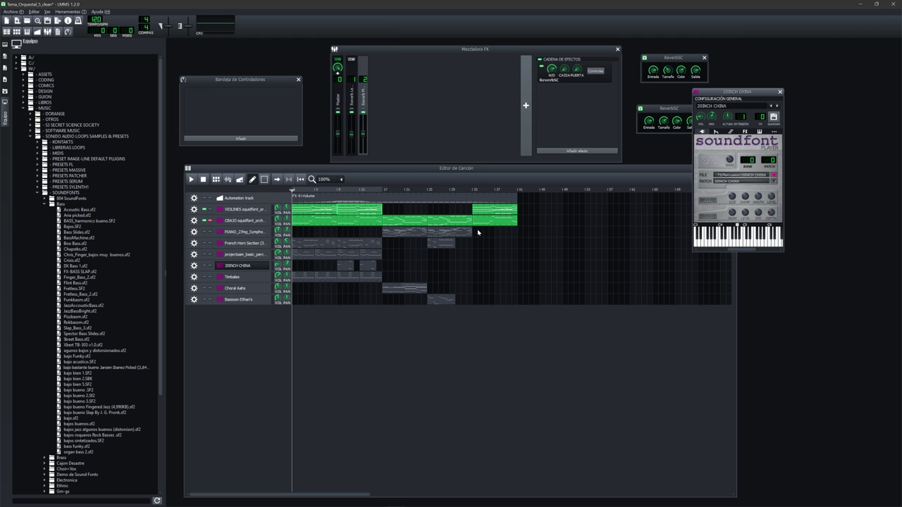
pyautogui.click(750, 240)
pyautogui.click(710, 239)
pyautogui.click(699, 240)
pyautogui.click(766, 234)
pyautogui.click(778, 239)
pyautogui.click(755, 240)
pyautogui.click(746, 133)
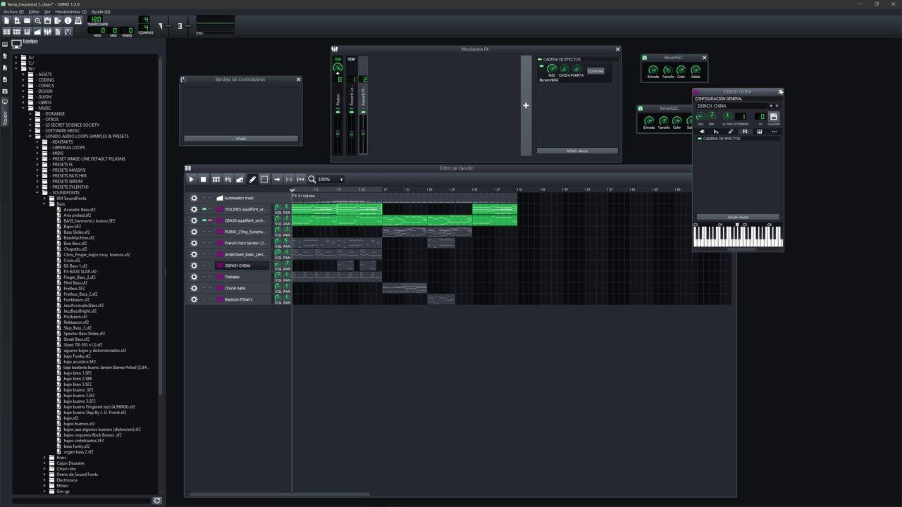
# Step: Close the 20INCH CHINA instrument window and compare the effect chains of mixer channels 1 and 2
pyautogui.click(780, 93)
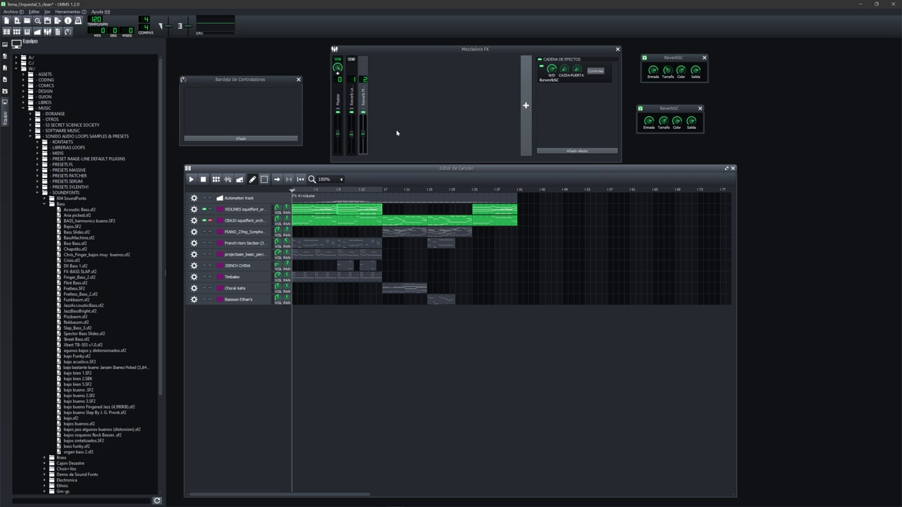
pyautogui.click(397, 133)
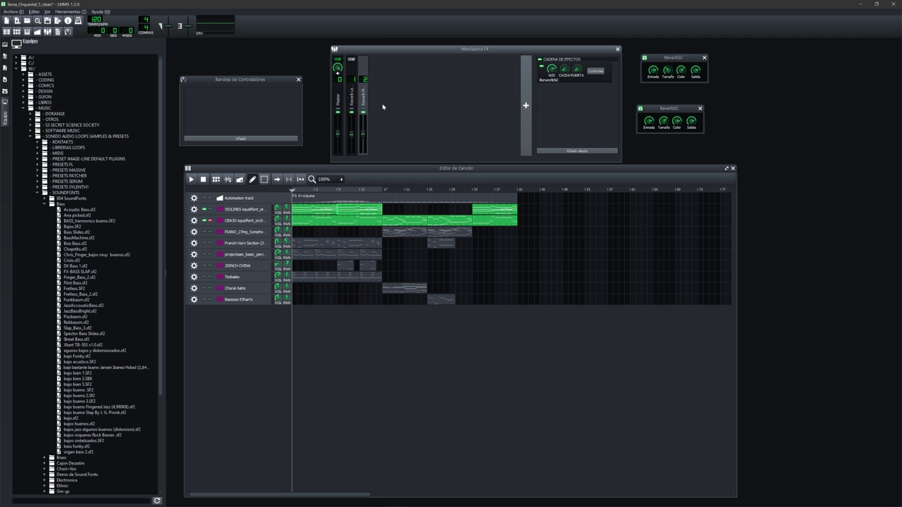
pyautogui.click(352, 99)
pyautogui.click(363, 99)
pyautogui.click(355, 97)
pyautogui.click(363, 97)
pyautogui.click(356, 99)
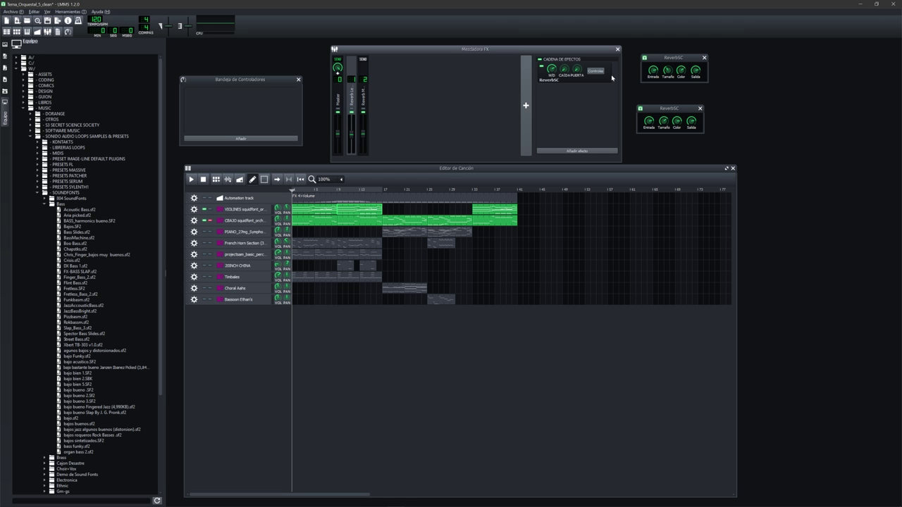
# Step: Move the two ReverbSC windows slightly up beside the mixer and check which mixer channel each belongs to
pyautogui.moveTo(667, 57)
pyautogui.mouseDown()
pyautogui.moveTo(654, 57)
pyautogui.moveTo(663, 56)
pyautogui.mouseUp()
pyautogui.click(670, 109)
pyautogui.moveTo(671, 111); pyautogui.dragTo(668, 105)
pyautogui.click(365, 93)
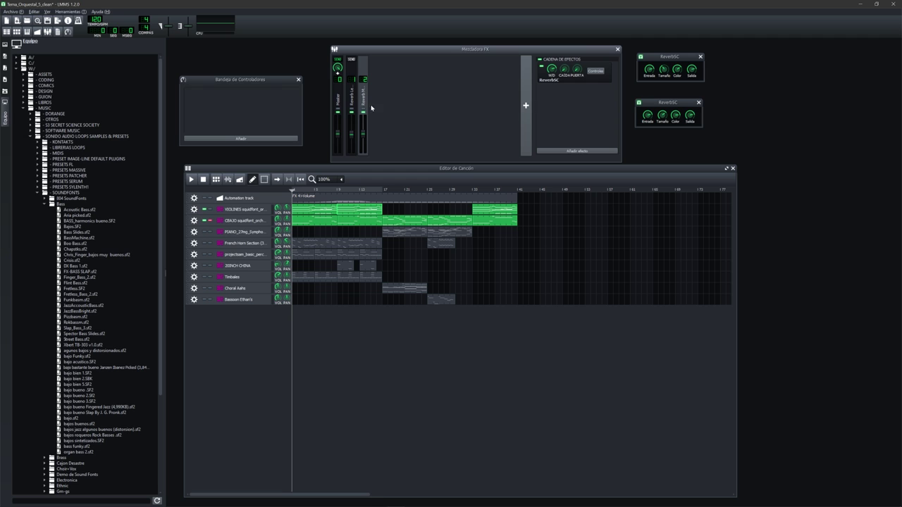
pyautogui.click(353, 99)
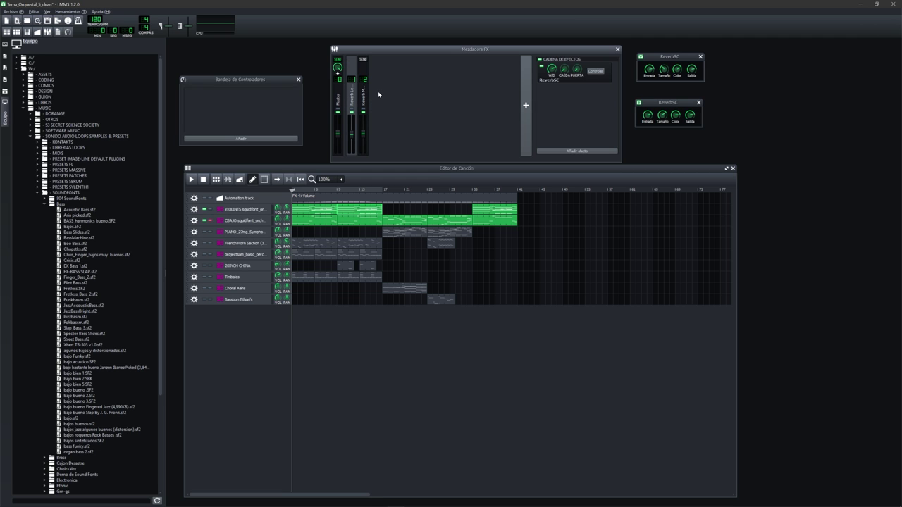
# Step: Add a third mixer channel and rename channels 1 to 3 as Rev Lejos, Rev Media and Rev Cerca
pyautogui.click(526, 105)
pyautogui.doubleClick(359, 96)
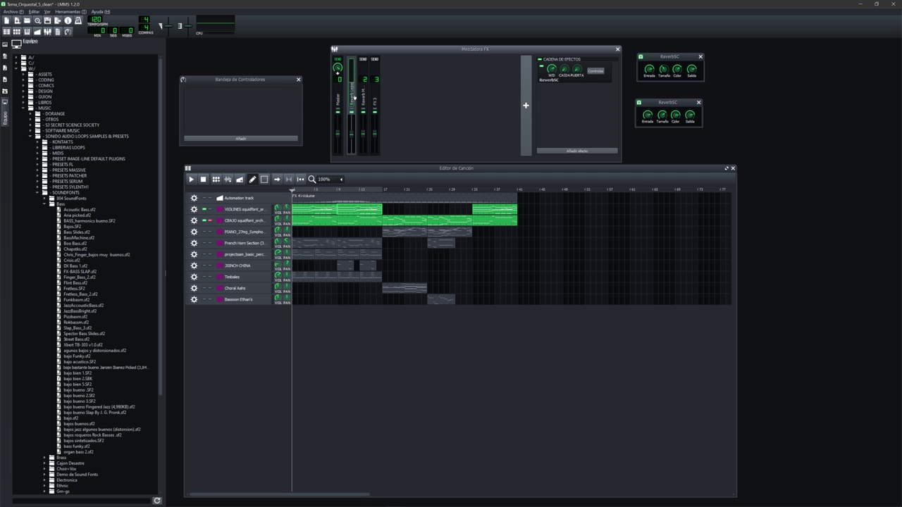
pyautogui.write('Rev')
pyautogui.press('BackSpace')
pyautogui.press('BackSpace')
pyautogui.write('Lejos')
pyautogui.doubleClick(364, 99)
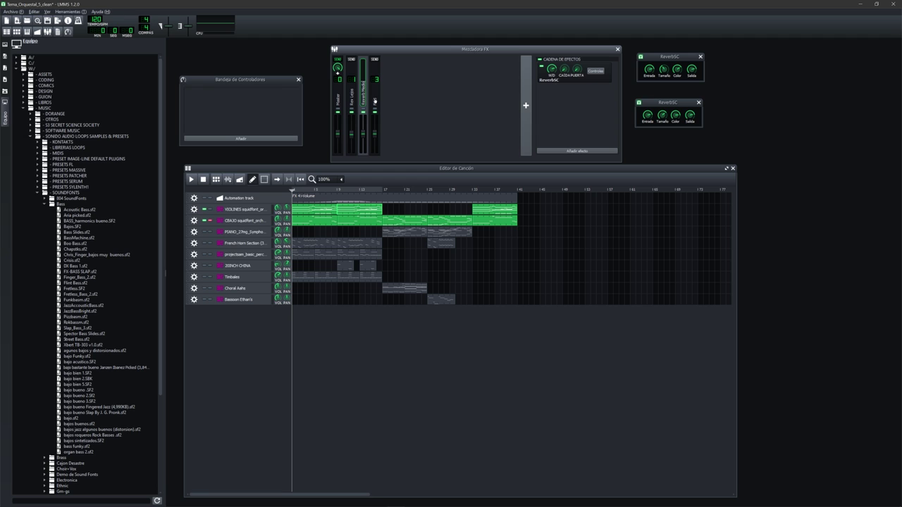
pyautogui.write('Ful')
pyautogui.click(376, 102)
# Step: Add a ReverbSC effect to the Rev Cerca channel and place its control window below the other two reverbs
pyautogui.click(572, 150)
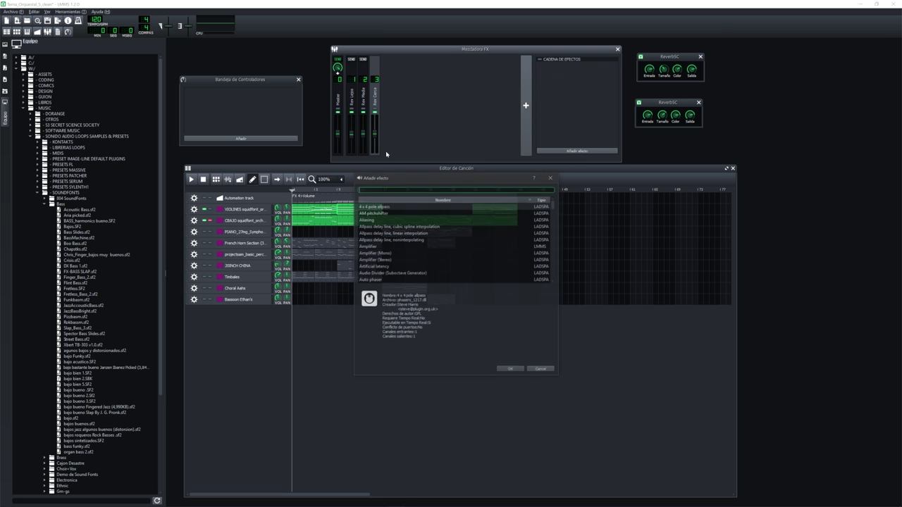
pyautogui.write('rever')
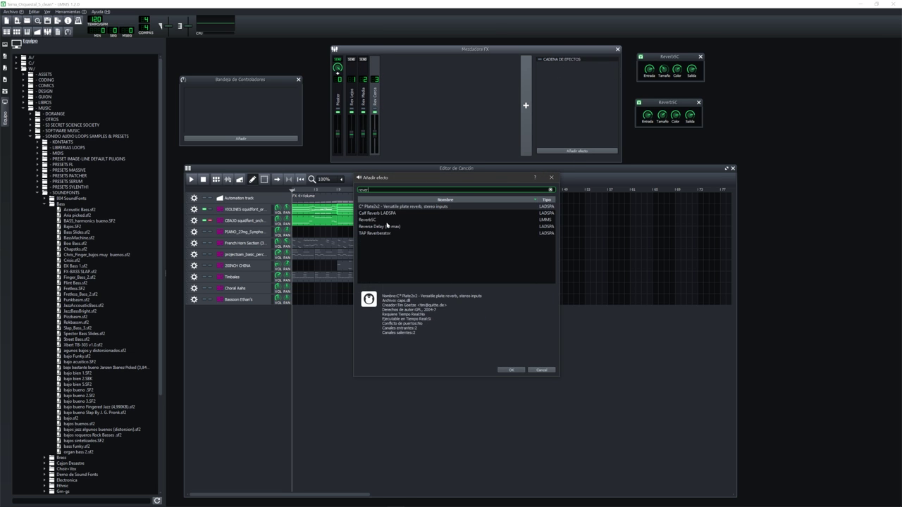
pyautogui.doubleClick(386, 220)
pyautogui.click(552, 69)
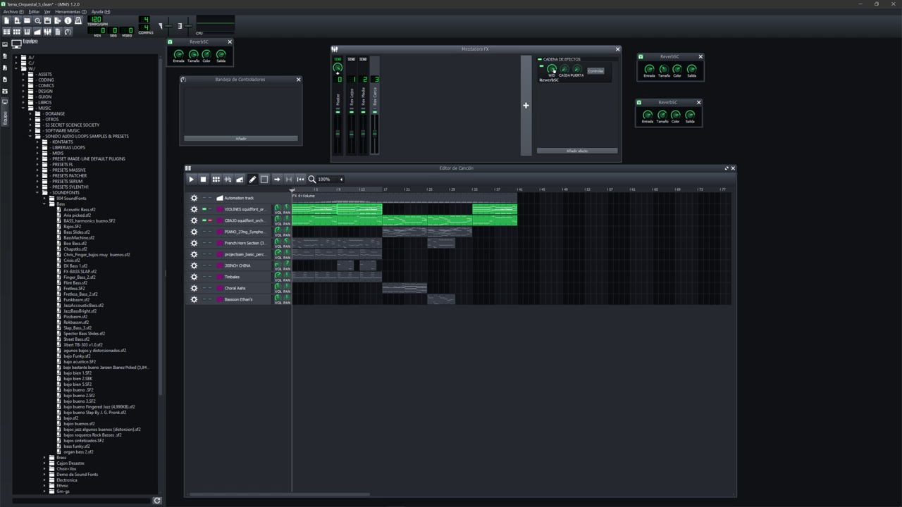
pyautogui.click(596, 70)
pyautogui.click(596, 71)
pyautogui.moveTo(199, 41); pyautogui.dragTo(673, 132)
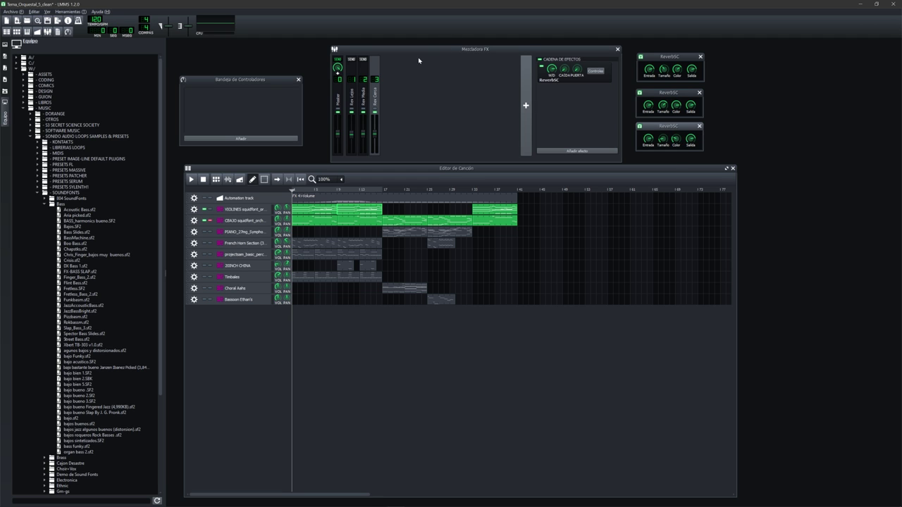
# Step: Route the CBAJO track to mixer channel 3 and play it alone and together with the violins
pyautogui.click(280, 200)
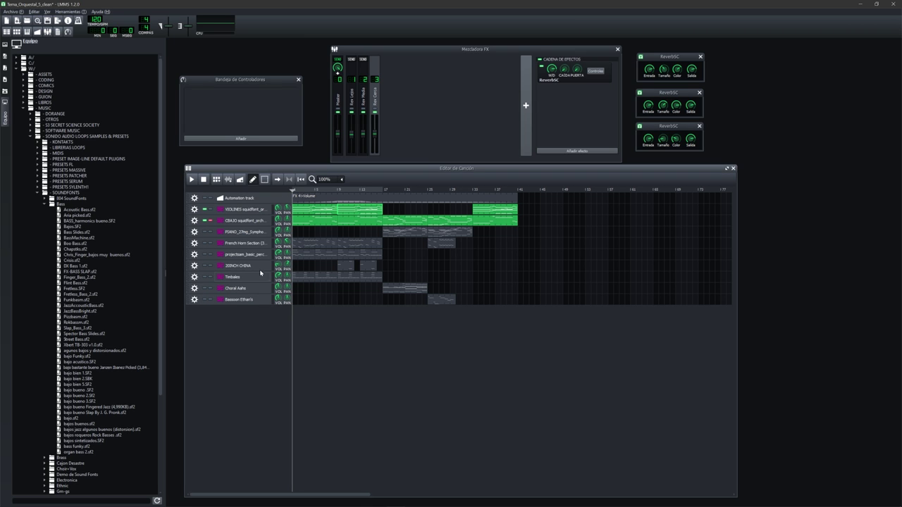
pyautogui.click(252, 220)
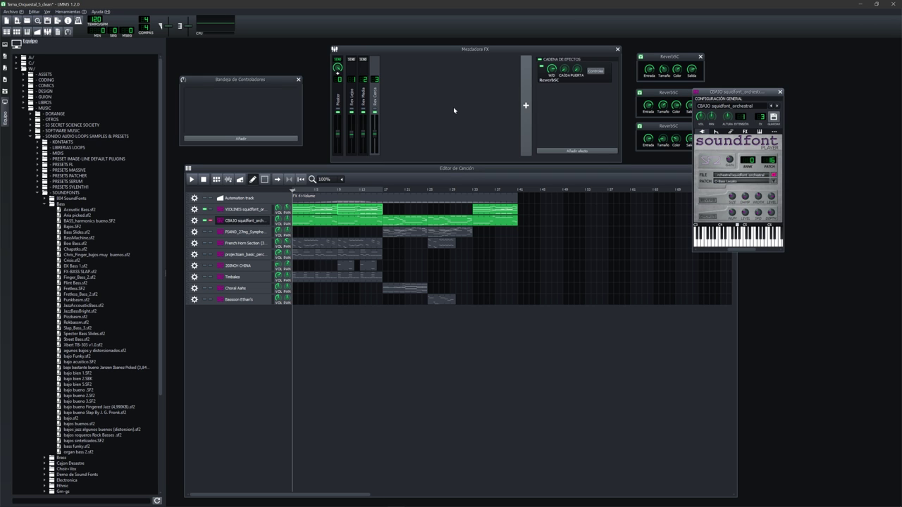
pyautogui.click(391, 167)
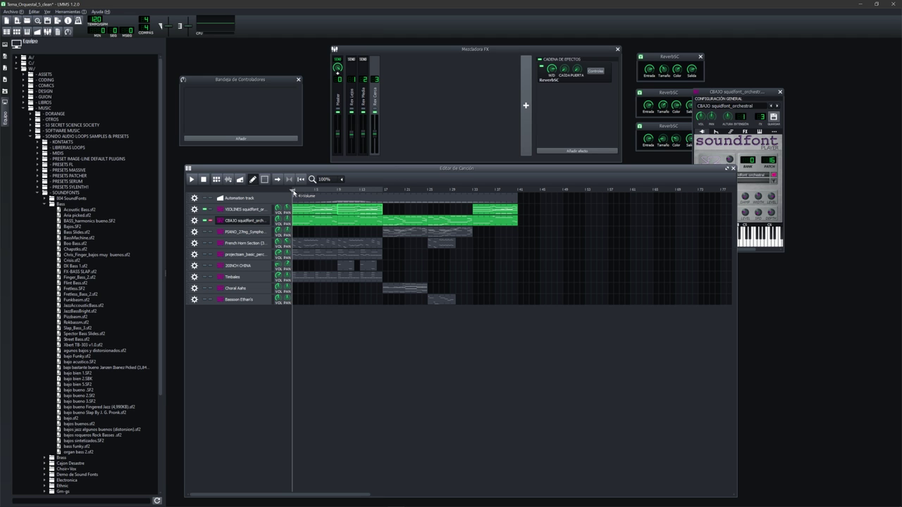
pyautogui.press('space')
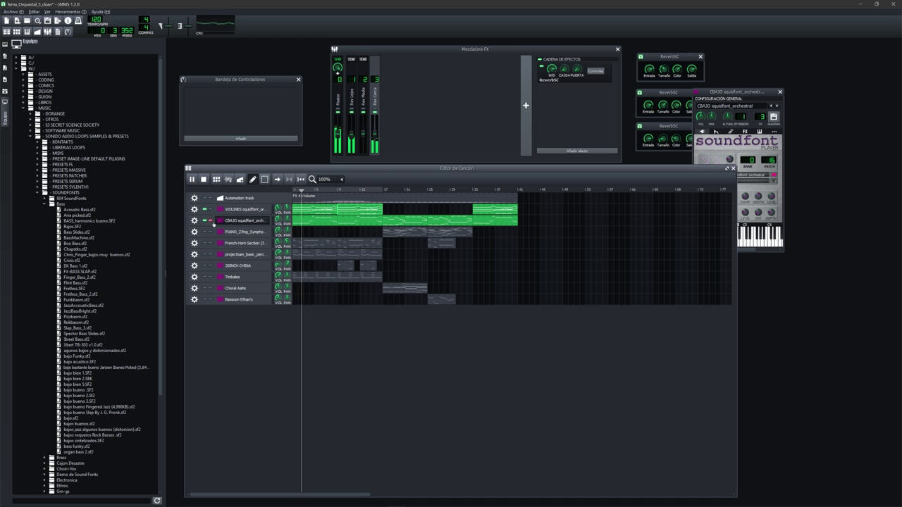
pyautogui.click(210, 220)
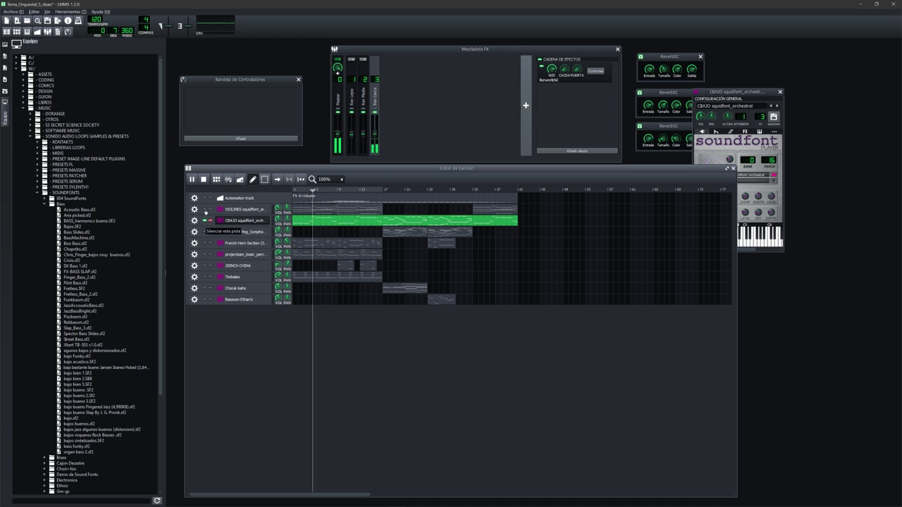
pyautogui.click(206, 210)
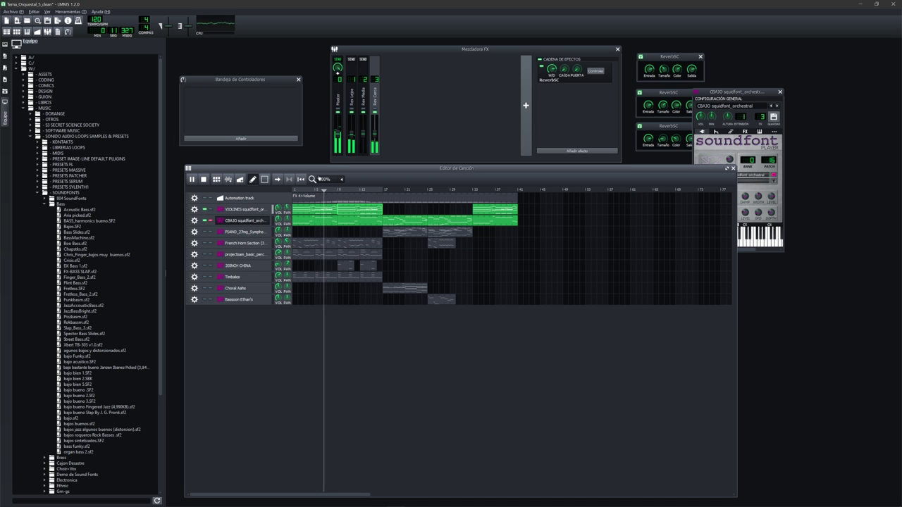
pyautogui.press('space')
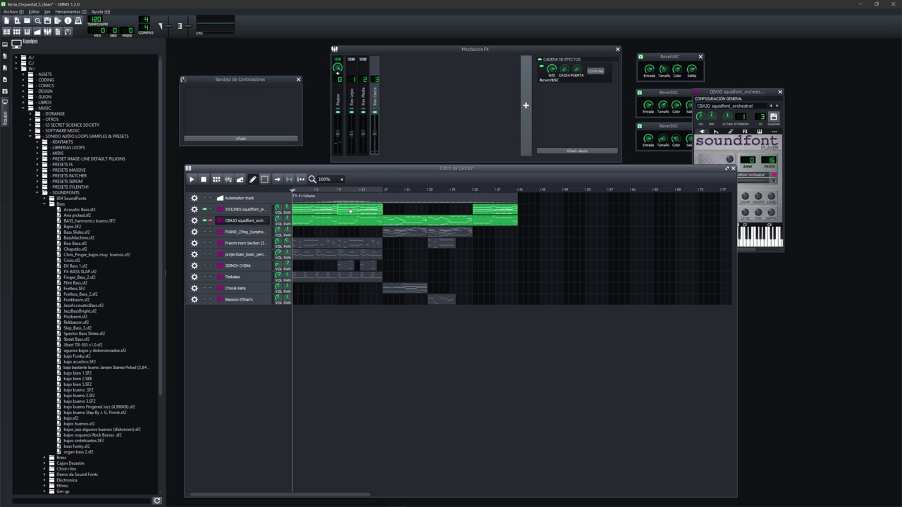
# Step: Compare the effect chains of the Rev Media and Rev Cerca mixer channels
pyautogui.click(363, 102)
pyautogui.click(375, 102)
pyautogui.click(367, 102)
pyautogui.click(378, 100)
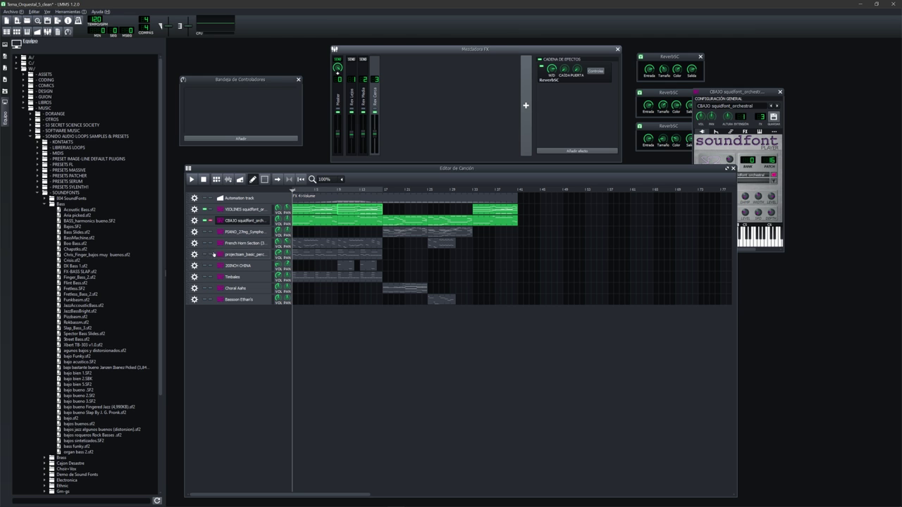
# Step: Solo the French Horn Section track, route it to mixer channel 1 and listen to it through the Rev Lejos reverb
pyautogui.click(204, 243)
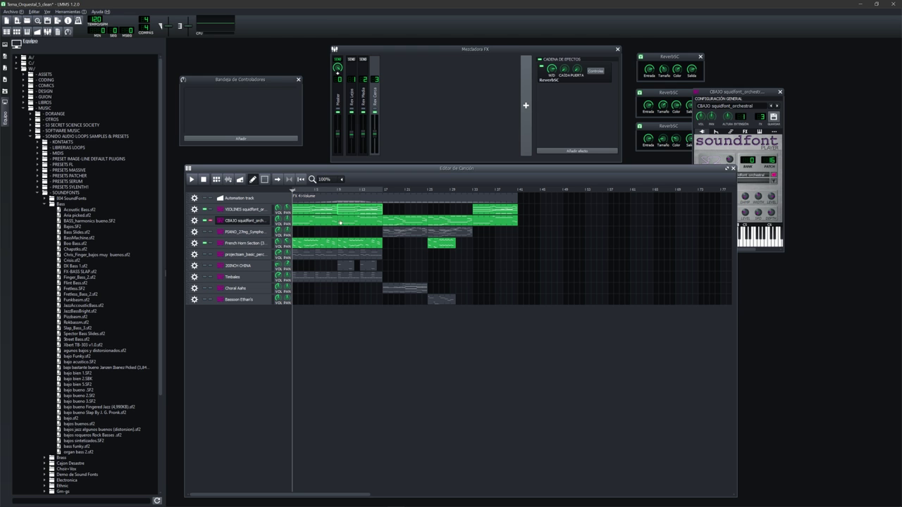
pyautogui.click(211, 244)
pyautogui.press('space')
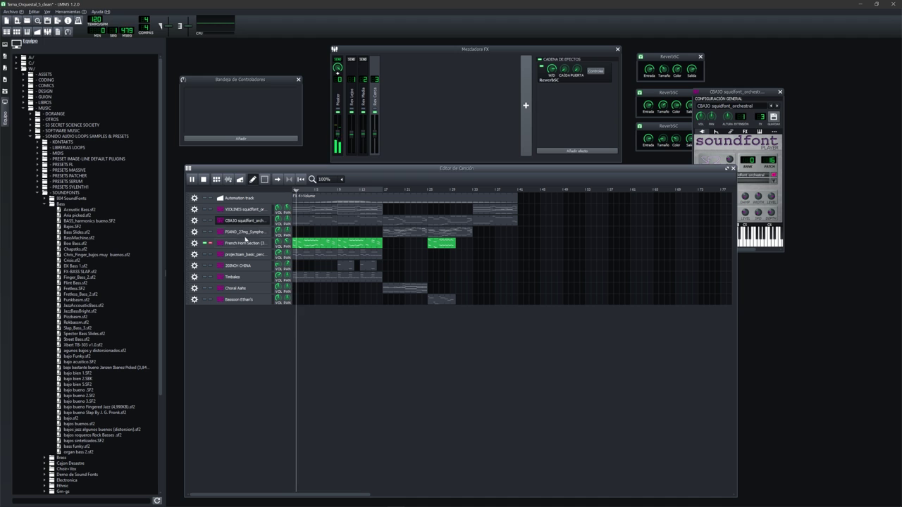
pyautogui.click(243, 243)
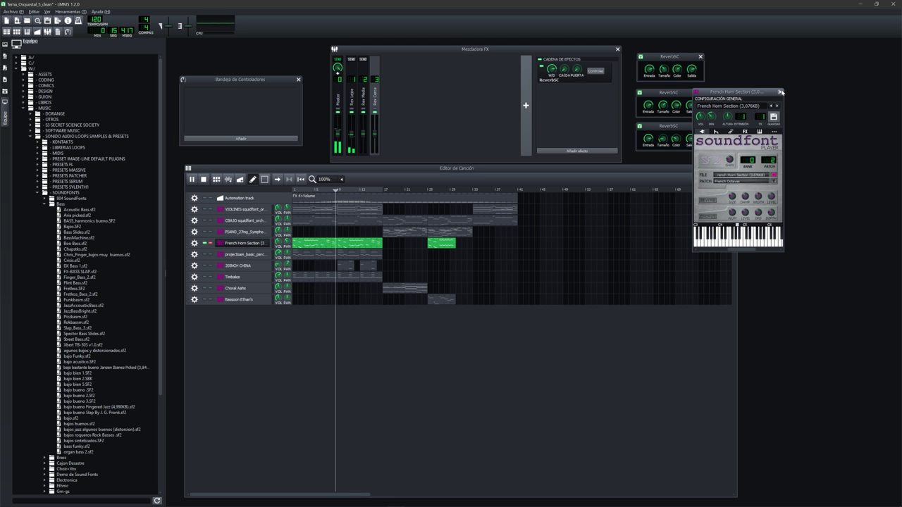
pyautogui.click(781, 93)
pyautogui.click(537, 96)
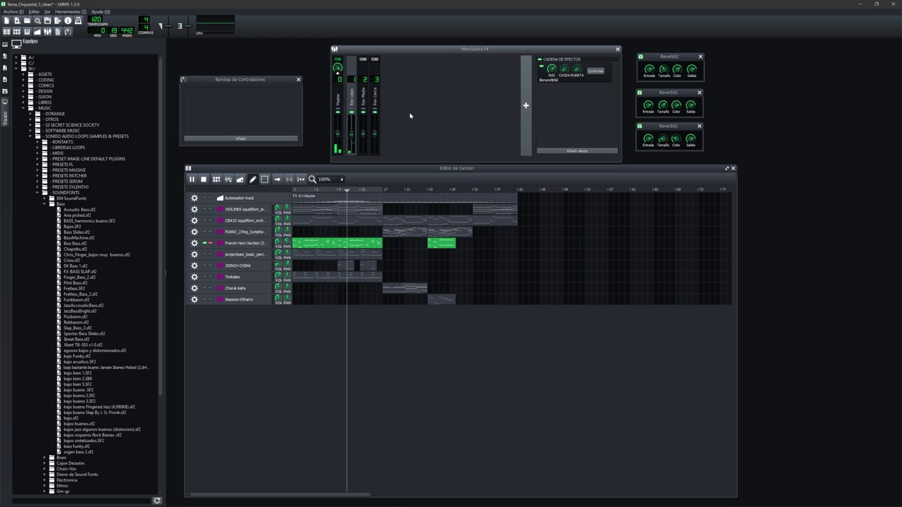
pyautogui.press('space')
pyautogui.click(375, 172)
pyautogui.click(445, 107)
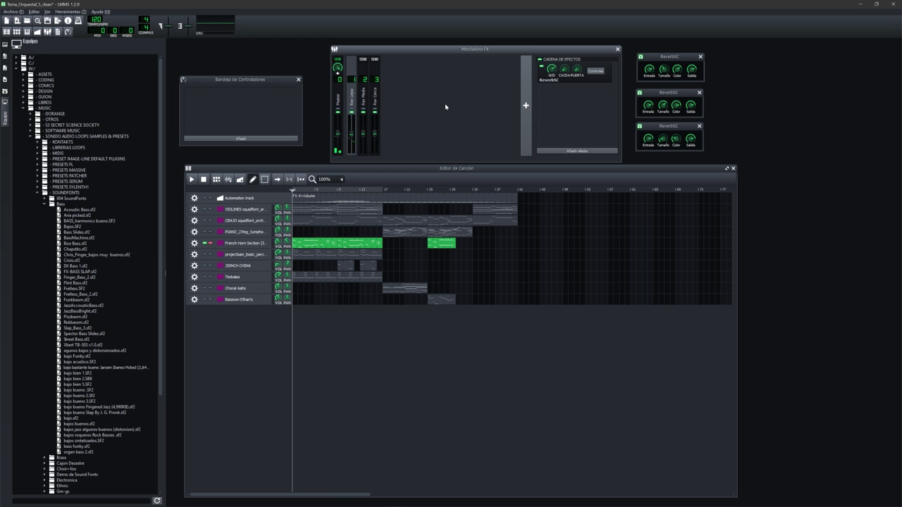
# Step: Add a new mixer channel, move it ahead of Rev Lejos to position 1, and rename it
pyautogui.click(525, 107)
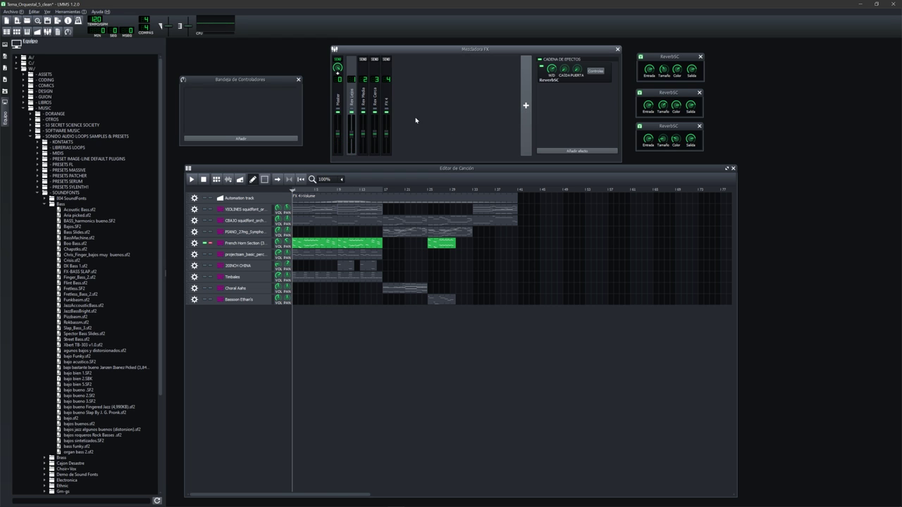
pyautogui.click(387, 96)
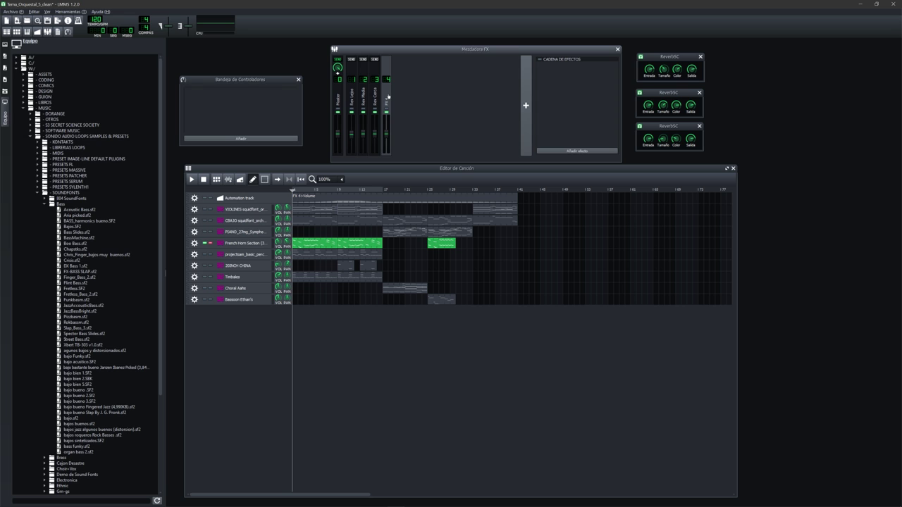
pyautogui.rightClick(388, 97)
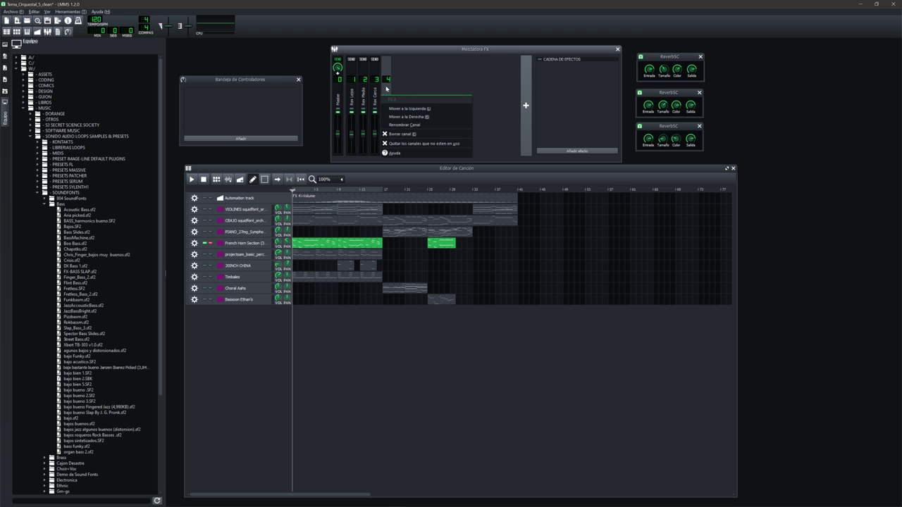
pyautogui.click(386, 89)
pyautogui.rightClick(388, 96)
pyautogui.click(408, 108)
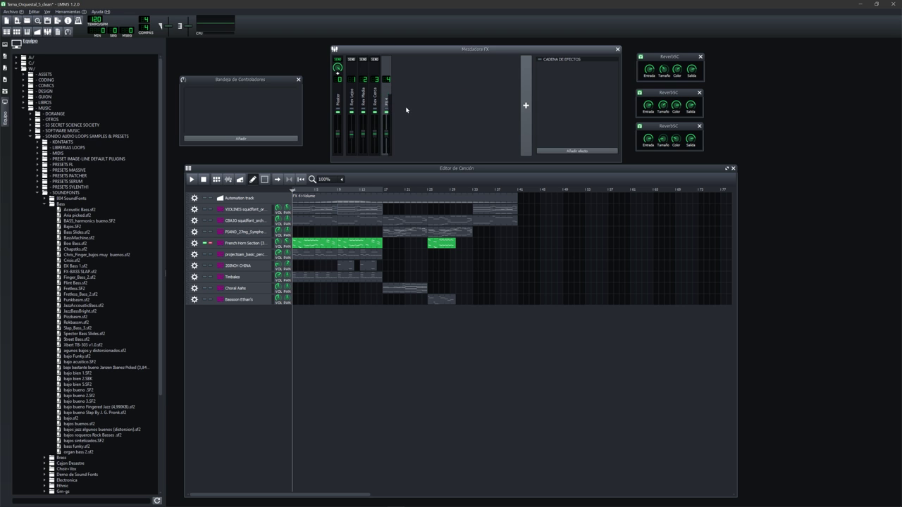
pyautogui.rightClick(376, 97)
pyautogui.click(398, 108)
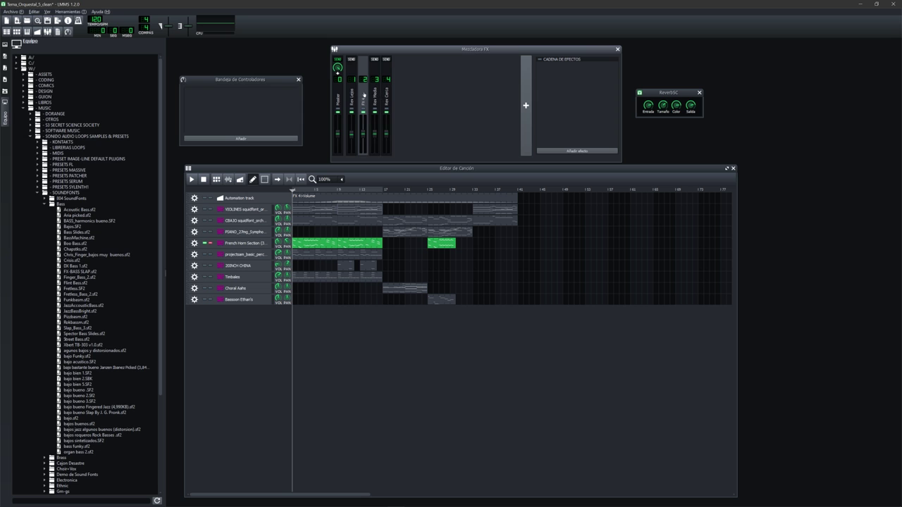
pyautogui.rightClick(363, 93)
pyautogui.click(388, 104)
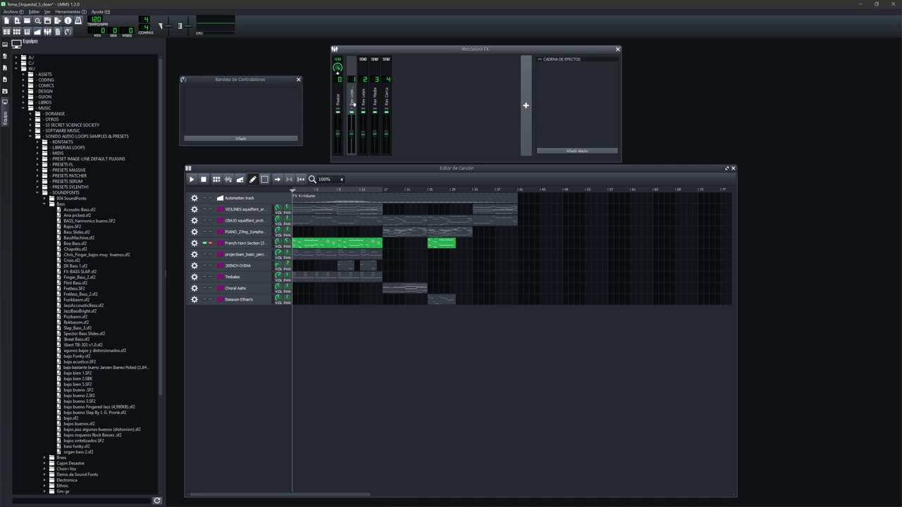
# Step: Add a ReverbSC effect to the new mixer channel 1 and place its control window beside the mixer
pyautogui.click(568, 152)
pyautogui.write('rever')
pyautogui.doubleClick(377, 220)
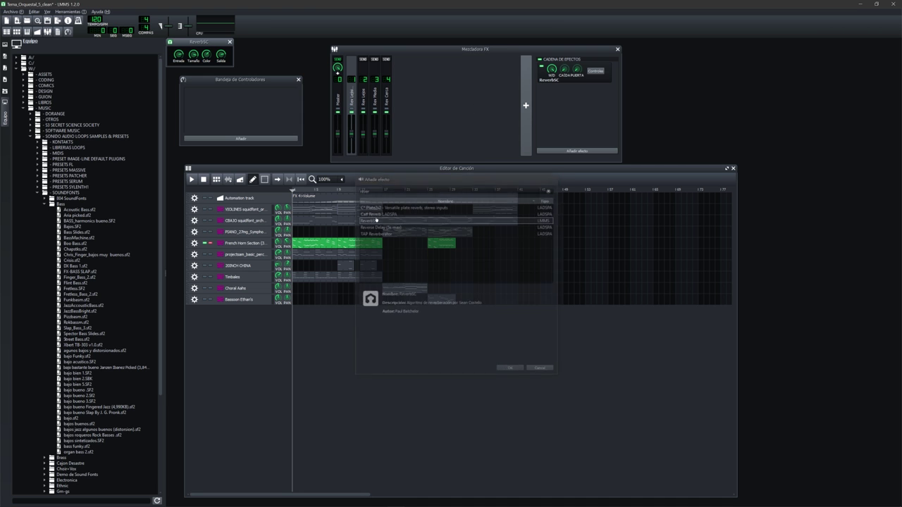
pyautogui.doubleClick(579, 82)
pyautogui.moveTo(218, 45); pyautogui.dragTo(670, 83)
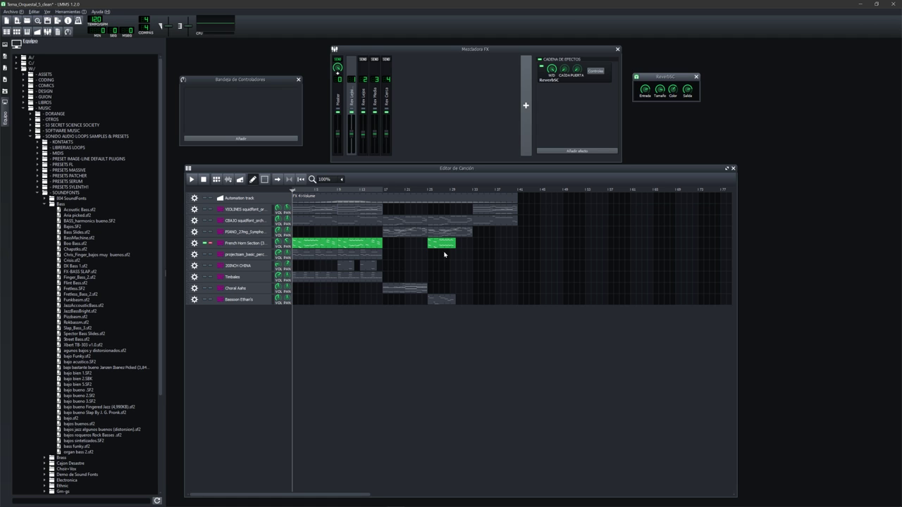
# Step: Shift the song editor slightly to the right and lower the ReverbSC window beside the mixer
pyautogui.moveTo(636, 169); pyautogui.dragTo(643, 169)
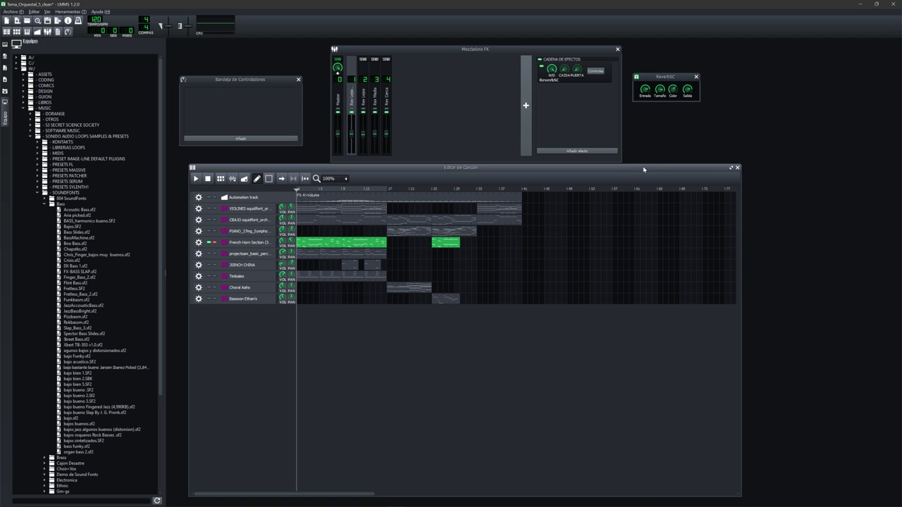
pyautogui.moveTo(679, 79); pyautogui.dragTo(676, 102)
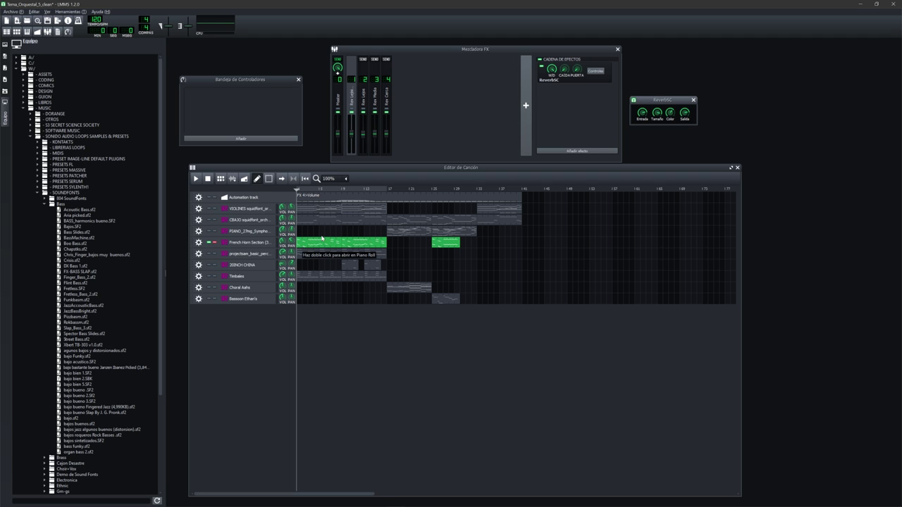
pyautogui.moveTo(669, 105); pyautogui.dragTo(666, 116)
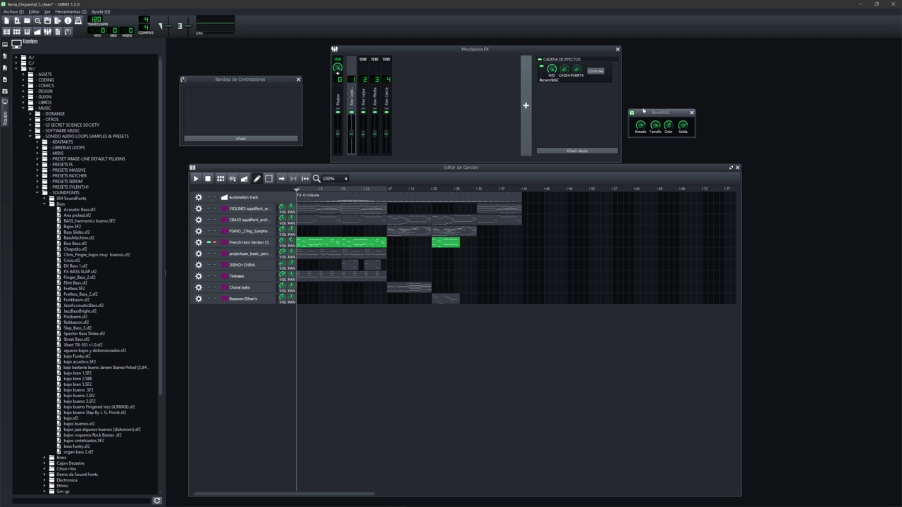
# Step: Play the soloed French Horn Section and reroute it to mixer channel 1 in its instrument settings
pyautogui.moveTo(652, 118); pyautogui.dragTo(651, 123)
pyautogui.click(390, 179)
pyautogui.press('space')
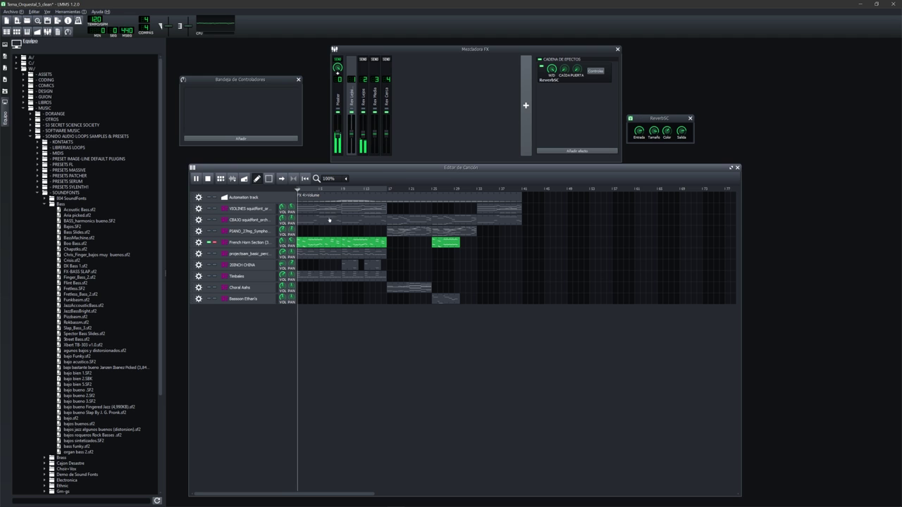
pyautogui.click(654, 131)
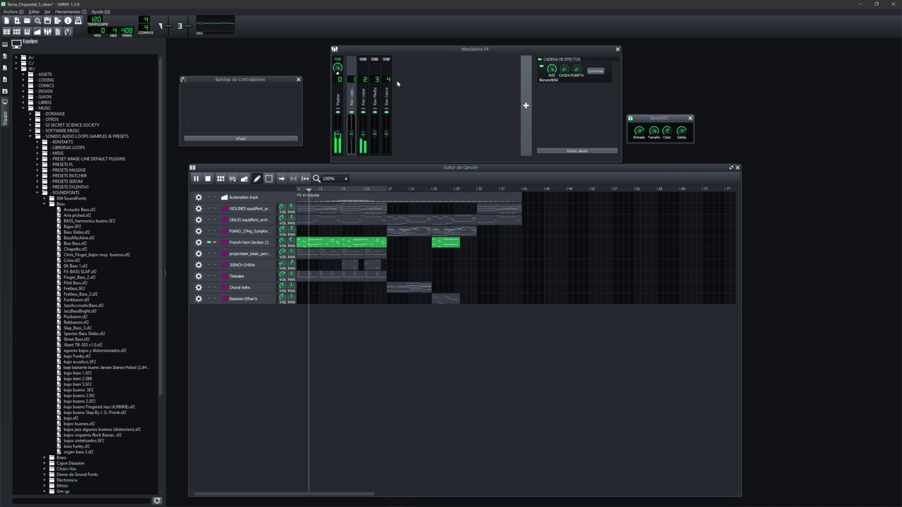
pyautogui.click(597, 73)
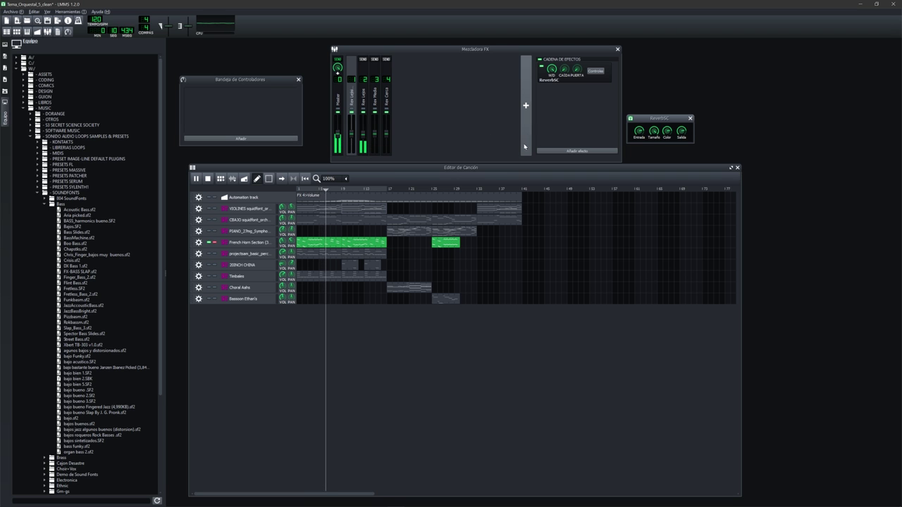
pyautogui.click(247, 242)
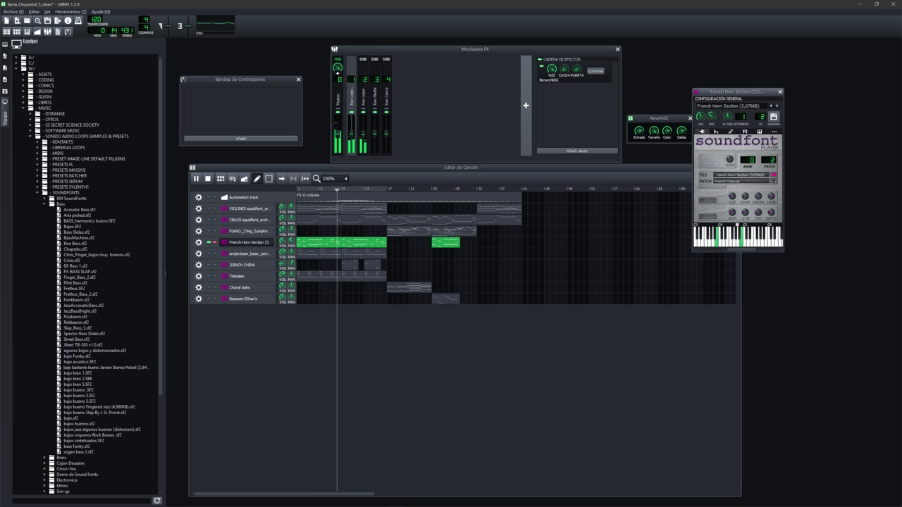
pyautogui.click(780, 92)
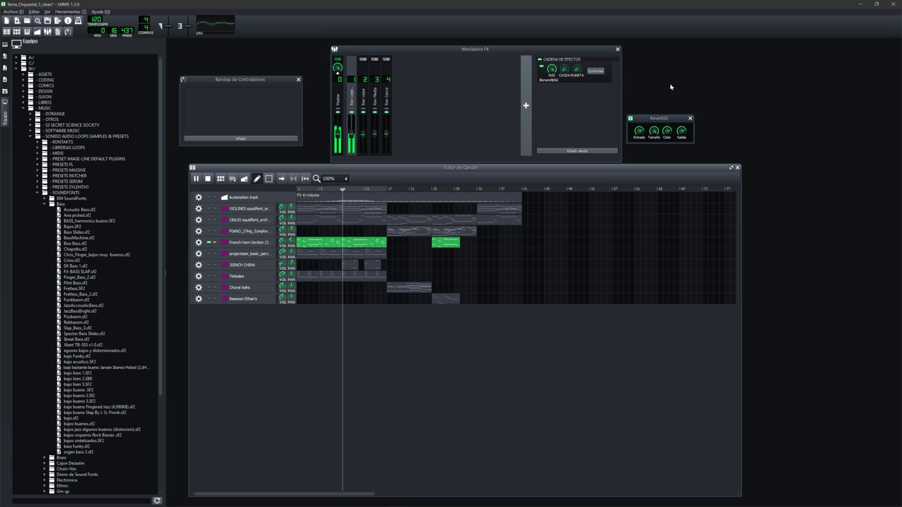
# Step: Lower the wet/dry level of the ReverbSC on mixer channel 1 to about 0.75 and stop playback
pyautogui.moveTo(654, 133)
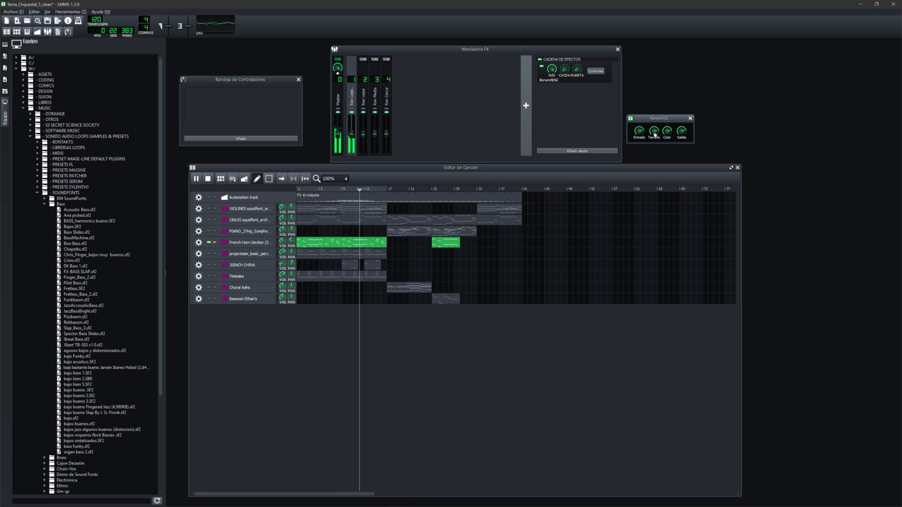
pyautogui.moveTo(683, 132)
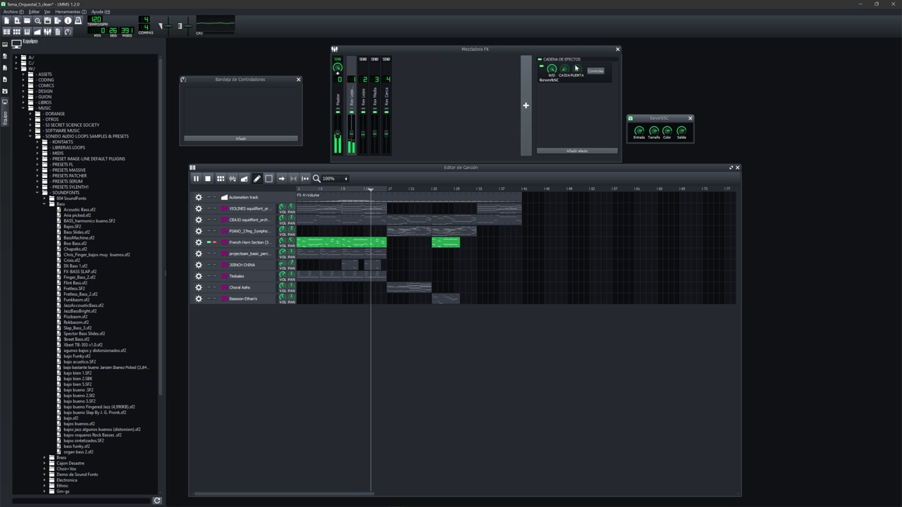
pyautogui.click(552, 69)
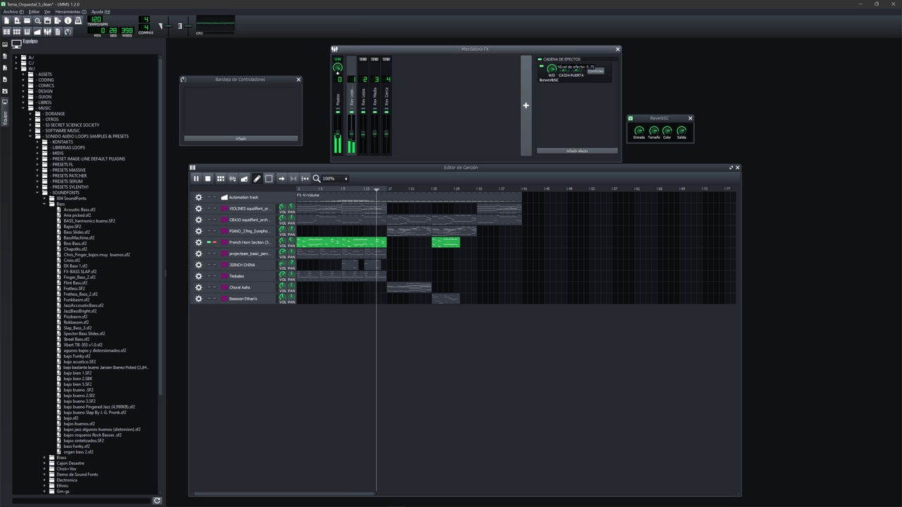
pyautogui.moveTo(552, 69); pyautogui.dragTo(552, 84)
pyautogui.click(560, 171)
pyautogui.press('space')
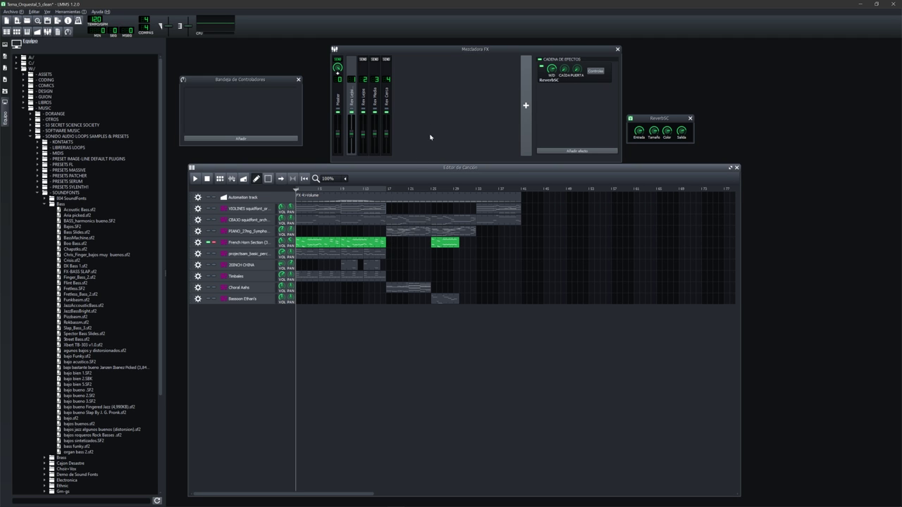
# Step: Go through the four reverb channels in the mixer, from the farthest layer to the nearest one
pyautogui.click(363, 100)
pyautogui.click(375, 98)
pyautogui.click(386, 96)
pyautogui.click(375, 99)
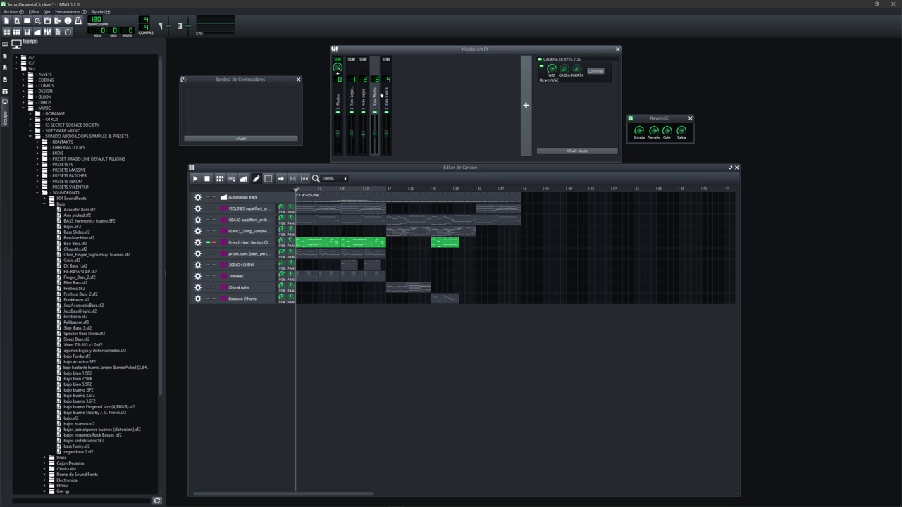
pyautogui.click(363, 93)
pyautogui.click(351, 95)
pyautogui.click(364, 97)
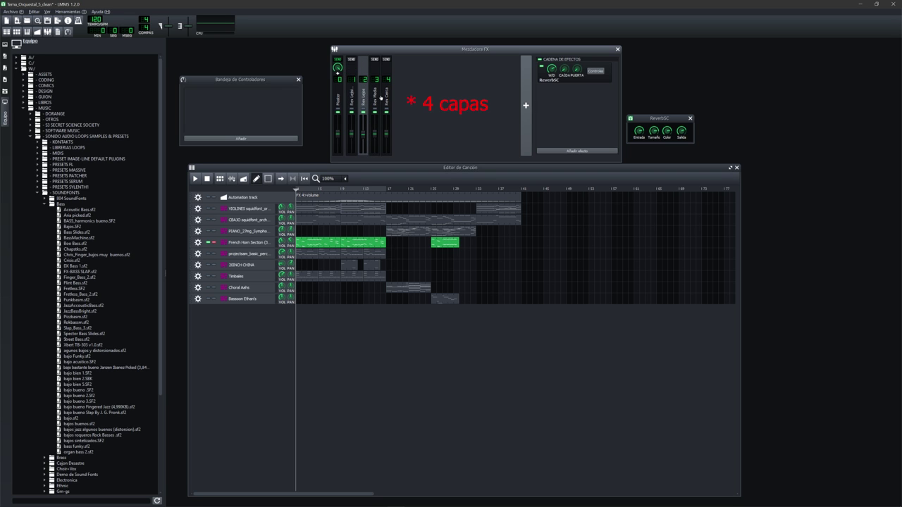
pyautogui.click(351, 95)
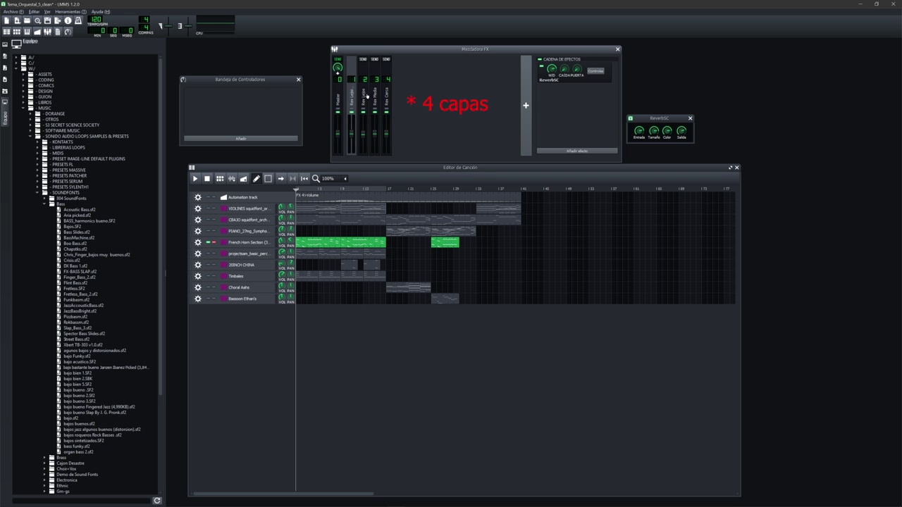
pyautogui.click(367, 97)
pyautogui.click(375, 98)
pyautogui.click(387, 99)
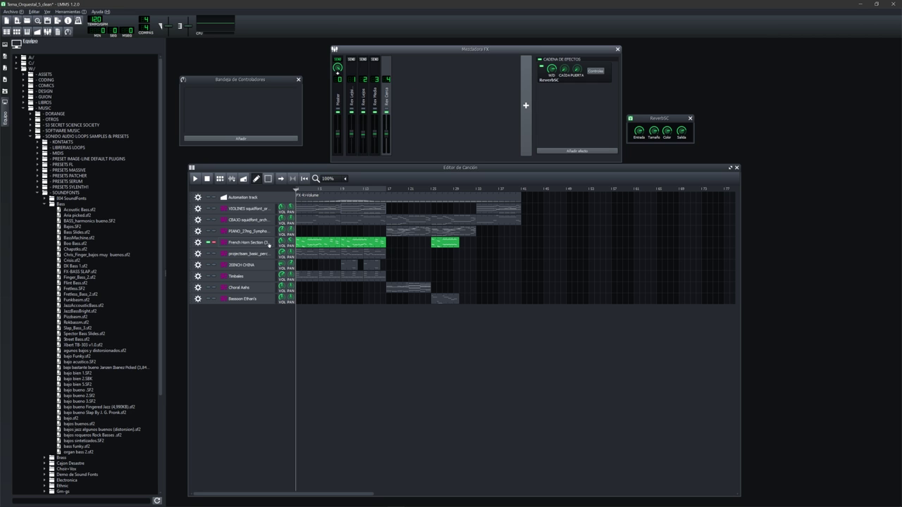
# Step: Unsolo the French Horn Section, solo the projectsam_basic_percussion track with its instrument settings open, and play it
pyautogui.click(214, 242)
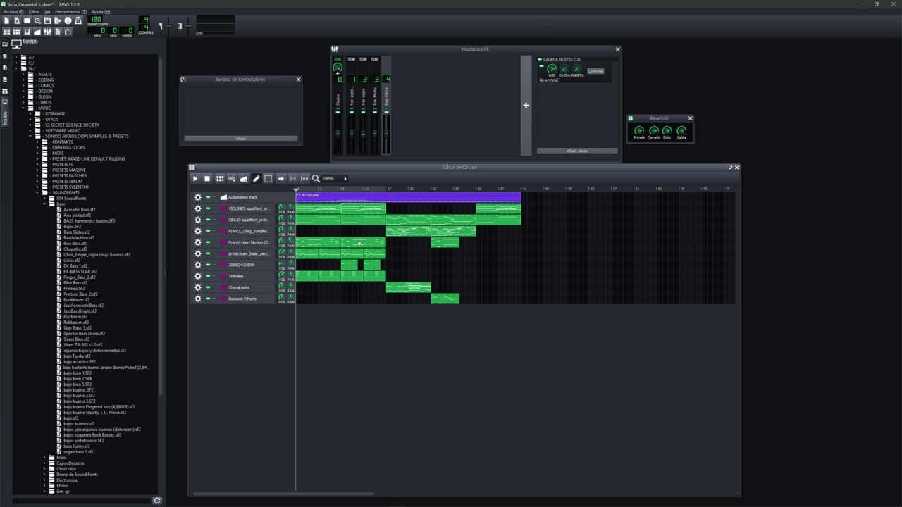
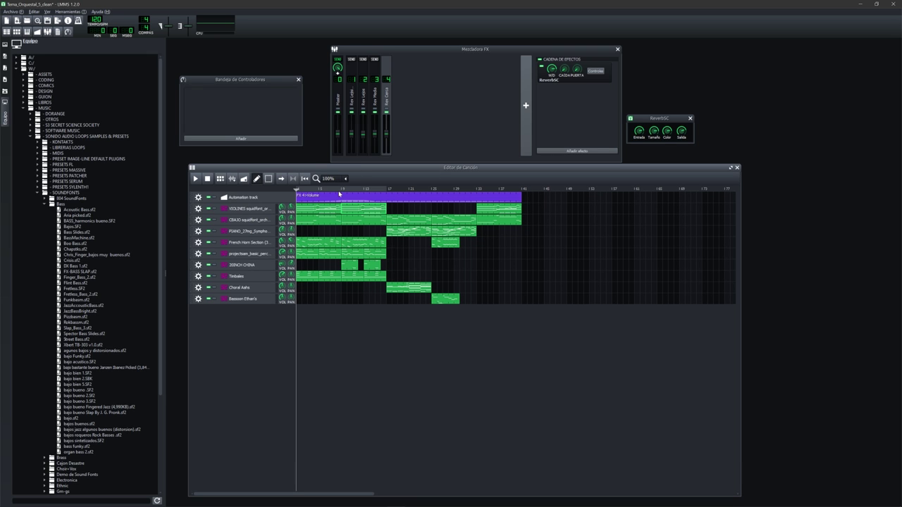
pyautogui.moveTo(344, 189); pyautogui.dragTo(275, 194)
pyautogui.click(248, 254)
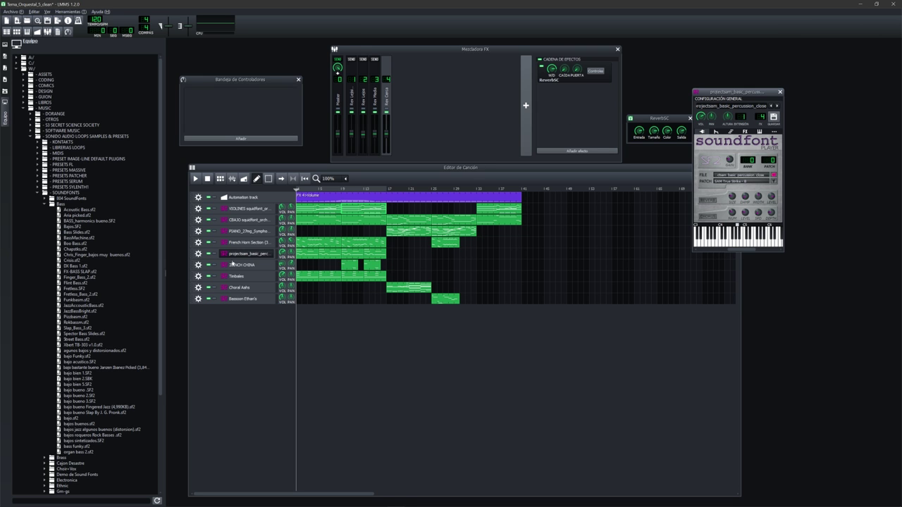
pyautogui.click(215, 253)
pyautogui.press('space')
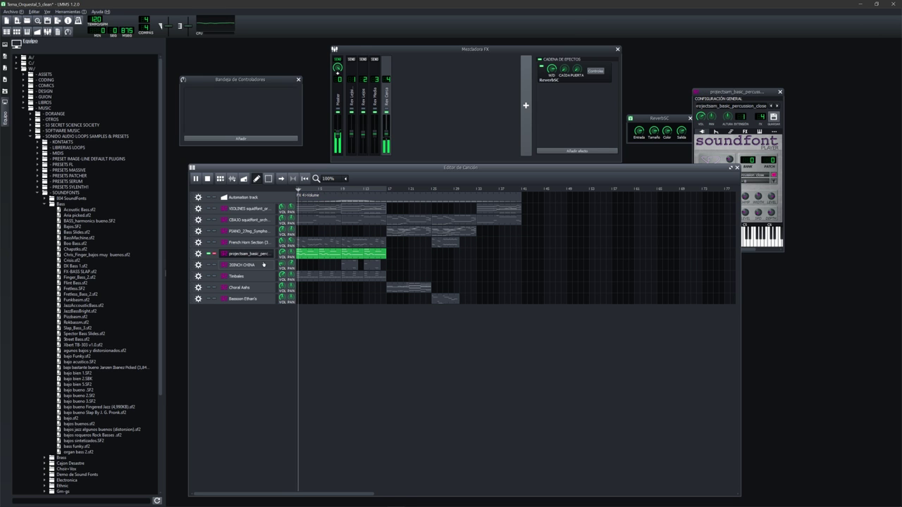
pyautogui.moveTo(665, 120); pyautogui.dragTo(661, 121)
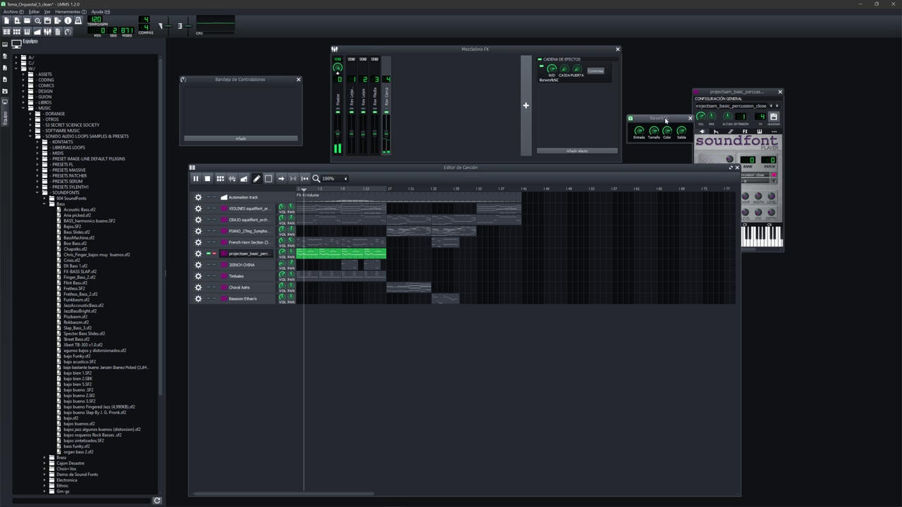
# Step: Route the percussion track to mixer channel 1 and raise its volume to about 144.6%
pyautogui.click(758, 115)
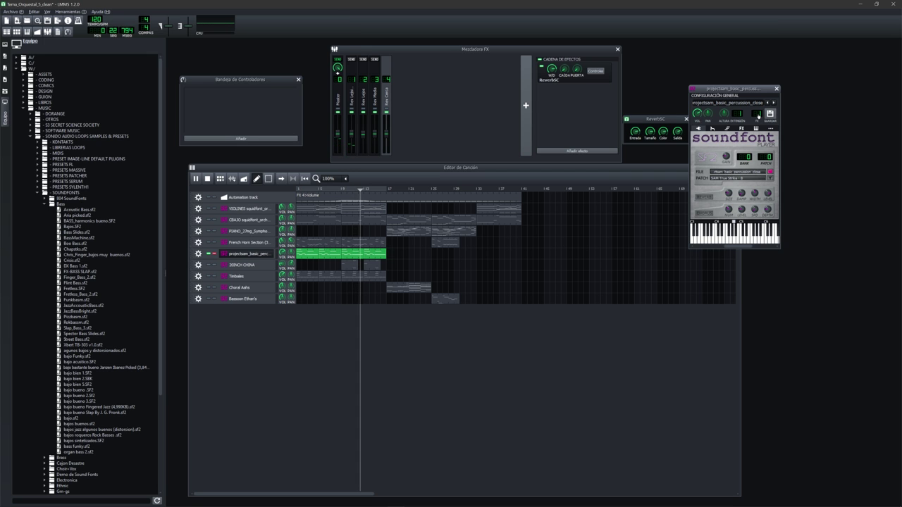
pyautogui.moveTo(697, 112)
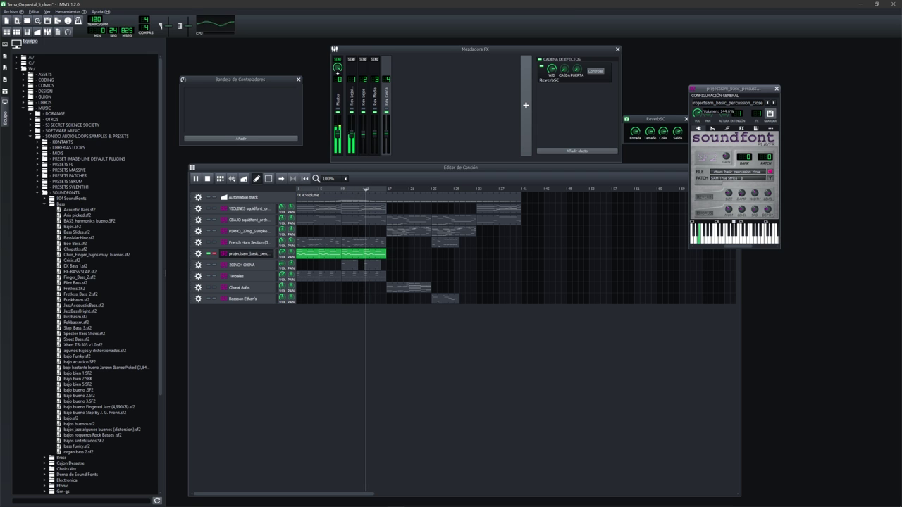
pyautogui.moveTo(697, 112); pyautogui.dragTo(697, 108)
pyautogui.click(777, 88)
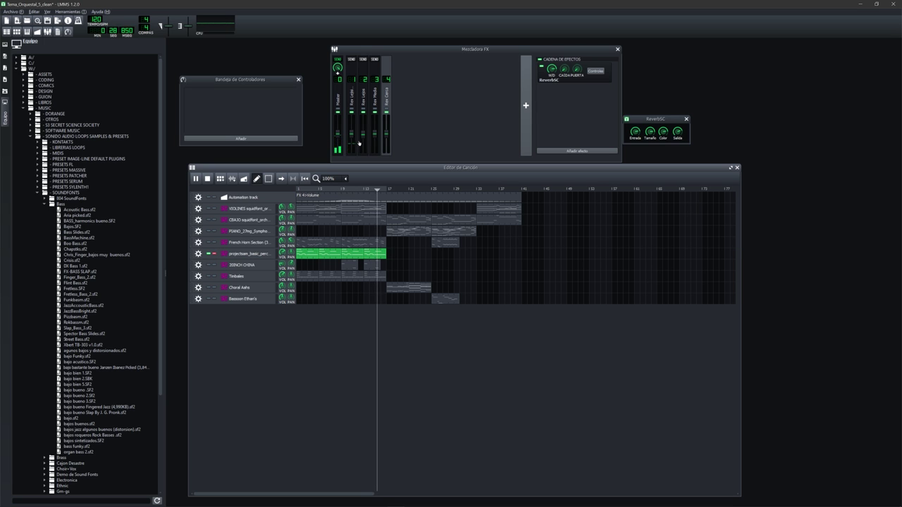
pyautogui.moveTo(282, 252)
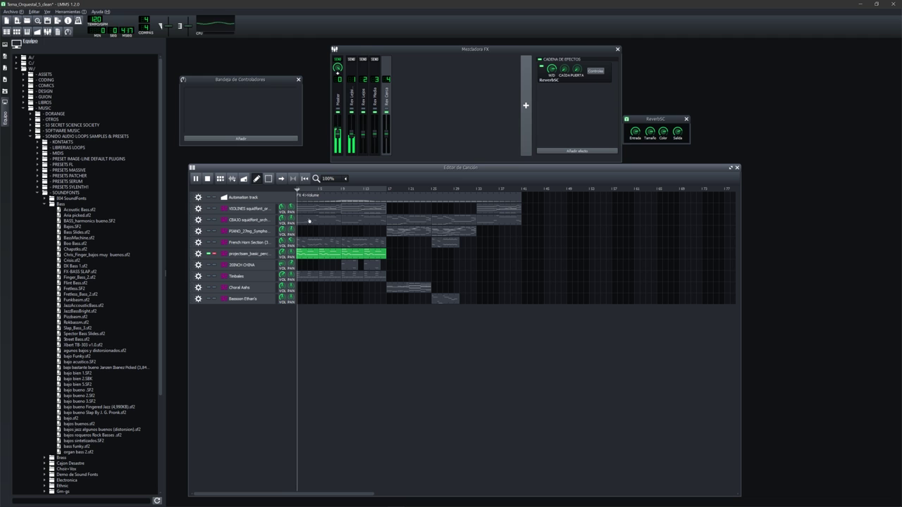
# Step: Unmute the French Horn, CBAJO, VIOLINES and automation tracks to hear them with the percussion, then stop playback and save the project
pyautogui.click(211, 243)
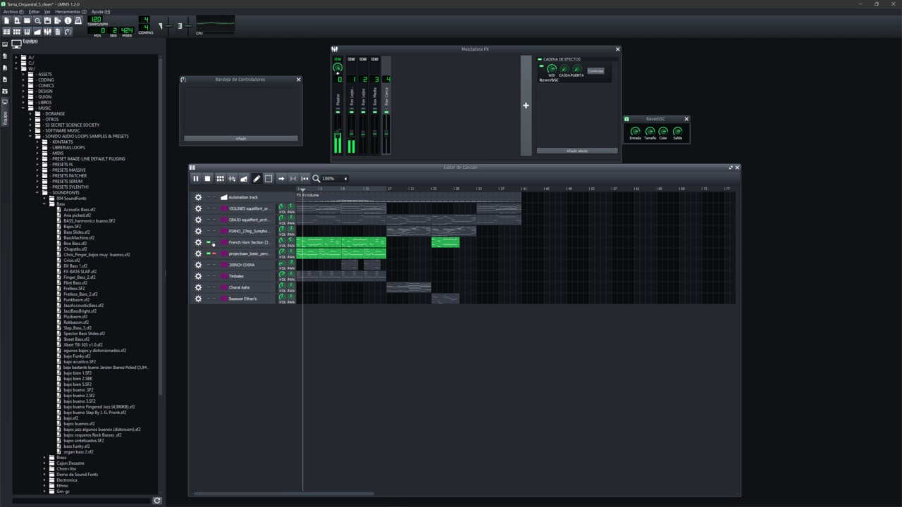
pyautogui.click(209, 231)
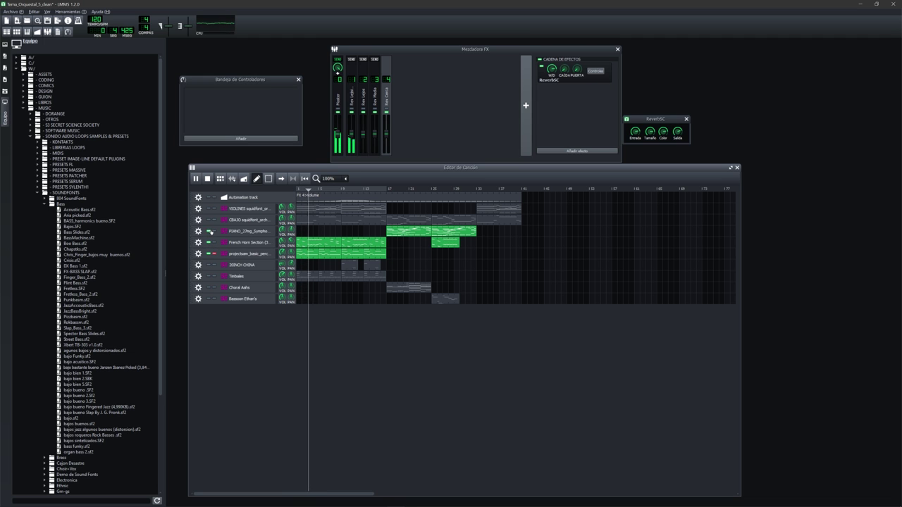
pyautogui.click(209, 231)
pyautogui.click(209, 220)
pyautogui.click(210, 208)
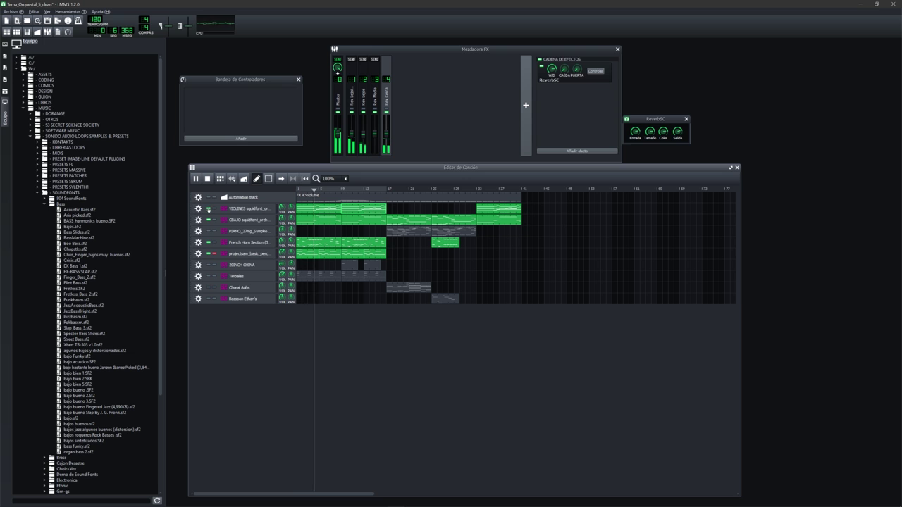
pyautogui.click(209, 197)
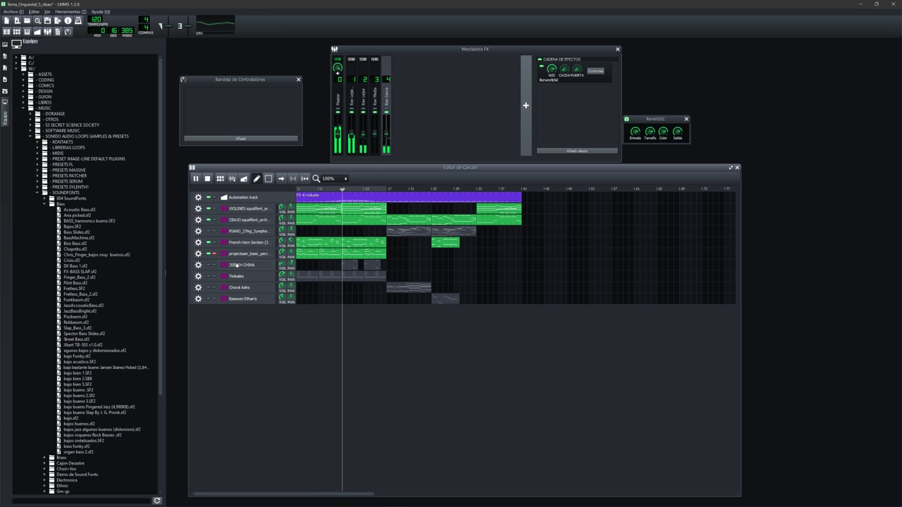
pyautogui.press('space')
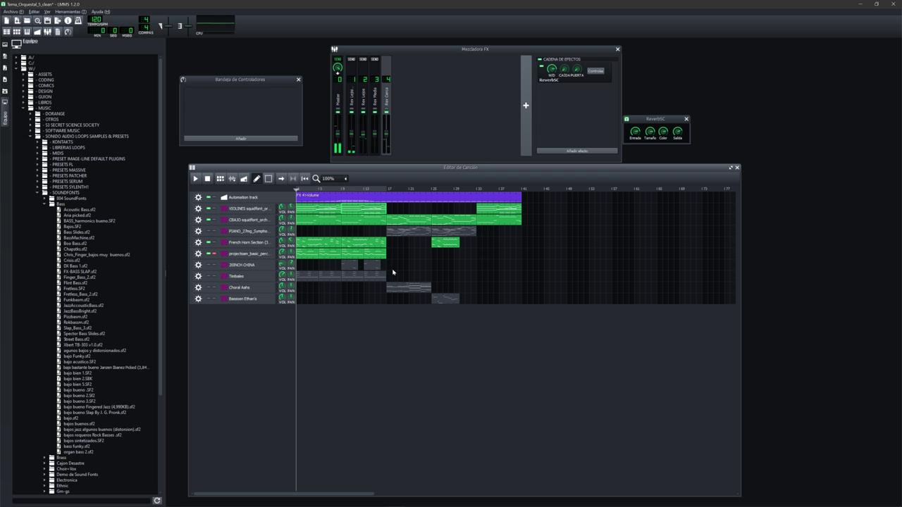
pyautogui.hotkey('ctrl', 's')
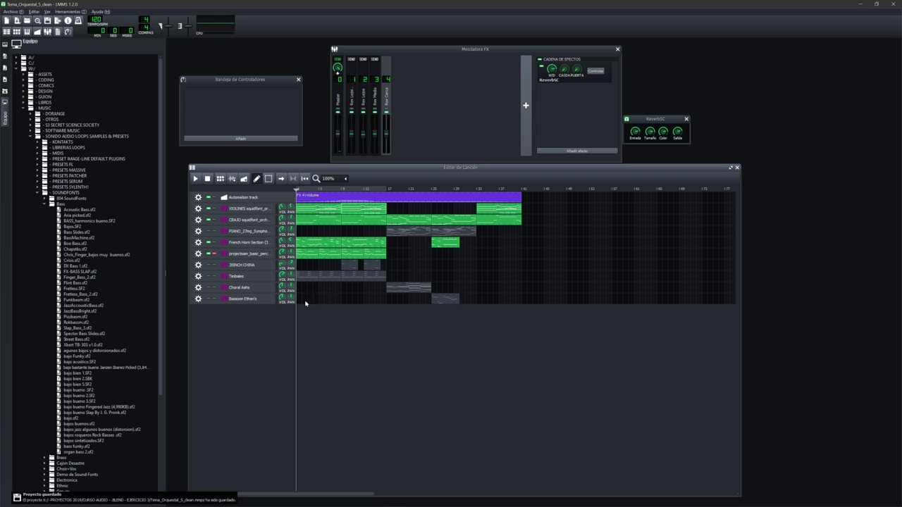
# Step: Unmute the Timbales track and compare its mixer channel assignment with those of the percussion and French Horn Section
pyautogui.click(208, 277)
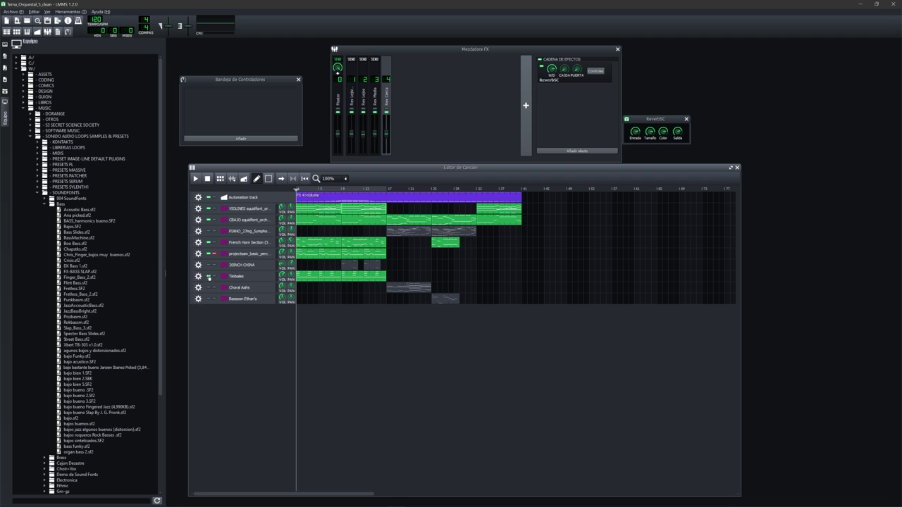
pyautogui.click(244, 278)
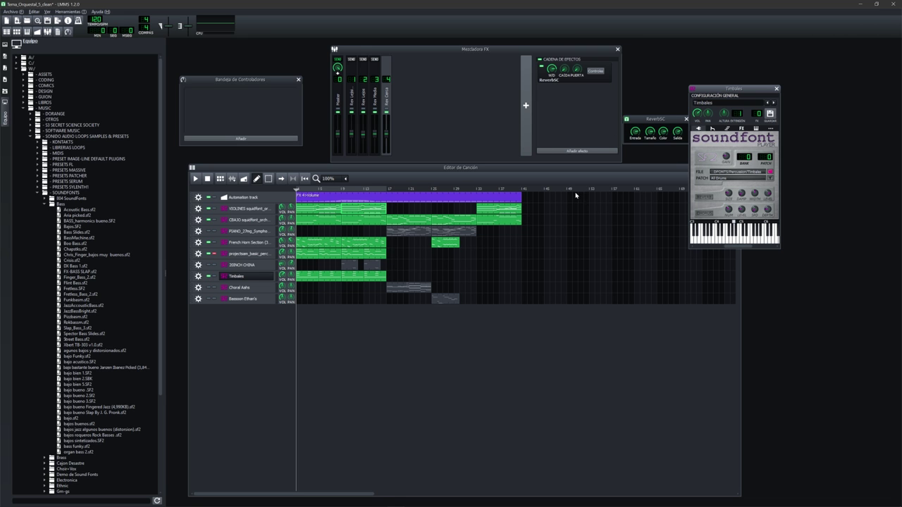
pyautogui.click(243, 254)
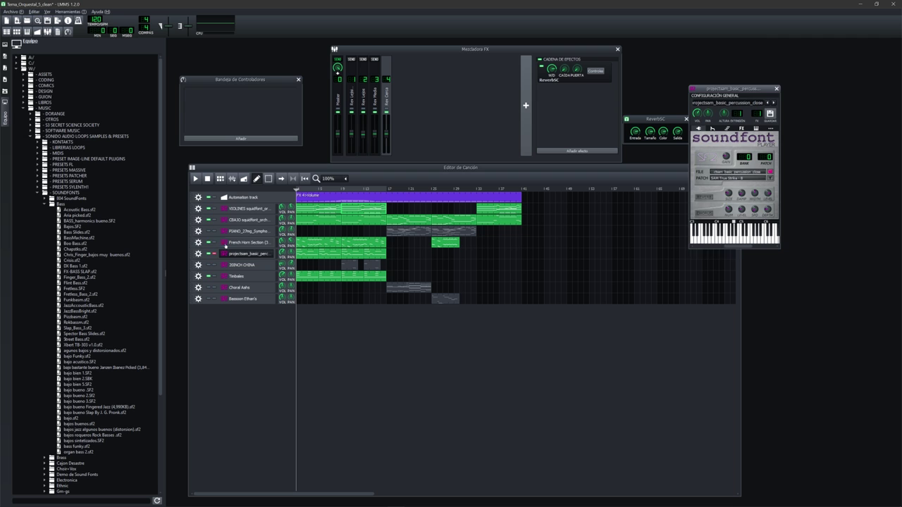
pyautogui.click(245, 243)
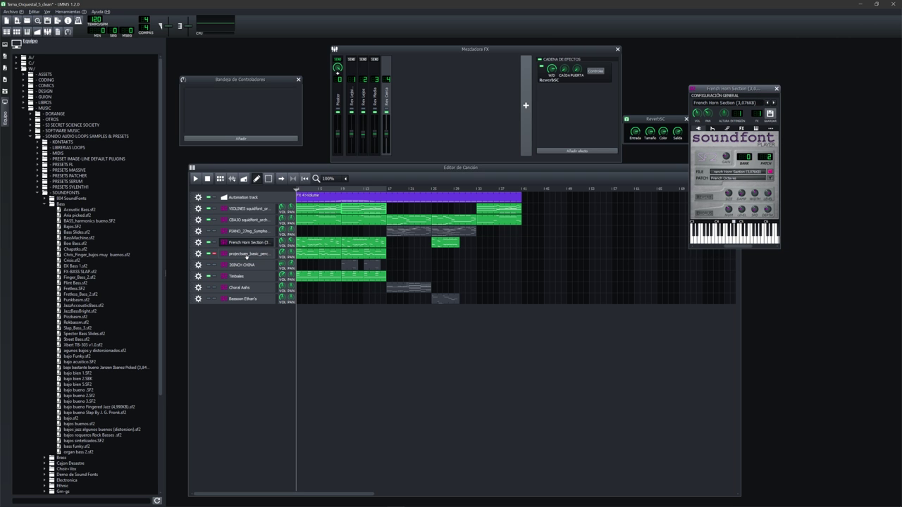
pyautogui.click(246, 253)
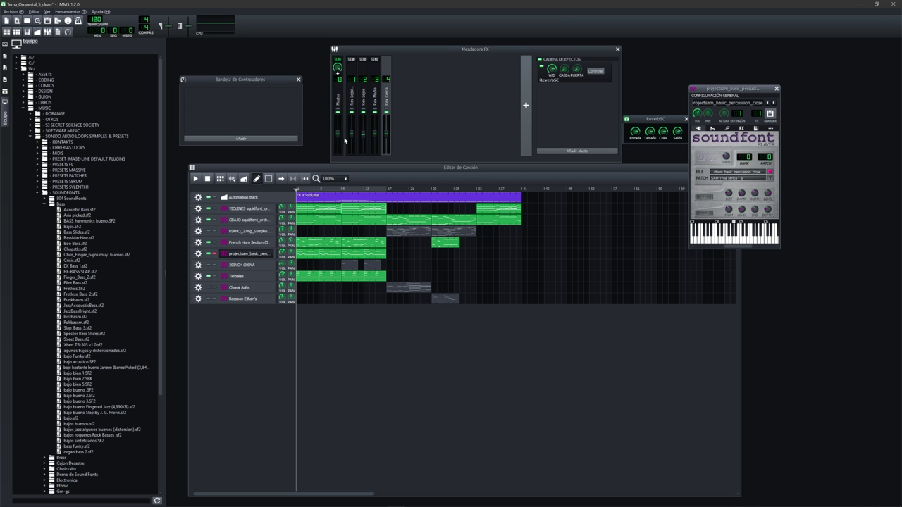
# Step: Unmute the 20INCH CHINA track and compare its mixer channel assignment with that of the Timbales
pyautogui.click(209, 266)
pyautogui.click(245, 265)
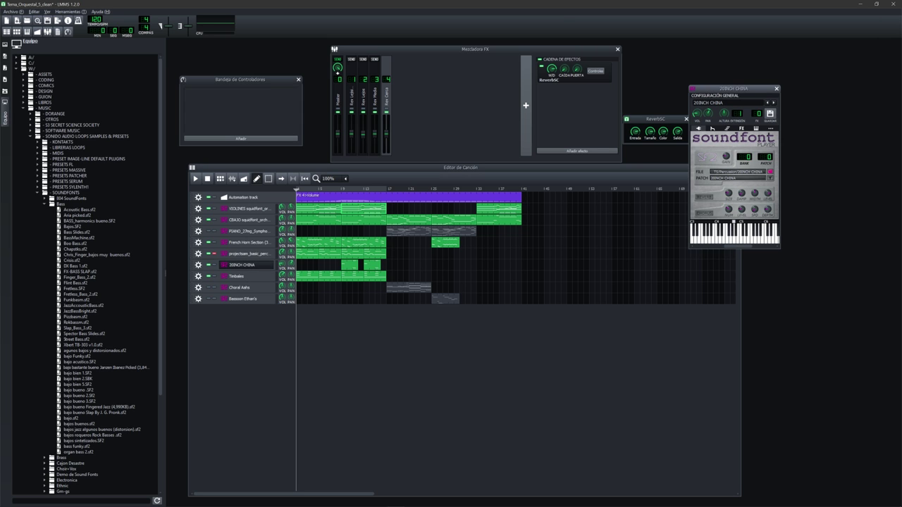
pyautogui.click(266, 279)
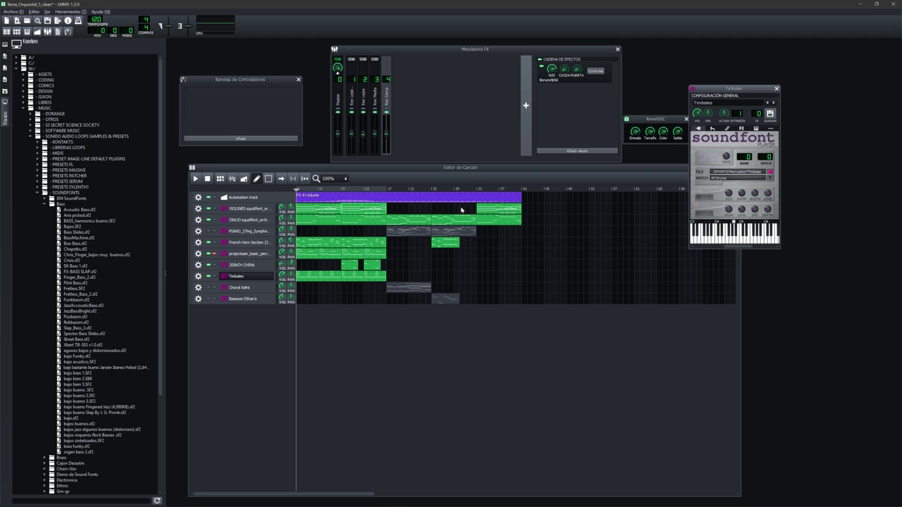
pyautogui.click(433, 55)
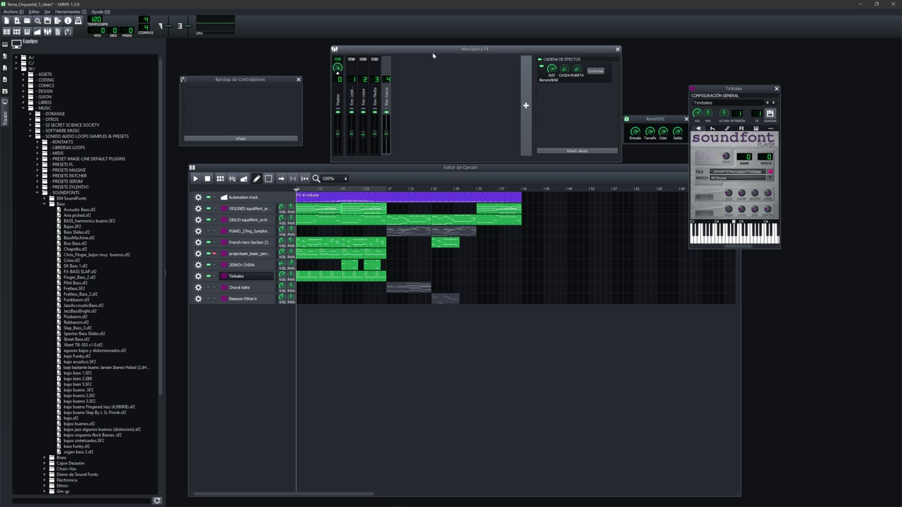
# Step: Solo the 20INCH CHINA track, unmute projectsam_basic_percussion and Timbales alongside it, and play the three percussion tracks
pyautogui.click(215, 278)
pyautogui.click(215, 266)
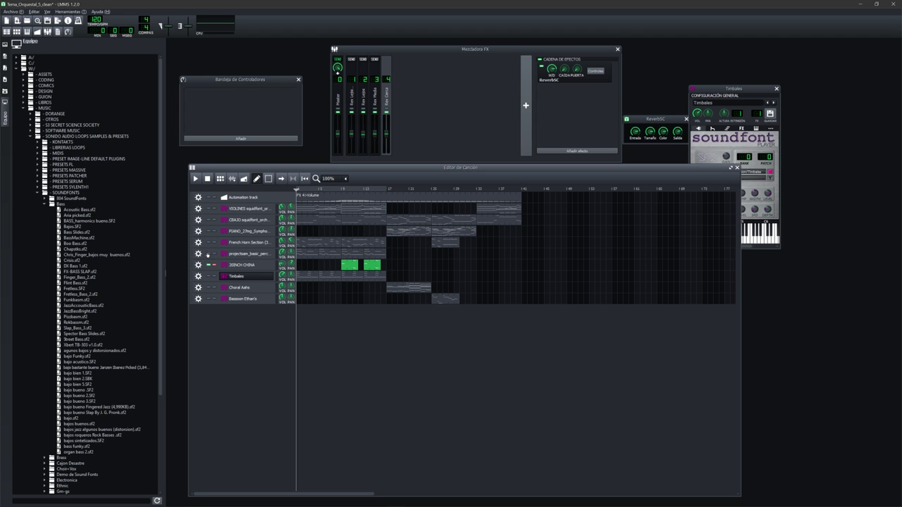
pyautogui.click(208, 254)
pyautogui.click(208, 276)
pyautogui.press('space')
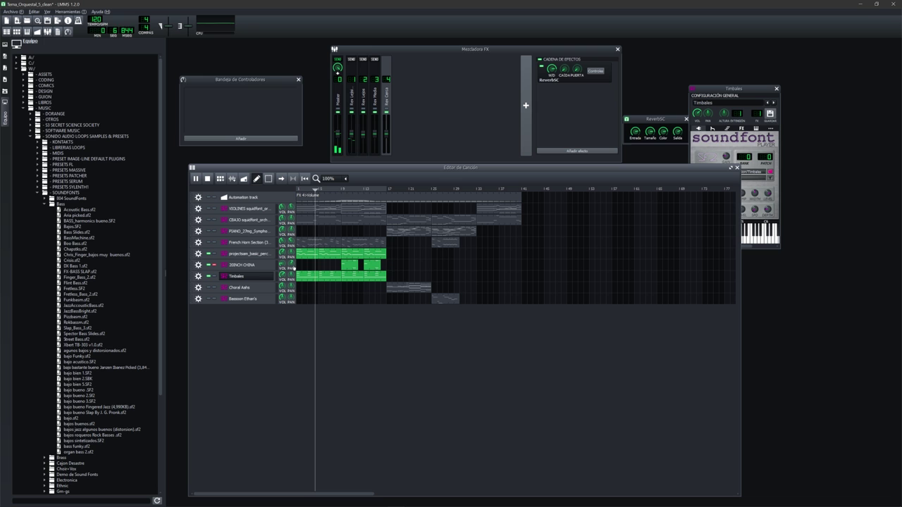
# Step: Adjust the panning of the projectsam_basic_percussion track slightly during playback, then stop the song
pyautogui.moveTo(292, 252)
pyautogui.moveTo(291, 253)
pyautogui.mouseDown()
pyautogui.moveTo(291, 275)
pyautogui.moveTo(291, 256)
pyautogui.mouseUp()
pyautogui.press('space')
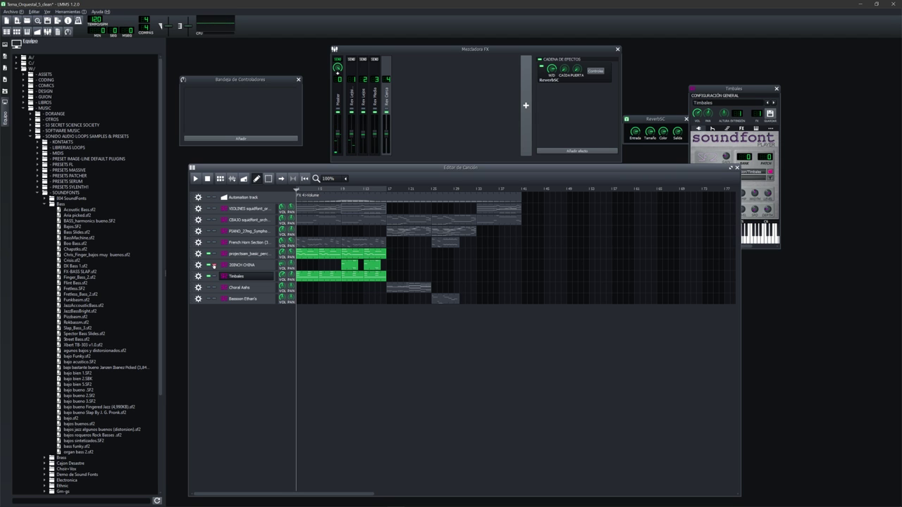
# Step: Unsolo 20INCH CHINA, solo the Timbales track, and listen to a short passage from the start
pyautogui.click(214, 265)
pyautogui.click(215, 276)
pyautogui.press('space')
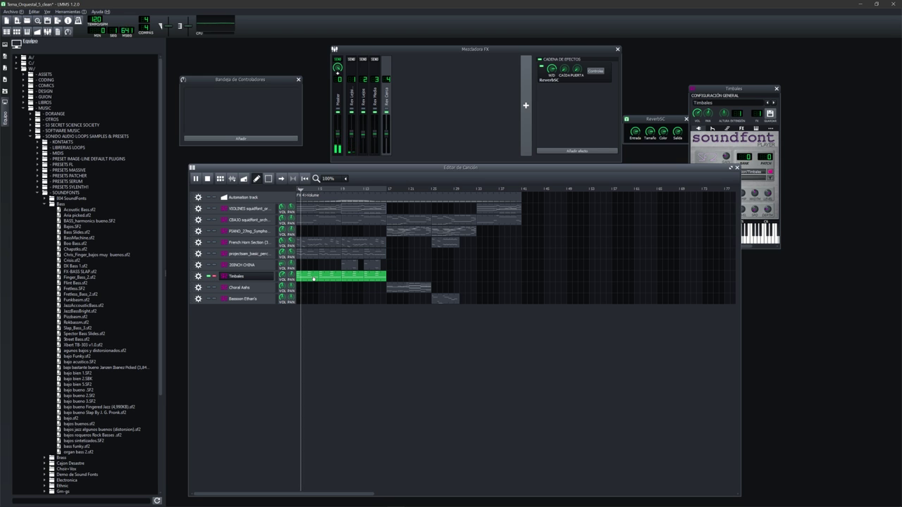
pyautogui.press('space')
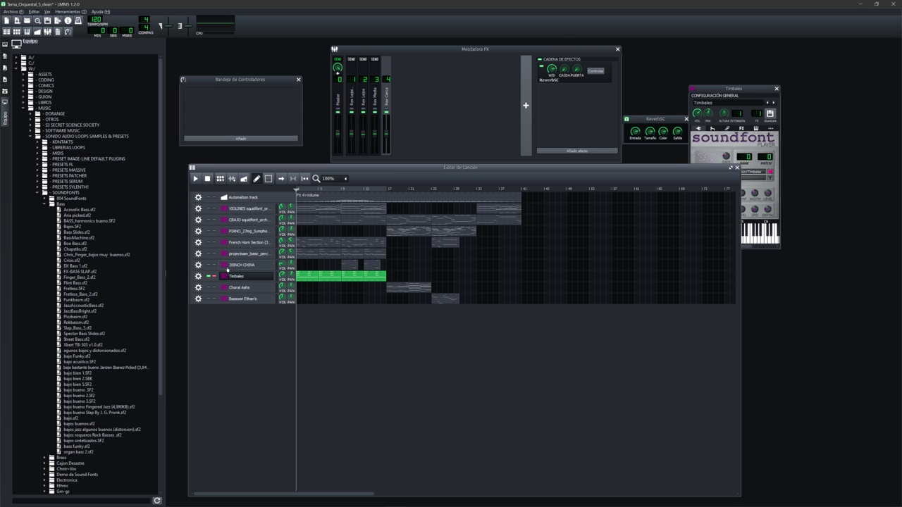
# Step: Unmute 20INCH CHINA alongside the soloed Timbales and listen to both from bar 9
pyautogui.click(209, 265)
pyautogui.click(351, 194)
pyautogui.press('space')
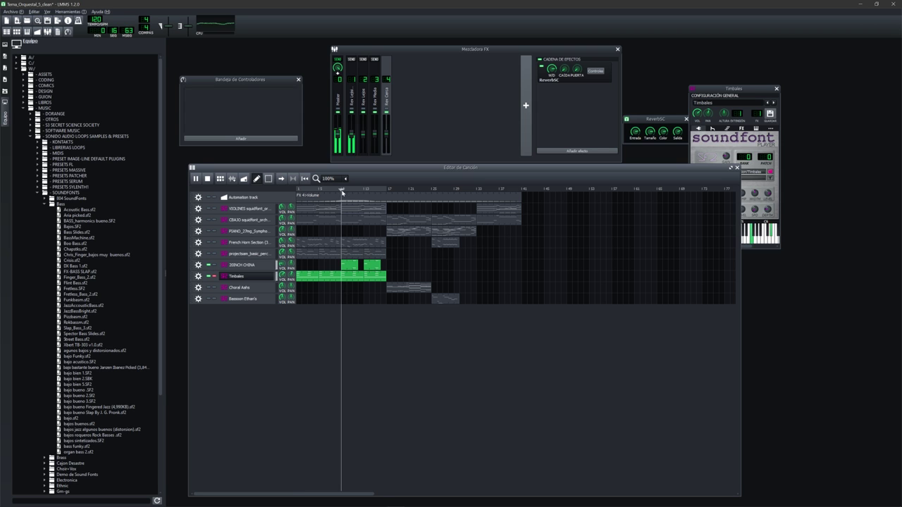
pyautogui.press('space')
# Step: Pan the 20INCH CHINA track to the right and audition it again from about bars 9 and 11
pyautogui.click(290, 267)
pyautogui.moveTo(290, 266); pyautogui.dragTo(290, 262)
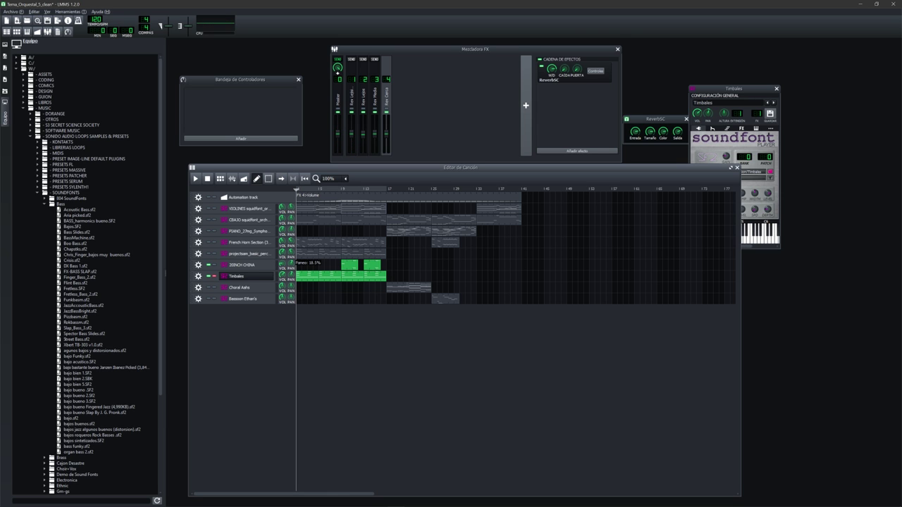
pyautogui.moveTo(291, 262); pyautogui.dragTo(290, 258)
pyautogui.click(343, 190)
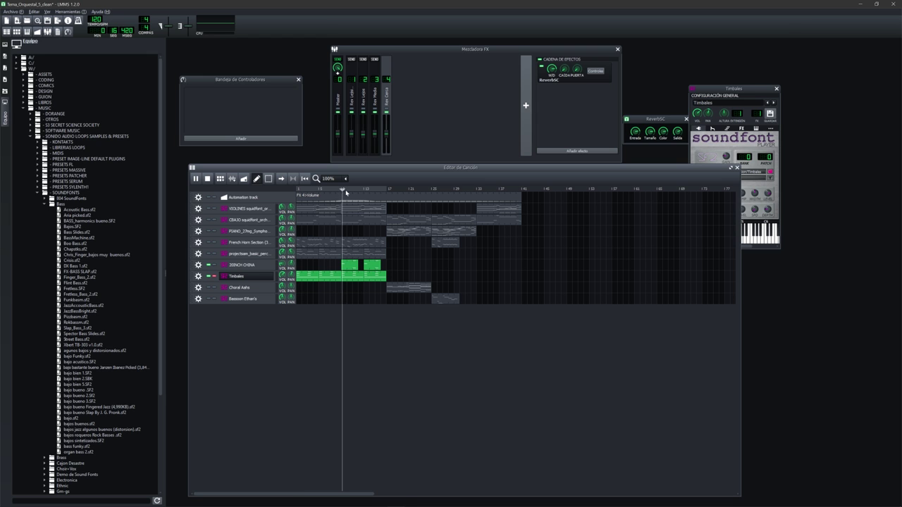
pyautogui.press('space')
pyautogui.click(353, 190)
pyautogui.press('space')
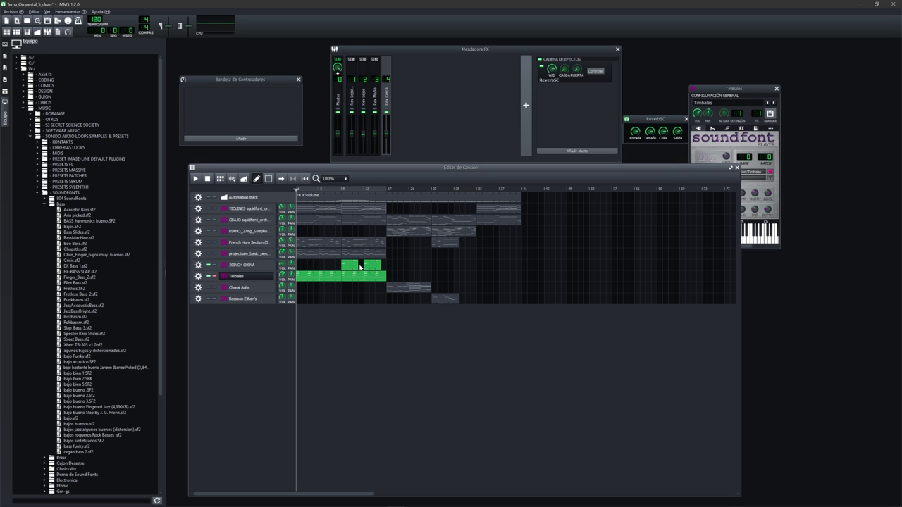
# Step: Solo the projectsam_basic_percussion track and listen to its opening on its own
pyautogui.click(209, 255)
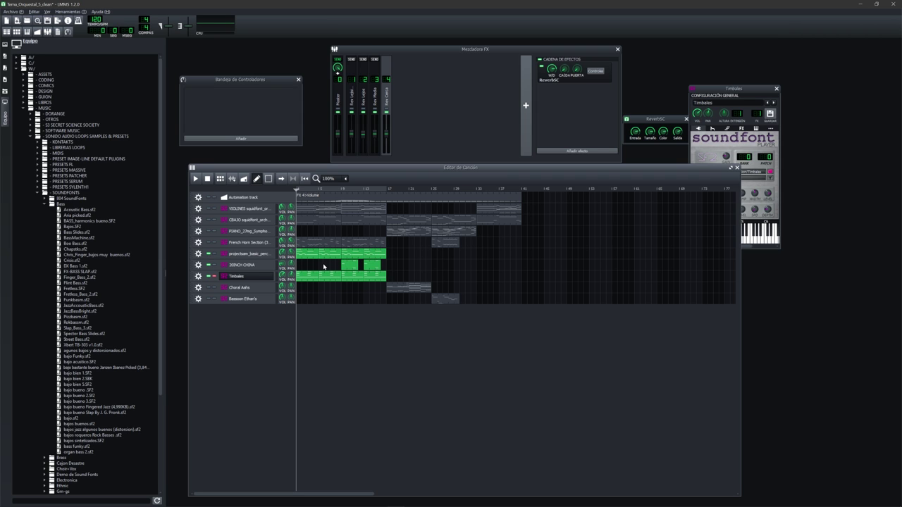
pyautogui.click(214, 254)
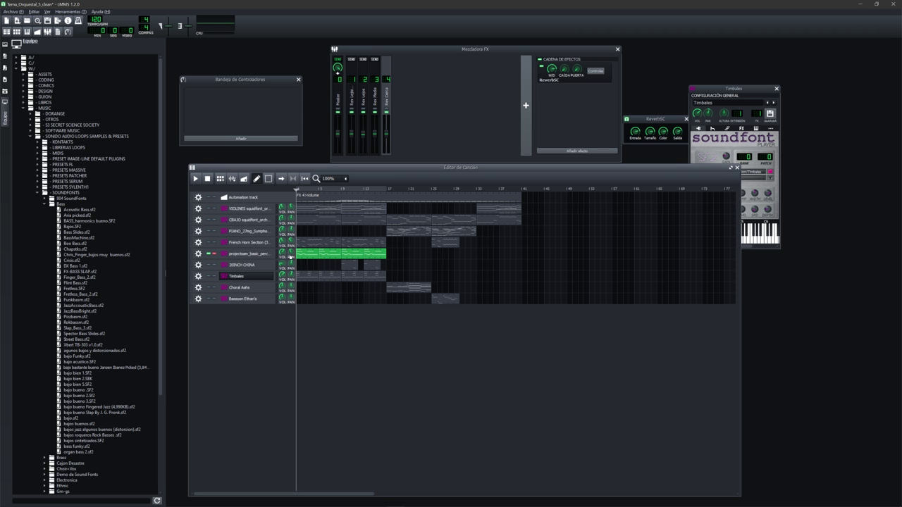
pyautogui.press('space')
pyautogui.press('space')
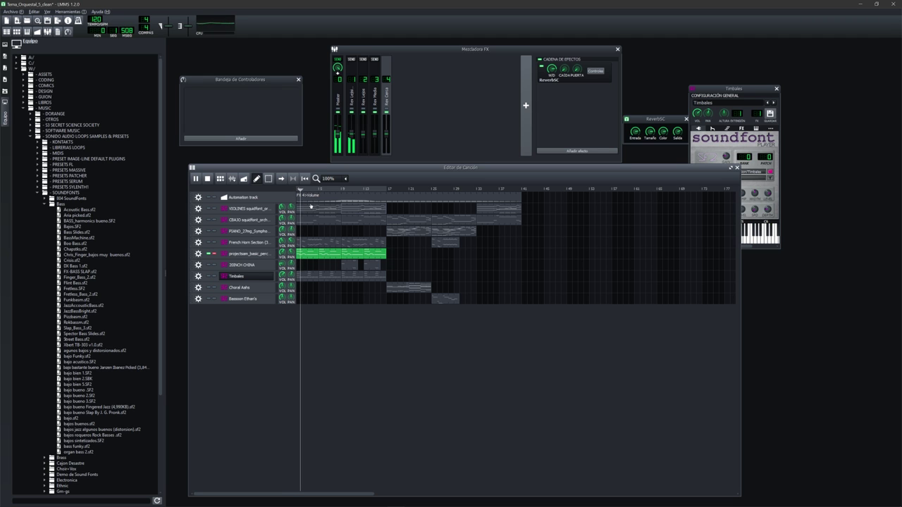
pyautogui.press('space')
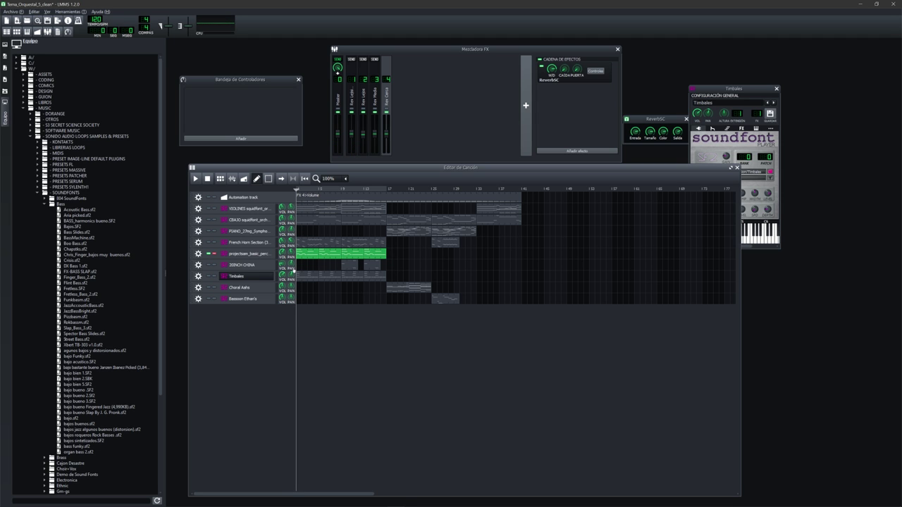
# Step: Solo Timbales, unmute 20INCH CHINA and projectsam_basic_percussion, and play them while watching the Rev Lejisimos channel level
pyautogui.click(215, 276)
pyautogui.click(210, 265)
pyautogui.click(209, 254)
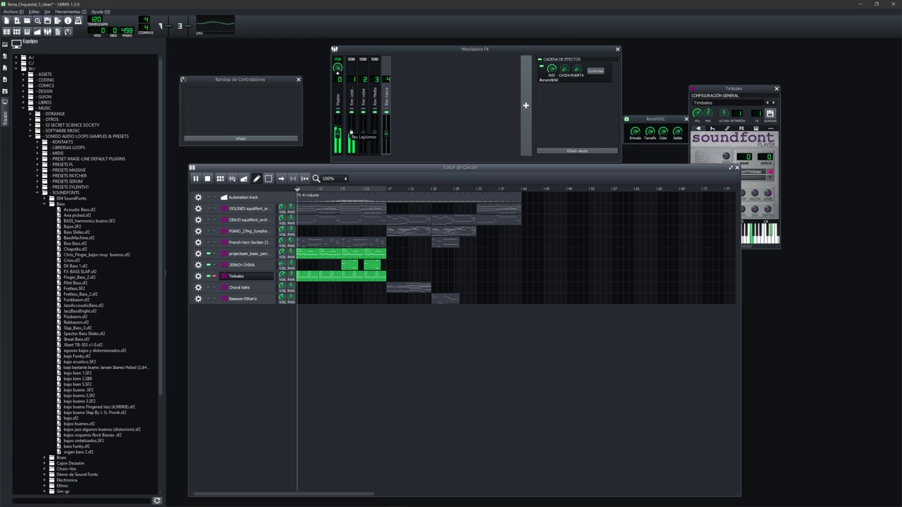
pyautogui.press('space')
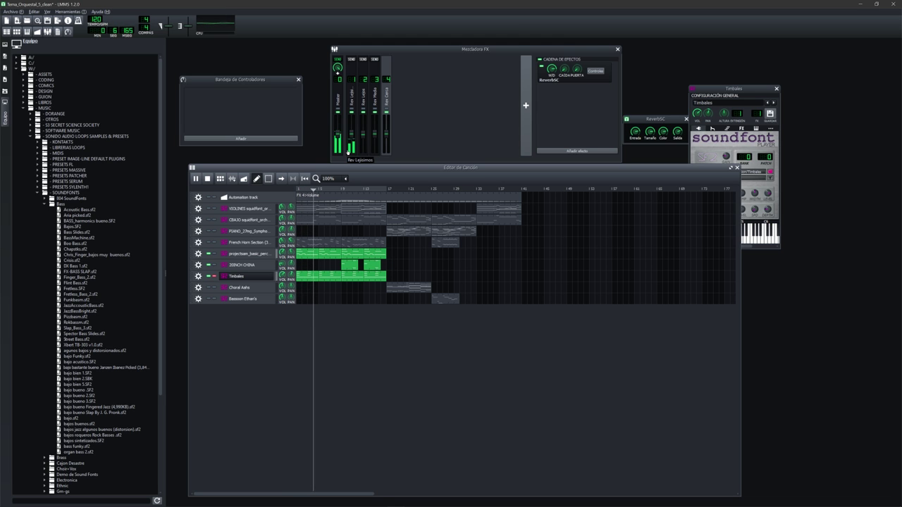
pyautogui.press('space')
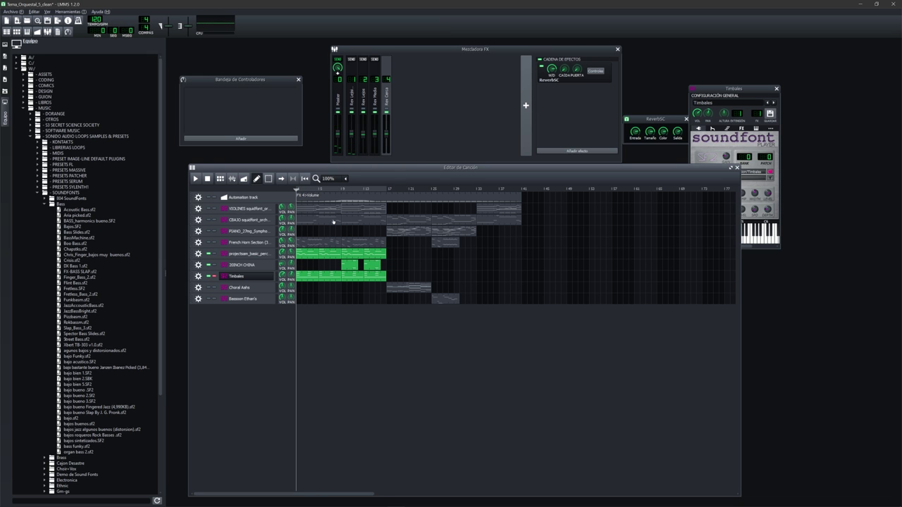
# Step: Inspect the effects chain of the projectsam_basic_percussion instrument, then close its window
pyautogui.click(252, 253)
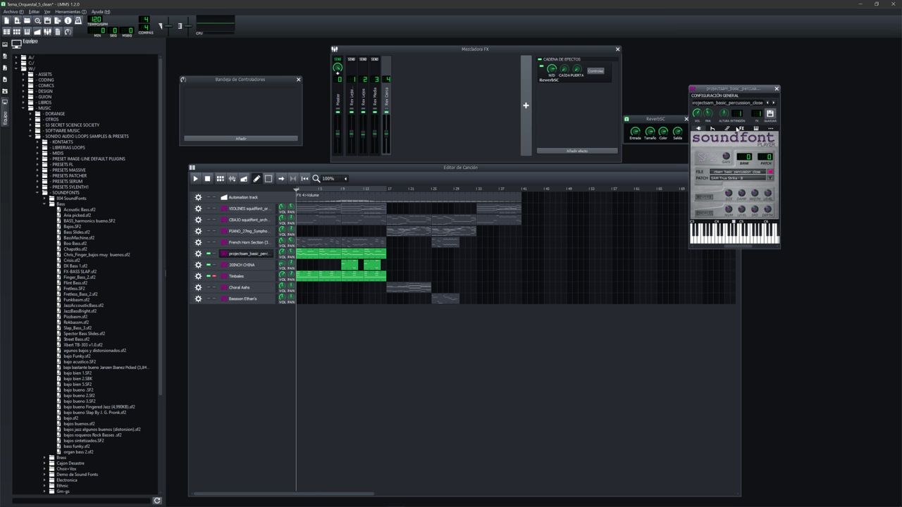
pyautogui.click(738, 129)
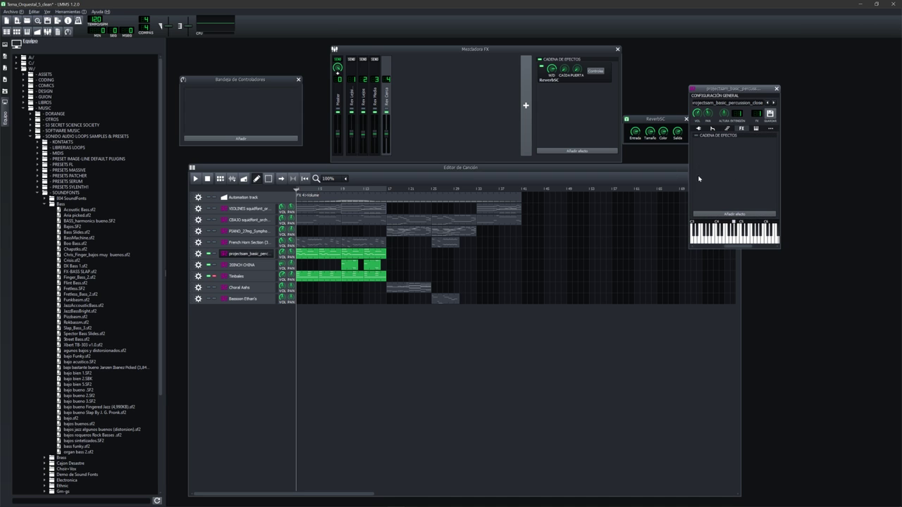
pyautogui.click(777, 88)
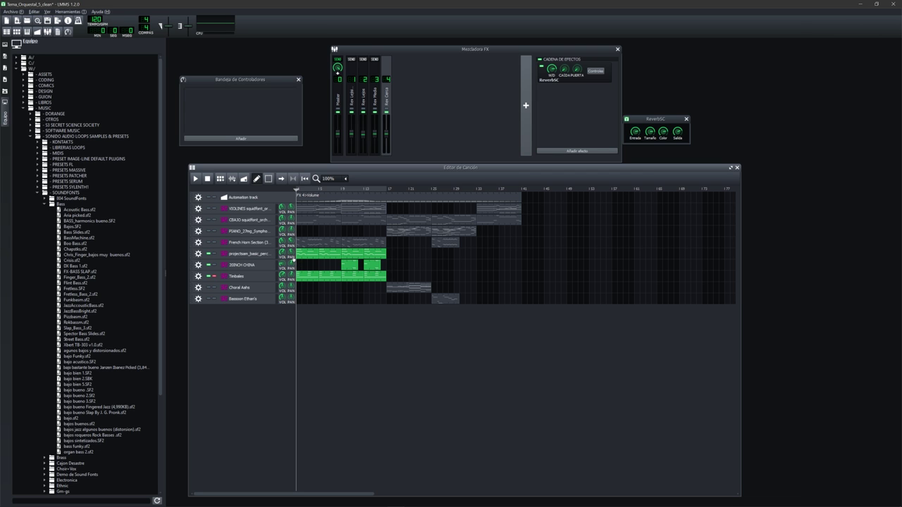
# Step: Rearrange the ReverbSC, controller rack, Song Editor and FX Mixer windows to space them out
pyautogui.click(559, 108)
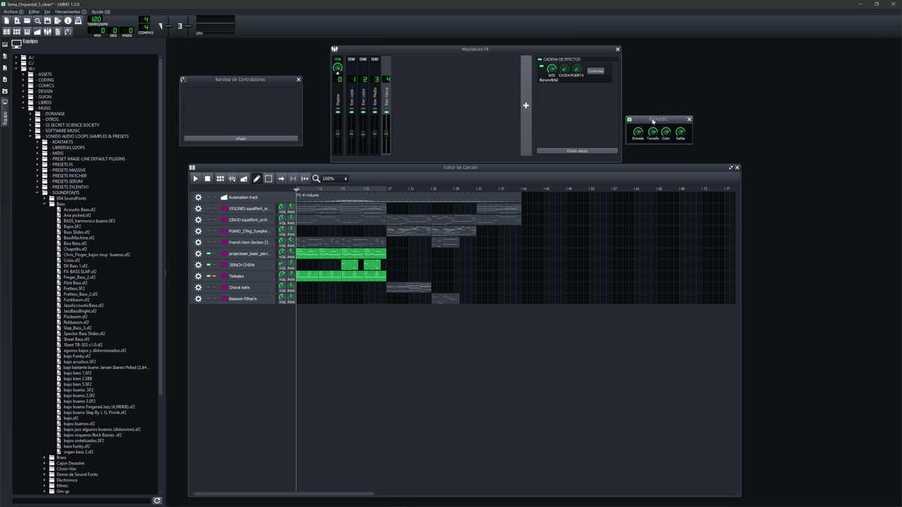
pyautogui.moveTo(641, 118); pyautogui.dragTo(653, 111)
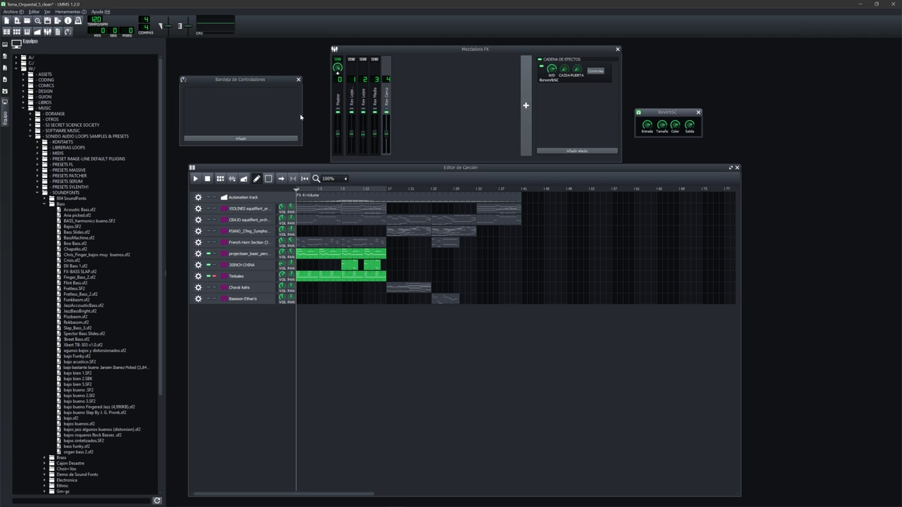
pyautogui.moveTo(263, 81); pyautogui.dragTo(281, 80)
pyautogui.moveTo(432, 168); pyautogui.dragTo(430, 154)
pyautogui.moveTo(546, 52); pyautogui.dragTo(544, 46)
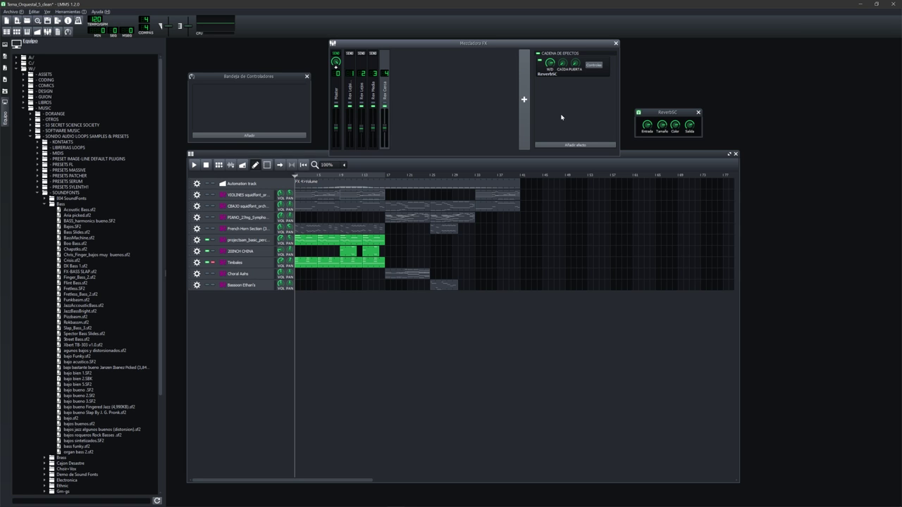
# Step: Return the playhead to the start of the song and clear the solo so every track is unmuted
pyautogui.click(341, 176)
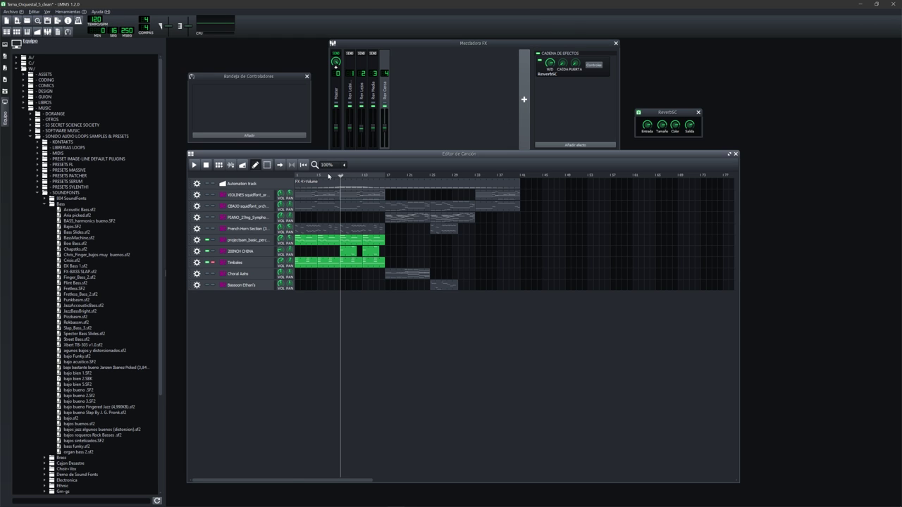
pyautogui.moveTo(331, 177); pyautogui.dragTo(317, 177)
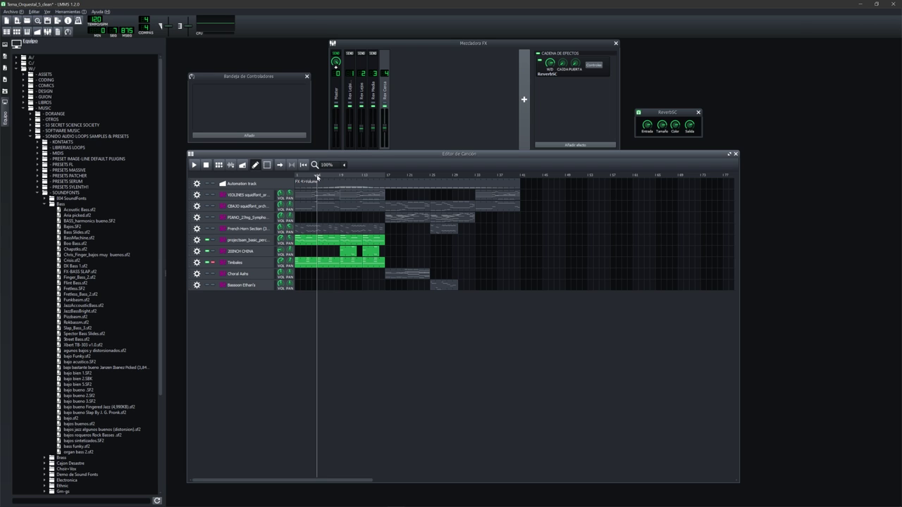
pyautogui.moveTo(317, 177); pyautogui.dragTo(250, 178)
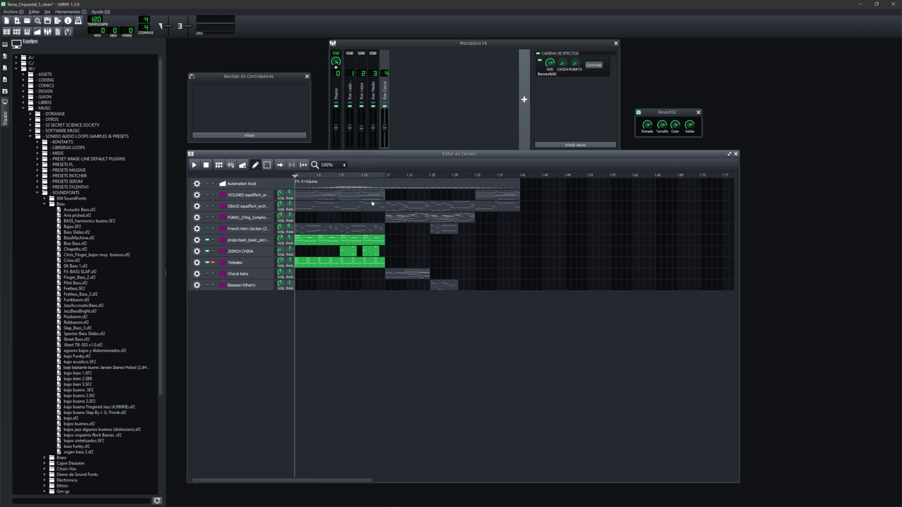
pyautogui.click(207, 240)
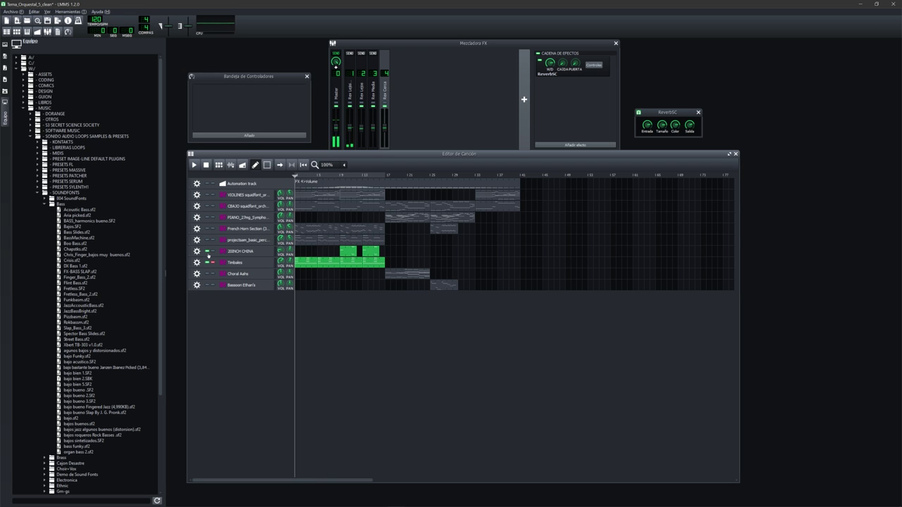
pyautogui.click(213, 253)
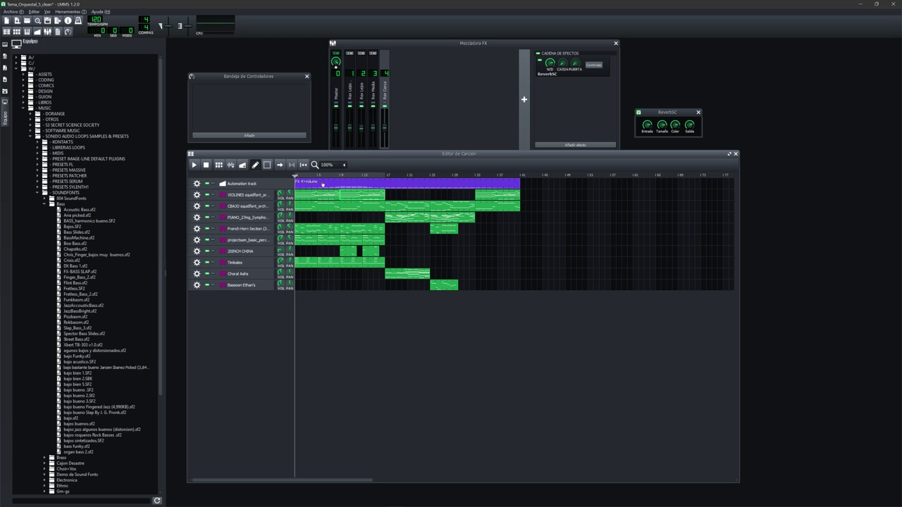
# Step: Check the mixer channel assignments of the piano, Choral Aahs, Bassoon and French Horn tracks, and place the playhead at bar 17
pyautogui.click(253, 219)
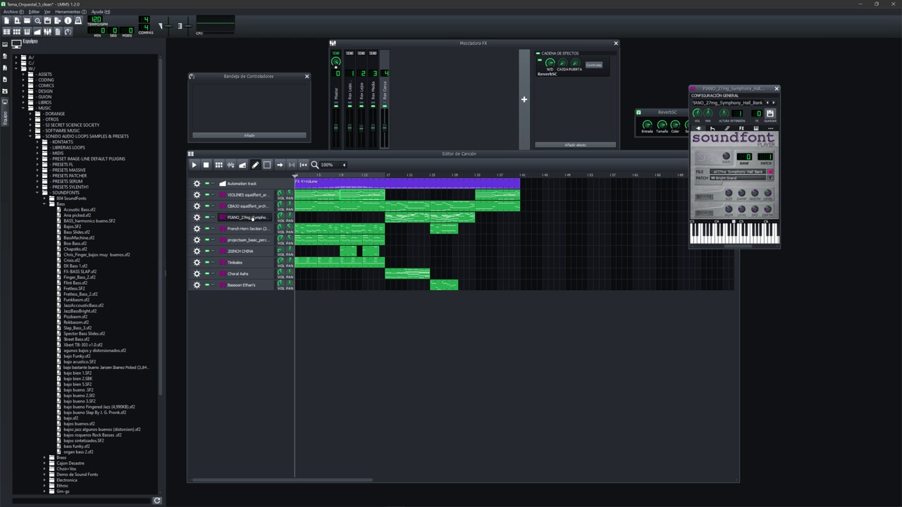
pyautogui.click(399, 176)
pyautogui.click(241, 207)
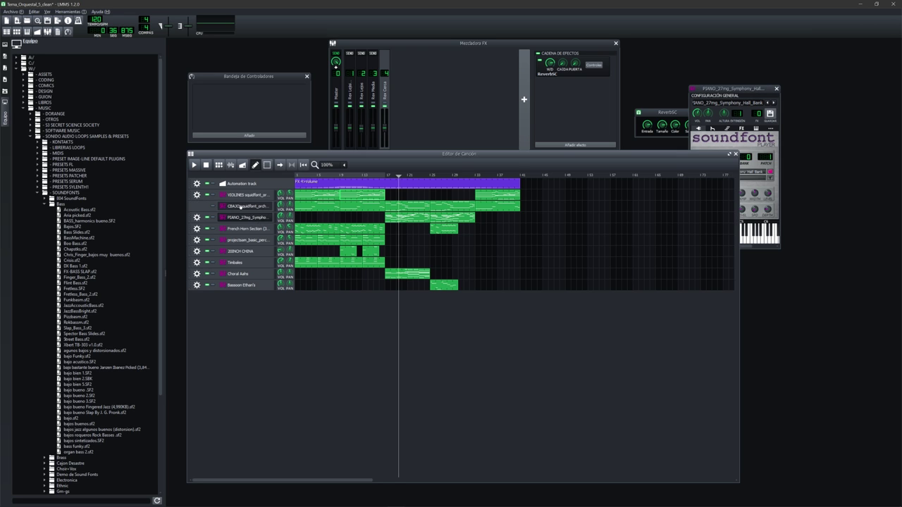
pyautogui.click(242, 277)
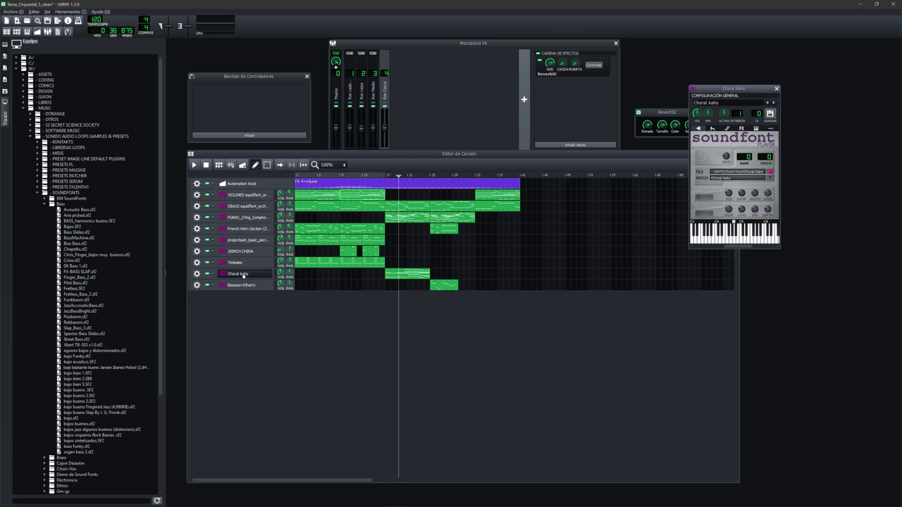
pyautogui.click(241, 284)
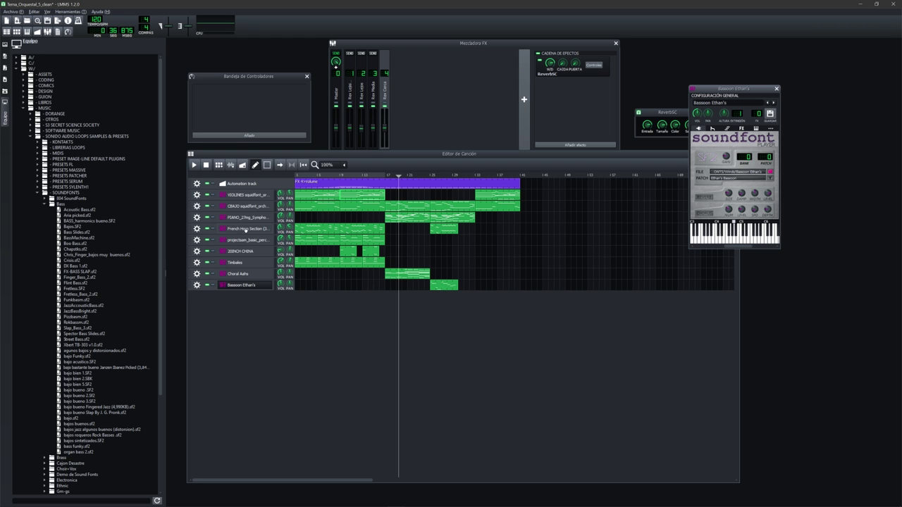
pyautogui.click(245, 230)
pyautogui.click(388, 176)
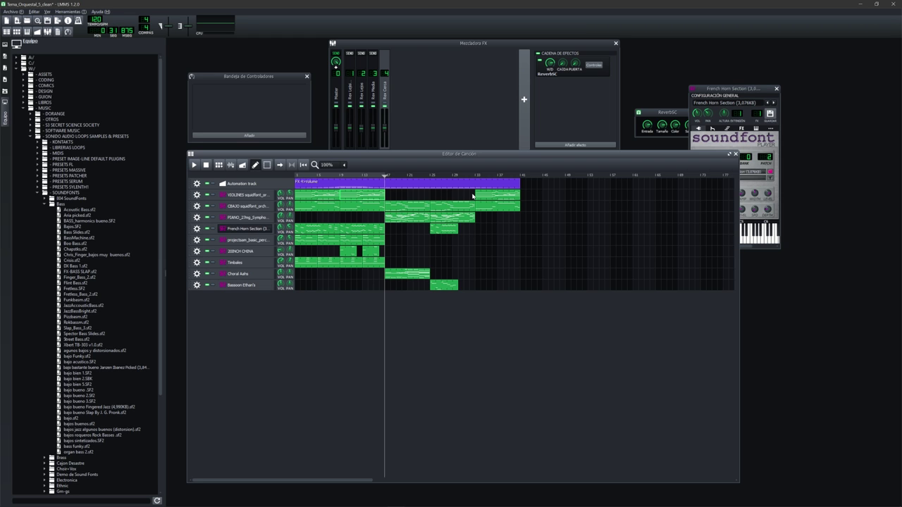
# Step: Solo the Choral Aahs track with its instrument window open and play it from just before bar 17
pyautogui.moveTo(713, 95); pyautogui.dragTo(720, 83)
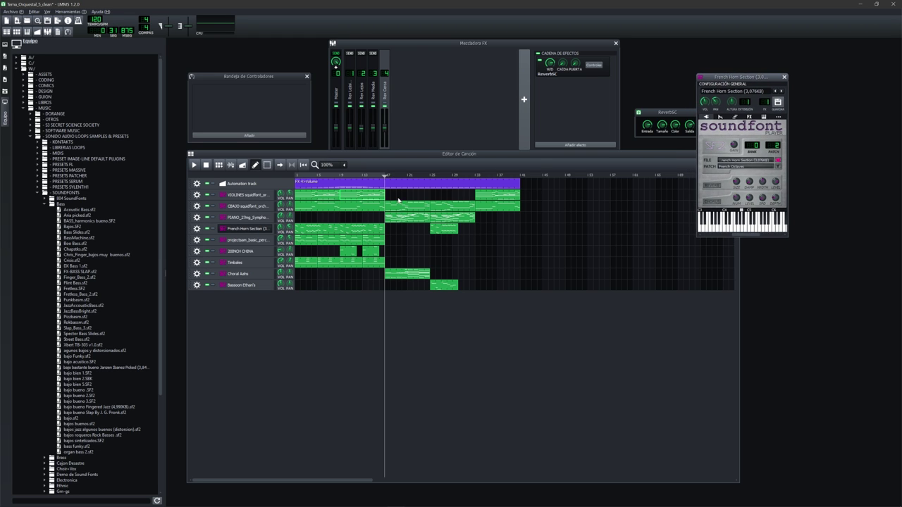
pyautogui.click(383, 178)
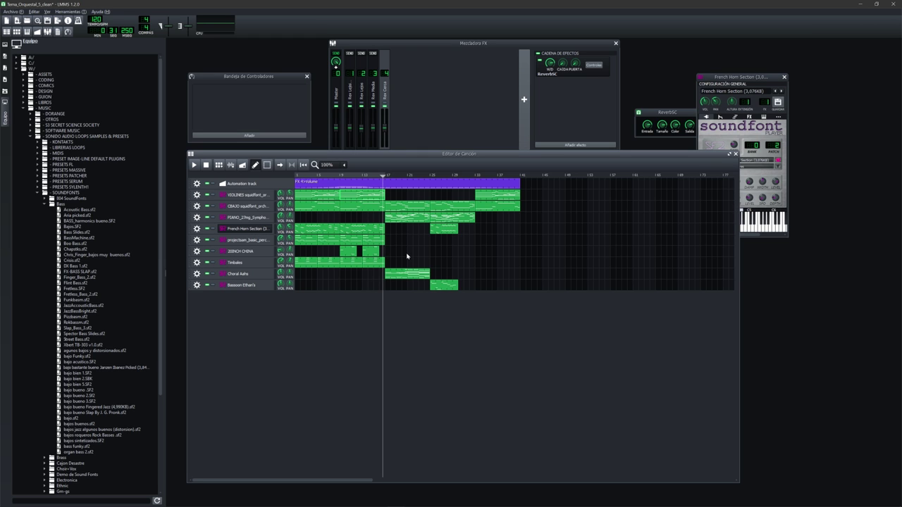
pyautogui.click(241, 273)
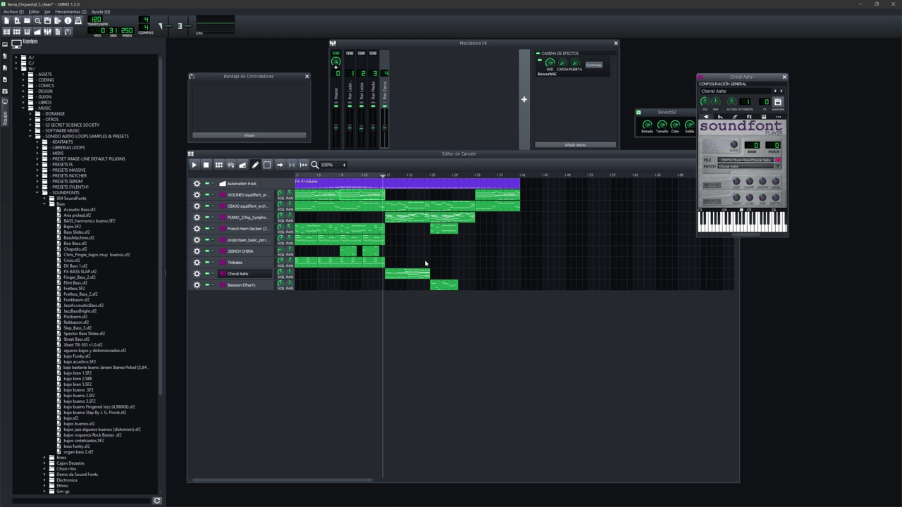
pyautogui.click(212, 274)
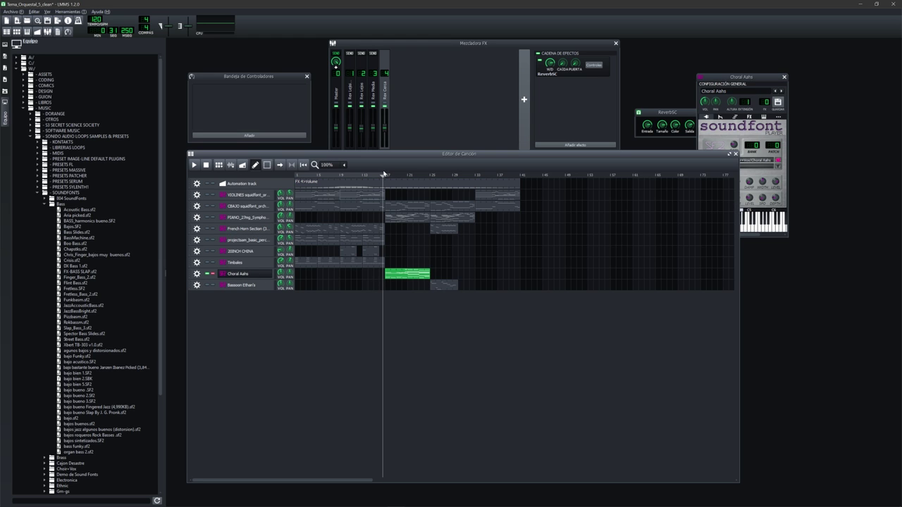
pyautogui.press('space')
# Step: Assign the Choral Aahs track to mixer channel 4, close its instrument window and stop playback
pyautogui.moveTo(737, 77); pyautogui.dragTo(721, 83)
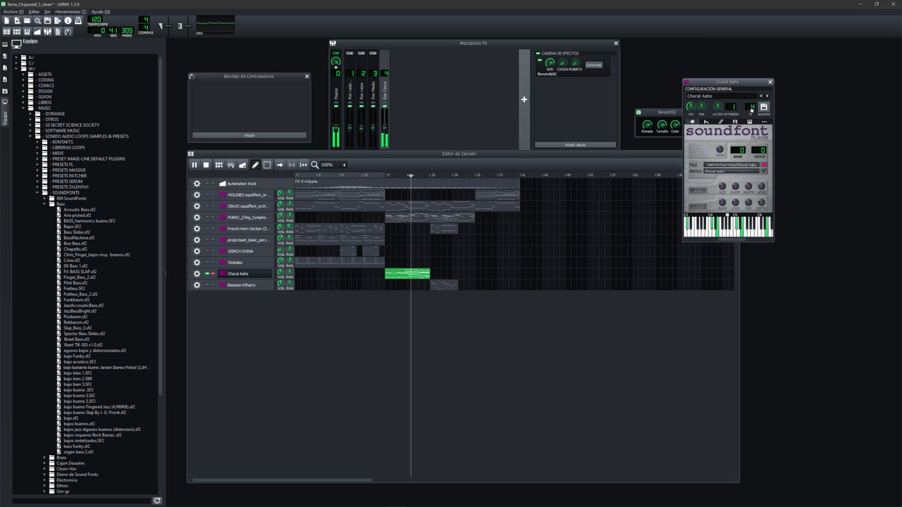
pyautogui.click(771, 83)
pyautogui.press('space')
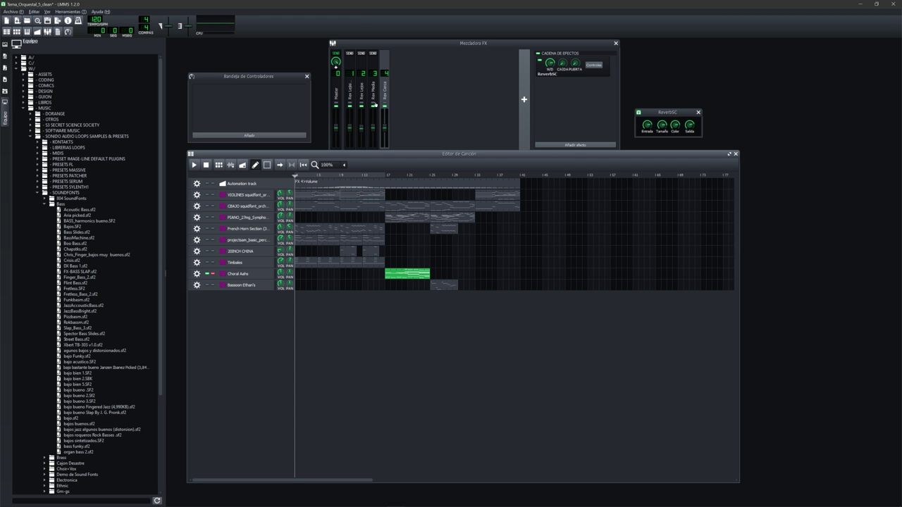
# Step: Clear the Choral Aahs solo and play the full mix from bar 17 with mixer channel 1 selected
pyautogui.click(351, 92)
pyautogui.click(401, 188)
pyautogui.press('space')
pyautogui.click(212, 274)
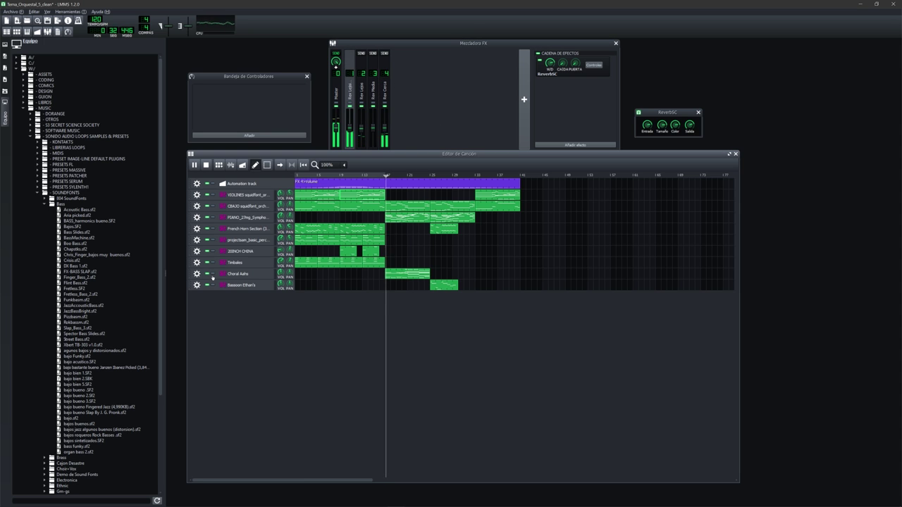
pyautogui.press('space')
pyautogui.click(385, 175)
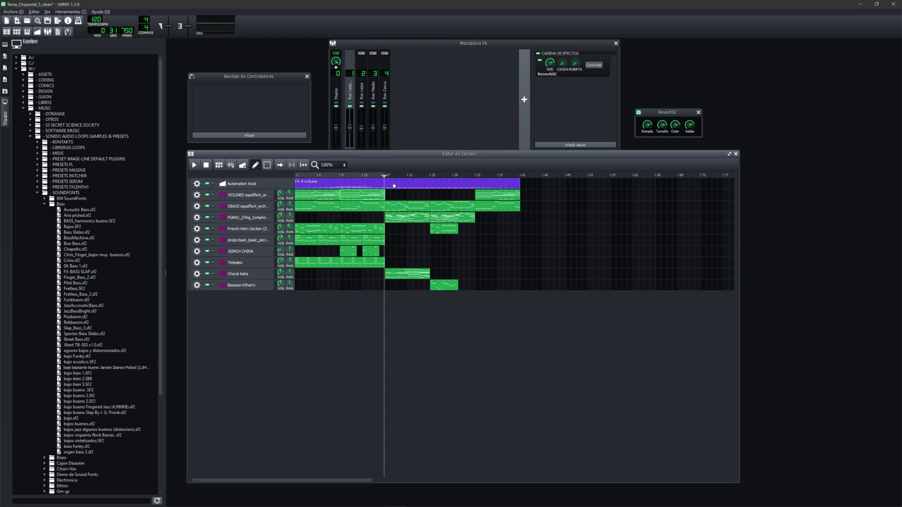
pyautogui.press('space')
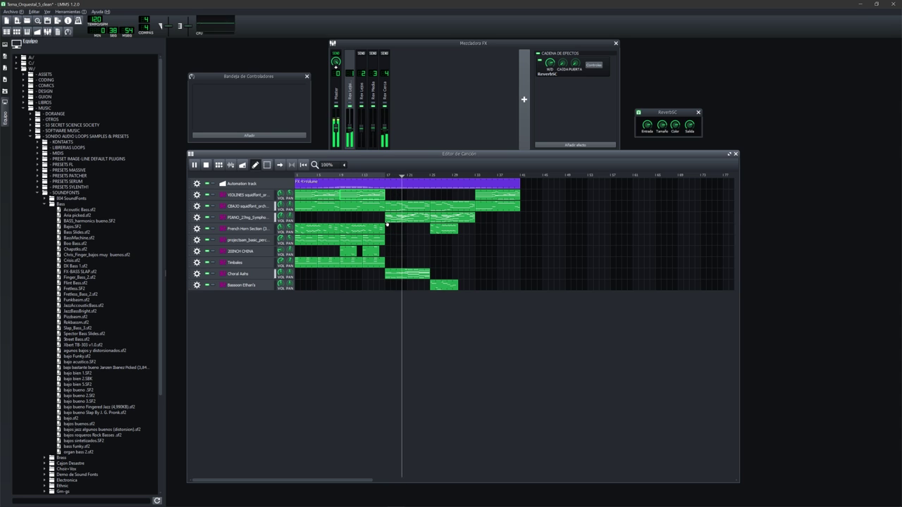
# Step: Solo the PIANO track during playback, assign it to mixer channel 2, then clear the solo and stop
pyautogui.click(213, 218)
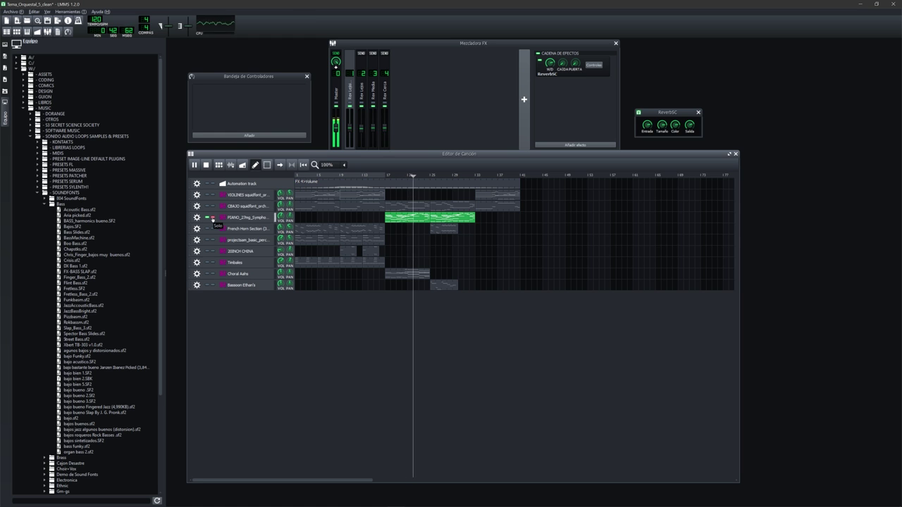
pyautogui.click(235, 219)
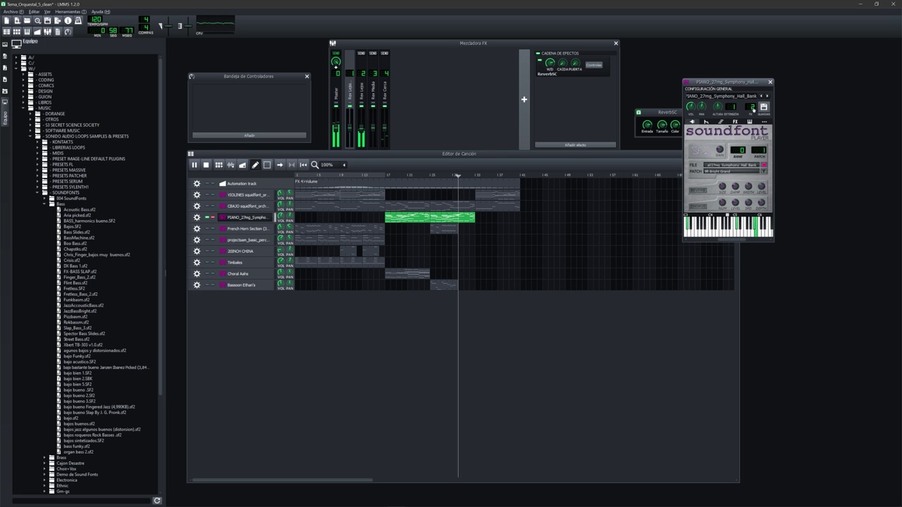
pyautogui.click(771, 82)
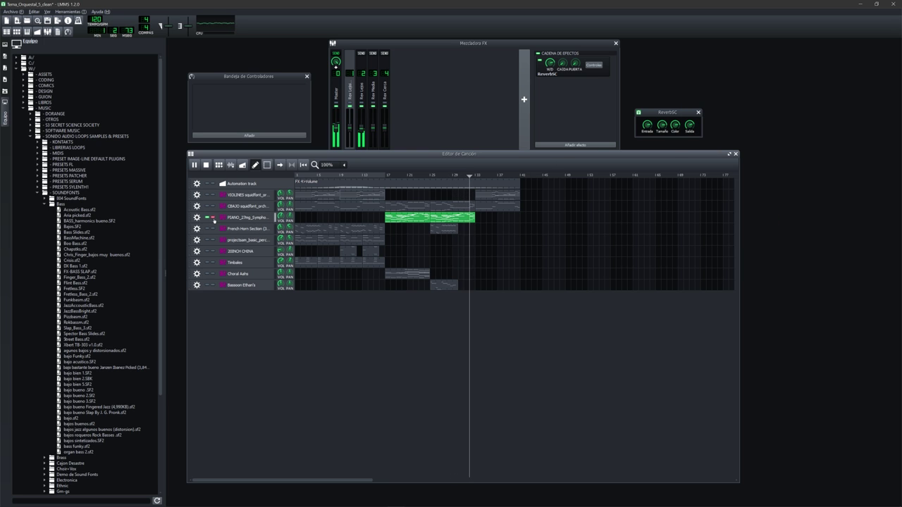
pyautogui.click(213, 218)
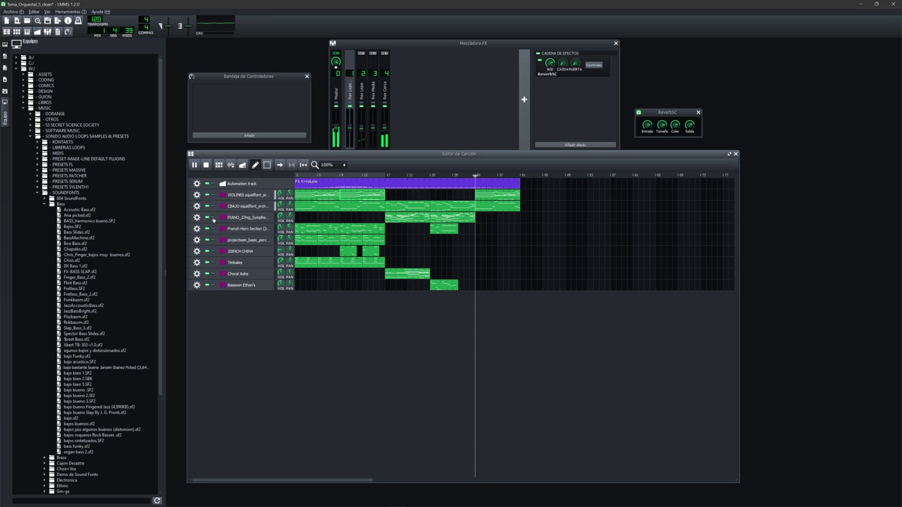
pyautogui.press('space')
# Step: Play the full mix from just before bar 17 and raise the PIANO track's volume to about 118%
pyautogui.click(382, 176)
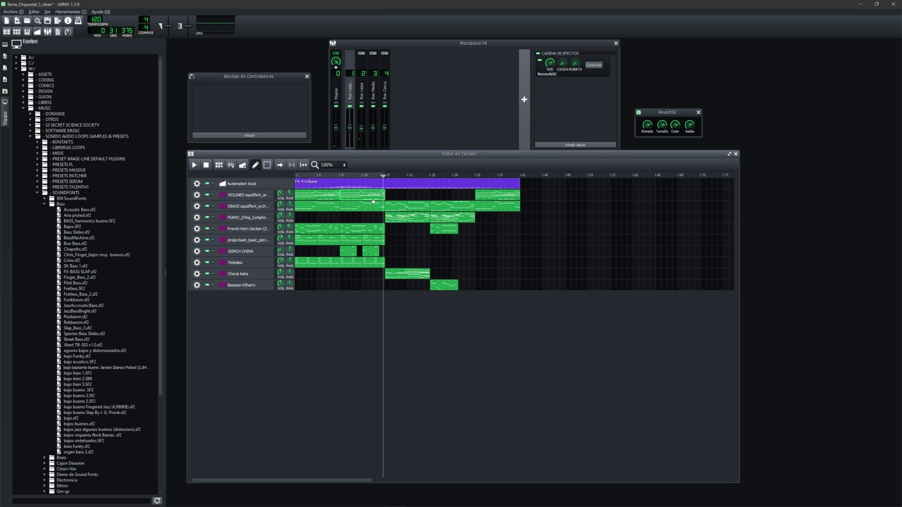
pyautogui.click(240, 217)
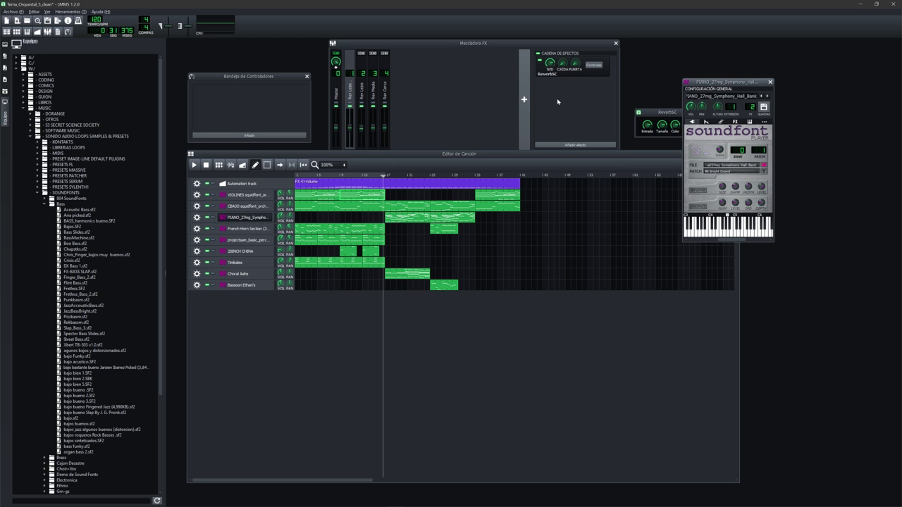
pyautogui.click(364, 67)
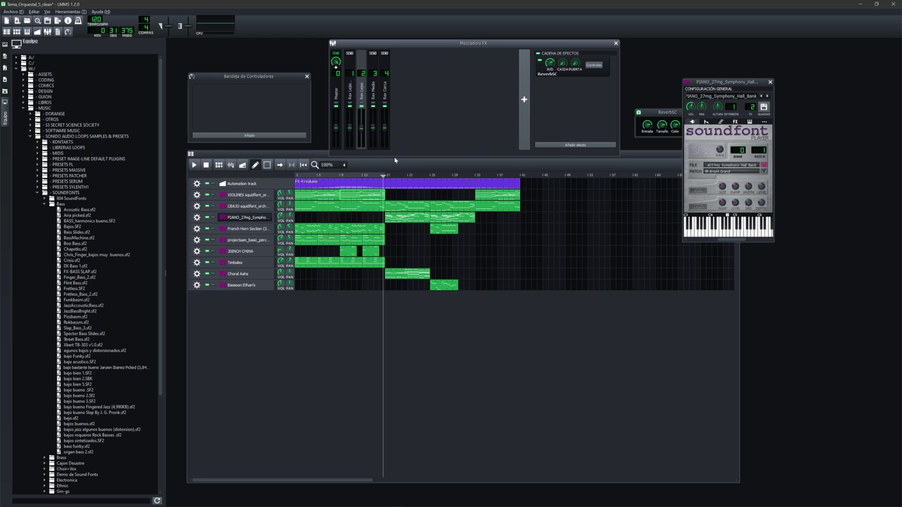
pyautogui.click(314, 158)
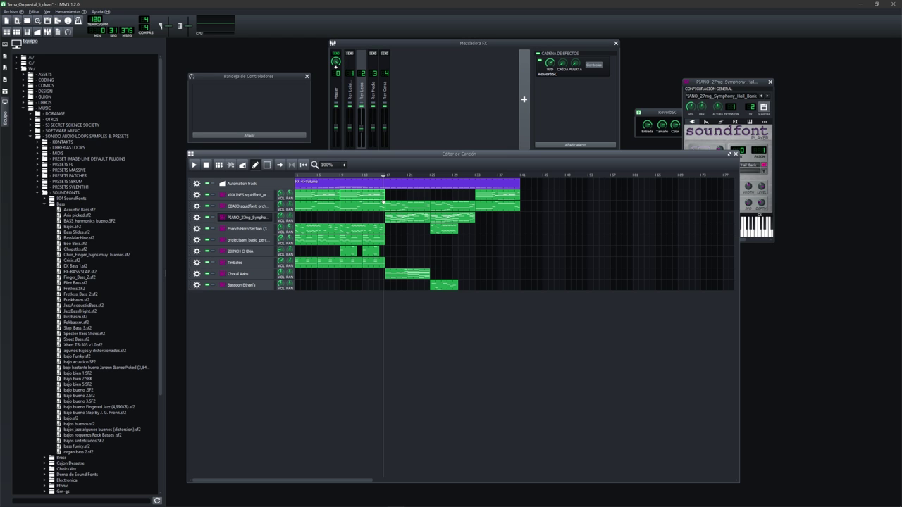
pyautogui.press('space')
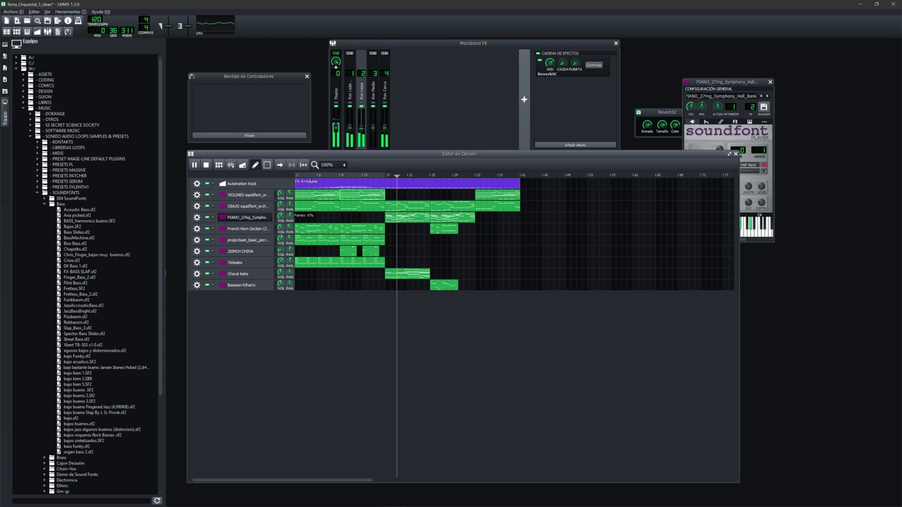
pyautogui.moveTo(282, 216)
pyautogui.moveTo(281, 216); pyautogui.dragTo(282, 212)
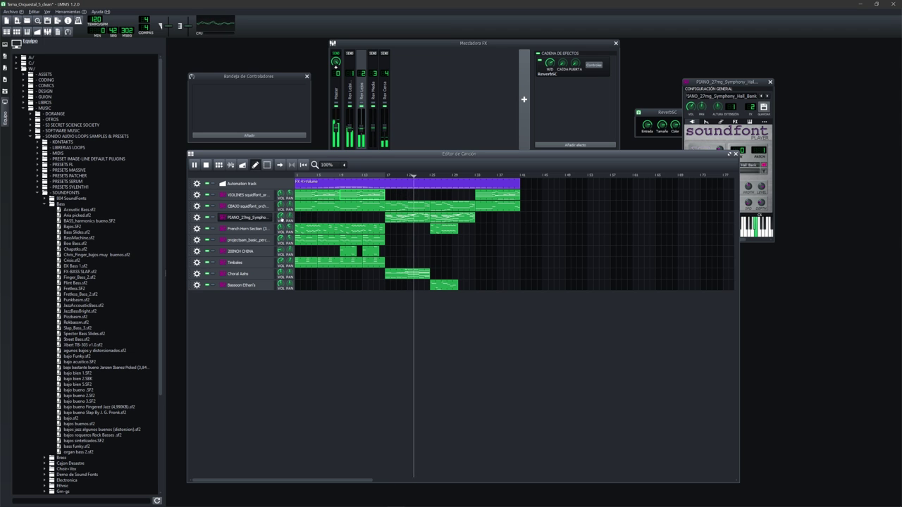
pyautogui.moveTo(281, 216); pyautogui.dragTo(281, 193)
pyautogui.moveTo(282, 217)
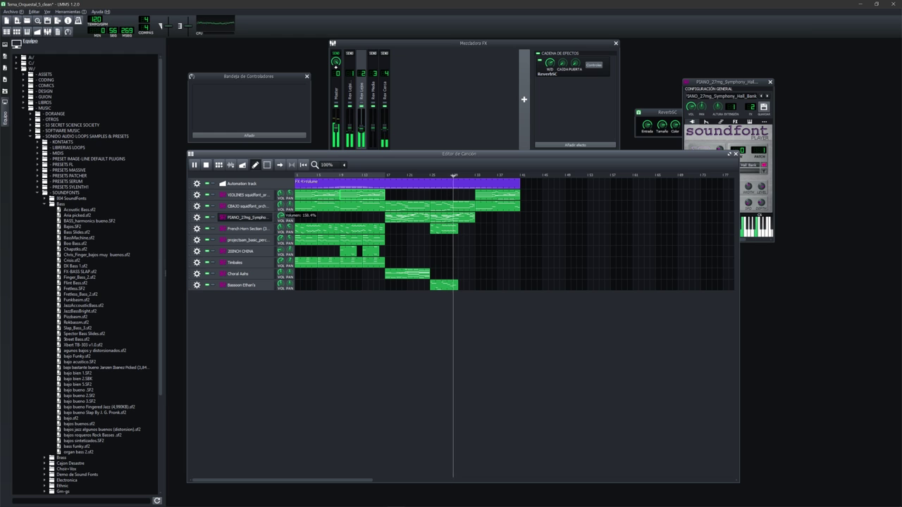
pyautogui.press('space')
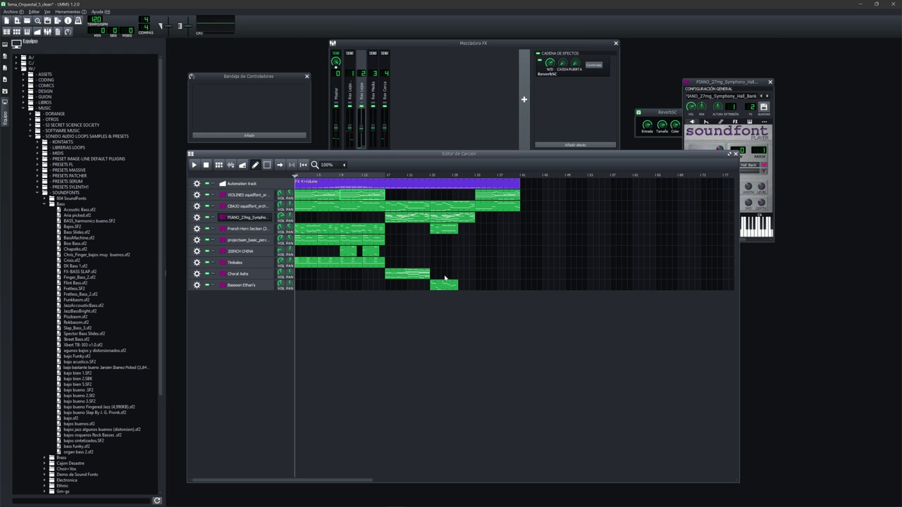
# Step: Solo the Bassoon track, listen to it from bar 25 and return the playhead to bar 25
pyautogui.click(430, 175)
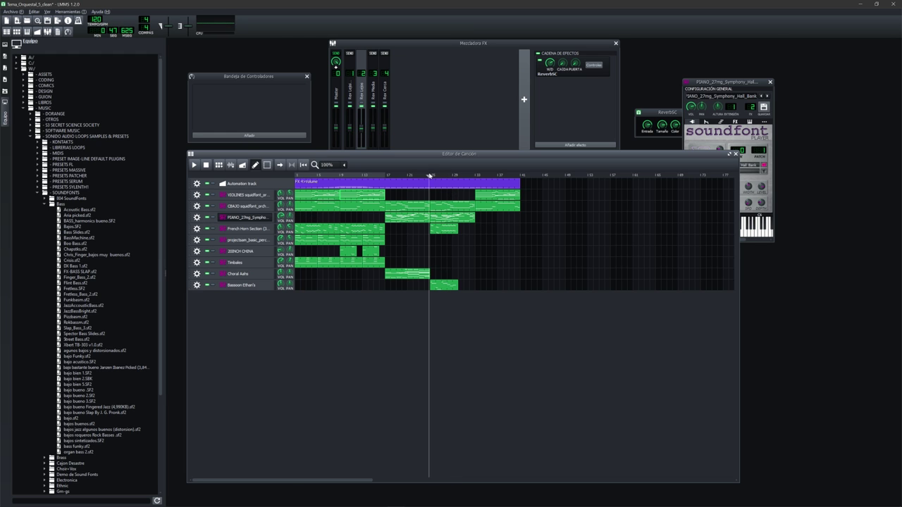
pyautogui.doubleClick(432, 286)
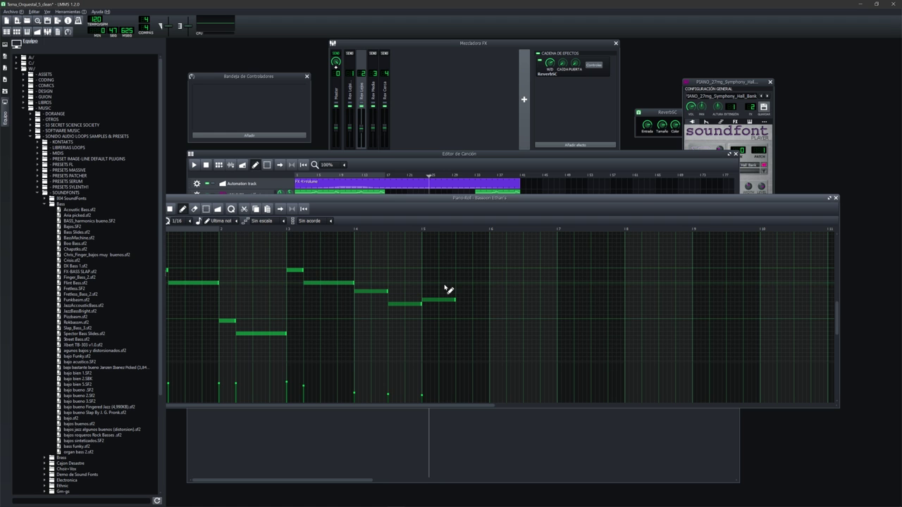
pyautogui.click(837, 198)
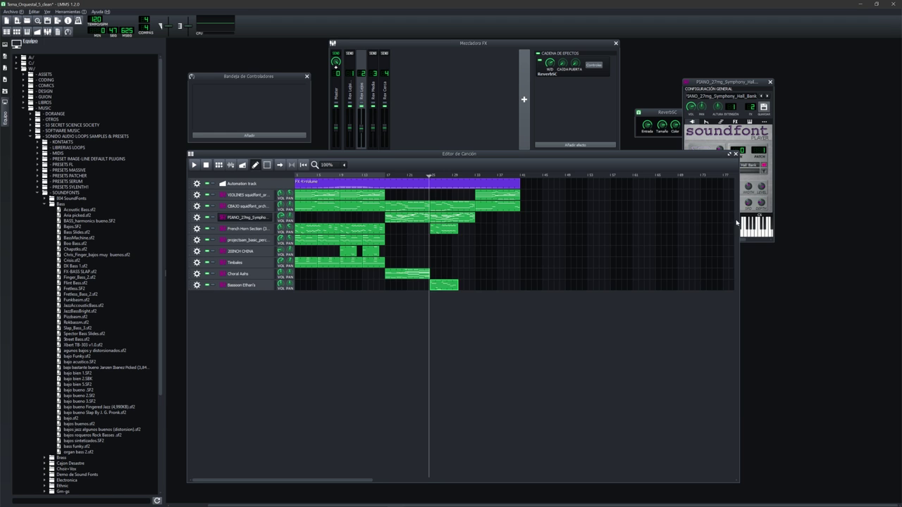
pyautogui.click(214, 285)
pyautogui.press('space')
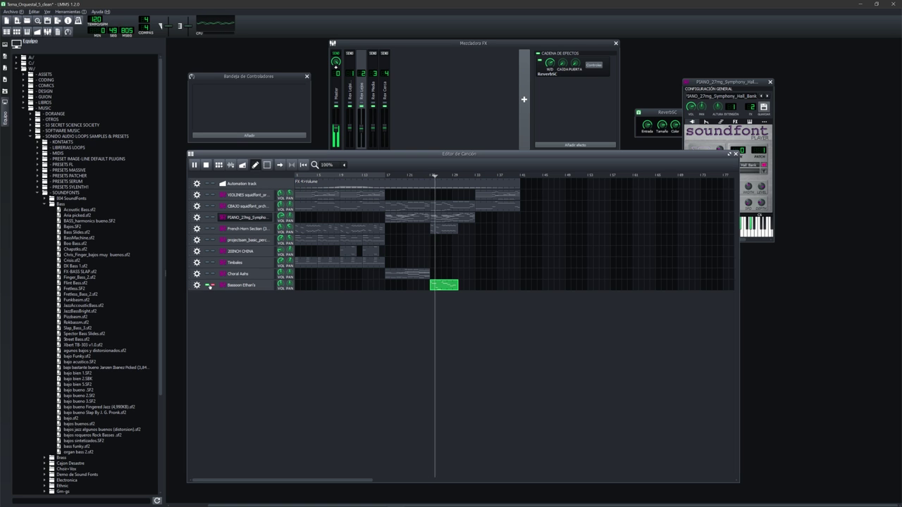
pyautogui.press('space')
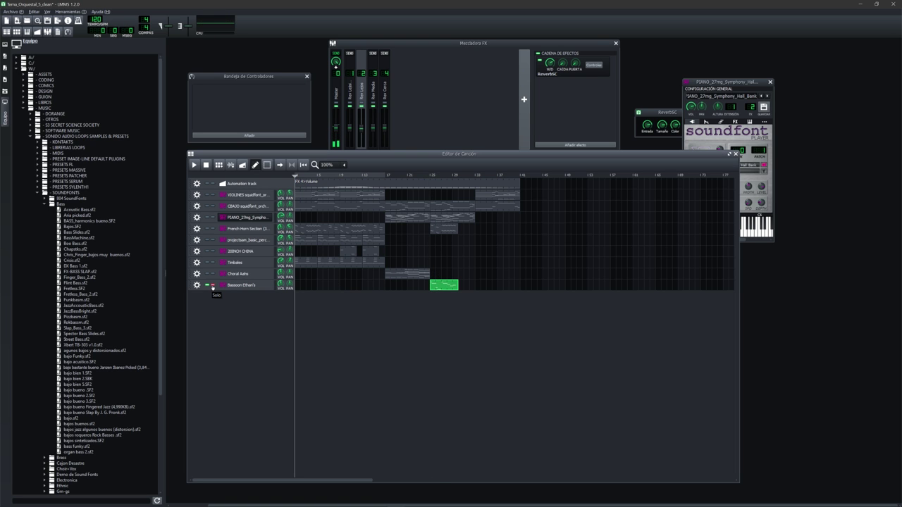
pyautogui.click(213, 285)
pyautogui.click(213, 286)
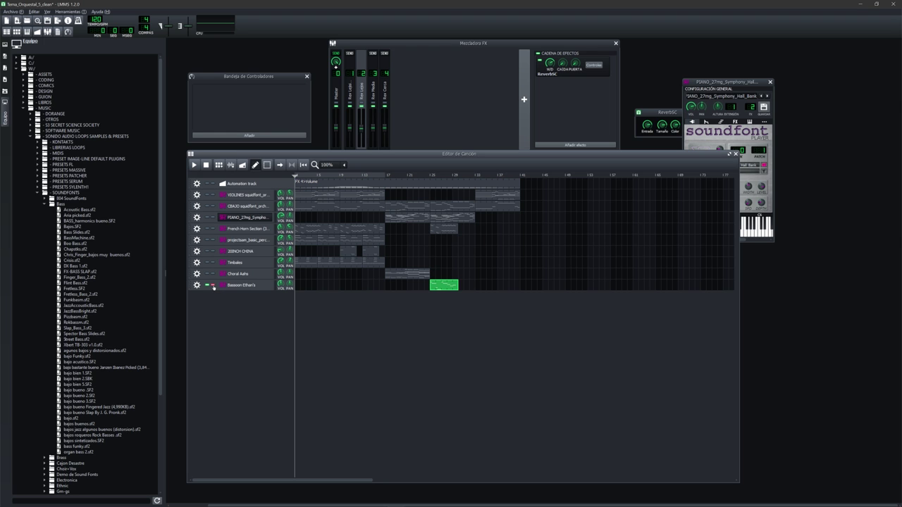
pyautogui.click(430, 176)
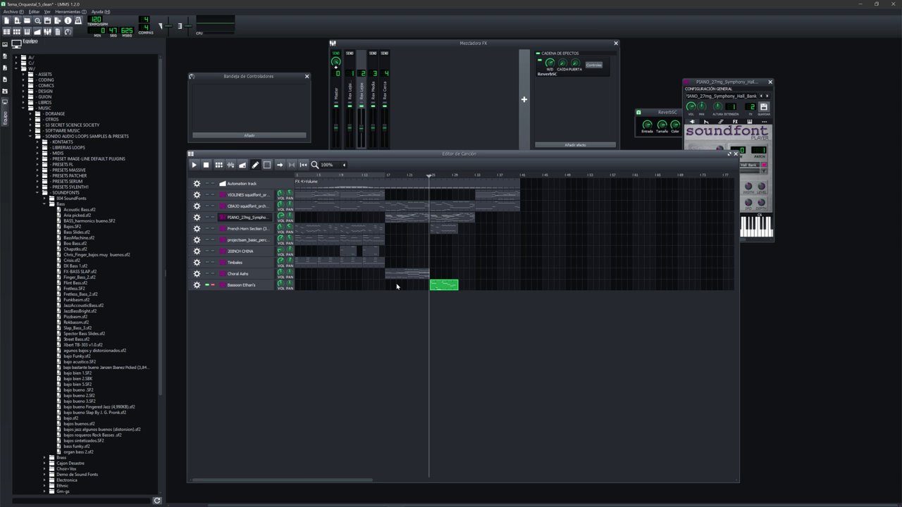
# Step: Open the Bassoon clip in the piano roll, audition high and low keys across its range, and close the piano roll
pyautogui.doubleClick(440, 286)
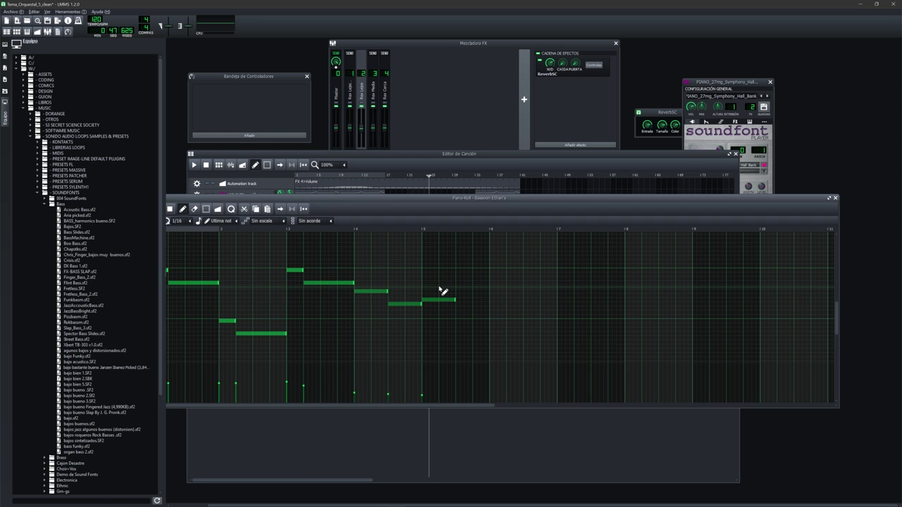
pyautogui.scroll(3, 272, 282)
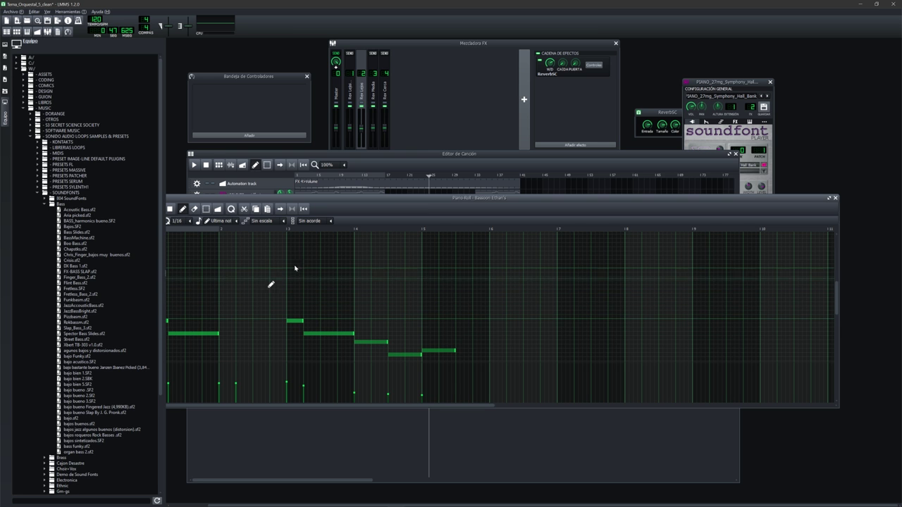
pyautogui.moveTo(406, 198); pyautogui.dragTo(491, 176)
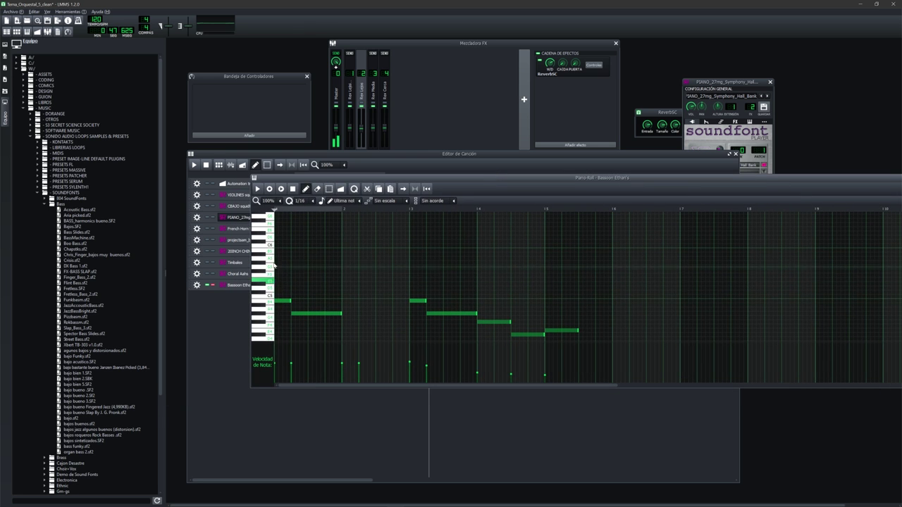
pyautogui.scroll(4, 262, 275)
pyautogui.scroll(-8, 267, 253)
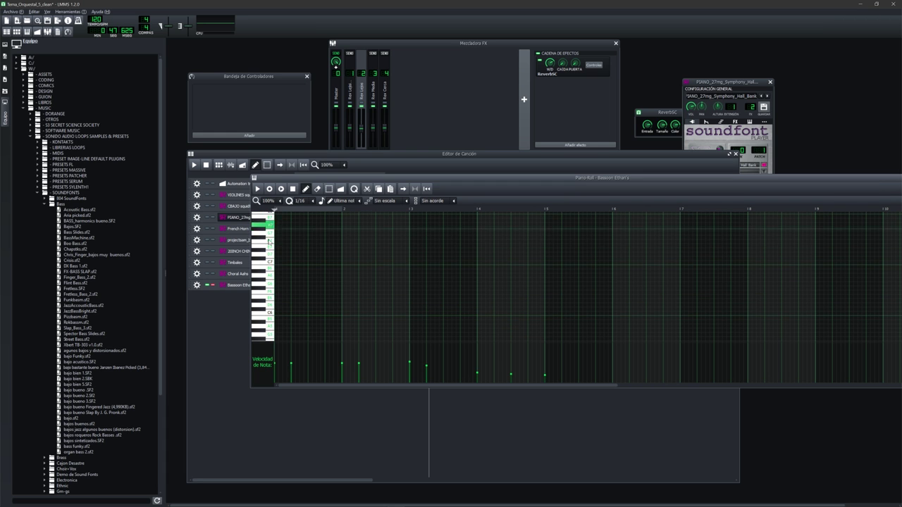
pyautogui.click(264, 293)
pyautogui.click(264, 318)
pyautogui.click(269, 240)
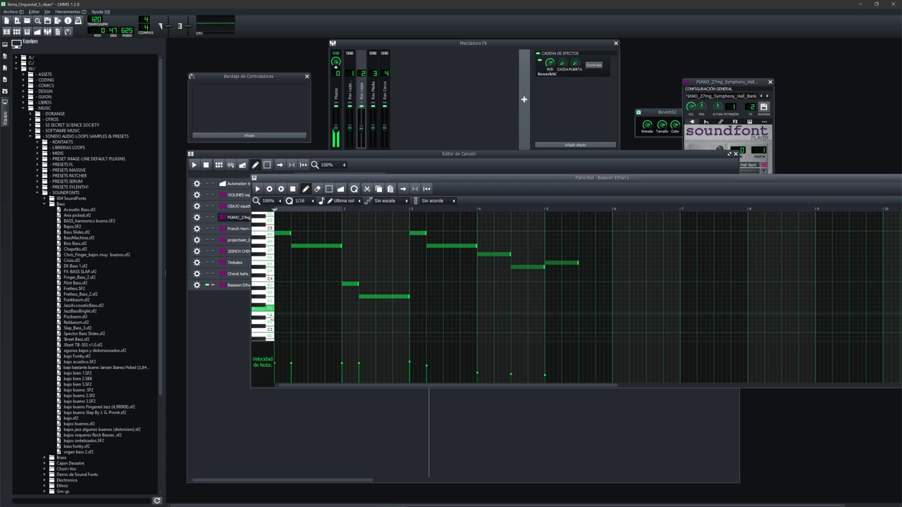
pyautogui.click(318, 330)
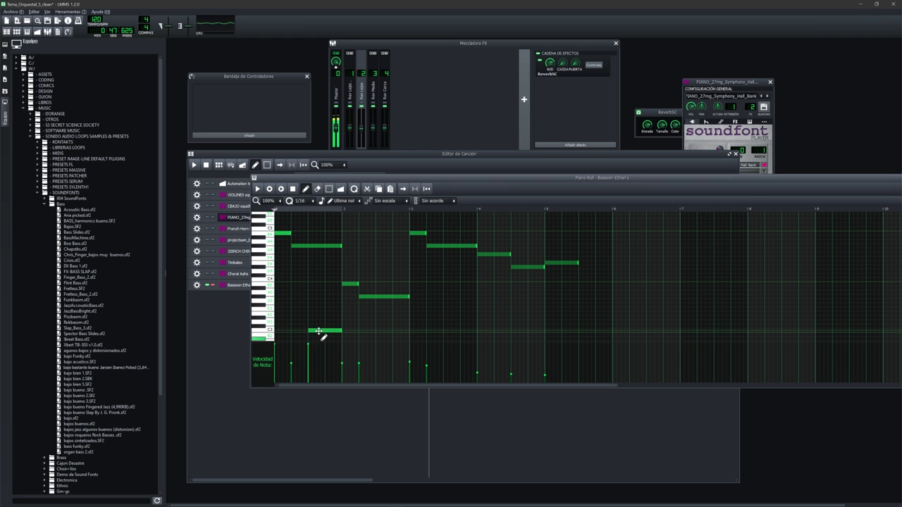
pyautogui.scroll(-3, 325, 334)
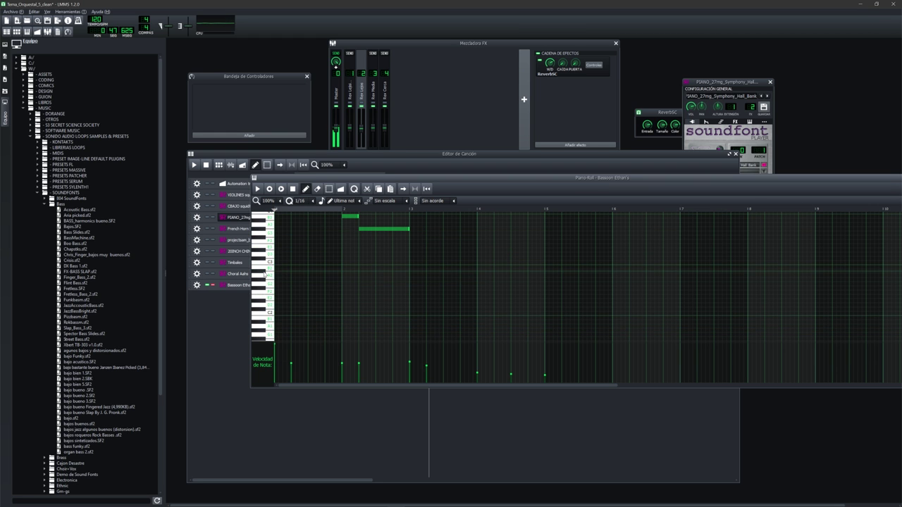
pyautogui.moveTo(842, 177); pyautogui.dragTo(771, 178)
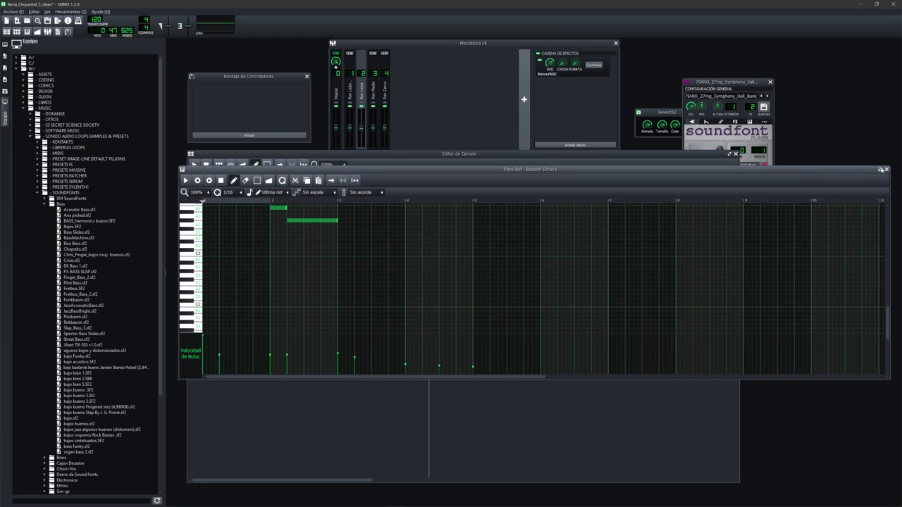
pyautogui.click(881, 174)
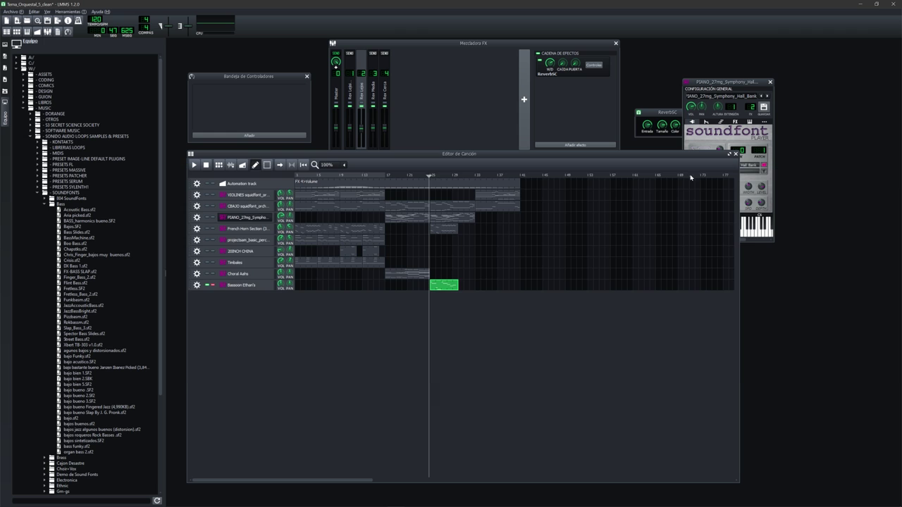
# Step: Assign the Bassoon track to mixer channel 1 while playing it solo, and return the playhead to just before bar 25
pyautogui.click(215, 286)
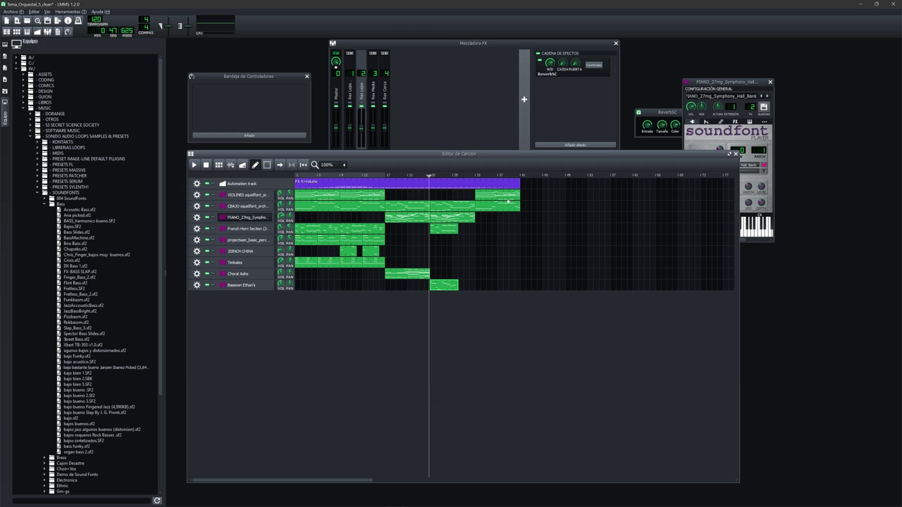
pyautogui.click(213, 286)
pyautogui.moveTo(744, 83); pyautogui.dragTo(702, 122)
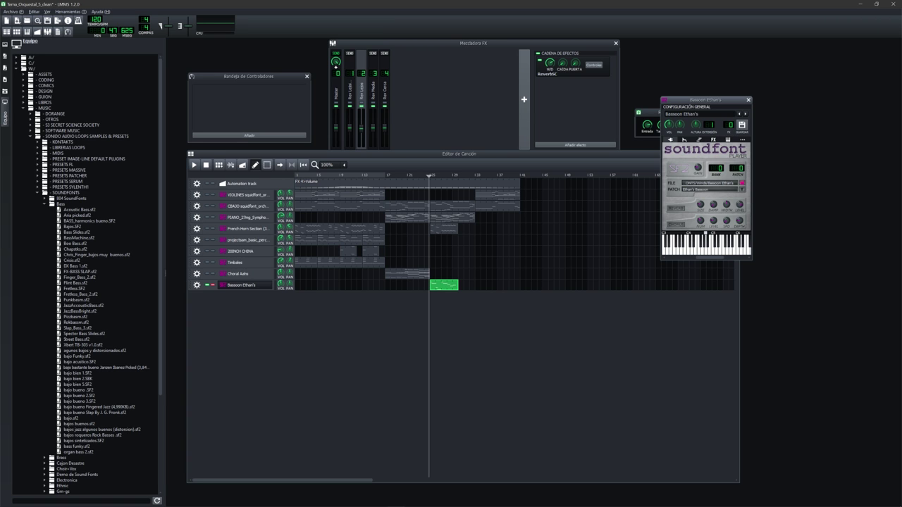
pyautogui.press('space')
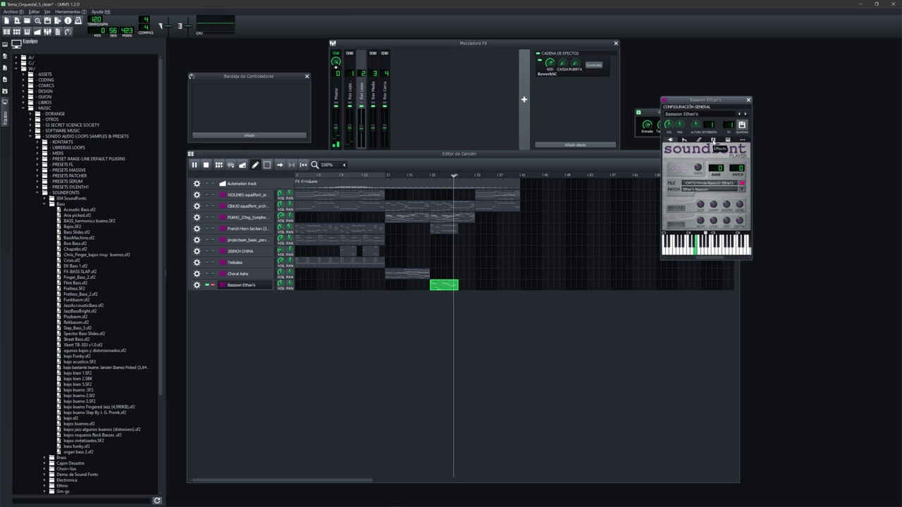
pyautogui.click(477, 166)
pyautogui.press('space')
pyautogui.click(427, 176)
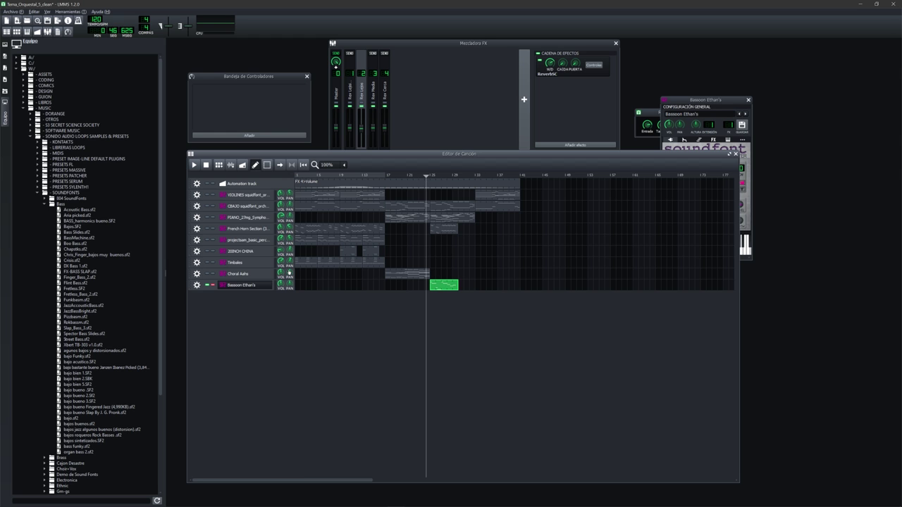
# Step: Clear the Bassoon solo and, while playing the full mix from around bar 25, set the Bassoon track's panning to about 30%
pyautogui.click(214, 286)
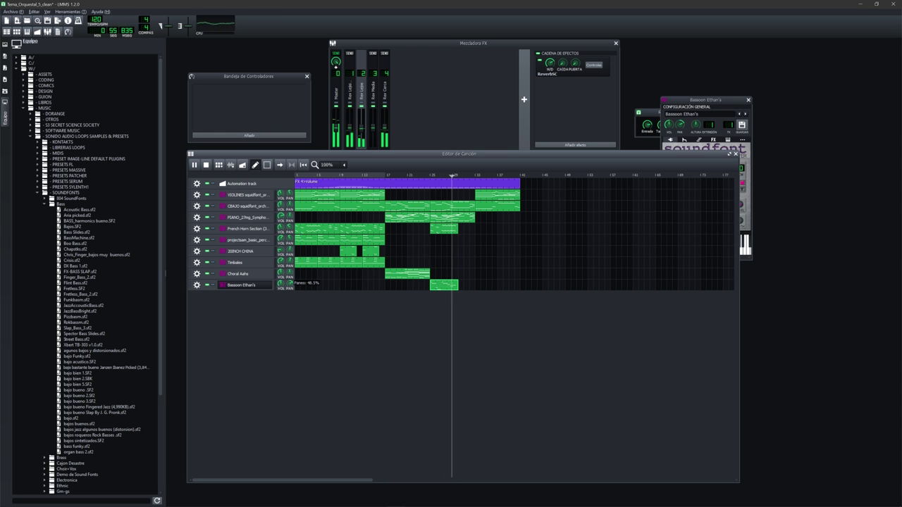
pyautogui.press('space')
pyautogui.click(430, 174)
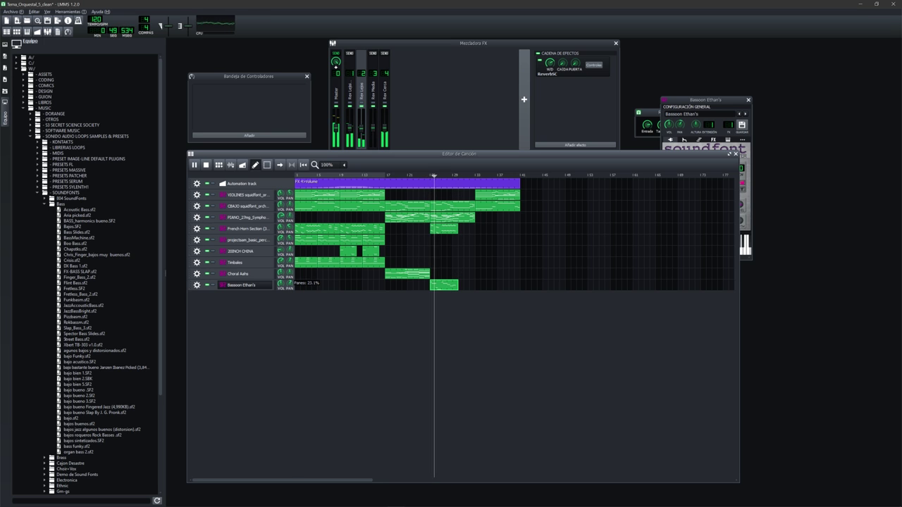
pyautogui.moveTo(291, 286); pyautogui.dragTo(292, 285)
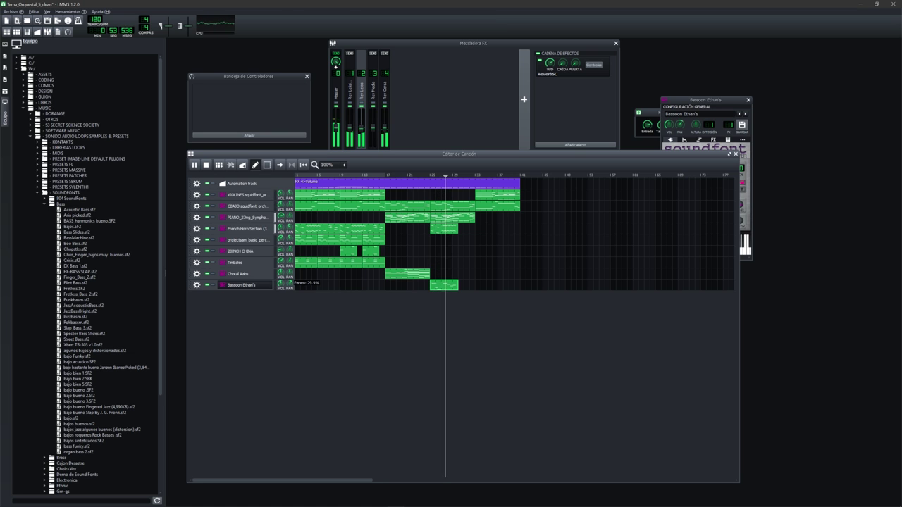
pyautogui.press('space')
pyautogui.click(427, 176)
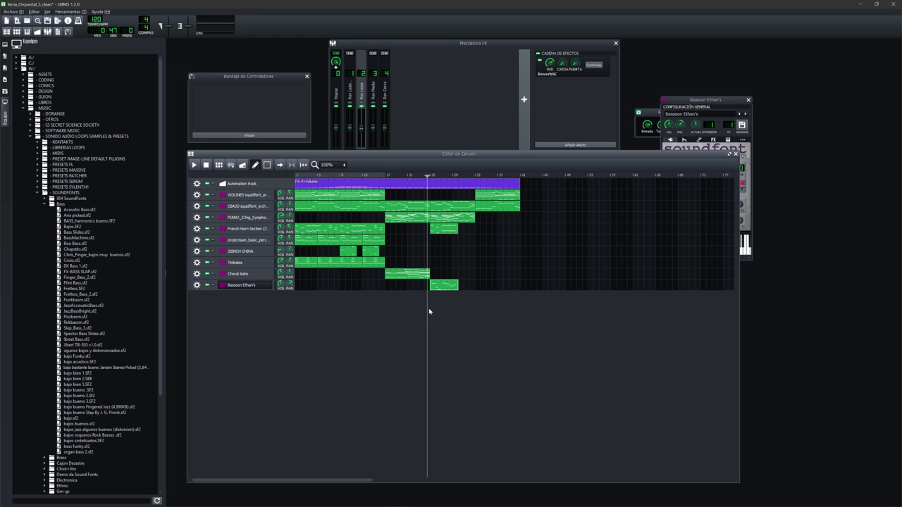
# Step: Listen to the full mix from around bar 25 through bar 33 to check the Bassoon's balance, and stop playback
pyautogui.moveTo(428, 176); pyautogui.dragTo(429, 176)
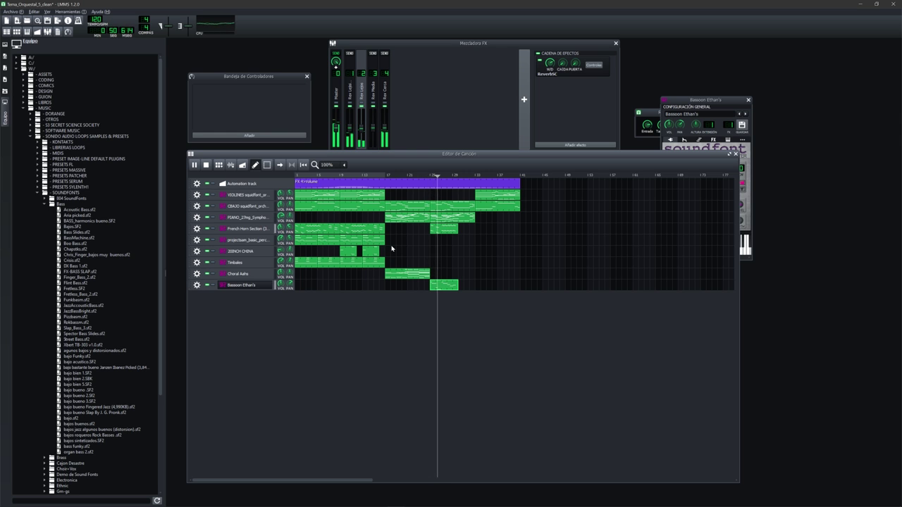
pyautogui.press('space')
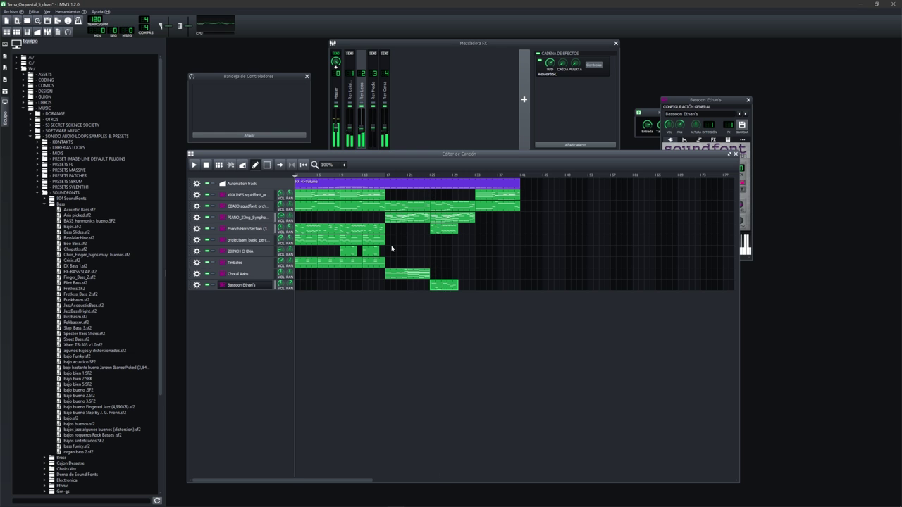
pyautogui.click(432, 175)
pyautogui.press('space')
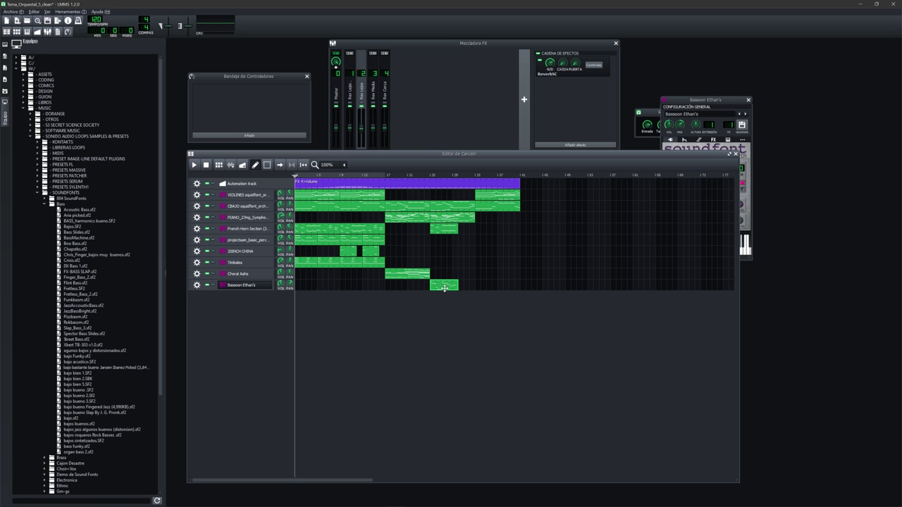
pyautogui.click(428, 179)
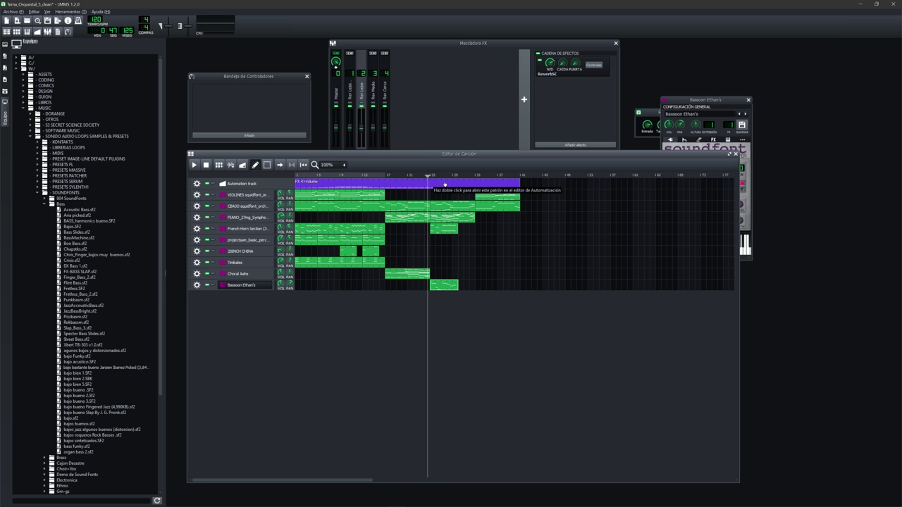
pyautogui.press('space')
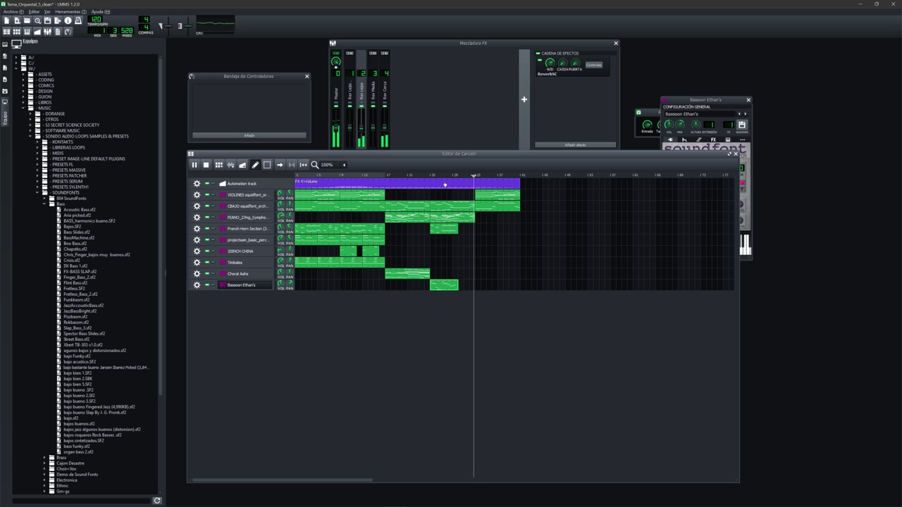
pyautogui.press('space')
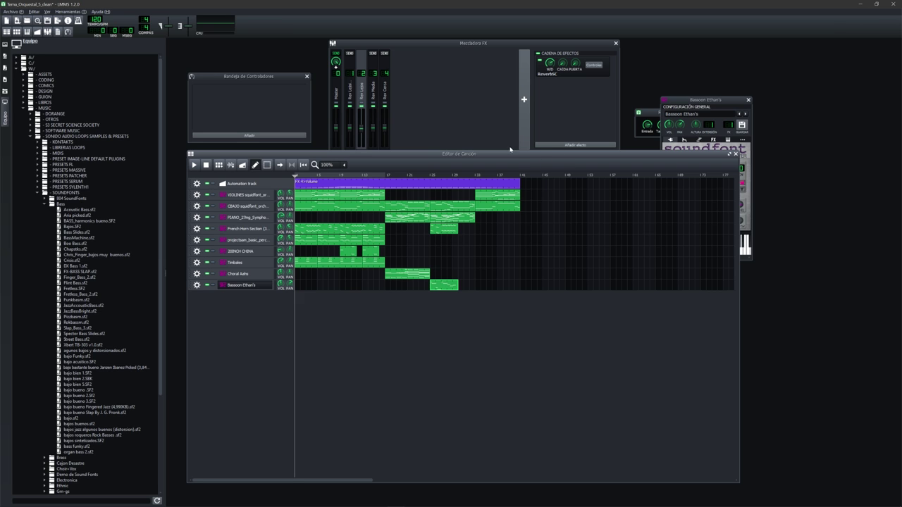
# Step: Bring the mixer forward and review the effect chains of channels 1, 2 and 4 and of the Master channel
pyautogui.moveTo(436, 46); pyautogui.dragTo(442, 60)
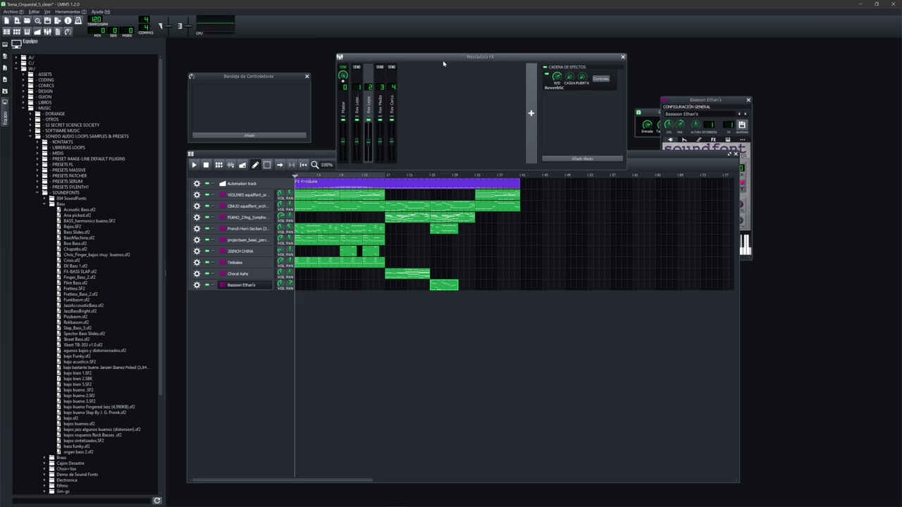
pyautogui.click(356, 111)
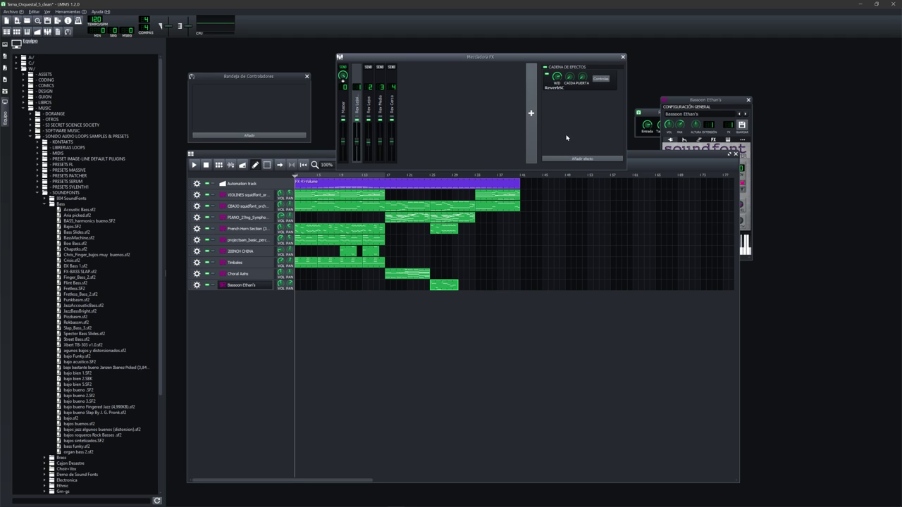
pyautogui.click(368, 109)
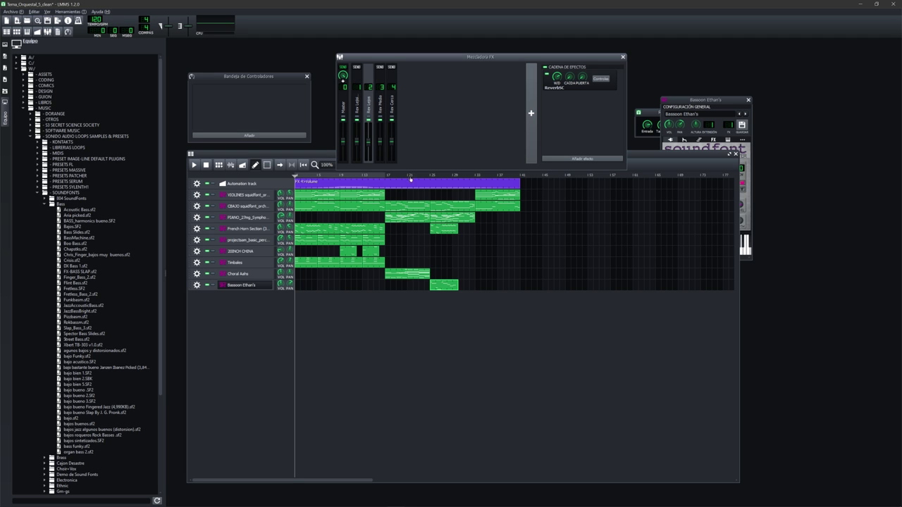
pyautogui.click(392, 108)
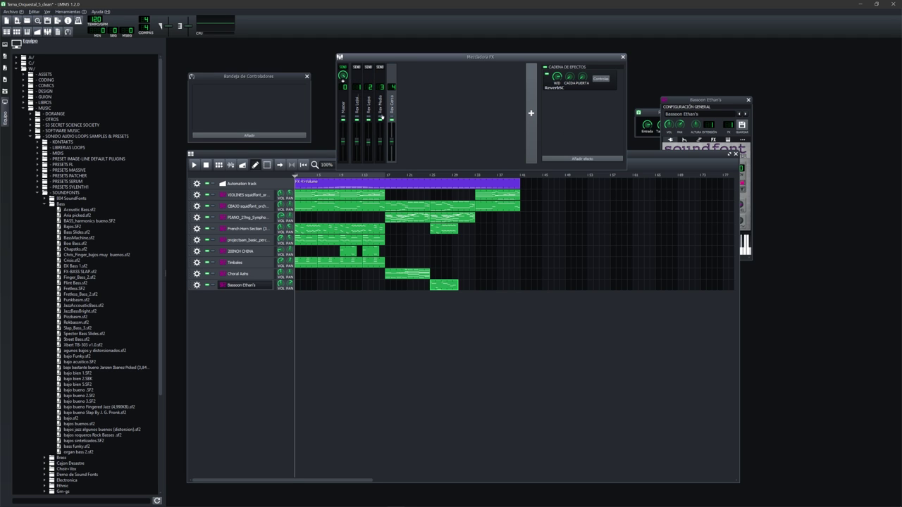
pyautogui.click(358, 102)
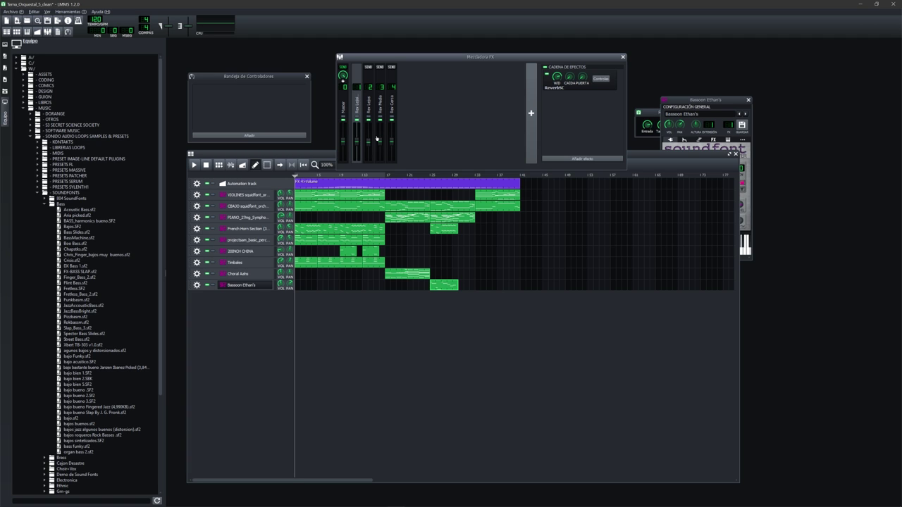
pyautogui.click(348, 104)
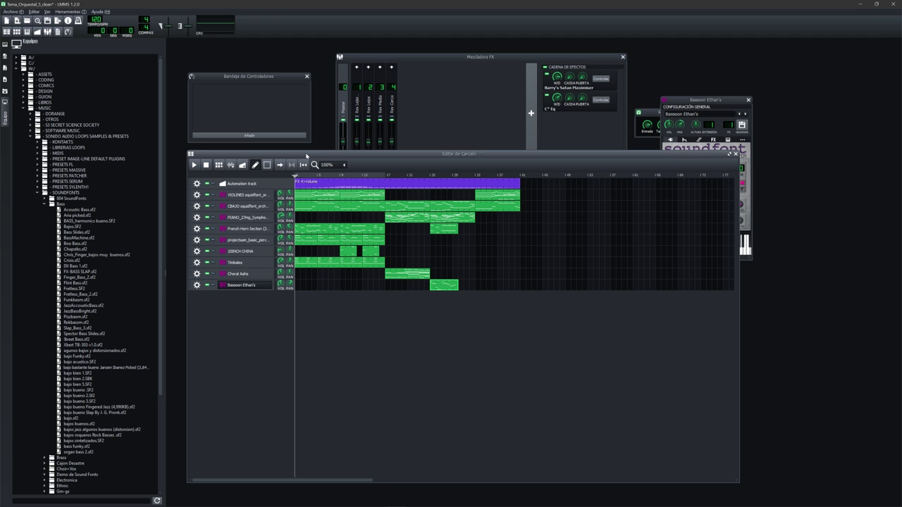
# Step: Bypass the Barry's Satan Maximiser and C* Eq effects on the Master channel
pyautogui.moveTo(296, 154); pyautogui.dragTo(292, 156)
pyautogui.click(566, 139)
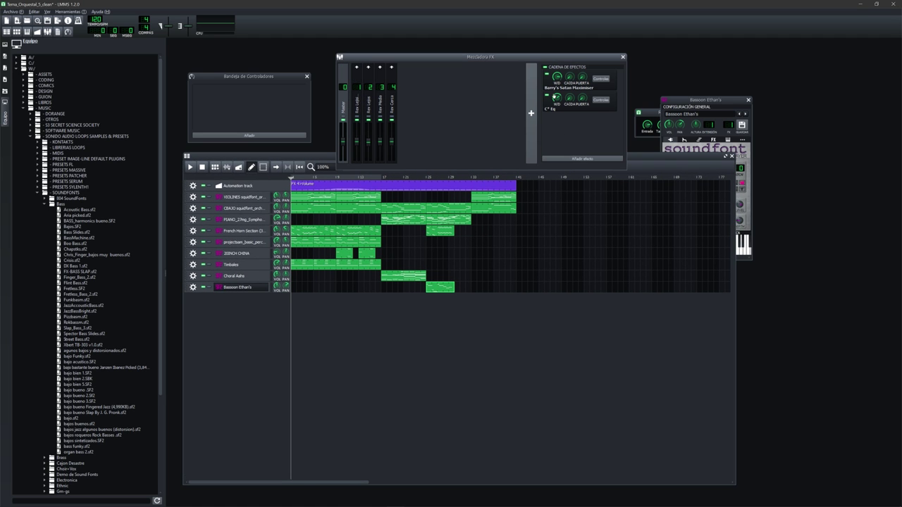
pyautogui.click(548, 95)
# Step: Play the song's opening with the Master effects bypassed, and stop playback
pyautogui.click(315, 158)
pyautogui.press('space')
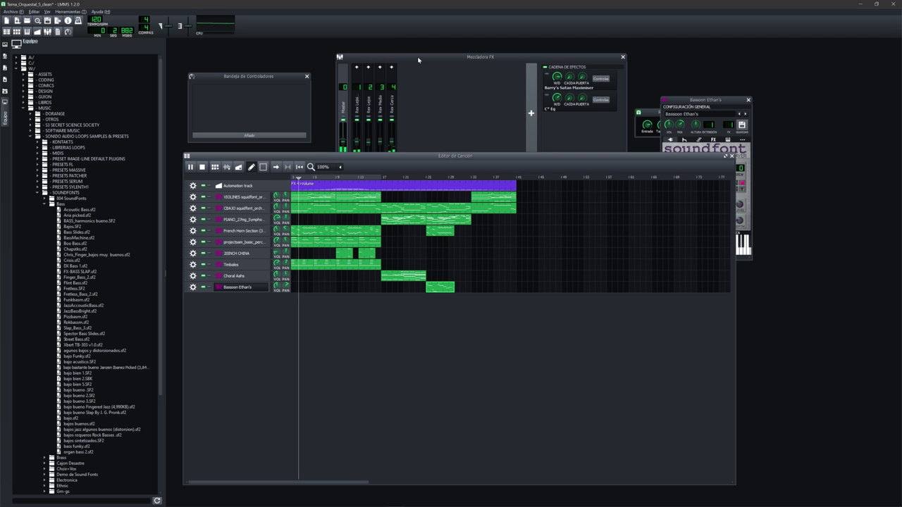
pyautogui.moveTo(417, 155); pyautogui.dragTo(425, 154)
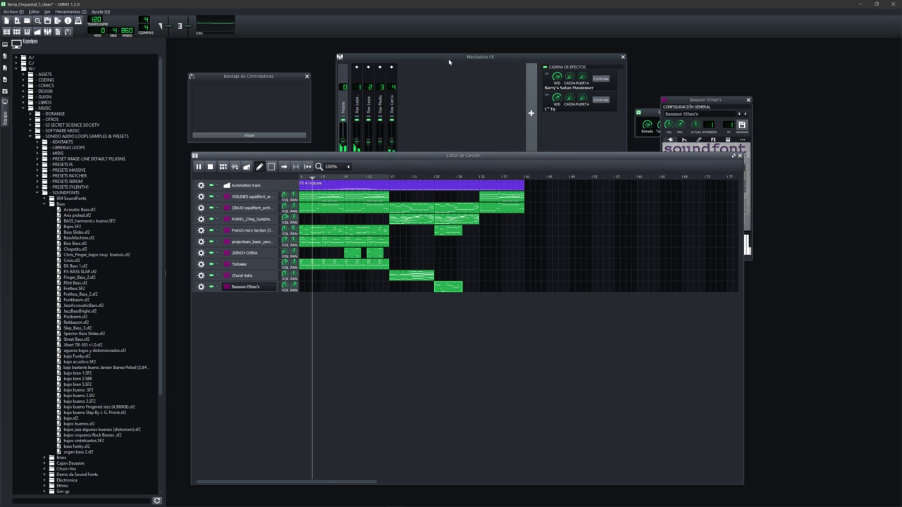
pyautogui.moveTo(449, 63); pyautogui.dragTo(453, 62)
pyautogui.click(471, 156)
pyautogui.press('space')
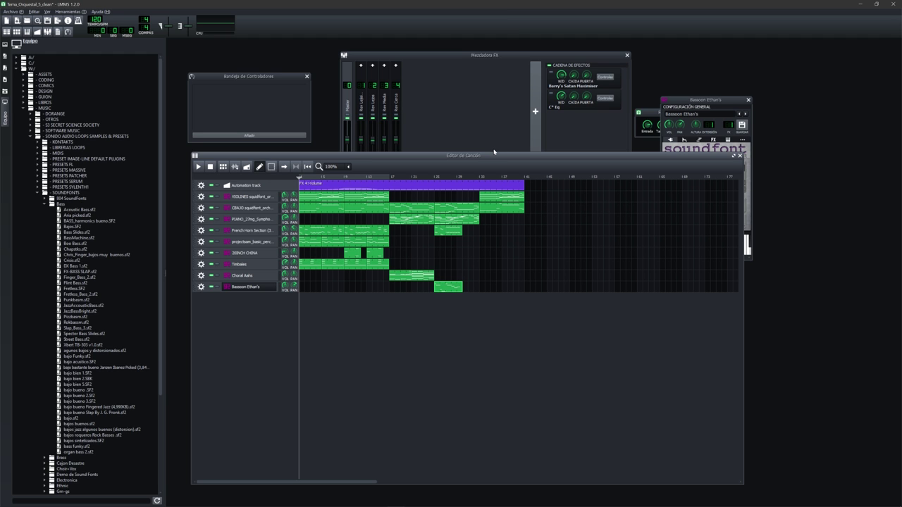
# Step: Open the controls of Barry's Satan Maximiser on the Master channel for a look, and close them
pyautogui.click(452, 56)
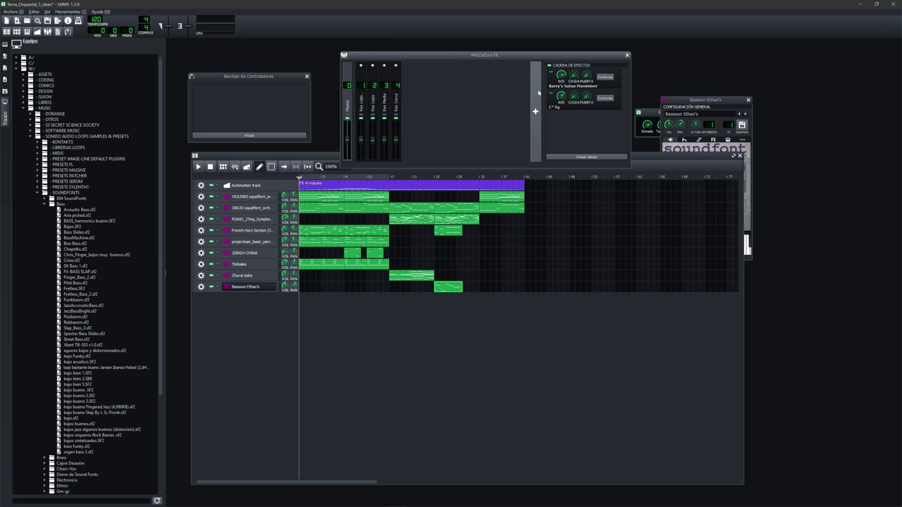
pyautogui.click(605, 77)
pyautogui.click(473, 42)
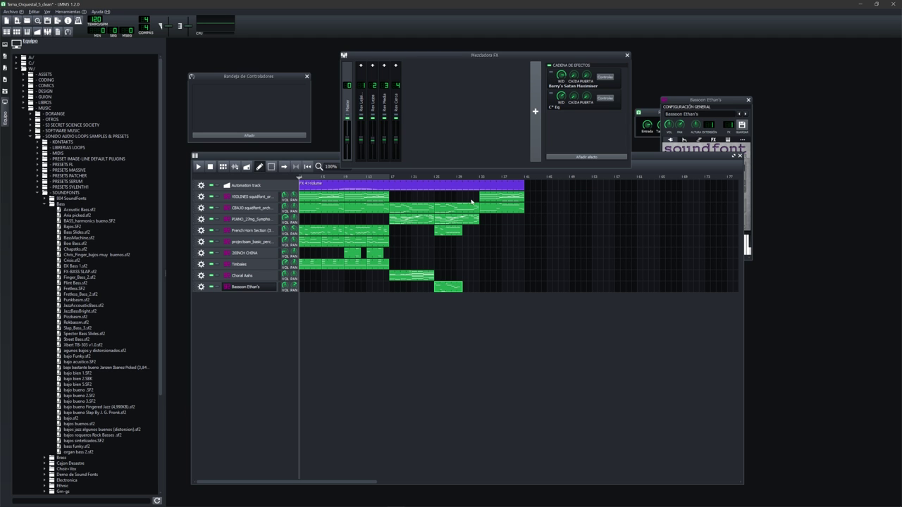
# Step: Re-enable Barry's Satan Maximiser on the Master channel while the song plays, check its decay time and knee point, and stop playback
pyautogui.click(658, 167)
pyautogui.press('space')
pyautogui.click(553, 72)
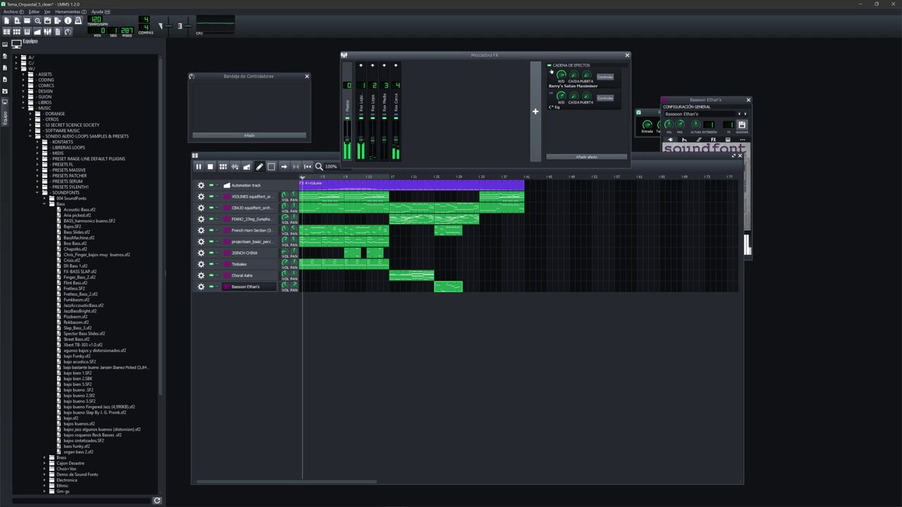
pyautogui.click(606, 76)
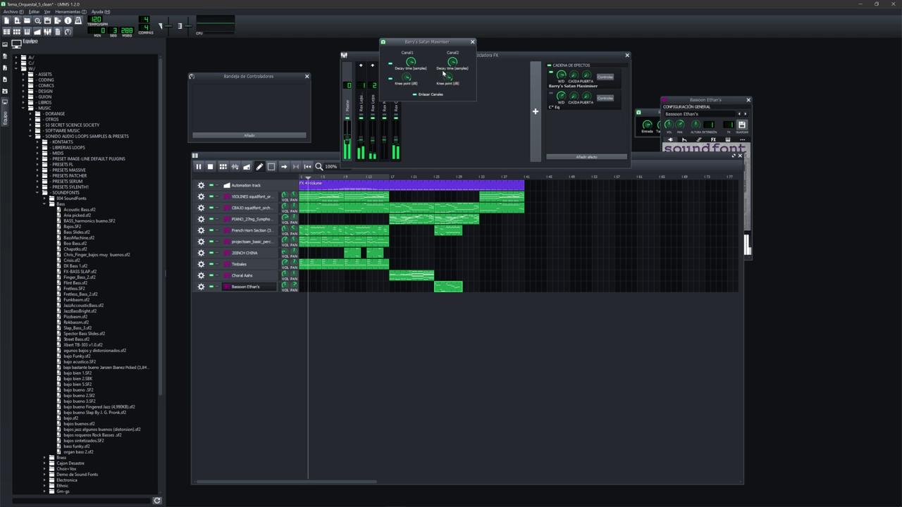
pyautogui.moveTo(452, 62)
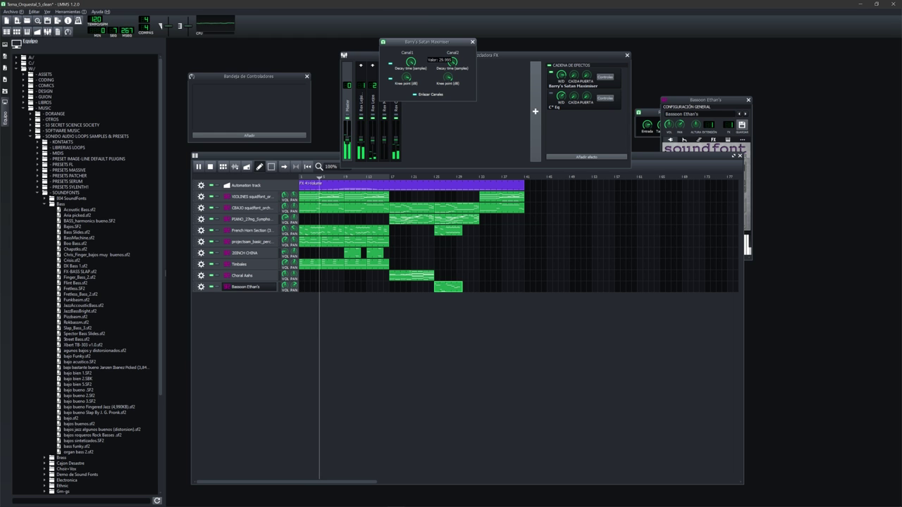
pyautogui.moveTo(409, 76)
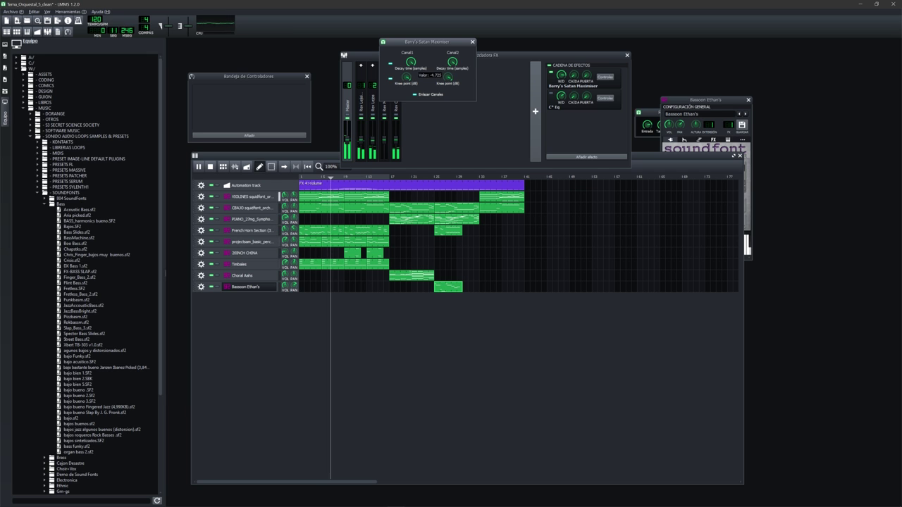
pyautogui.press('space')
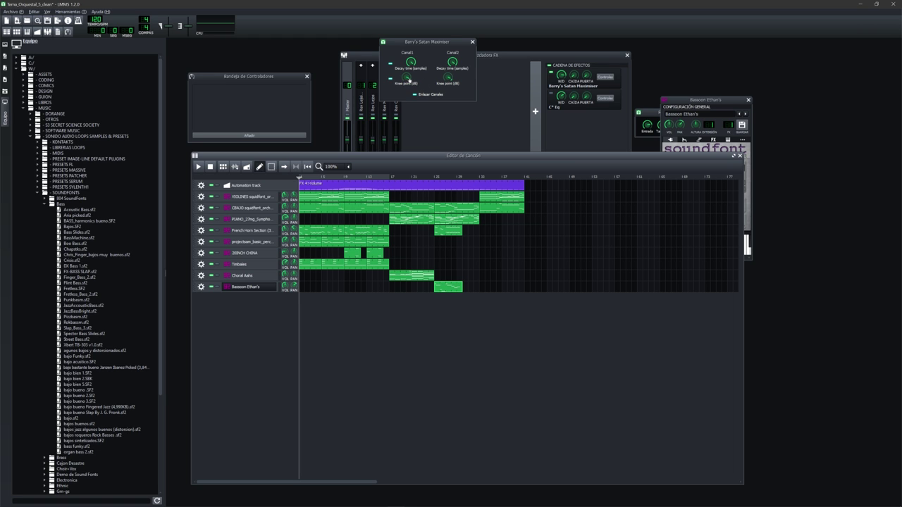
# Step: Set the knee point of Barry's Satan Maximiser to about -0.79 dB, and return to the mixer
pyautogui.moveTo(408, 78)
pyautogui.mouseDown()
pyautogui.moveTo(407, 86)
pyautogui.moveTo(408, 76)
pyautogui.mouseUp()
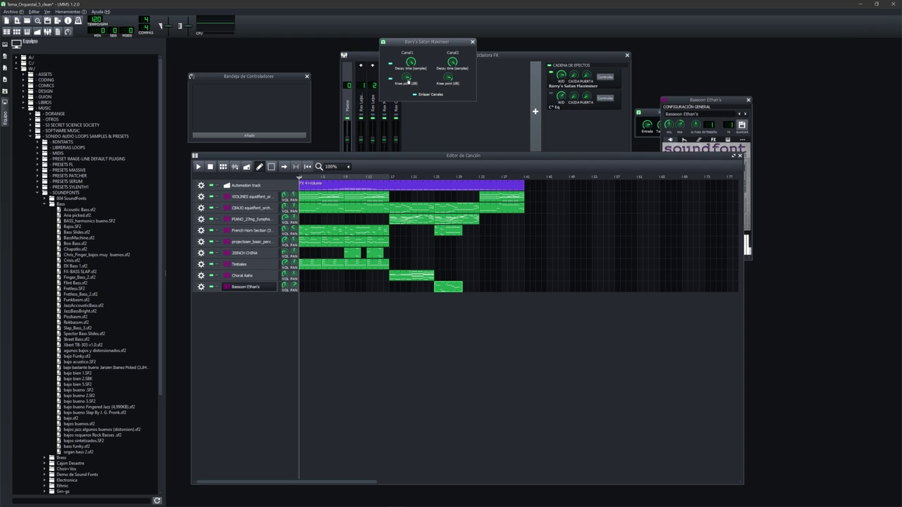
pyautogui.moveTo(407, 77); pyautogui.dragTo(406, 78)
pyautogui.moveTo(451, 41); pyautogui.dragTo(451, 60)
pyautogui.moveTo(407, 95)
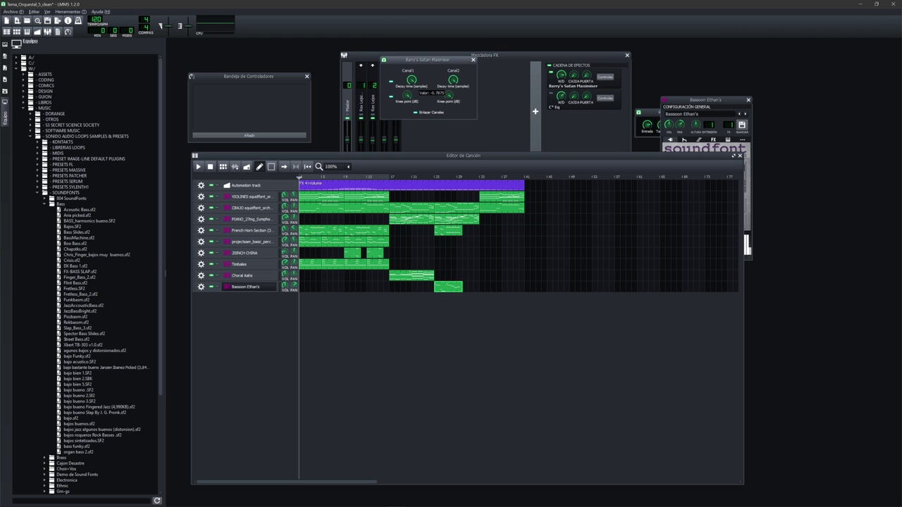
pyautogui.click(582, 138)
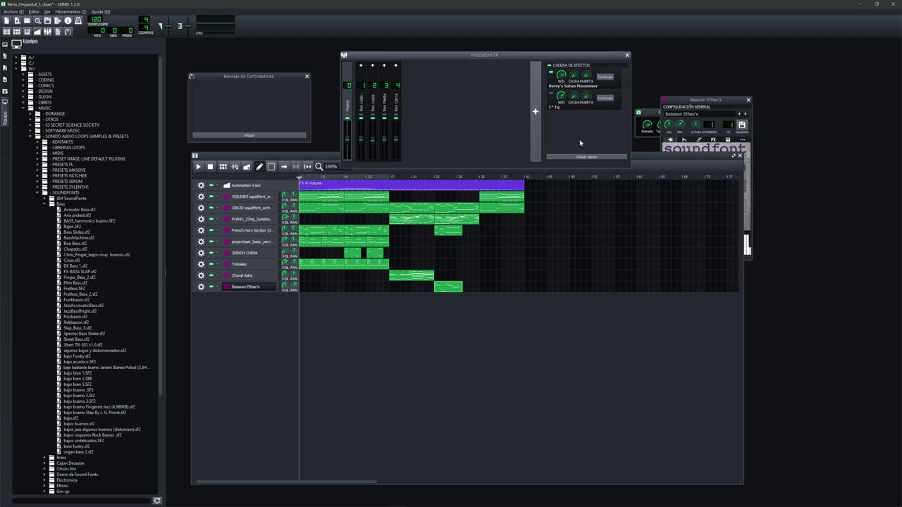
# Step: Play the song from the start and fine-tune the knee point of Barry's Satan Maximiser while listening
pyautogui.click(674, 169)
pyautogui.press('space')
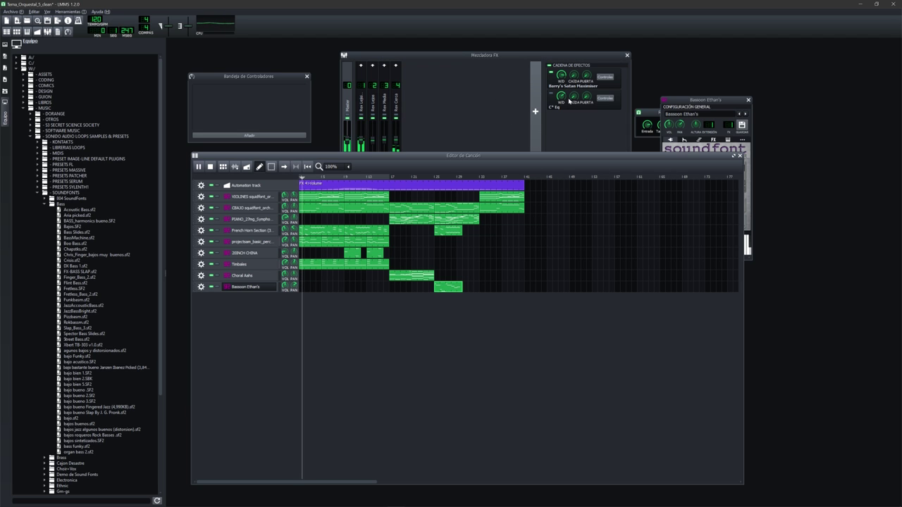
pyautogui.click(604, 103)
pyautogui.click(605, 76)
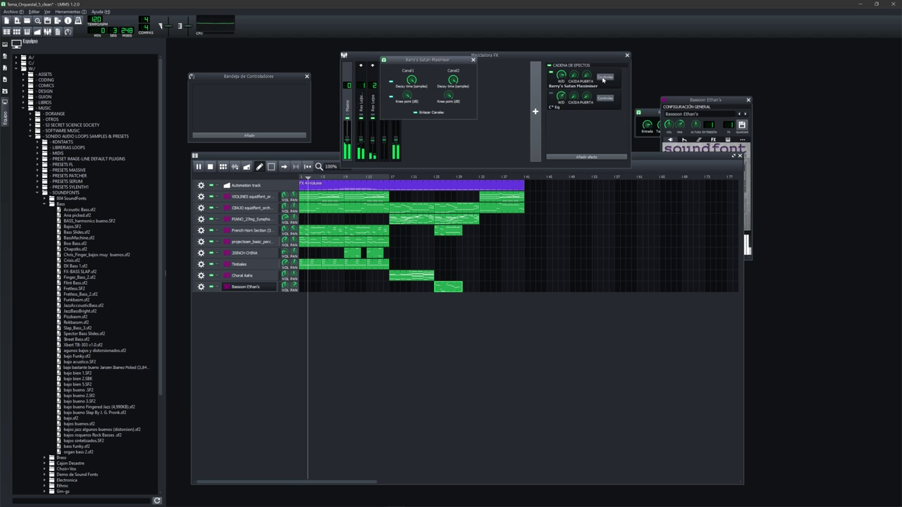
pyautogui.moveTo(407, 95); pyautogui.dragTo(407, 96)
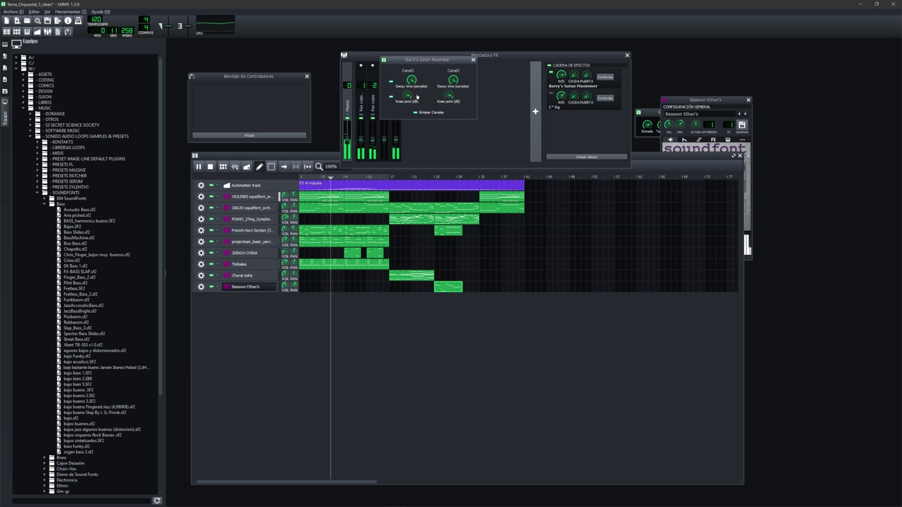
# Step: Close the Maximiser's controls, re-enable C* Eq on the Master channel while the song plays, and stop playback
pyautogui.click(473, 60)
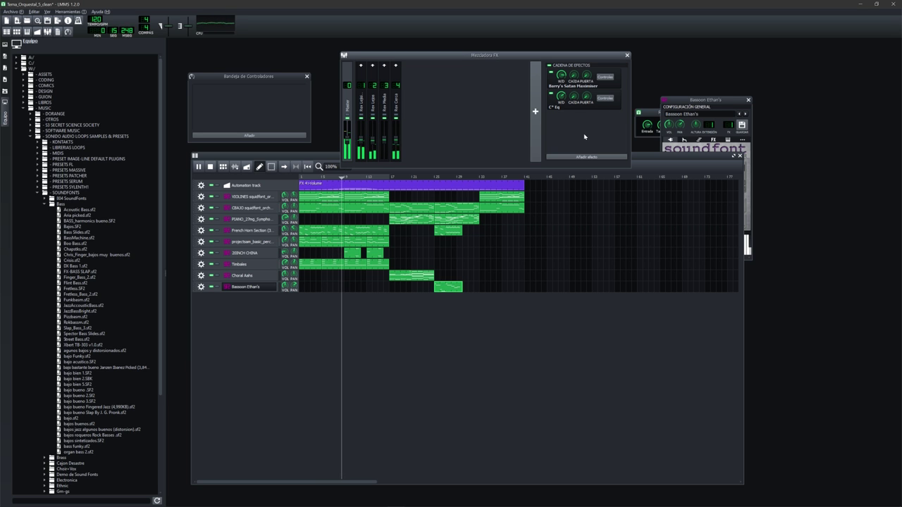
pyautogui.click(640, 154)
pyautogui.press('space')
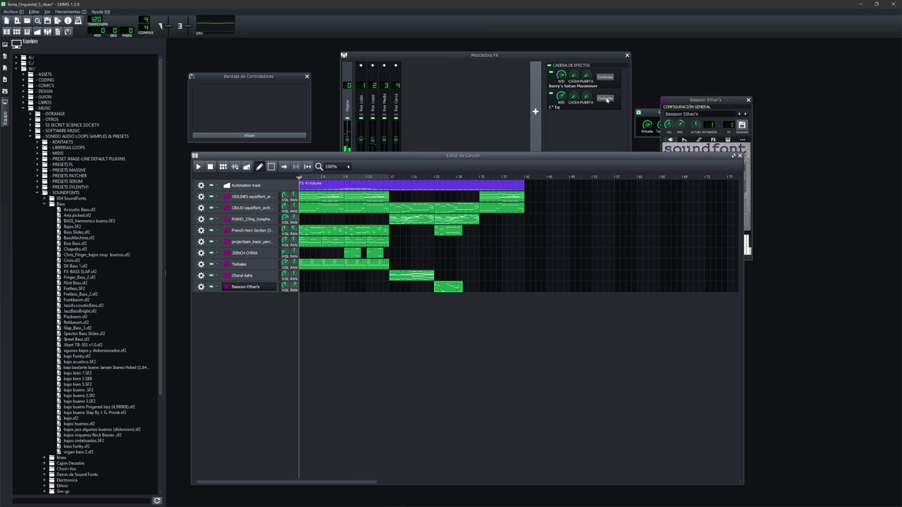
# Step: Open the C* Eq controls on the Master channel to review its frequency bands, and close them
pyautogui.click(606, 99)
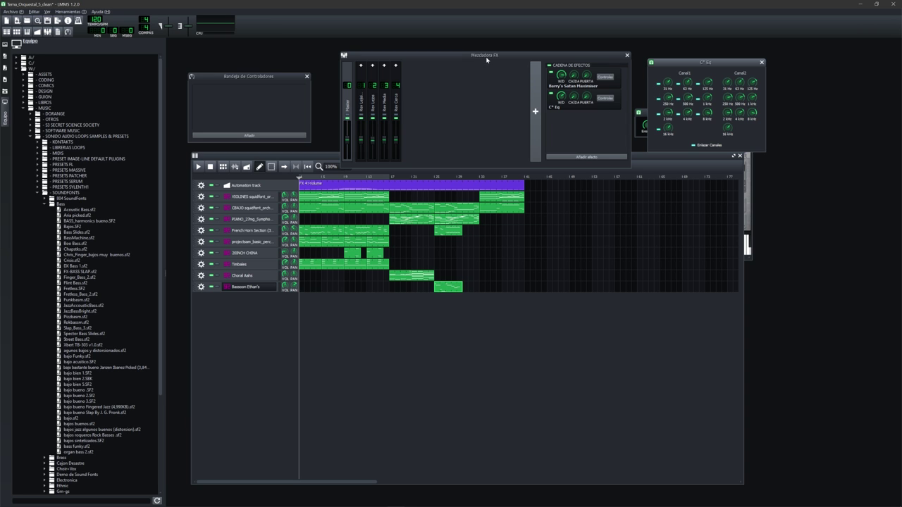
pyautogui.moveTo(483, 58); pyautogui.dragTo(479, 57)
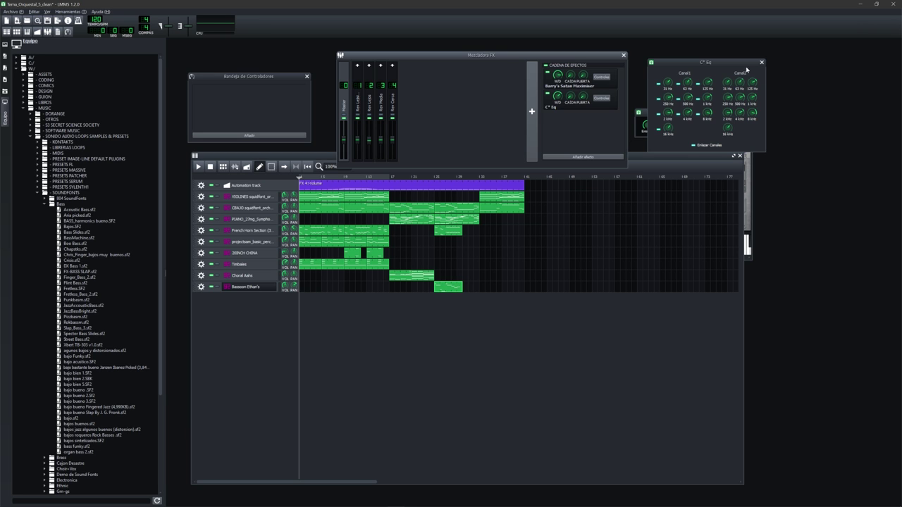
pyautogui.moveTo(746, 69); pyautogui.dragTo(735, 75)
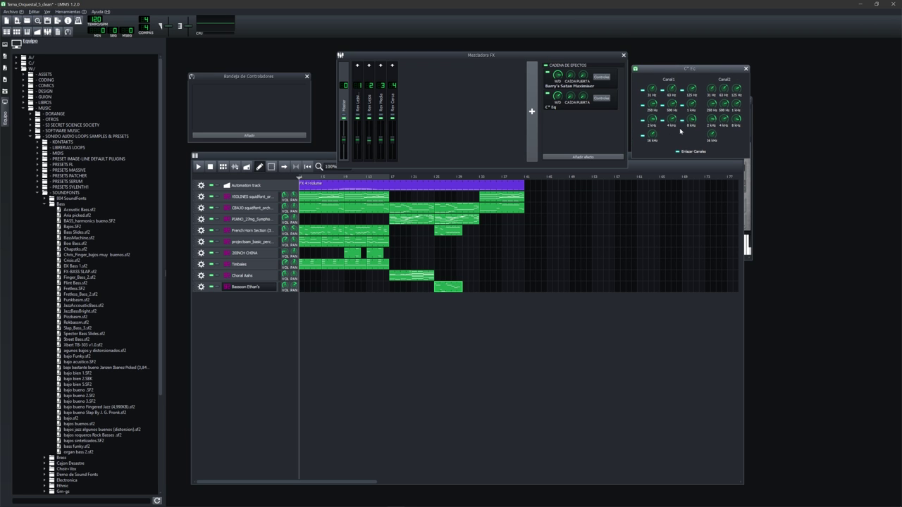
pyautogui.click(746, 69)
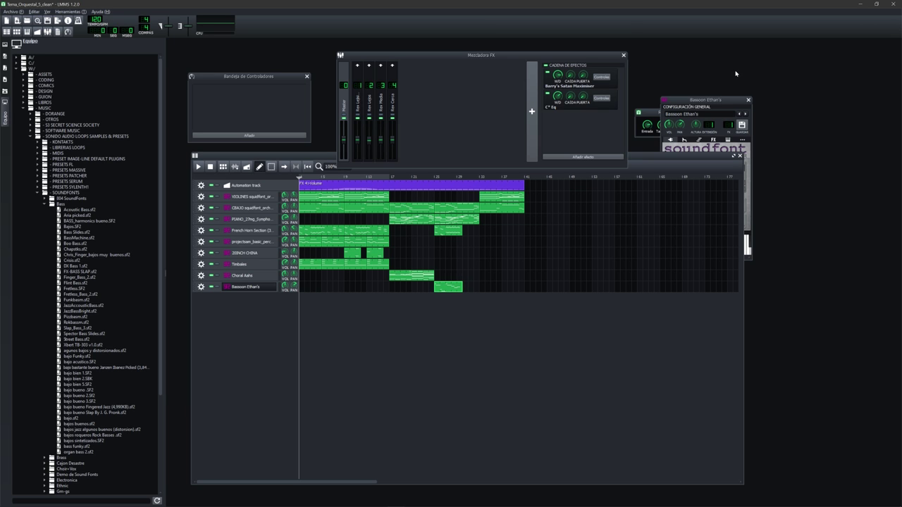
# Step: Start adding an effect to the Master channel and filter the effect list for "limit"
pyautogui.moveTo(649, 156); pyautogui.dragTo(646, 159)
pyautogui.click(597, 135)
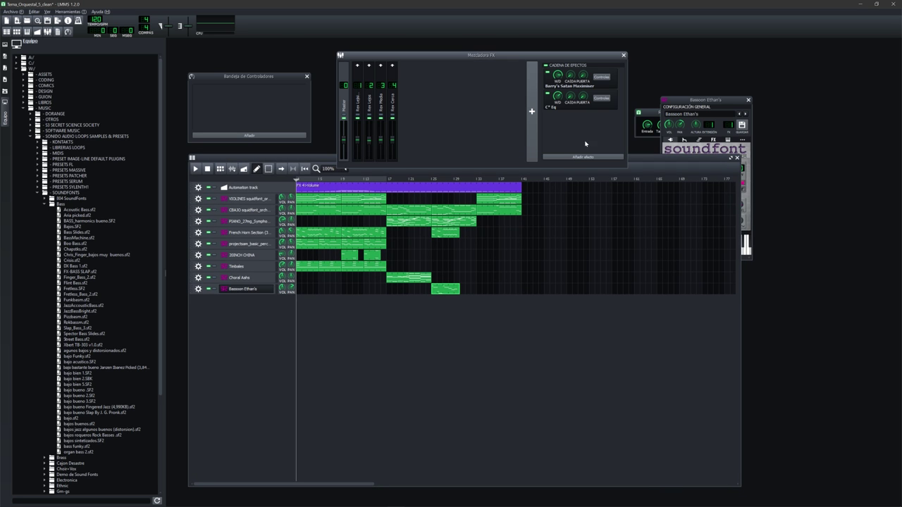
pyautogui.click(581, 157)
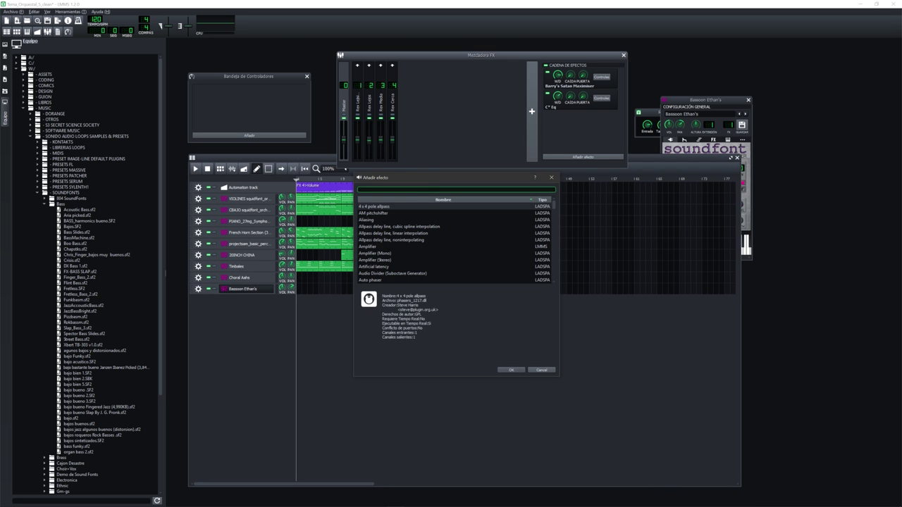
pyautogui.write('limita')
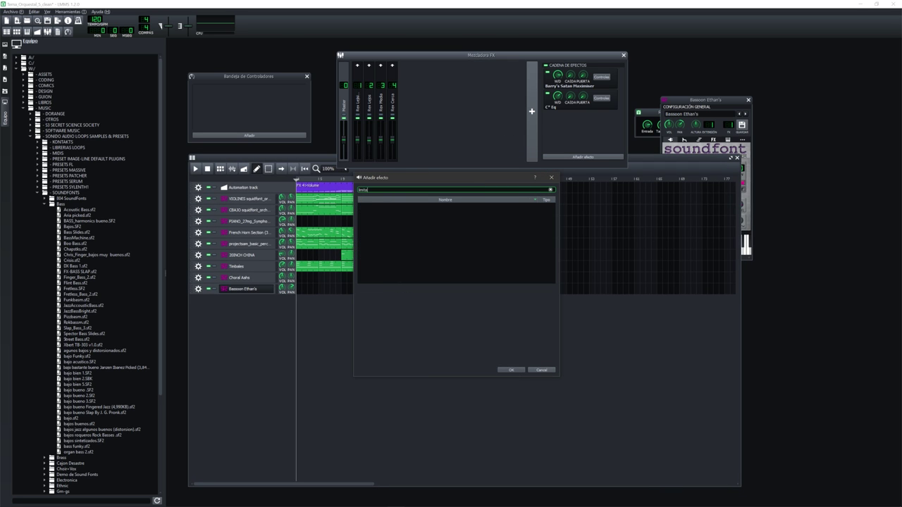
pyautogui.press('BackSpace')
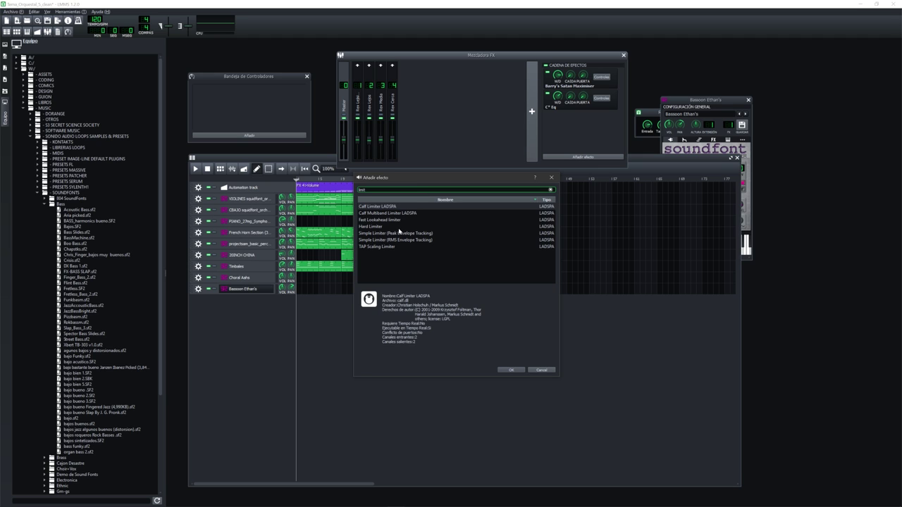
# Step: Compare the limiter variants and add Simple Limiter (RMS Envelope Tracking) to the Master channel's effect chain
pyautogui.click(405, 234)
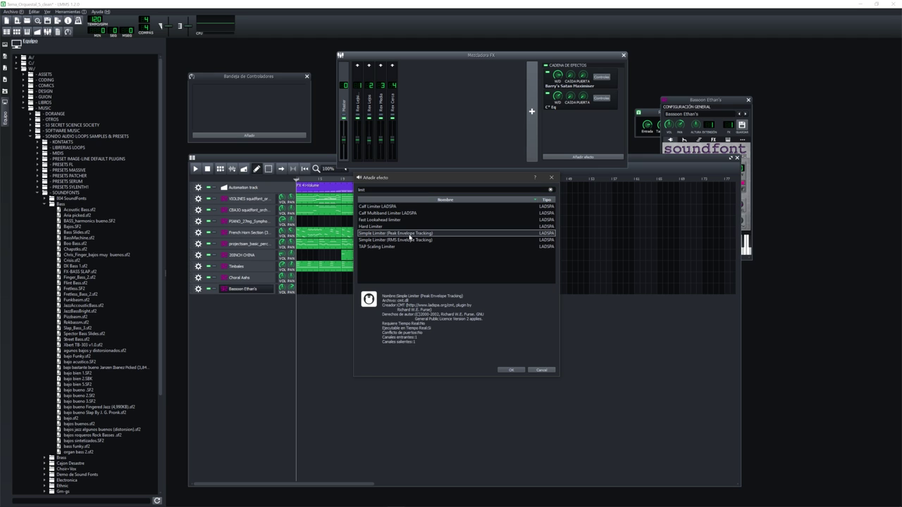
pyautogui.click(399, 247)
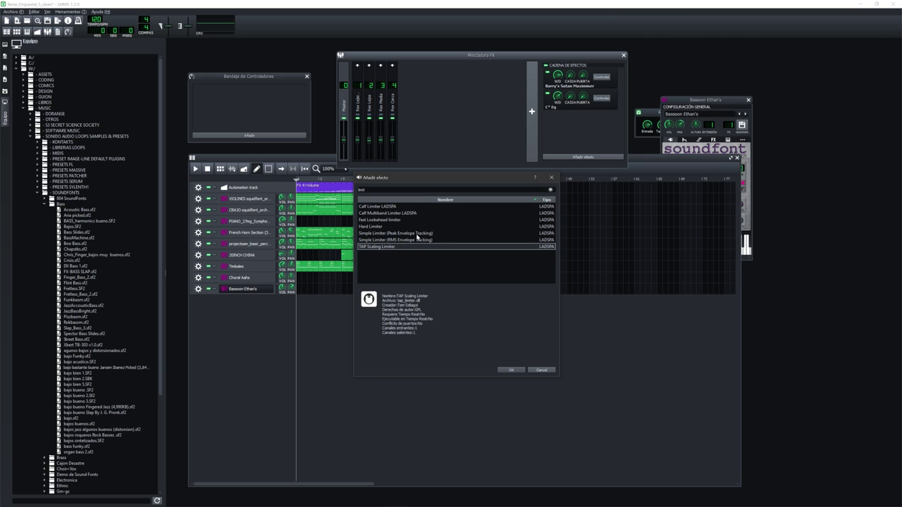
pyautogui.click(395, 241)
pyautogui.click(402, 234)
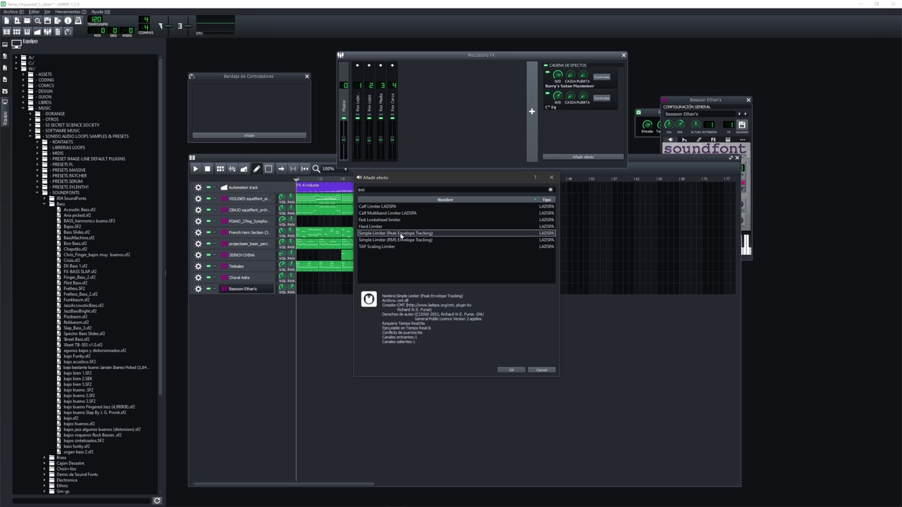
pyautogui.click(399, 241)
pyautogui.click(396, 234)
pyautogui.click(402, 242)
pyautogui.click(400, 236)
pyautogui.doubleClick(401, 241)
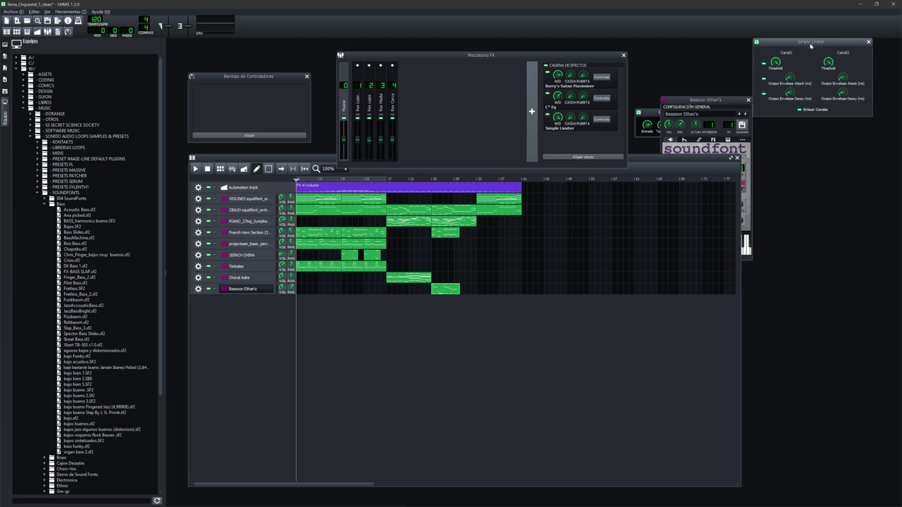
# Step: Place the Simple Limiter controls over the mixer and adjust the limiter's threshold while the song plays from the start
pyautogui.moveTo(811, 46); pyautogui.dragTo(465, 80)
pyautogui.click(659, 167)
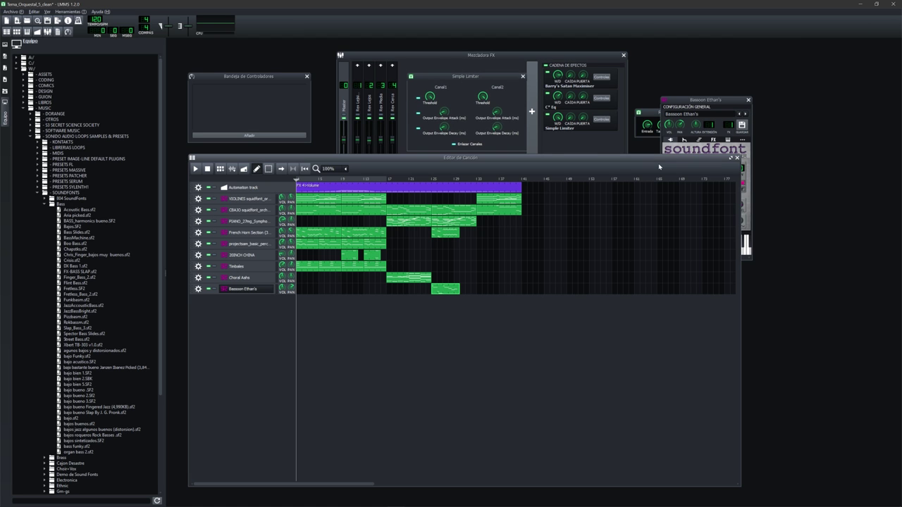
pyautogui.press('space')
pyautogui.moveTo(451, 77); pyautogui.dragTo(472, 68)
pyautogui.moveTo(449, 89)
pyautogui.moveTo(450, 89)
pyautogui.mouseDown()
pyautogui.moveTo(450, 119)
pyautogui.moveTo(449, 93)
pyautogui.mouseUp()
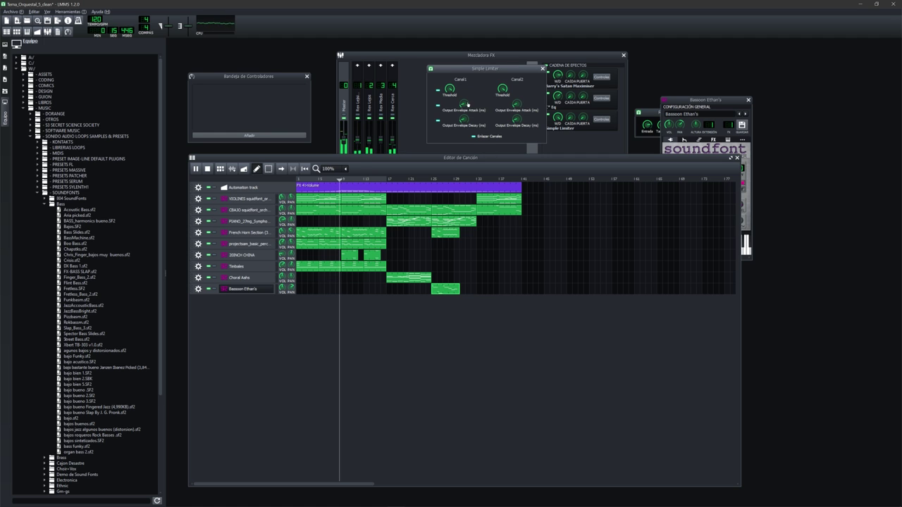
# Step: Try different output envelope attack and decay times on the Simple Limiter during playback, lower both to 0 ms, and close its controls
pyautogui.moveTo(541, 113)
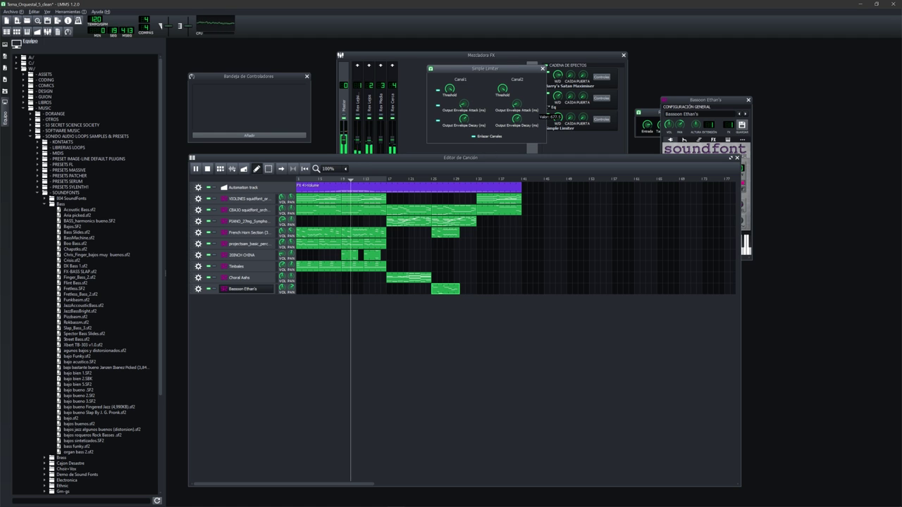
pyautogui.moveTo(557, 99)
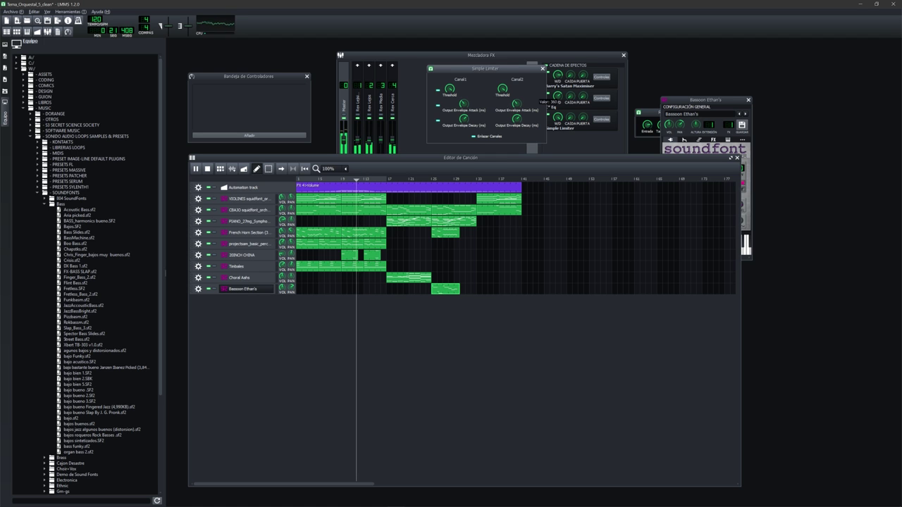
pyautogui.scroll(3, 557, 98)
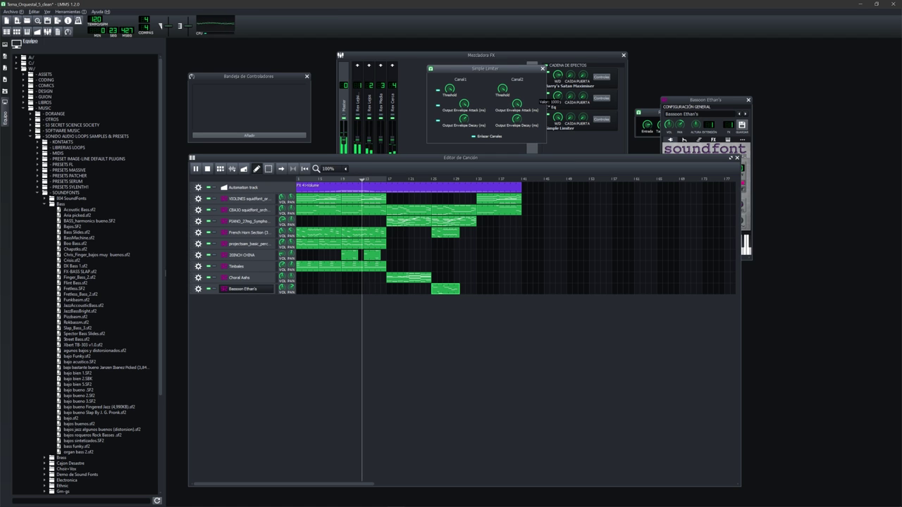
pyautogui.scroll(-5, 557, 98)
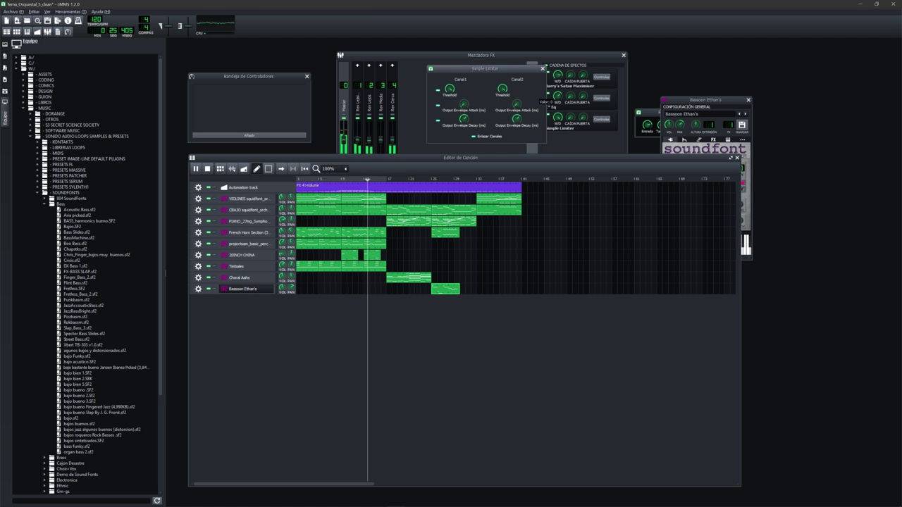
pyautogui.scroll(3, 557, 117)
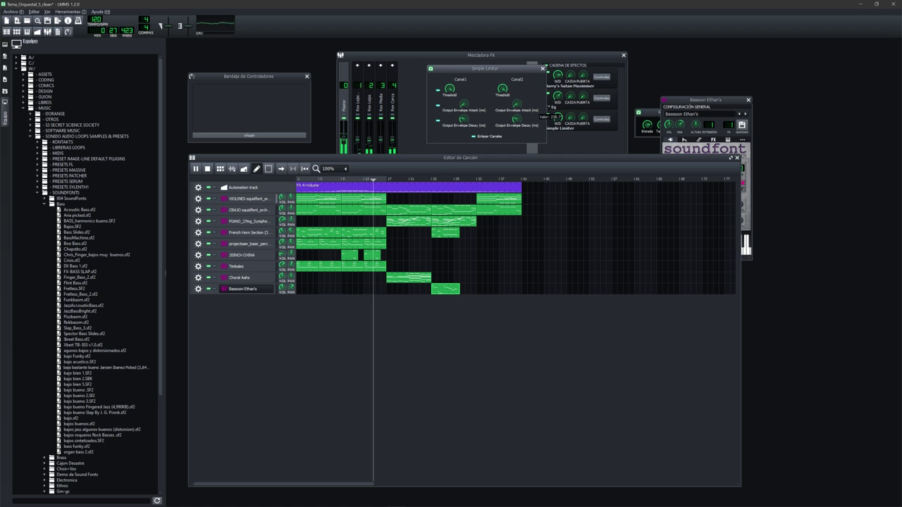
pyautogui.scroll(1, 556, 117)
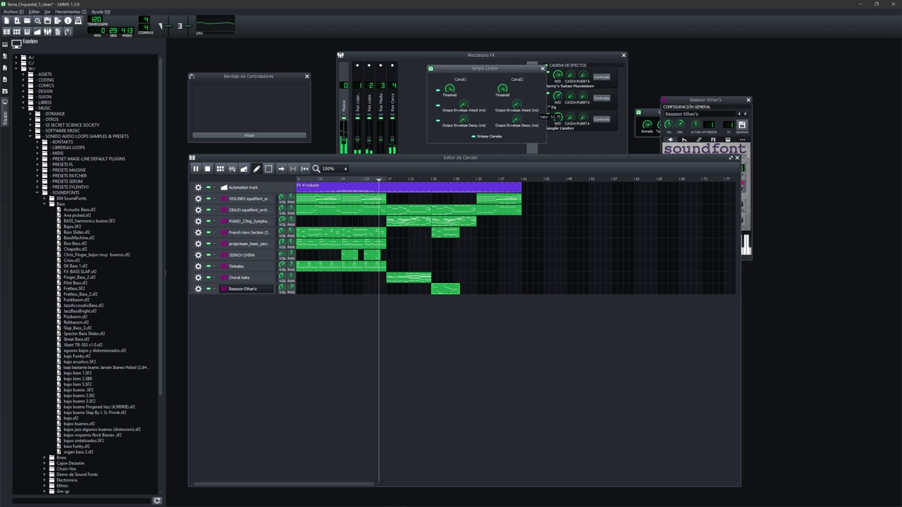
pyautogui.scroll(-3, 557, 117)
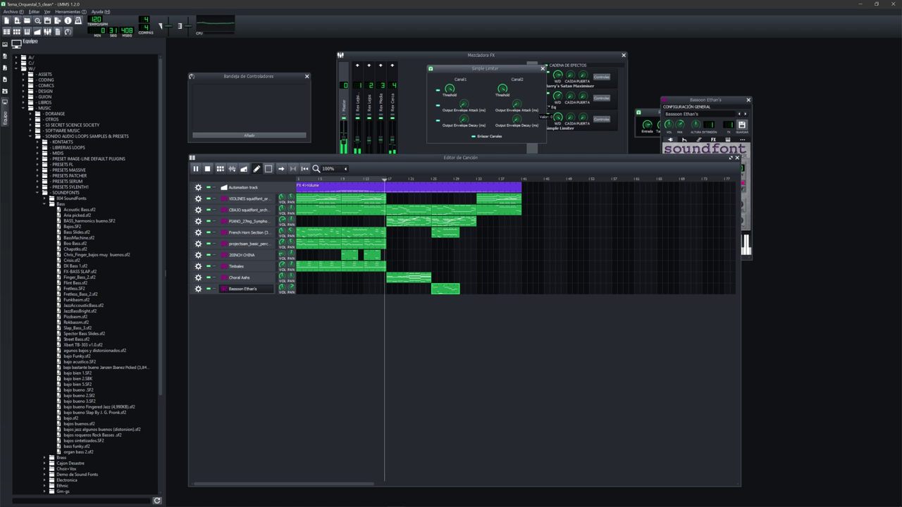
pyautogui.click(543, 69)
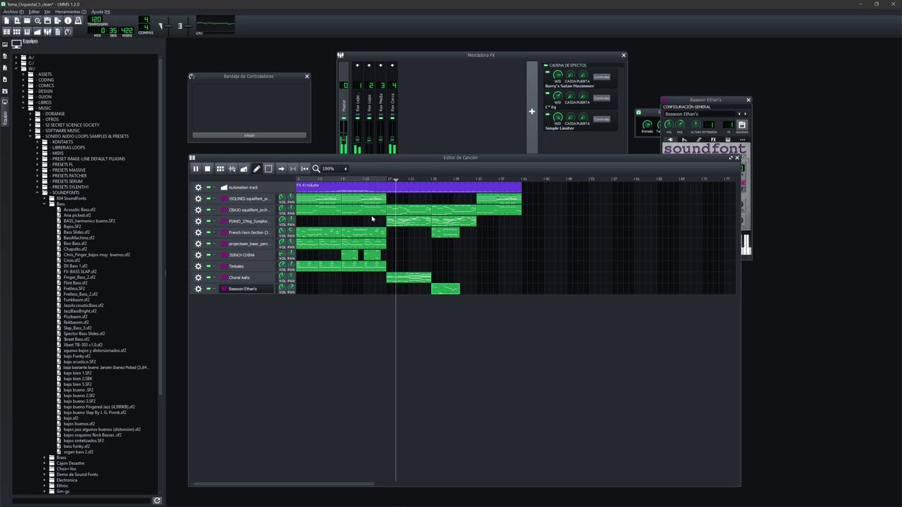
# Step: Close the piano instrument and ReverbSC windows, nudge the mixer upward, and stop the song from the song editor
pyautogui.click(238, 222)
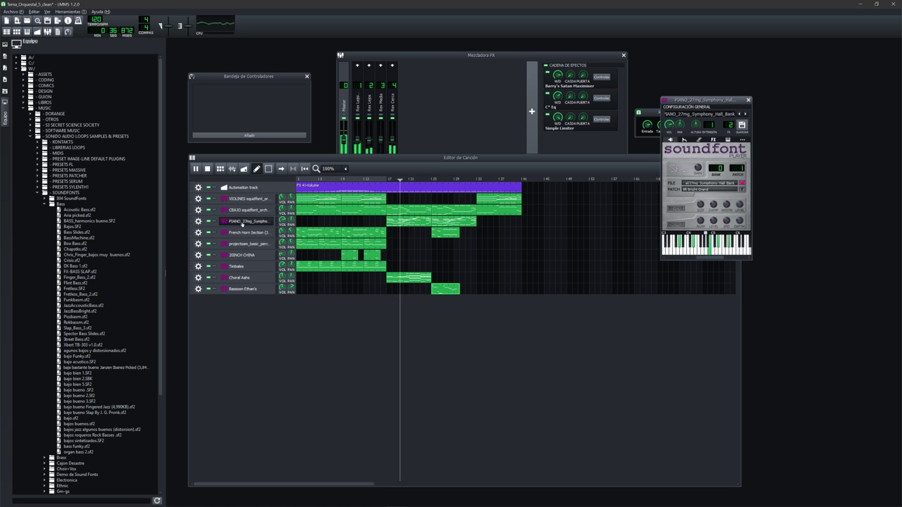
pyautogui.click(748, 101)
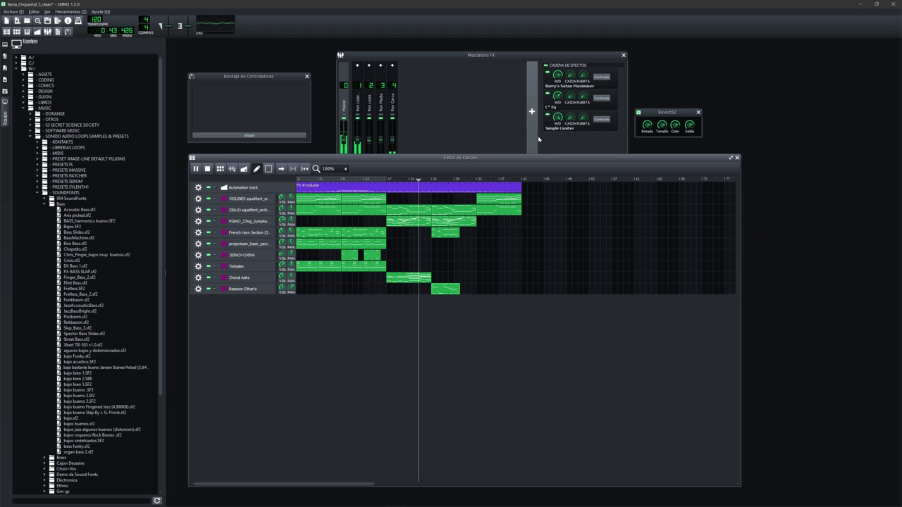
pyautogui.click(698, 112)
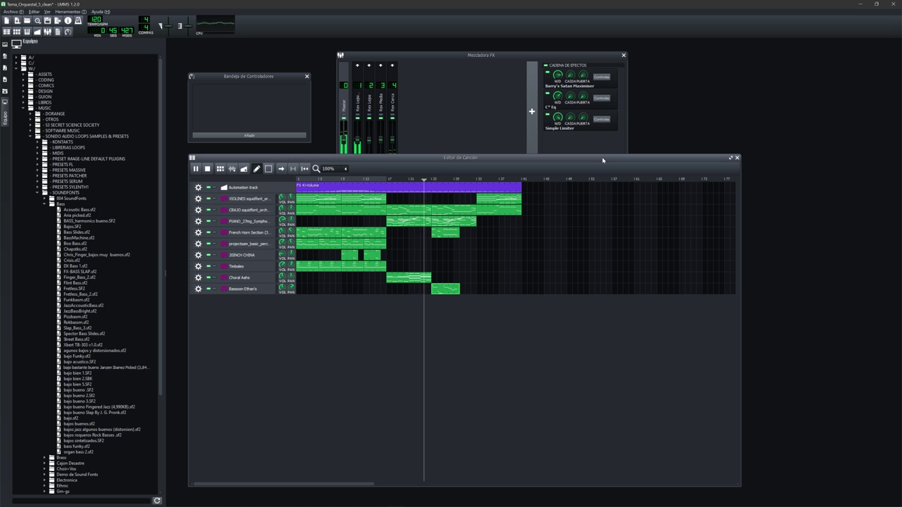
pyautogui.moveTo(560, 54); pyautogui.dragTo(563, 52)
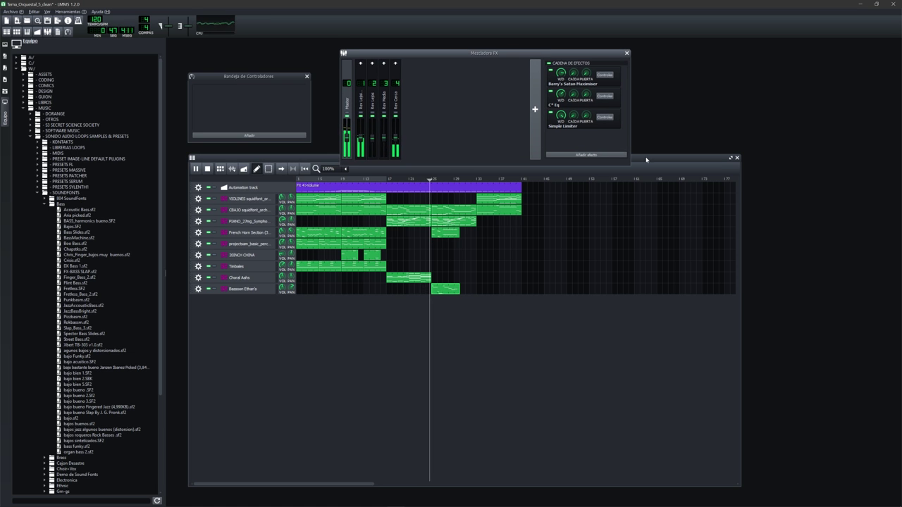
pyautogui.click(602, 167)
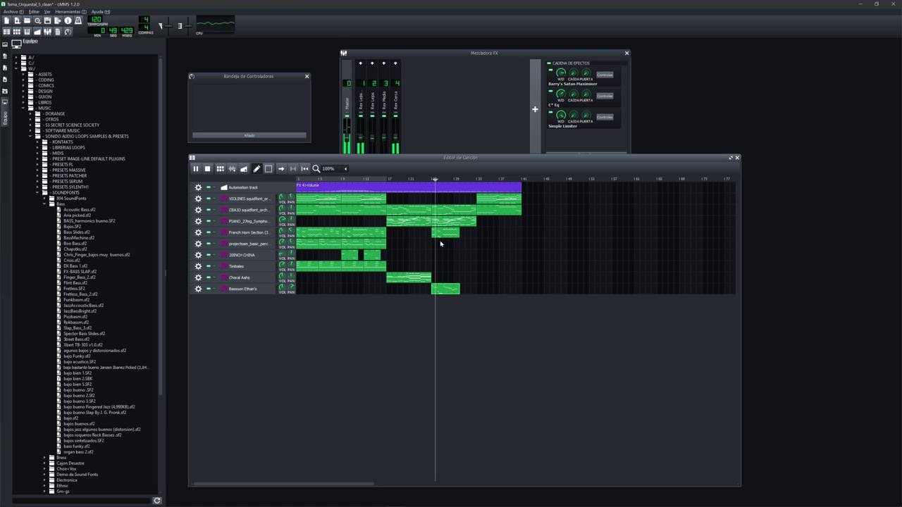
pyautogui.press('space')
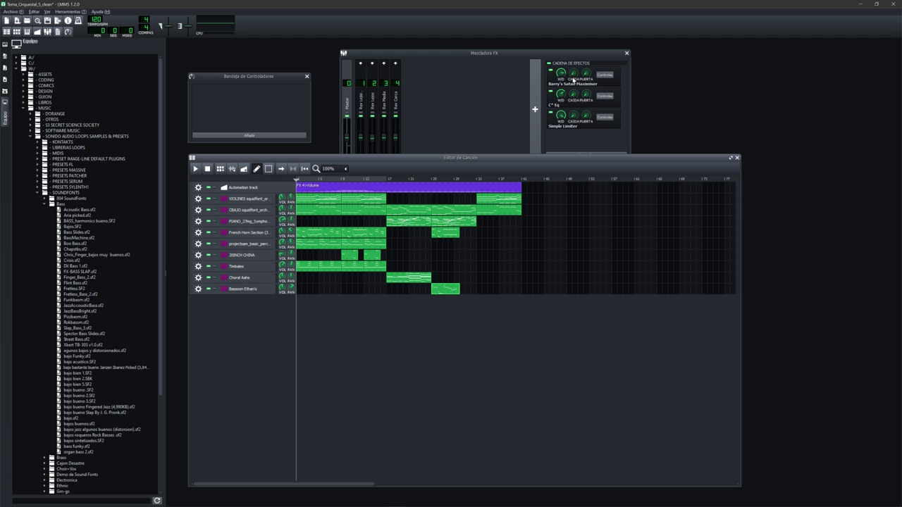
# Step: Review the Master channel's effect chain by viewing the controls of Barry's Satan Maximiser and Simple Limiter
pyautogui.click(604, 74)
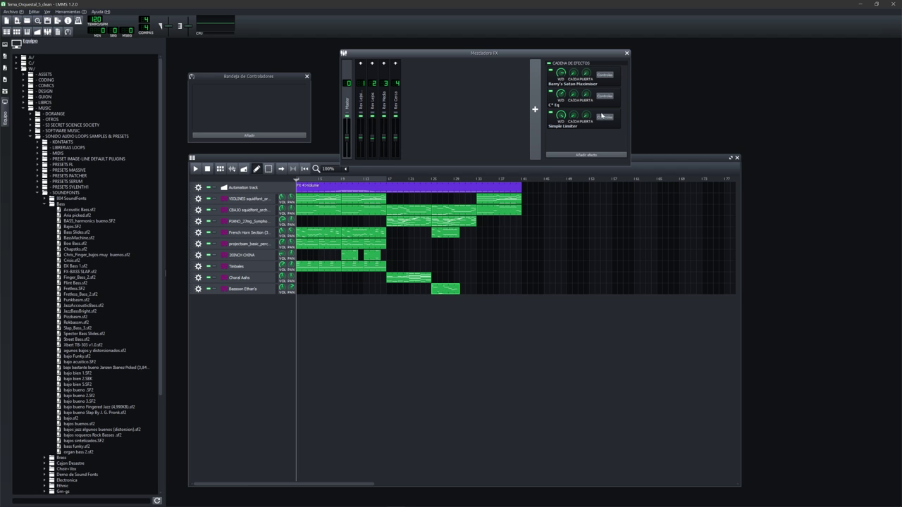
pyautogui.click(604, 117)
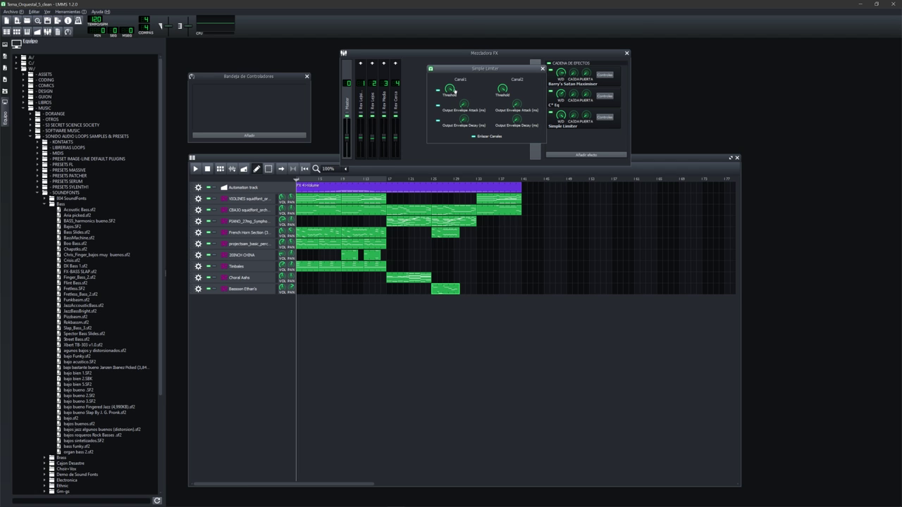
pyautogui.moveTo(454, 92)
pyautogui.click(543, 69)
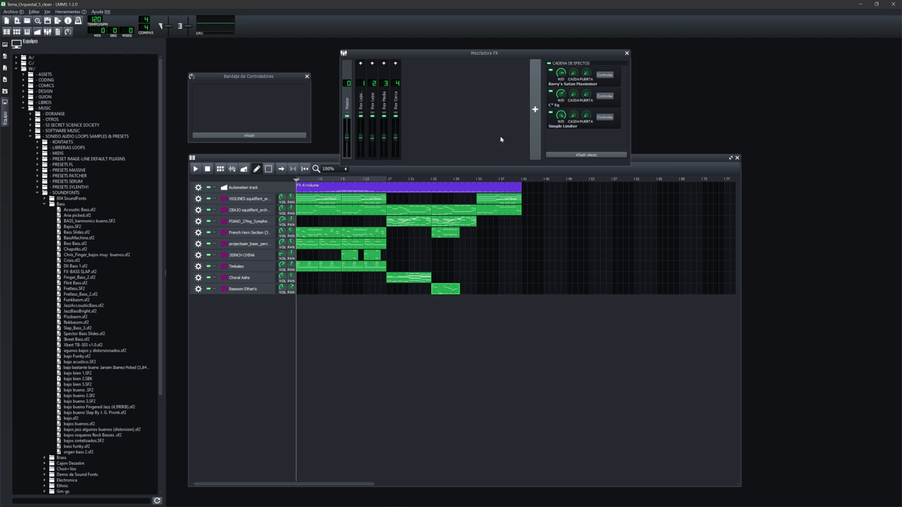
pyautogui.click(659, 161)
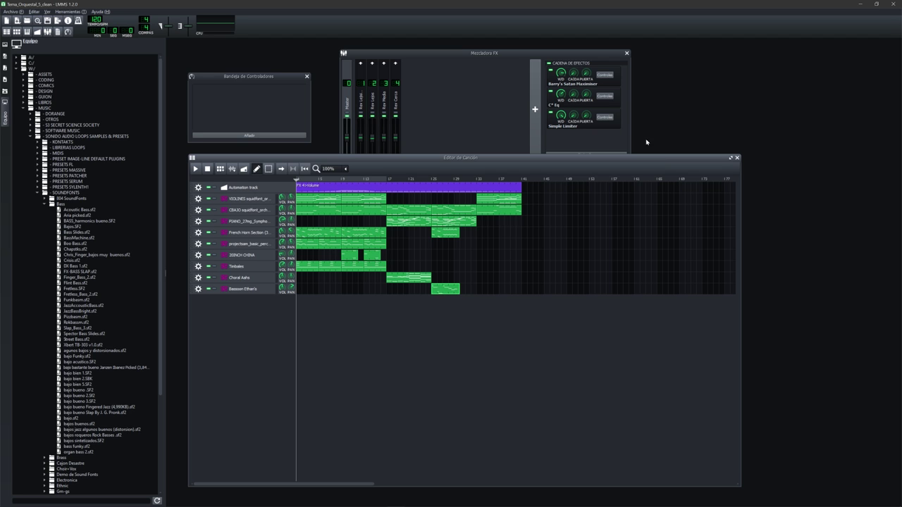
pyautogui.click(534, 54)
pyautogui.click(605, 117)
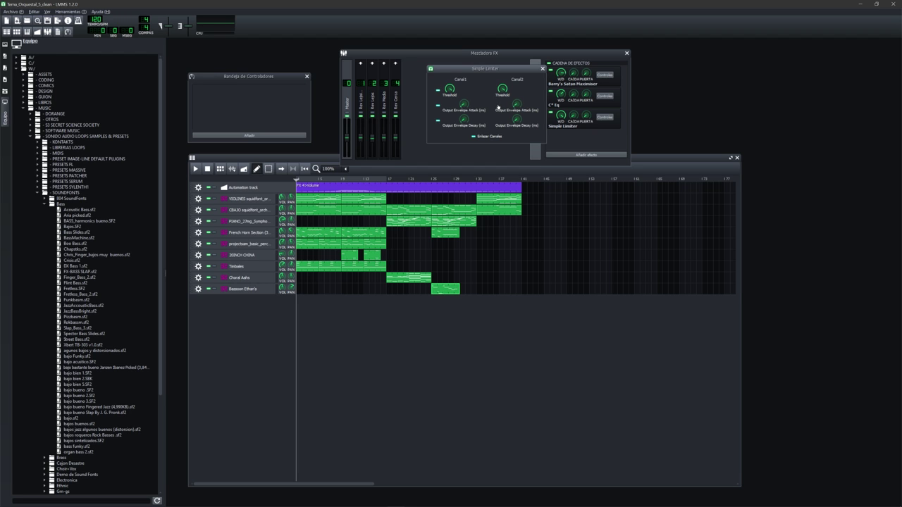
pyautogui.click(543, 68)
pyautogui.click(663, 154)
# Step: Shift the song editor up beneath the mixer and play the full song from the start to hear the final mix
pyautogui.moveTo(526, 156); pyautogui.dragTo(541, 141)
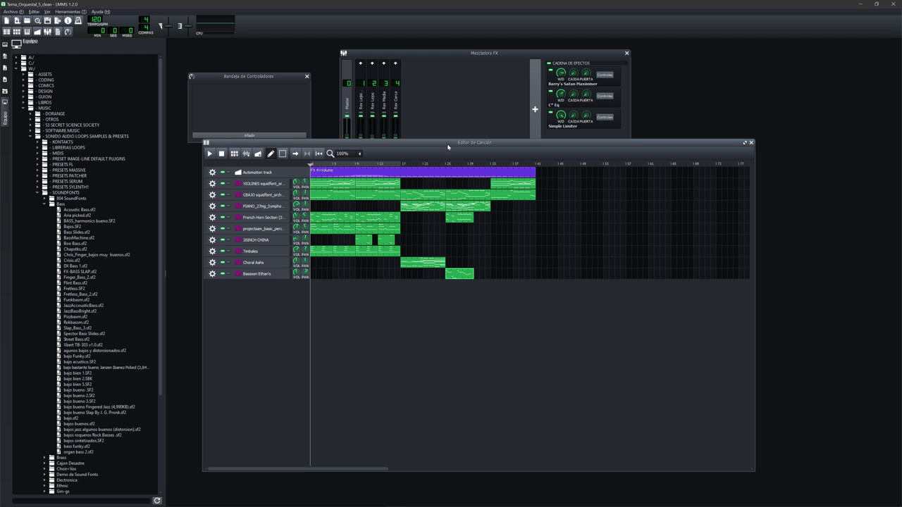
pyautogui.press('space')
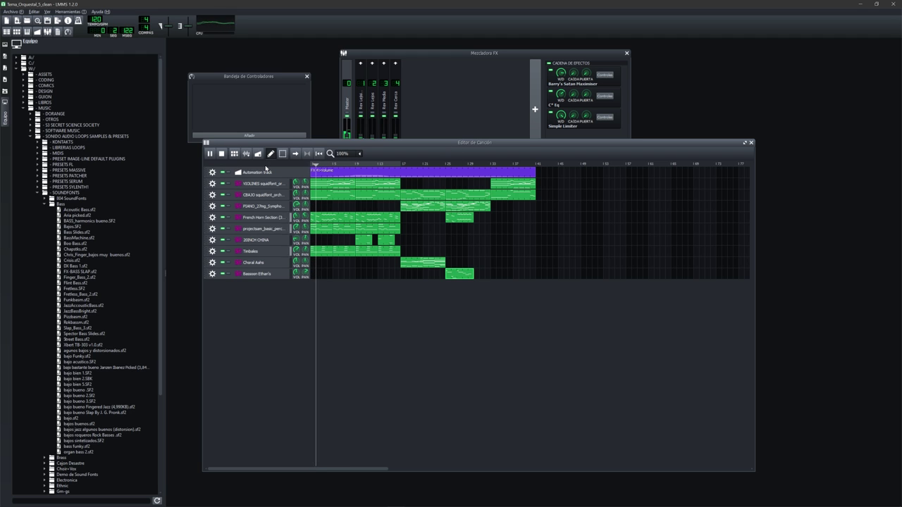
pyautogui.press('space')
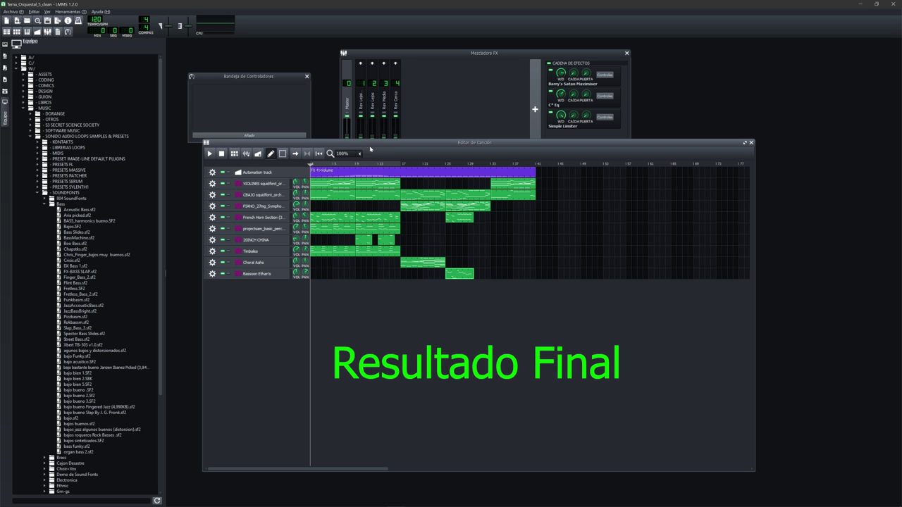
pyautogui.press('space')
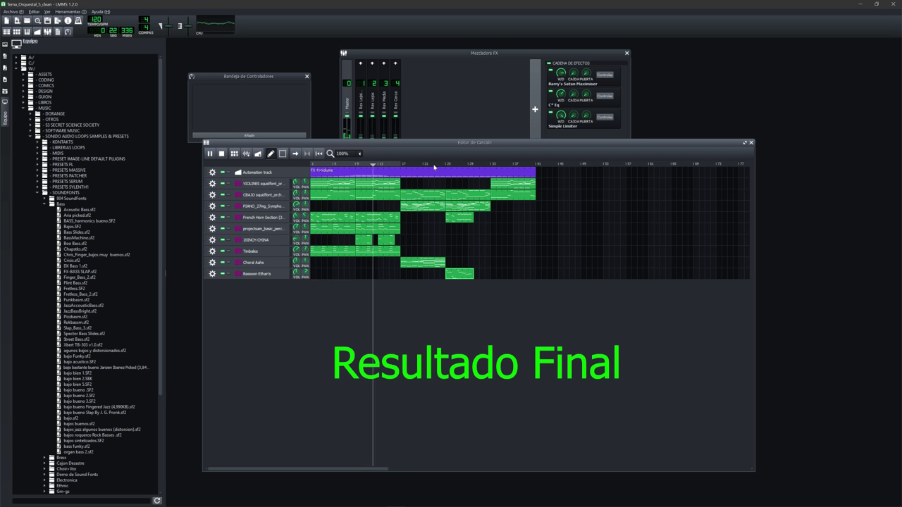
pyautogui.click(296, 239)
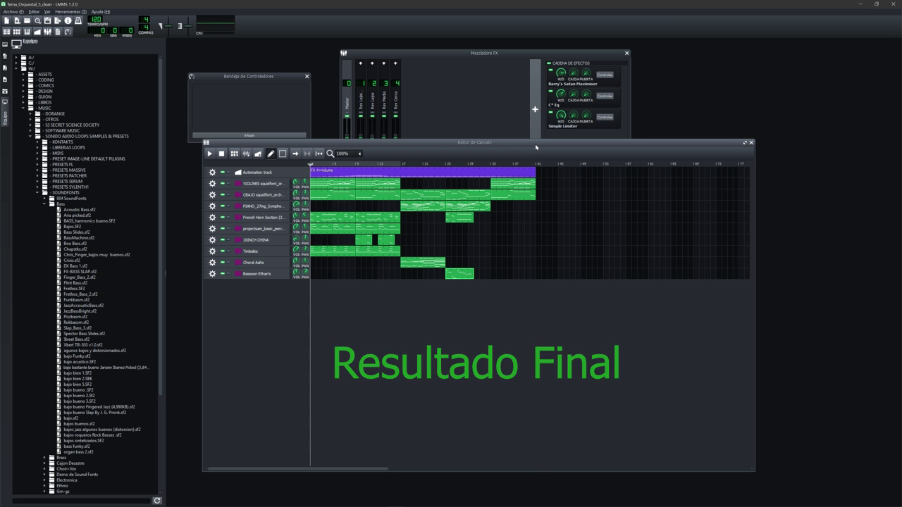
# Step: Save the project and move the song editor higher in the workspace
pyautogui.moveTo(535, 143); pyautogui.dragTo(549, 130)
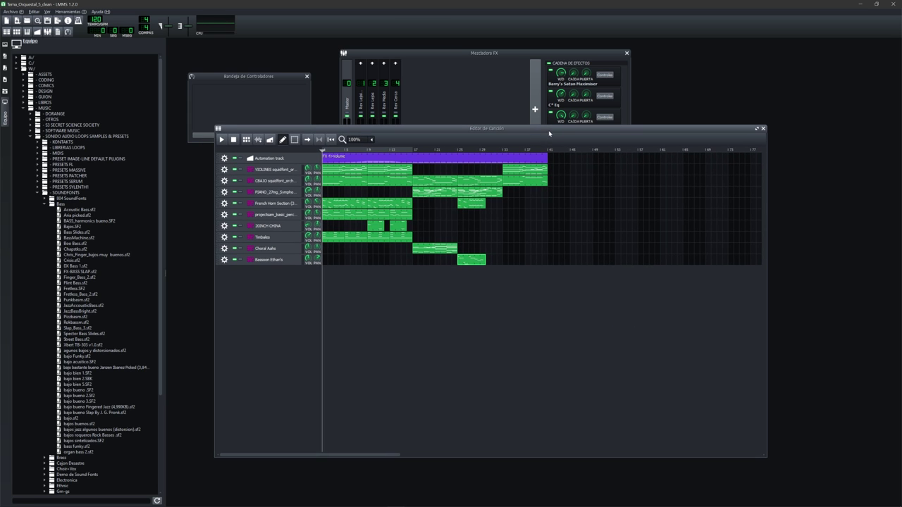
pyautogui.hotkey('ctrl', 's')
pyautogui.moveTo(541, 131); pyautogui.dragTo(527, 120)
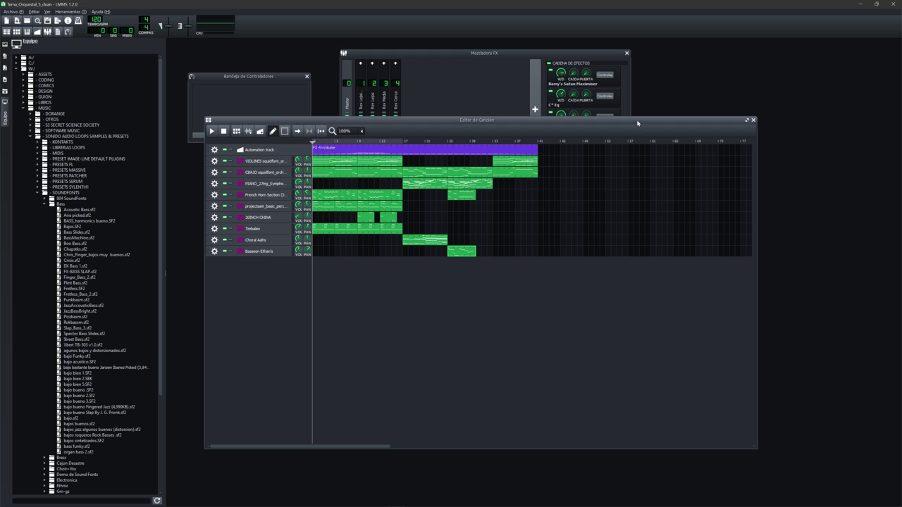
pyautogui.moveTo(637, 124); pyautogui.dragTo(661, 120)
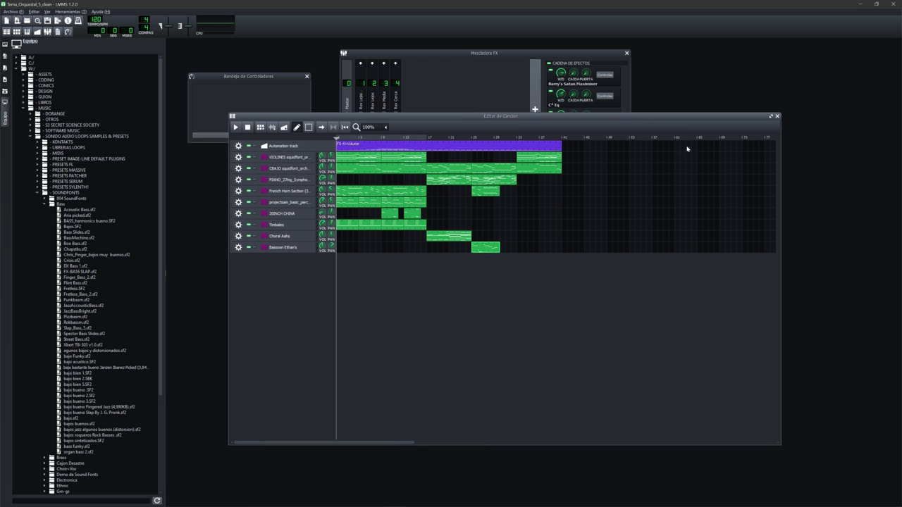
pyautogui.click(503, 69)
pyautogui.rightClick(378, 130)
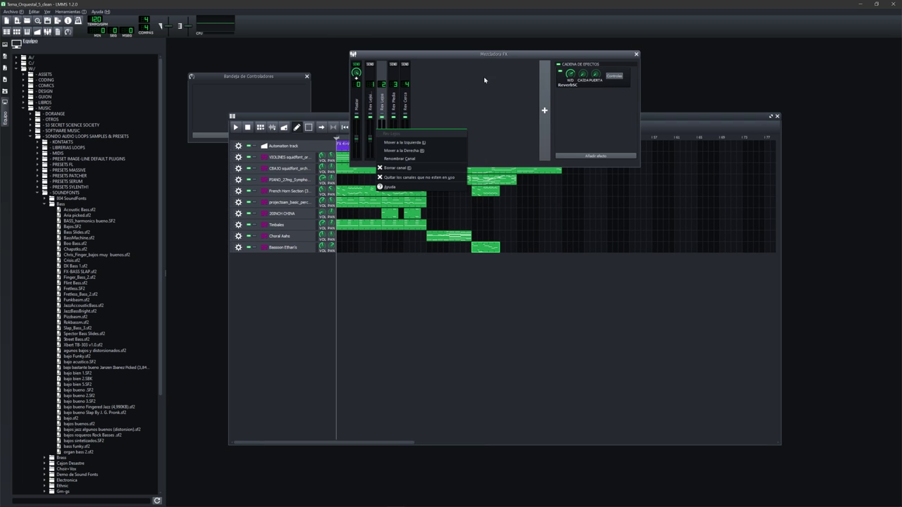
pyautogui.click(484, 80)
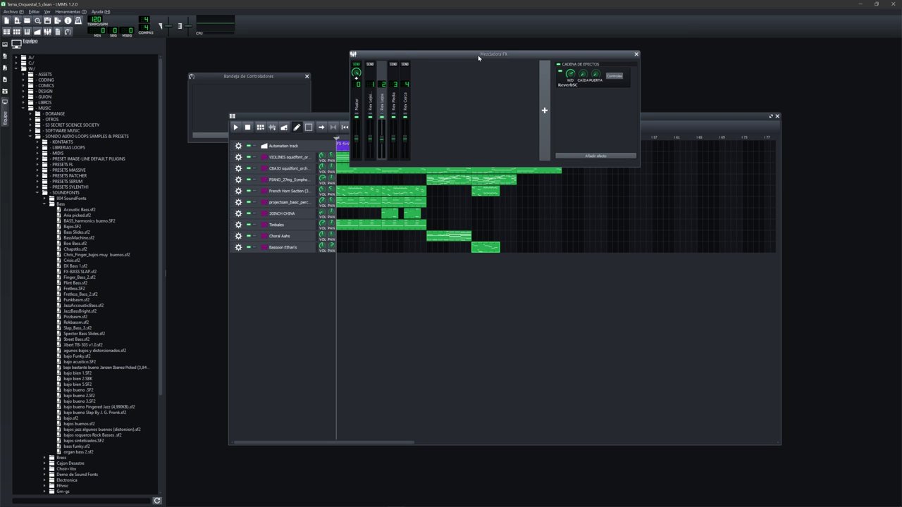
pyautogui.moveTo(479, 58); pyautogui.dragTo(471, 69)
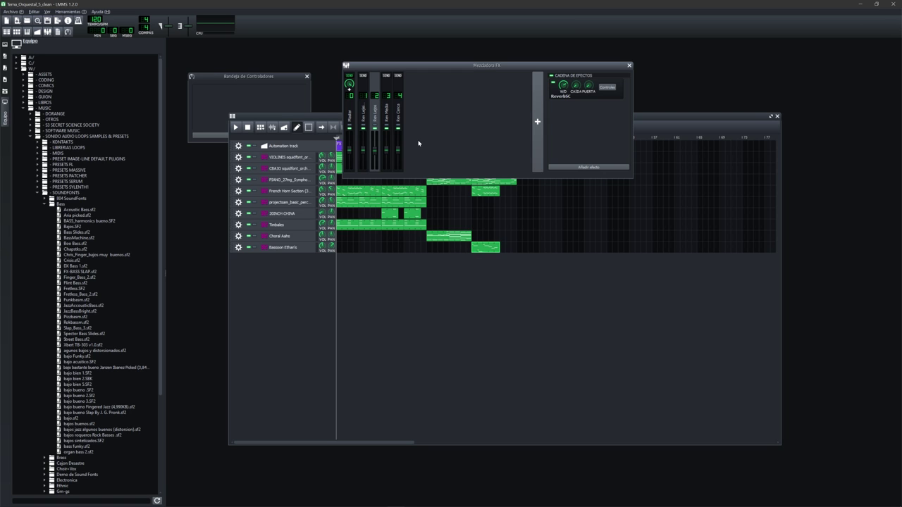
pyautogui.hotkey('alt', 'Tab')
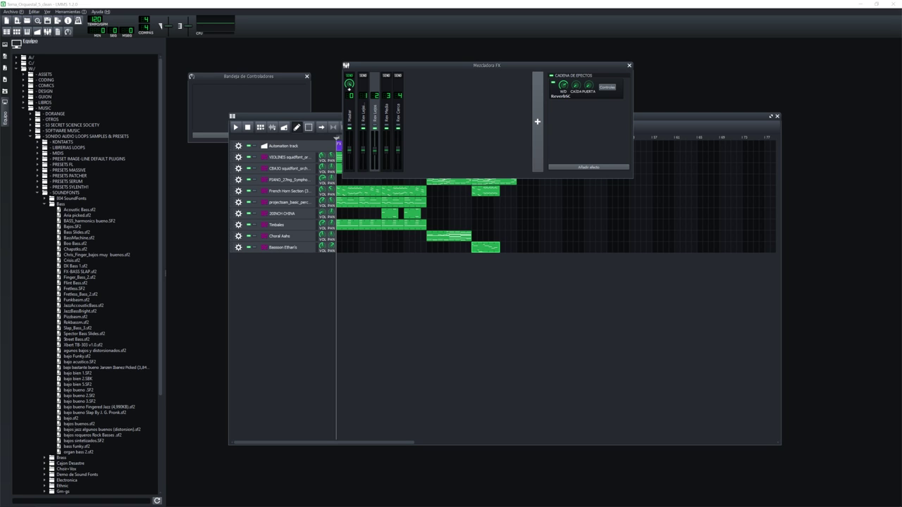
pyautogui.moveTo(349, 89); pyautogui.dragTo(336, 84)
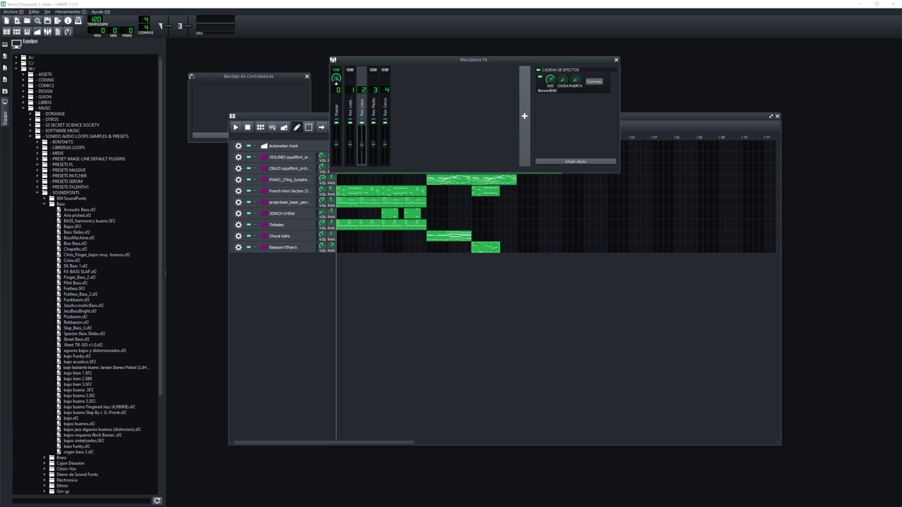
# Step: Close the FX mixer and move the song editor up into the freed space
pyautogui.click(473, 60)
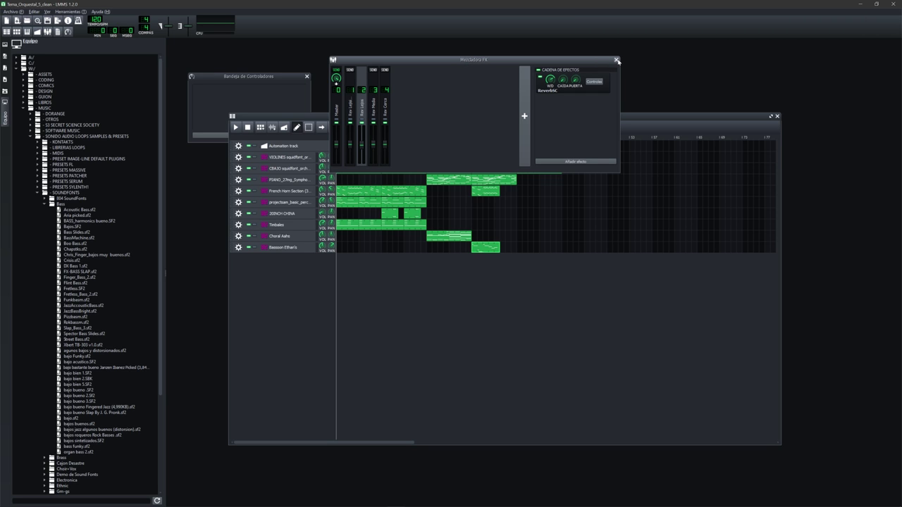
pyautogui.moveTo(585, 59); pyautogui.dragTo(578, 78)
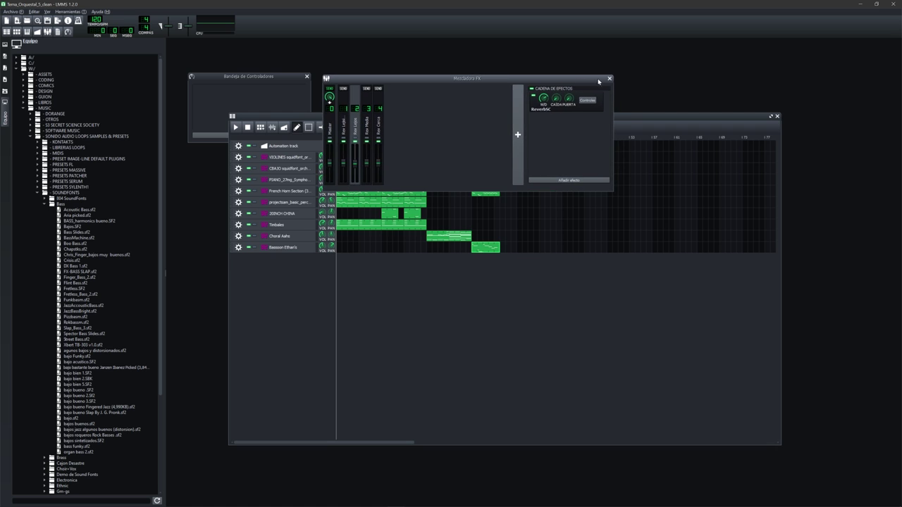
pyautogui.click(610, 78)
pyautogui.moveTo(481, 113); pyautogui.dragTo(476, 92)
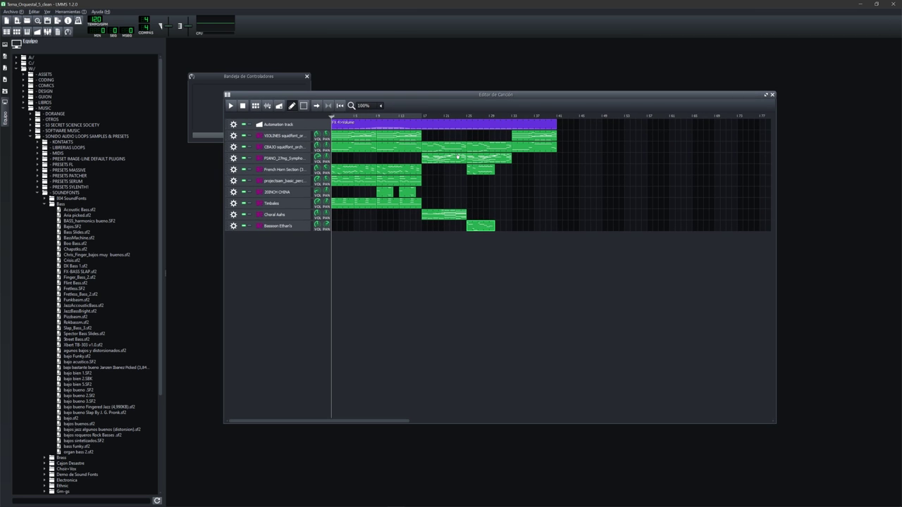
# Step: View the note patterns of the Timbales and piano tracks in the piano roll and close it again
pyautogui.doubleClick(341, 205)
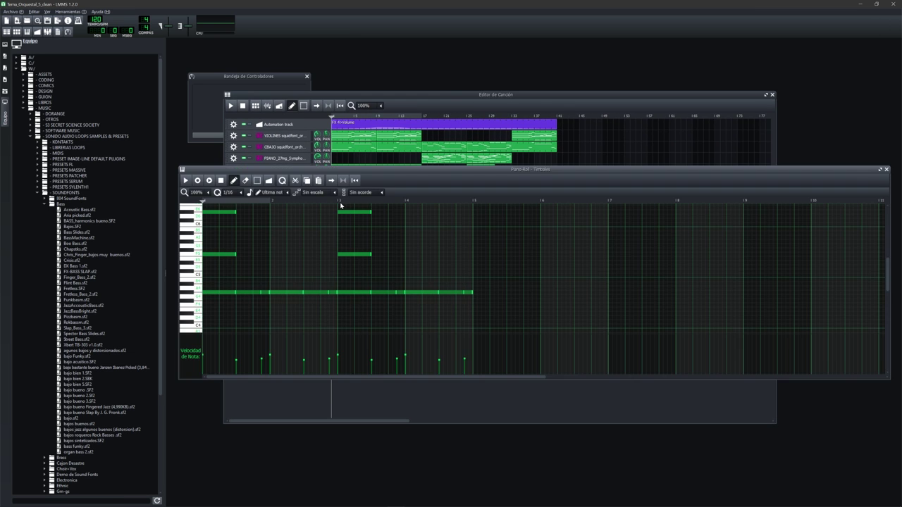
pyautogui.click(887, 170)
pyautogui.doubleClick(445, 160)
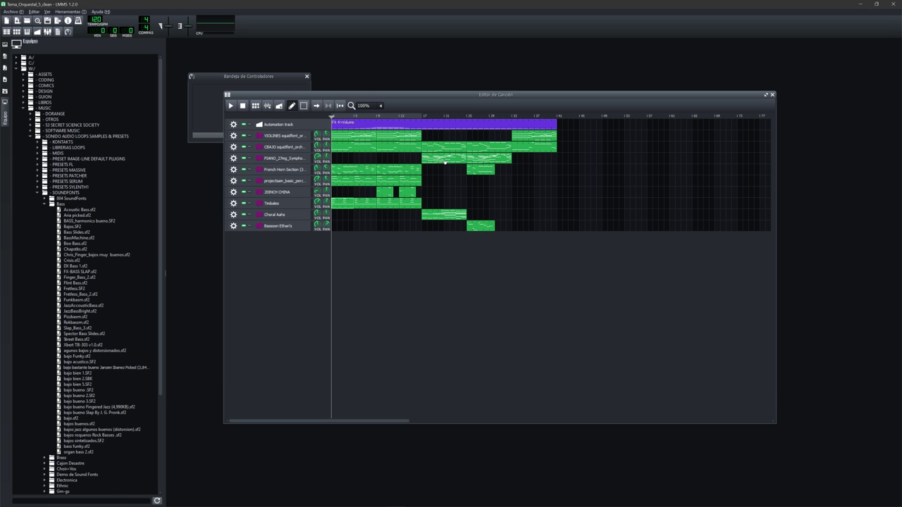
pyautogui.click(886, 170)
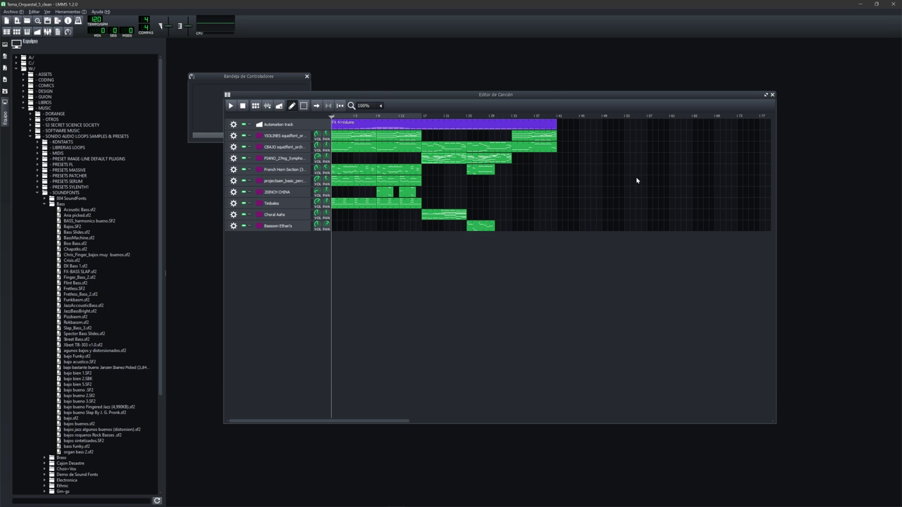
pyautogui.moveTo(549, 96); pyautogui.dragTo(552, 95)
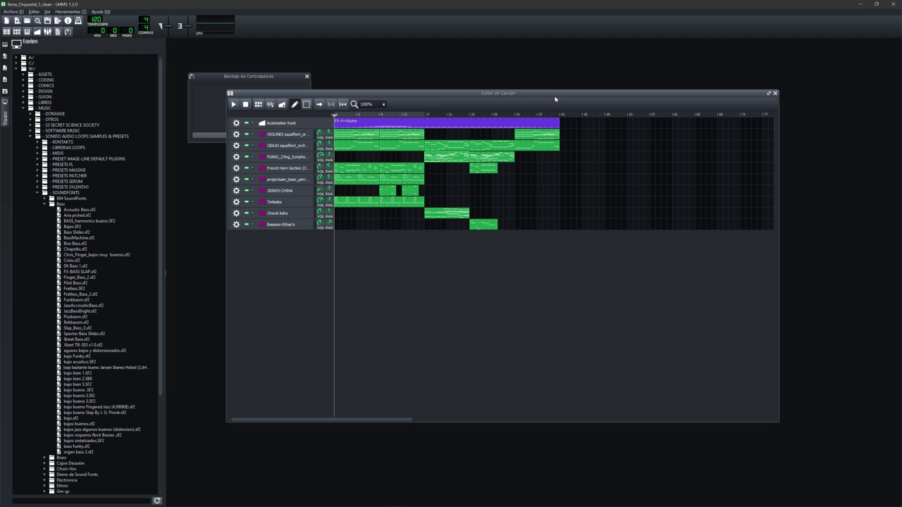
pyautogui.moveTo(549, 96); pyautogui.dragTo(537, 97)
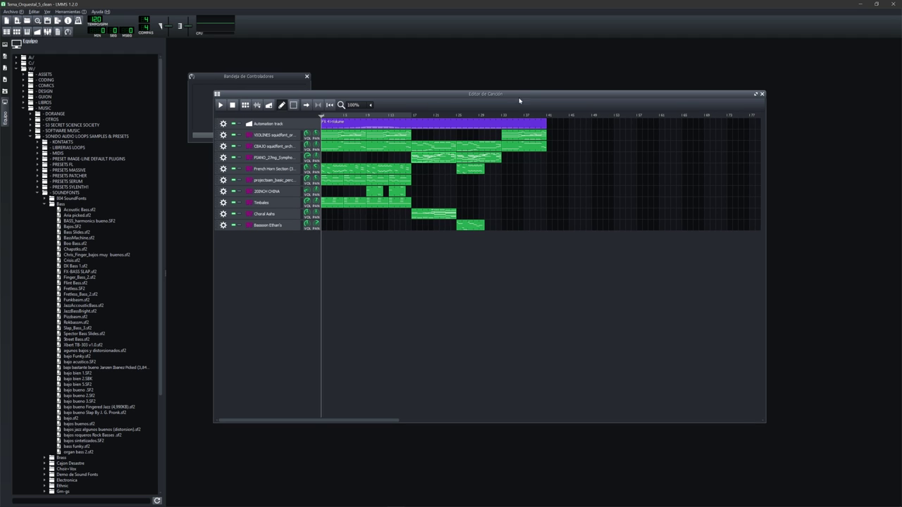
pyautogui.moveTo(409, 99); pyautogui.dragTo(410, 97)
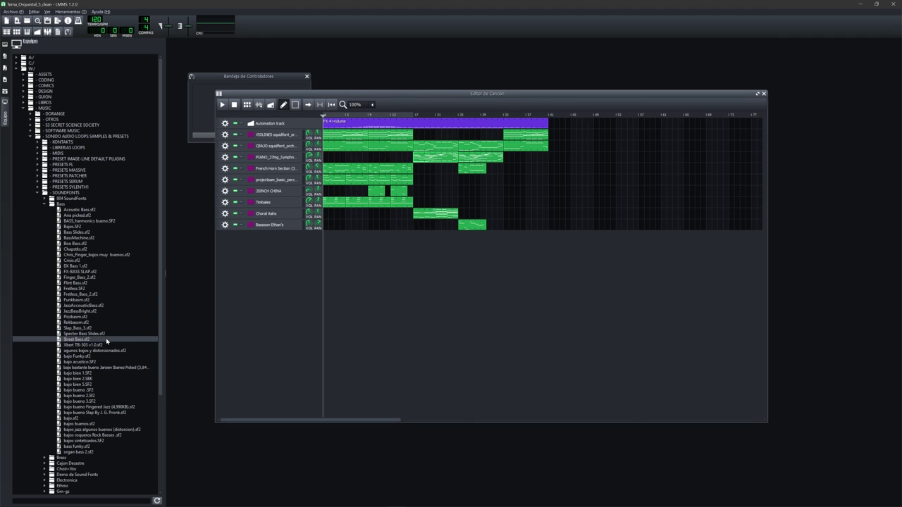
# Step: Switch to File Explorer and open the folder CURSO AUDIO - .BLEND - EJERCICIO 3 containing the song projects
pyautogui.hotkey('alt', 'Tab')
pyautogui.hotkey('alt', 'Tab')
pyautogui.hotkey('alt', 'Tab')
pyautogui.hotkey('alt', 'Tab')
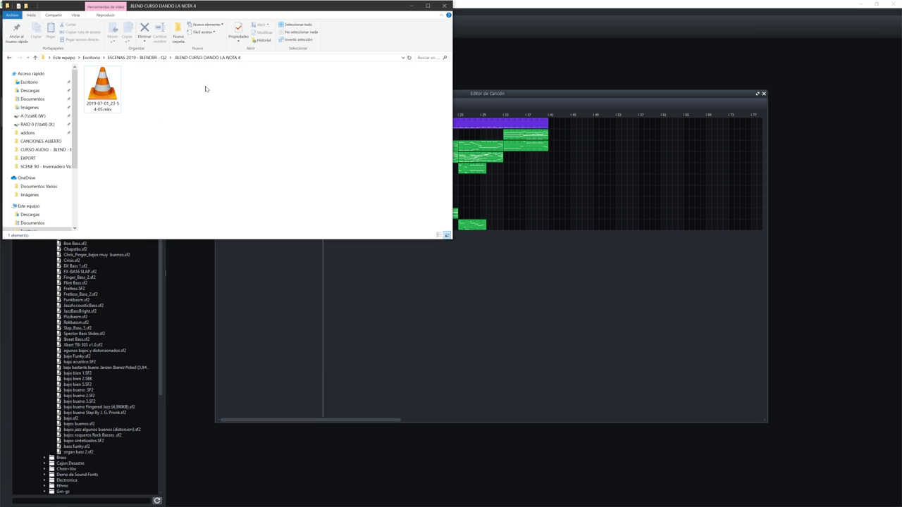
pyautogui.click(138, 57)
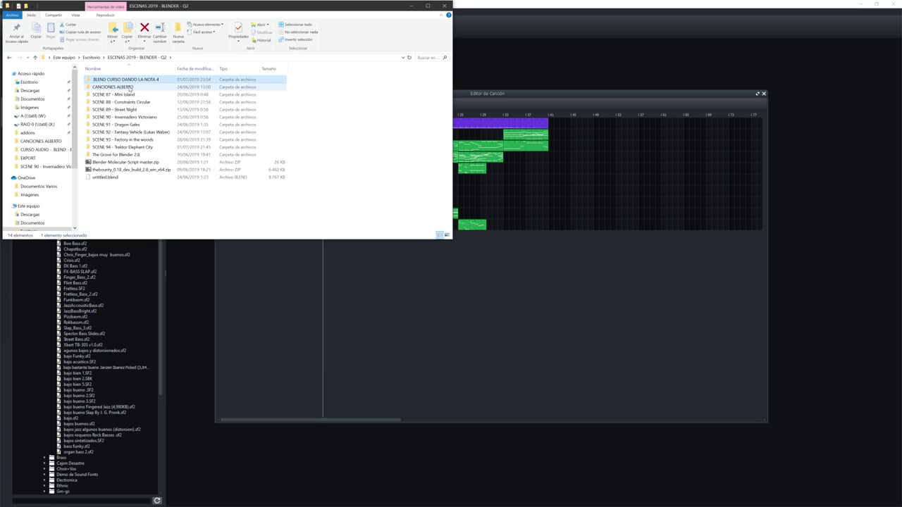
pyautogui.hotkey('alt', 'Tab')
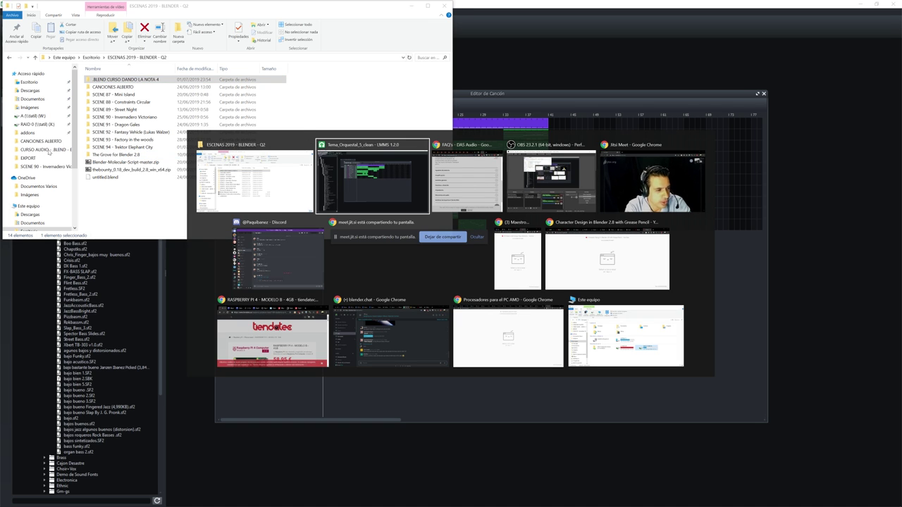
pyautogui.click(69, 150)
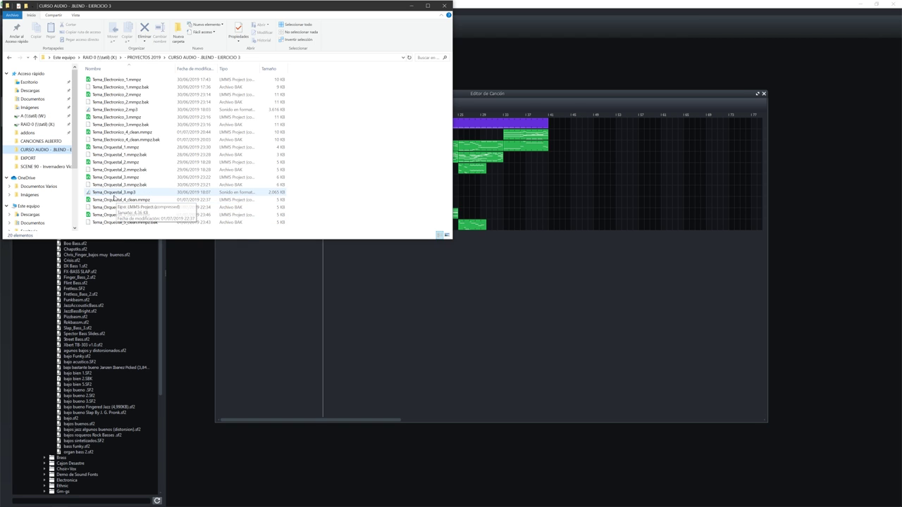
# Step: Listen to Tema_Electronico_2.mp3 in the media player, then pause playback and close the player
pyautogui.click(130, 111)
pyautogui.doubleClick(129, 111)
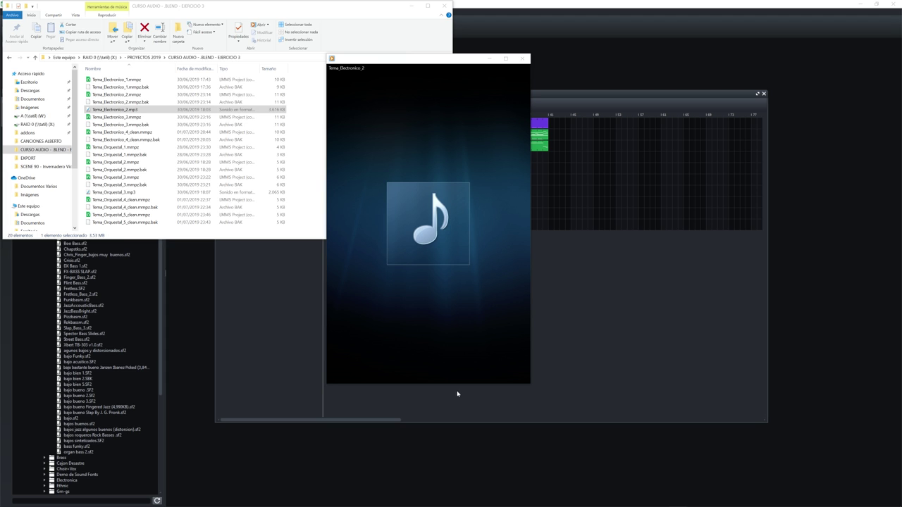
pyautogui.moveTo(465, 339)
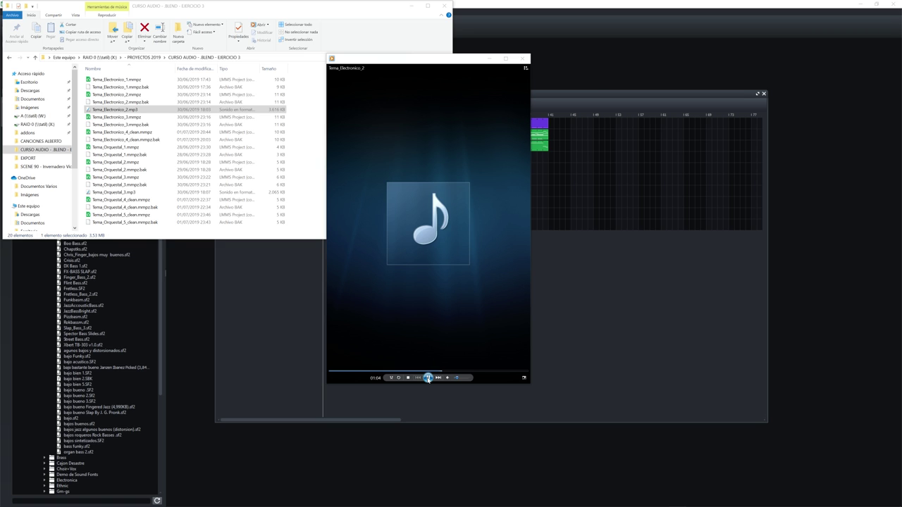
pyautogui.moveTo(457, 381)
pyautogui.scroll(-3, 456, 381)
pyautogui.hotkey('ctrl', 'p')
pyautogui.click(521, 59)
pyautogui.click(368, 173)
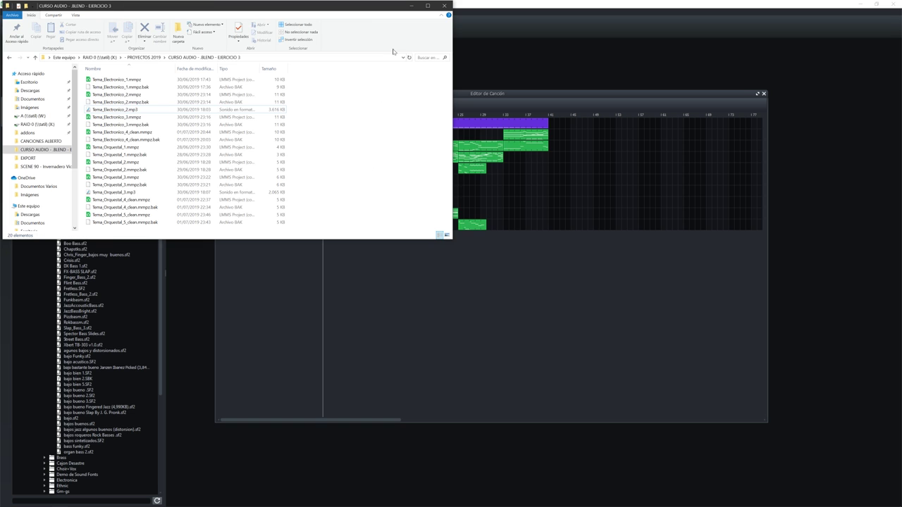
# Step: Move the File Explorer window to the middle of the screen, over the song editor
pyautogui.moveTo(387, 8); pyautogui.dragTo(446, 70)
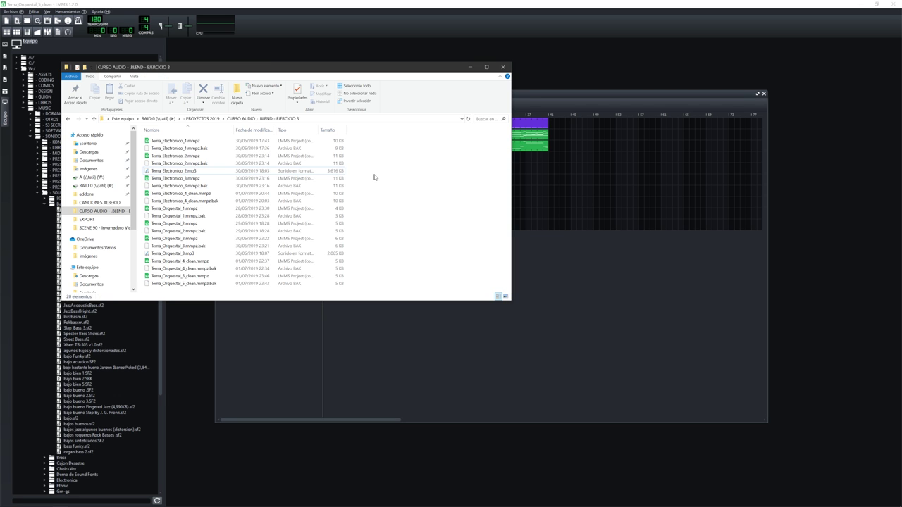
pyautogui.moveTo(374, 69); pyautogui.dragTo(448, 135)
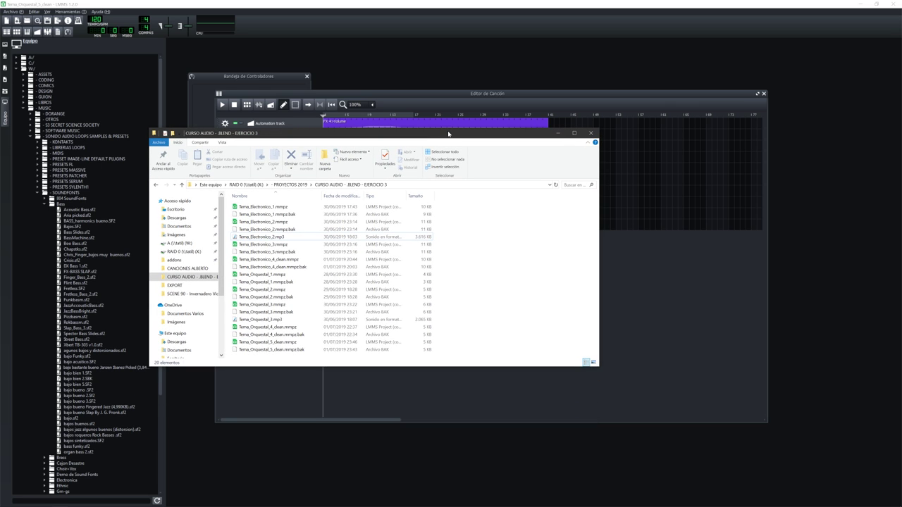
pyautogui.moveTo(455, 136); pyautogui.dragTo(492, 127)
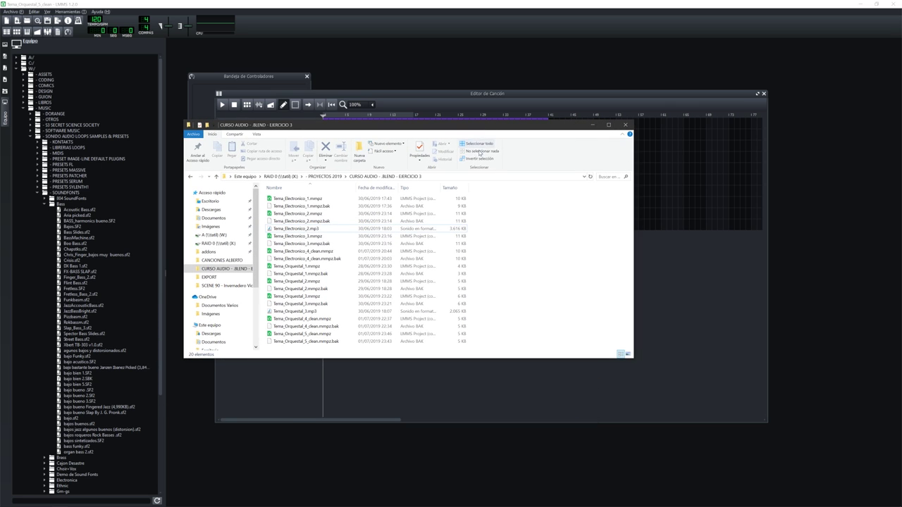